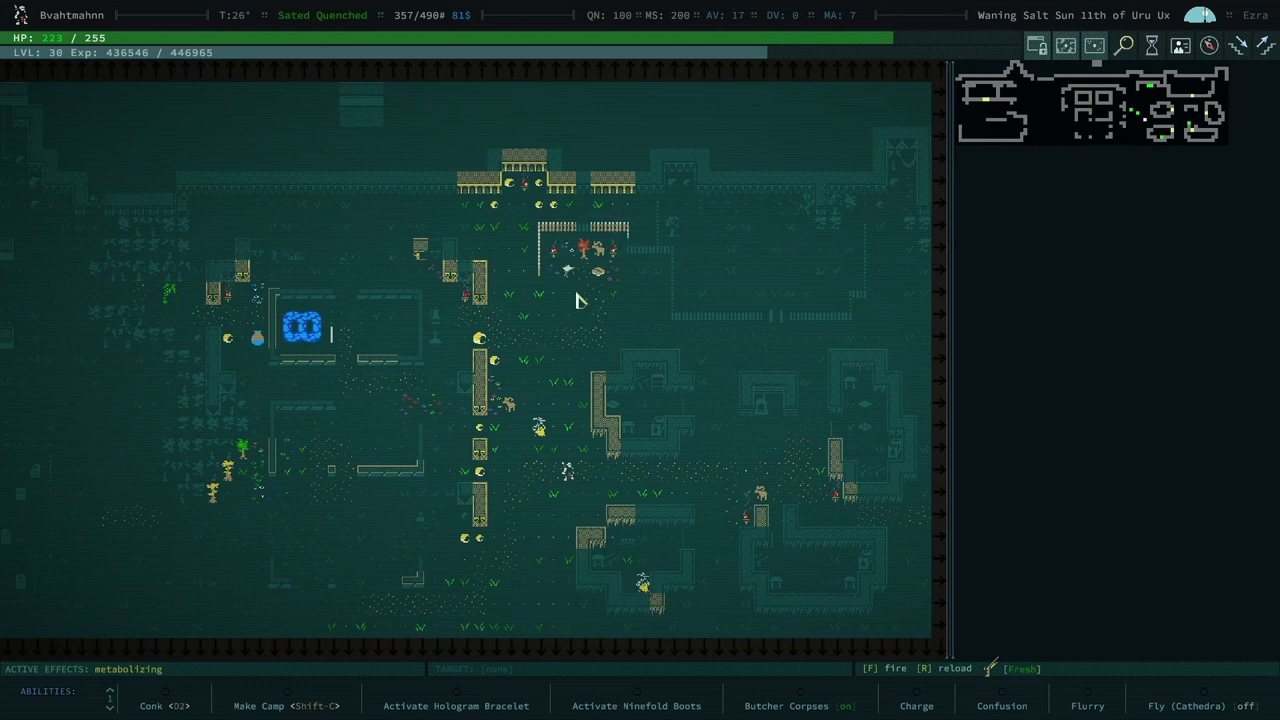
Walk east through the village ruins, ending one tile northeast beside the clay oven.
{"action": "left_click", "coordinate": [643, 490]}
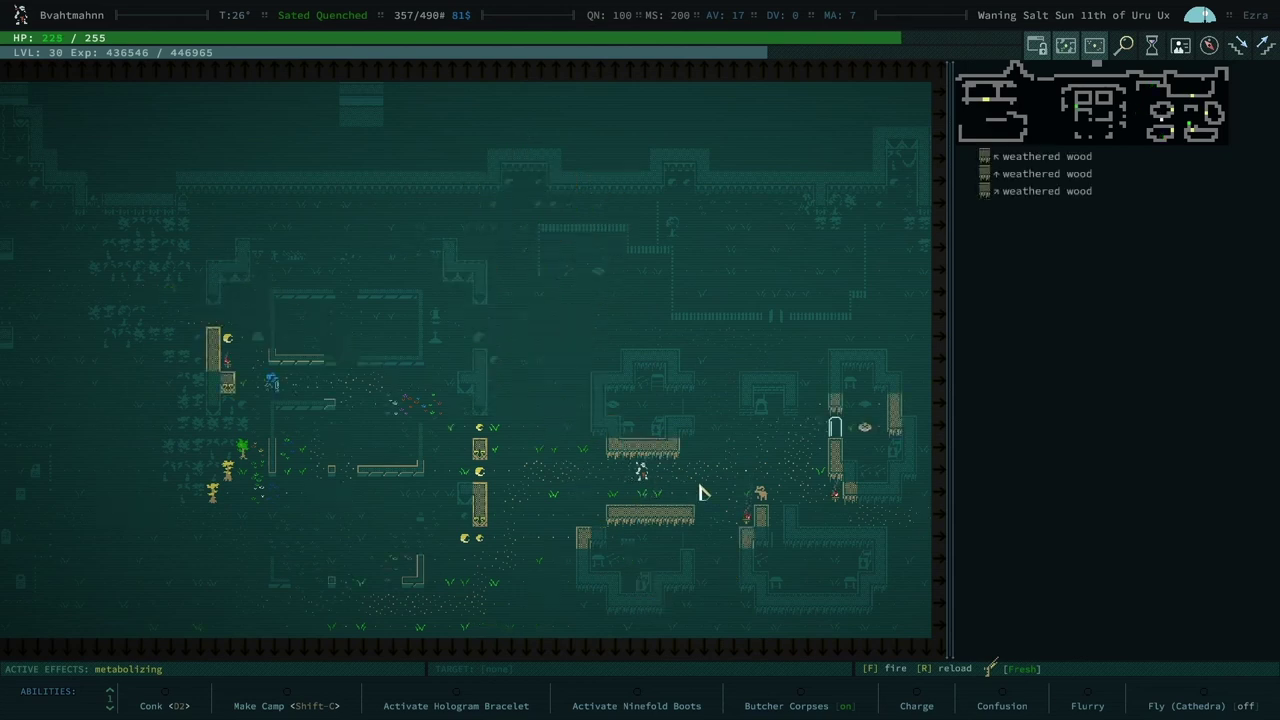
{"action": "left_click", "coordinate": [570, 478]}
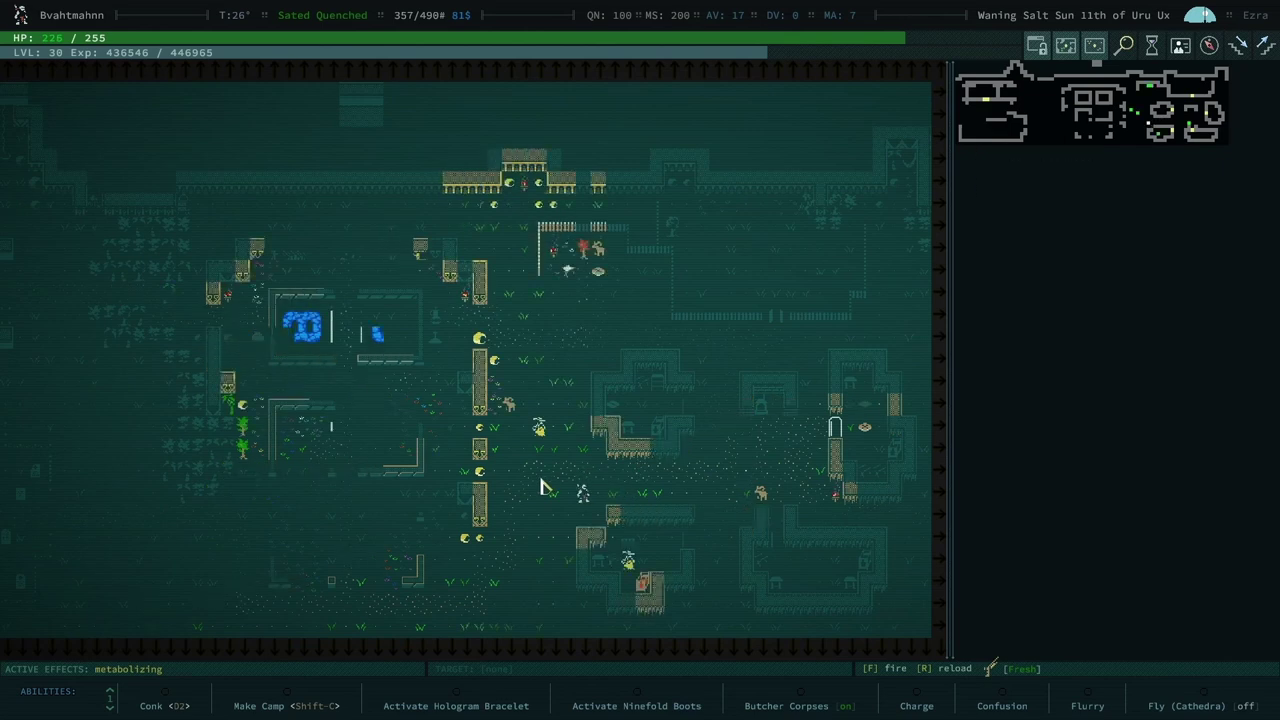
{"action": "left_click", "coordinate": [540, 487]}
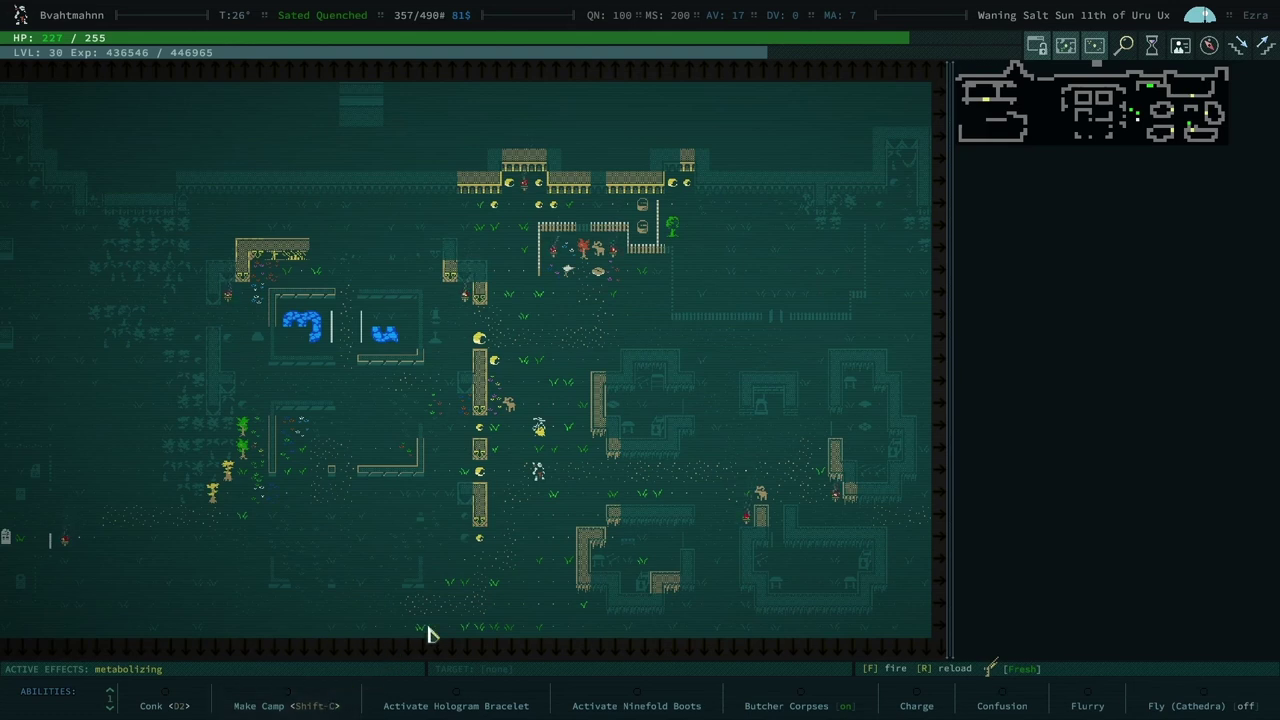
{"action": "left_click", "coordinate": [675, 485]}
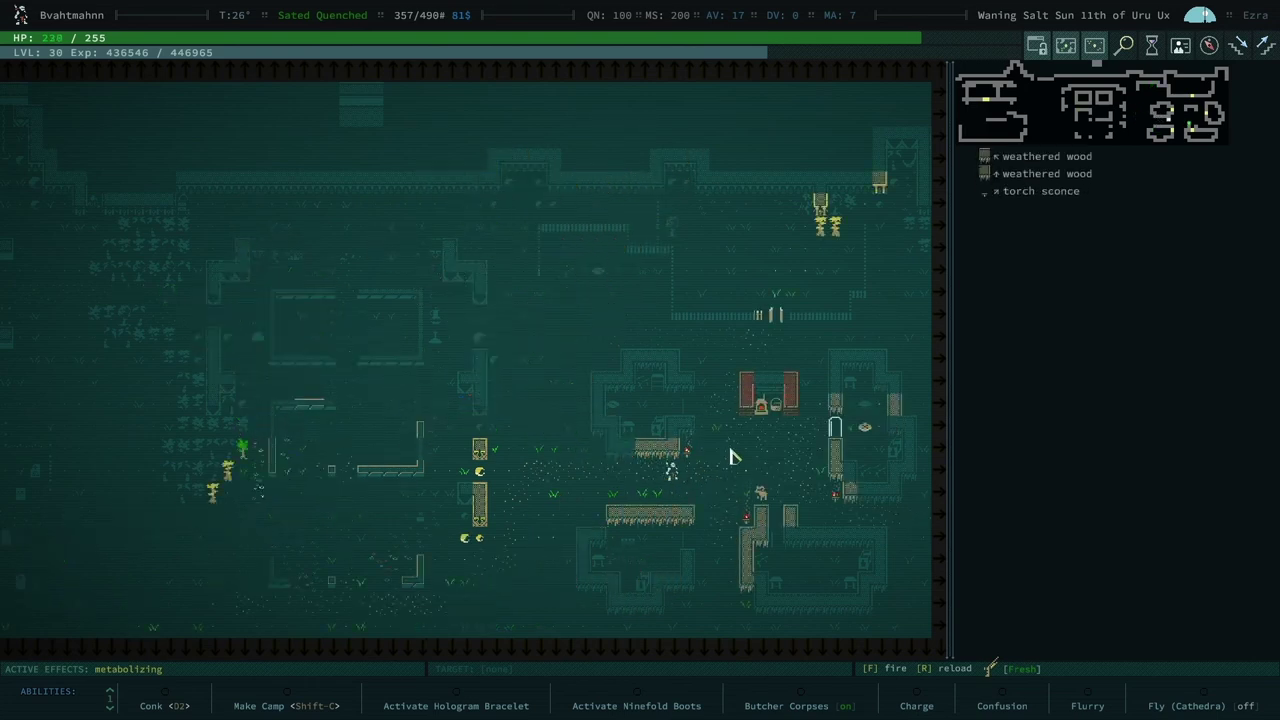
{"action": "left_click", "coordinate": [757, 443]}
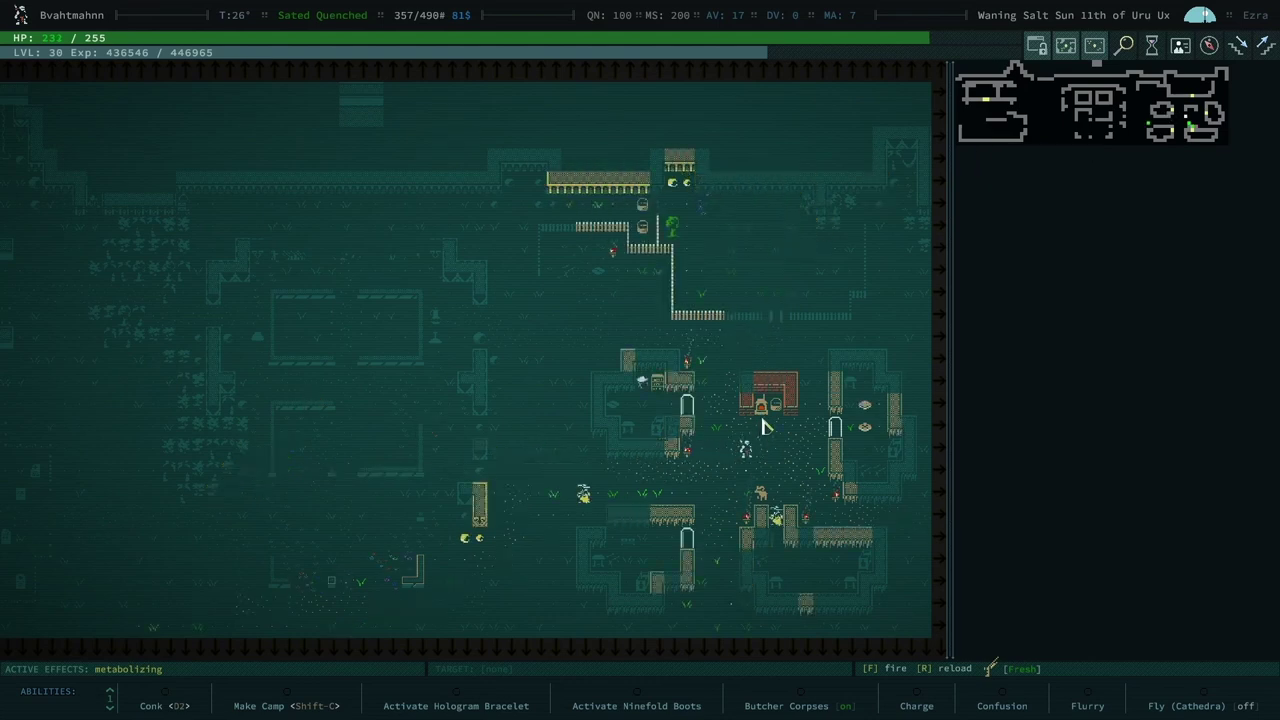
Leave the clay oven menu without cooking and start talking to the banana rancher to the west.
{"action": "left_click", "coordinate": [768, 395]}
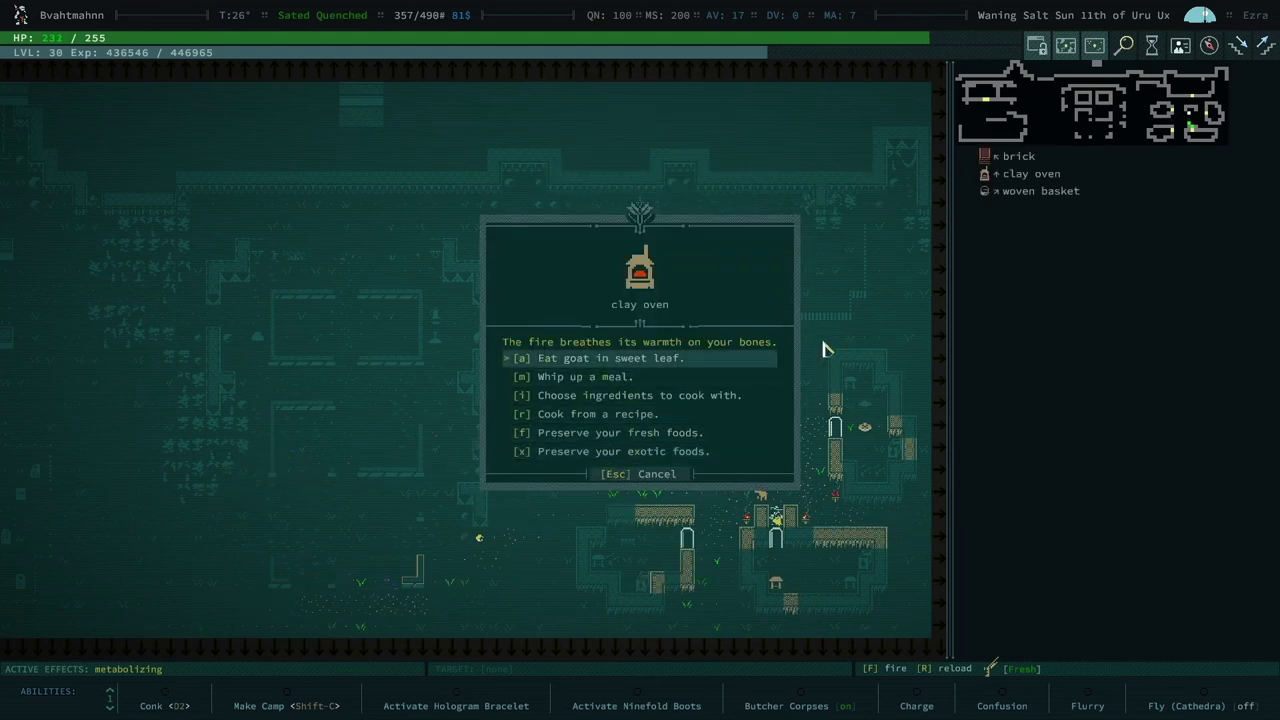
{"action": "left_click", "coordinate": [656, 474]}
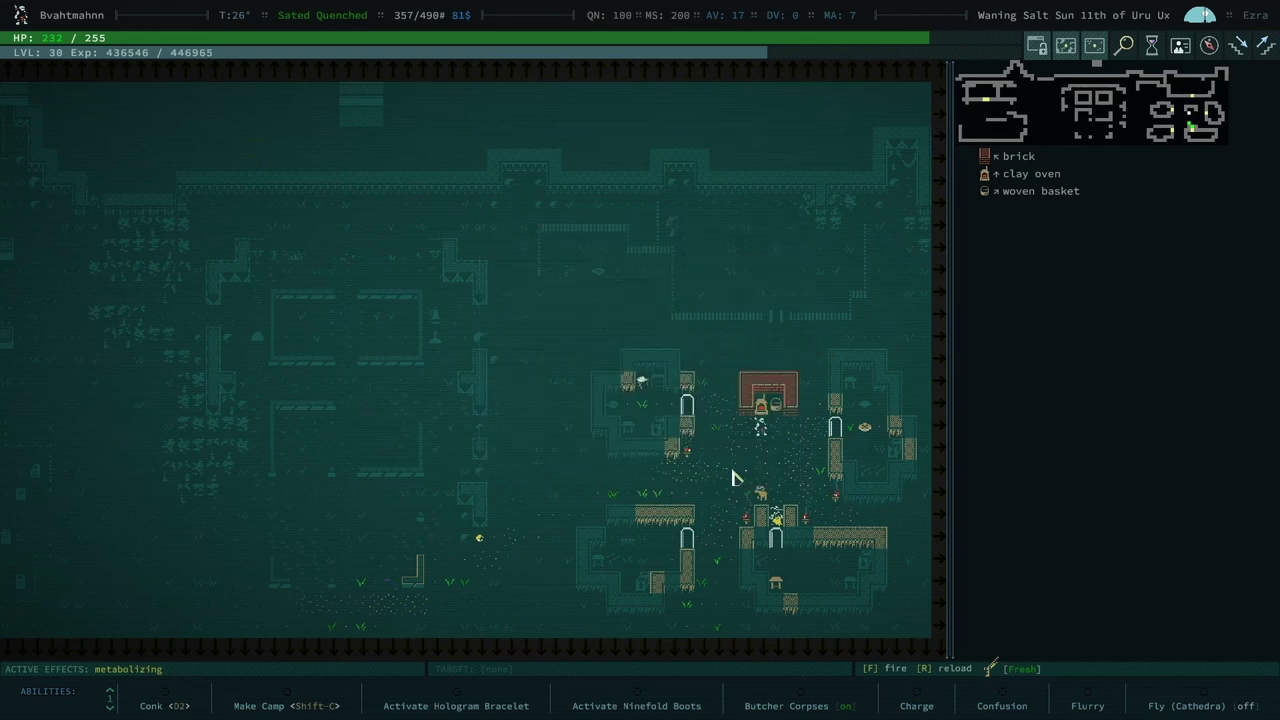
{"action": "left_click", "coordinate": [780, 483]}
{"action": "key", "text": "space"}
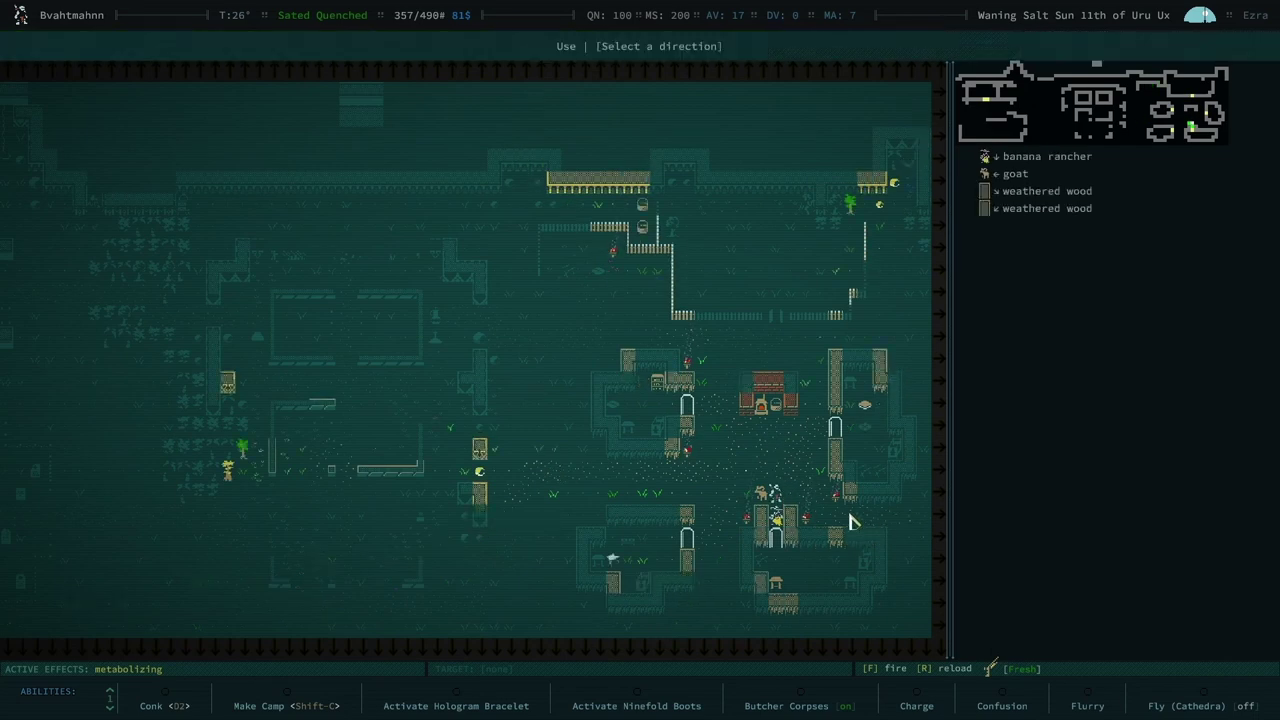
{"action": "key", "text": "Left"}
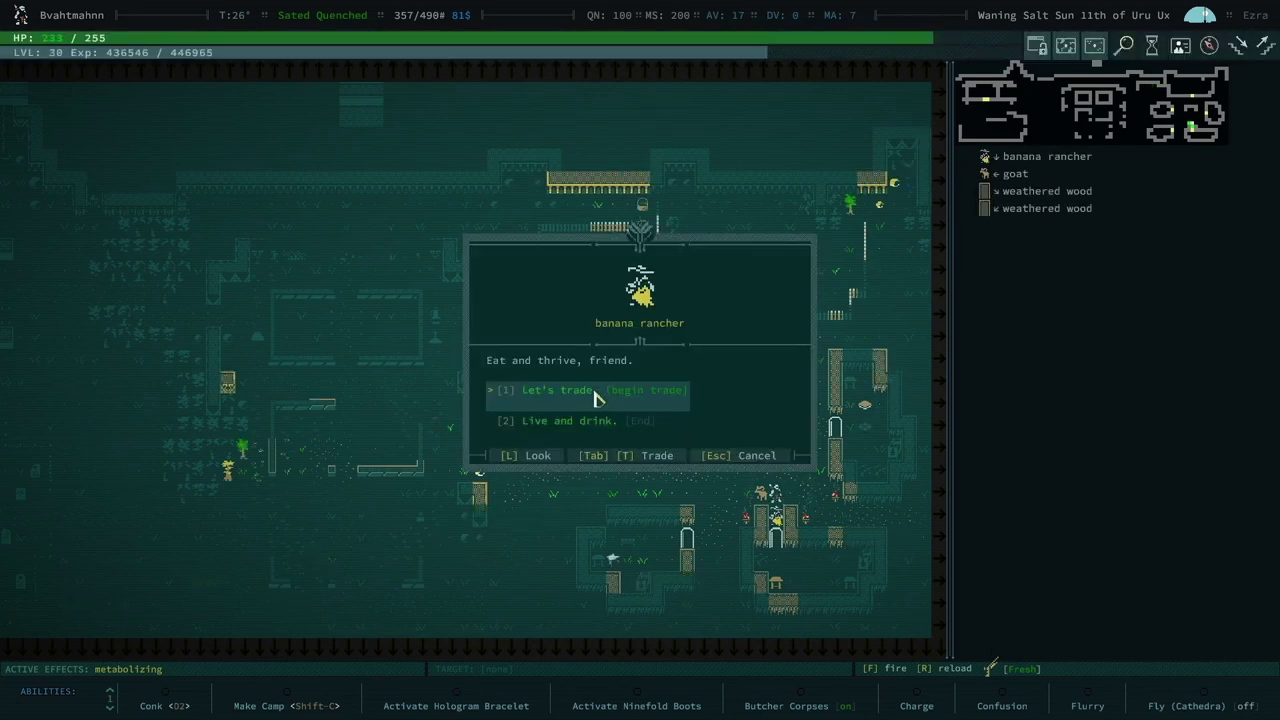
Trade with the rancher, inspect the bananas, and buy both for 19 drams of fresh water.
{"action": "left_click", "coordinate": [590, 398]}
{"action": "key", "text": "Down"}
{"action": "key", "text": "Down"}
{"action": "key", "text": "Down"}
{"action": "key", "text": "Down"}
{"action": "key", "text": "space"}
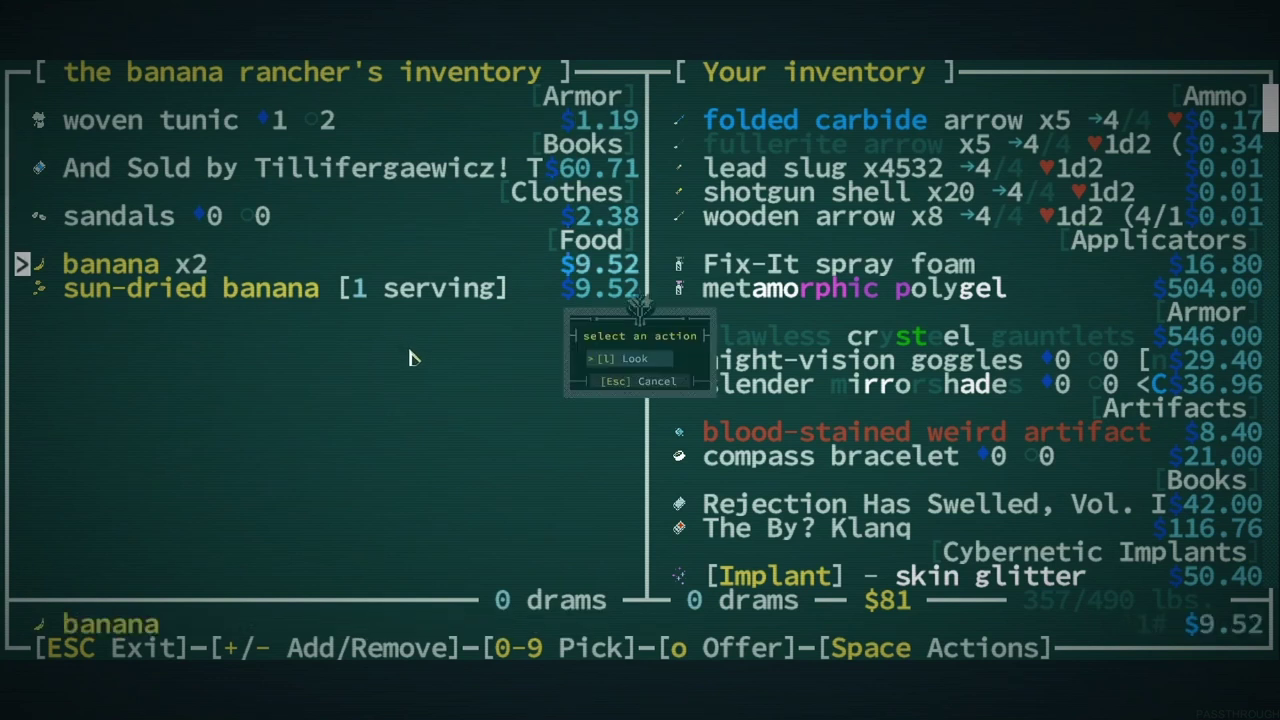
{"action": "key", "text": "l"}
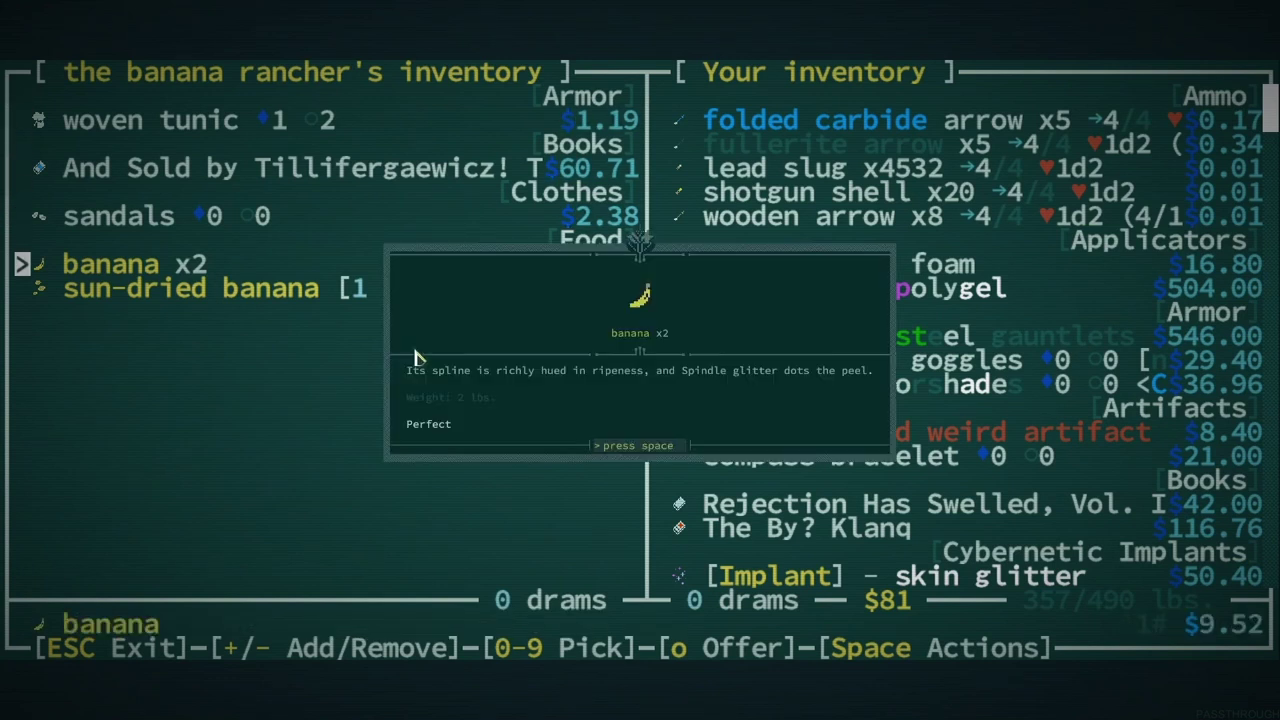
{"action": "key", "text": "space"}
{"action": "key", "text": "plus"}
{"action": "key", "text": "plus"}
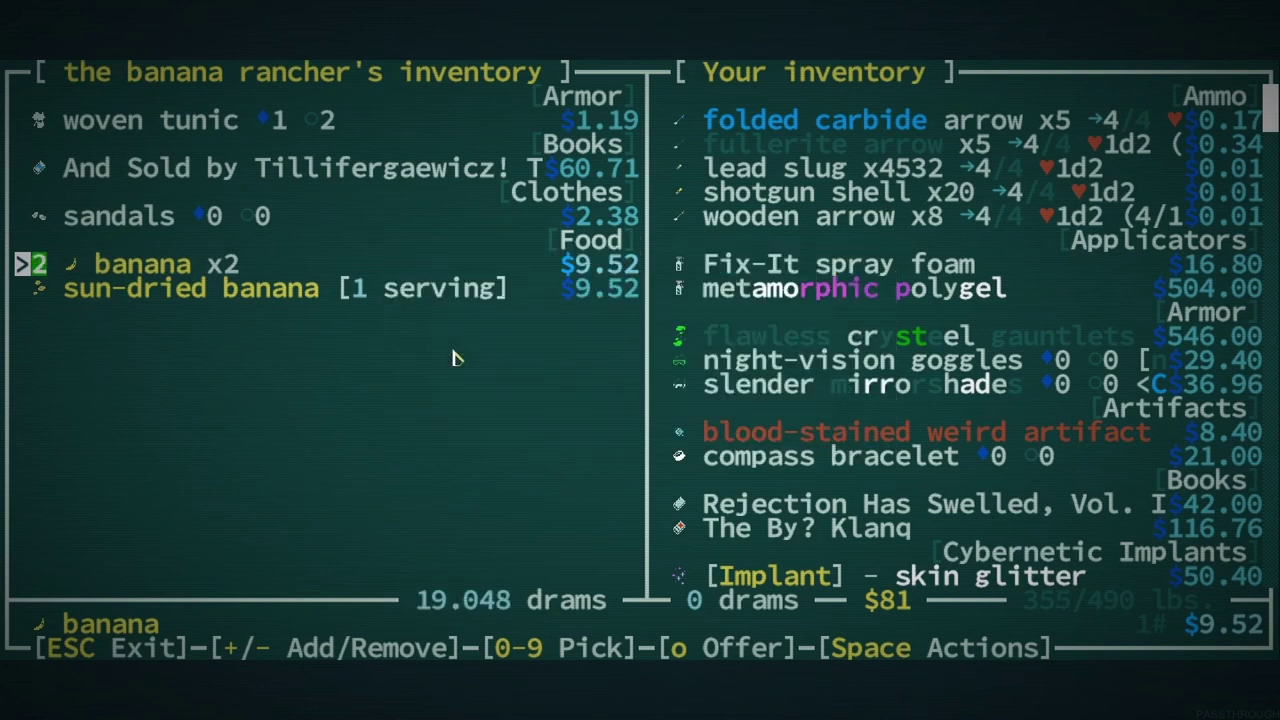
{"action": "key", "text": "o"}
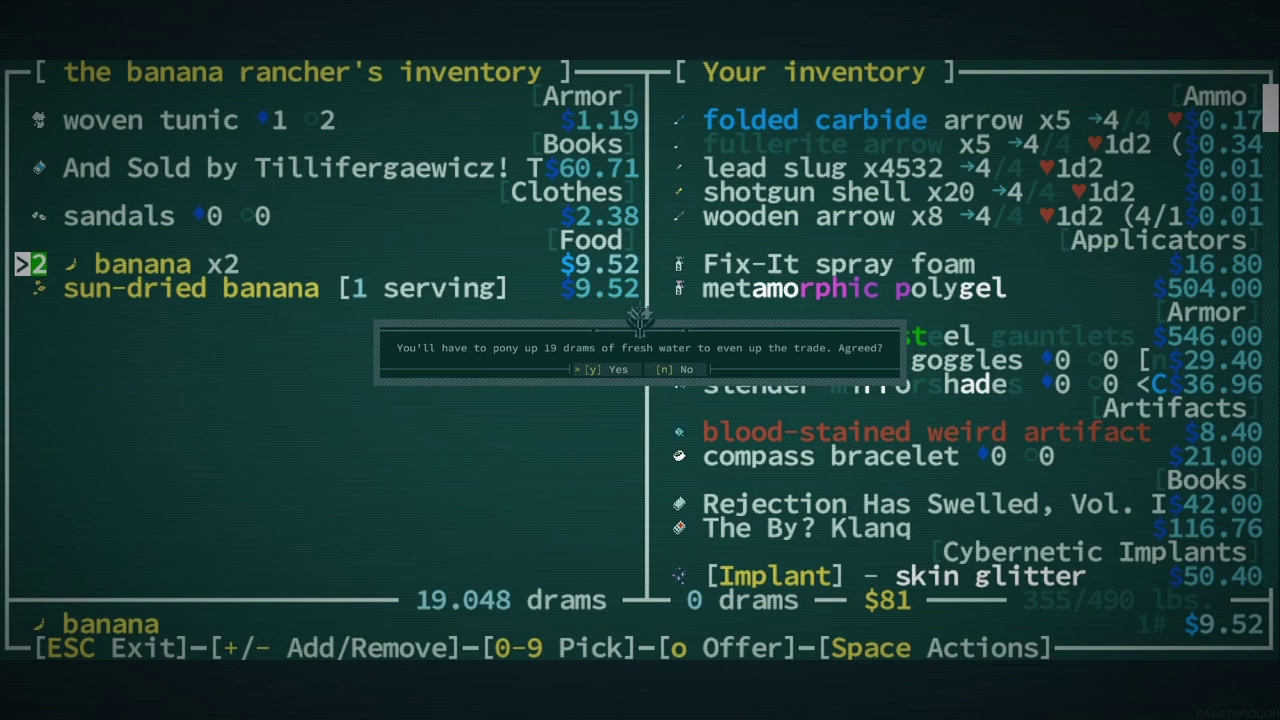
{"action": "key", "text": "y"}
{"action": "key", "text": "space"}
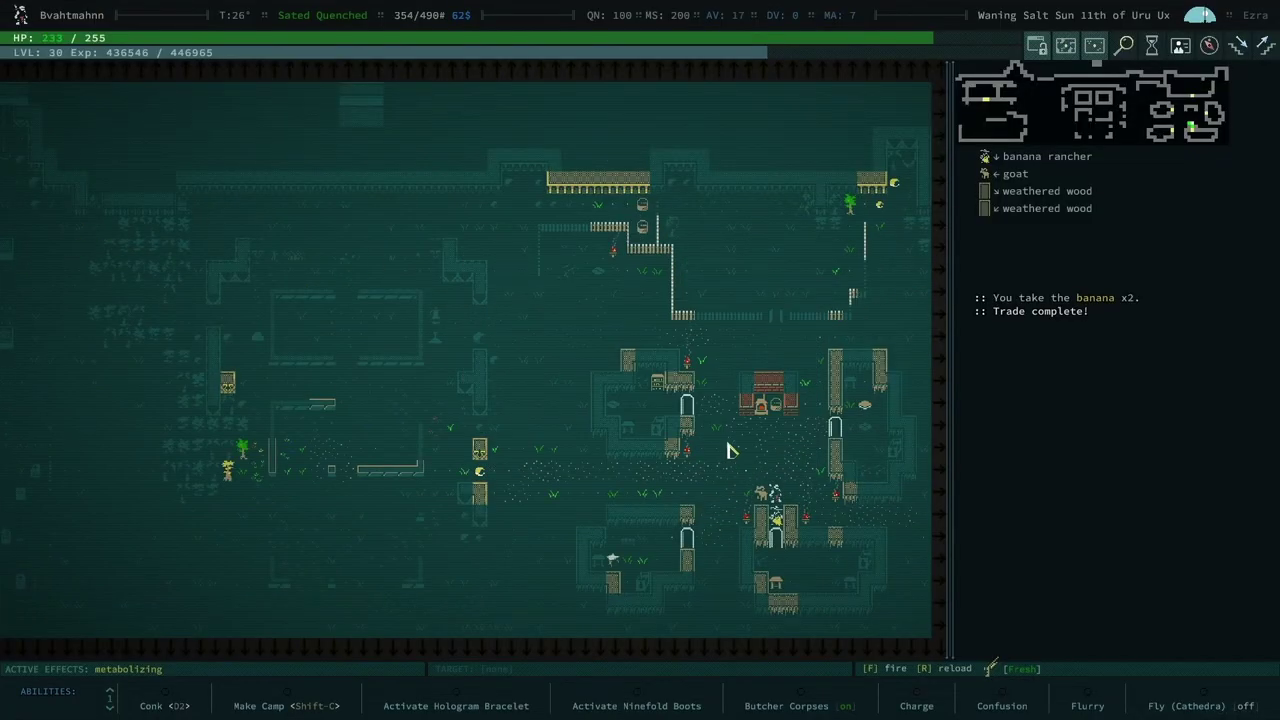
Step south away from the rancher, rest to full health, and ascend to the world map.
{"action": "key", "text": "KP_2"}
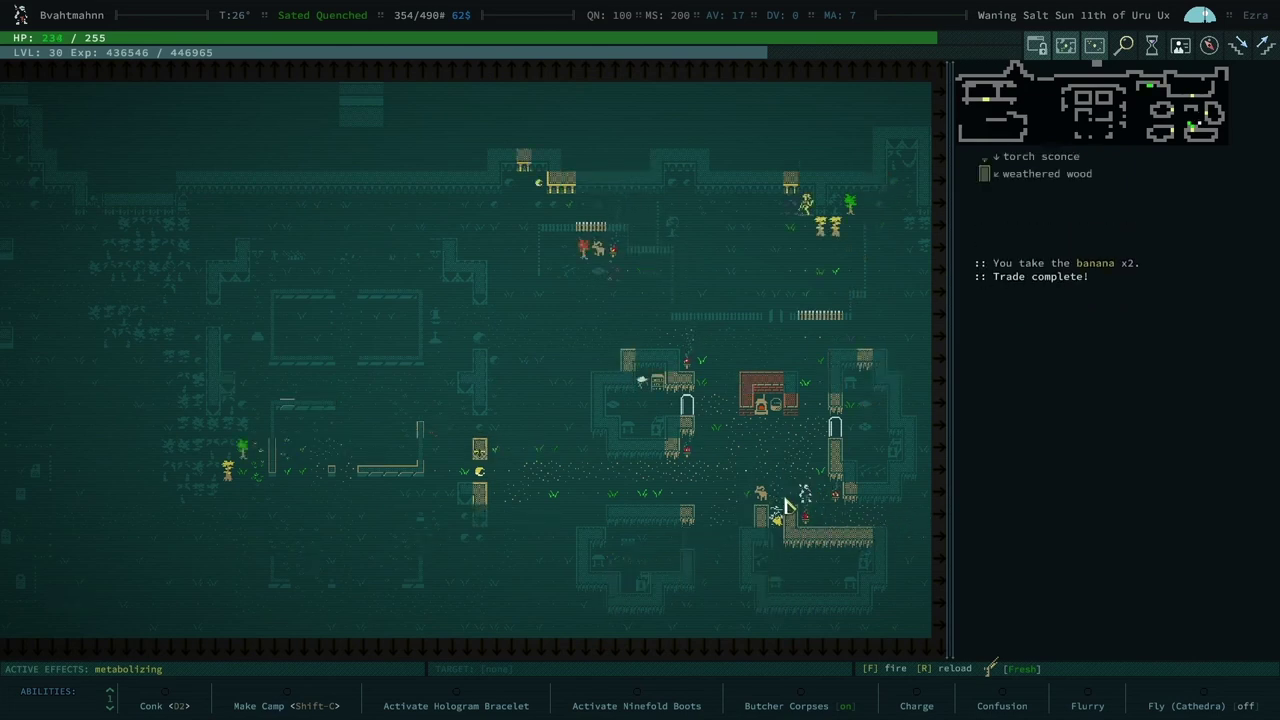
{"action": "key", "text": "KP_4"}
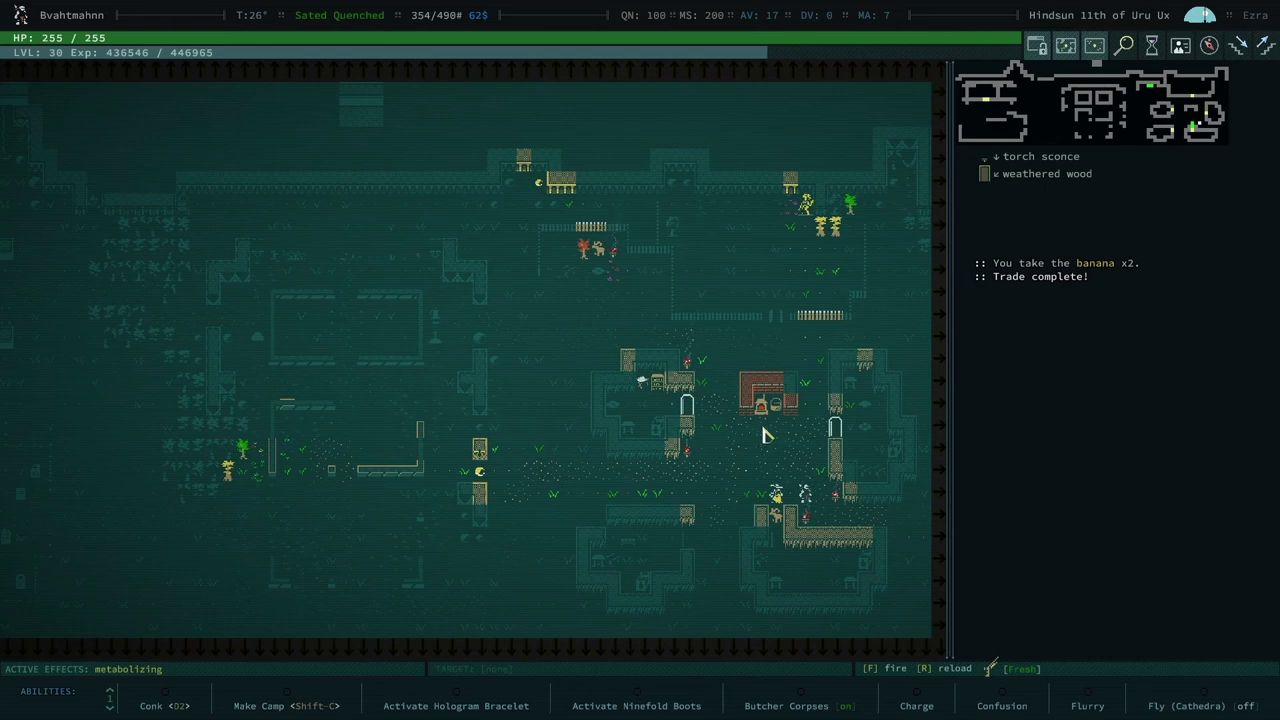
{"action": "key", "text": "minus"}
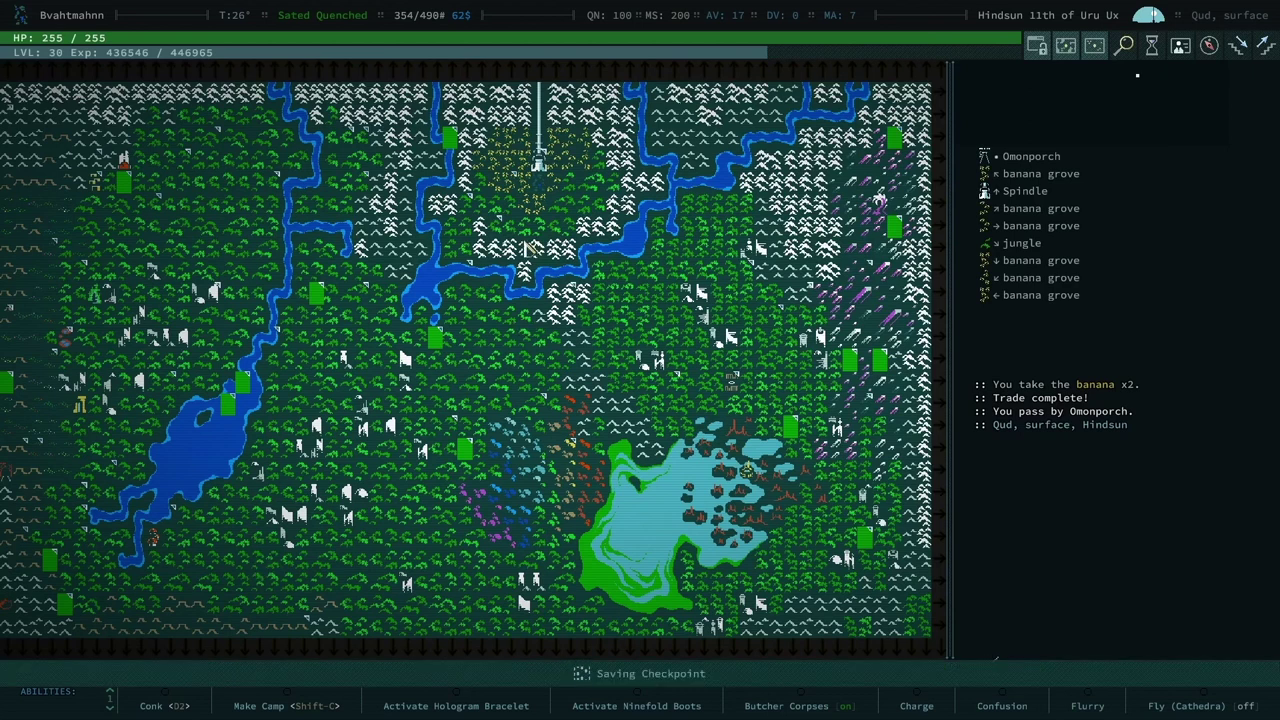
Enter Omonporch from the world map, choosing the Center arrival point.
{"action": "key", "text": "Escape"}
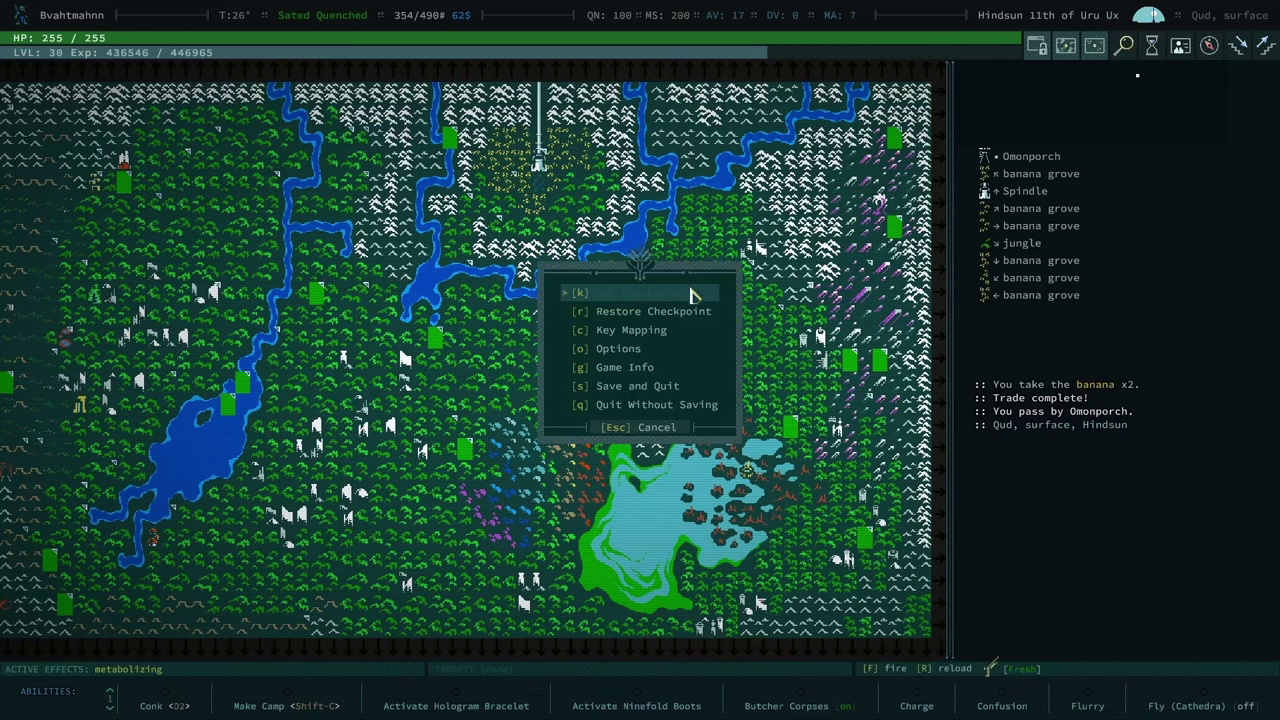
{"action": "key", "text": "Escape"}
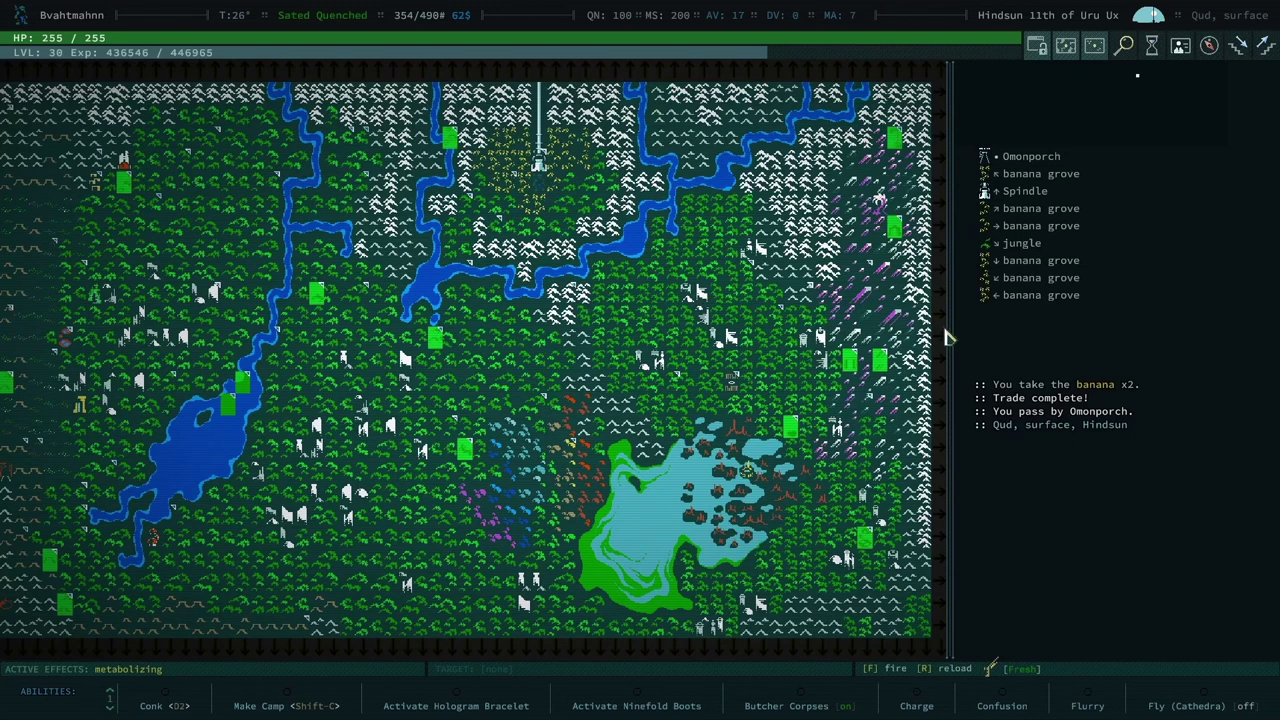
{"action": "key", "text": "Return"}
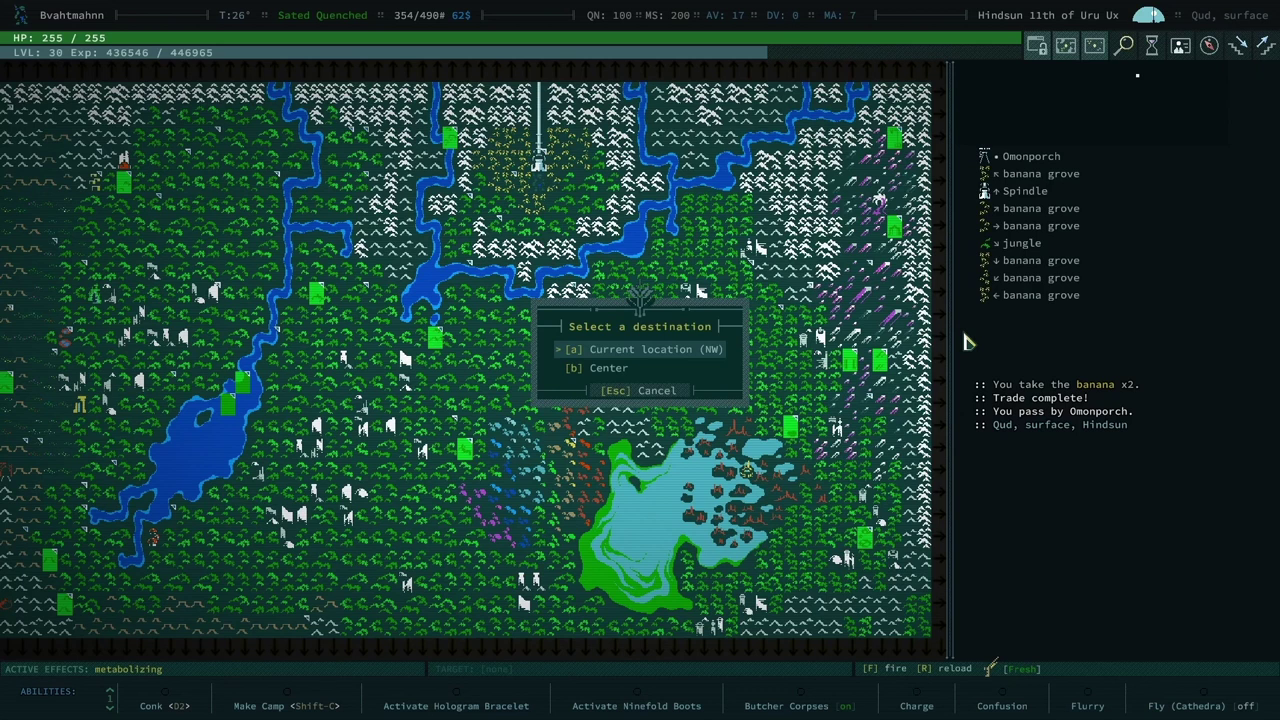
{"action": "key", "text": "Down"}
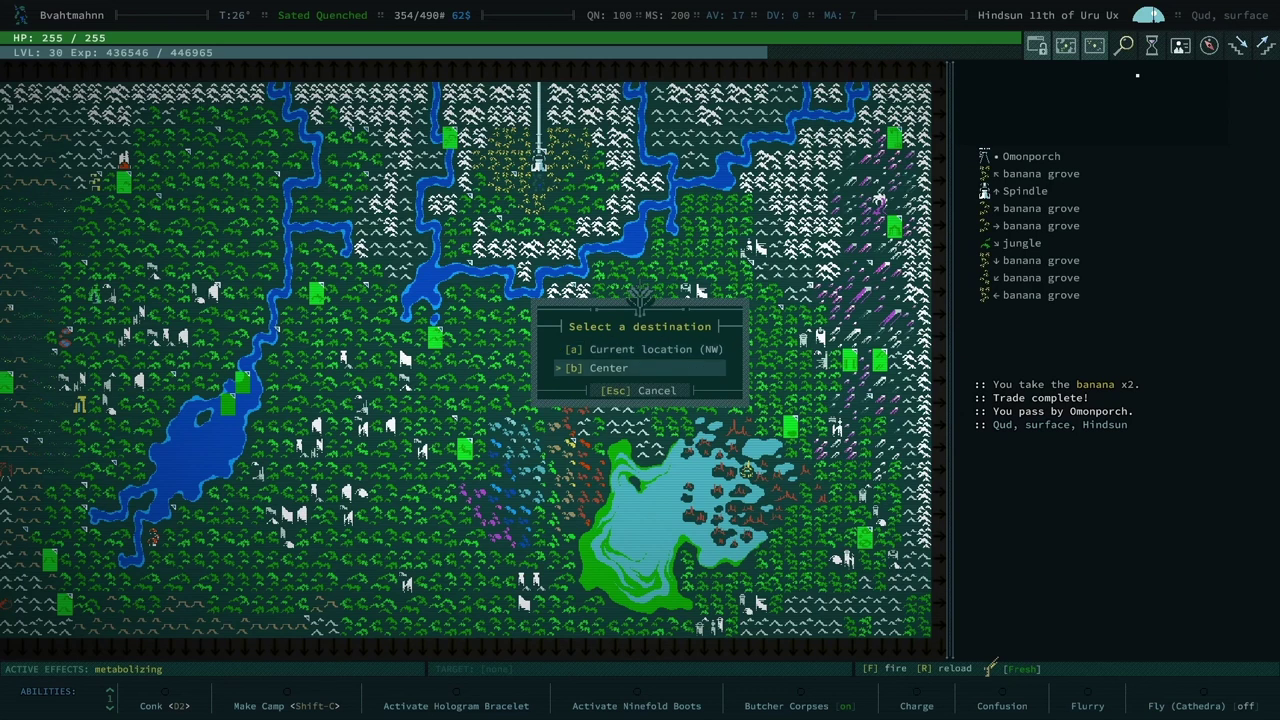
{"action": "key", "text": "Return"}
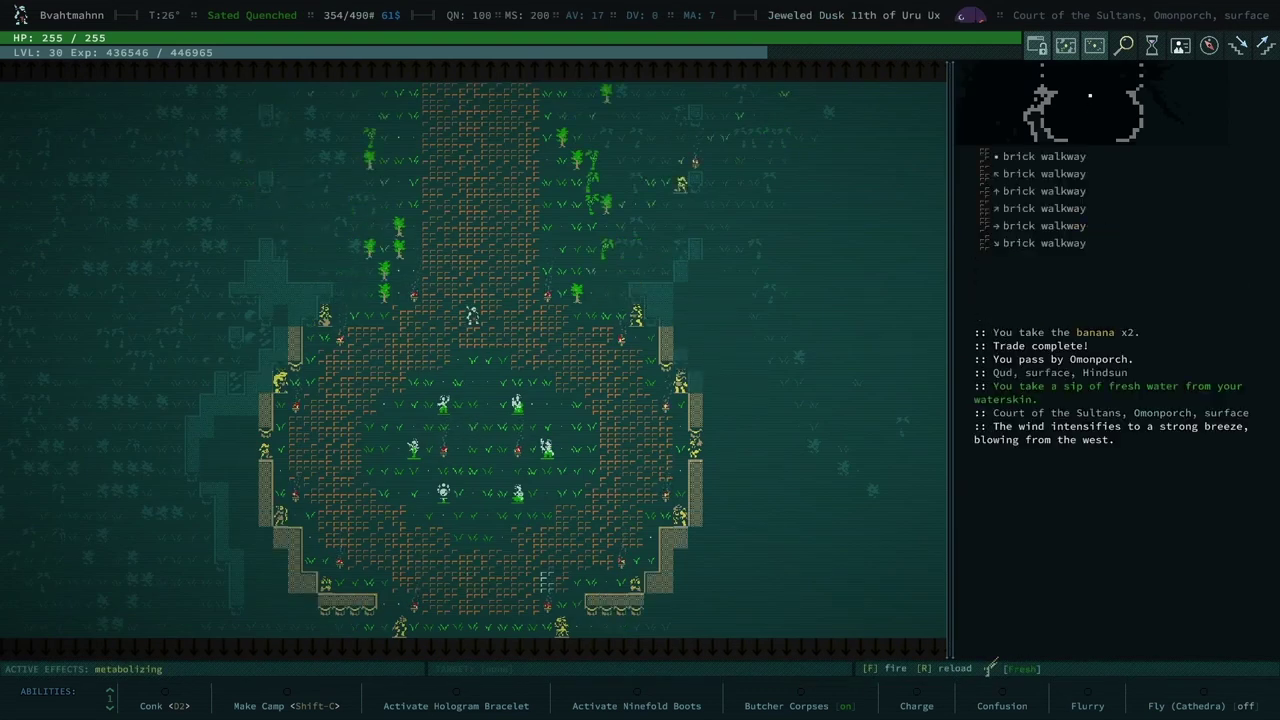
Walk north into the Arcade to the Twin Gates until the carved stone blocks the path.
{"action": "key", "text": "Up"}
{"action": "key", "text": "Up"}
{"action": "key", "text": "Up"}
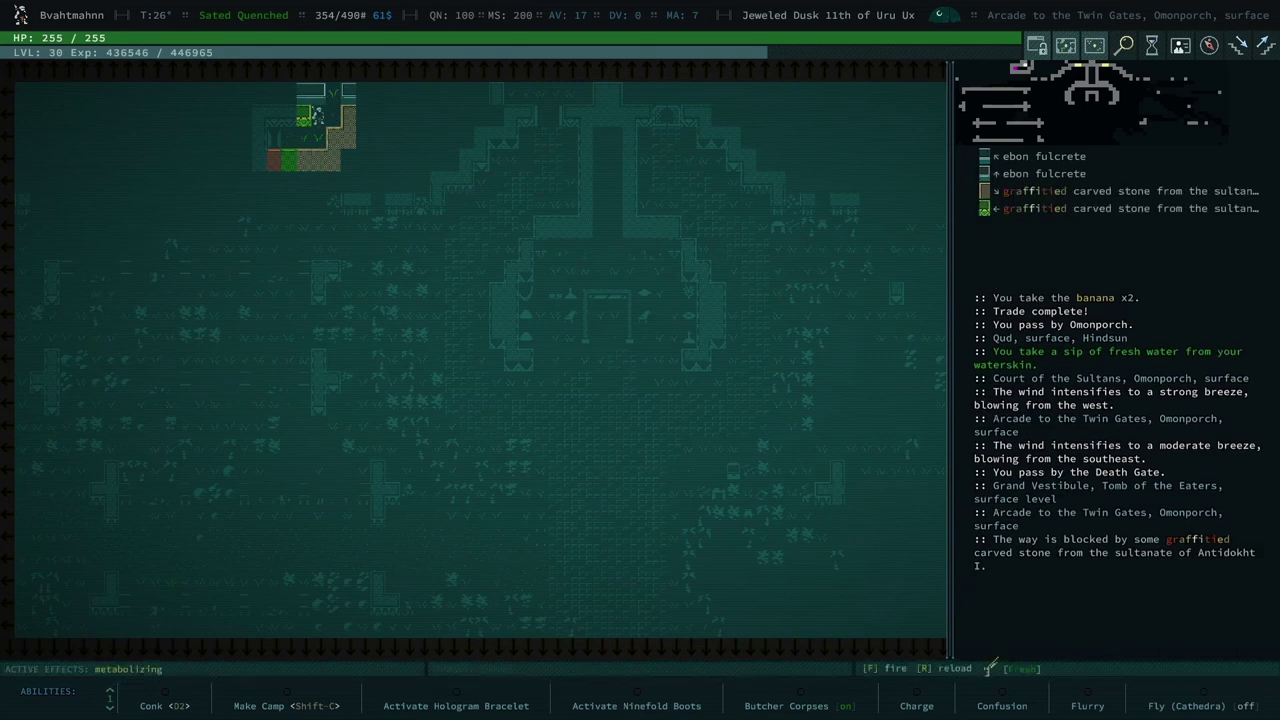
Turn on flying, fly west over the deep shaft, and descend it underground.
{"action": "key", "text": "Left"}
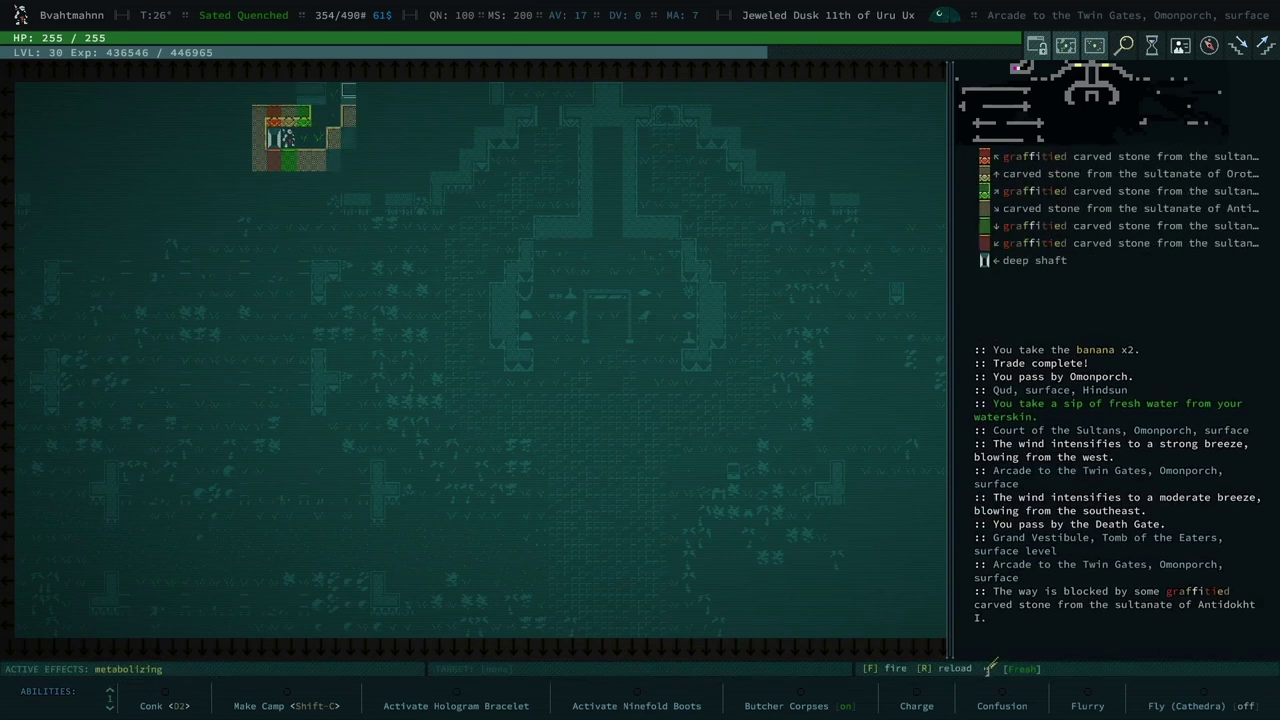
{"action": "left_click", "coordinate": [1185, 706]}
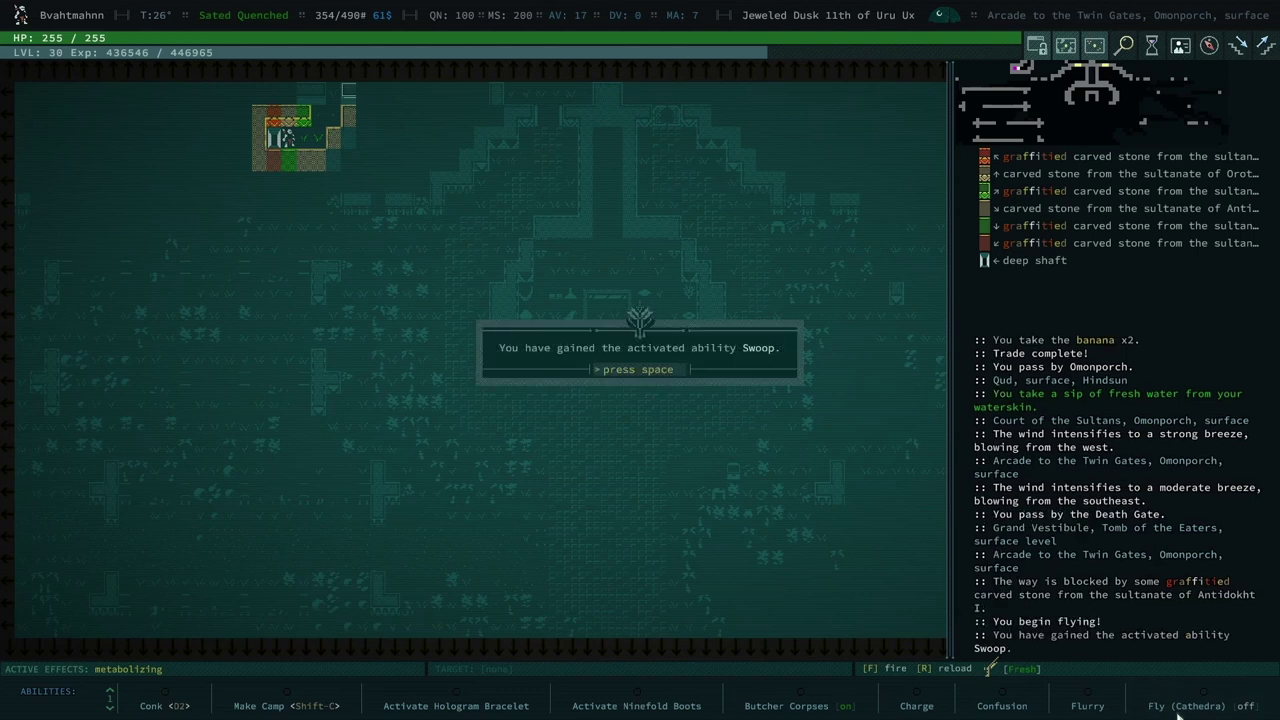
{"action": "key", "text": "space"}
{"action": "key", "text": "Left"}
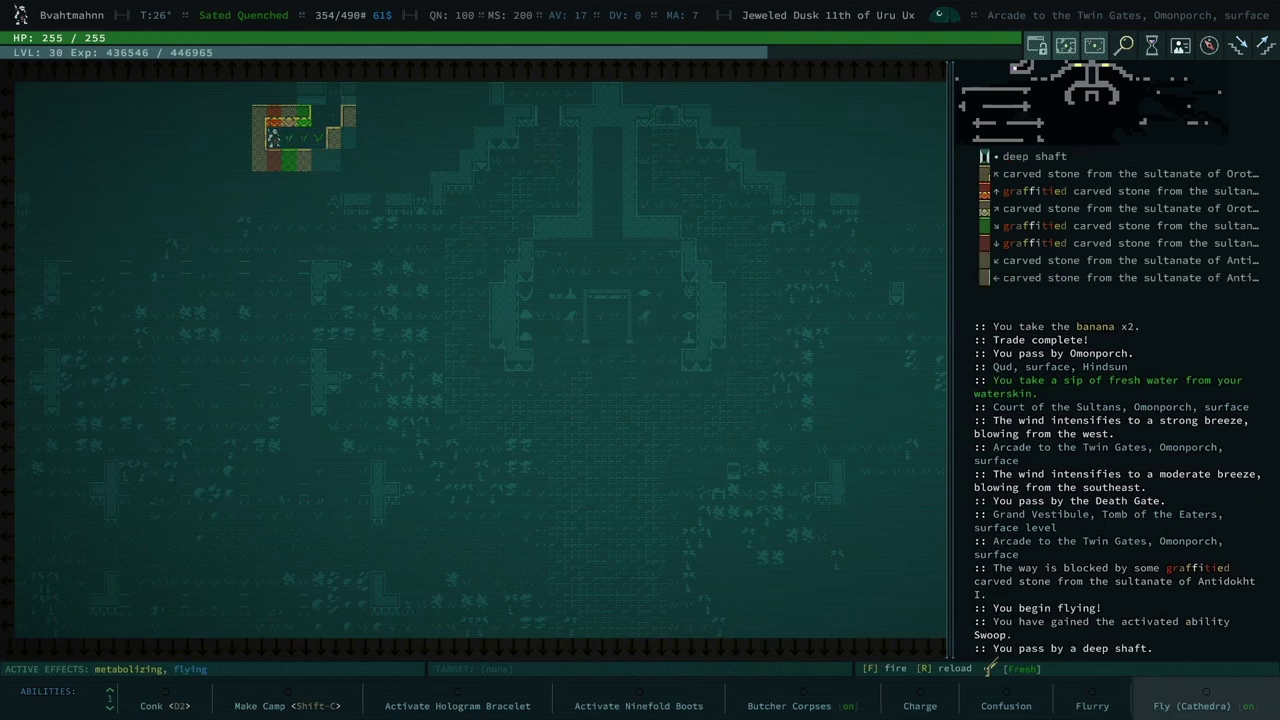
{"action": "key", "text": "greater"}
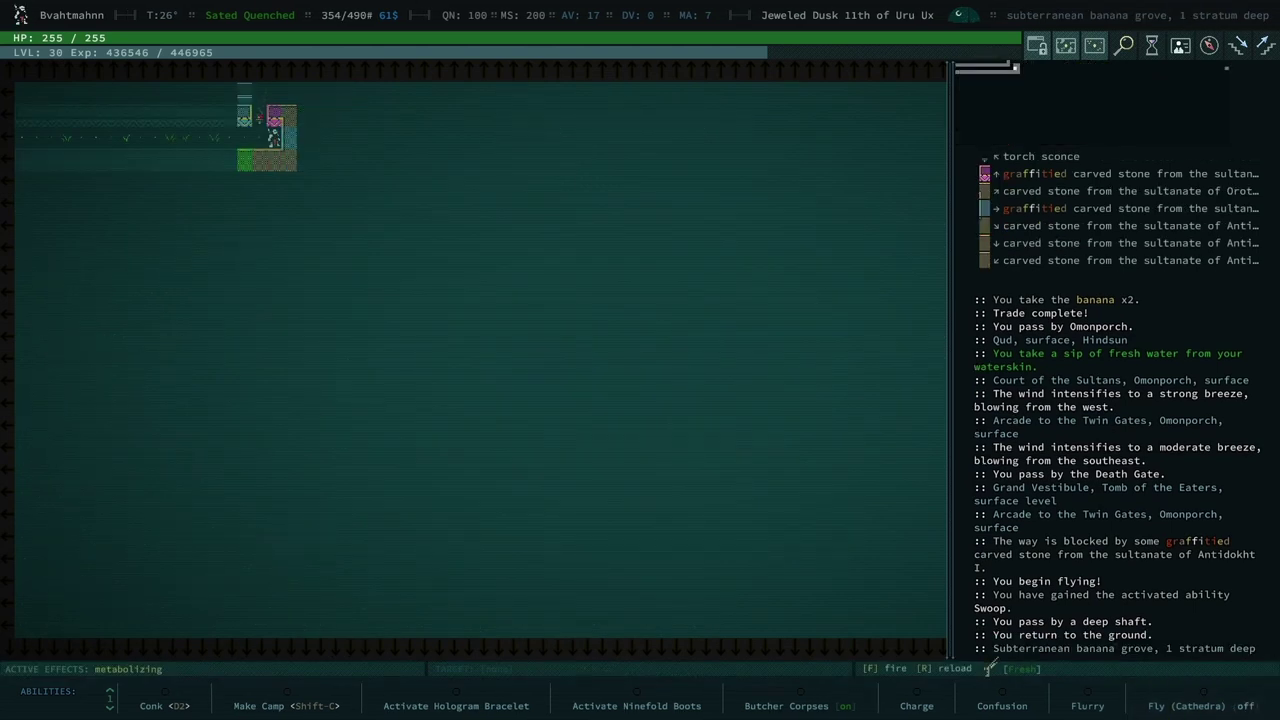
After failing to fly underground, walk west along the banana grove corridor into the Folk Catacombs.
{"action": "left_click", "coordinate": [1185, 706]}
{"action": "key", "text": "space"}
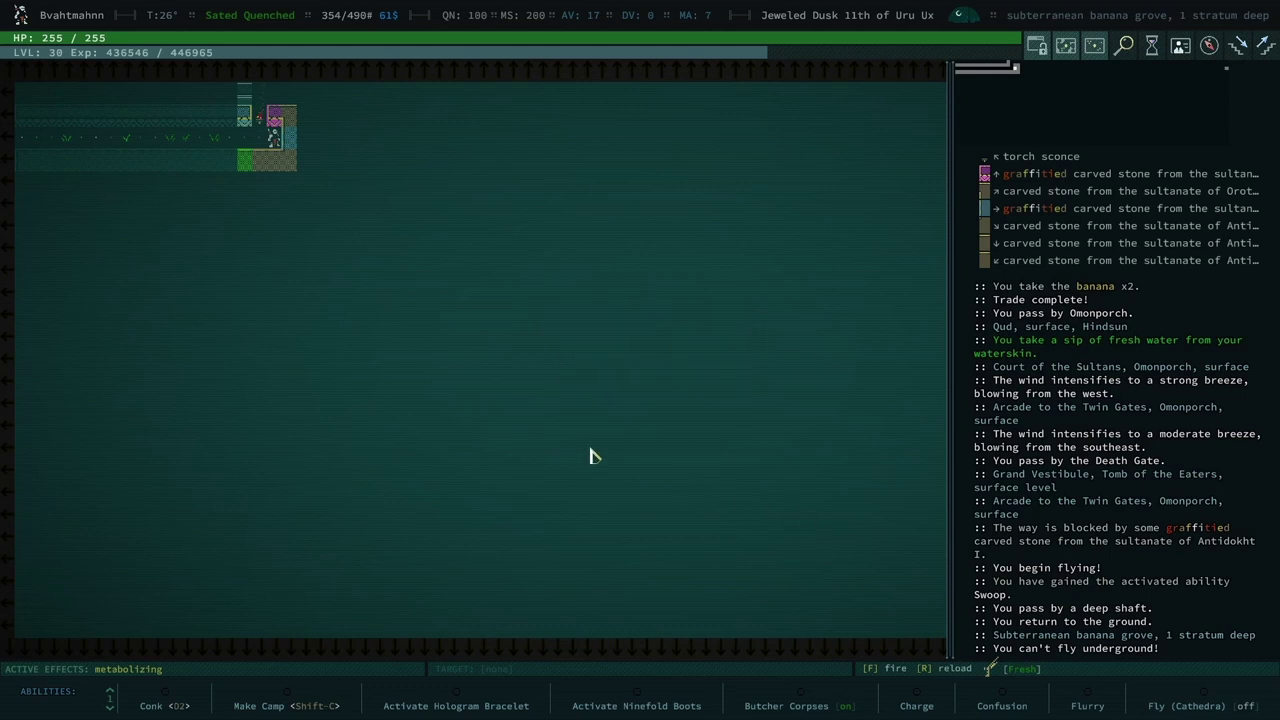
{"action": "key", "text": "Left"}
{"action": "key", "text": "Left"}
{"action": "key", "text": "Left"}
{"action": "key", "text": "Left"}
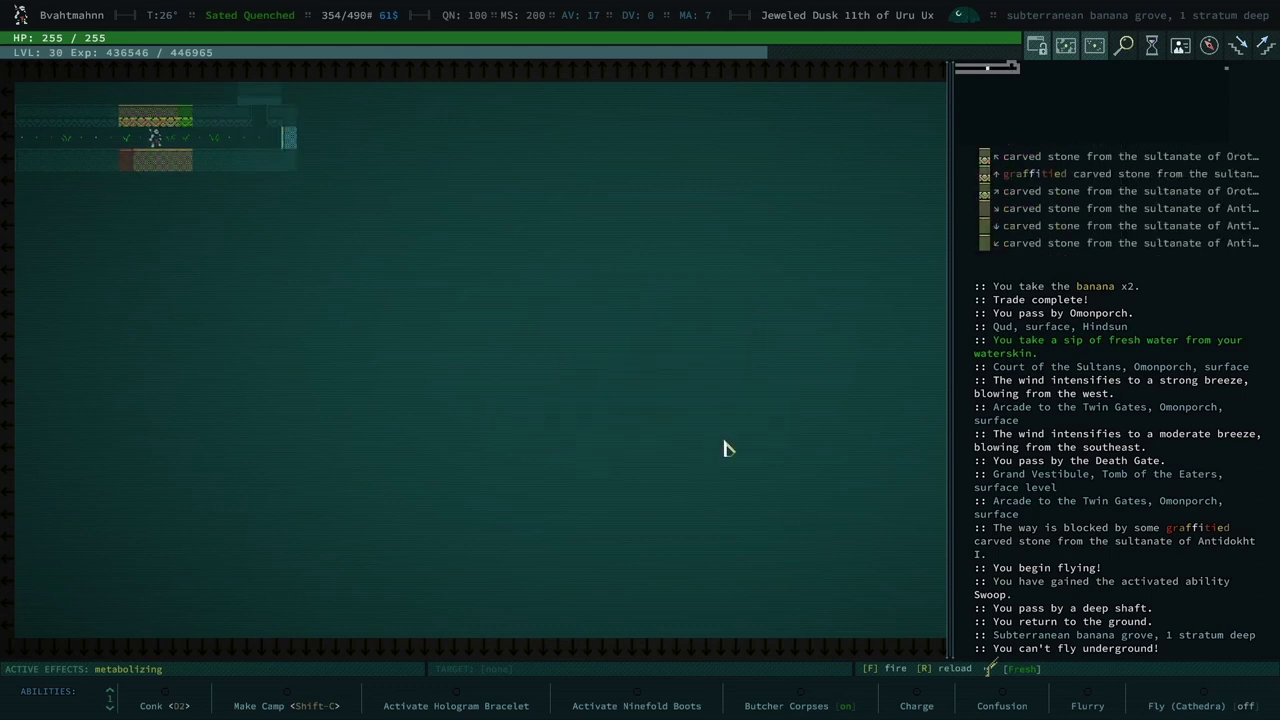
{"action": "key", "text": "Left"}
{"action": "key", "text": "Left"}
{"action": "key", "text": "Left"}
{"action": "key", "text": "Left"}
{"action": "key", "text": "Left"}
{"action": "key", "text": "Left"}
{"action": "key", "text": "Left"}
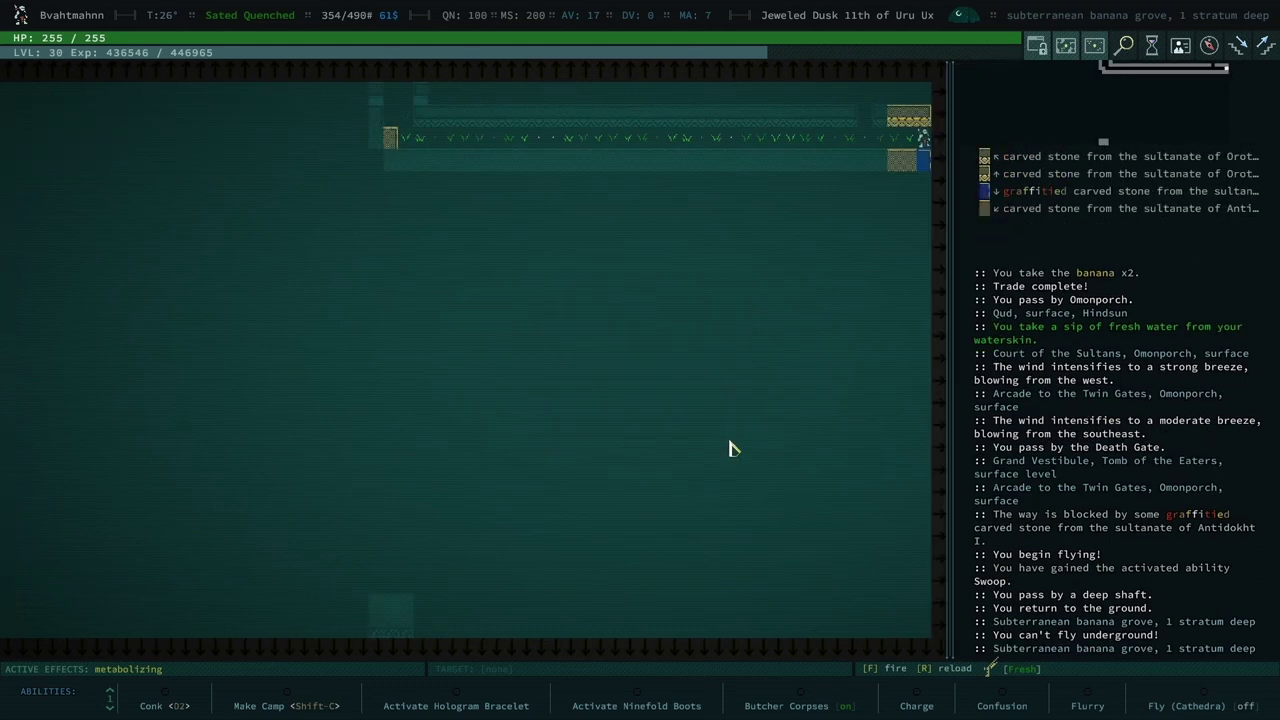
{"action": "key", "text": "Left"}
{"action": "key", "text": "Left"}
{"action": "key", "text": "Left"}
{"action": "key", "text": "Left"}
{"action": "key", "text": "Left"}
{"action": "key", "text": "Left"}
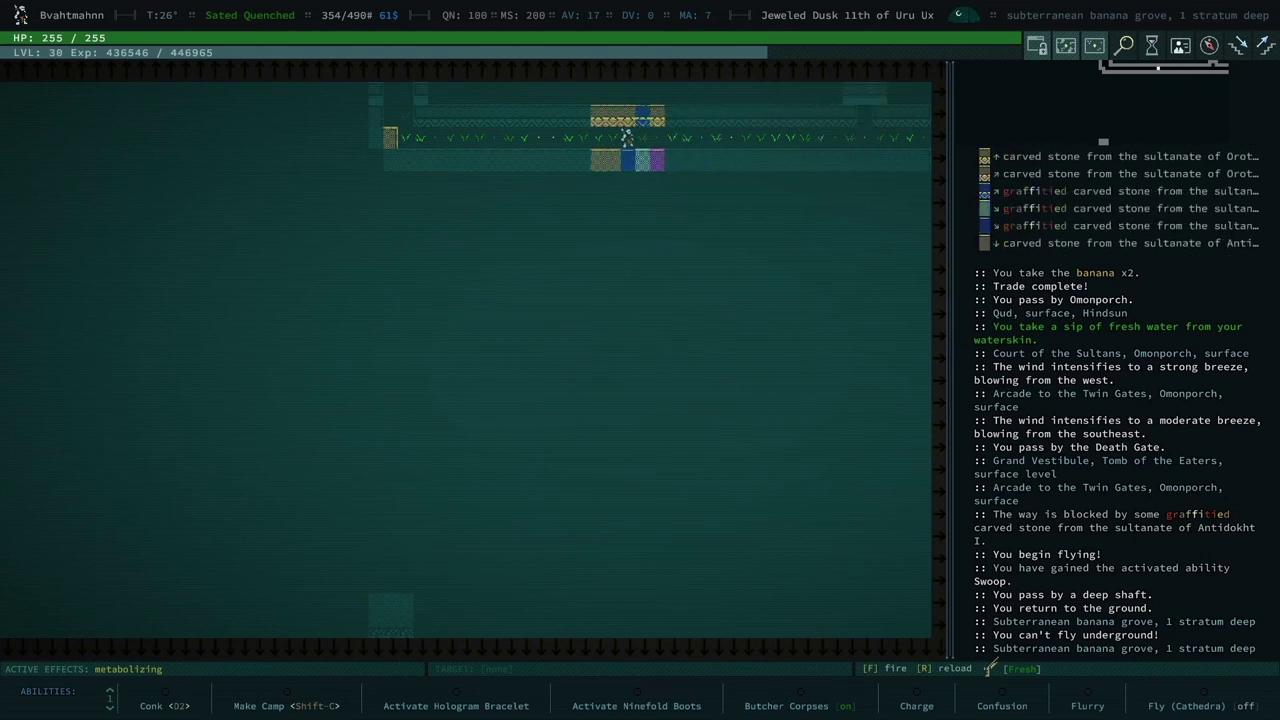
{"action": "key", "text": "Left"}
{"action": "key", "text": "Left"}
{"action": "key", "text": "Left"}
{"action": "key", "text": "Left"}
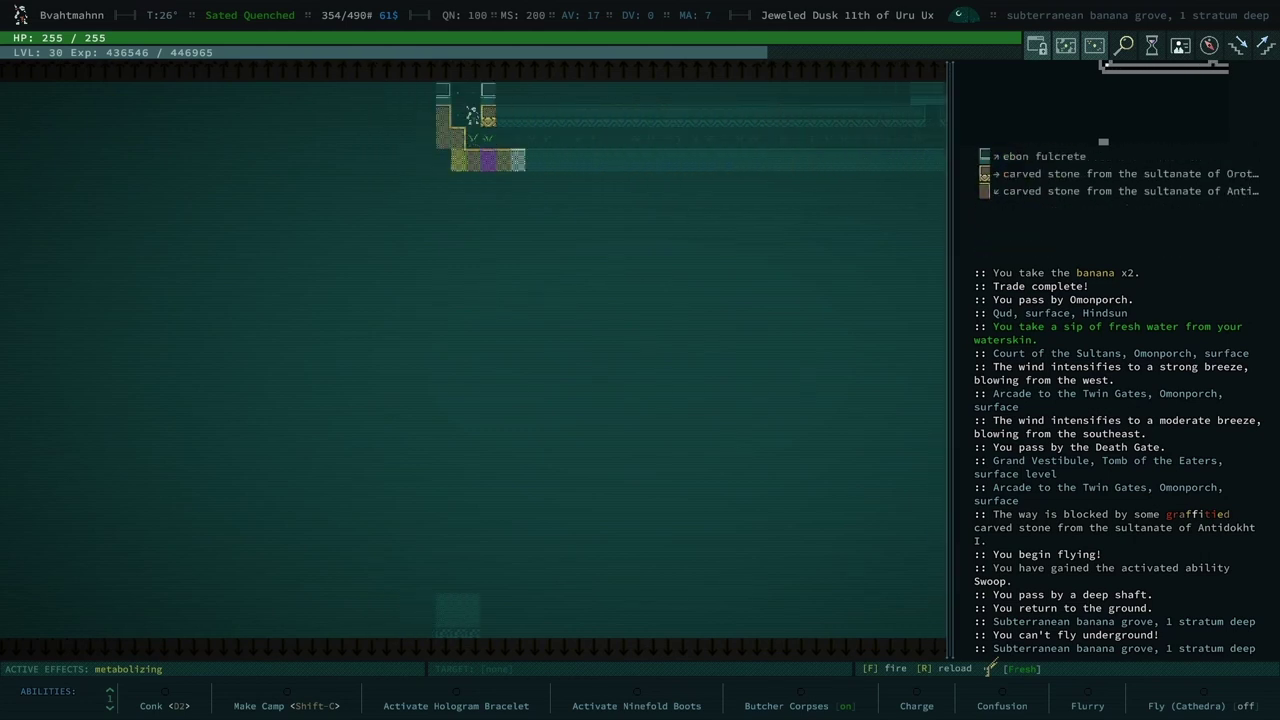
{"action": "key", "text": "Left"}
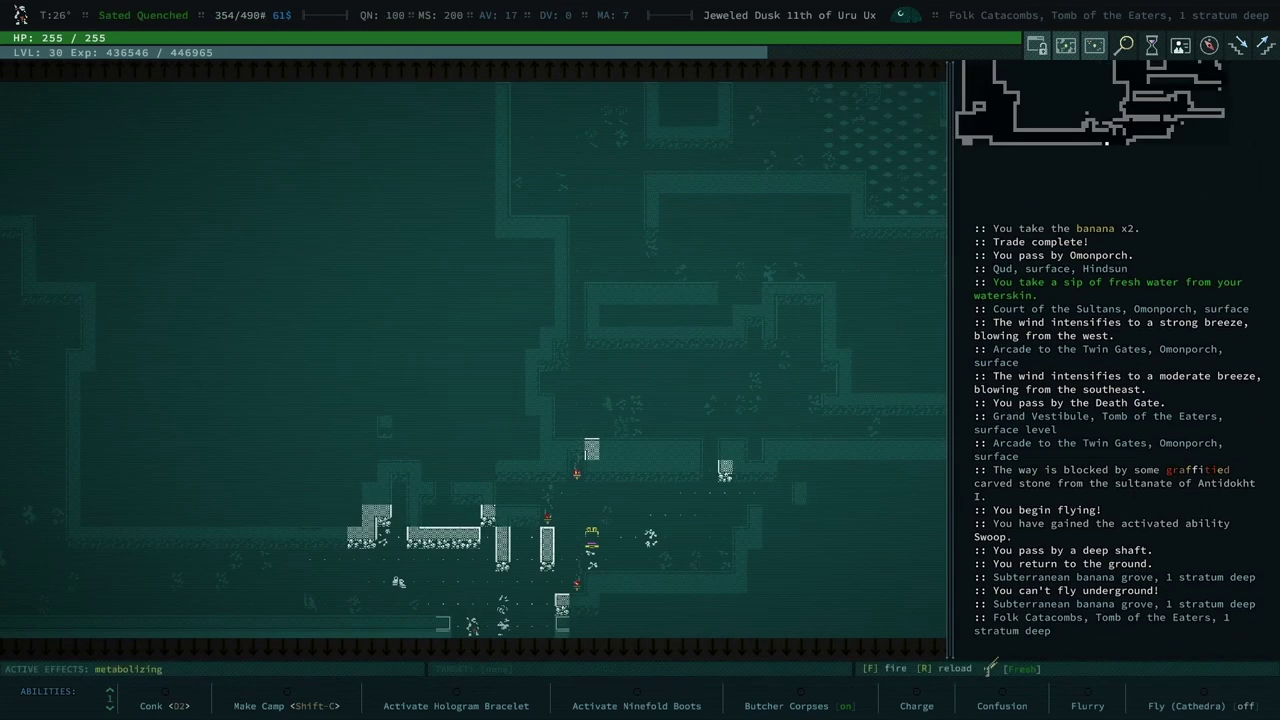
{"action": "key", "text": "Left"}
{"action": "key", "text": "Left"}
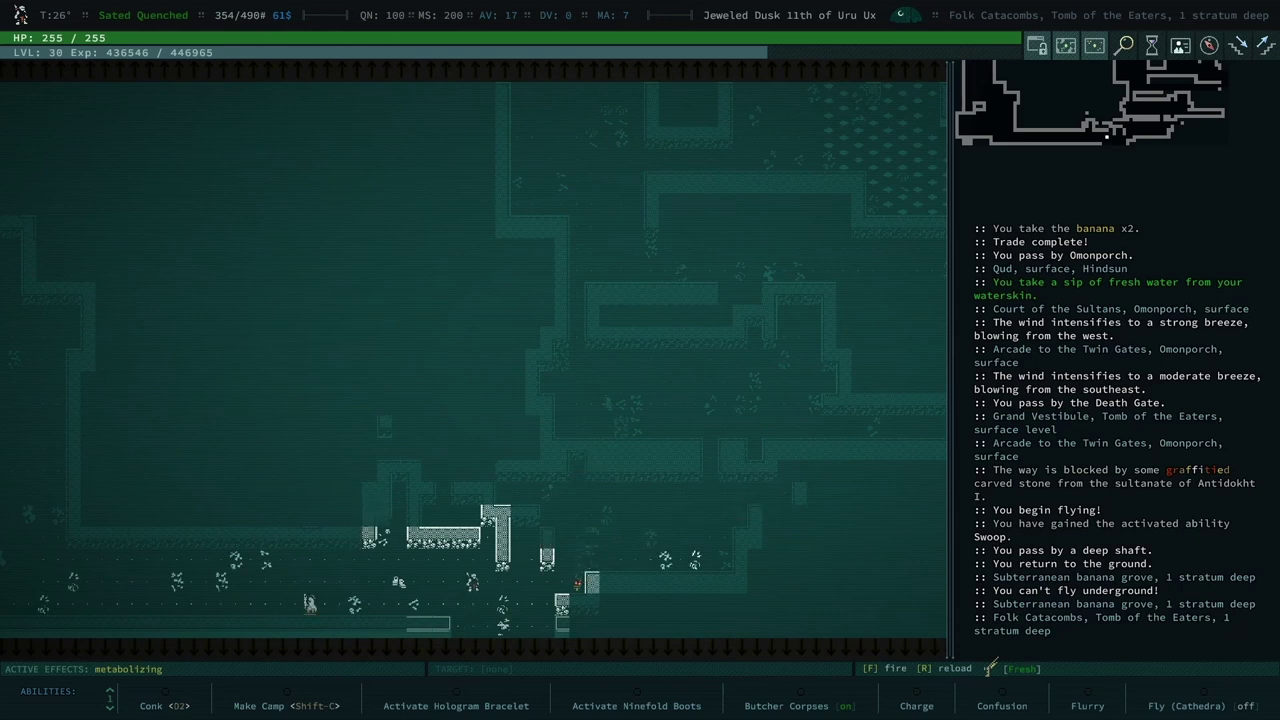
Walk through the first catacomb rooms, then auto-explore until nothing is left.
{"action": "key", "text": "Left"}
{"action": "key", "text": "Left"}
{"action": "key", "text": "Left"}
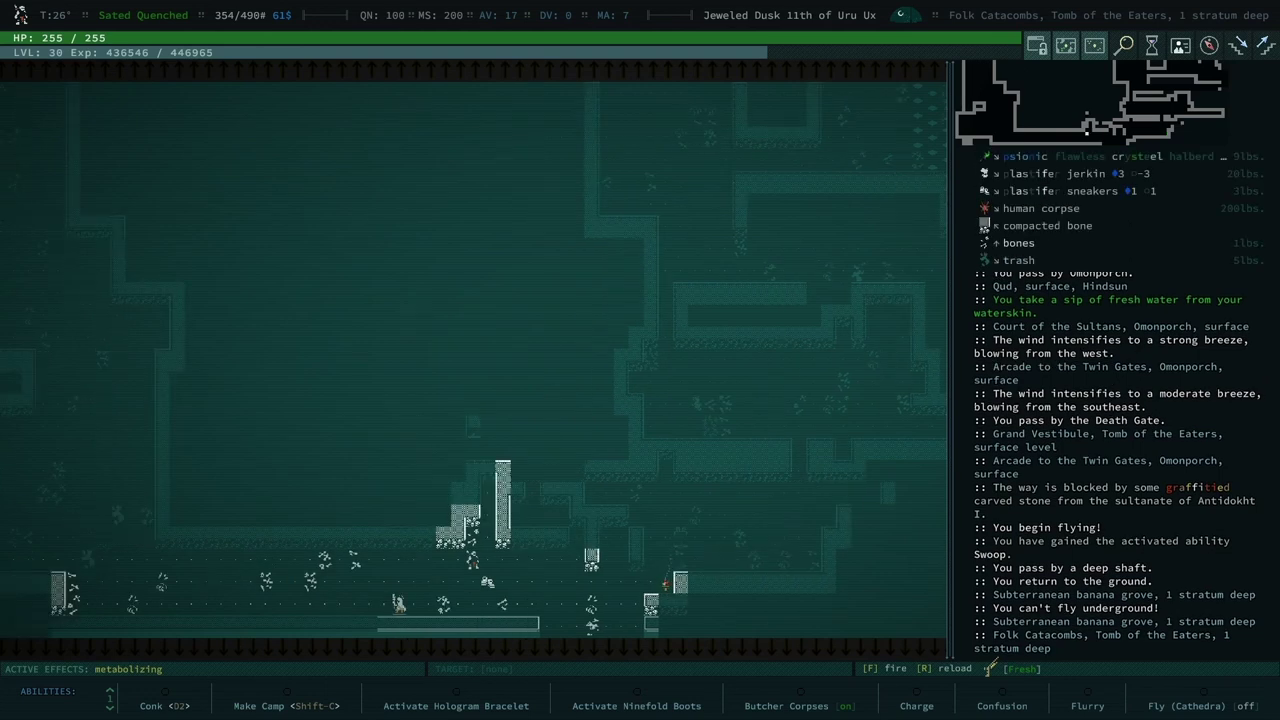
{"action": "key", "text": "Right"}
{"action": "key", "text": "Right"}
{"action": "key", "text": "Right"}
{"action": "key", "text": "Right"}
{"action": "key", "text": "Up"}
{"action": "key", "text": "Up"}
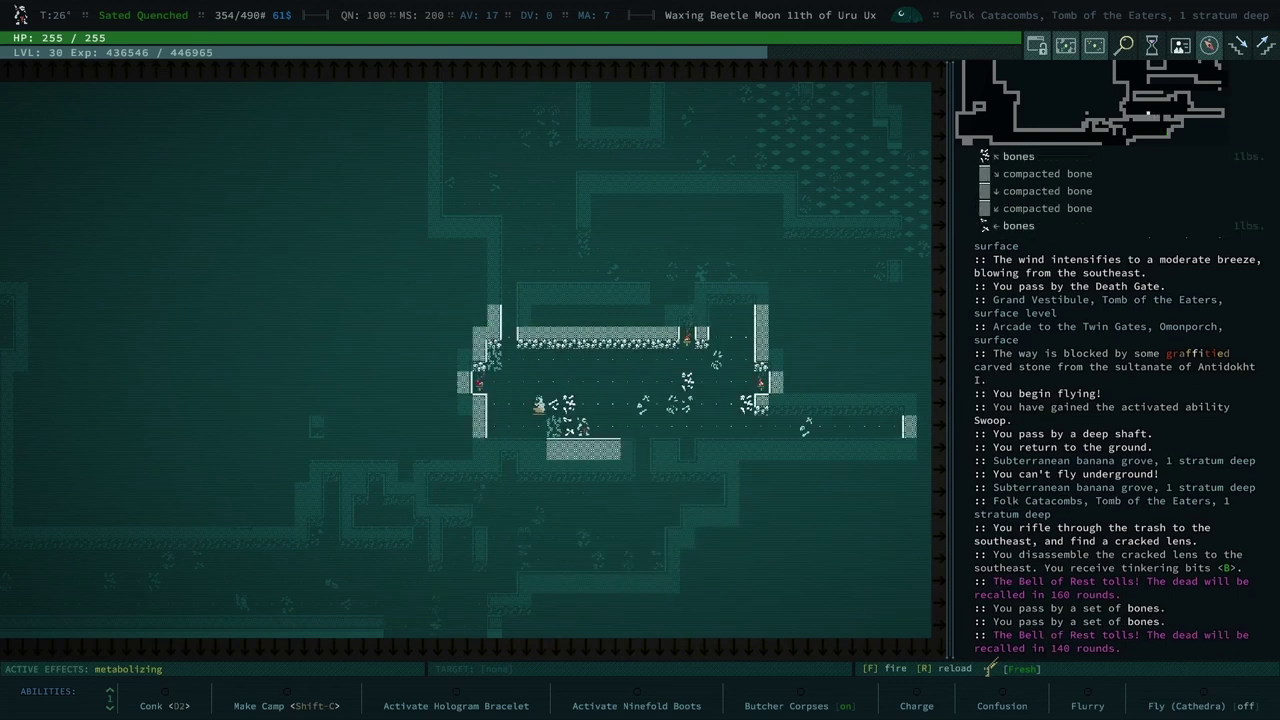
{"action": "key", "text": "Up"}
{"action": "key", "text": "Up"}
{"action": "key", "text": "Right"}
{"action": "key", "text": "Right"}
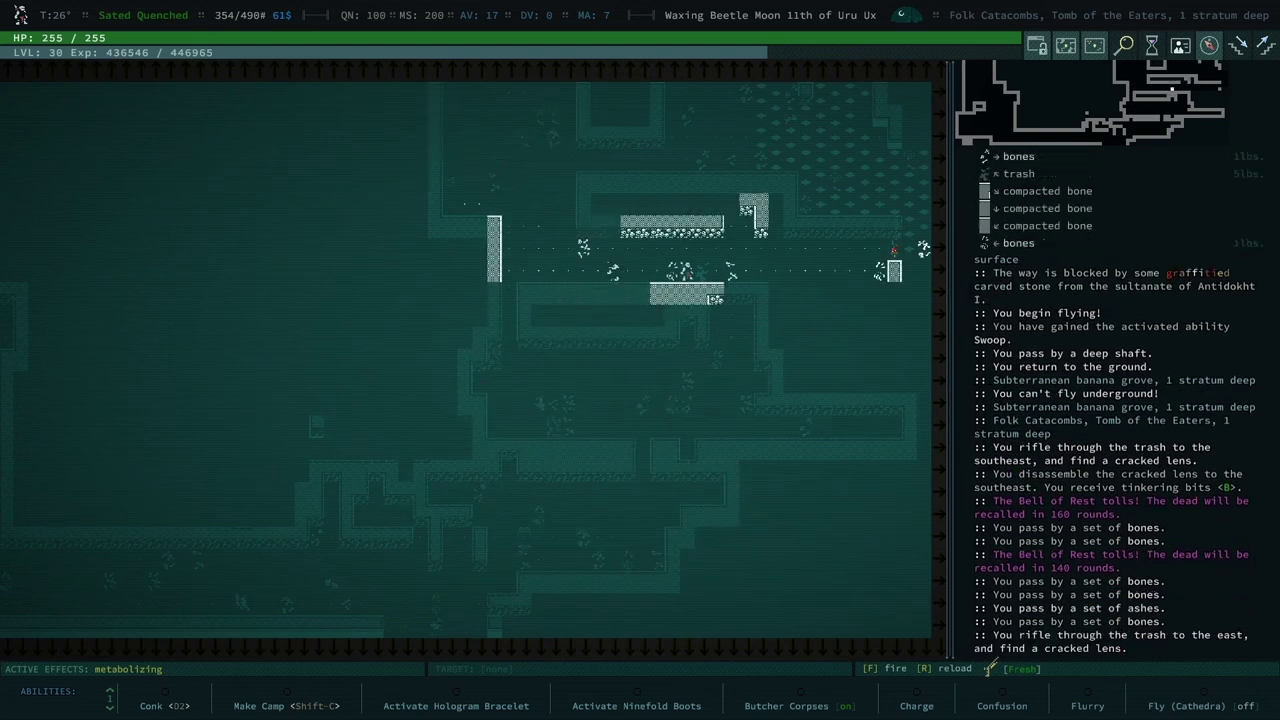
{"action": "key", "text": "Right"}
{"action": "key", "text": "Right"}
{"action": "key", "text": "Up"}
{"action": "key", "text": "Up"}
{"action": "key", "text": "Up"}
{"action": "key", "text": "Up"}
{"action": "key", "text": "Left"}
{"action": "key", "text": "Left"}
{"action": "key", "text": "Left"}
{"action": "key", "text": "Left"}
{"action": "key", "text": "Down"}
{"action": "key", "text": "Down"}
{"action": "key", "text": "Down"}
{"action": "key", "text": "Down"}
{"action": "key", "text": "Down"}
{"action": "key", "text": "Down"}
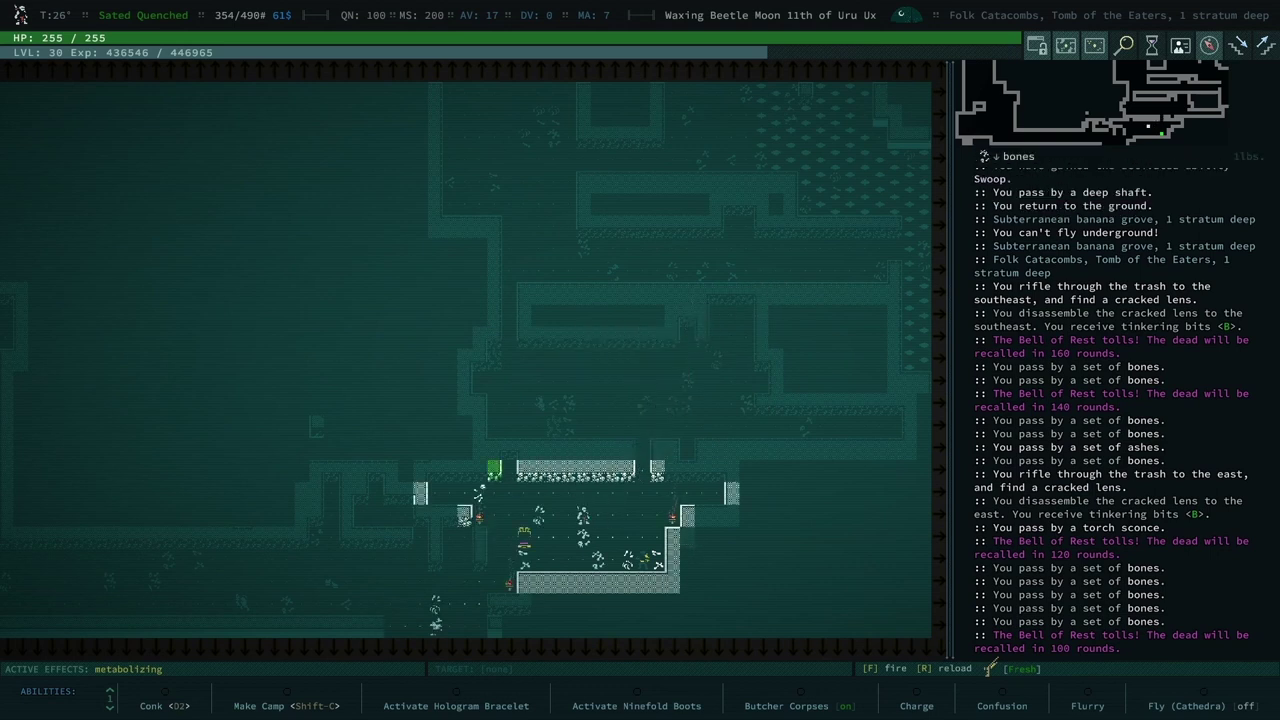
{"action": "key", "text": "Down"}
{"action": "key", "text": "Down"}
{"action": "key", "text": "Left"}
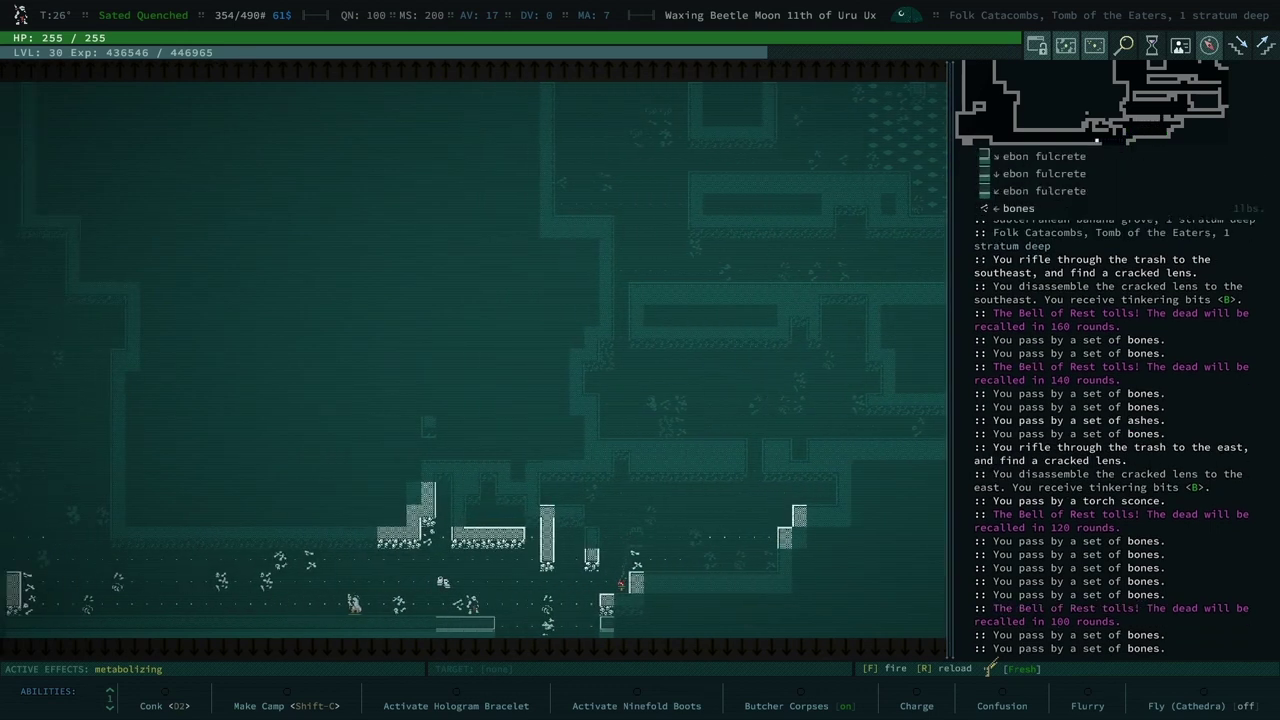
{"action": "key", "text": "Left"}
{"action": "key", "text": "Left"}
{"action": "key", "text": "Left"}
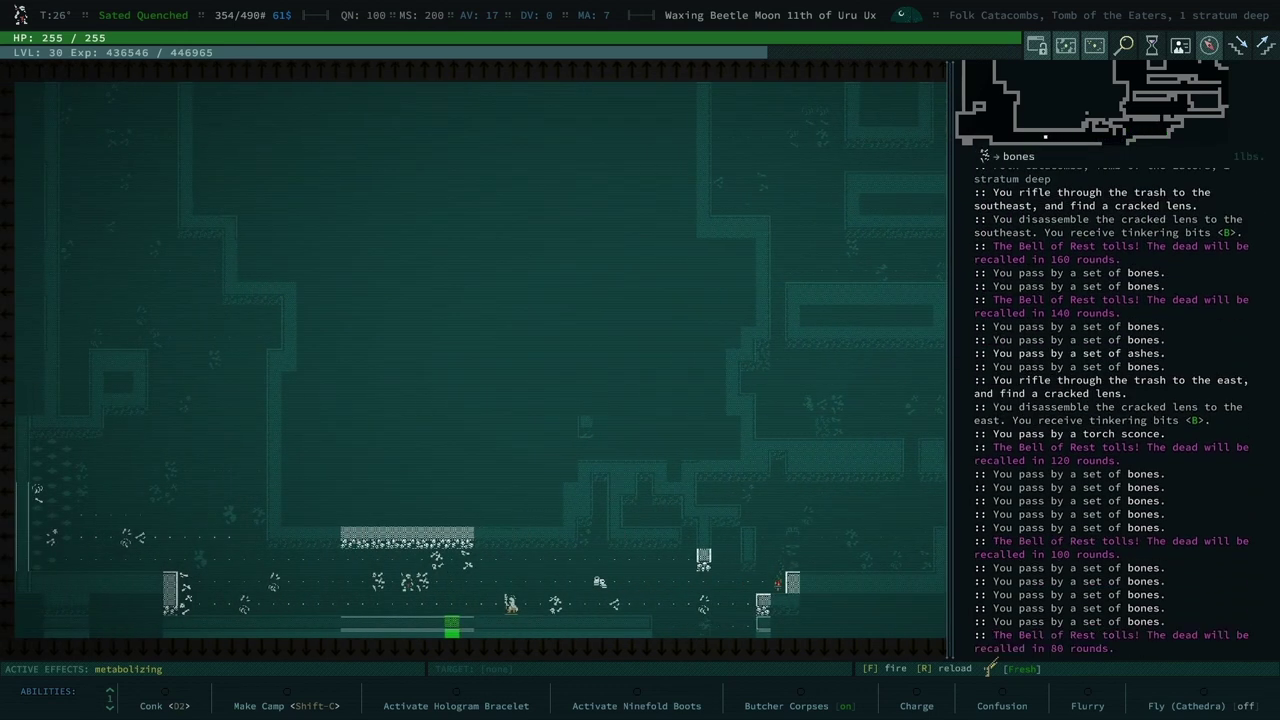
{"action": "key", "text": "0"}
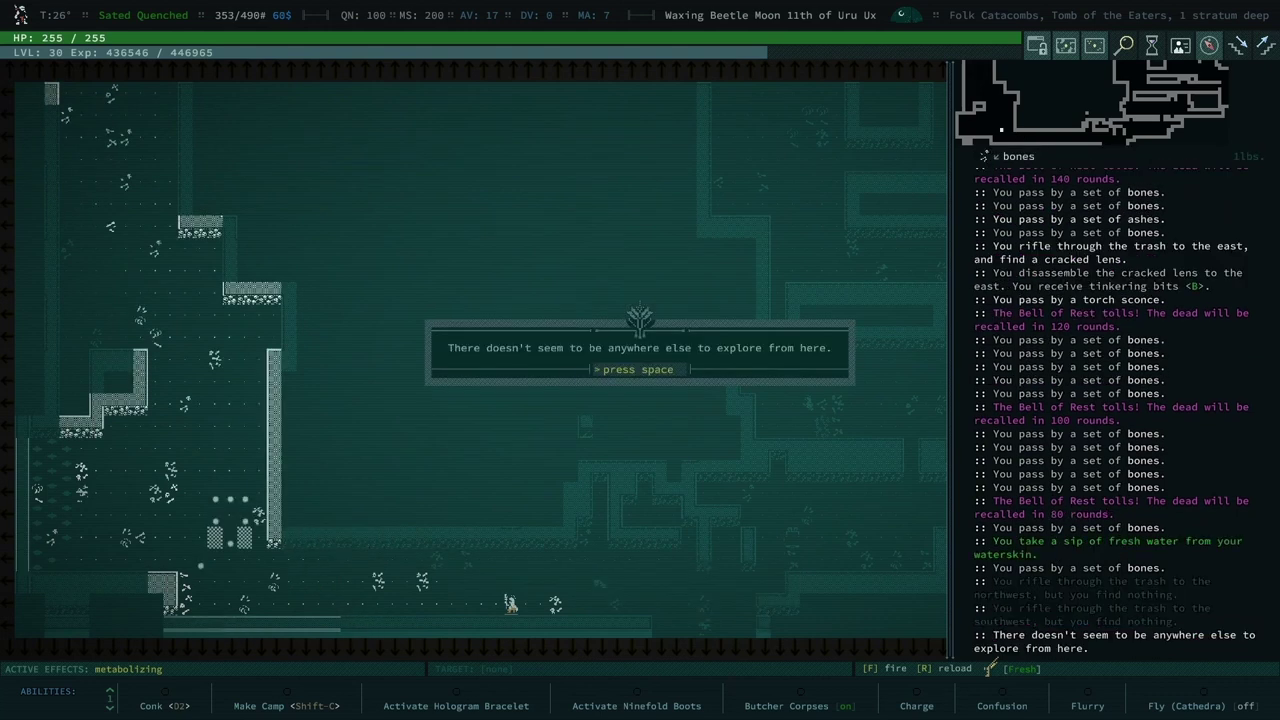
{"action": "key", "text": "space"}
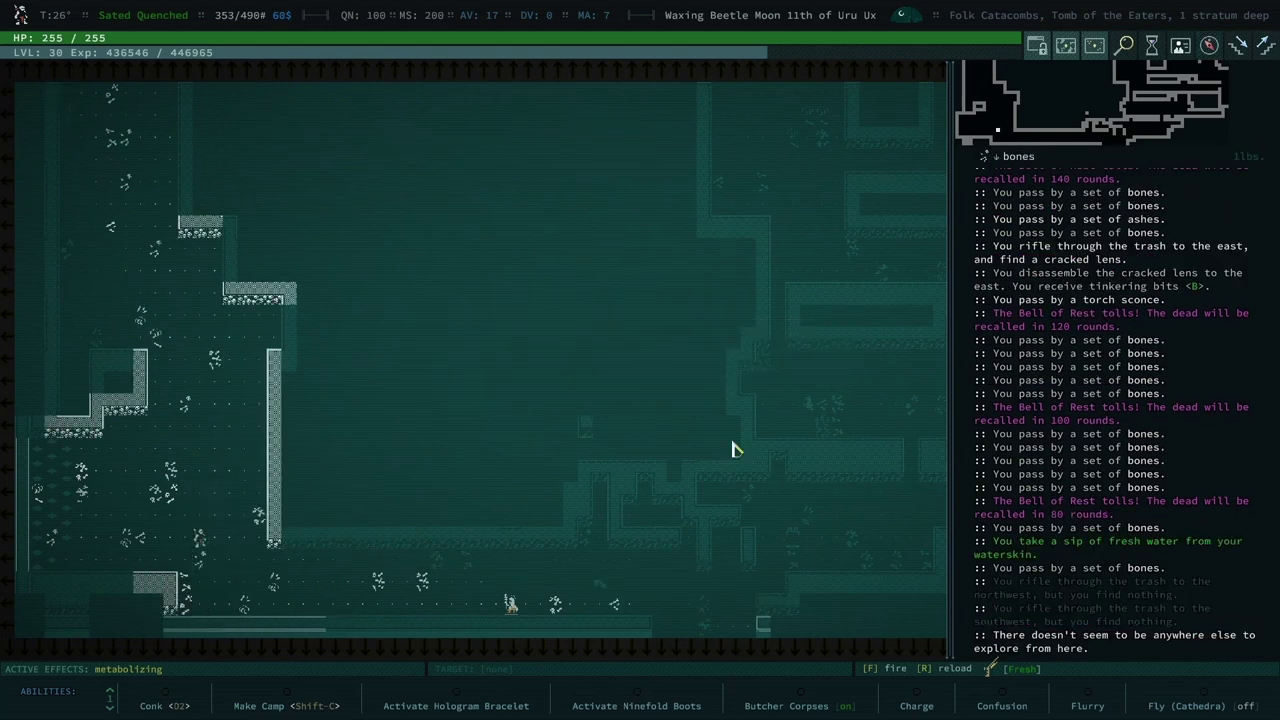
Walk west through the tomb and wait sixty turns for the Bell of Rest.
{"action": "key", "text": "Left"}
{"action": "key", "text": "Left"}
{"action": "key", "text": "Left"}
{"action": "key", "text": "Left"}
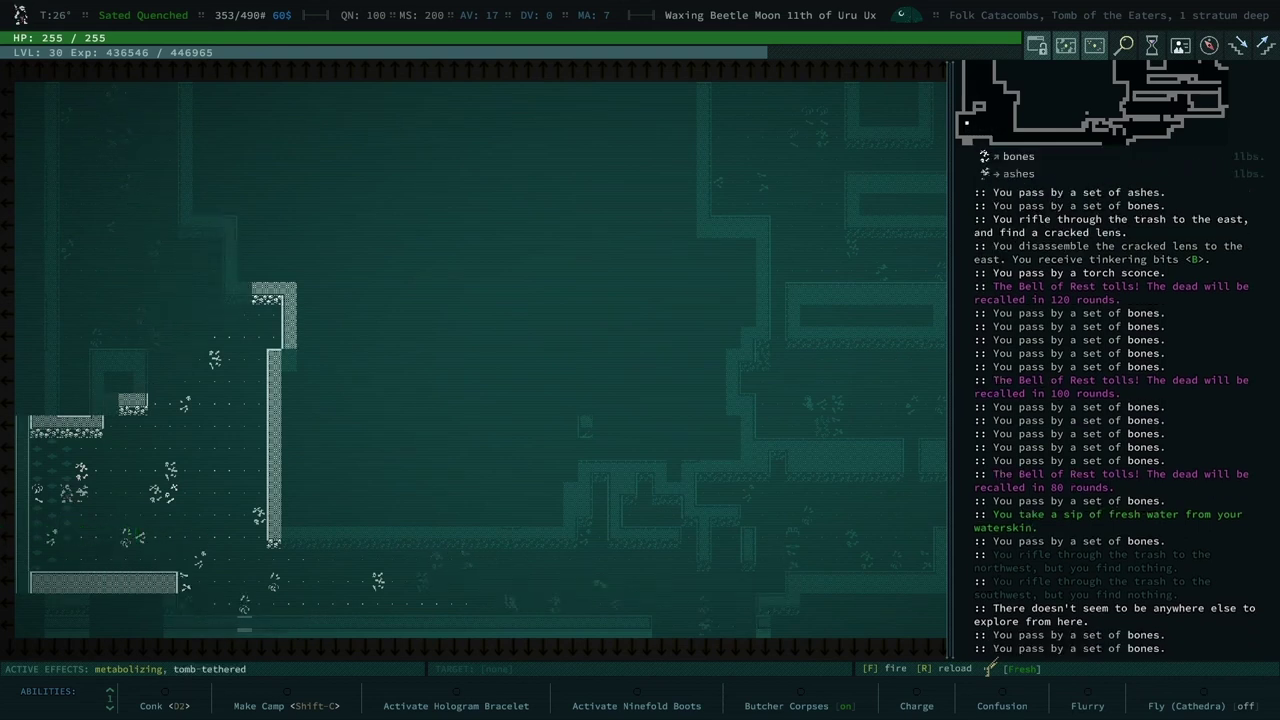
{"action": "key", "text": "Left"}
{"action": "key", "text": "Left"}
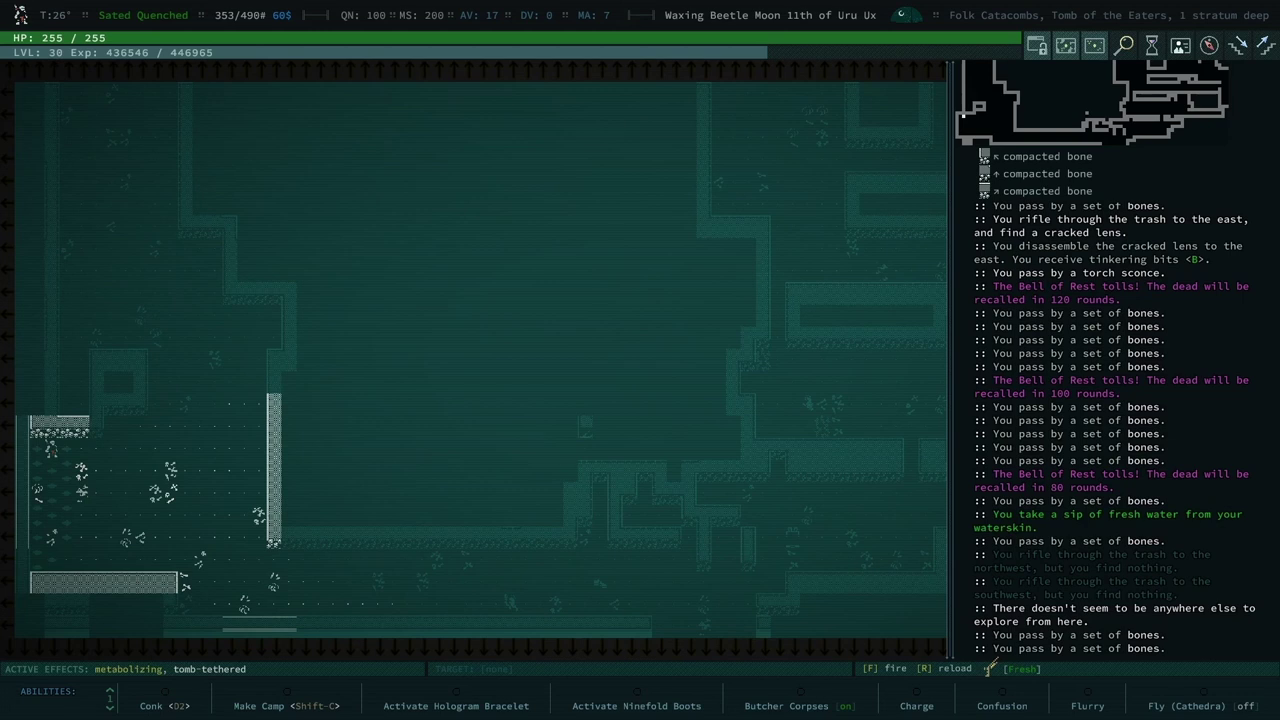
{"action": "key", "text": "Left"}
{"action": "key", "text": "Left"}
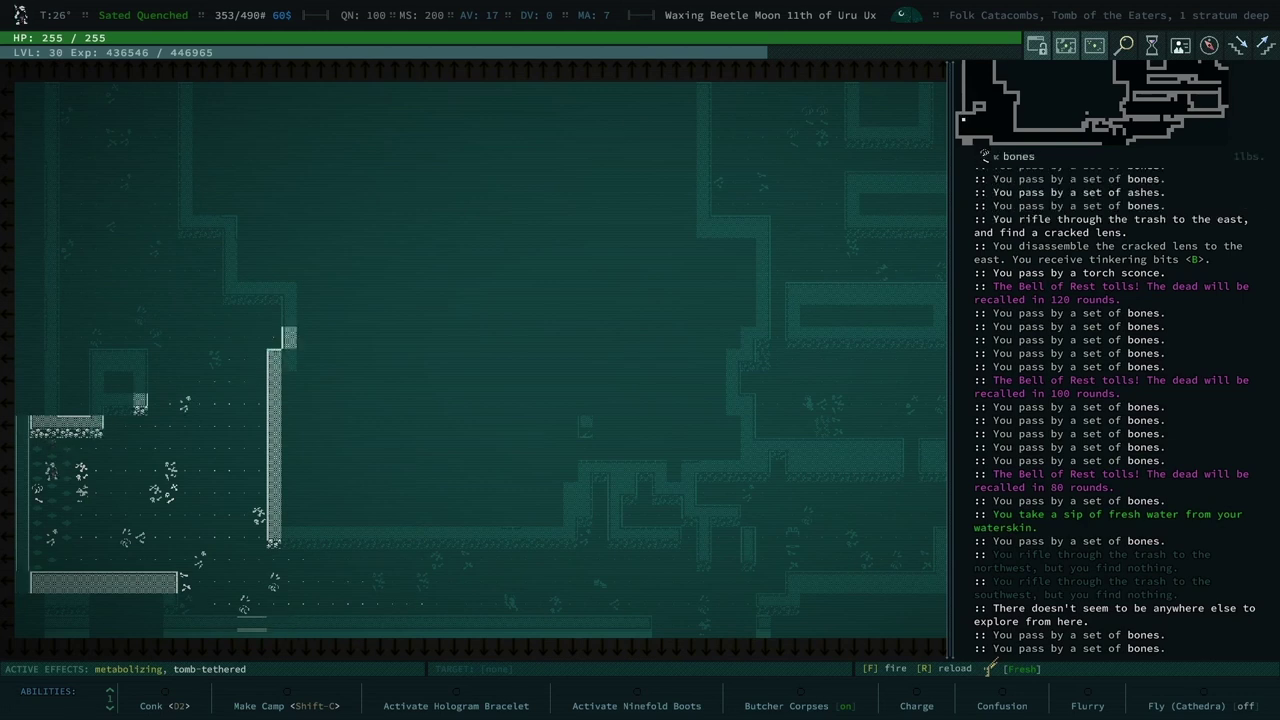
{"action": "key", "text": "Left"}
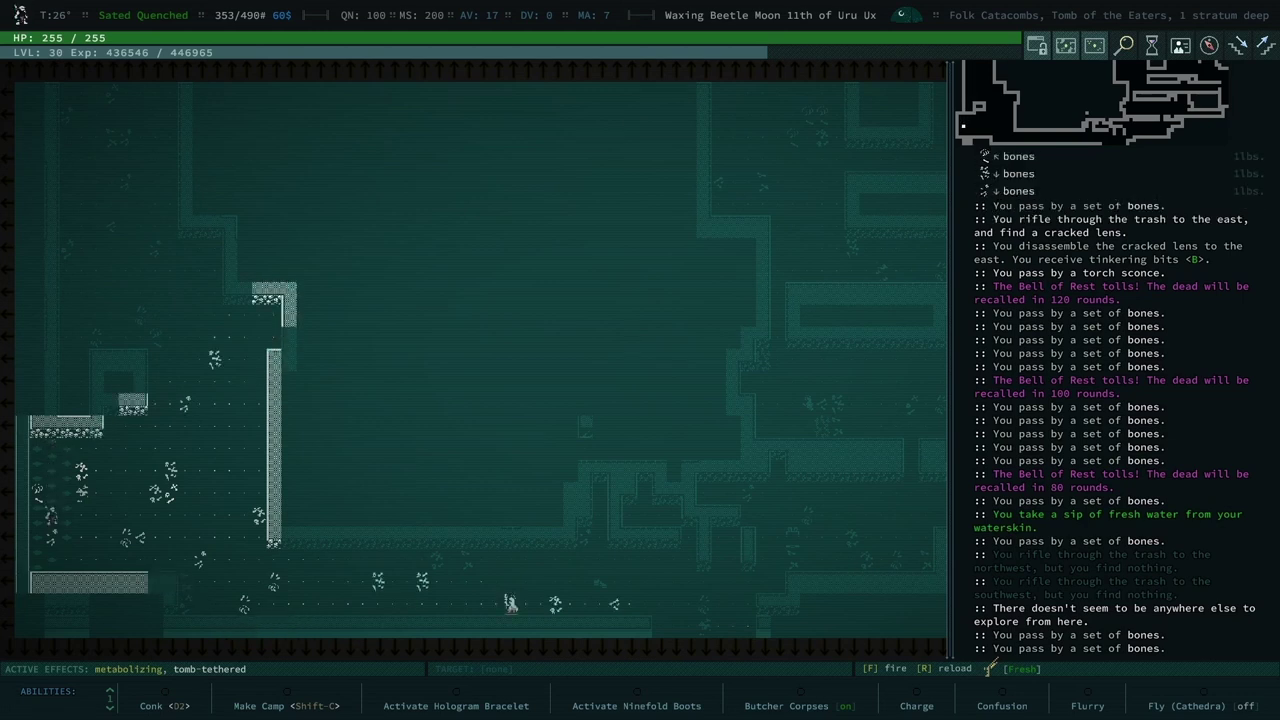
{"action": "key", "text": "Left"}
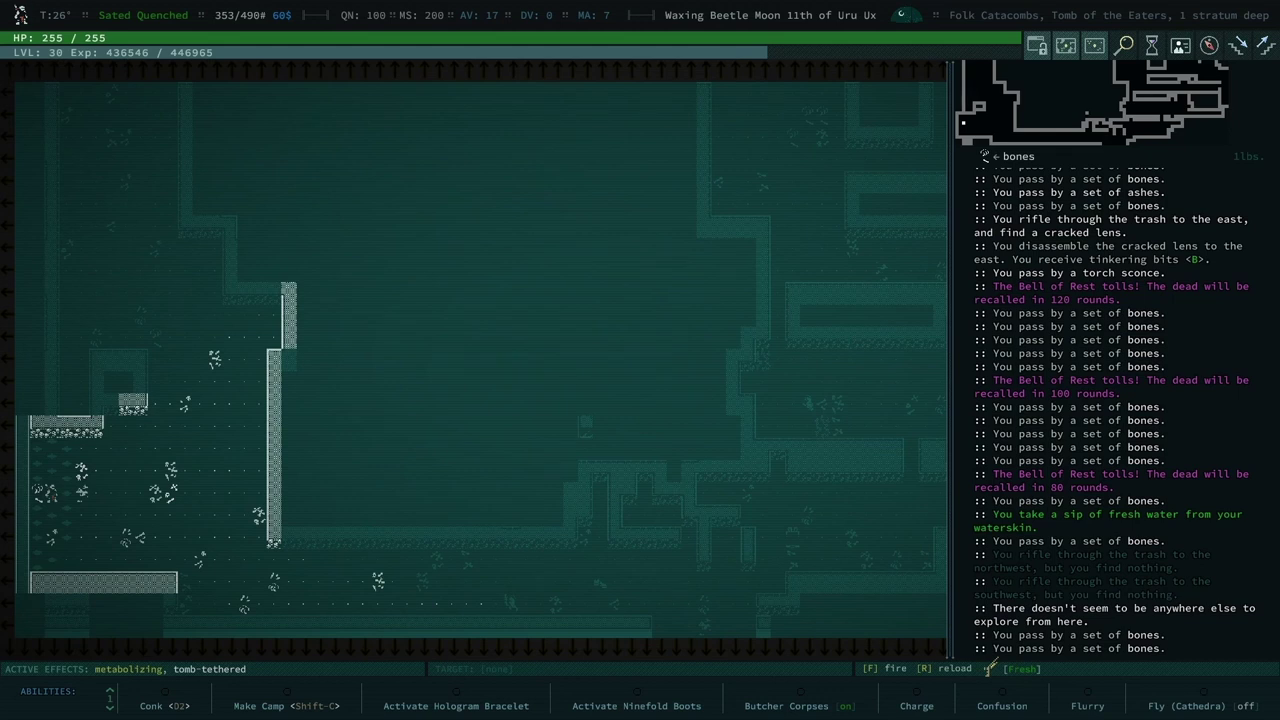
{"action": "key", "text": "Left"}
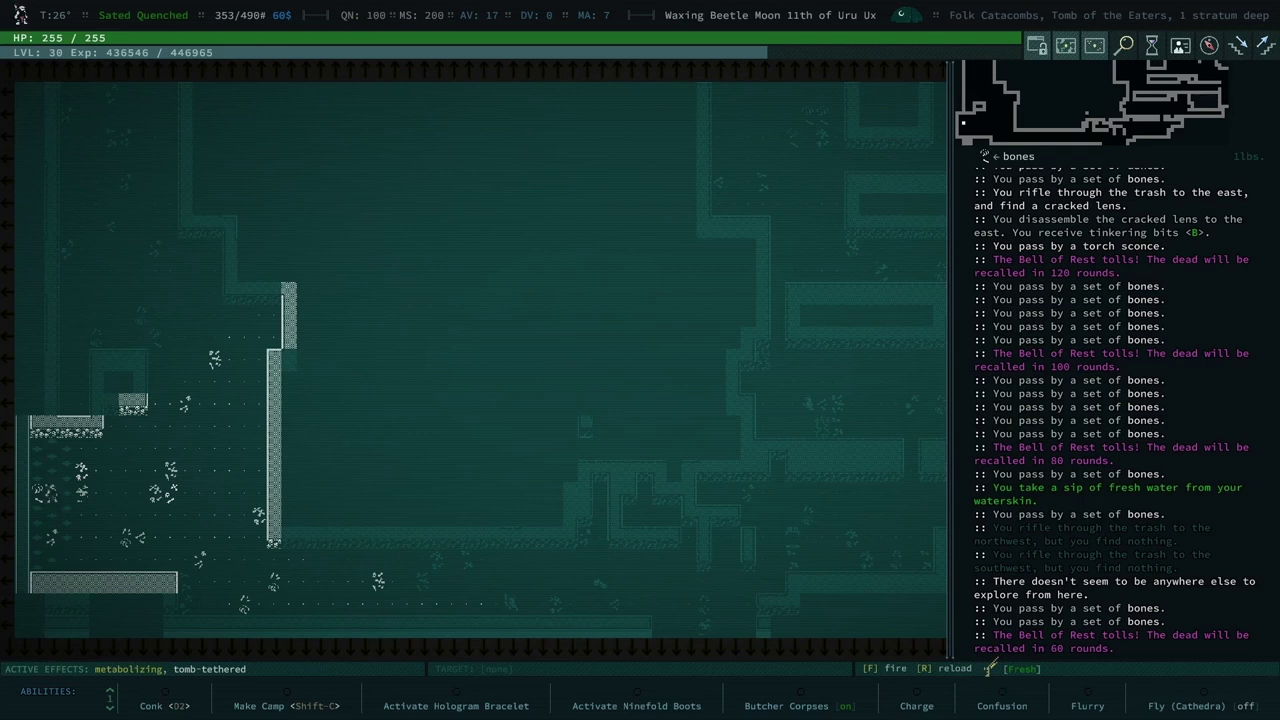
{"action": "key", "text": "w"}
{"action": "type", "text": "60"}
{"action": "key", "text": "Return"}
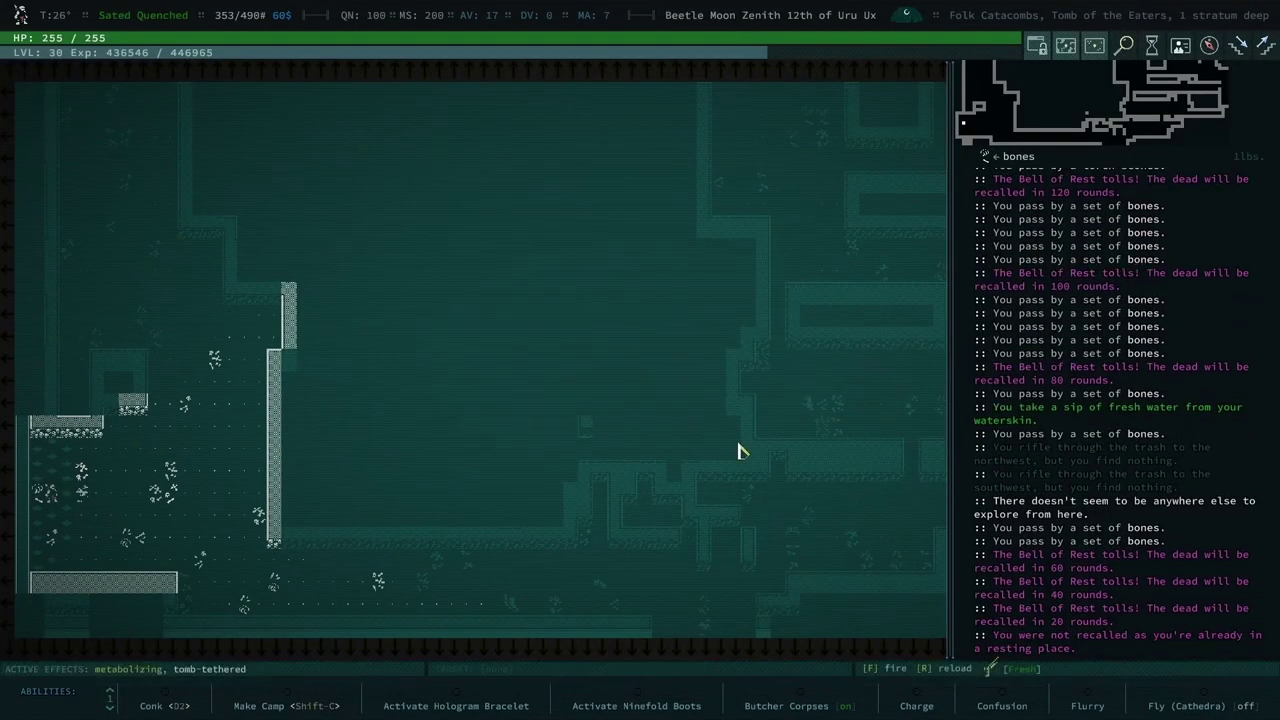
Walk north into the neighbouring grave-moss catacomb zone and auto-explore it.
{"action": "key", "text": "Up"}
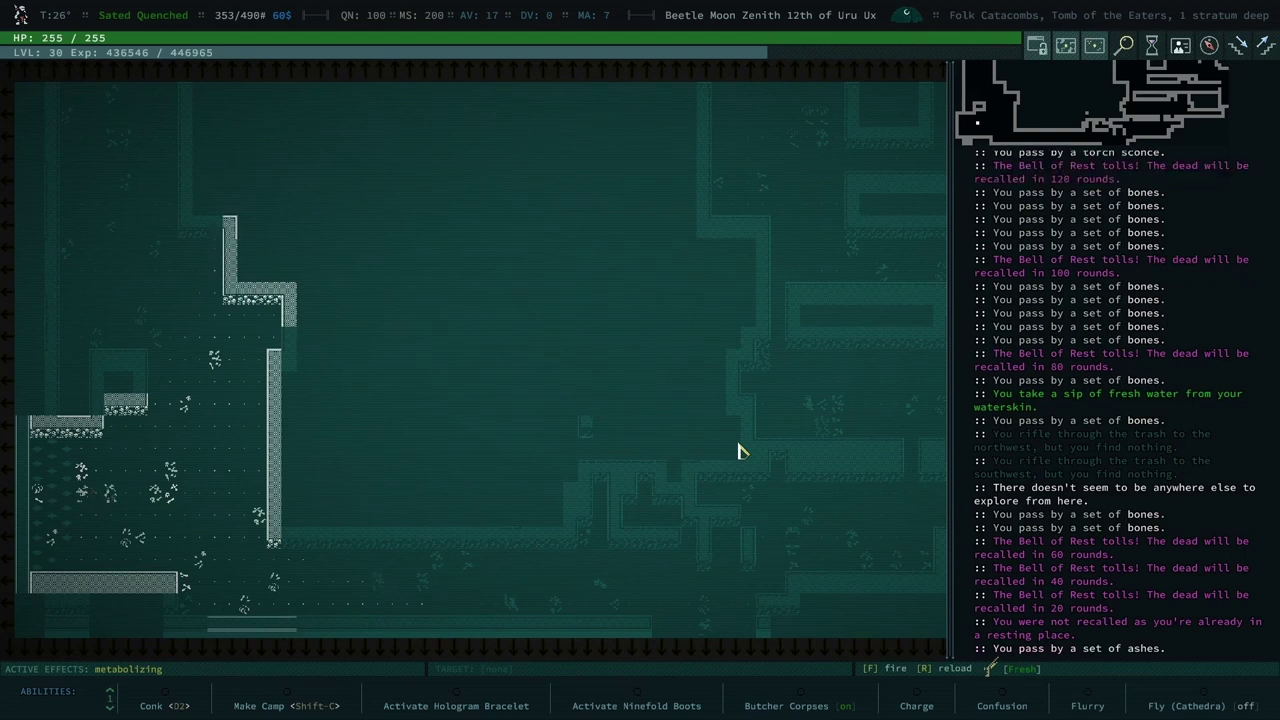
{"action": "key", "text": "Up"}
{"action": "key", "text": "Up"}
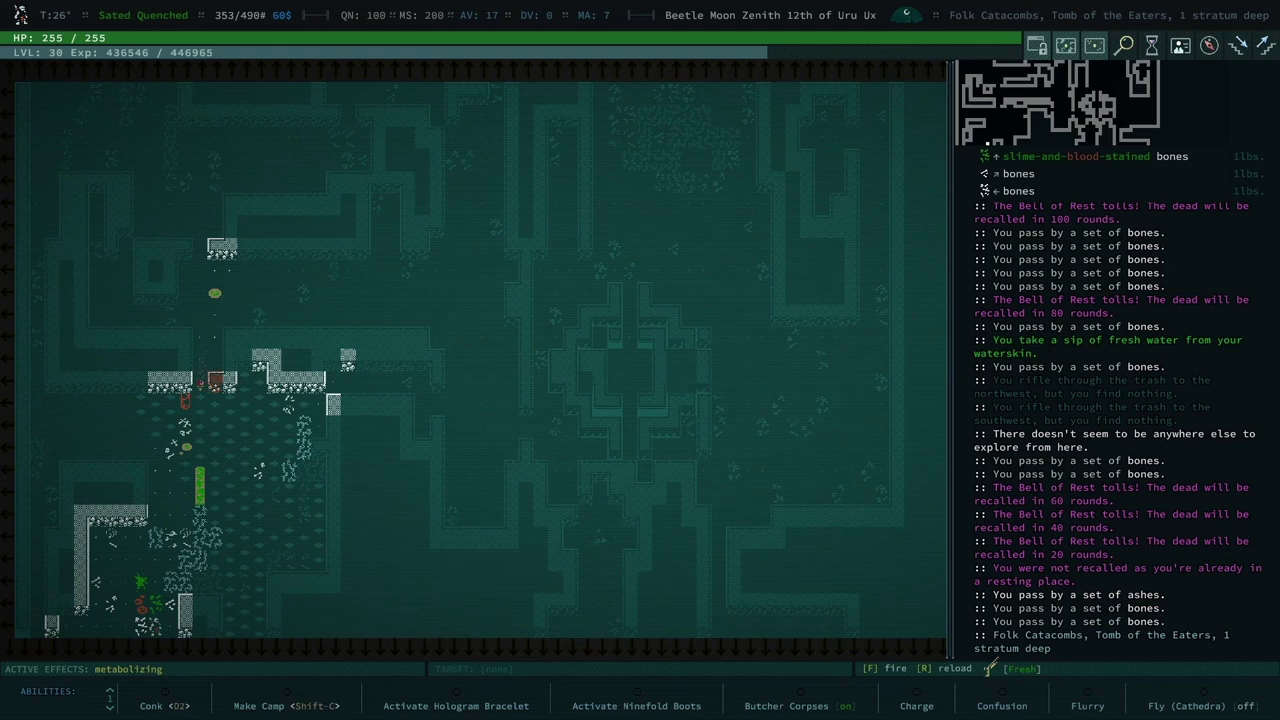
{"action": "key", "text": "Up"}
{"action": "key", "text": "Up"}
{"action": "key", "text": "Up"}
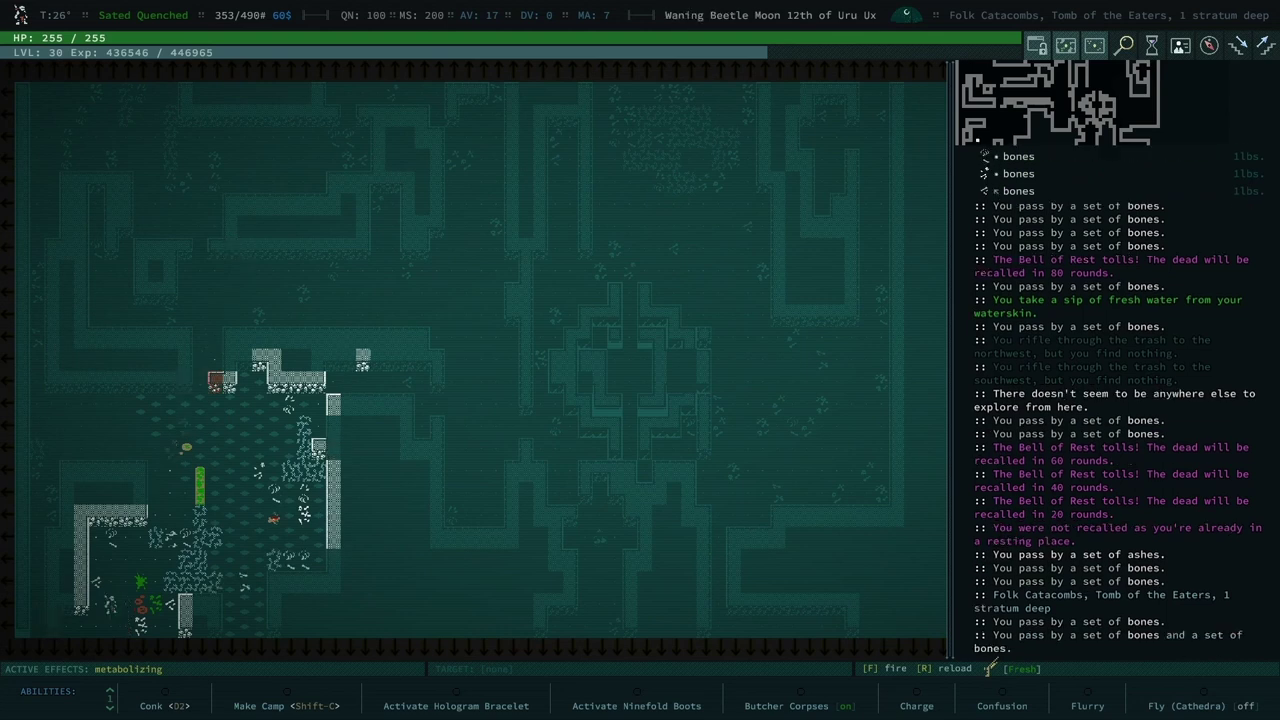
{"action": "key", "text": "Up"}
{"action": "key", "text": "Up"}
{"action": "key", "text": "Up"}
{"action": "key", "text": "Up"}
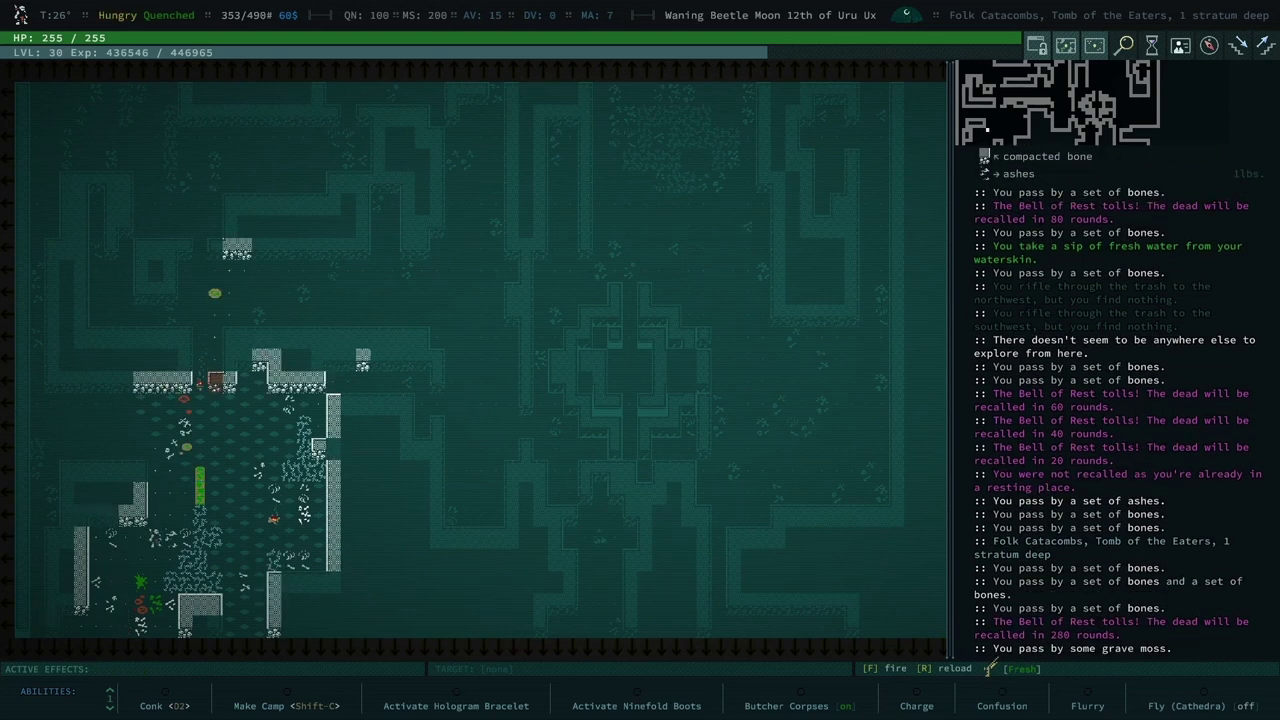
{"action": "key", "text": "Up"}
{"action": "key", "text": "Up"}
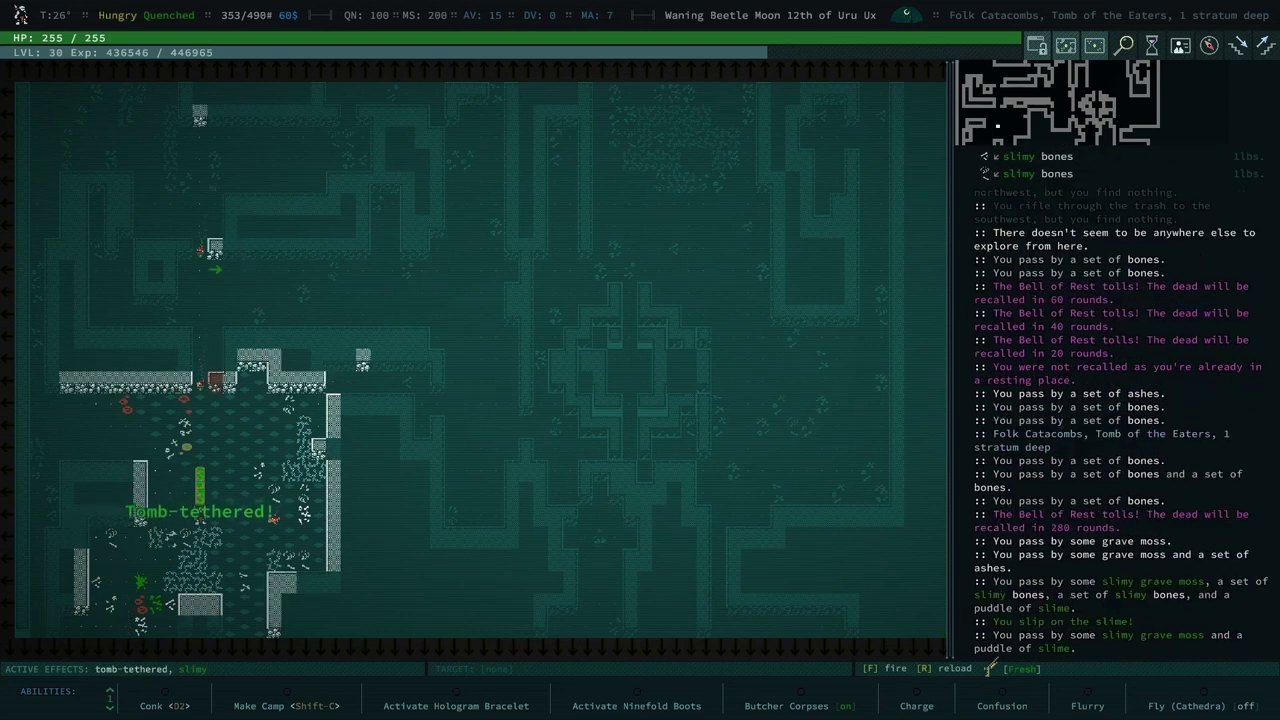
{"action": "key", "text": "Escape"}
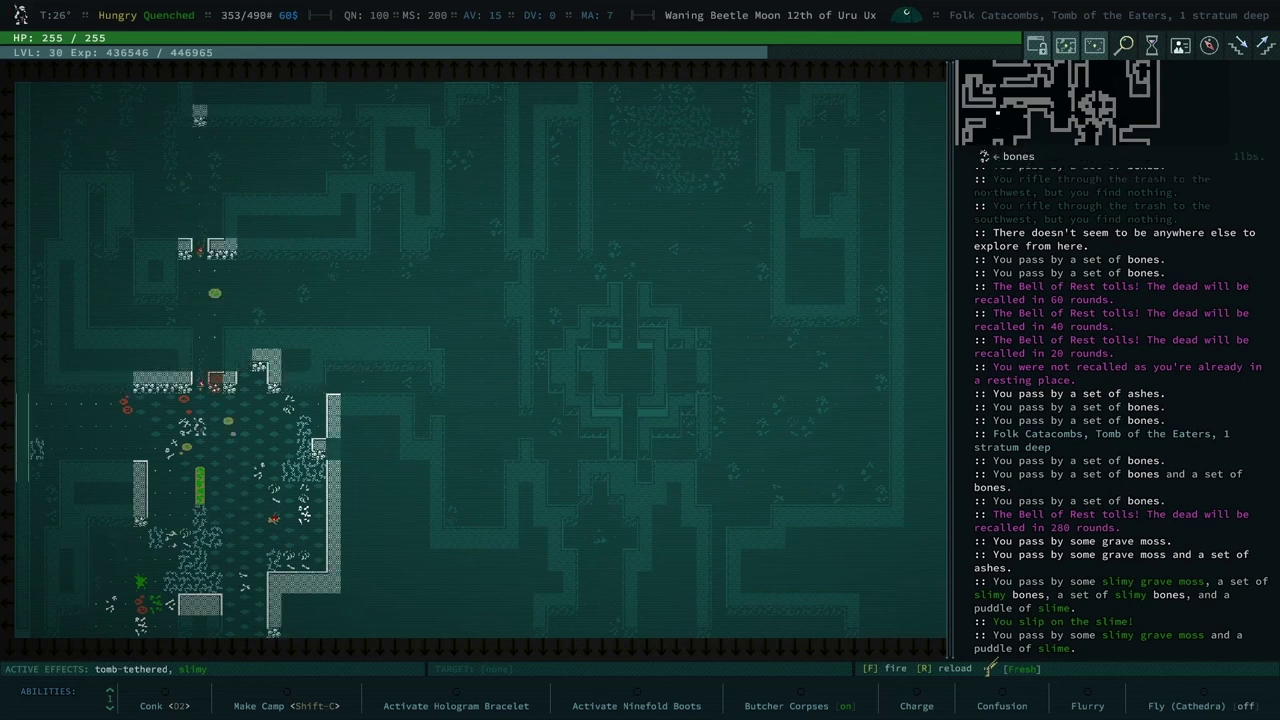
{"action": "key", "text": "Up"}
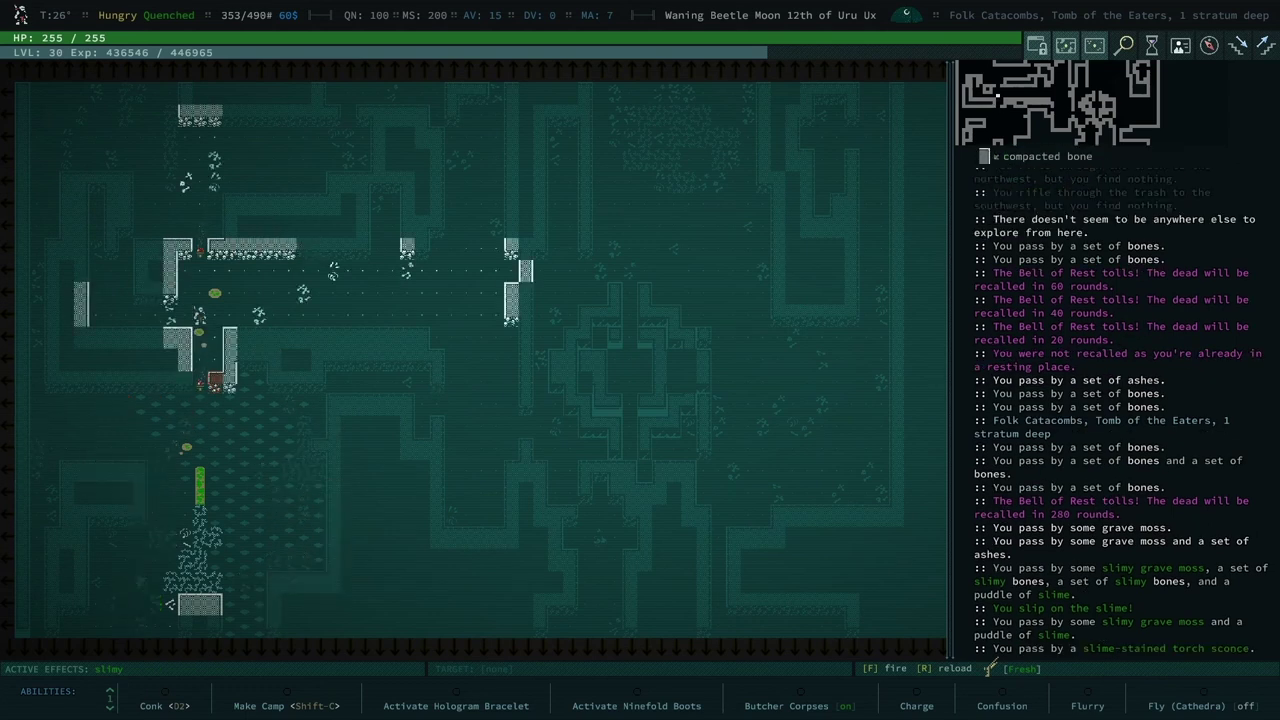
{"action": "key", "text": "Left"}
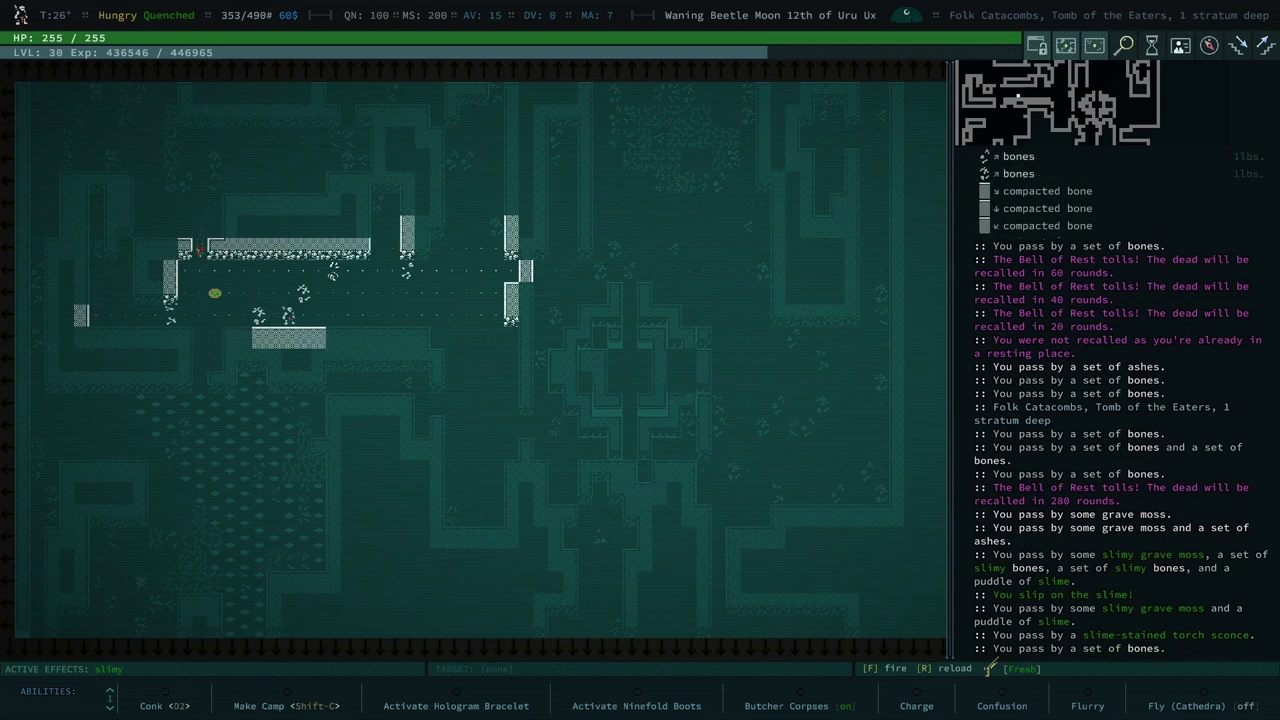
{"action": "key", "text": "0"}
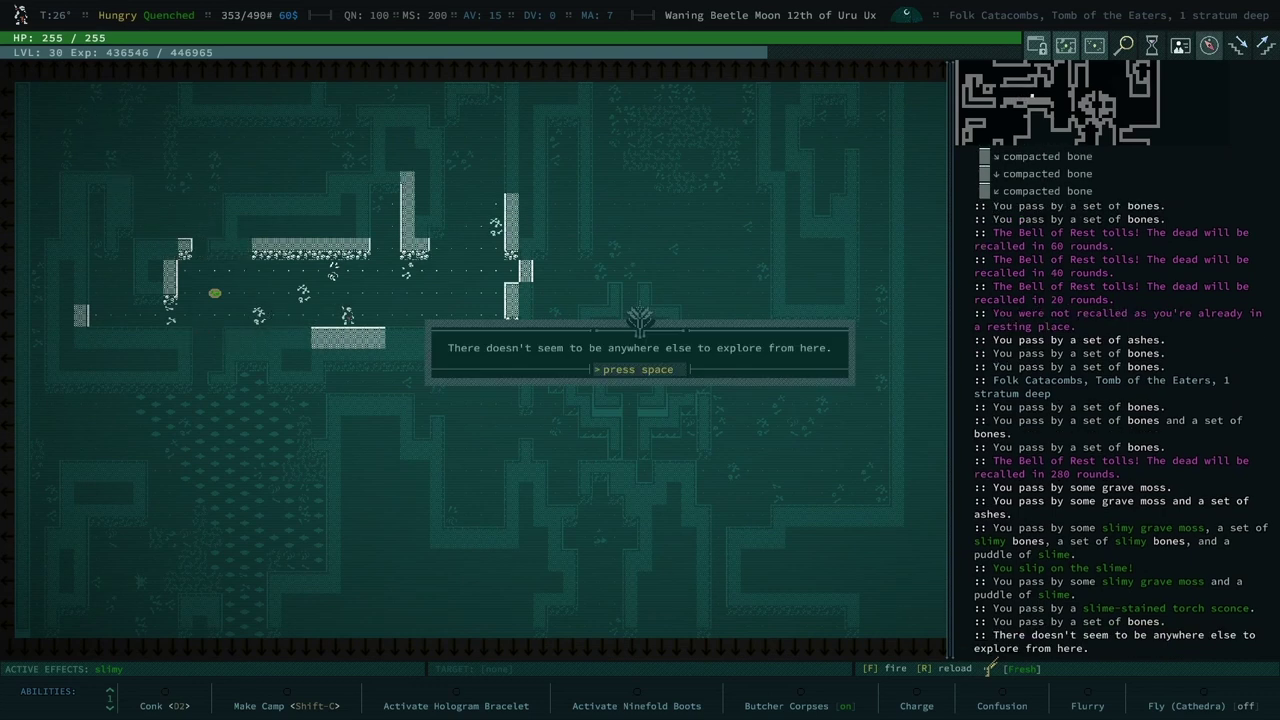
Dismiss the exploration notice and walk north into the next zone's bone-filled chamber.
{"action": "key", "text": "space"}
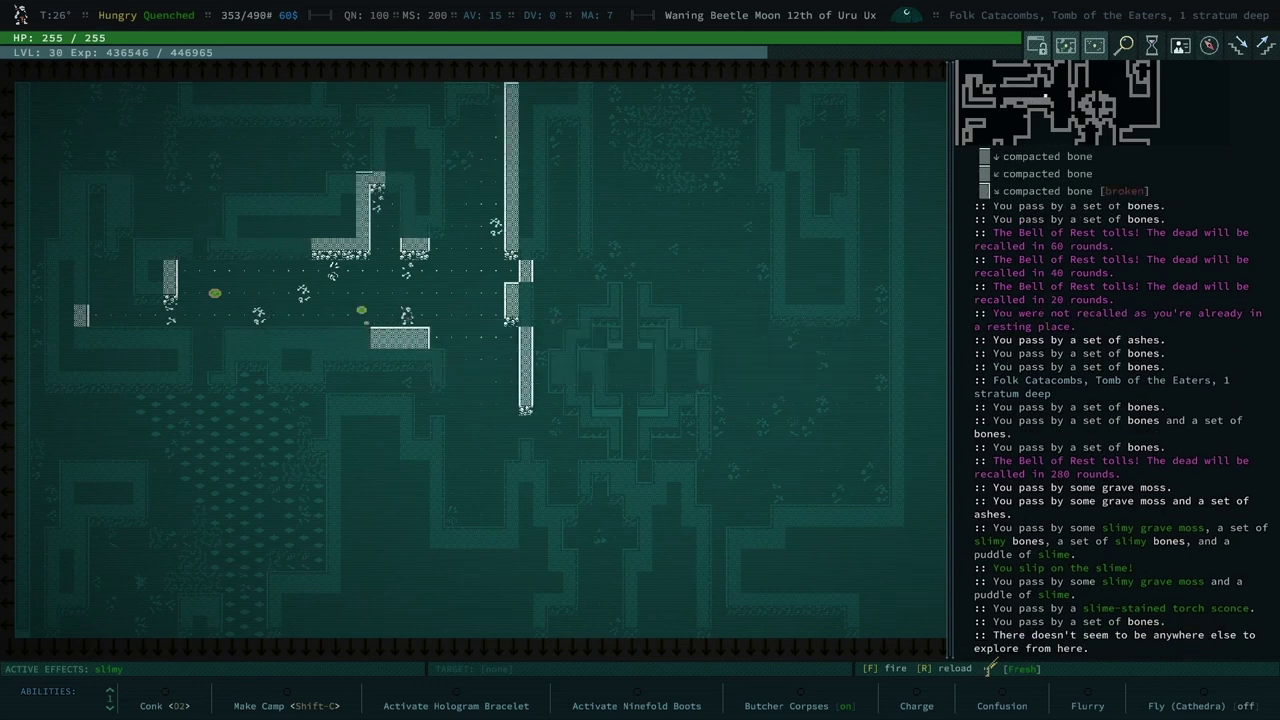
{"action": "key", "text": "KP_3"}
{"action": "key", "text": "KP_3"}
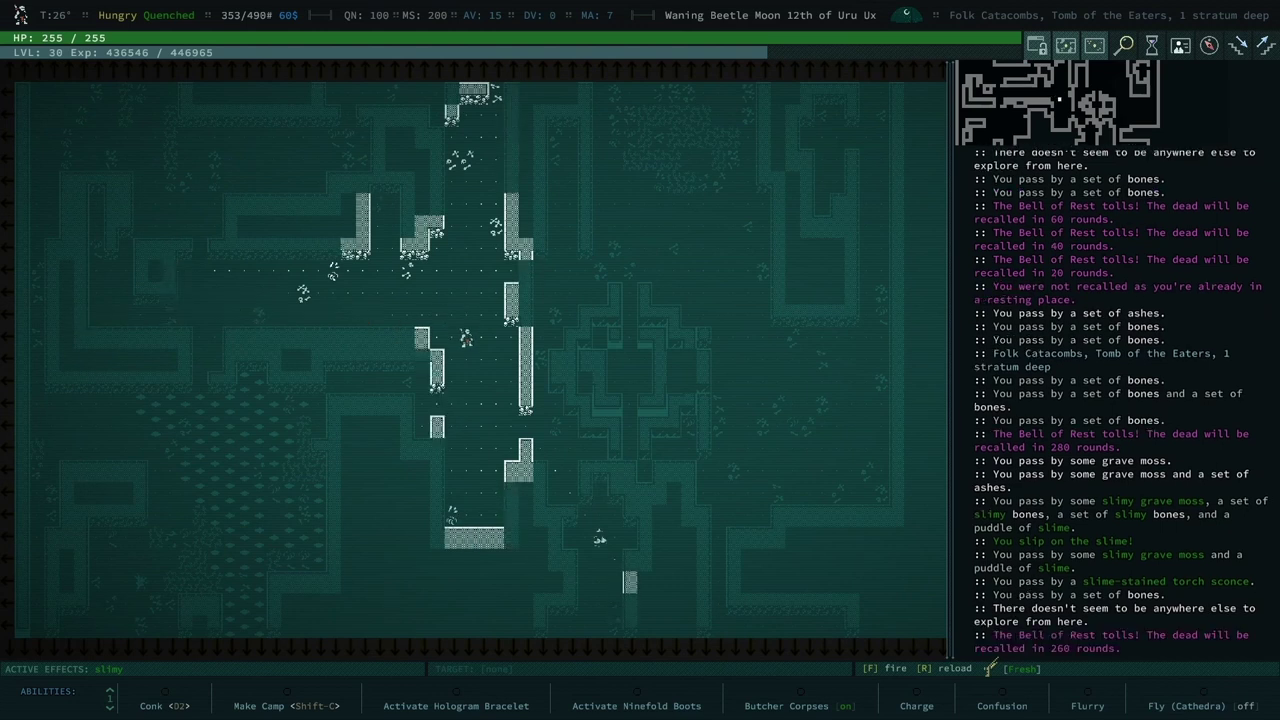
{"action": "key", "text": "KP_8"}
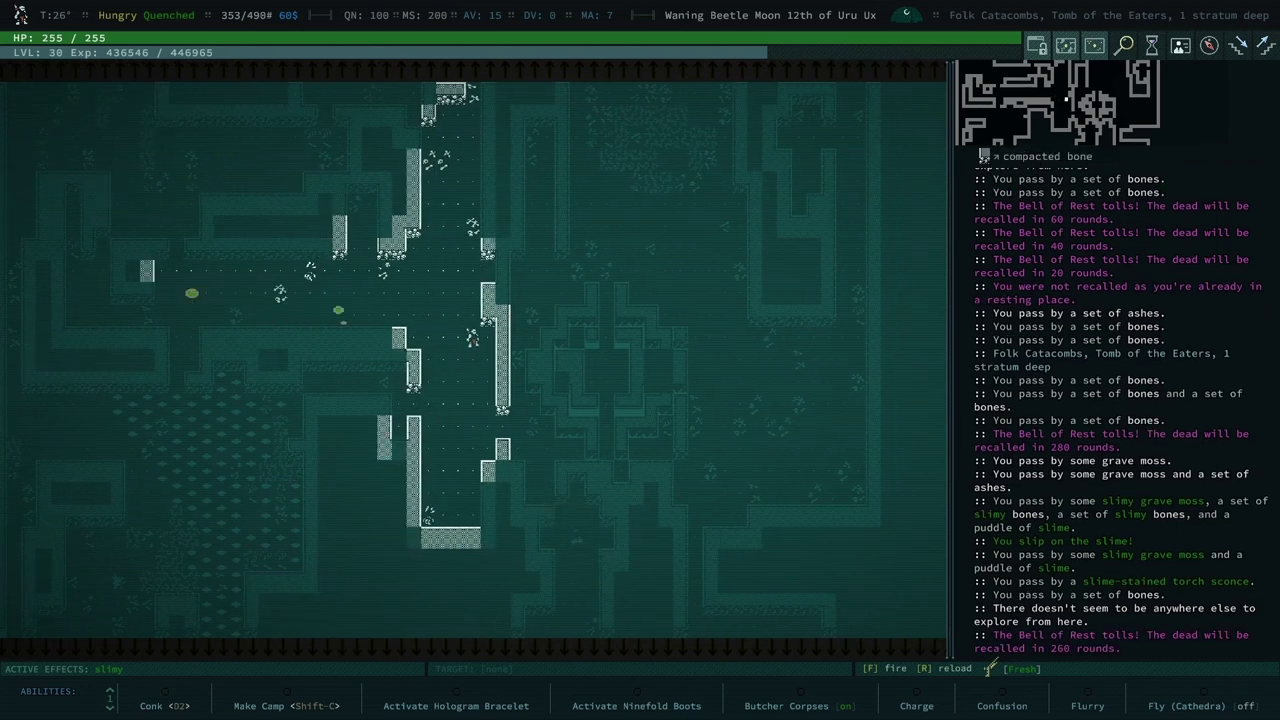
{"action": "key", "text": "KP_8"}
{"action": "key", "text": "KP_8"}
{"action": "key", "text": "KP_8"}
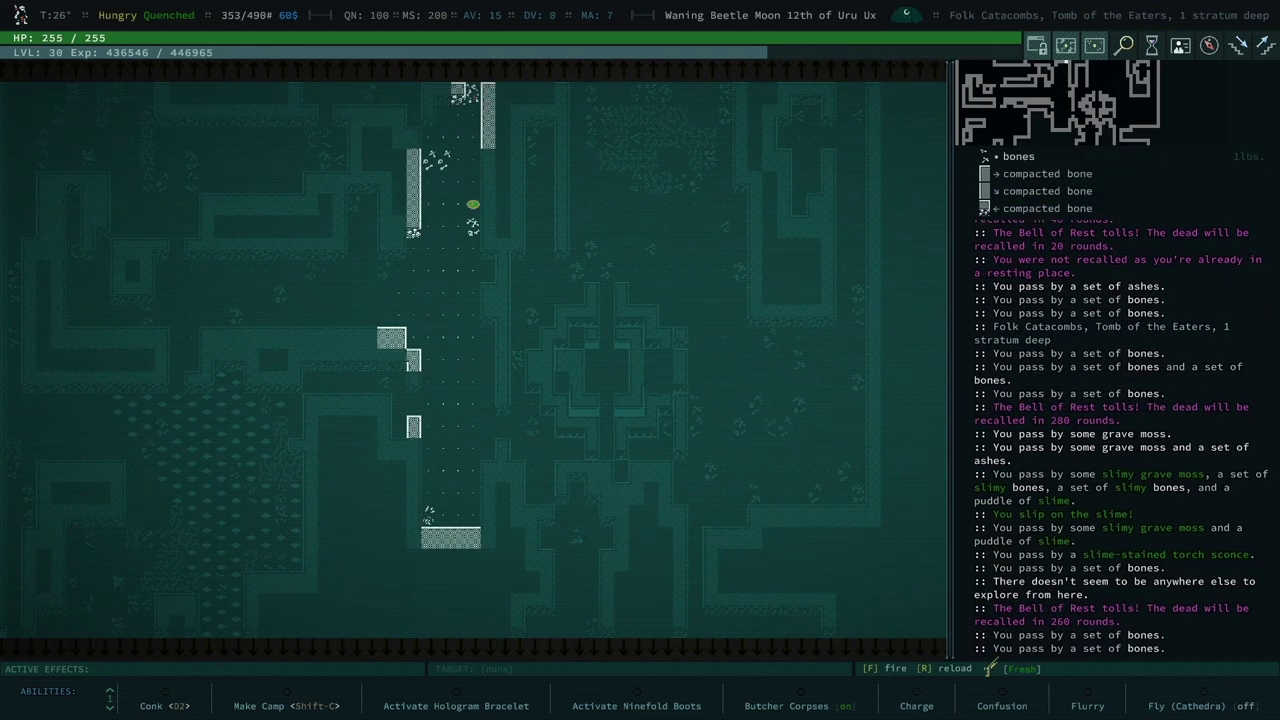
{"action": "key", "text": "KP_8"}
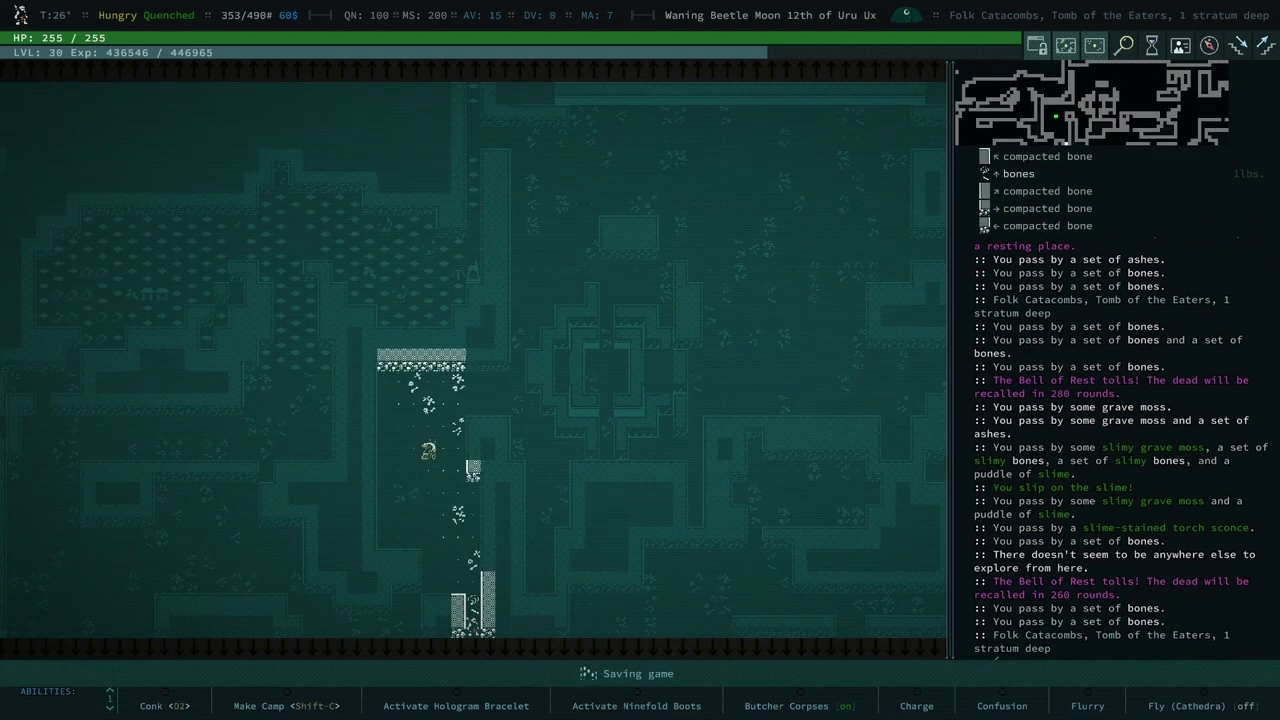
{"action": "key", "text": "KP_8"}
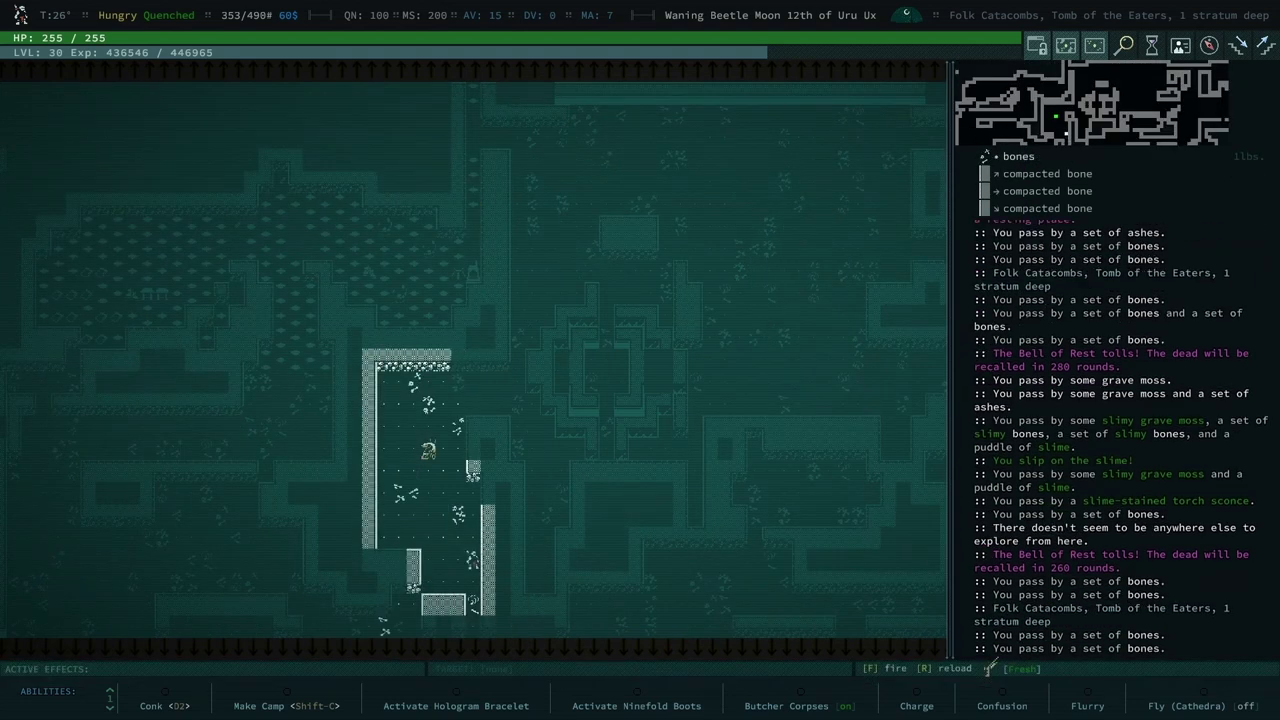
{"action": "key", "text": "KP_8"}
Walk south and southwest past the torch sconce through the lower catacomb chamber.
{"action": "key", "text": "KP_4"}
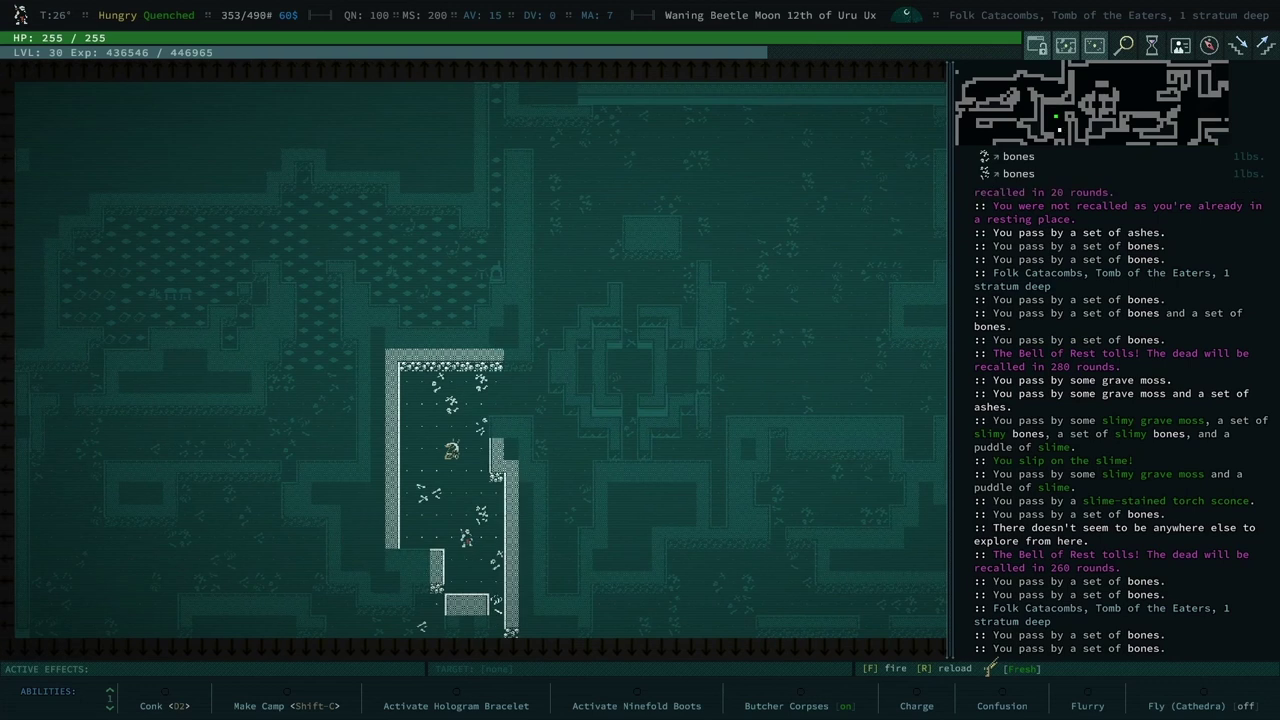
{"action": "key", "text": "KP_2"}
{"action": "key", "text": "KP_2"}
{"action": "key", "text": "KP_2"}
{"action": "key", "text": "KP_2"}
{"action": "key", "text": "KP_1"}
{"action": "key", "text": "KP_2"}
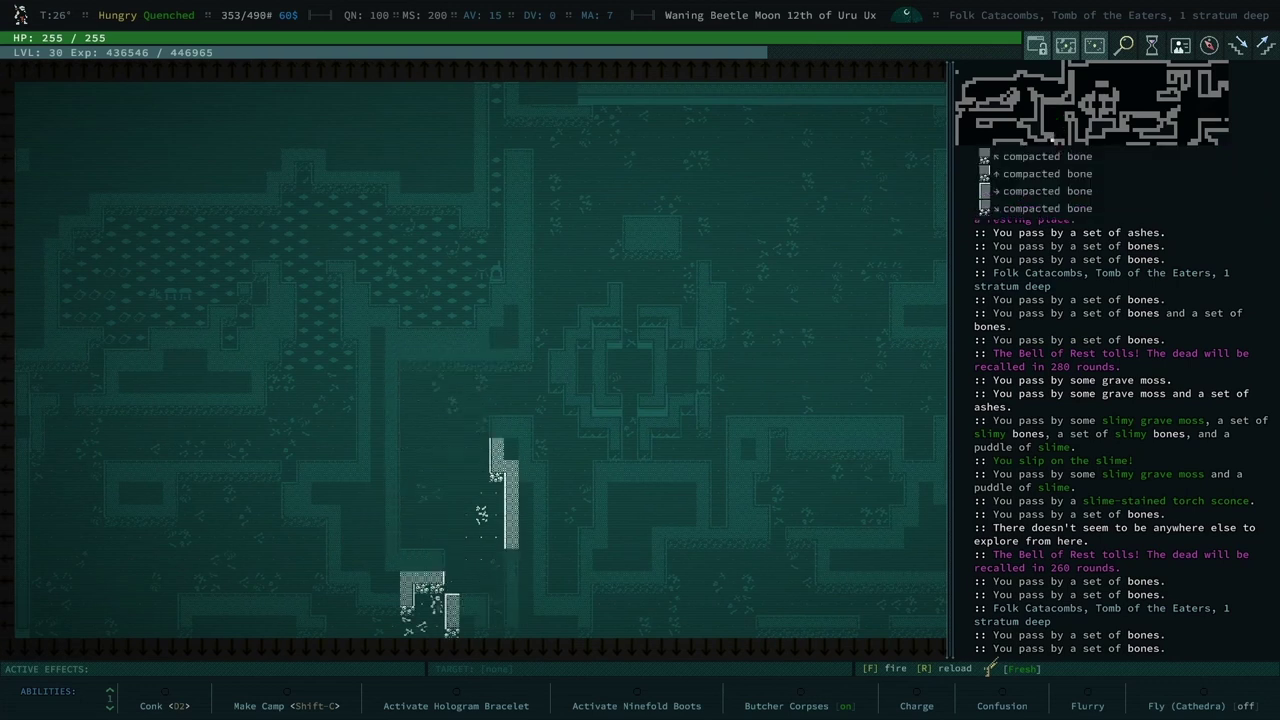
{"action": "key", "text": "KP_1"}
{"action": "key", "text": "KP_1"}
{"action": "key", "text": "KP_1"}
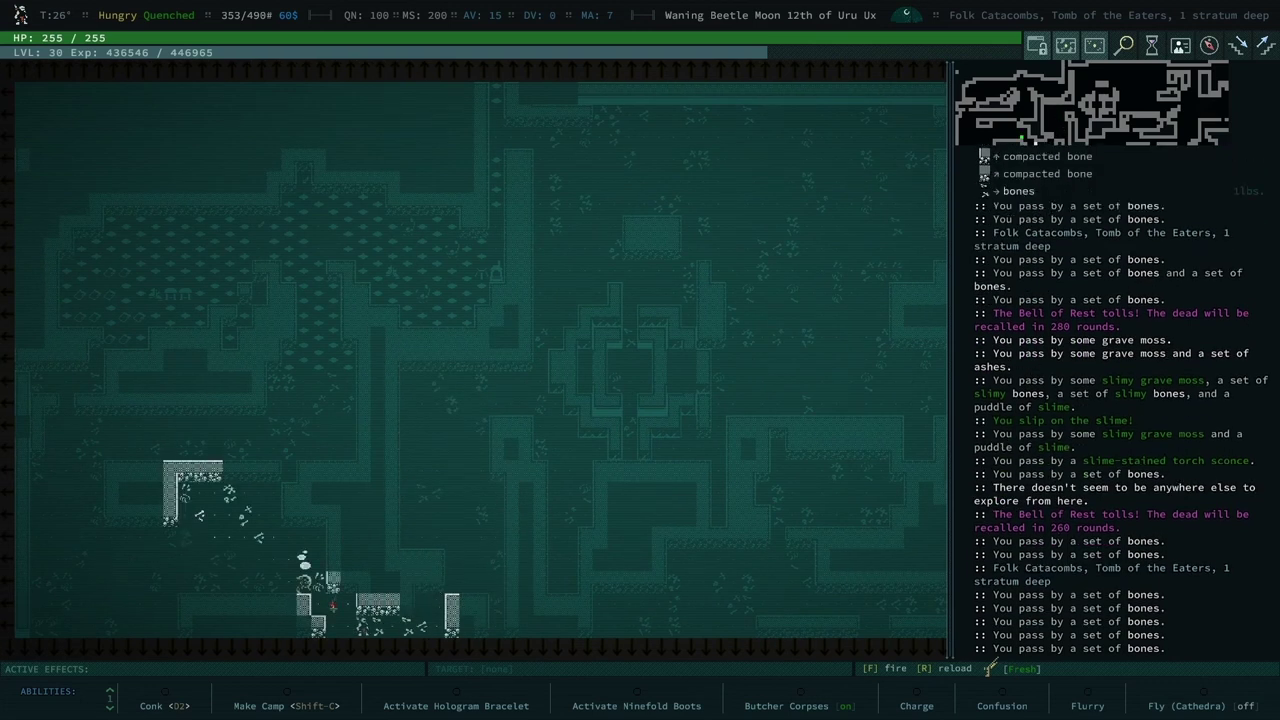
{"action": "key", "text": "KP_1"}
{"action": "key", "text": "KP_4"}
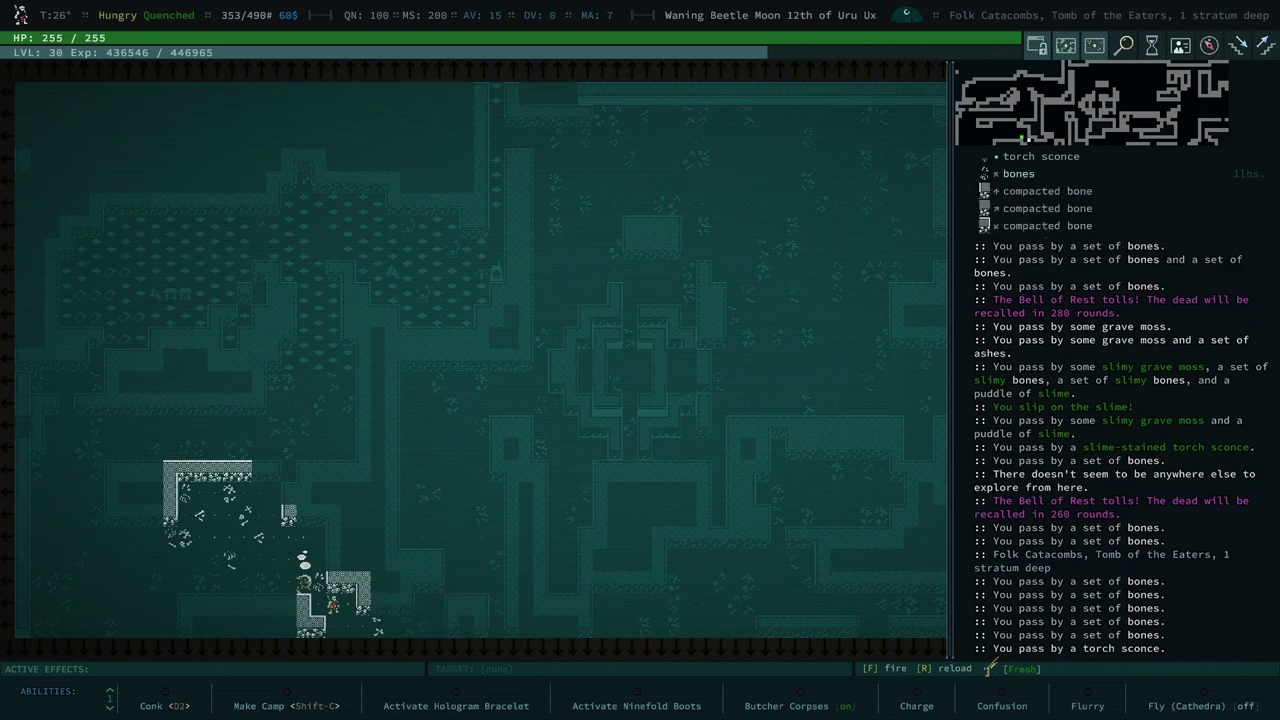
{"action": "key", "text": "KP_7"}
{"action": "key", "text": "KP_9"}
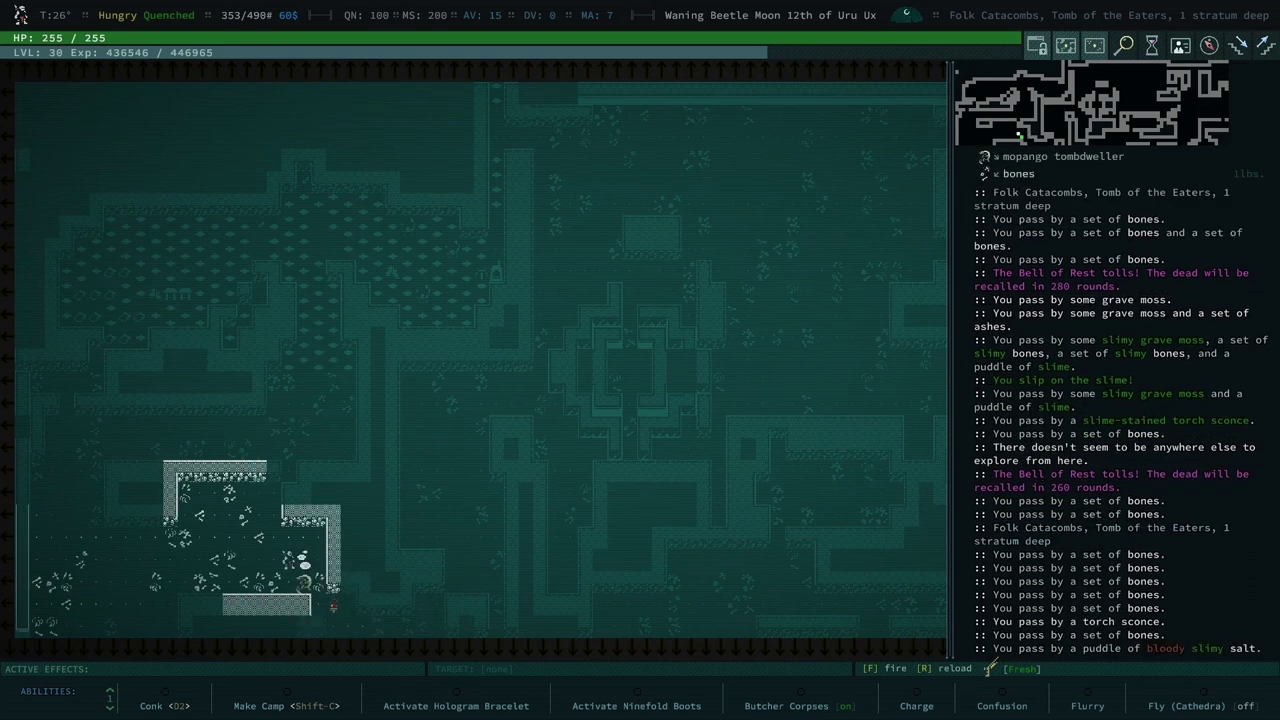
{"action": "key", "text": "KP_8"}
Cross northeast, explore the western rooms, and auto-explore until nothing remains.
{"action": "key", "text": "KP_9"}
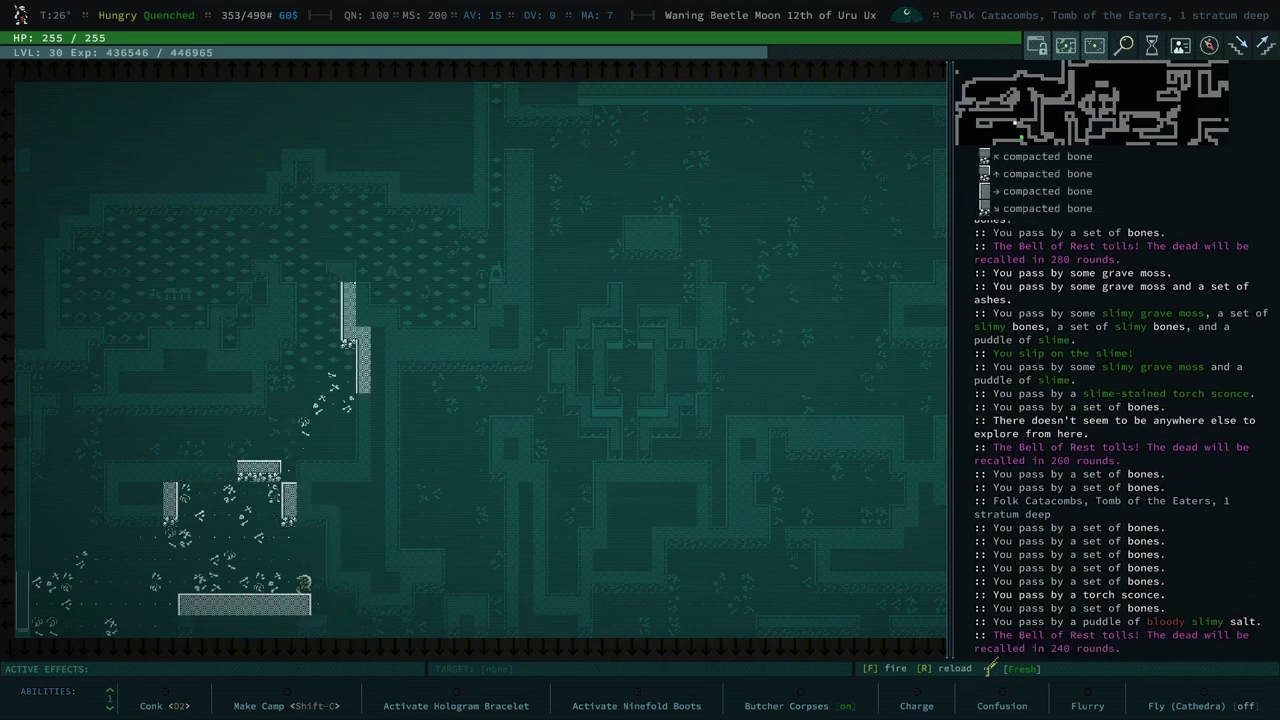
{"action": "key", "text": "KP_9"}
{"action": "key", "text": "KP_9"}
{"action": "key", "text": "KP_9"}
{"action": "key", "text": "KP_4"}
{"action": "key", "text": "KP_4"}
{"action": "key", "text": "KP_4"}
{"action": "key", "text": "KP_4"}
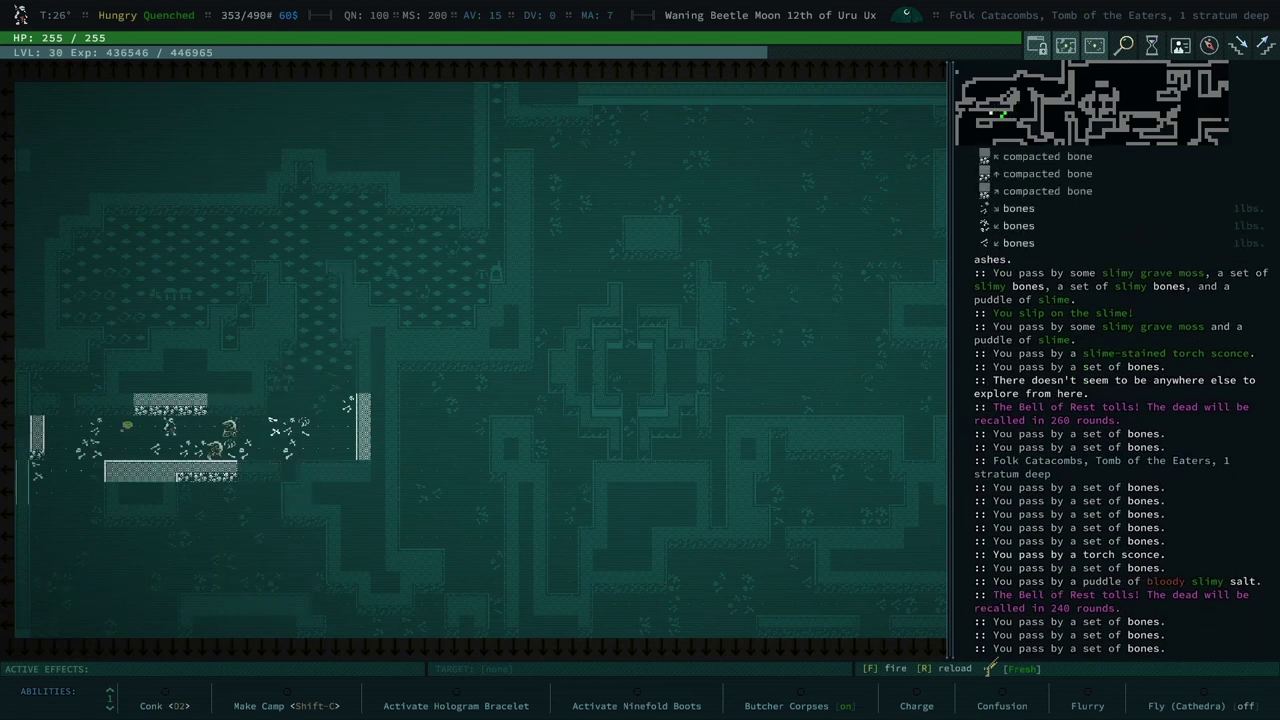
{"action": "key", "text": "KP_4"}
{"action": "key", "text": "KP_4"}
{"action": "key", "text": "KP_0"}
{"action": "key", "text": "space"}
Step away from the bones and walk north up the corridor.
{"action": "key", "text": "KP_4"}
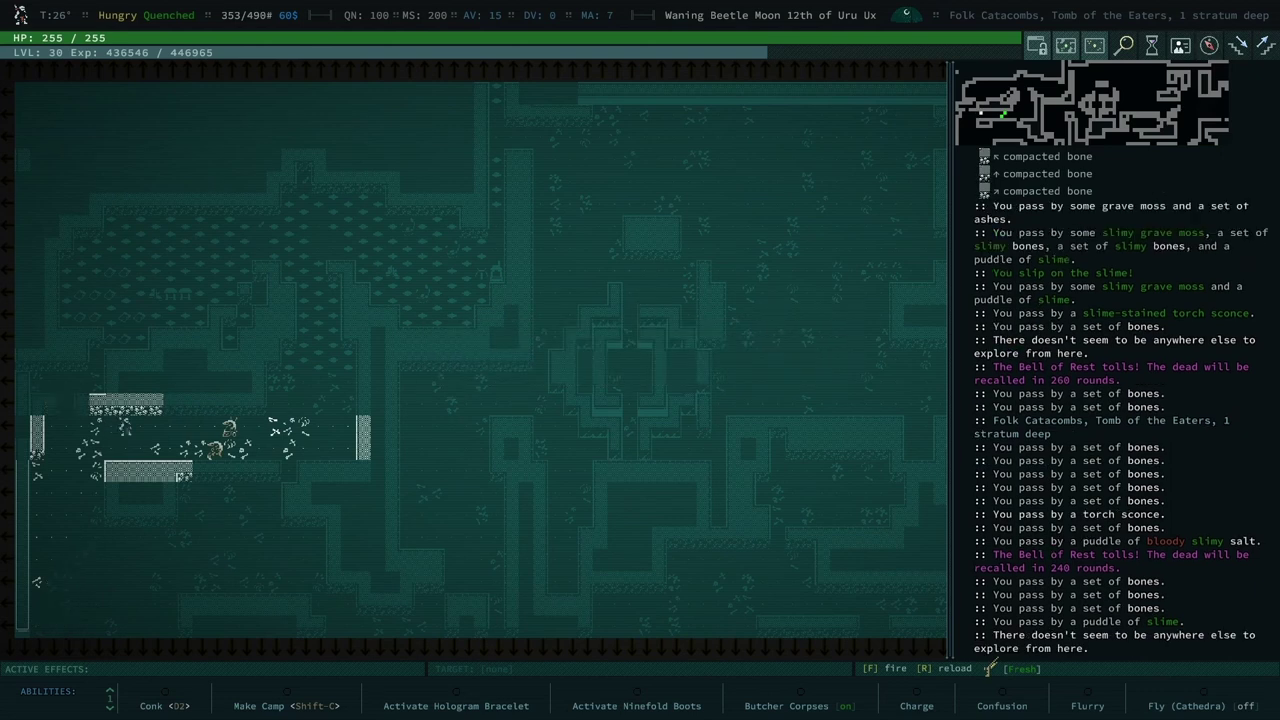
{"action": "key", "text": "KP_4"}
{"action": "key", "text": "KP_4"}
{"action": "key", "text": "KP_4"}
{"action": "key", "text": "KP_4"}
{"action": "key", "text": "KP_8"}
{"action": "key", "text": "KP_8"}
{"action": "key", "text": "KP_8"}
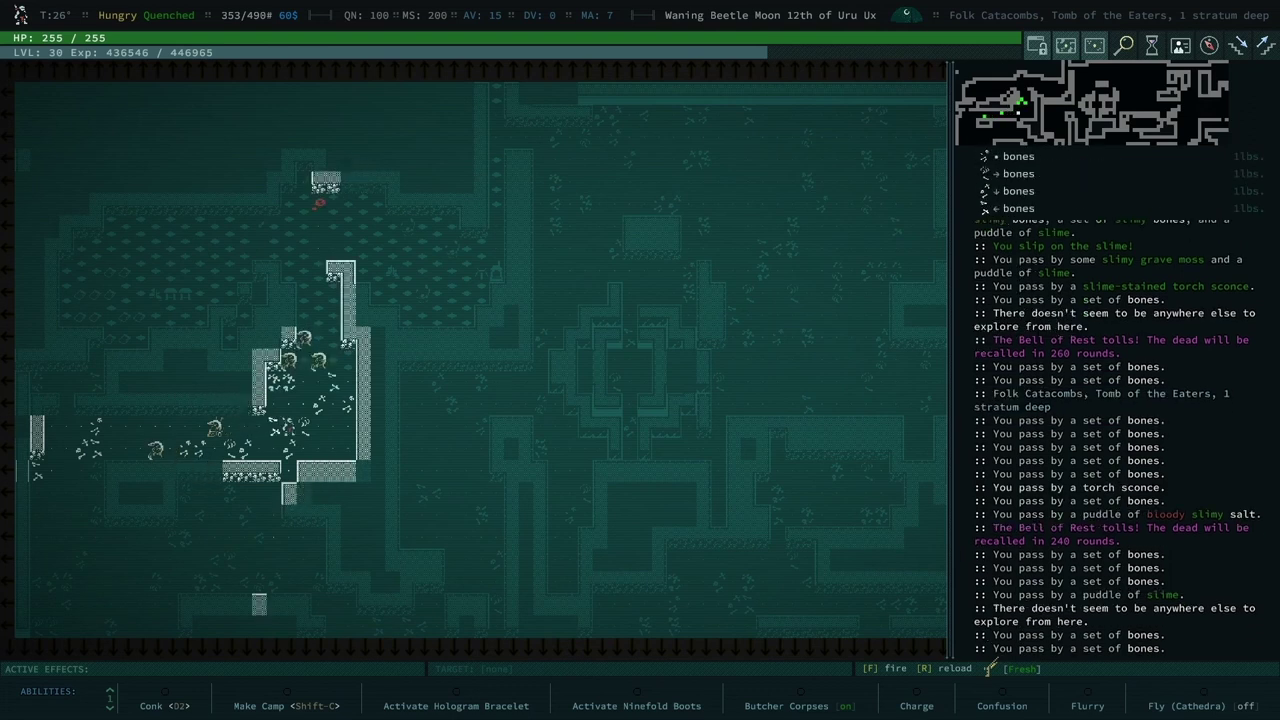
Walk north into the large chamber, east past the bone oven, and up the narrow northern corridor.
{"action": "key", "text": "KP_8"}
{"action": "key", "text": "KP_8"}
{"action": "key", "text": "KP_8"}
{"action": "key", "text": "KP_8"}
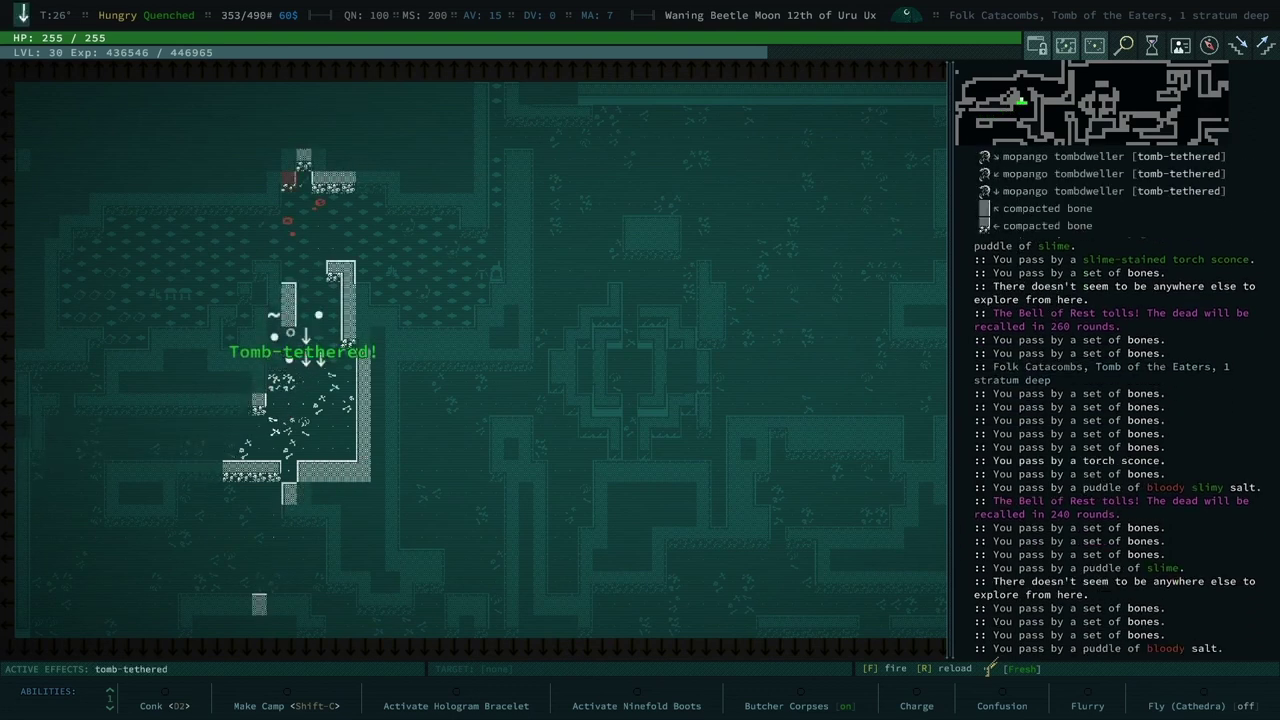
{"action": "key", "text": "KP_8"}
{"action": "key", "text": "KP_8"}
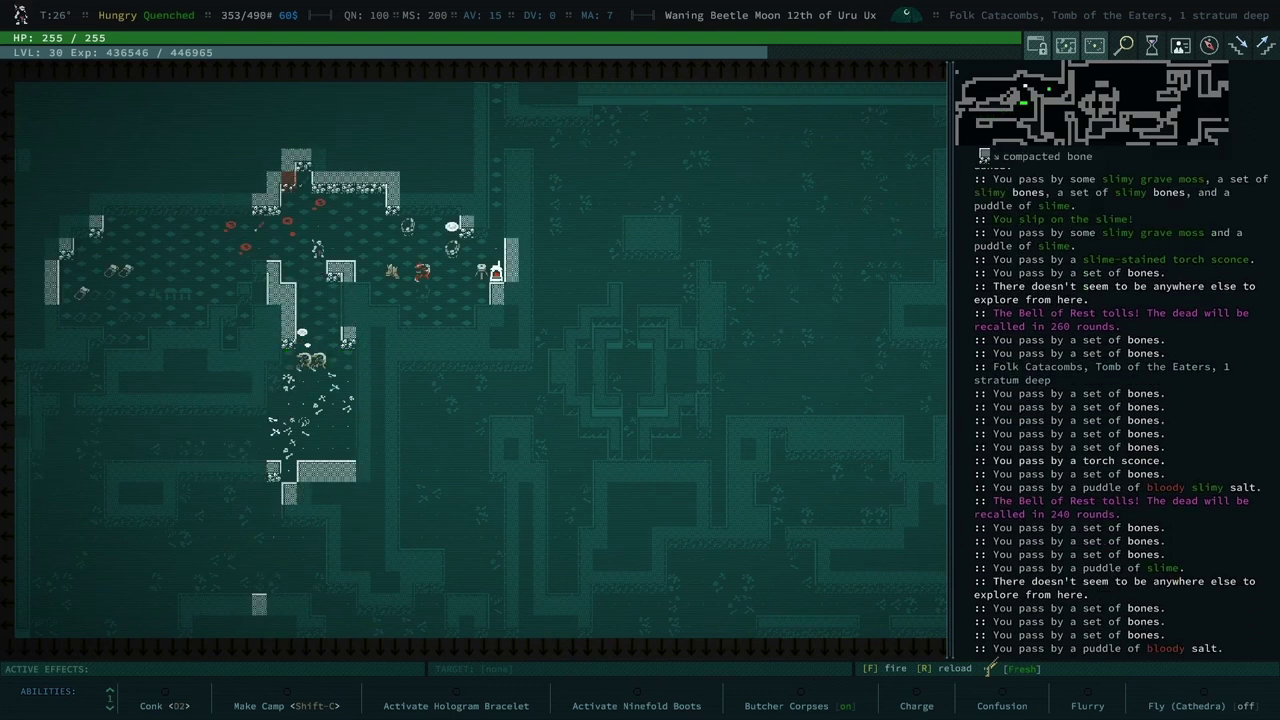
{"action": "key", "text": "KP_8"}
{"action": "key", "text": "KP_8"}
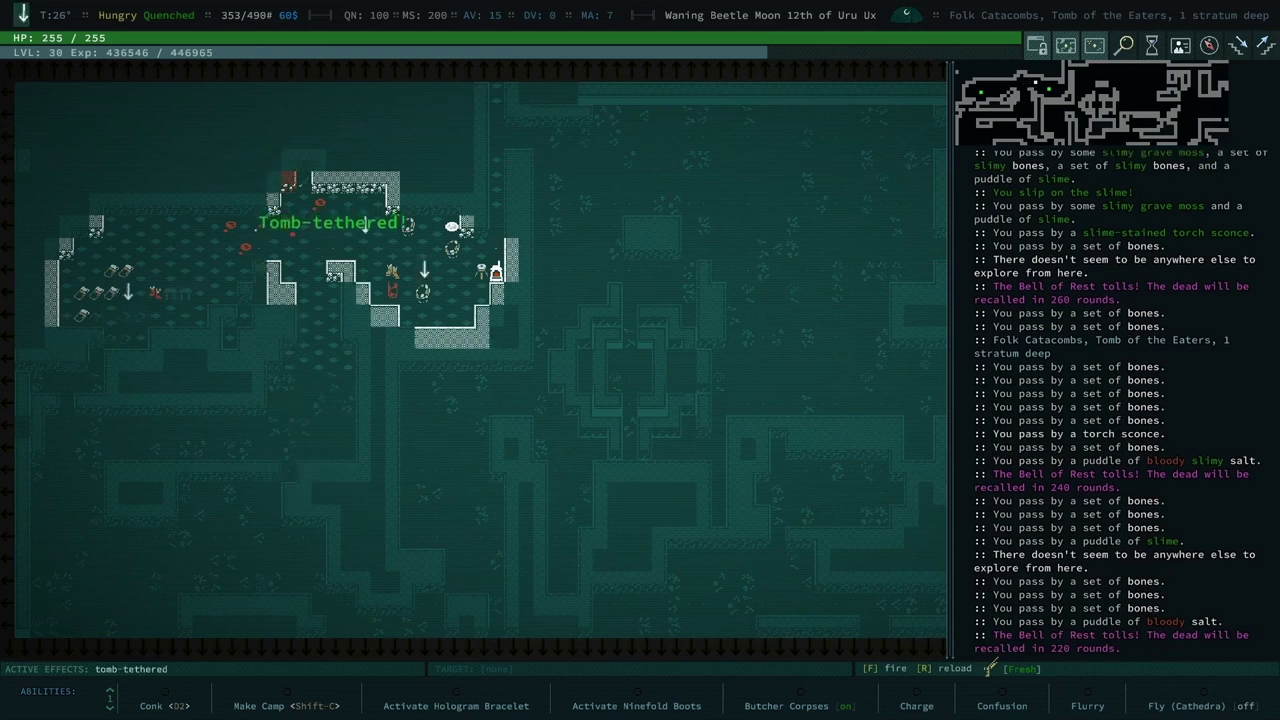
{"action": "key", "text": "KP_8"}
{"action": "key", "text": "KP_8"}
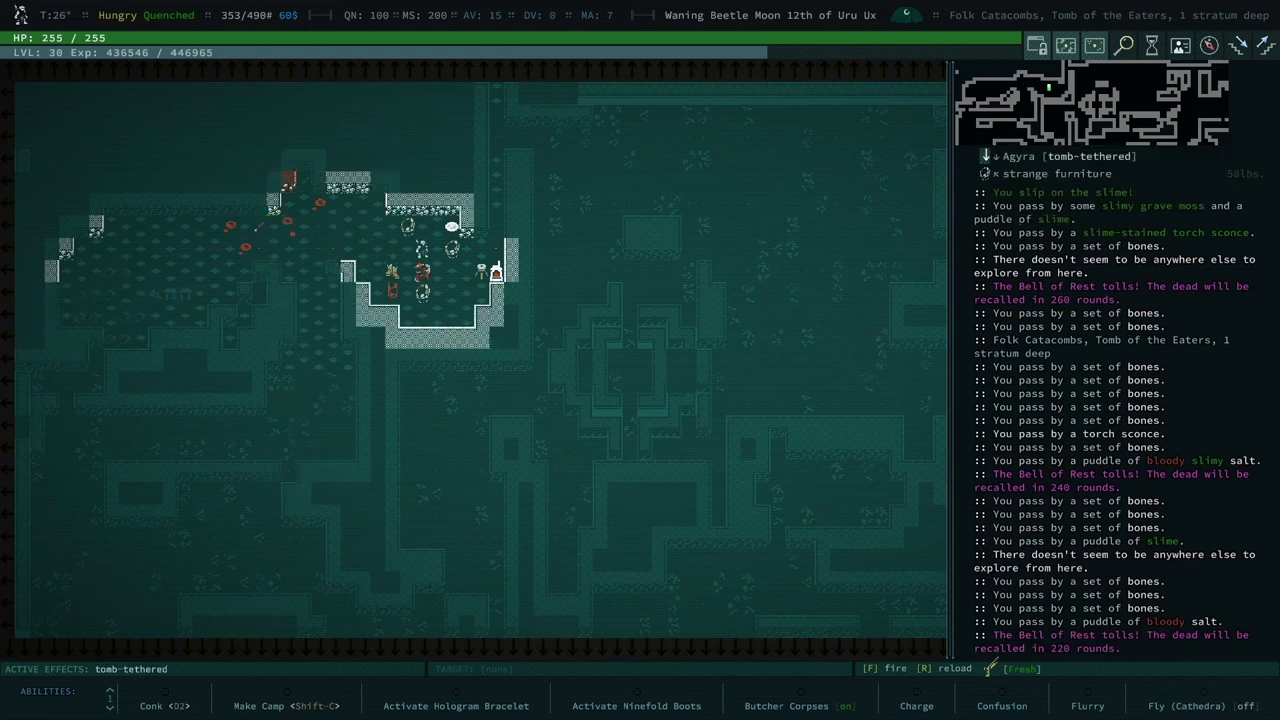
{"action": "key", "text": "KP_6"}
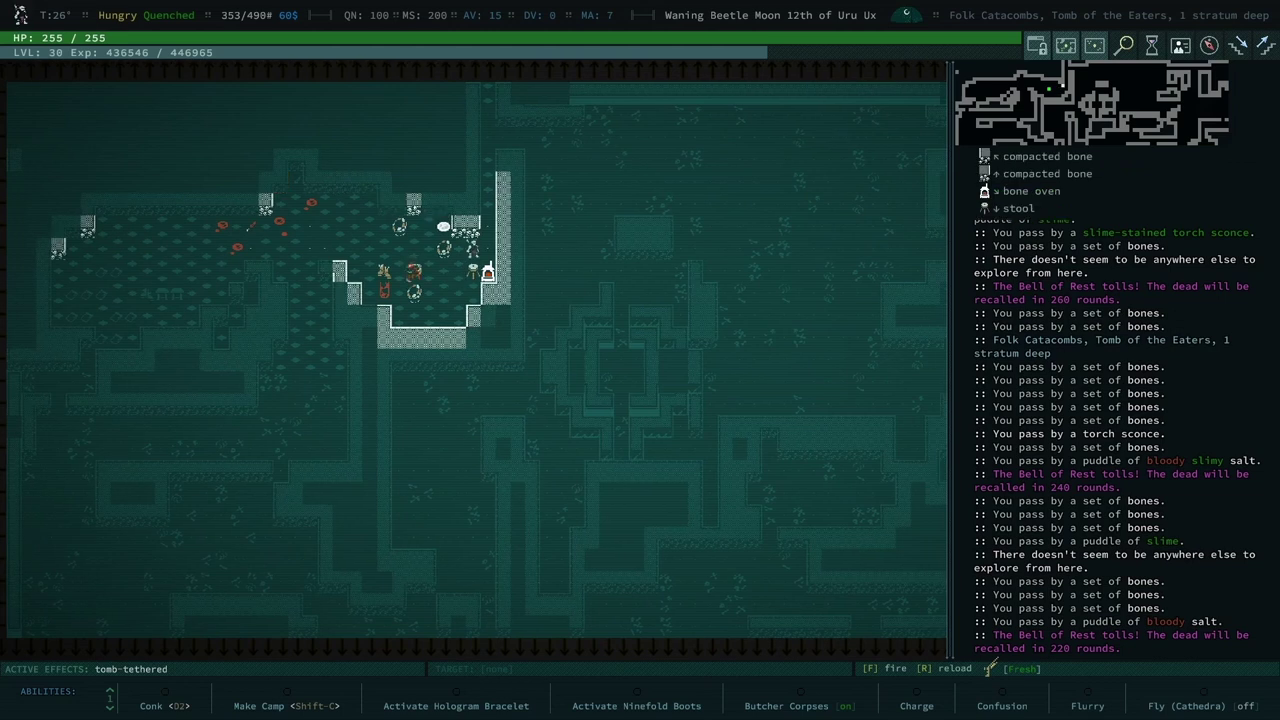
{"action": "key", "text": "KP_6"}
{"action": "key", "text": "KP_8"}
{"action": "key", "text": "KP_8"}
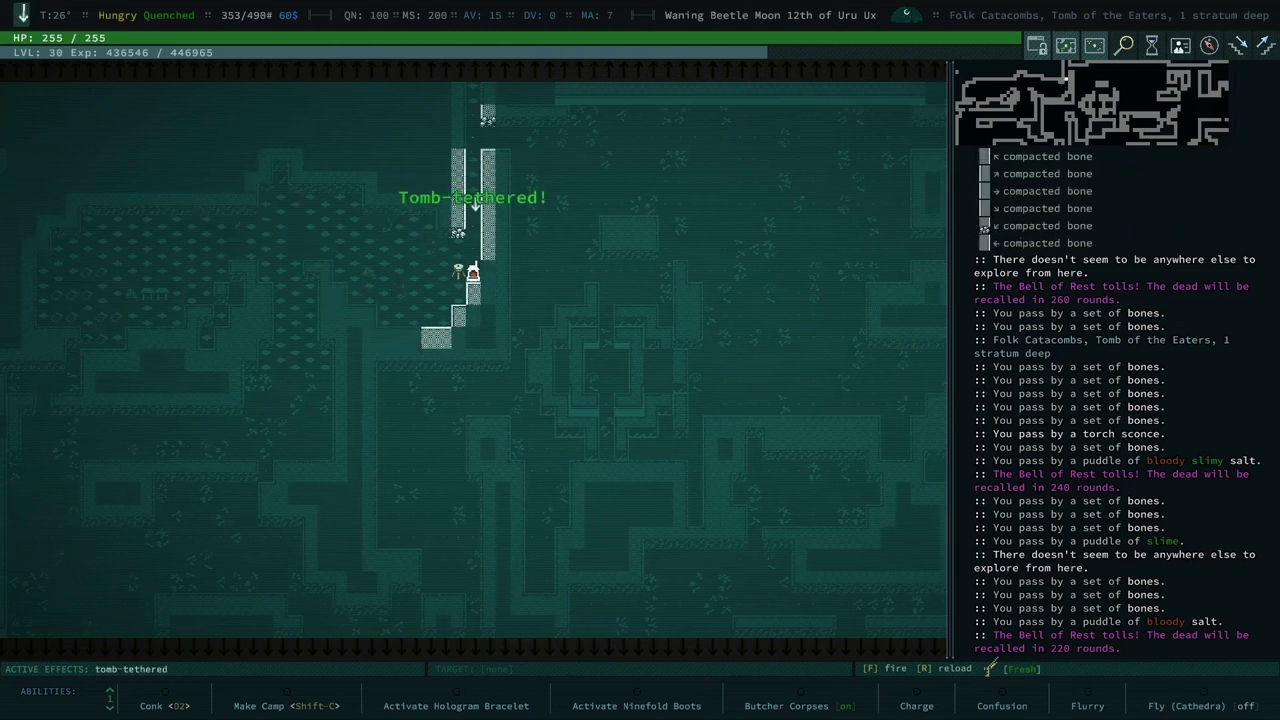
{"action": "key", "text": "KP_8"}
{"action": "key", "text": "KP_8"}
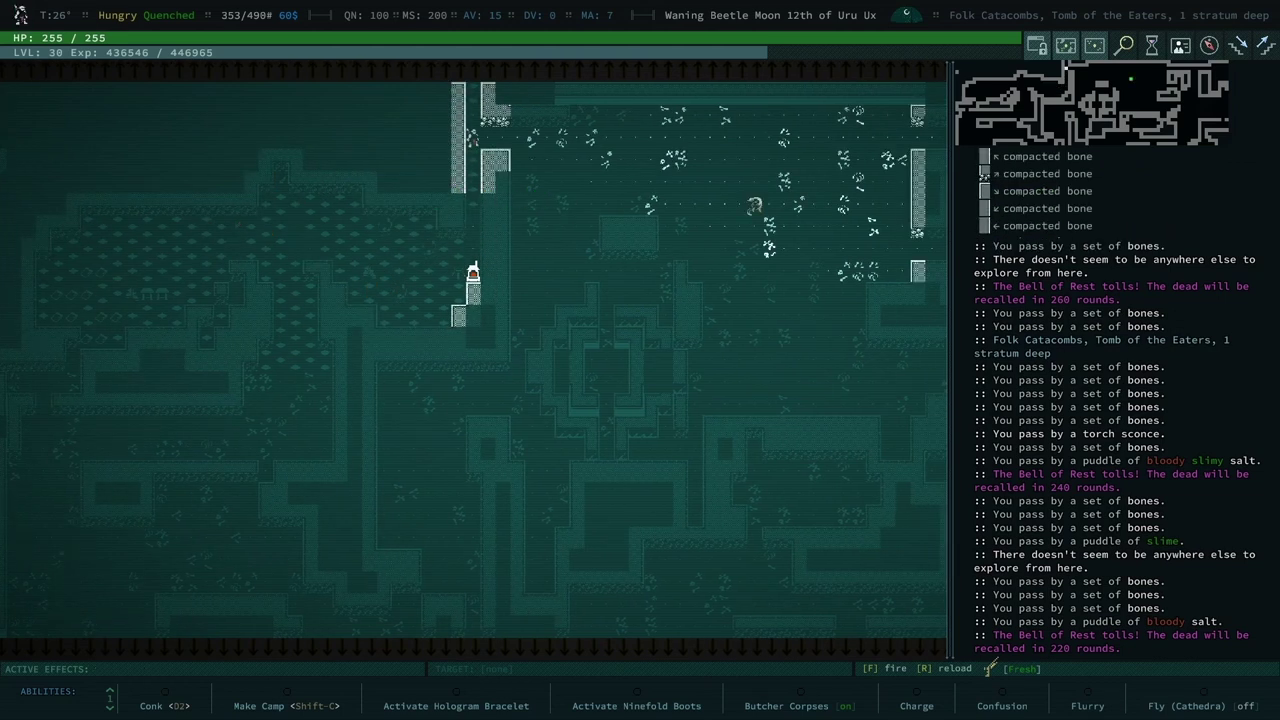
{"action": "key", "text": "KP_8"}
{"action": "key", "text": "KP_8"}
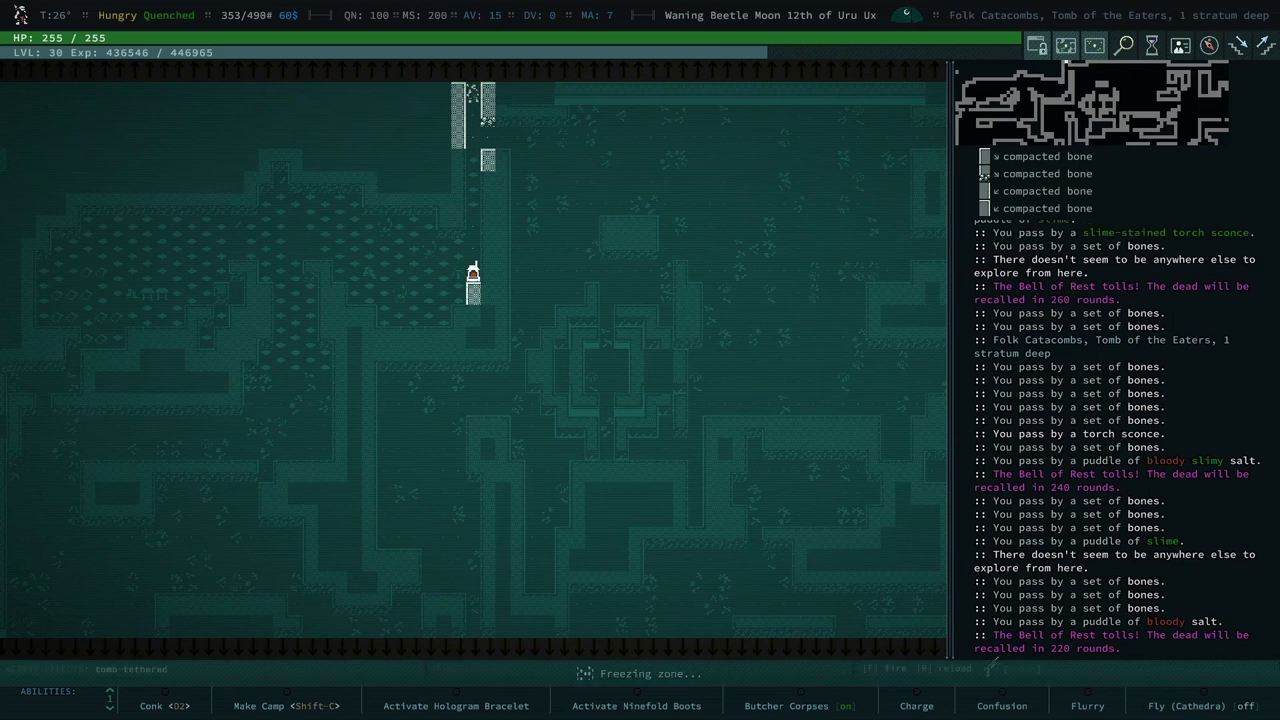
{"action": "key", "text": "KP_8"}
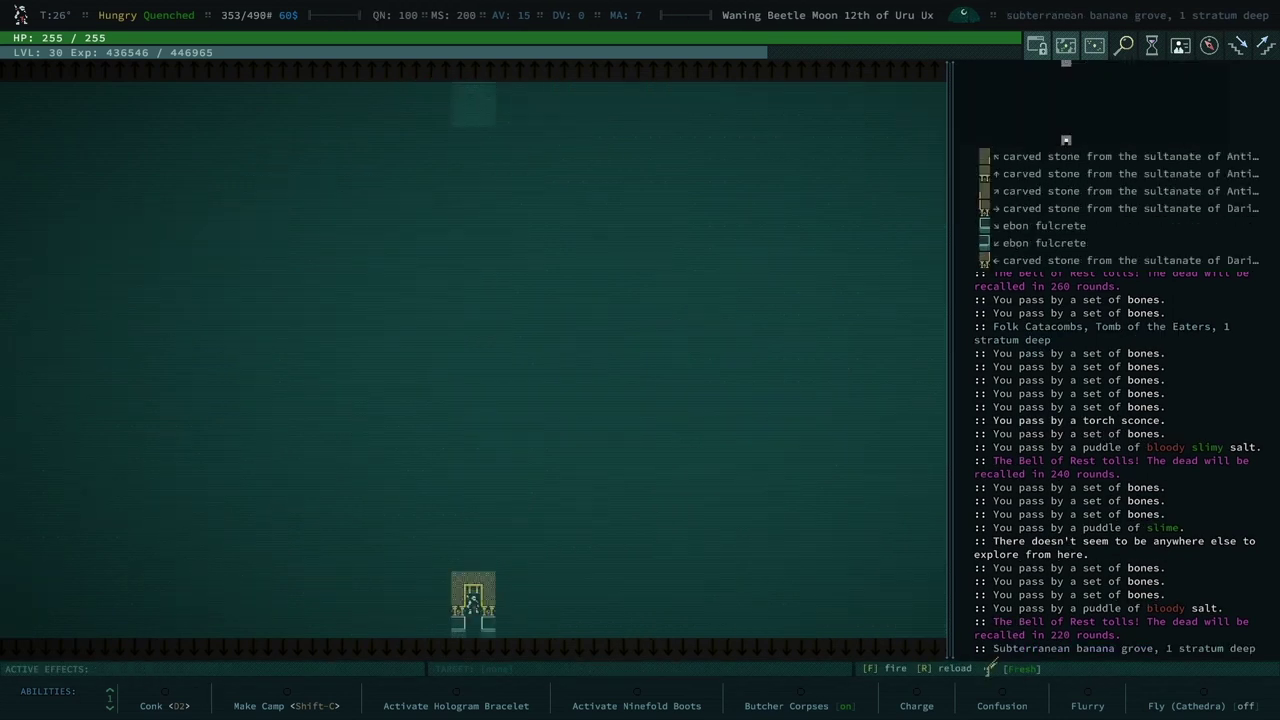
{"action": "key", "text": "KP_2"}
{"action": "key", "text": "KP_2"}
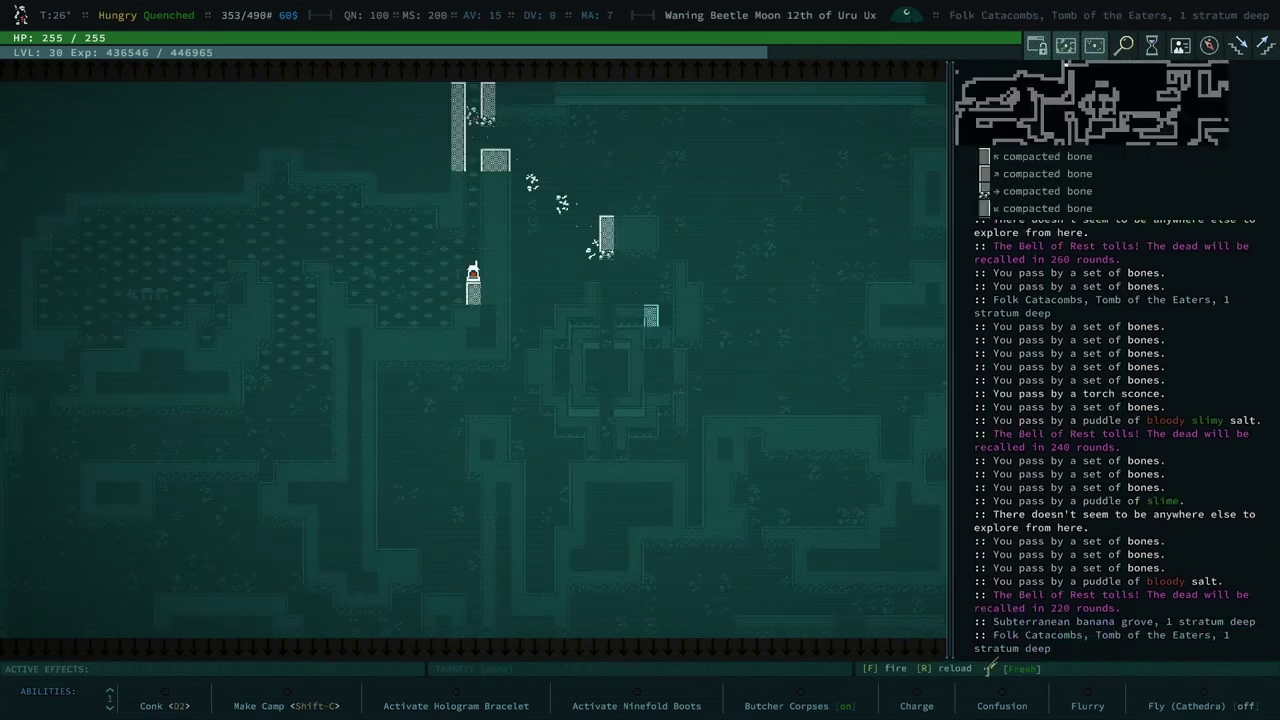
Auto-explore the bone-strewn hall, stopping to inspect the magenta creature Va'am.
{"action": "key", "text": "KP_0"}
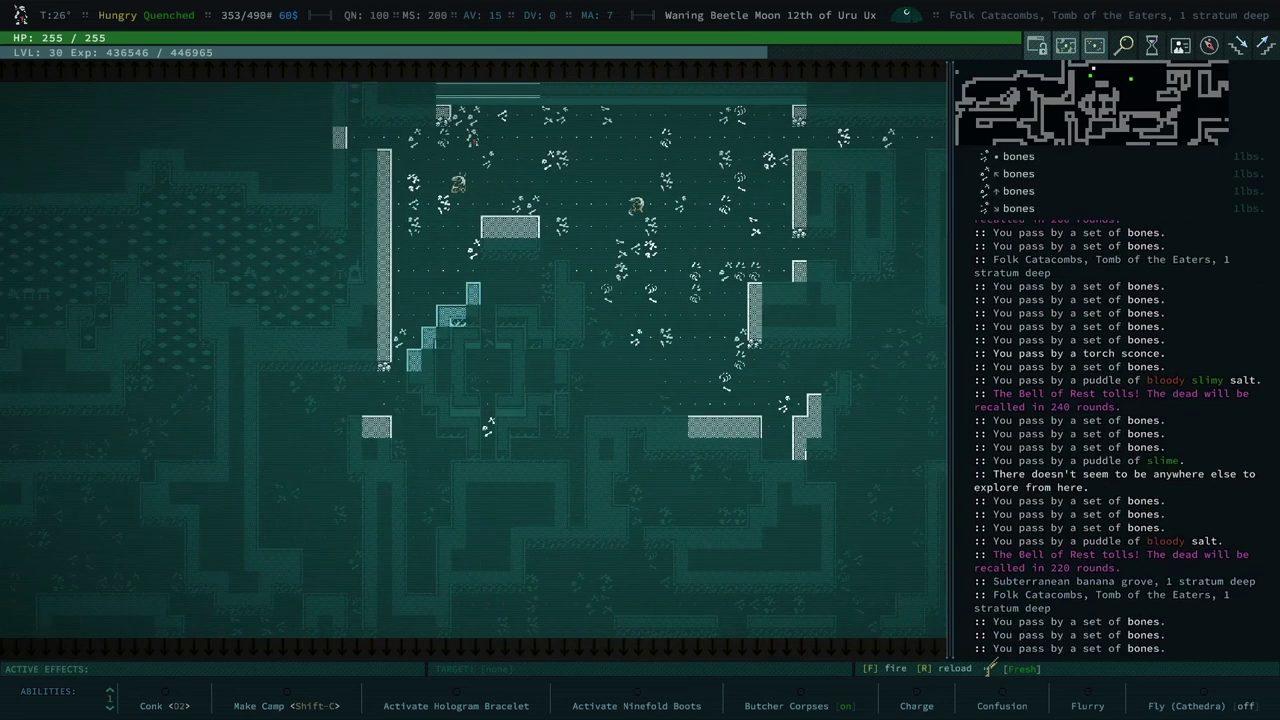
{"action": "key", "text": "KP_0"}
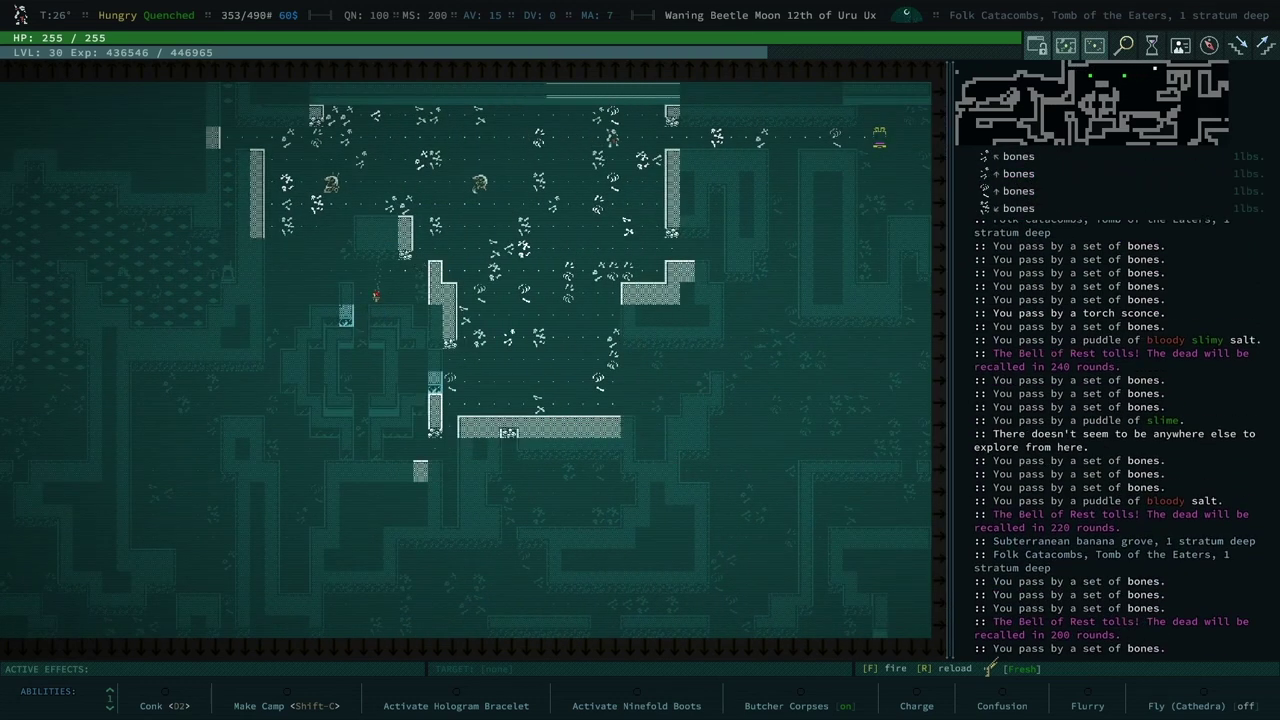
{"action": "key", "text": "KP_0"}
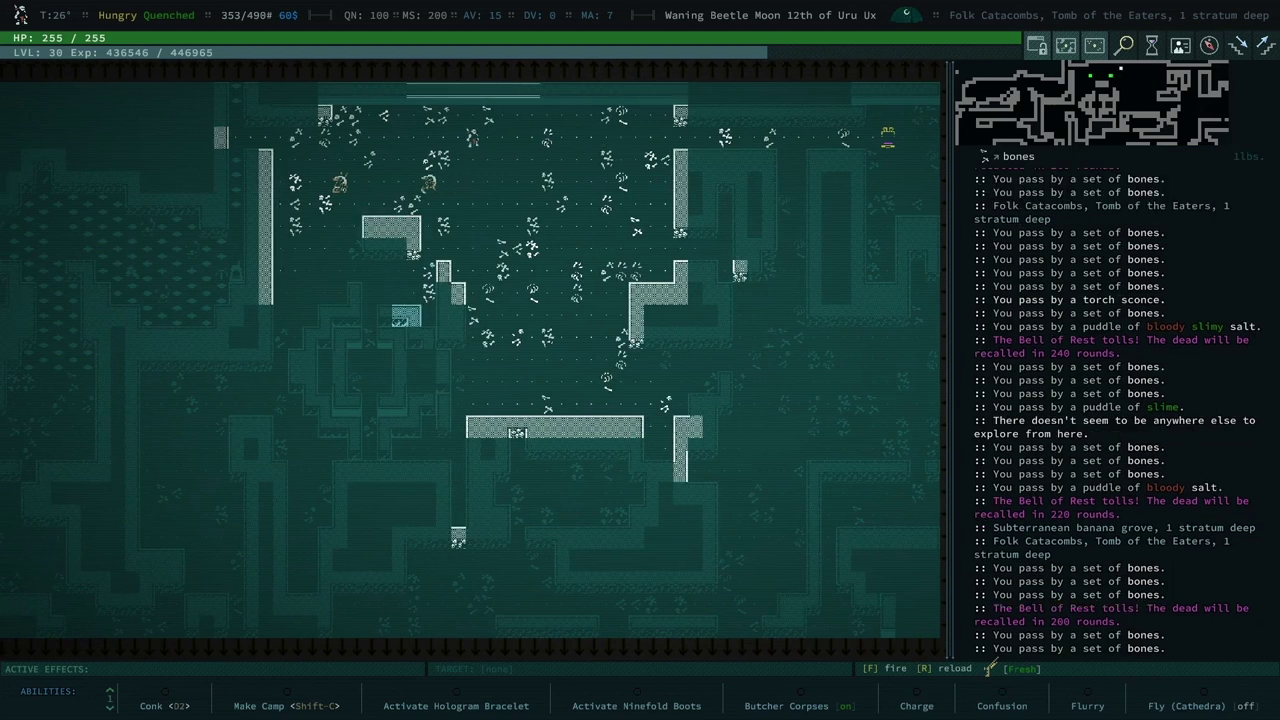
{"action": "key", "text": "KP_0"}
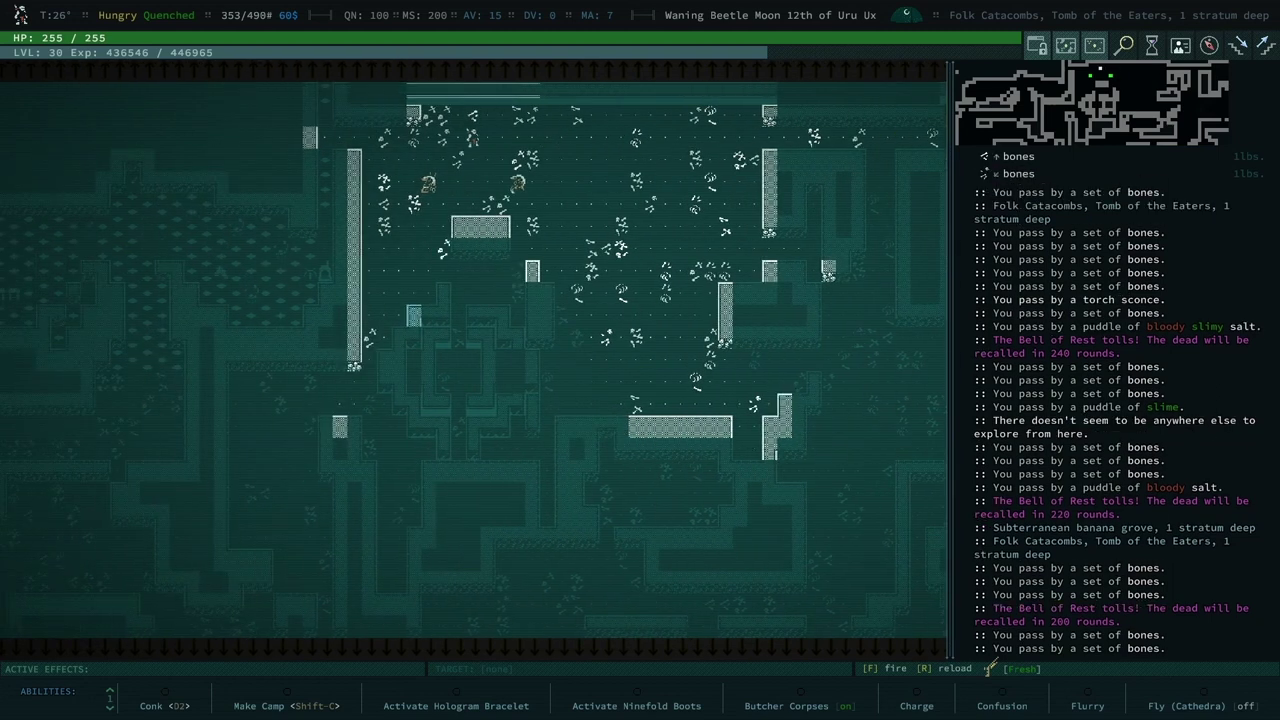
{"action": "key", "text": "KP_0"}
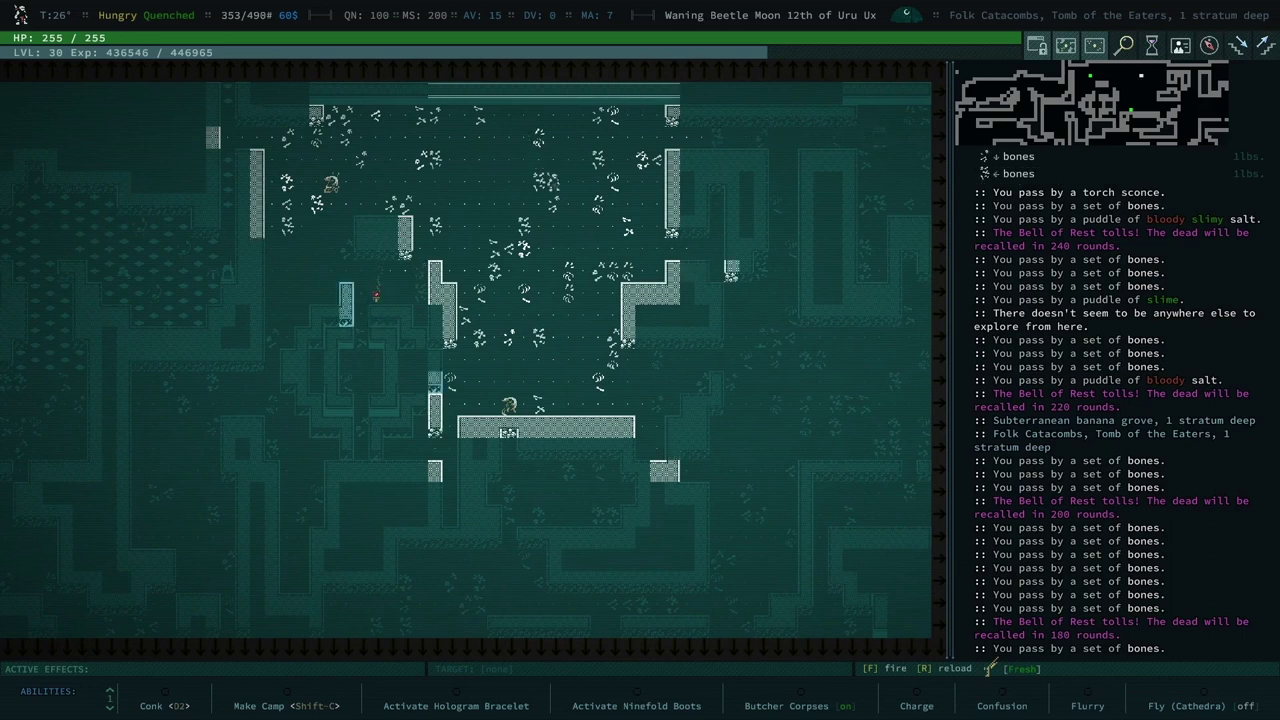
{"action": "key", "text": "KP_0"}
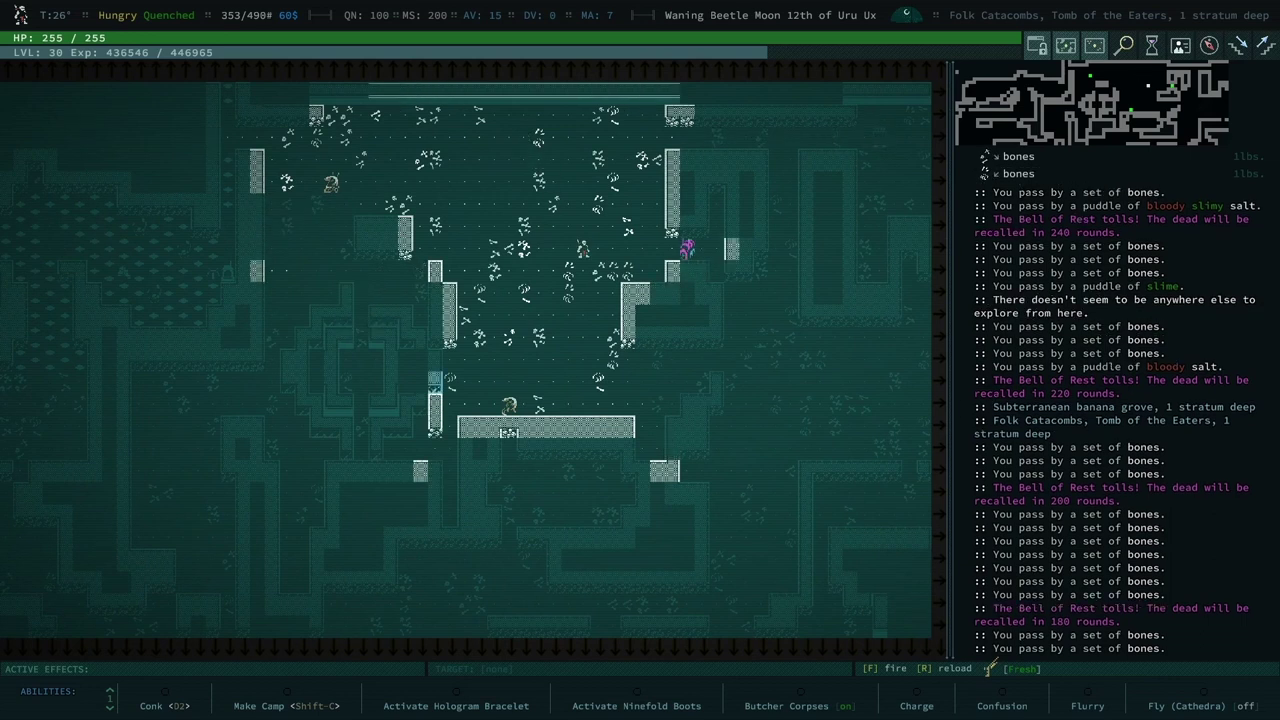
{"action": "key", "text": "l"}
{"action": "key", "text": "Escape"}
{"action": "key", "text": "KP_0"}
Walk east through the passage into the Folk Catacombs, Tomb of the Eaters.
{"action": "key", "text": "KP_6"}
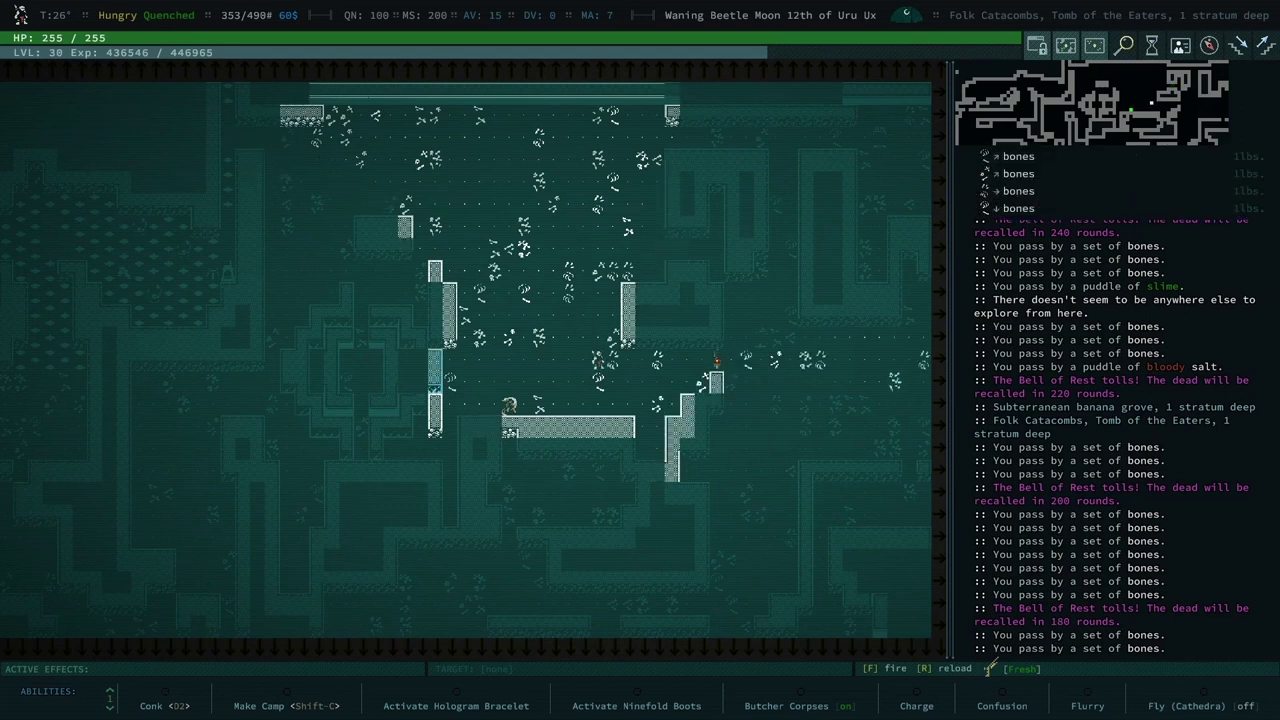
{"action": "key", "text": "KP_6"}
{"action": "key", "text": "KP_6"}
{"action": "key", "text": "KP_6"}
{"action": "key", "text": "KP_6"}
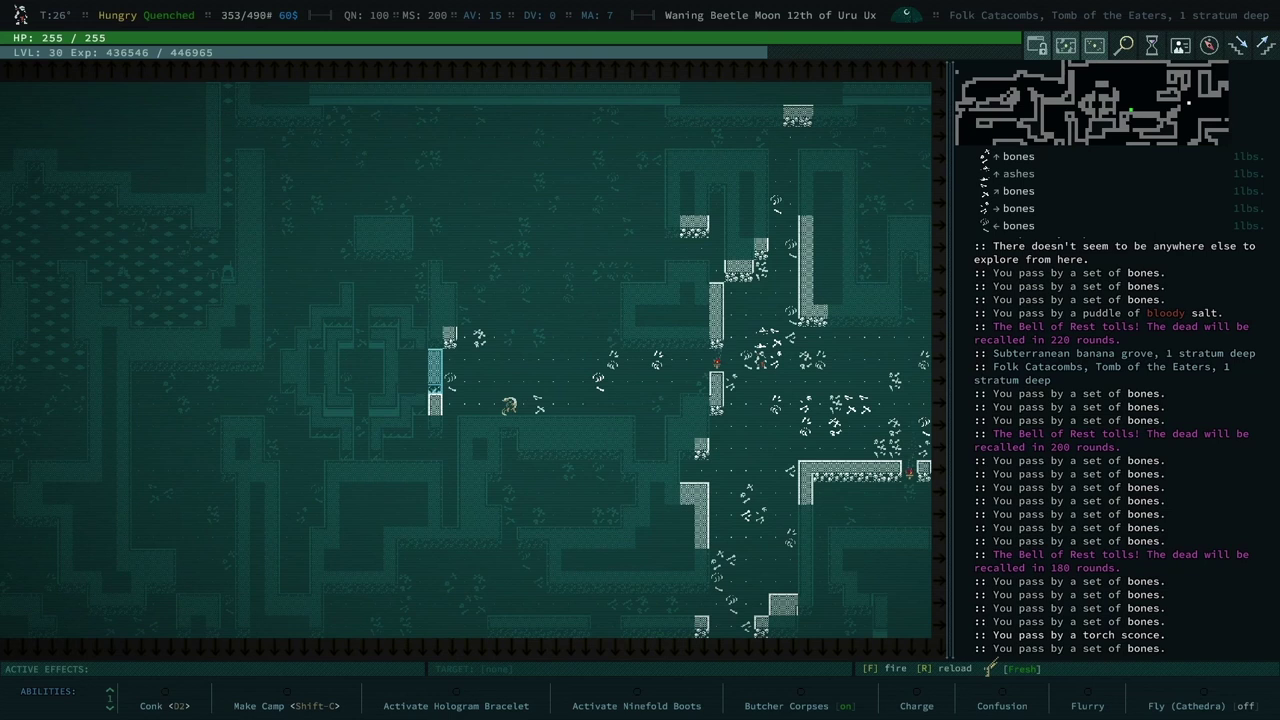
{"action": "key", "text": "KP_6"}
{"action": "key", "text": "KP_6"}
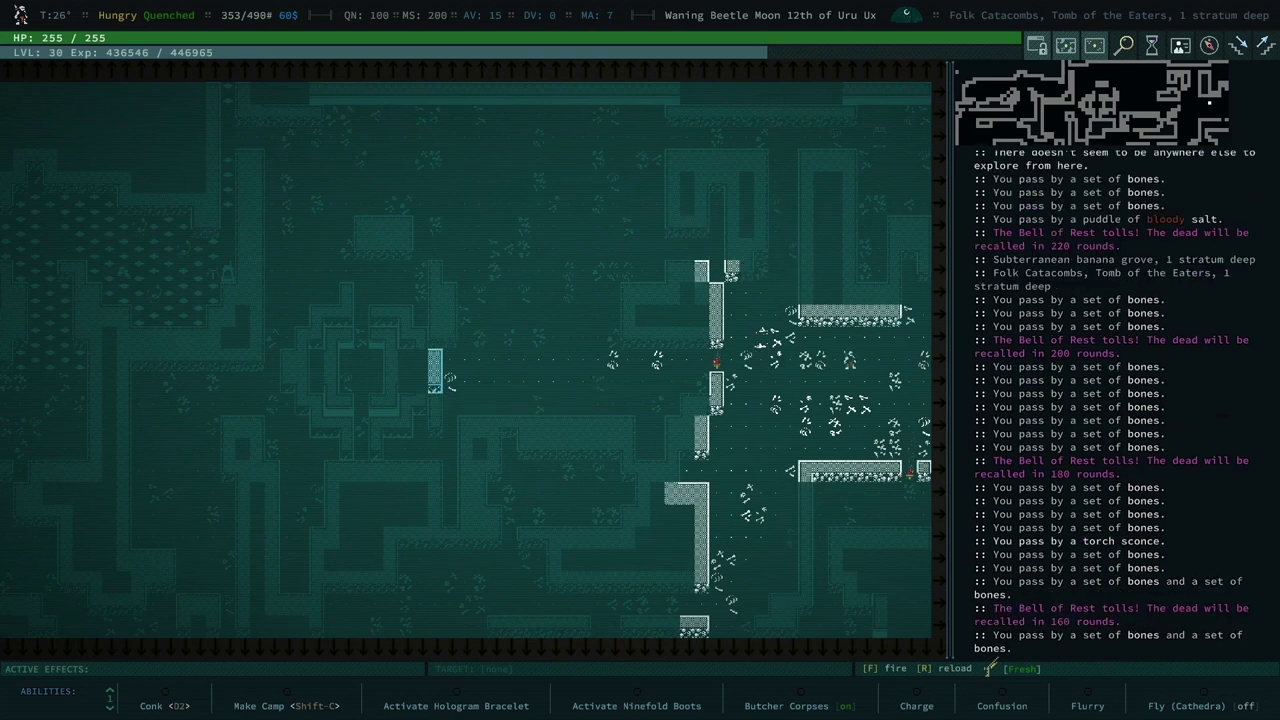
{"action": "key", "text": "KP_6"}
{"action": "key", "text": "KP_6"}
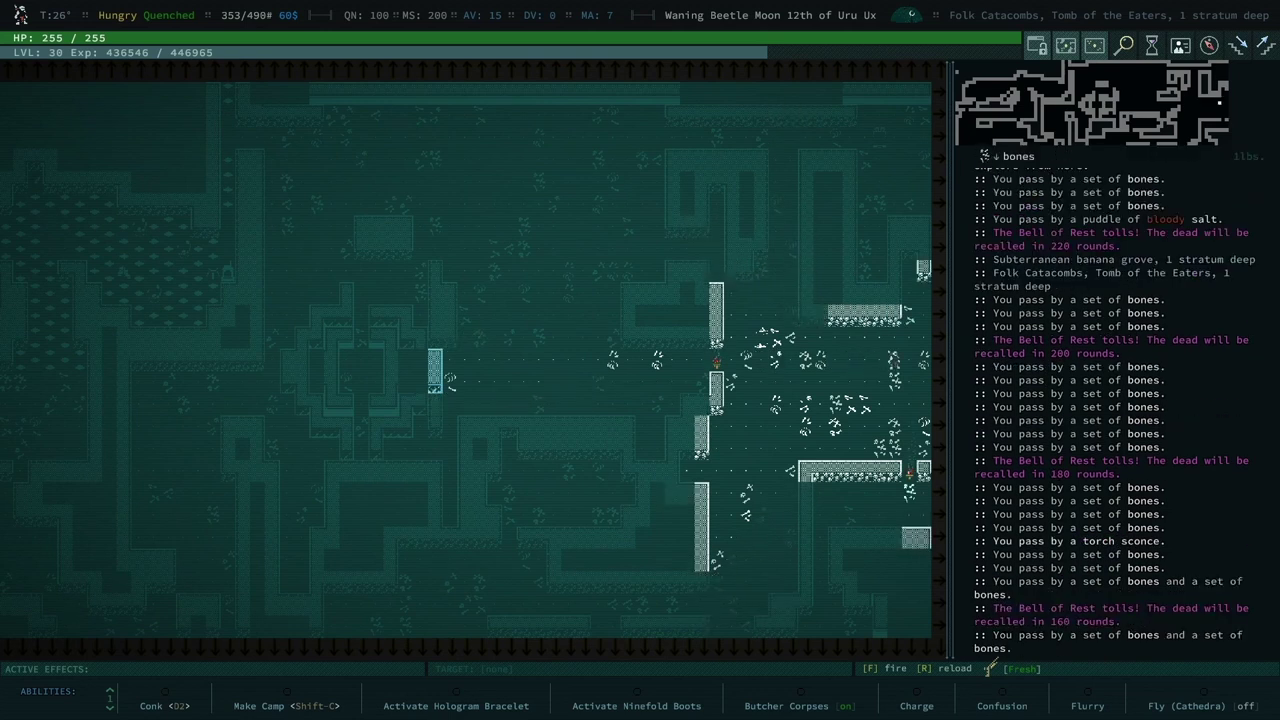
{"action": "key", "text": "KP_6"}
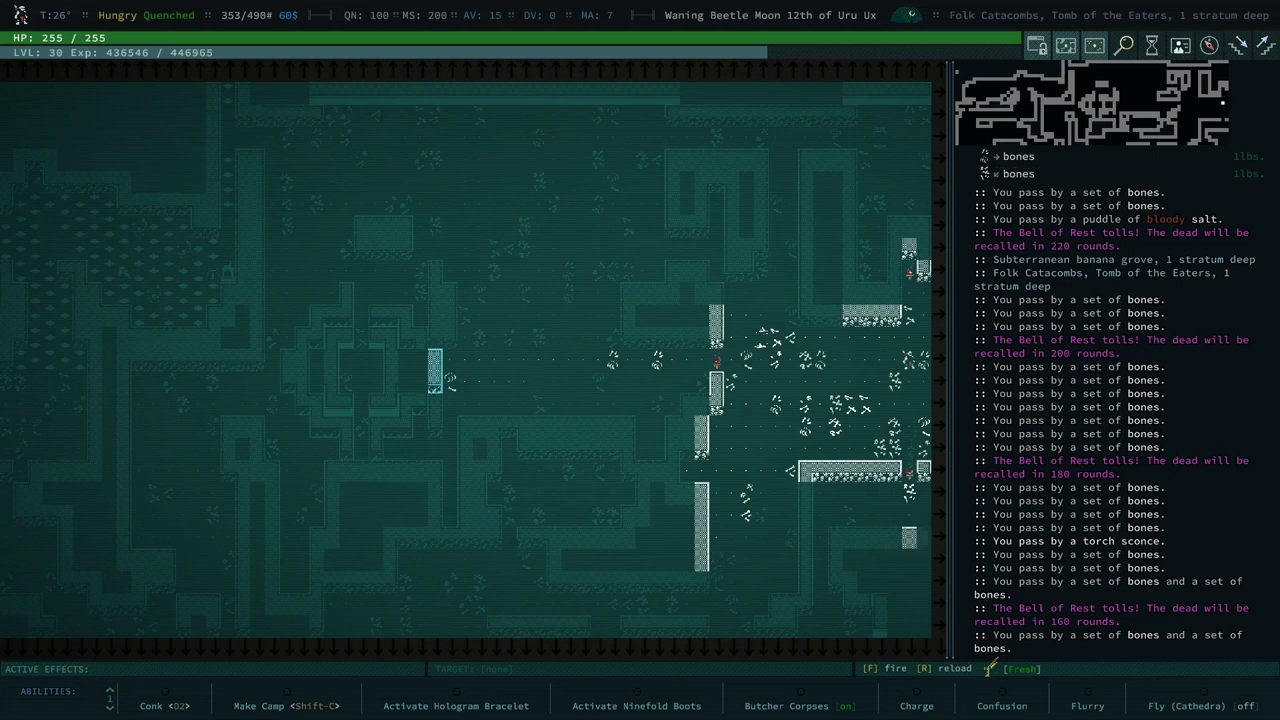
{"action": "key", "text": "KP_6"}
{"action": "key", "text": "KP_6"}
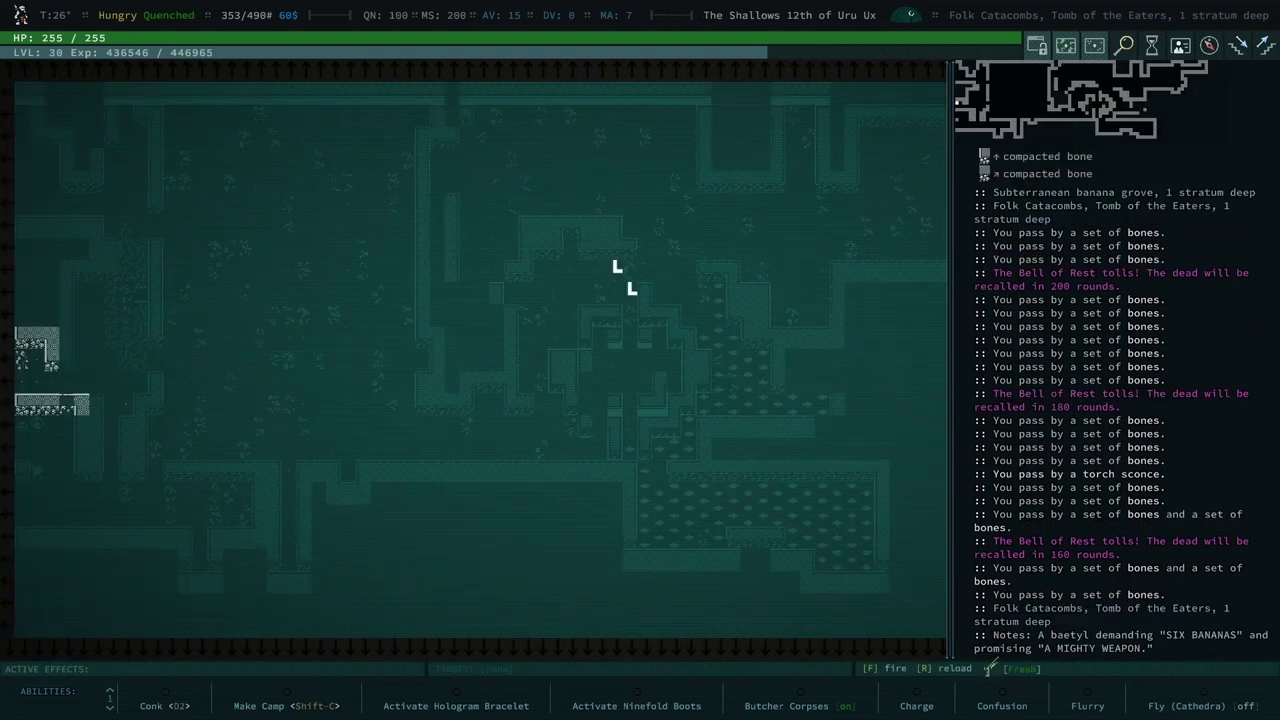
{"action": "key", "text": "KP_6"}
{"action": "key", "text": "KP_6"}
{"action": "key", "text": "KP_6"}
{"action": "key", "text": "KP_6"}
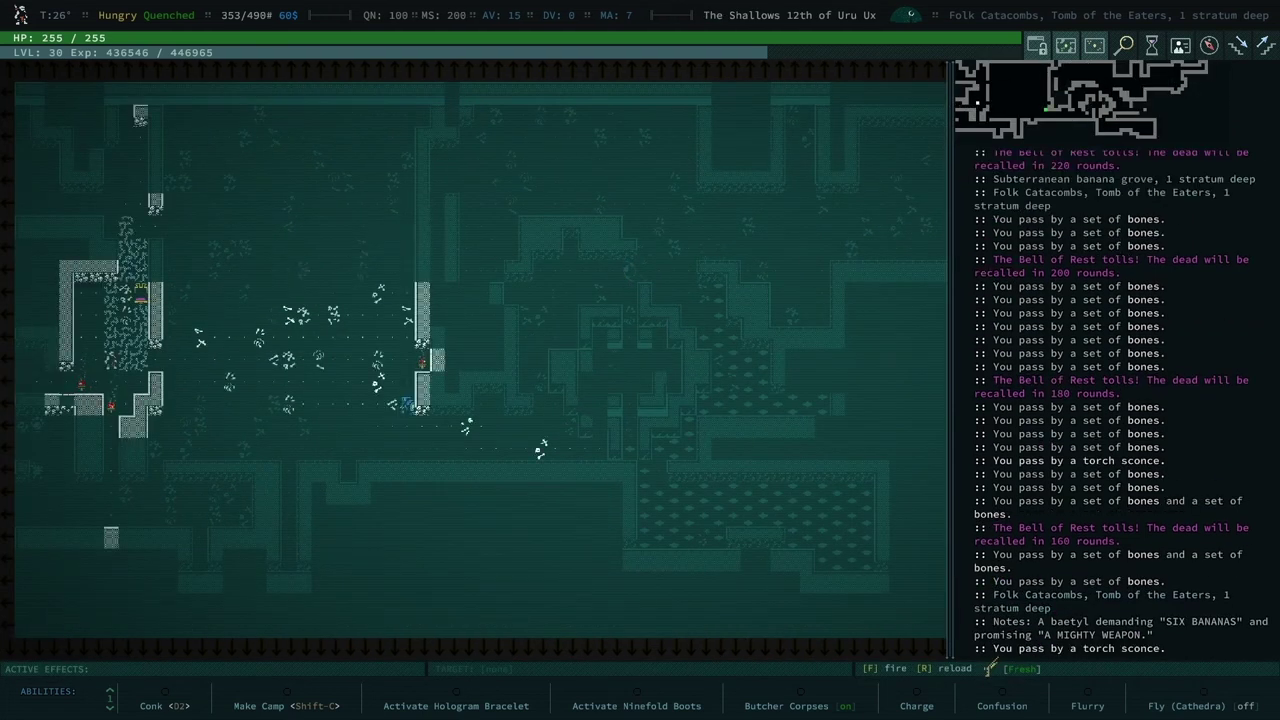
{"action": "key", "text": "KP_6"}
{"action": "key", "text": "KP_6"}
{"action": "key", "text": "KP_6"}
{"action": "key", "text": "KP_6"}
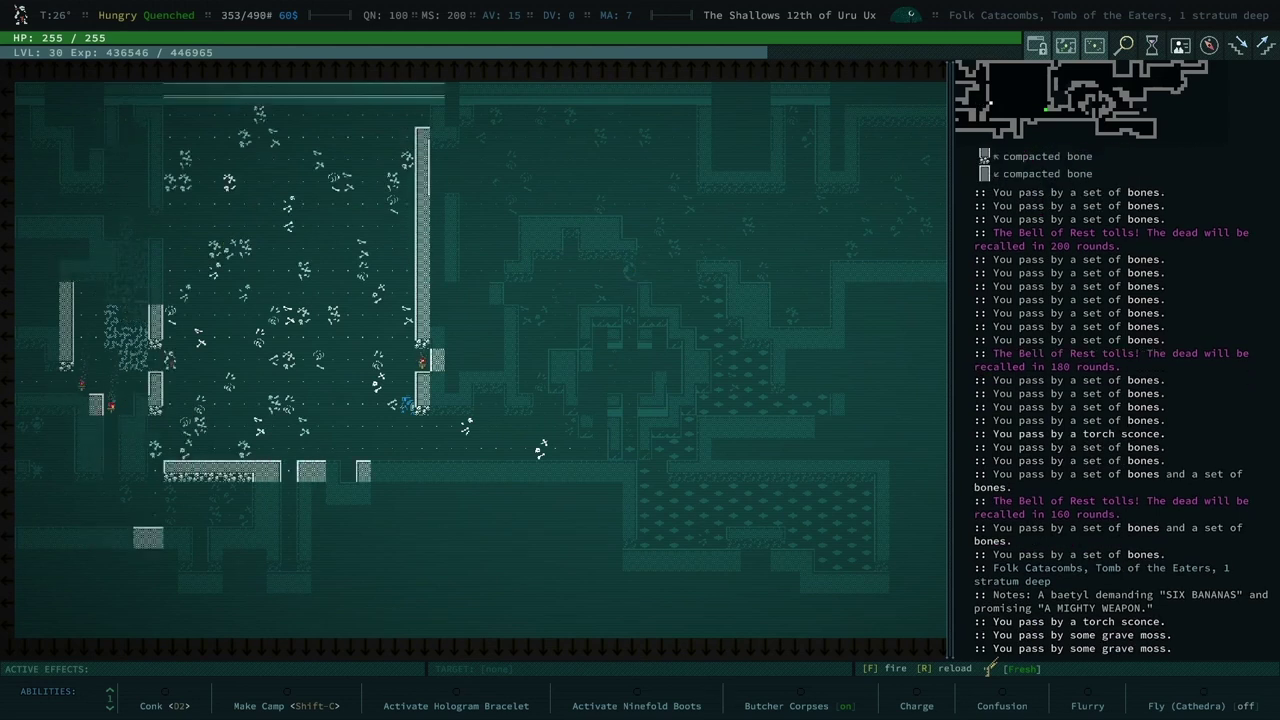
Walk south, west, then north through the bone-filled tomb corridors.
{"action": "key", "text": "KP_2"}
{"action": "key", "text": "KP_2"}
{"action": "key", "text": "KP_2"}
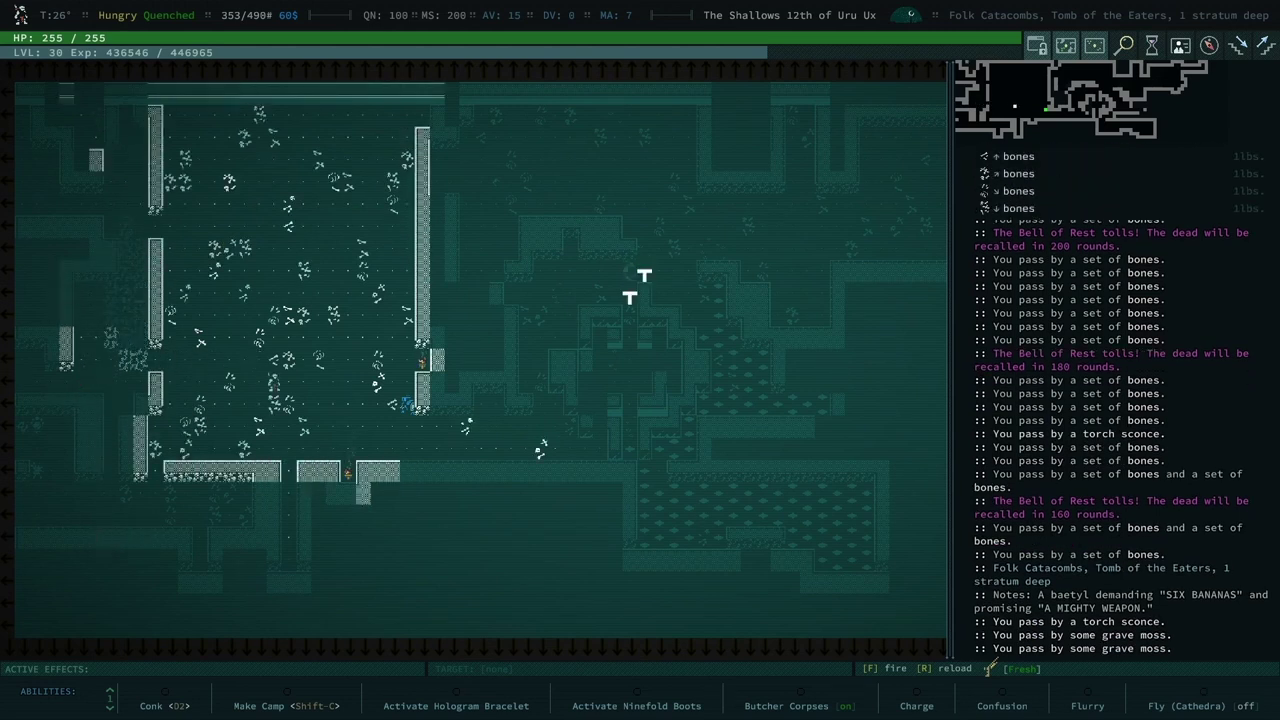
{"action": "key", "text": "KP_2"}
{"action": "key", "text": "KP_2"}
{"action": "key", "text": "KP_2"}
{"action": "key", "text": "KP_2"}
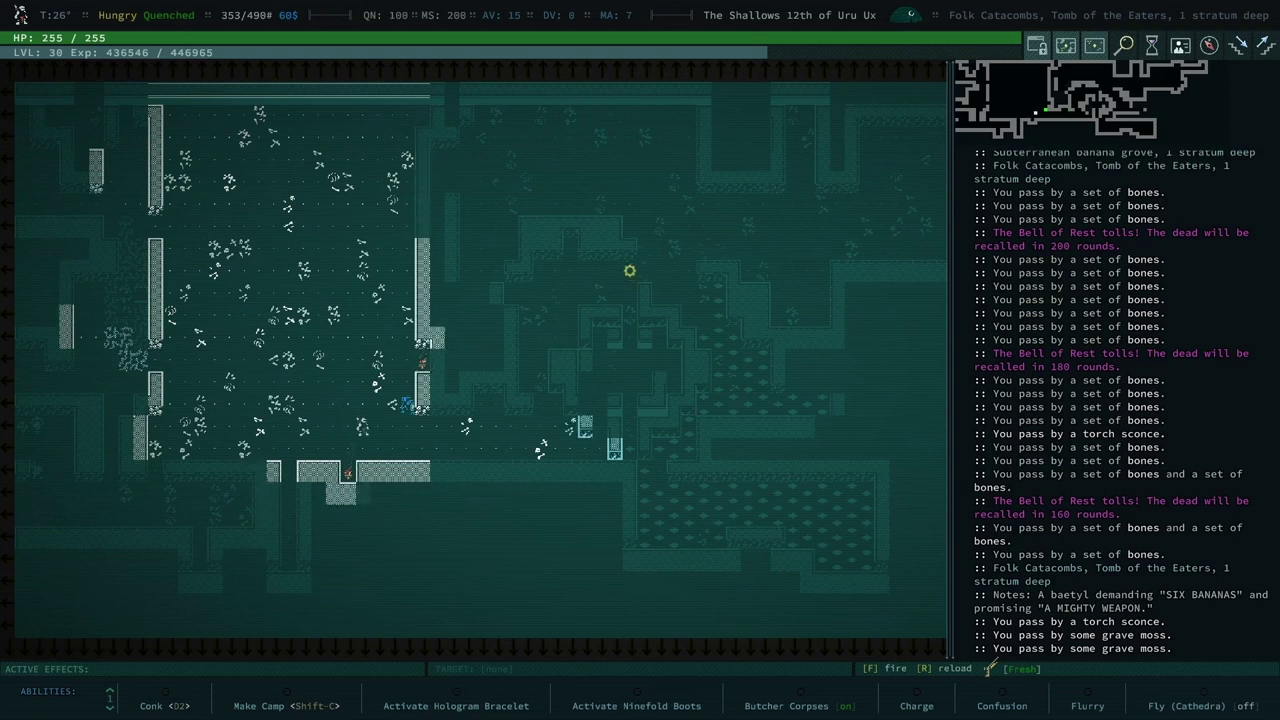
{"action": "key", "text": "KP_2"}
{"action": "key", "text": "KP_2"}
{"action": "key", "text": "KP_2"}
{"action": "key", "text": "KP_4"}
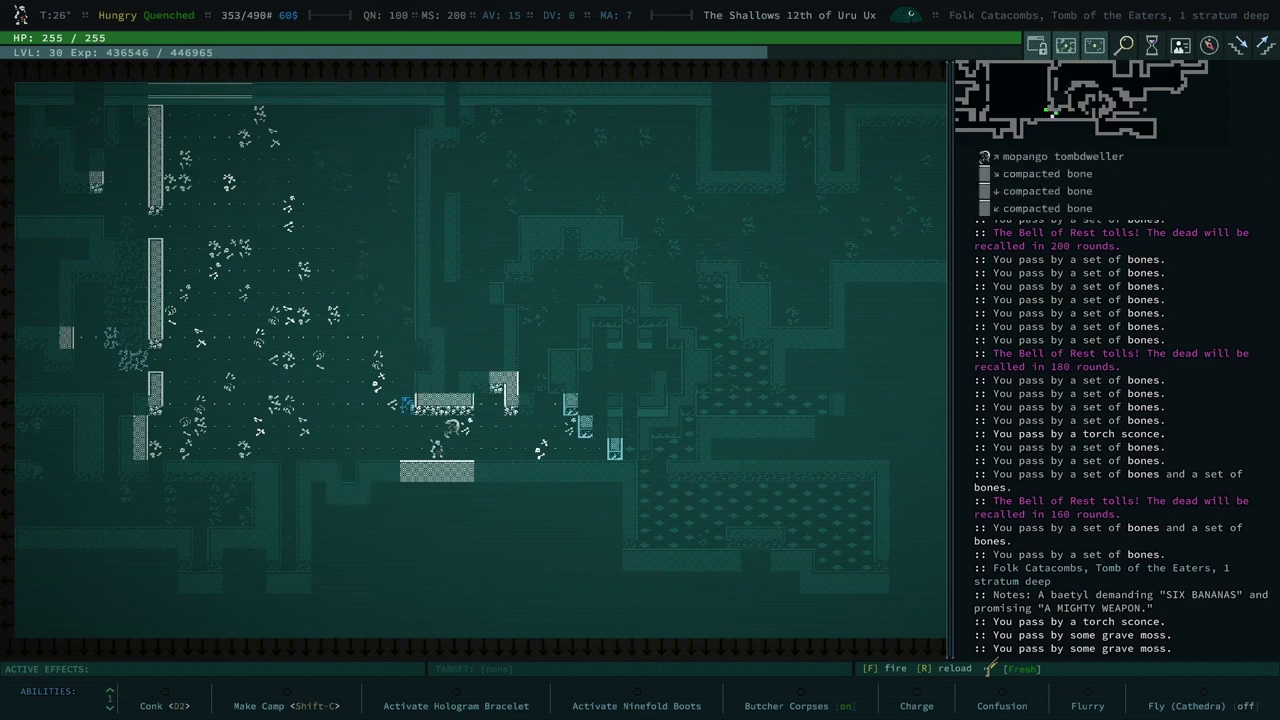
{"action": "key", "text": "KP_4"}
{"action": "key", "text": "KP_4"}
{"action": "key", "text": "KP_4"}
{"action": "key", "text": "KP_4"}
{"action": "key", "text": "KP_4"}
{"action": "key", "text": "KP_8"}
{"action": "key", "text": "KP_8"}
{"action": "key", "text": "KP_8"}
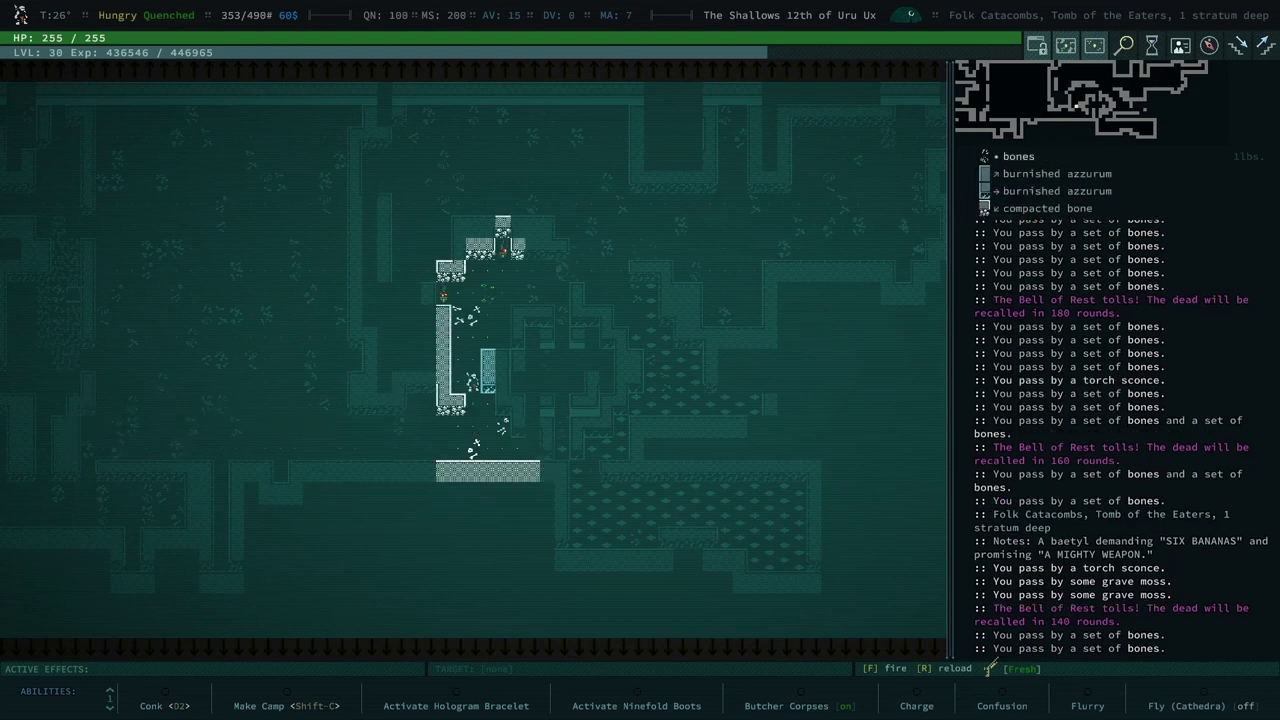
{"action": "key", "text": "KP_8"}
Examine the flowers to the northeast, then walk east into the flower-strewn bone chamber.
{"action": "key", "text": "l"}
{"action": "key", "text": "KP_9"}
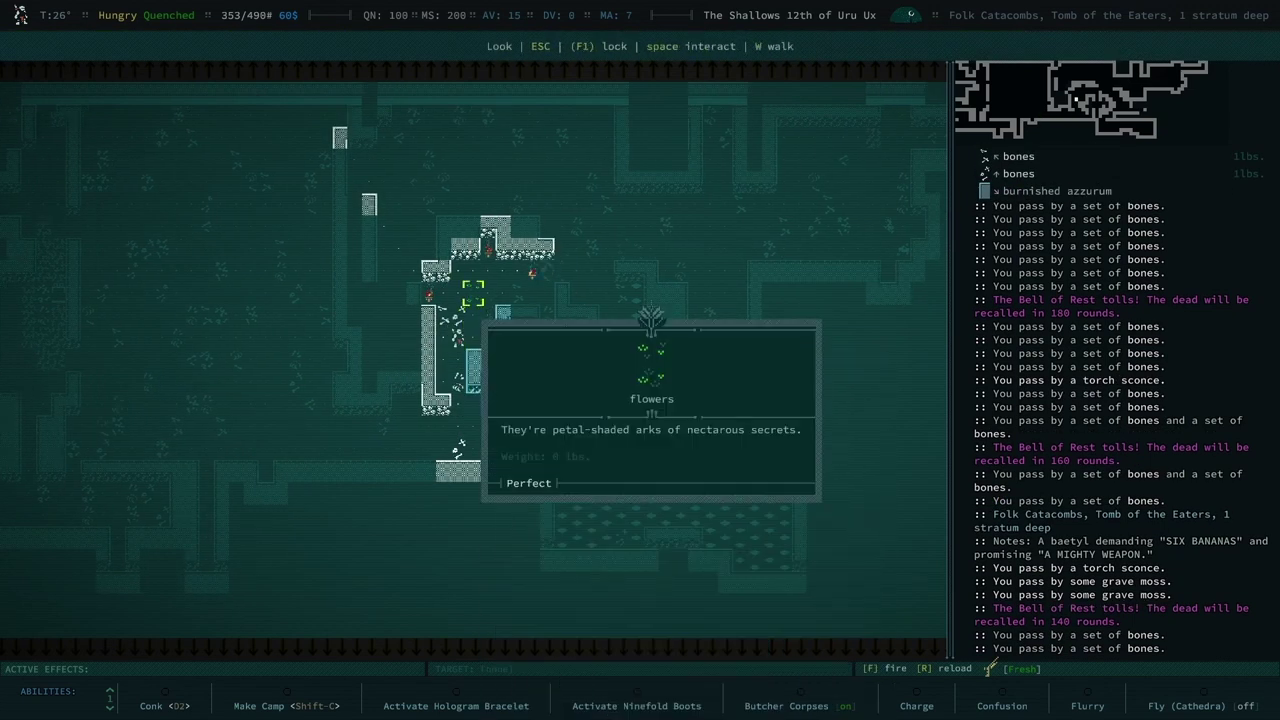
{"action": "key", "text": "Escape"}
{"action": "key", "text": "KP_6"}
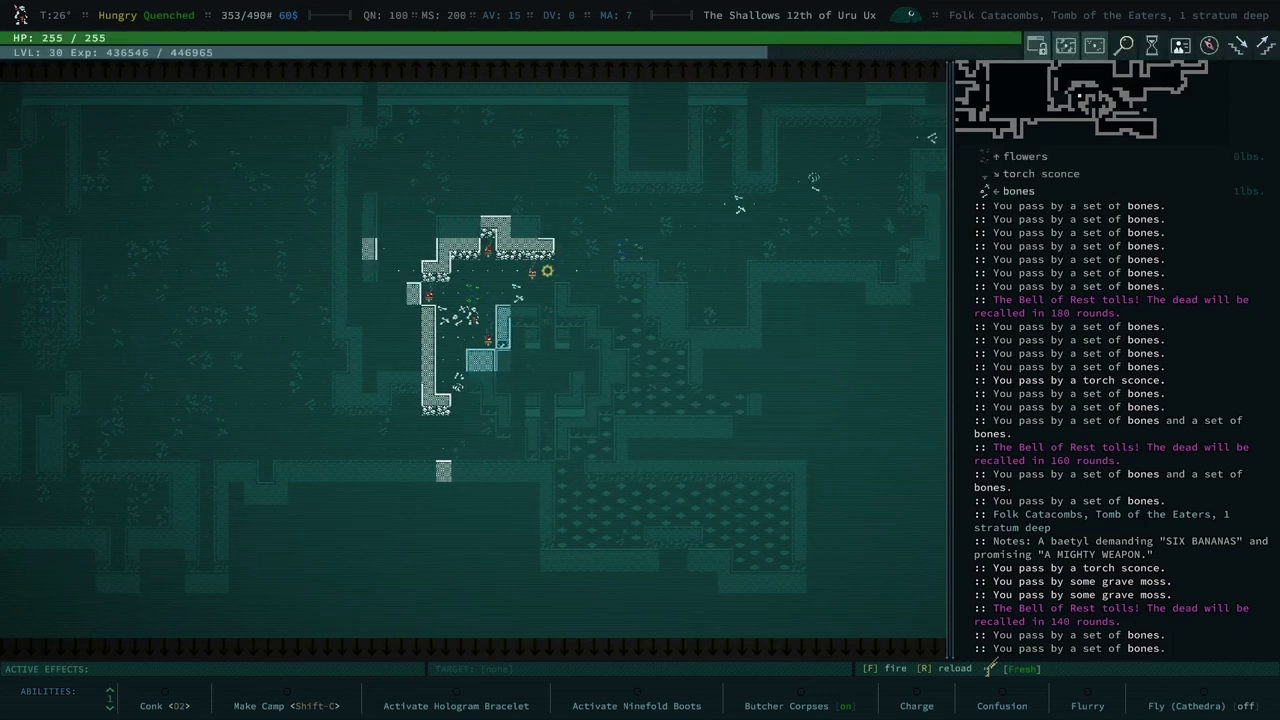
{"action": "key", "text": "KP_6"}
{"action": "key", "text": "KP_6"}
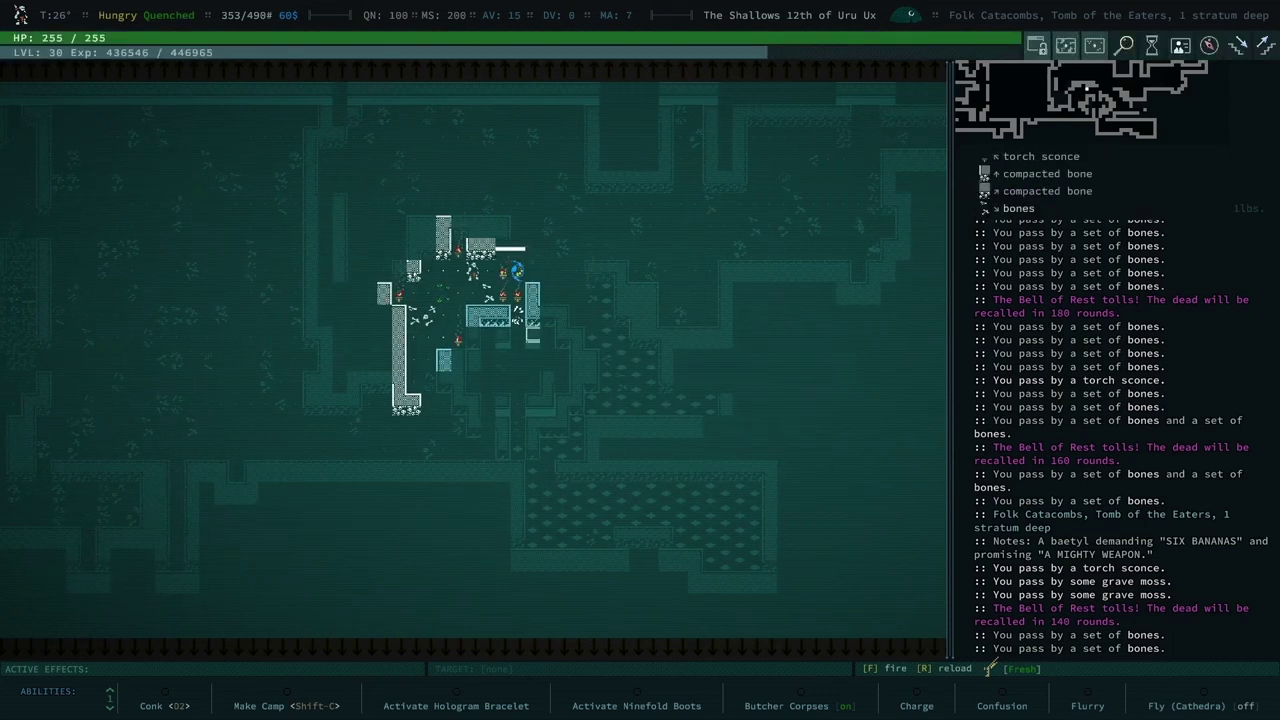
{"action": "key", "text": "KP_6"}
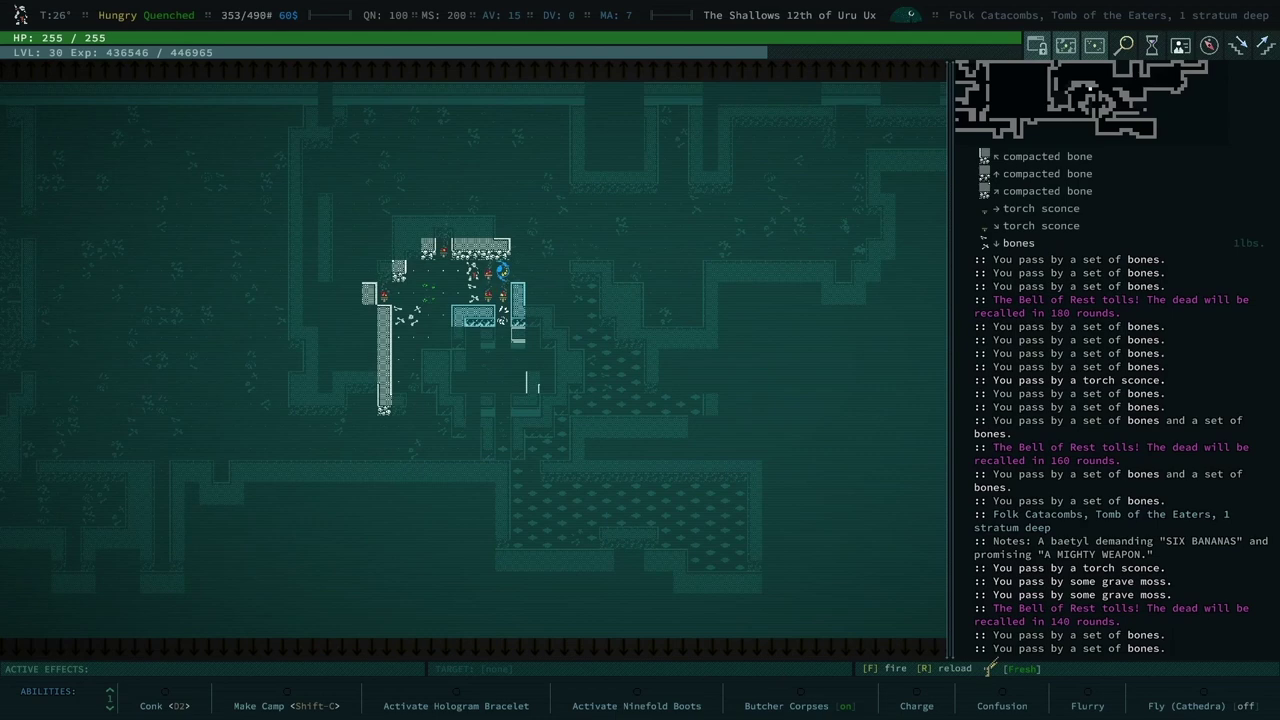
Drop the banana x10 stack beside the sparking baetyl as an offering, earning an engraved crysteel halberd.
{"action": "key", "text": "KP_3"}
{"action": "key", "text": "i"}
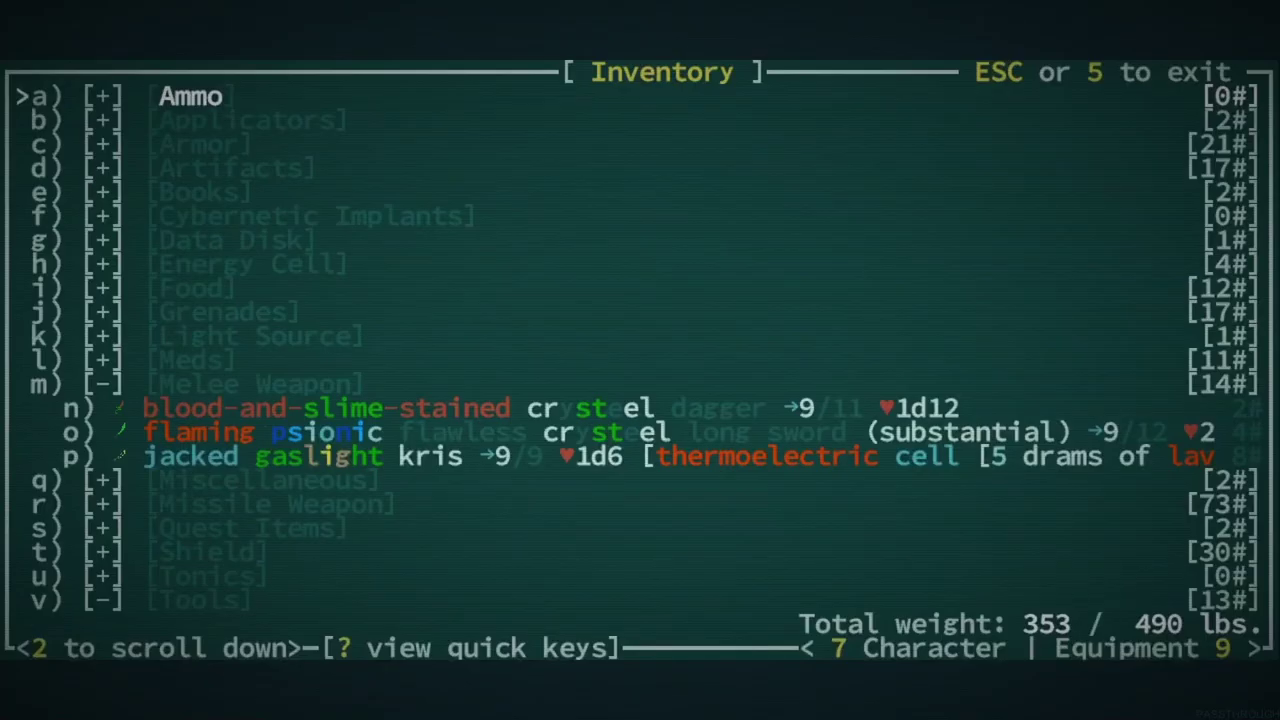
{"action": "key", "text": "Down"}
{"action": "key", "text": "Down"}
{"action": "key", "text": "Down"}
{"action": "key", "text": "Down"}
{"action": "key", "text": "Down"}
{"action": "key", "text": "Down"}
{"action": "key", "text": "Up"}
{"action": "key", "text": "Up"}
{"action": "key", "text": "Up"}
{"action": "key", "text": "Return"}
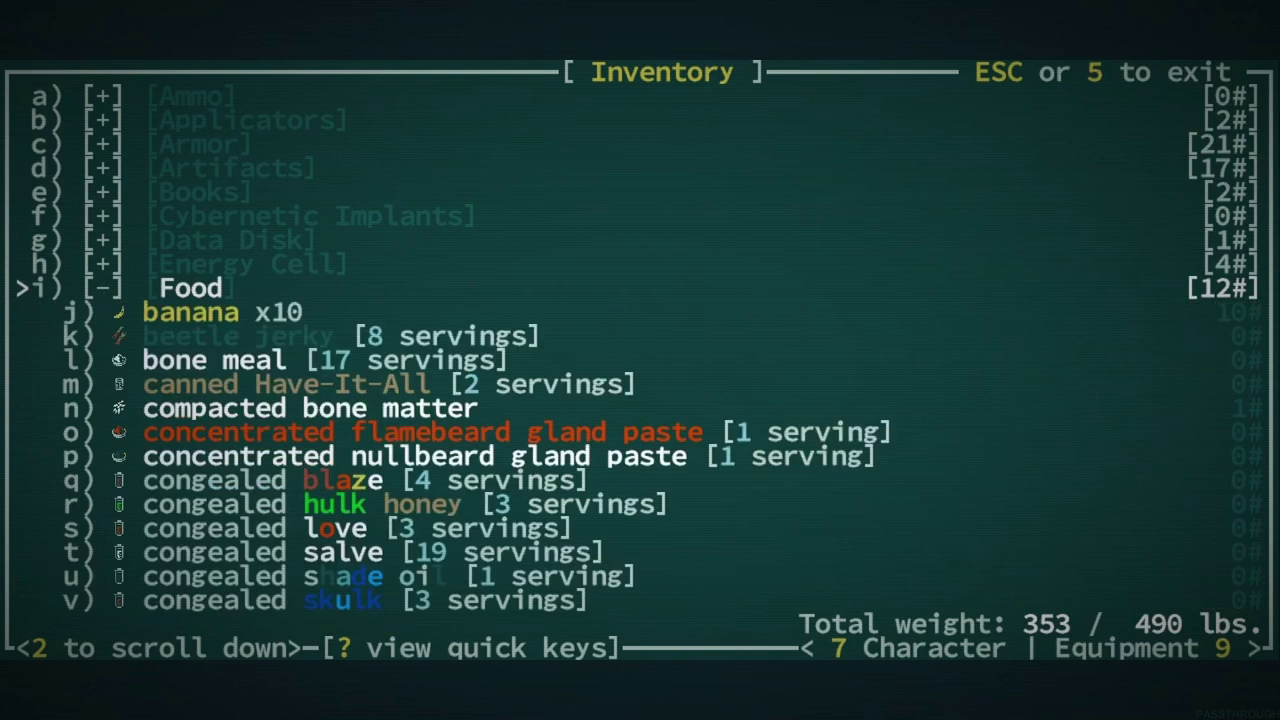
{"action": "key", "text": "Down"}
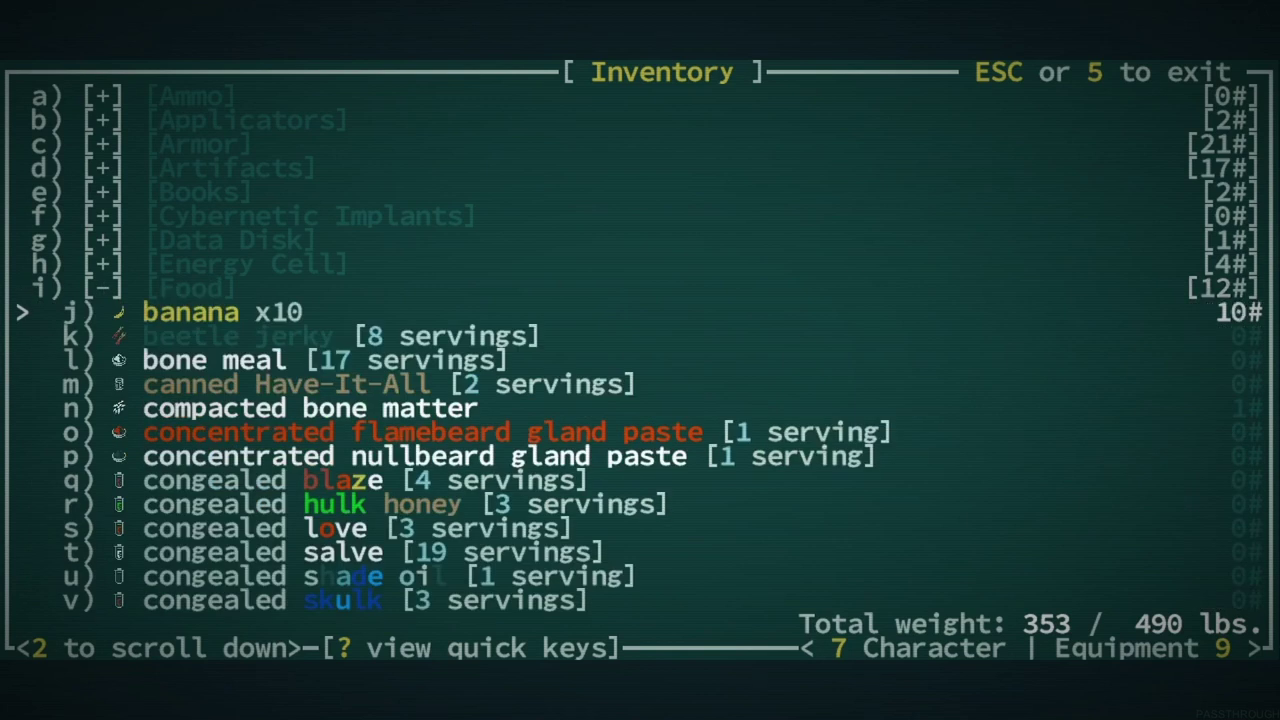
{"action": "key", "text": "Return"}
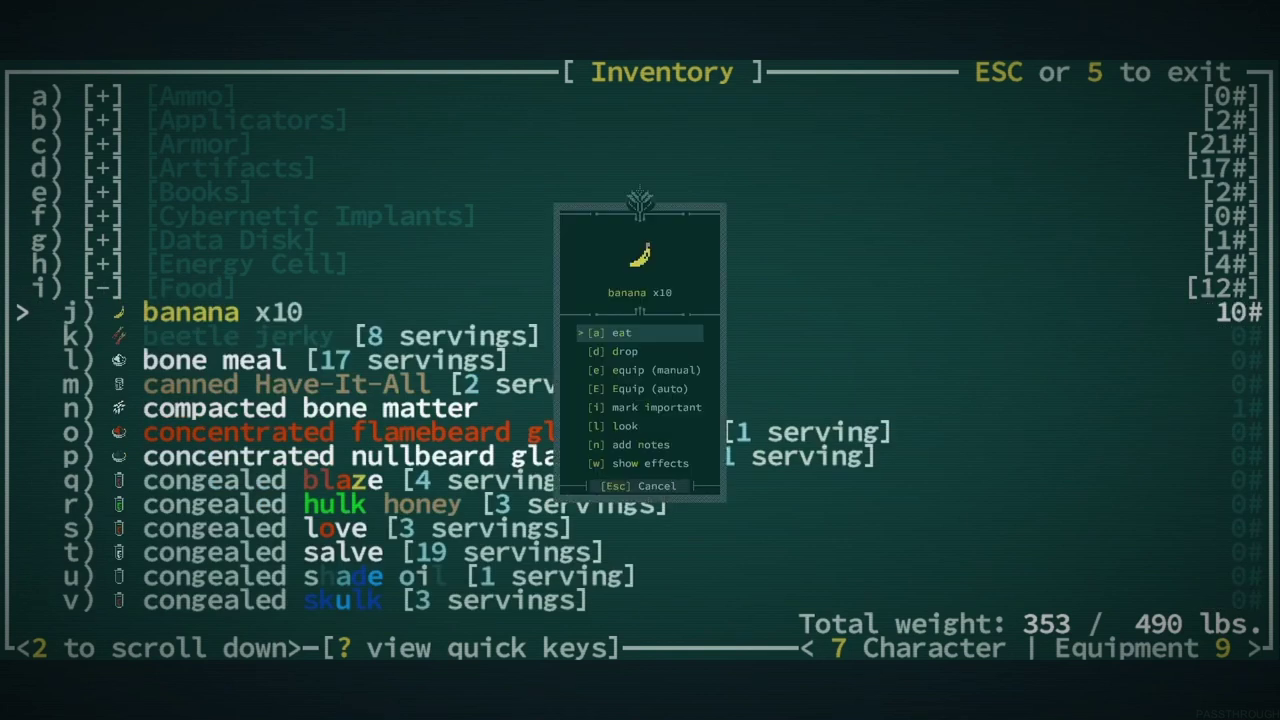
{"action": "key", "text": "d"}
{"action": "key", "text": "space"}
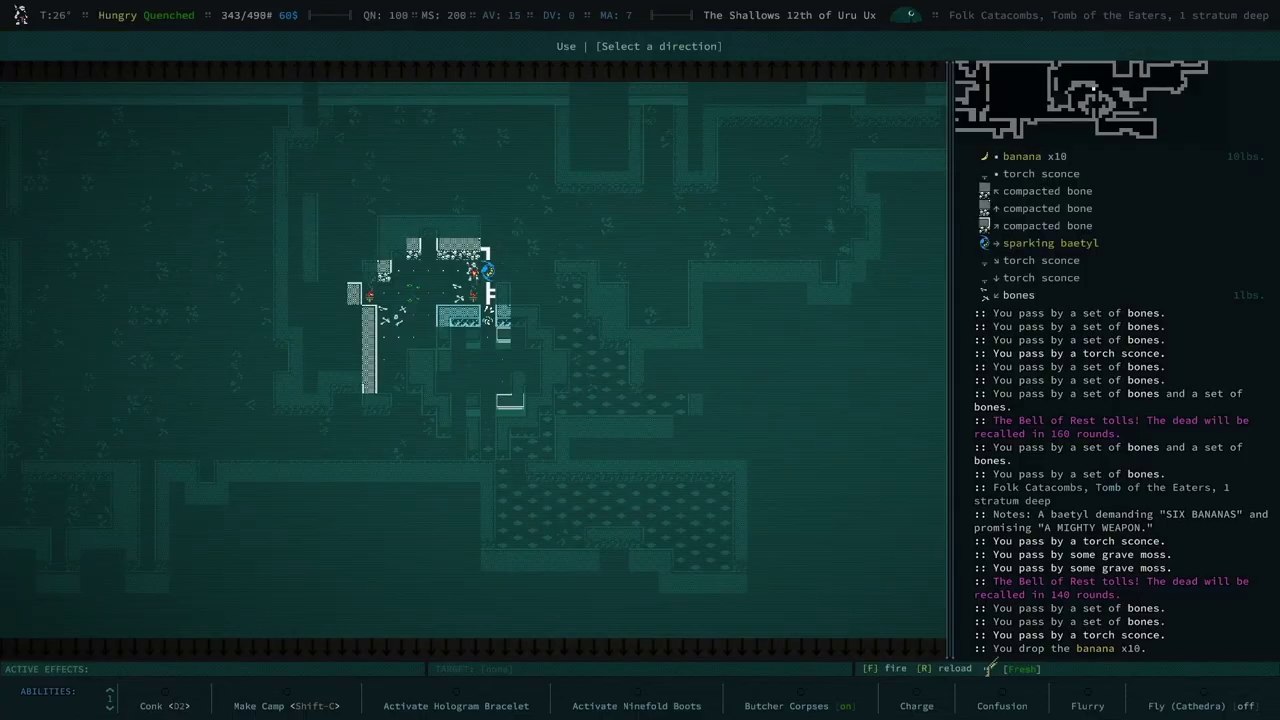
{"action": "key", "text": "Up"}
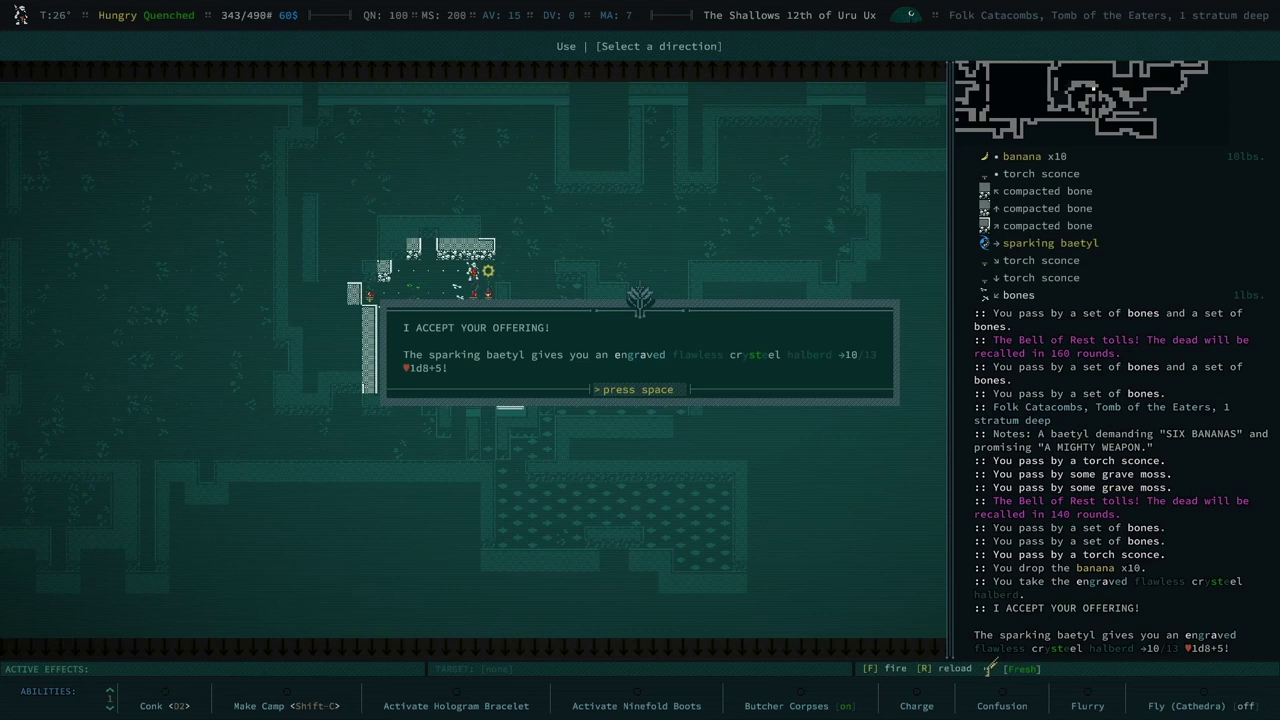
Dismiss the offering message and pick the seven leftover bananas back up.
{"action": "key", "text": "space"}
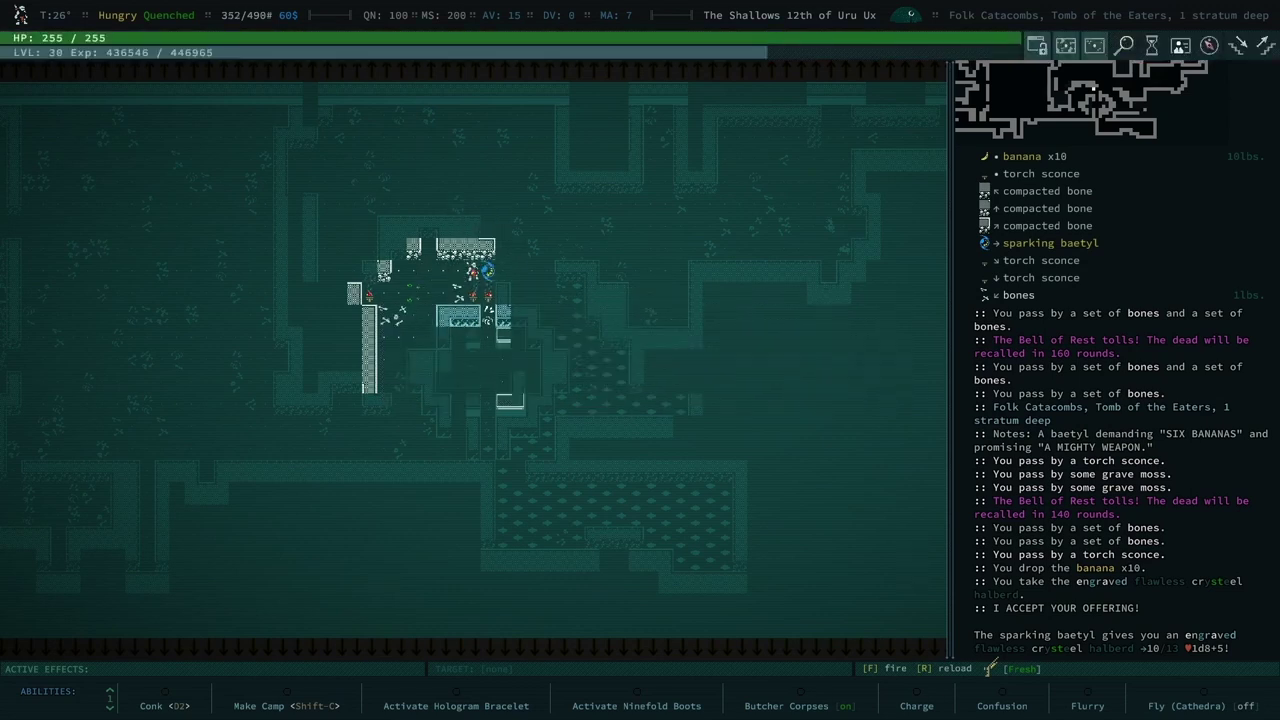
{"action": "key", "text": "g"}
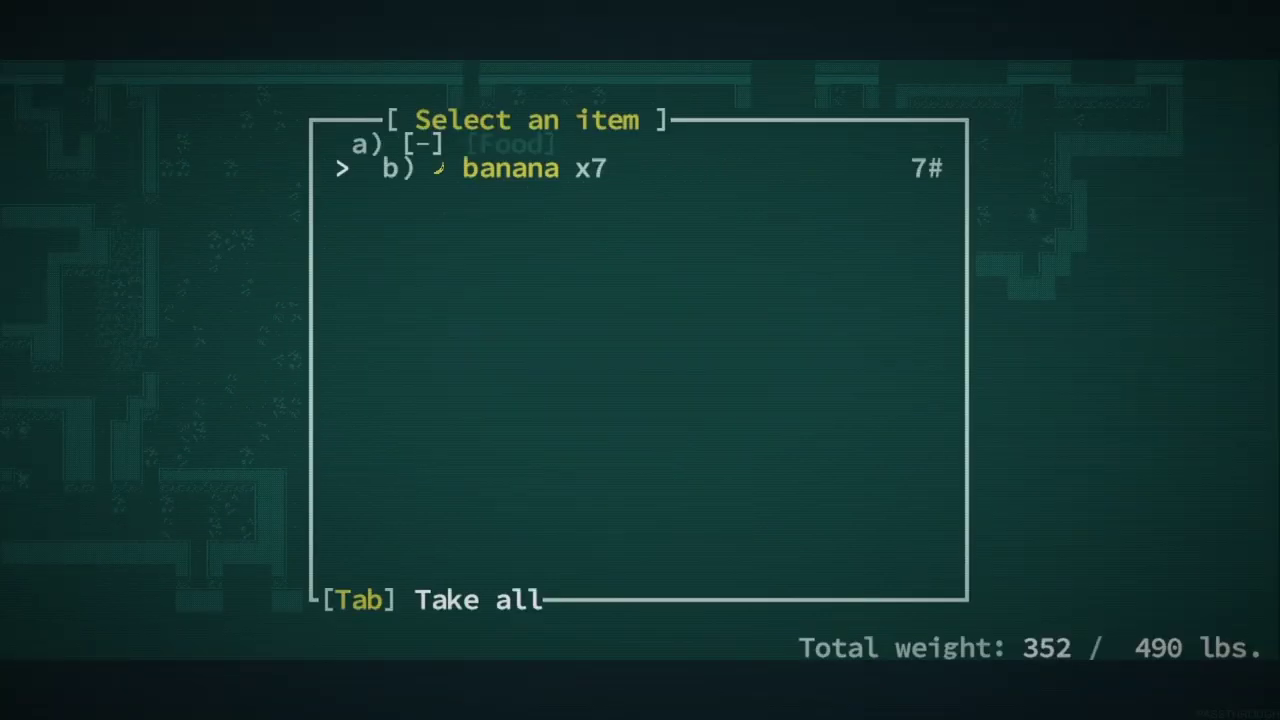
{"action": "key", "text": "g"}
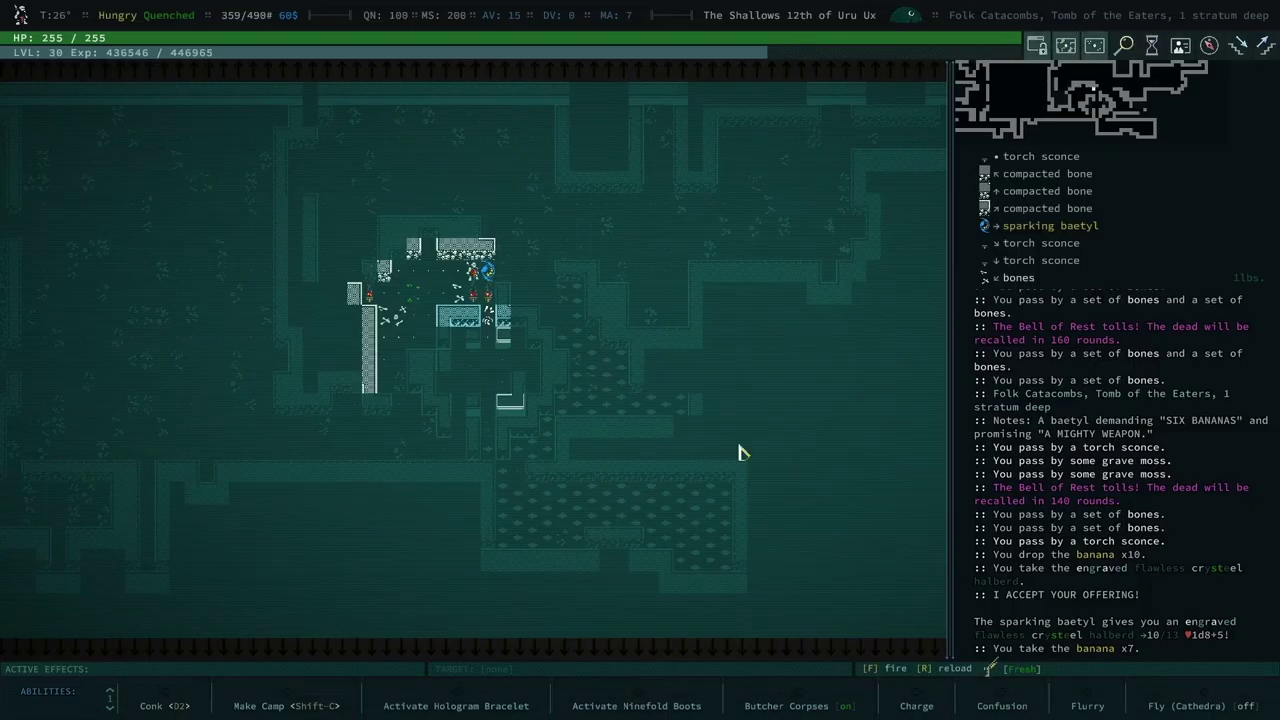
Walk west through the tomb, salvaging the bent metal sheet on the way.
{"action": "key", "text": "Up"}
{"action": "key", "text": "Up"}
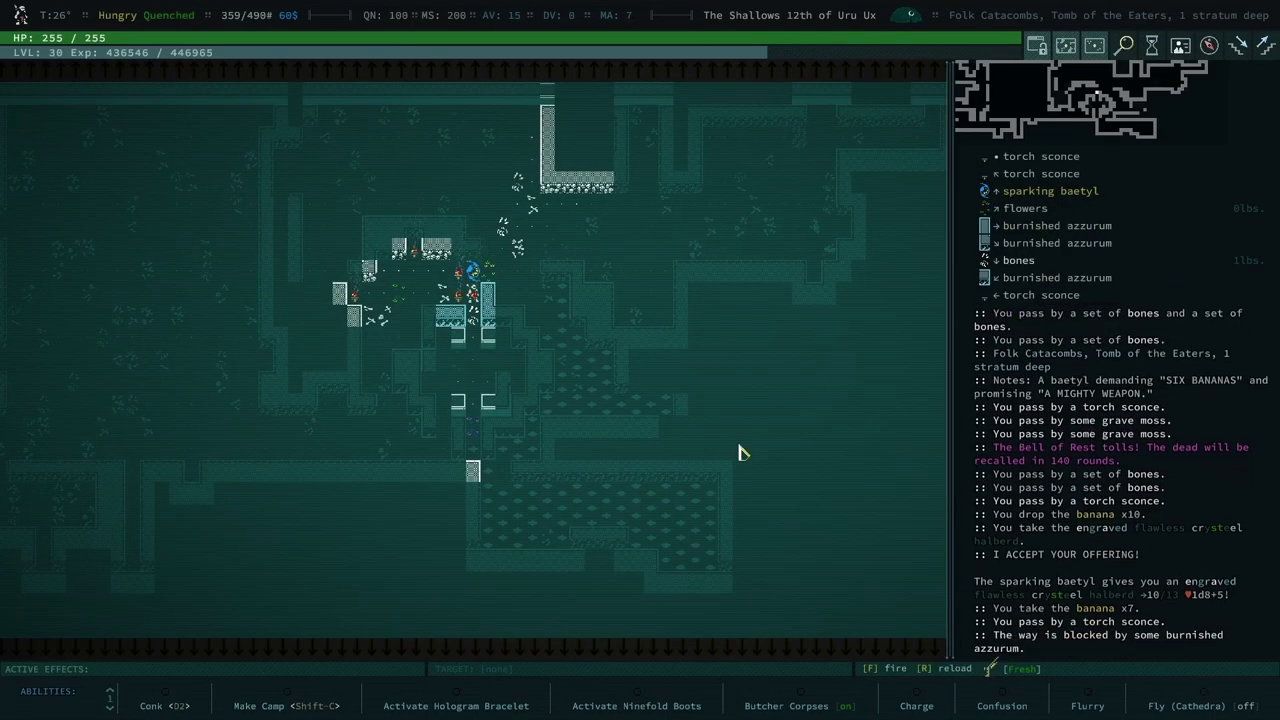
{"action": "key", "text": "Up"}
{"action": "key", "text": "Right"}
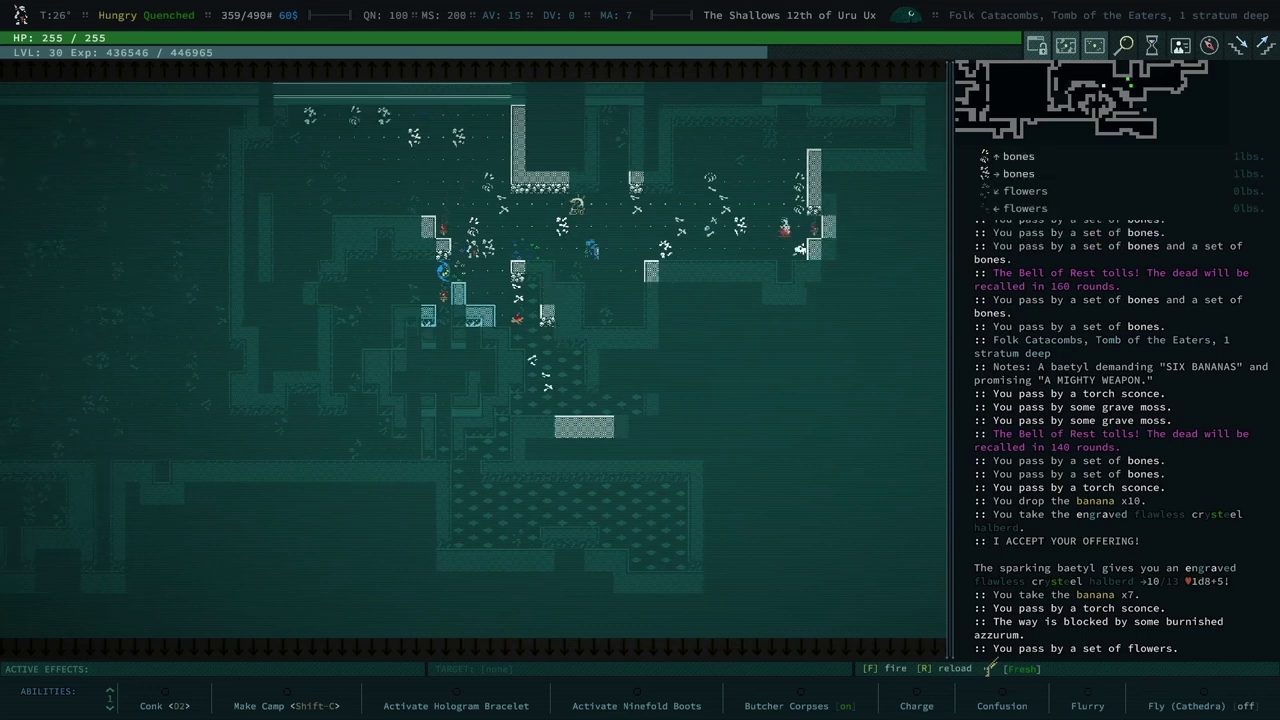
{"action": "key", "text": "Left"}
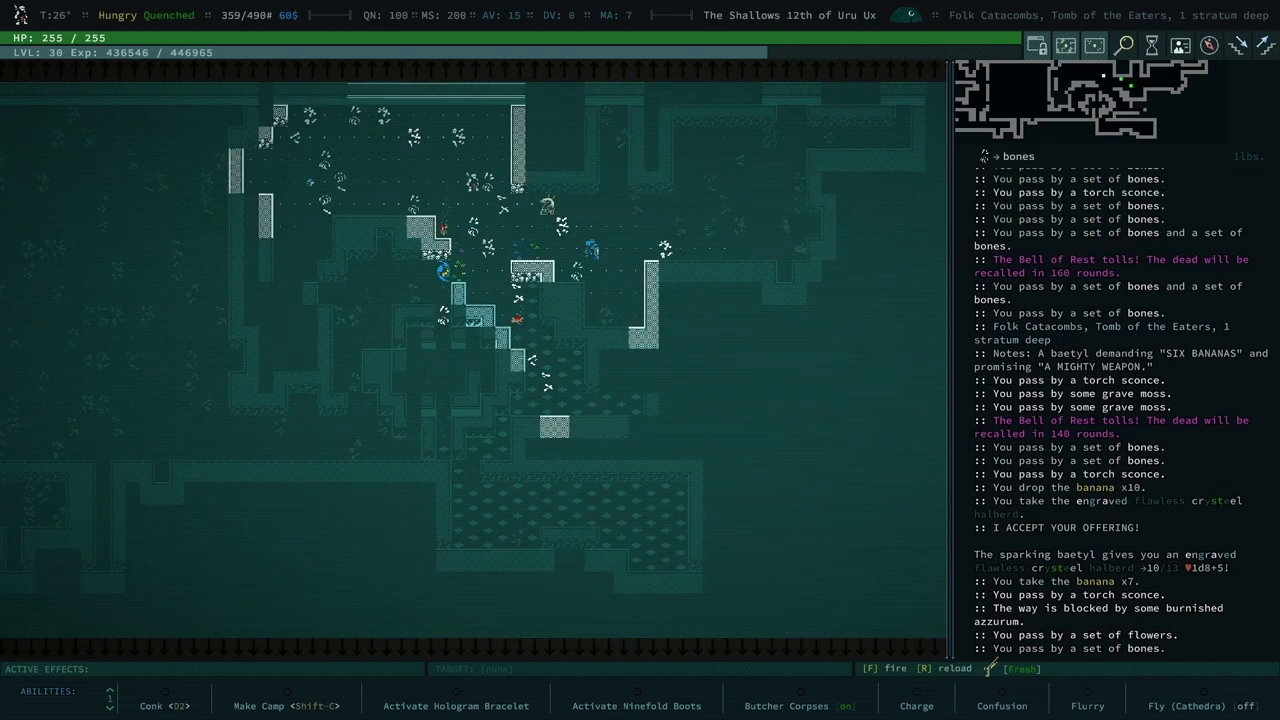
{"action": "key", "text": "Left"}
{"action": "key", "text": "Left"}
{"action": "key", "text": "Left"}
{"action": "key", "text": "Left"}
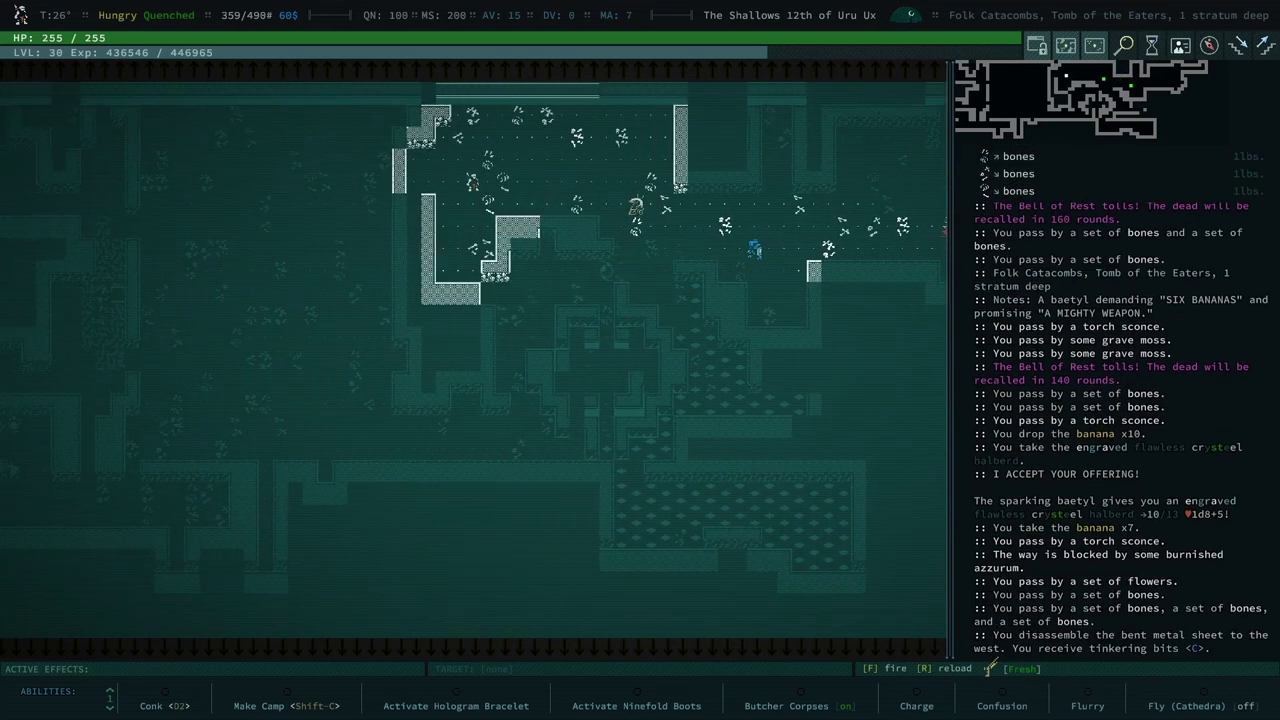
{"action": "key", "text": "Left"}
{"action": "key", "text": "Left"}
{"action": "key", "text": "Left"}
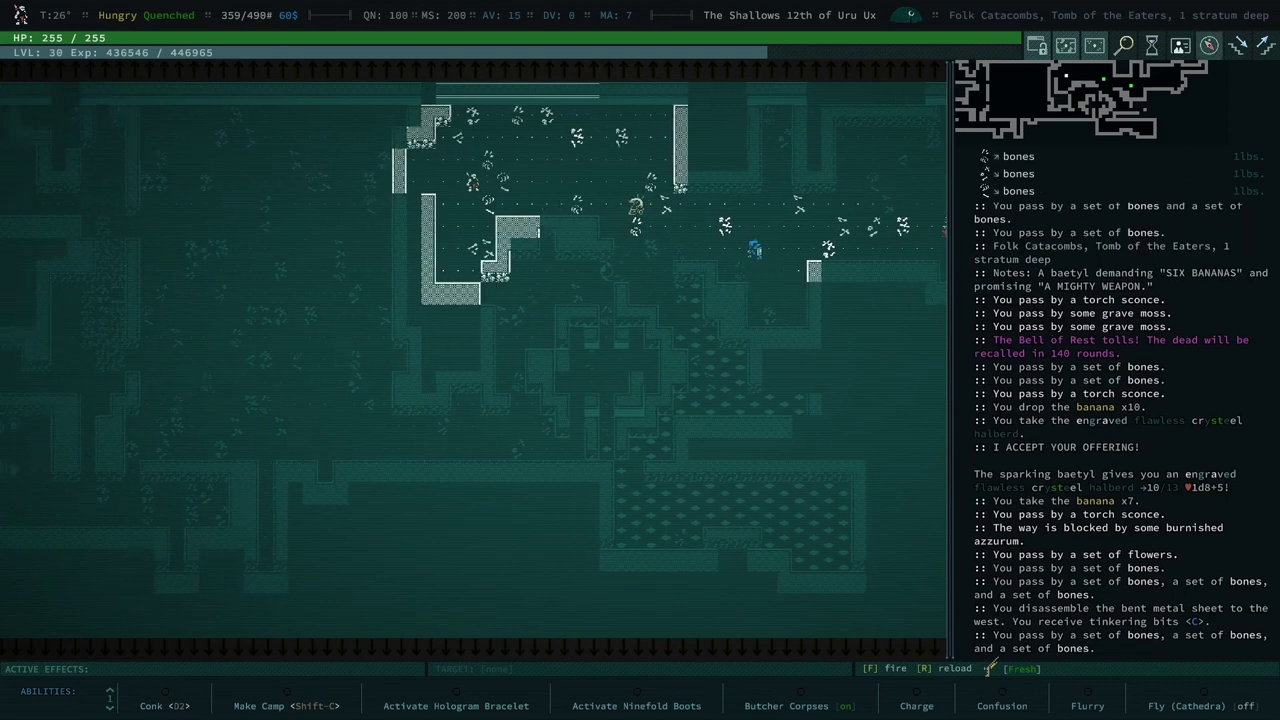
{"action": "key", "text": "Left"}
{"action": "key", "text": "Down"}
{"action": "key", "text": "Down"}
{"action": "key", "text": "Up"}
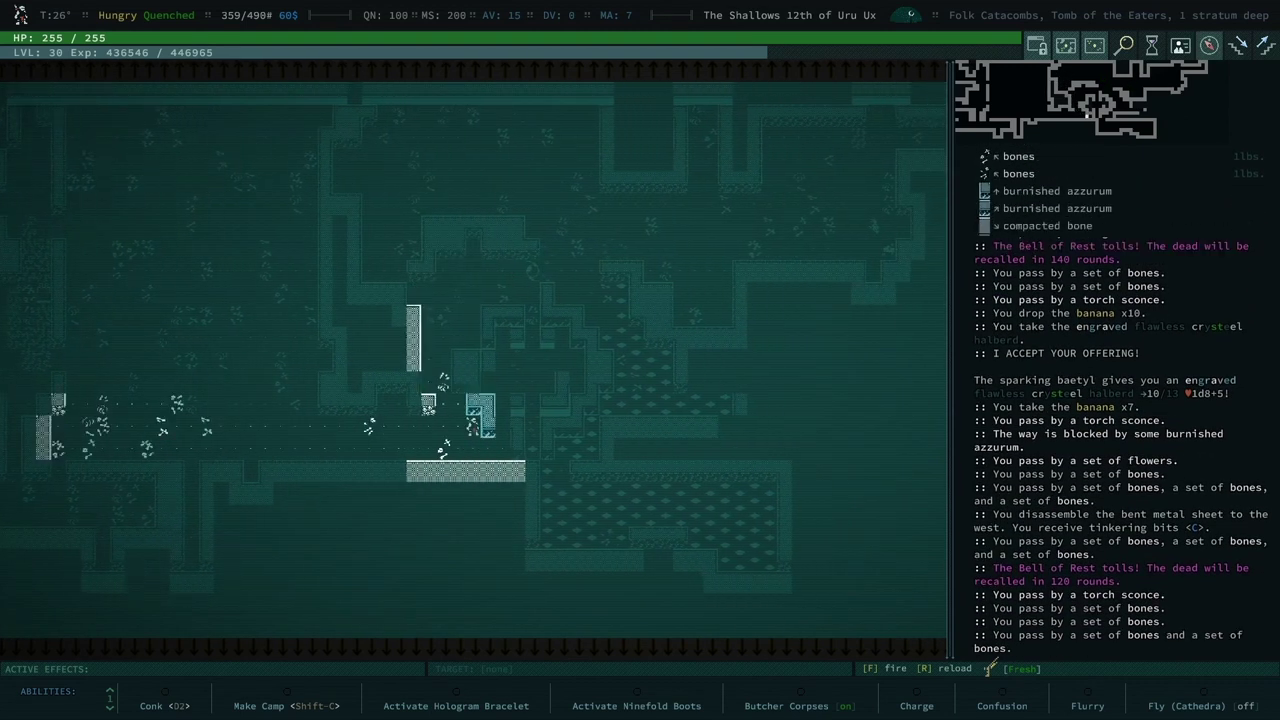
{"action": "key", "text": "Up"}
{"action": "key", "text": "Up"}
{"action": "key", "text": "Up"}
Continue east through the corridors, salvaging a burnt capacitor, and try to make camp.
{"action": "key", "text": "Down"}
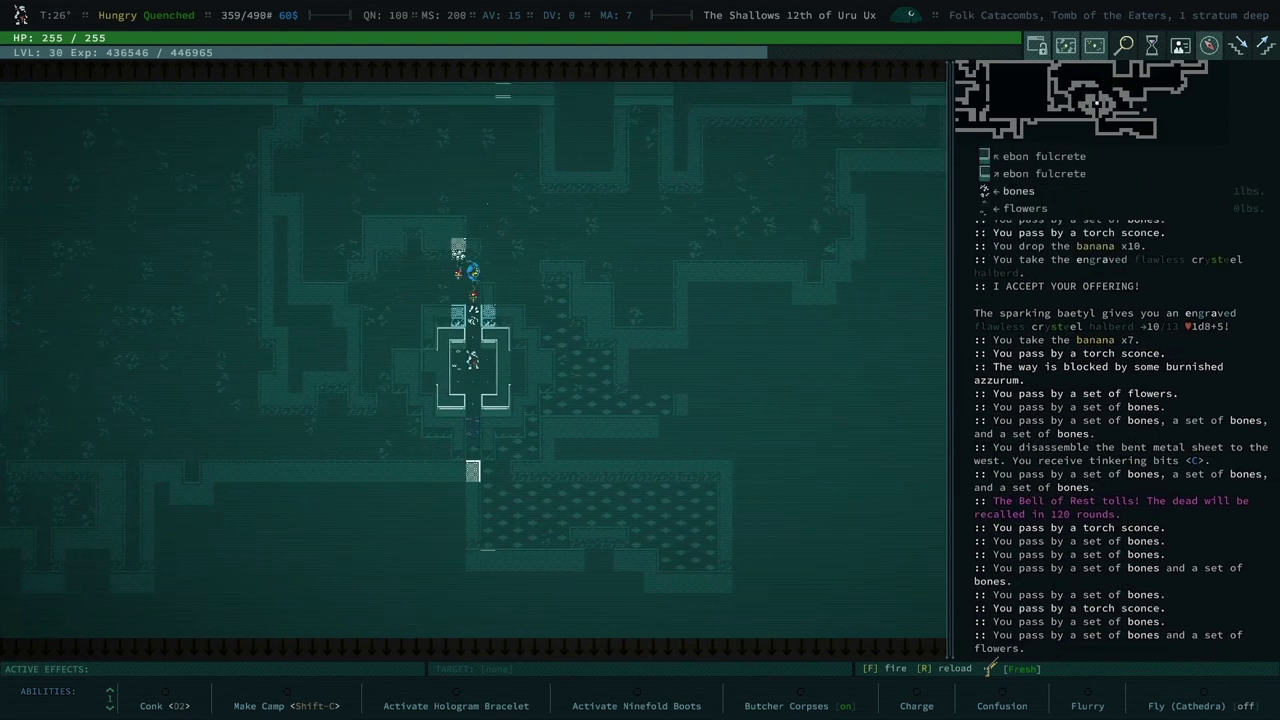
{"action": "key", "text": "Down"}
{"action": "key", "text": "Down"}
{"action": "key", "text": "Down"}
{"action": "key", "text": "Down"}
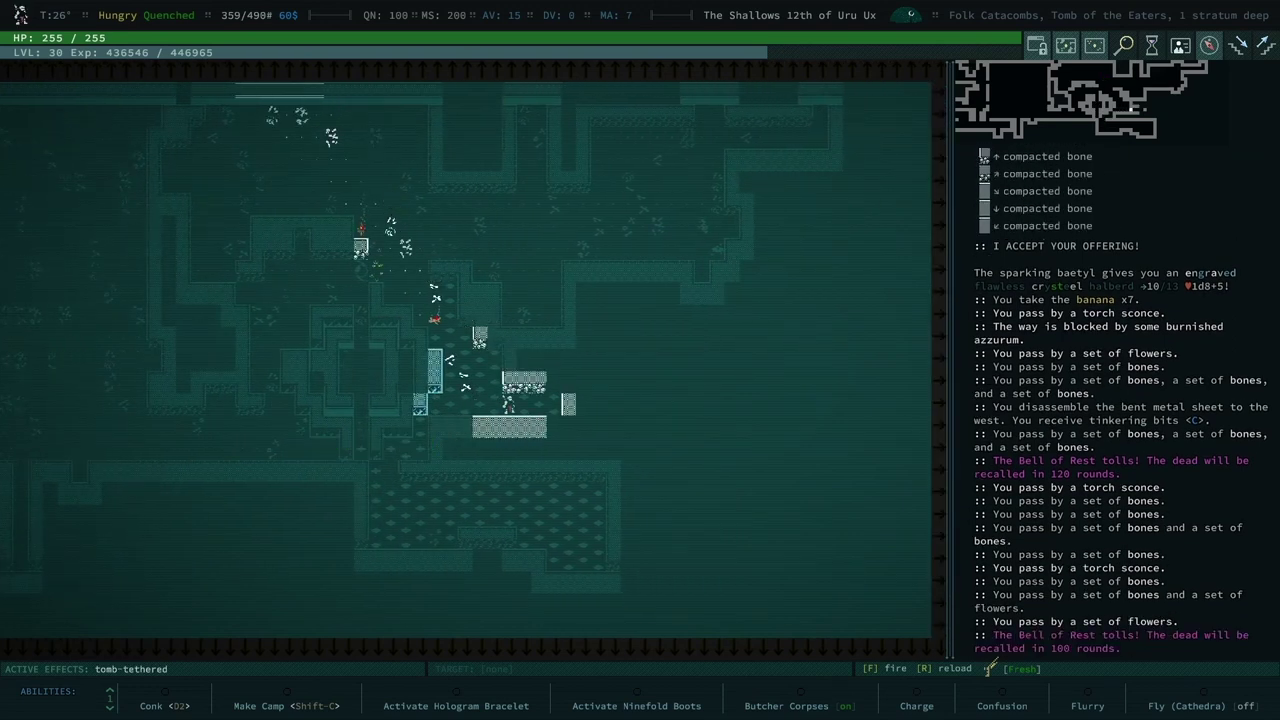
{"action": "key", "text": "Down"}
{"action": "key", "text": "Down"}
{"action": "key", "text": "Up"}
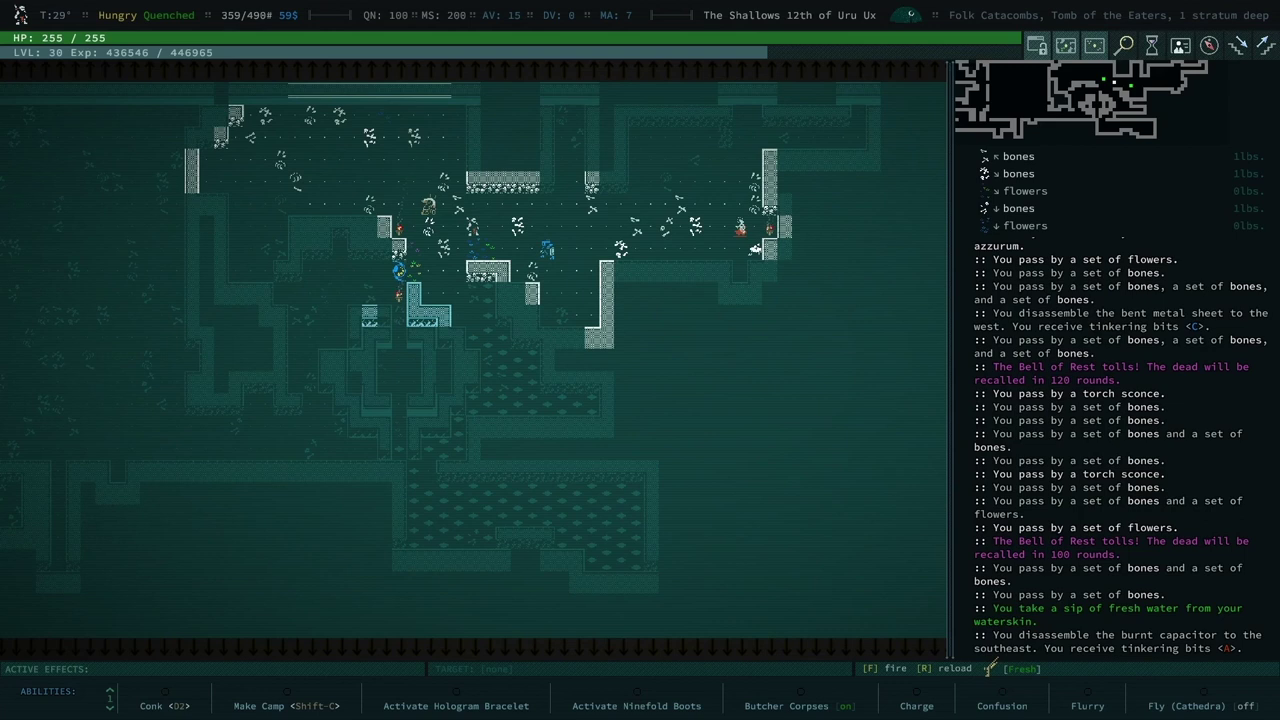
{"action": "key", "text": "Right"}
{"action": "key", "text": "Right"}
{"action": "key", "text": "Right"}
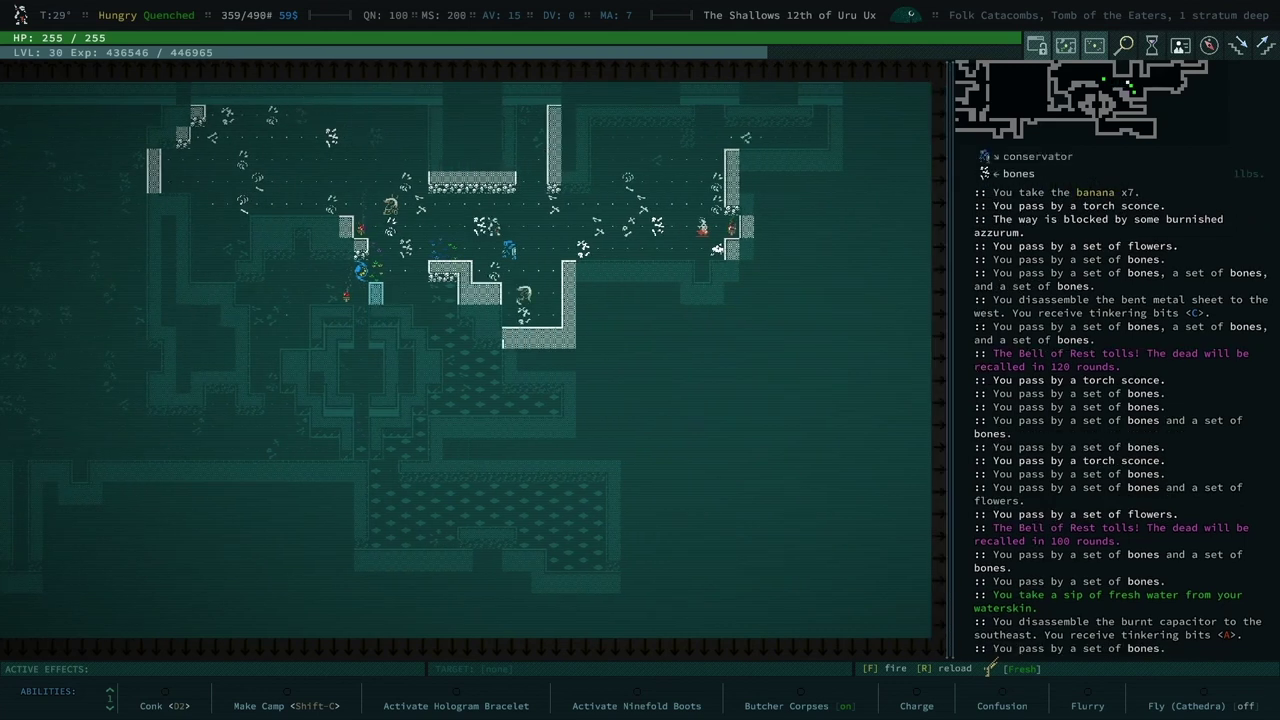
{"action": "key", "text": "Right"}
{"action": "key", "text": "Right"}
{"action": "key", "text": "Right"}
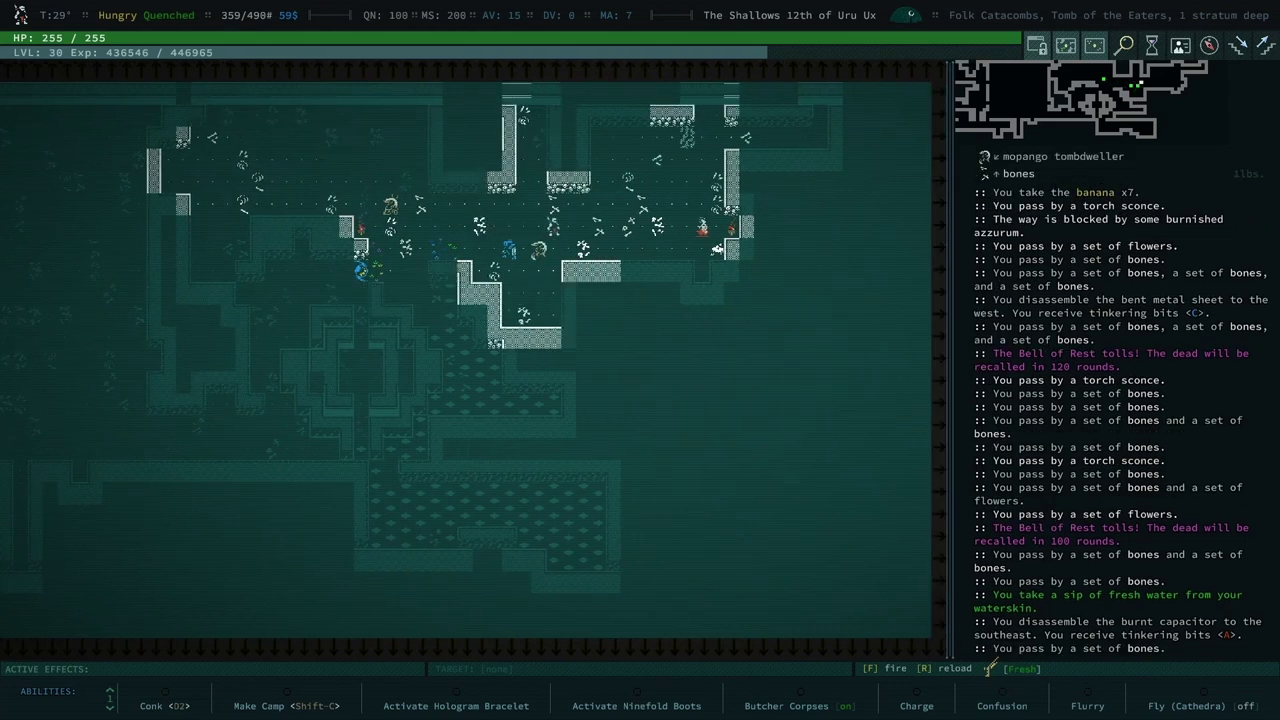
{"action": "key", "text": "Right"}
{"action": "key", "text": "Right"}
{"action": "key", "text": "Right"}
{"action": "key", "text": "Right"}
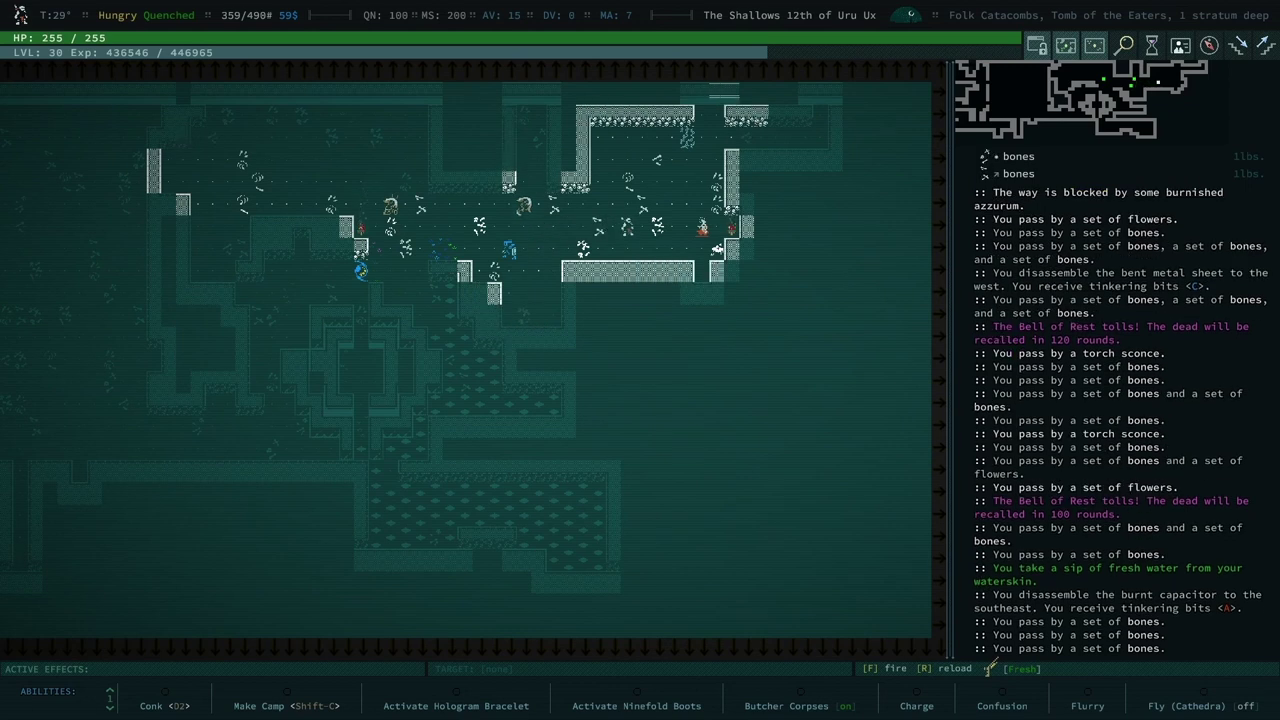
{"action": "key", "text": "shift+c"}
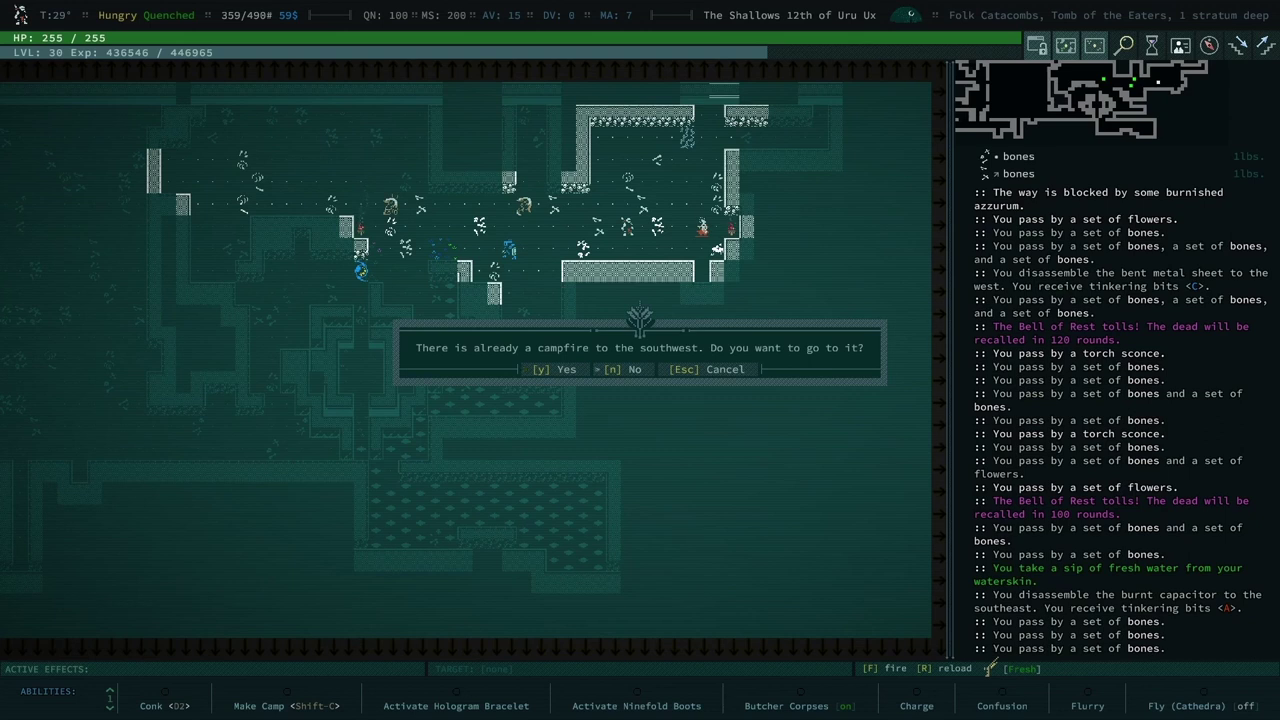
Walk to the existing campfire and preserve the fresh foods.
{"action": "key", "text": "y"}
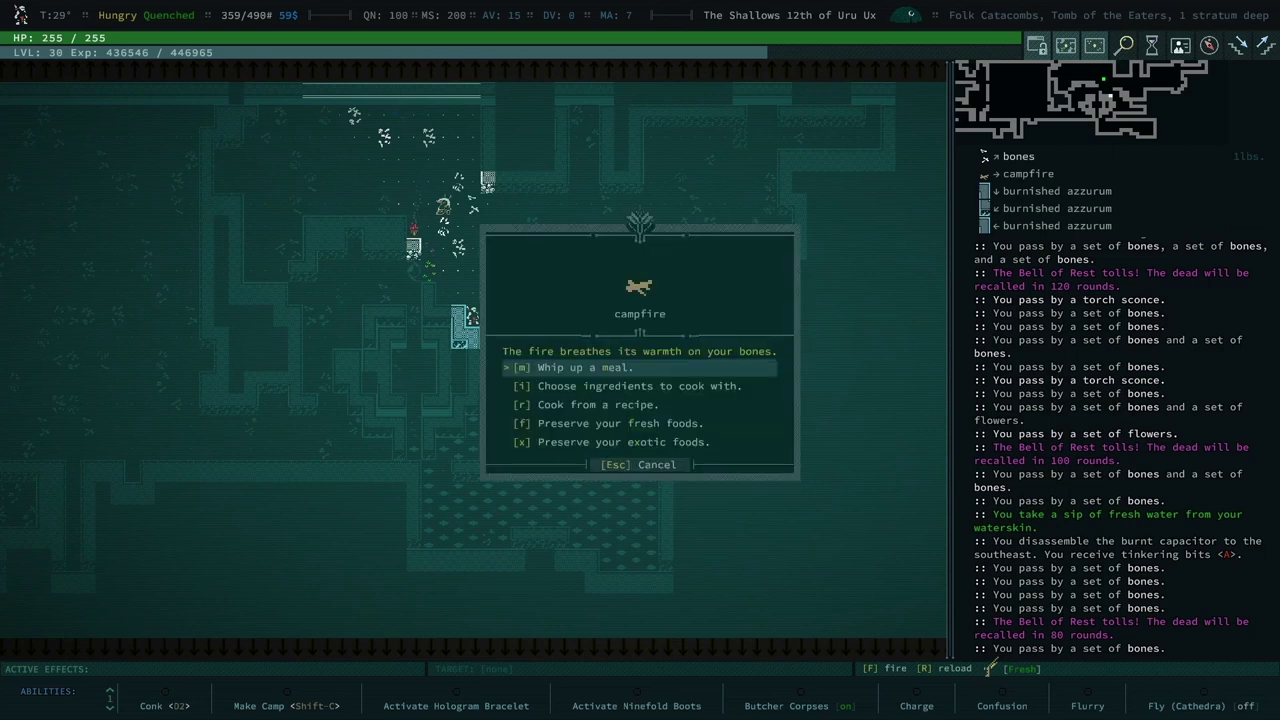
{"action": "key", "text": "Down"}
{"action": "key", "text": "Down"}
{"action": "key", "text": "Down"}
{"action": "key", "text": "Return"}
{"action": "key", "text": "space"}
{"action": "key", "text": "Down"}
Cook and eat Bvahtmahnn's Honey-Salt Aged Skulk, gaining +4 Strength, Burrowing Claws and Dig.
{"action": "key", "text": "Down"}
{"action": "key", "text": "Return"}
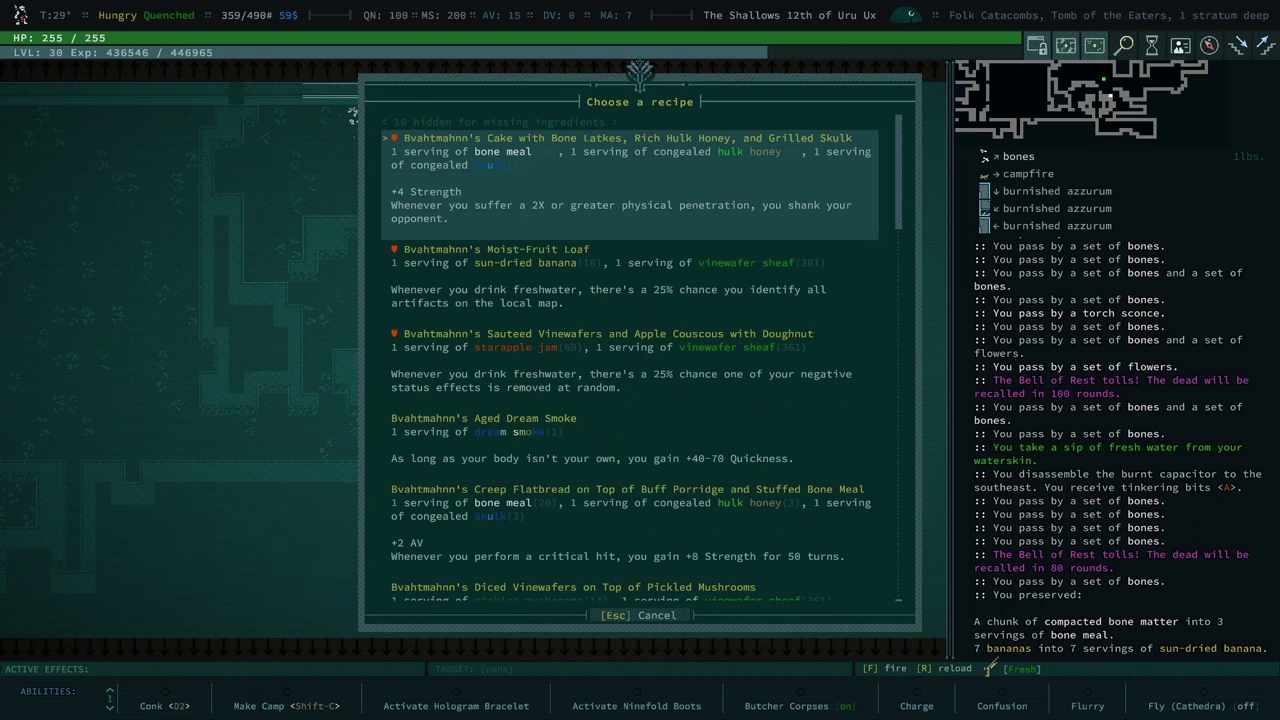
{"action": "key", "text": "Down"}
{"action": "key", "text": "Down"}
{"action": "key", "text": "Down"}
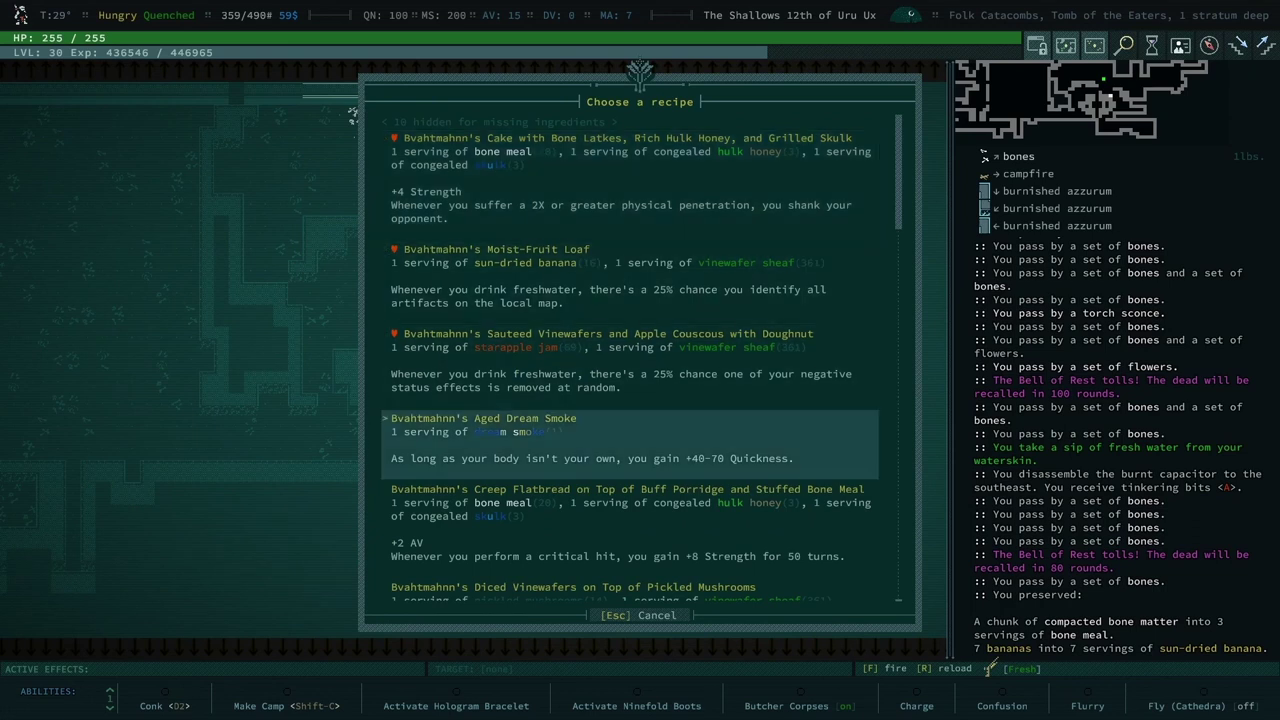
{"action": "key", "text": "Down"}
{"action": "key", "text": "Down"}
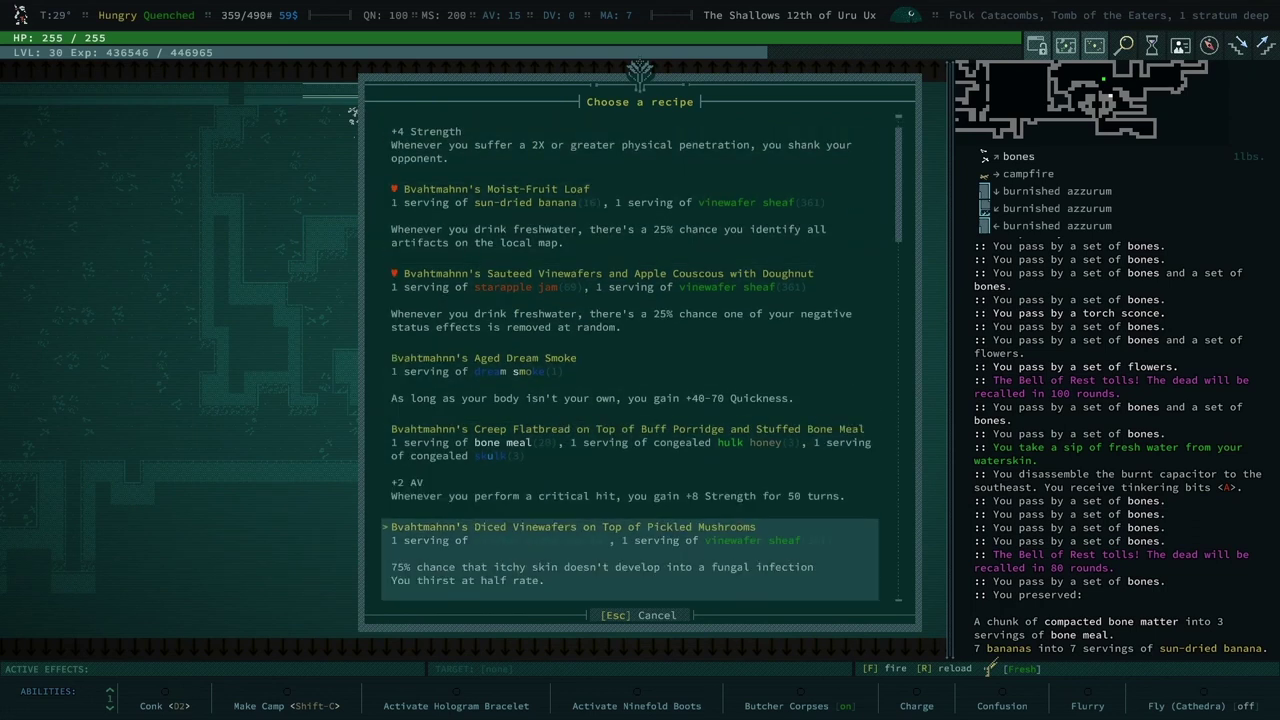
{"action": "key", "text": "Down"}
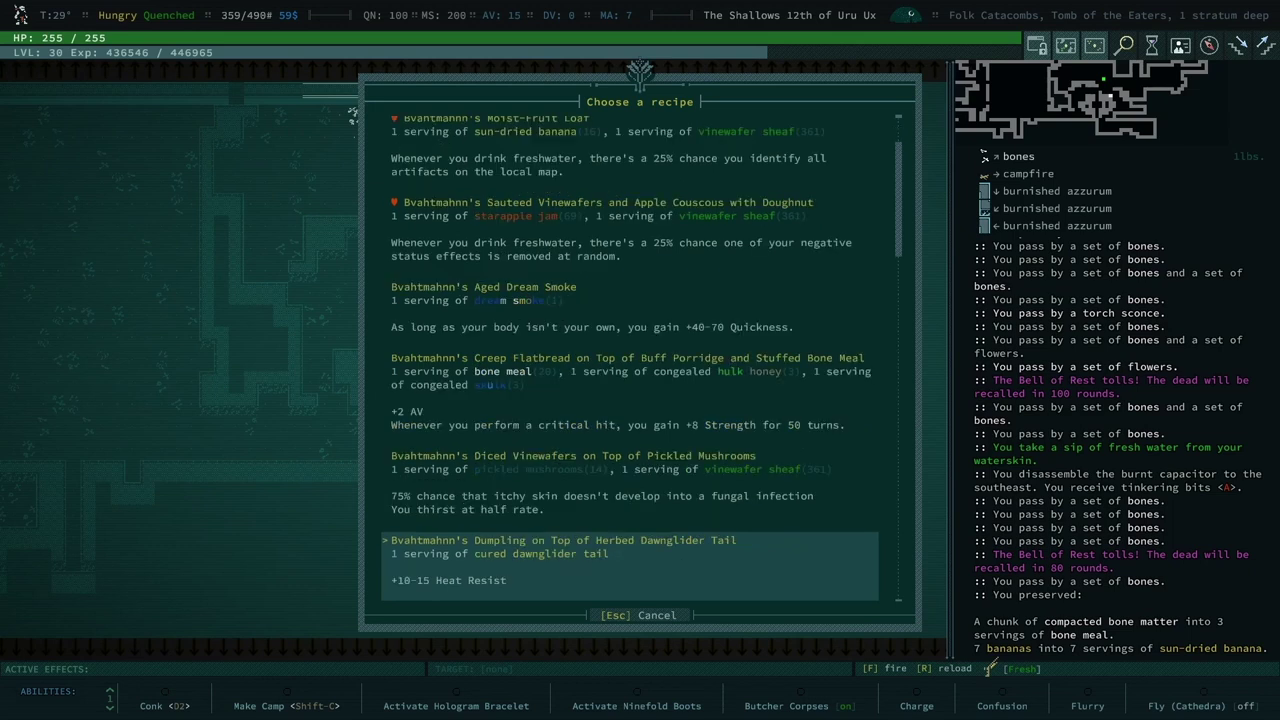
{"action": "key", "text": "Down"}
{"action": "key", "text": "Down"}
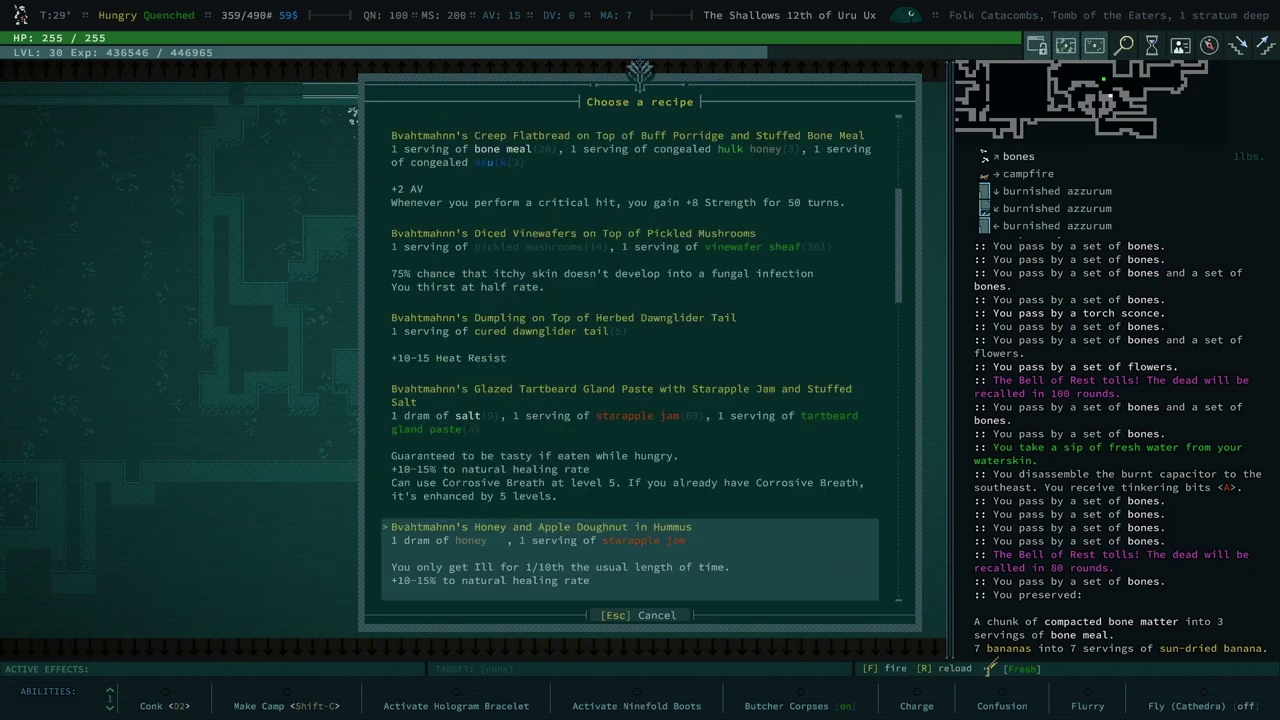
{"action": "key", "text": "Down"}
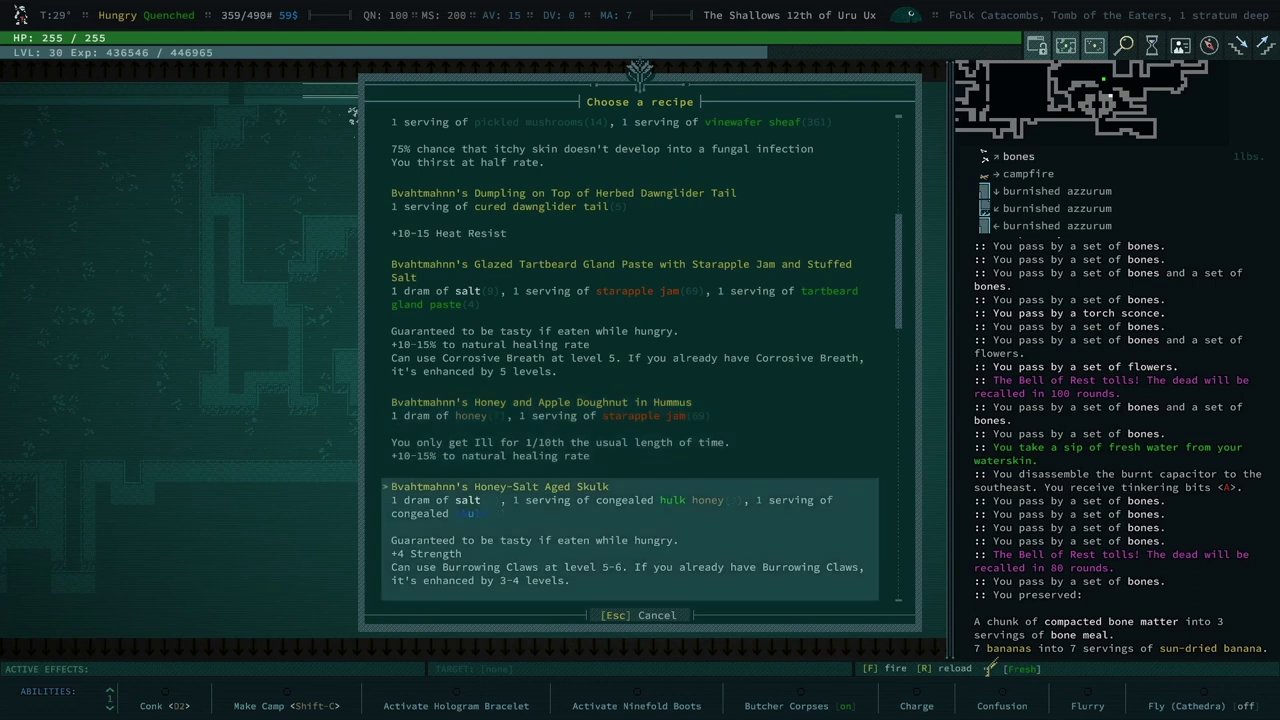
{"action": "key", "text": "Return"}
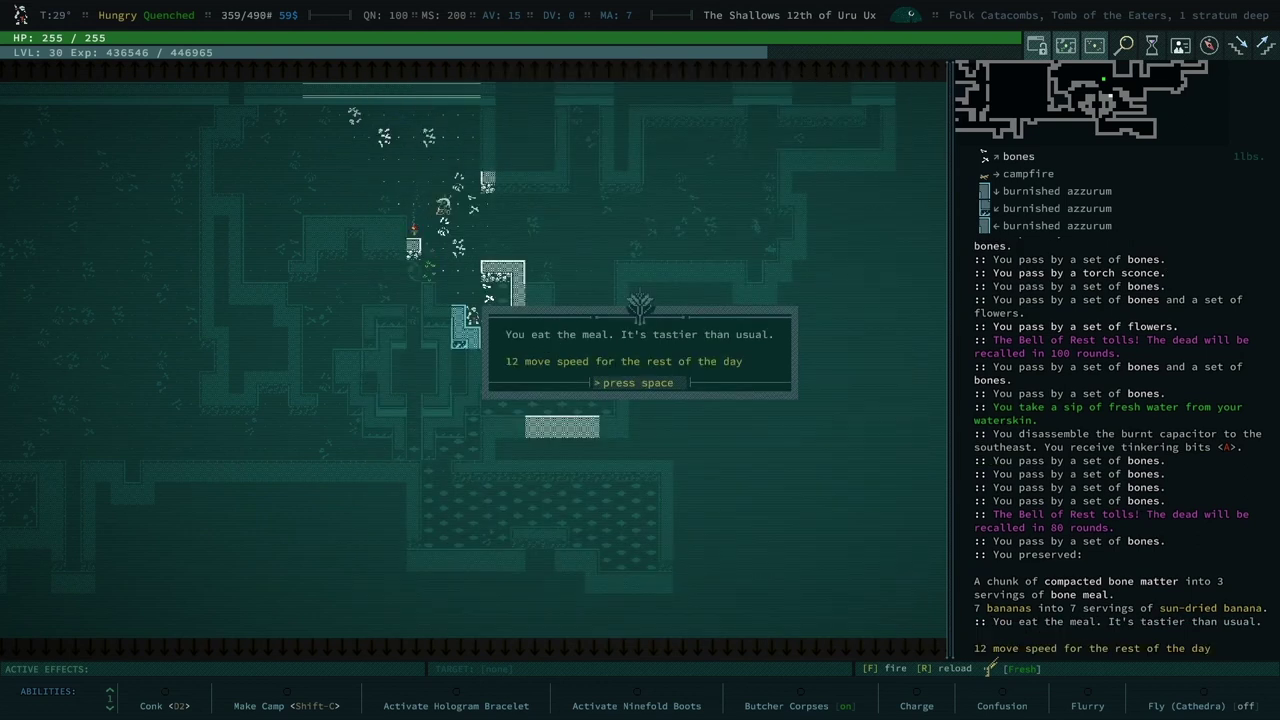
{"action": "key", "text": "space"}
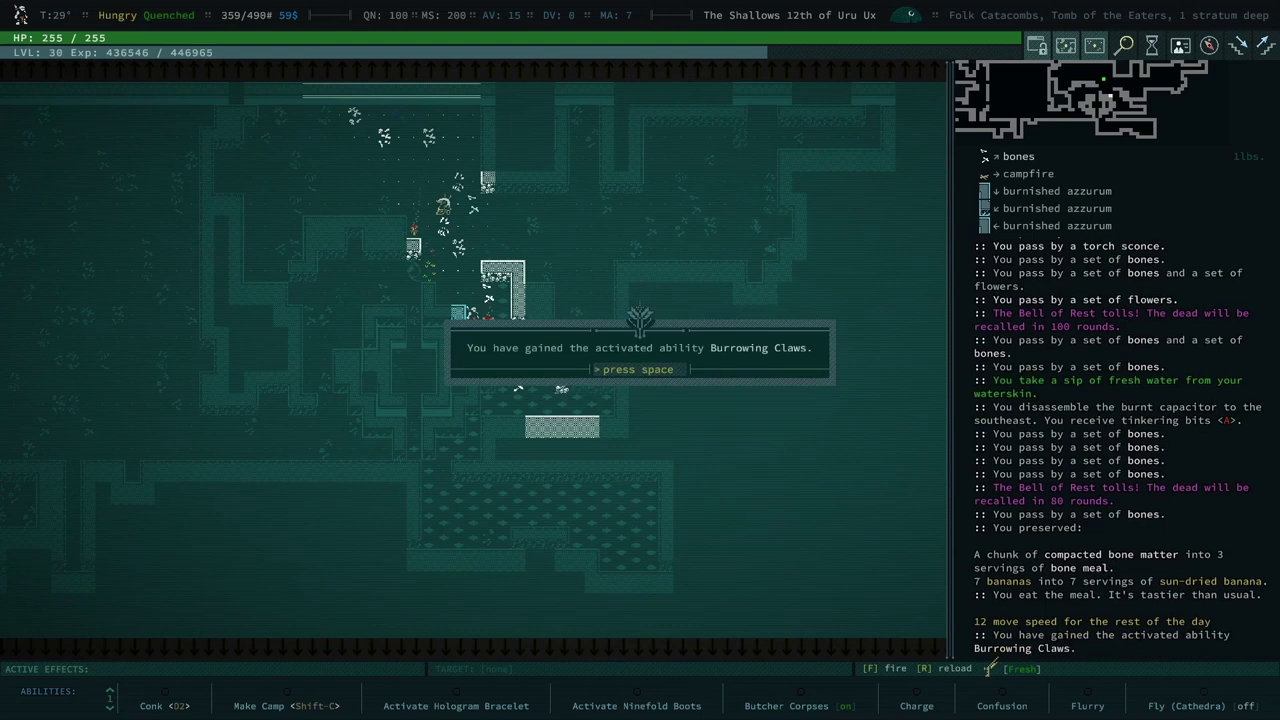
{"action": "key", "text": "space"}
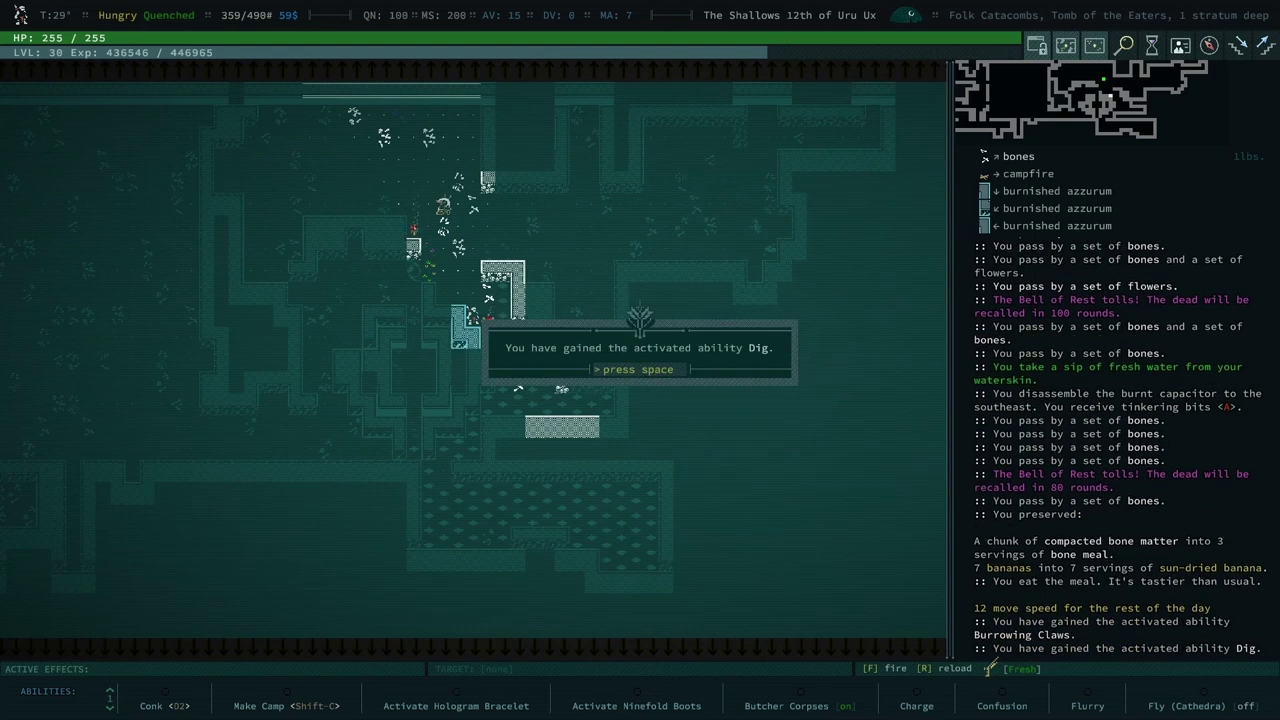
{"action": "key", "text": "space"}
{"action": "key", "text": "space"}
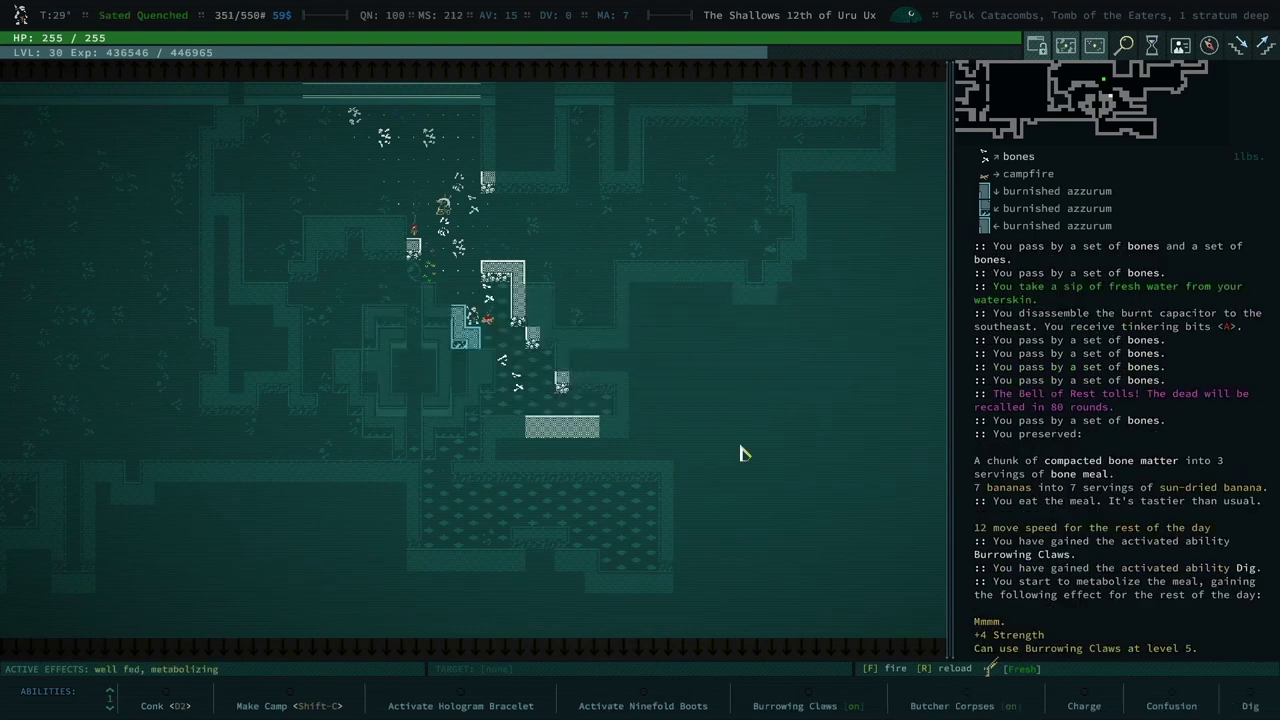
Examine the shrine to Antidokht III and record its story in the journal.
{"action": "key", "text": "Up"}
{"action": "key", "text": "Up"}
{"action": "key", "text": "Up"}
{"action": "key", "text": "Up"}
{"action": "key", "text": "Up"}
{"action": "key", "text": "Up"}
{"action": "key", "text": "Up"}
{"action": "key", "text": "Up"}
{"action": "key", "text": "Up"}
{"action": "key", "text": "l"}
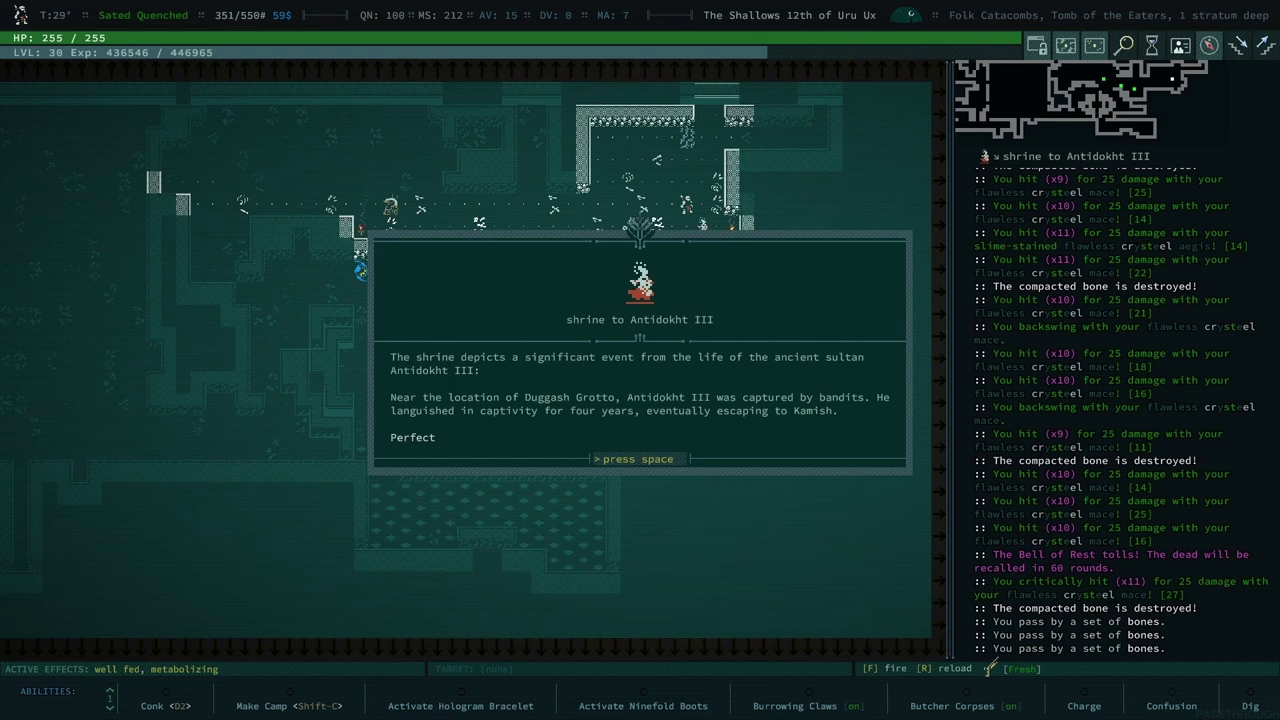
{"action": "key", "text": "space"}
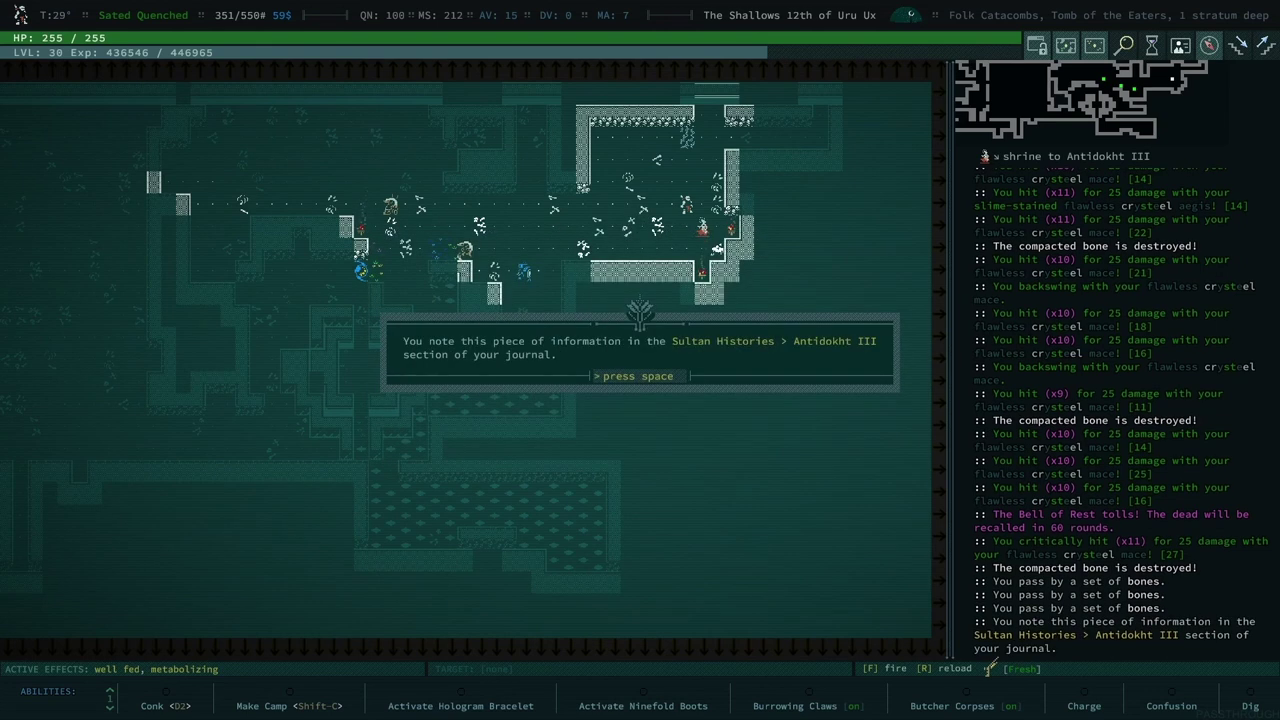
{"action": "key", "text": "space"}
Explore onward, smashing compacted bone and scavenging trash, then head south down the corridor.
{"action": "key", "text": "KP_9"}
{"action": "key", "text": "KP_6"}
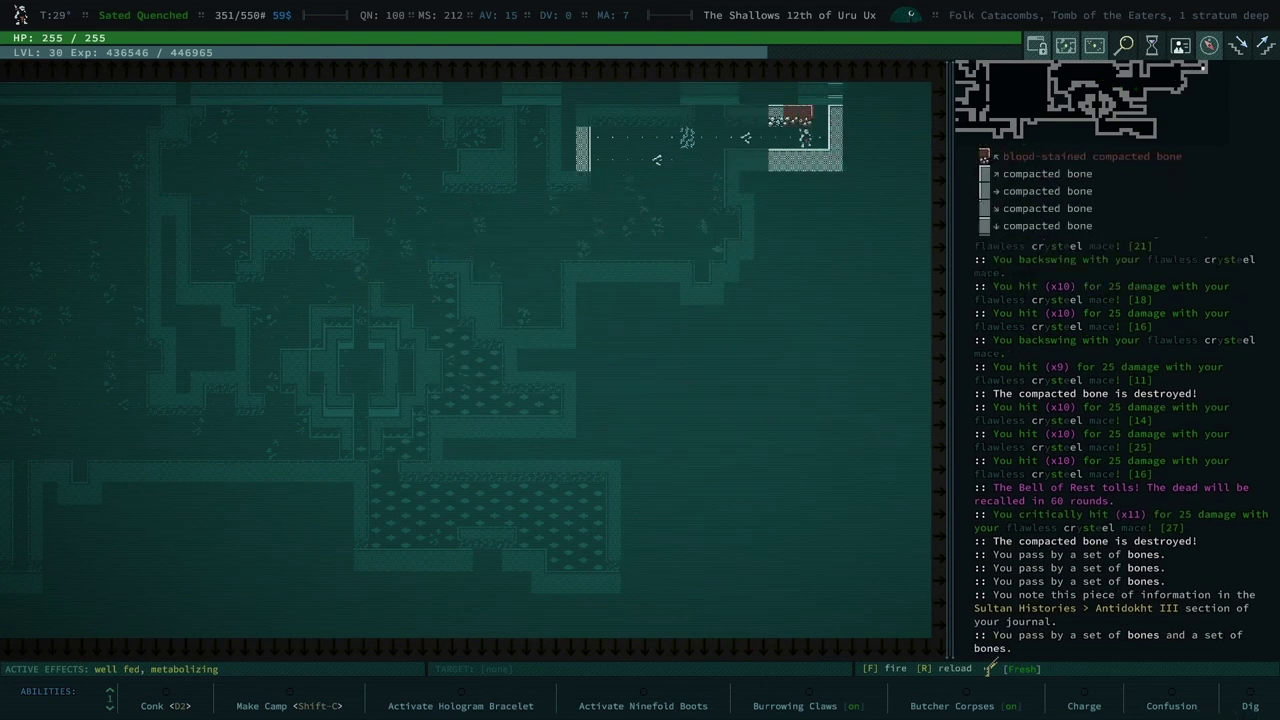
{"action": "key", "text": "KP_6"}
{"action": "key", "text": "KP_6"}
{"action": "key", "text": "KP_6"}
{"action": "key", "text": "KP_3"}
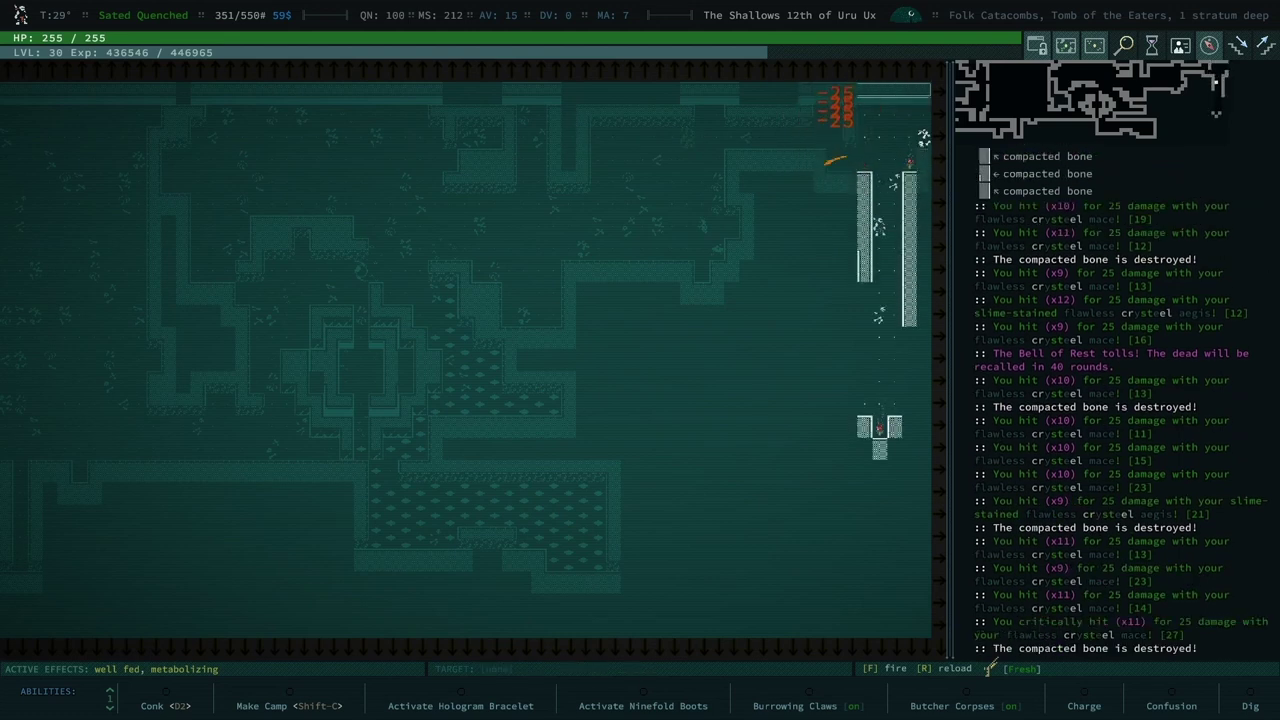
{"action": "key", "text": "KP_2"}
{"action": "key", "text": "KP_1"}
{"action": "key", "text": "KP_1"}
{"action": "key", "text": "KP_2"}
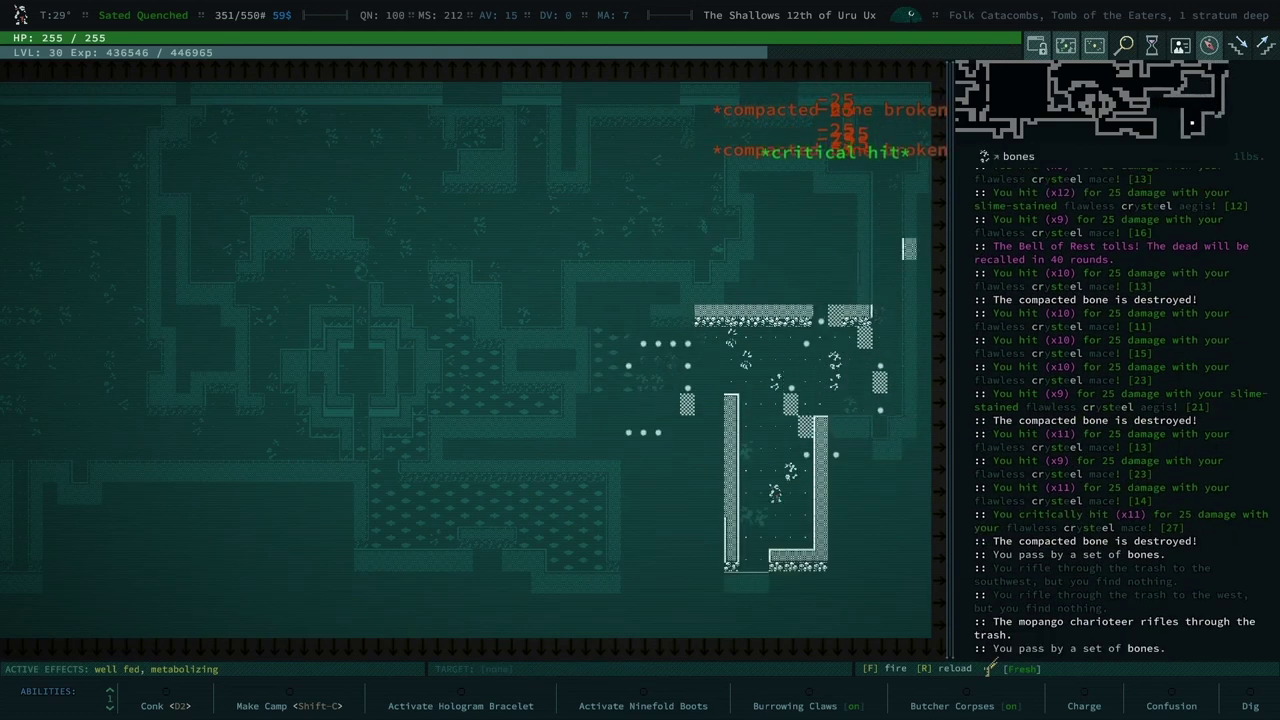
{"action": "key", "text": "KP_2"}
{"action": "key", "text": "KP_2"}
{"action": "key", "text": "KP_2"}
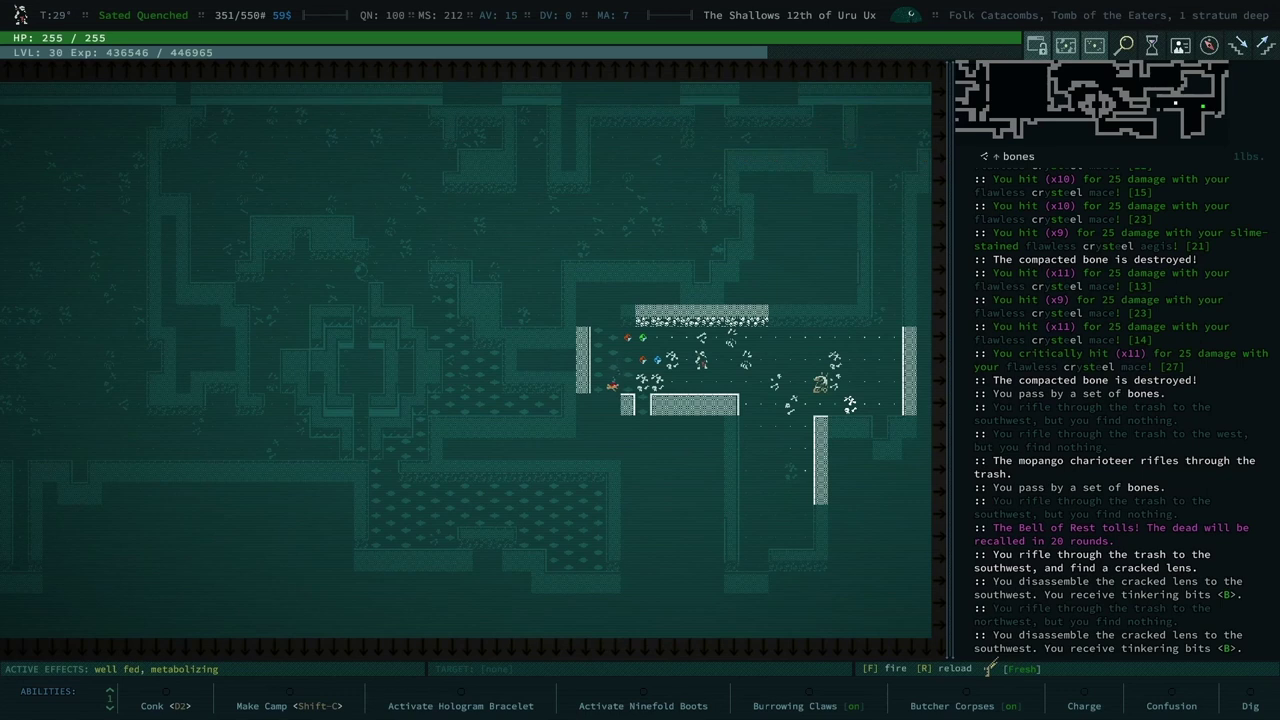
{"action": "key", "text": "KP_4"}
{"action": "key", "text": "KP_4"}
{"action": "key", "text": "KP_4"}
{"action": "key", "text": "KP_4"}
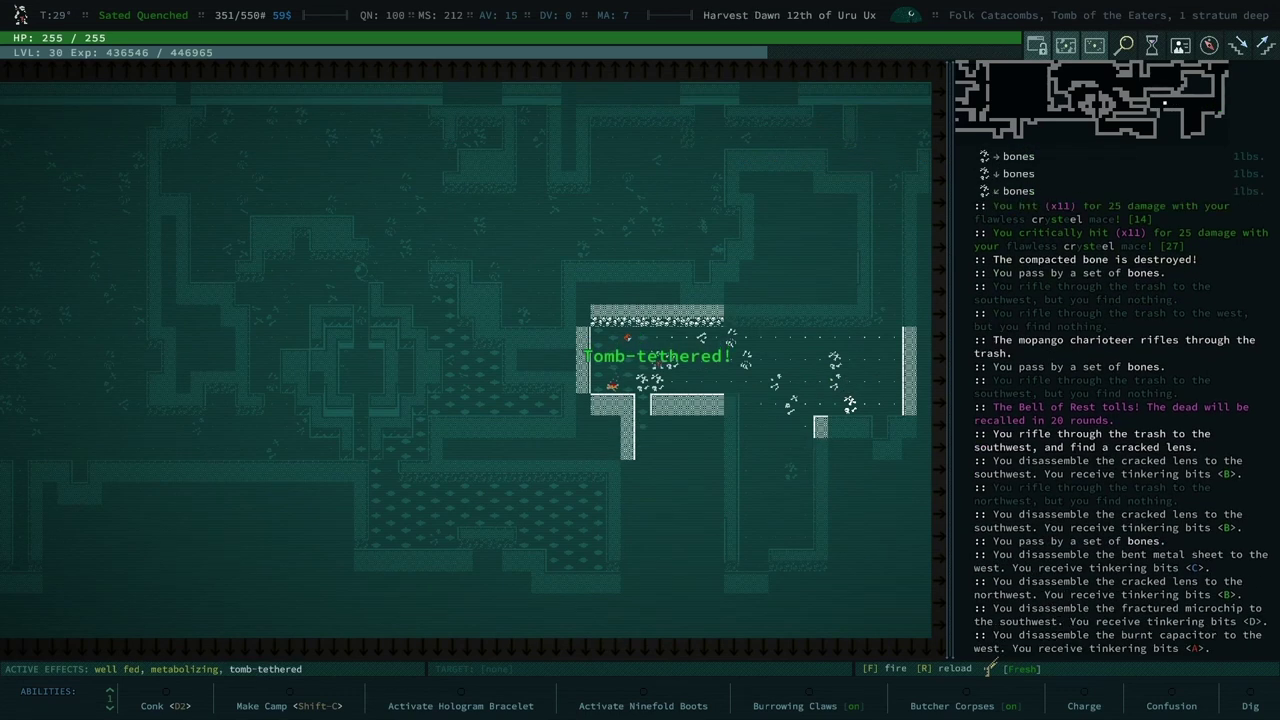
{"action": "key", "text": "KP_2"}
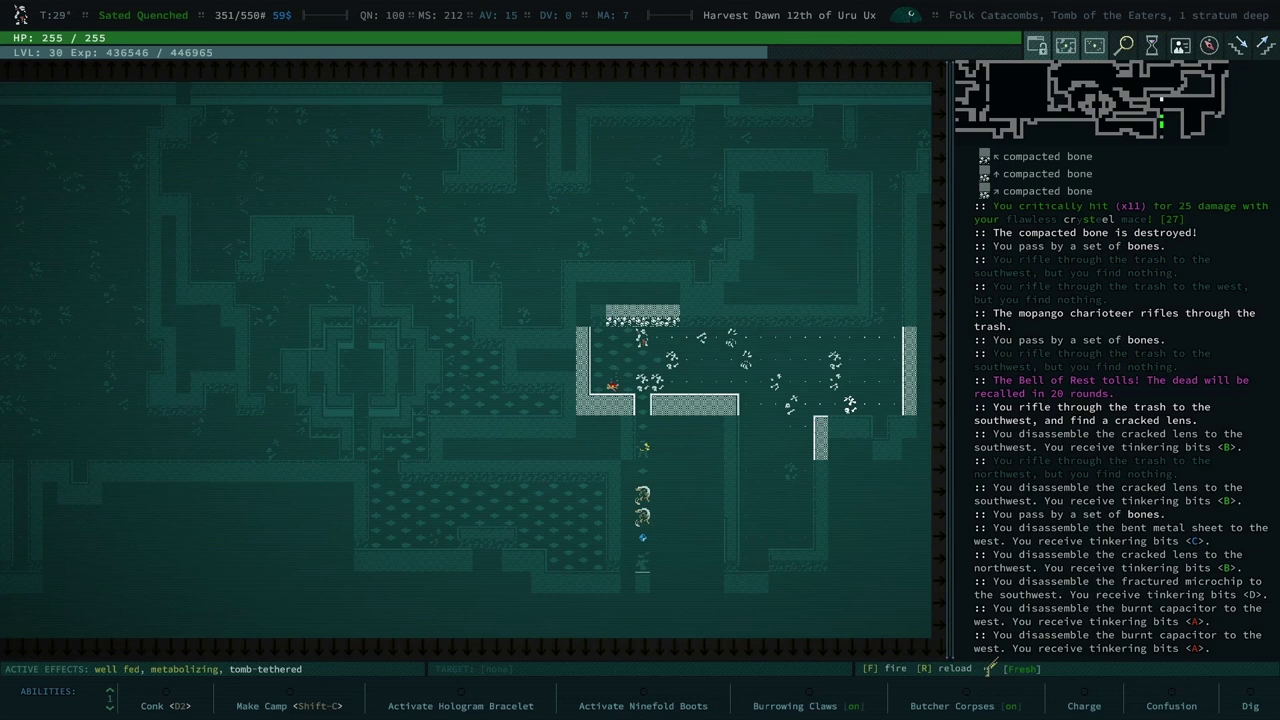
{"action": "key", "text": "KP_2"}
{"action": "key", "text": "KP_2"}
{"action": "key", "text": "KP_2"}
{"action": "key", "text": "KP_2"}
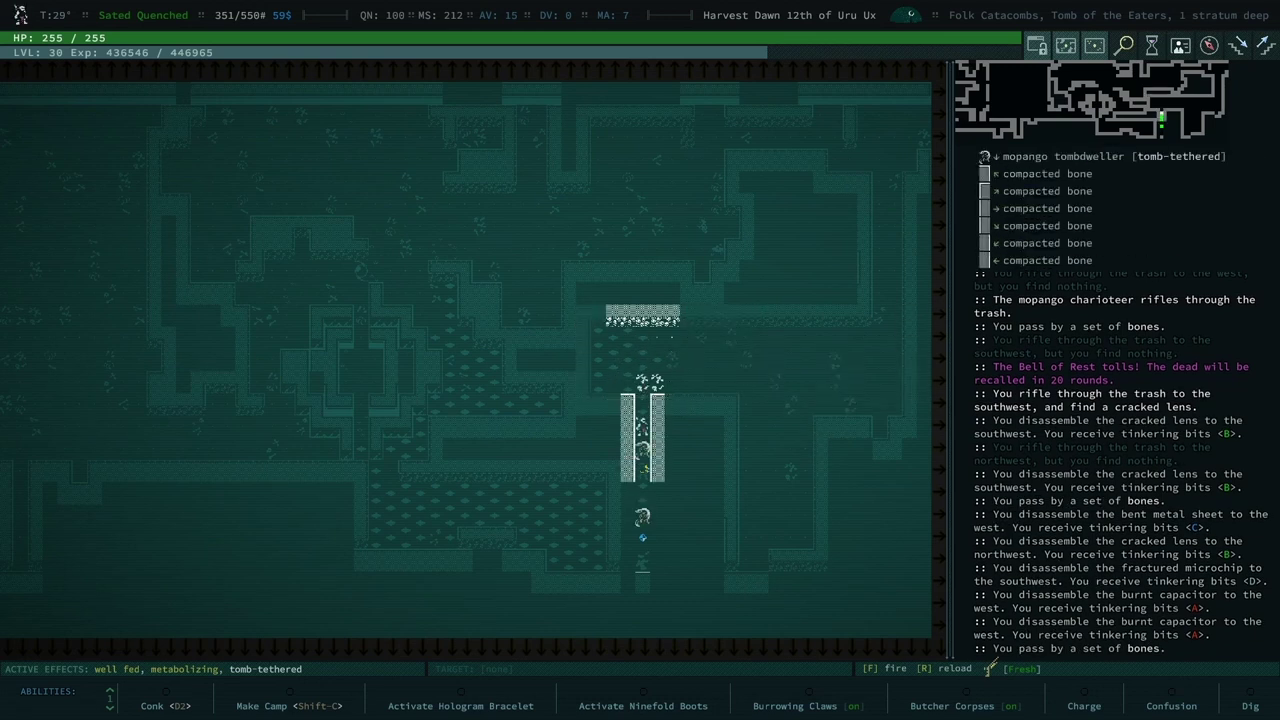
{"action": "key", "text": "KP_2"}
{"action": "key", "text": "KP_2"}
{"action": "key", "text": "KP_2"}
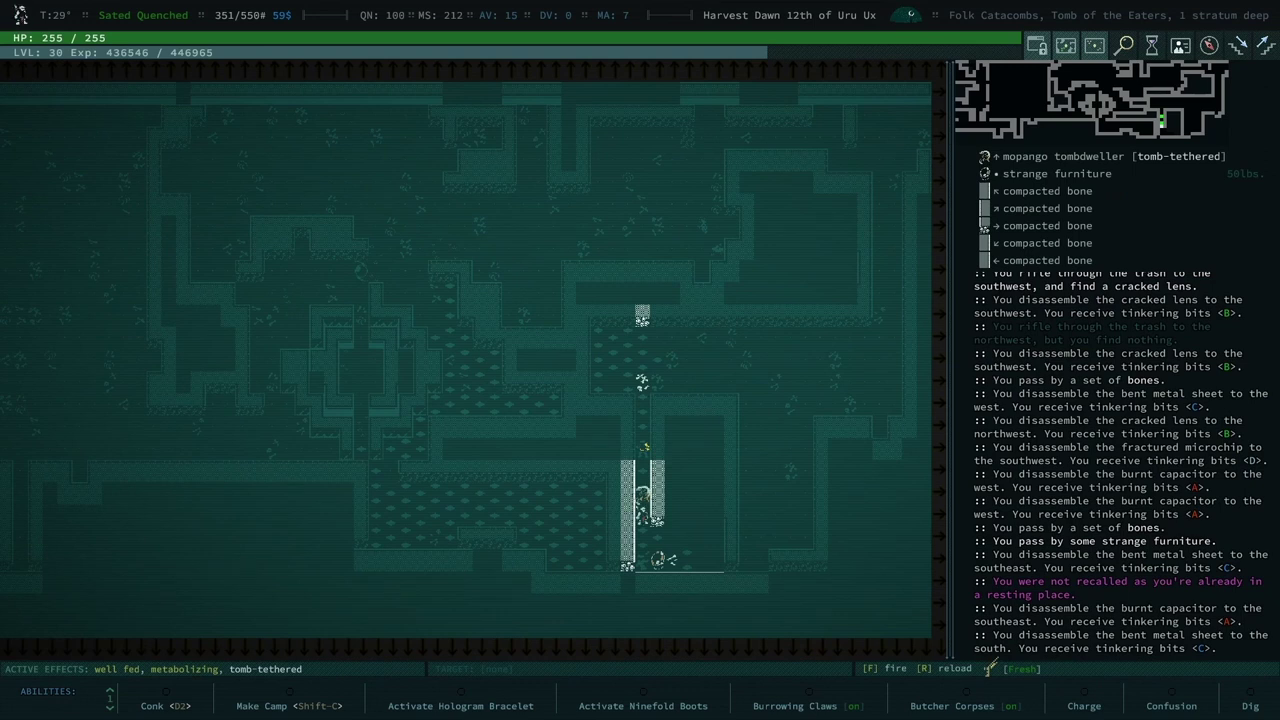
Explore the small southern rooms, then cross the northern room eastward.
{"action": "key", "text": "KP_3"}
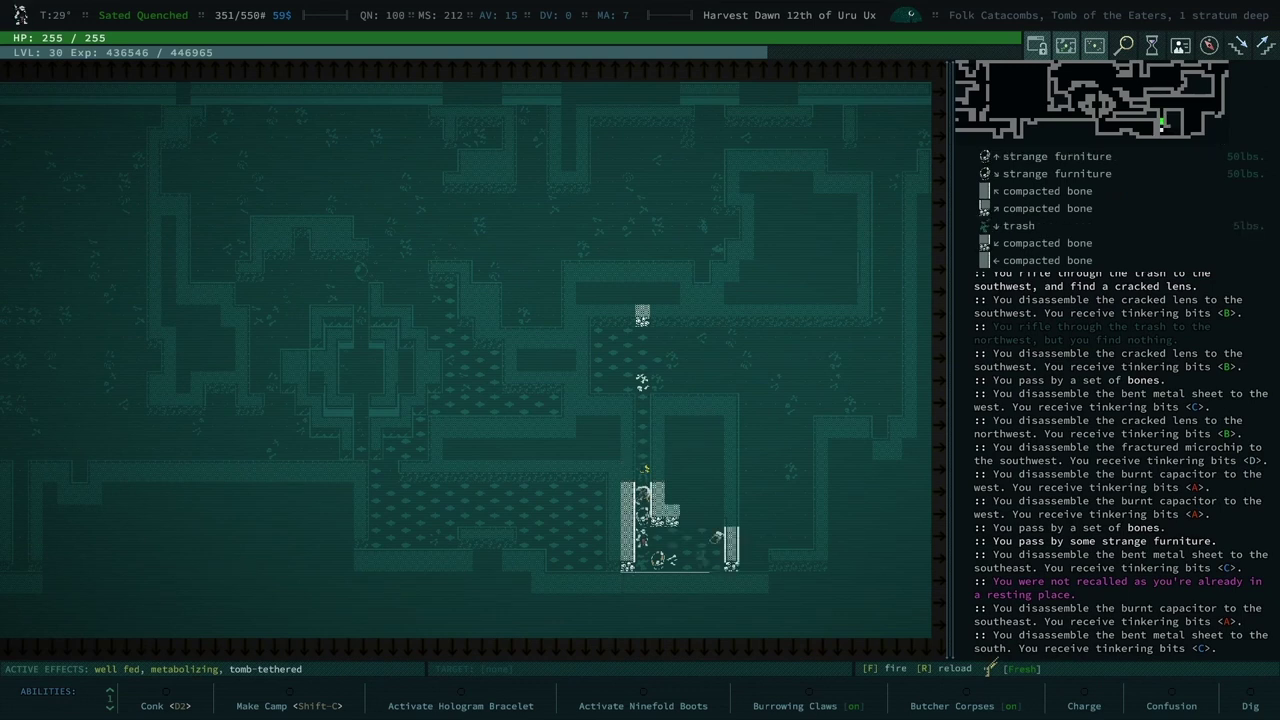
{"action": "key", "text": "KP_3"}
{"action": "key", "text": "KP_3"}
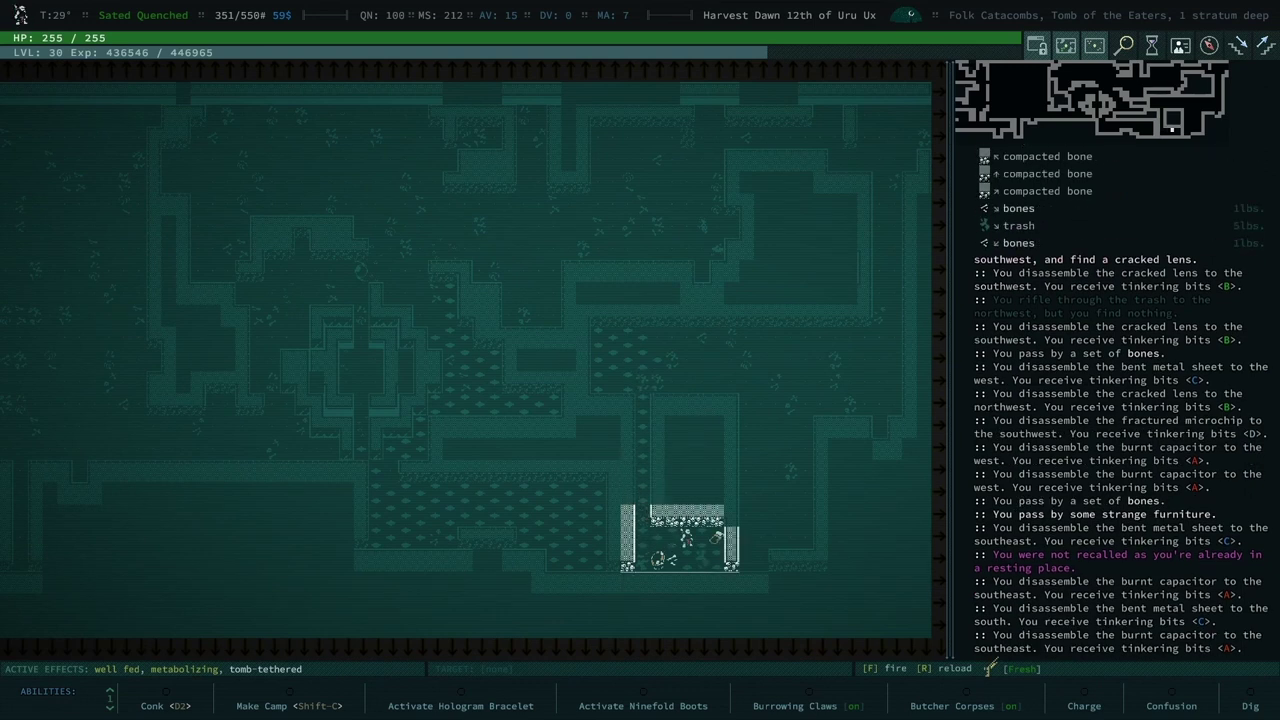
{"action": "key", "text": "KP_8"}
{"action": "key", "text": "KP_8"}
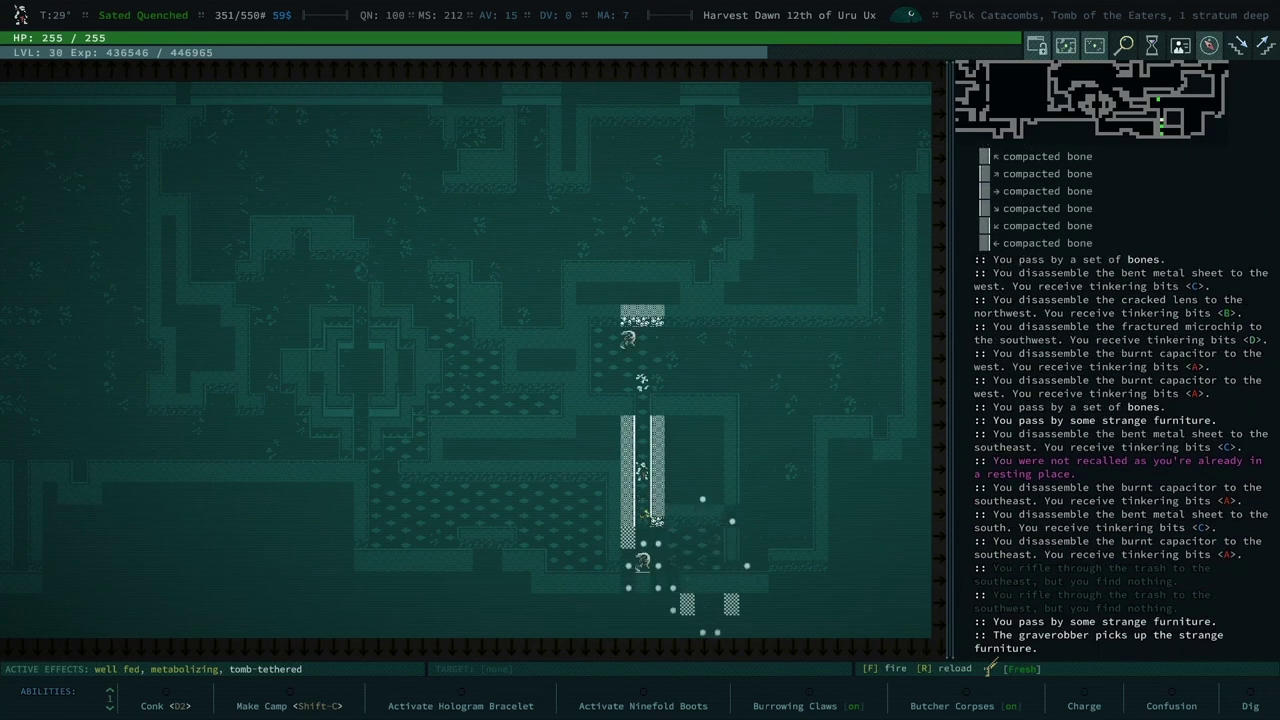
{"action": "key", "text": "KP_8"}
{"action": "key", "text": "KP_8"}
{"action": "key", "text": "KP_6"}
{"action": "key", "text": "KP_6"}
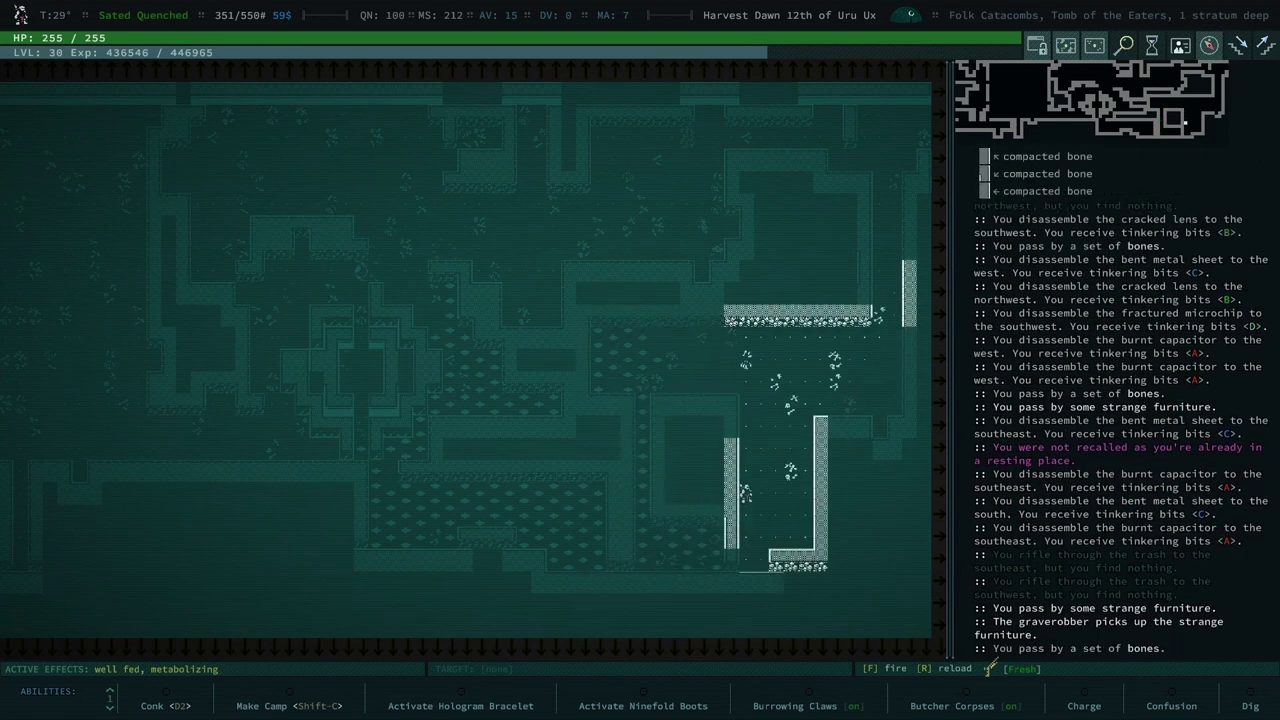
{"action": "key", "text": "KP_6"}
{"action": "key", "text": "KP_6"}
{"action": "key", "text": "KP_6"}
{"action": "key", "text": "KP_6"}
Smash through compacted bone walls while exploring west across the level.
{"action": "key", "text": "KP_9"}
{"action": "key", "text": "KP_9"}
{"action": "key", "text": "KP_8"}
{"action": "key", "text": "KP_8"}
{"action": "key", "text": "KP_8"}
{"action": "key", "text": "KP_8"}
{"action": "key", "text": "KP_7"}
{"action": "key", "text": "KP_7"}
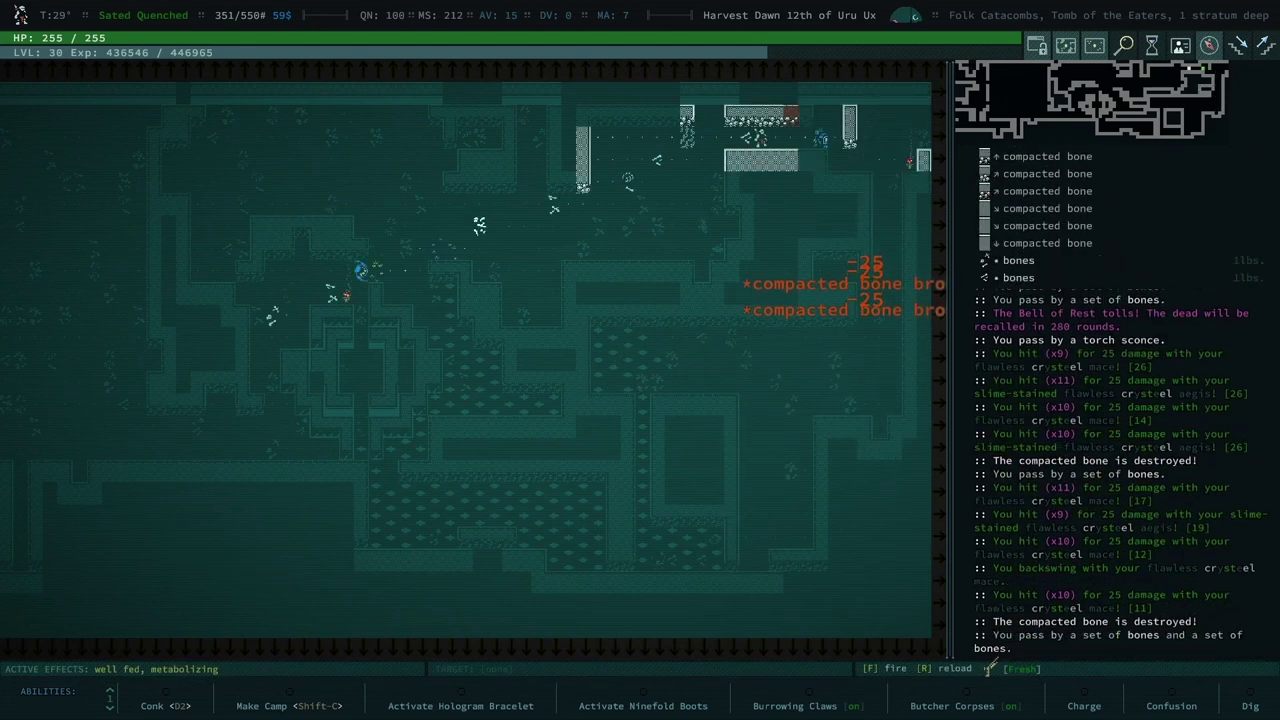
{"action": "key", "text": "KP_7"}
{"action": "key", "text": "KP_4"}
{"action": "key", "text": "KP_7"}
{"action": "key", "text": "KP_8"}
{"action": "key", "text": "KP_8"}
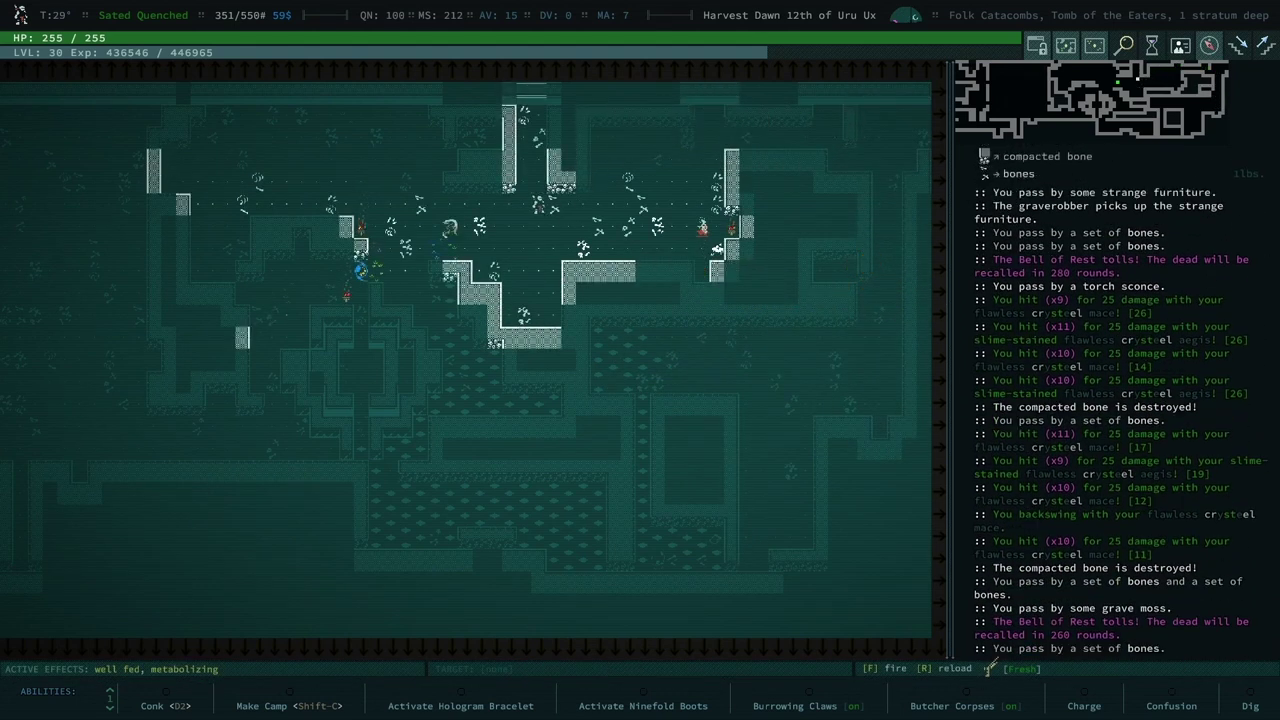
{"action": "key", "text": "KP_7"}
{"action": "key", "text": "KP_7"}
{"action": "key", "text": "KP_4"}
{"action": "key", "text": "KP_4"}
{"action": "key", "text": "KP_4"}
{"action": "key", "text": "KP_4"}
{"action": "key", "text": "KP_4"}
{"action": "key", "text": "KP_4"}
{"action": "key", "text": "KP_4"}
{"action": "key", "text": "KP_4"}
{"action": "key", "text": "KP_4"}
{"action": "key", "text": "KP_4"}
{"action": "key", "text": "KP_4"}
{"action": "key", "text": "KP_4"}
{"action": "key", "text": "KP_4"}
{"action": "key", "text": "KP_4"}
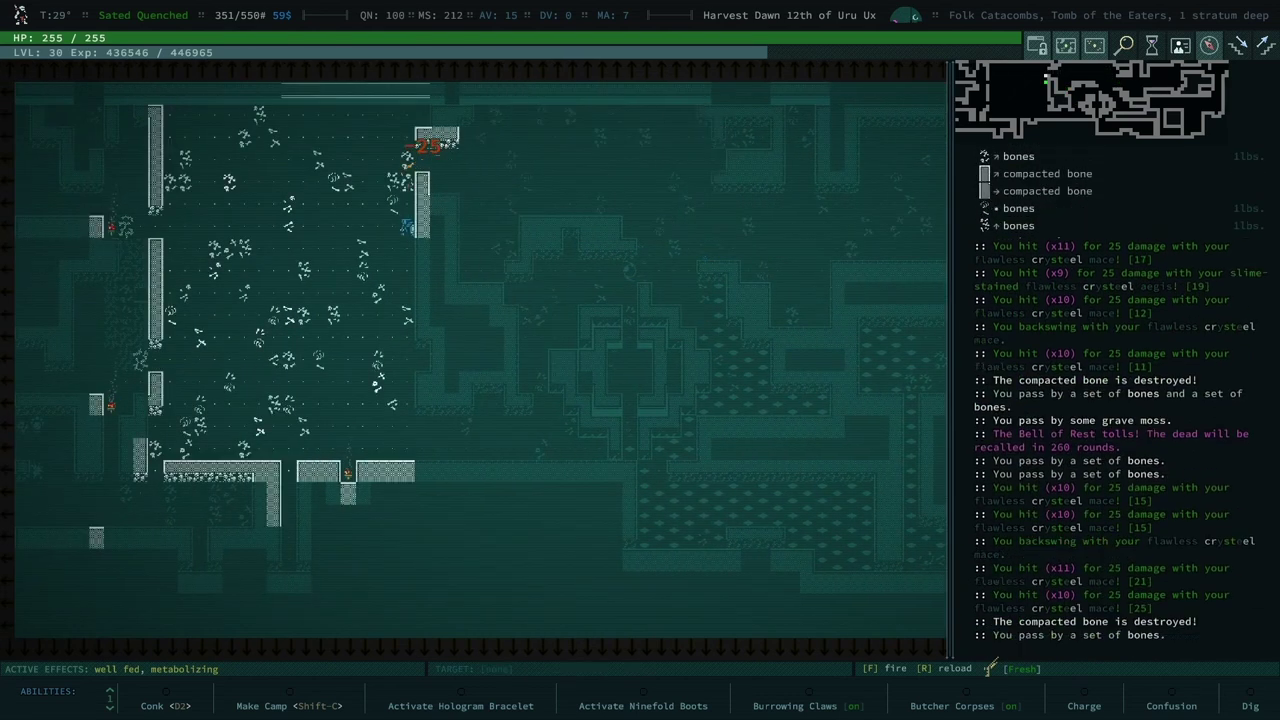
{"action": "key", "text": "KP_4"}
{"action": "key", "text": "KP_4"}
{"action": "key", "text": "KP_4"}
{"action": "key", "text": "KP_4"}
{"action": "key", "text": "KP_4"}
{"action": "key", "text": "KP_4"}
{"action": "key", "text": "KP_4"}
{"action": "key", "text": "KP_4"}
{"action": "key", "text": "KP_4"}
{"action": "key", "text": "KP_4"}
{"action": "key", "text": "KP_4"}
{"action": "key", "text": "KP_4"}
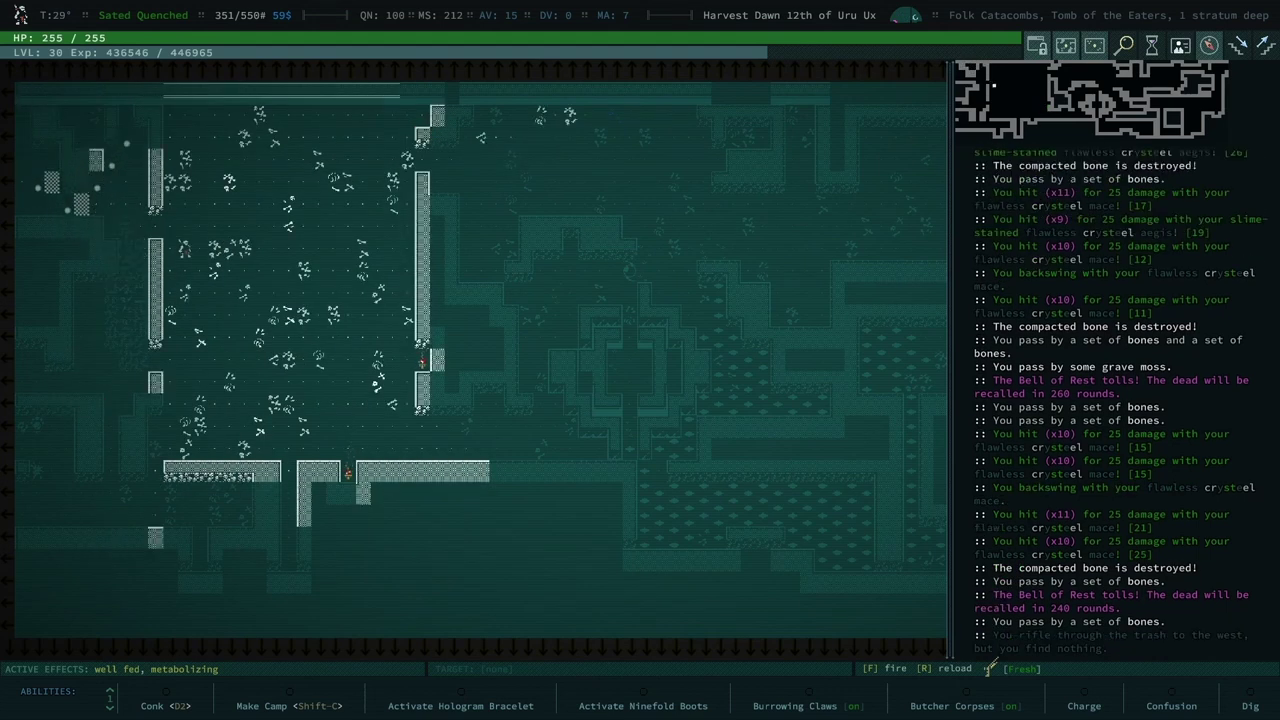
{"action": "key", "text": "KP_4"}
{"action": "key", "text": "KP_4"}
{"action": "key", "text": "KP_2"}
{"action": "key", "text": "KP_2"}
{"action": "key", "text": "KP_2"}
{"action": "key", "text": "KP_2"}
{"action": "key", "text": "KP_2"}
{"action": "key", "text": "KP_2"}
{"action": "key", "text": "KP_2"}
{"action": "key", "text": "KP_2"}
Auto-explore until nothing unexplored remains and dismiss the notice.
{"action": "key", "text": "KP_6"}
{"action": "key", "text": "KP_0"}
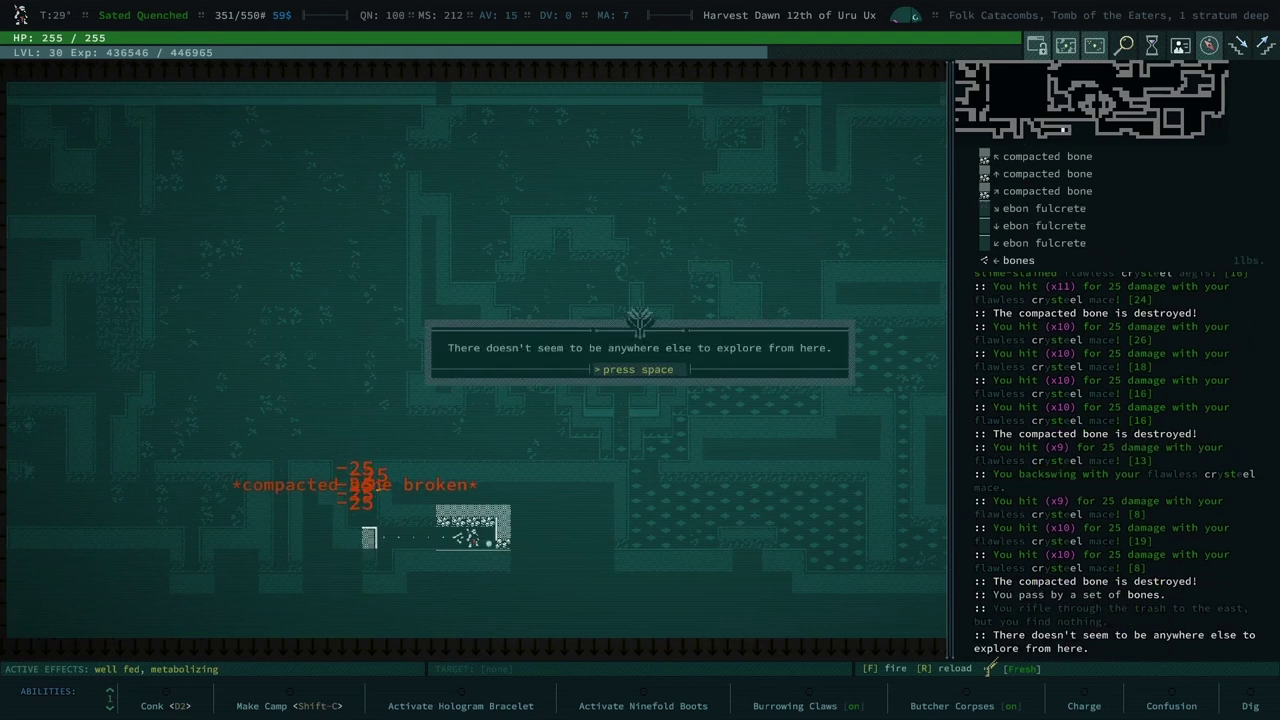
{"action": "key", "text": "space"}
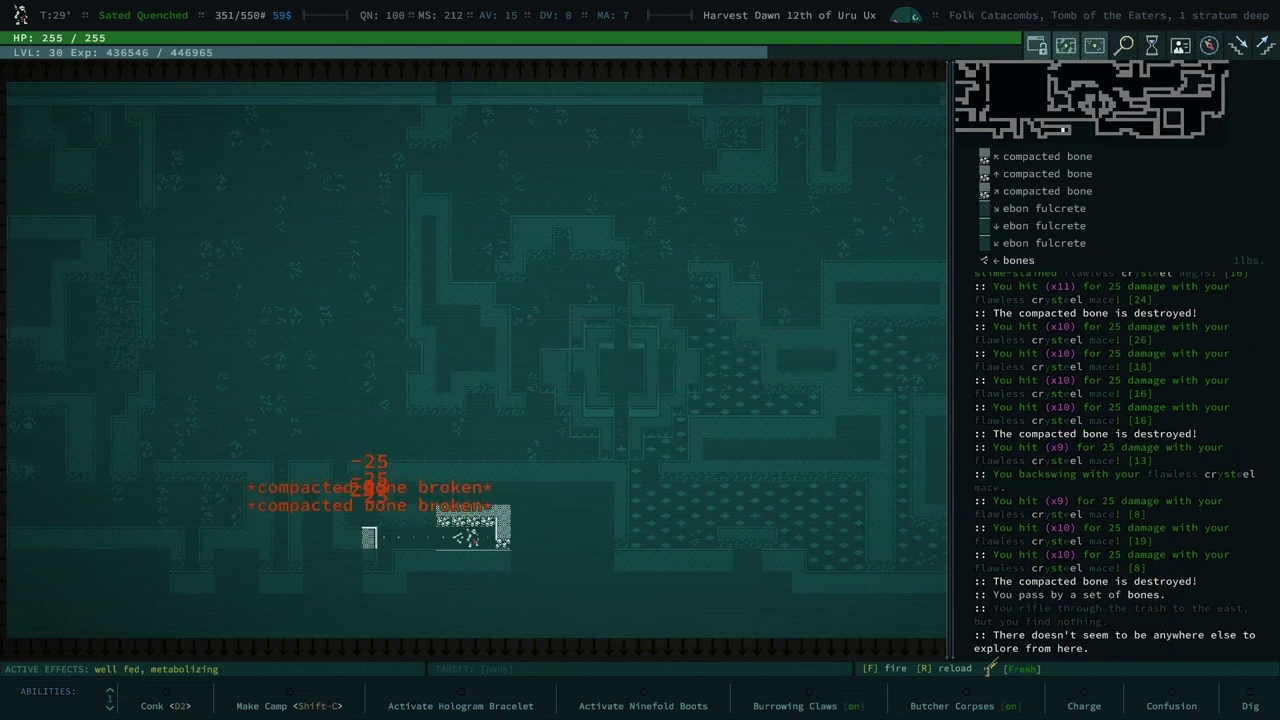
Break west through a bone wall into the large room, attacking the burnished azzurum.
{"action": "key", "text": "KP_4"}
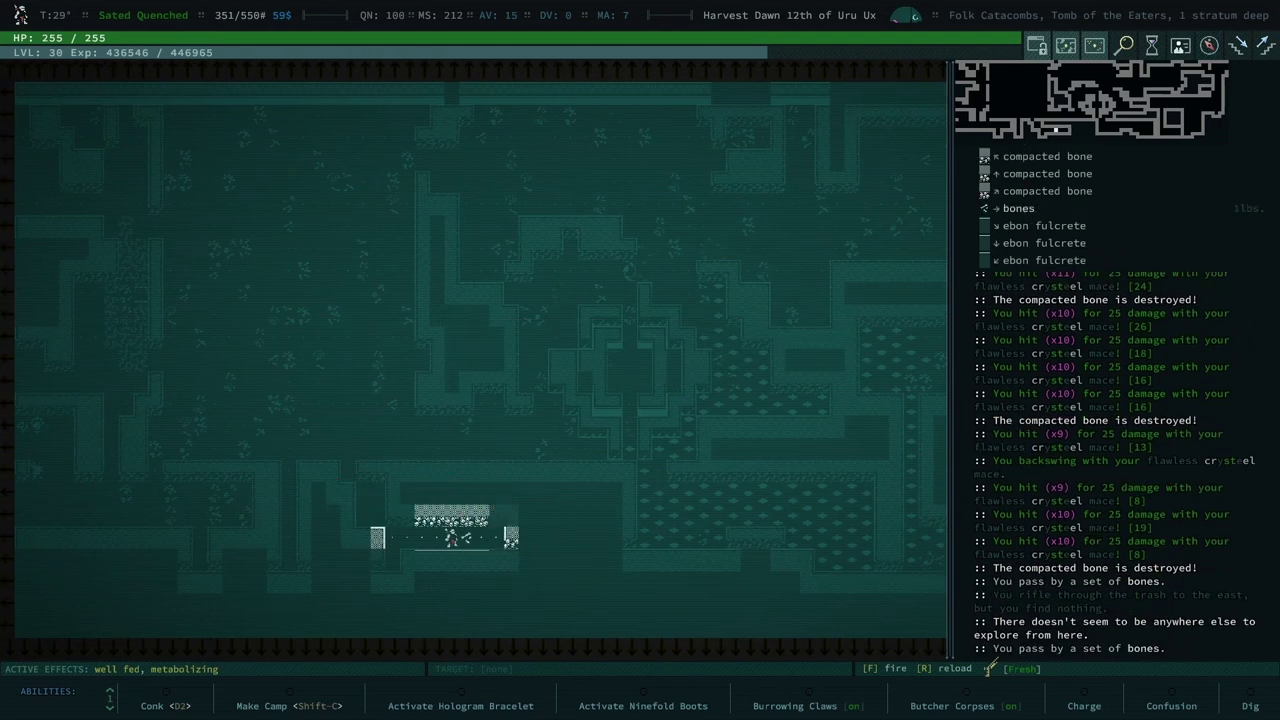
{"action": "key", "text": "KP_4"}
{"action": "key", "text": "KP_4"}
{"action": "key", "text": "KP_4"}
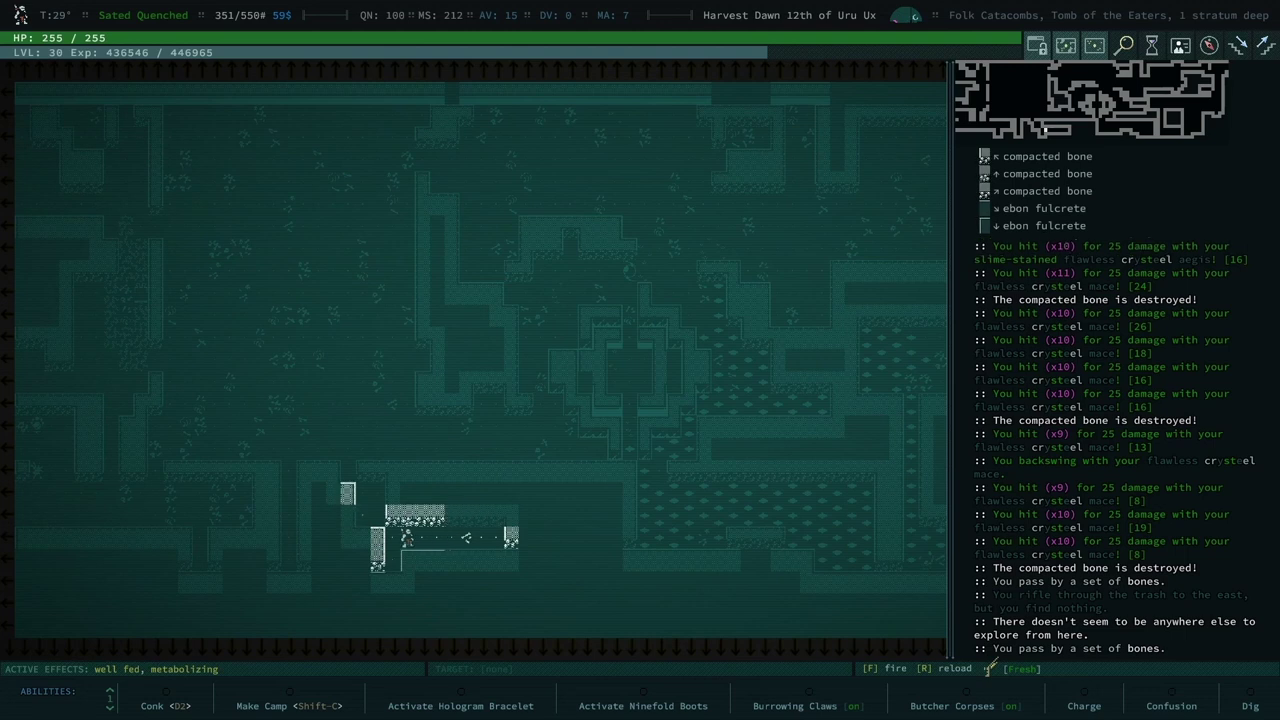
{"action": "key", "text": "KP_7"}
{"action": "key", "text": "KP_7"}
{"action": "key", "text": "KP_7"}
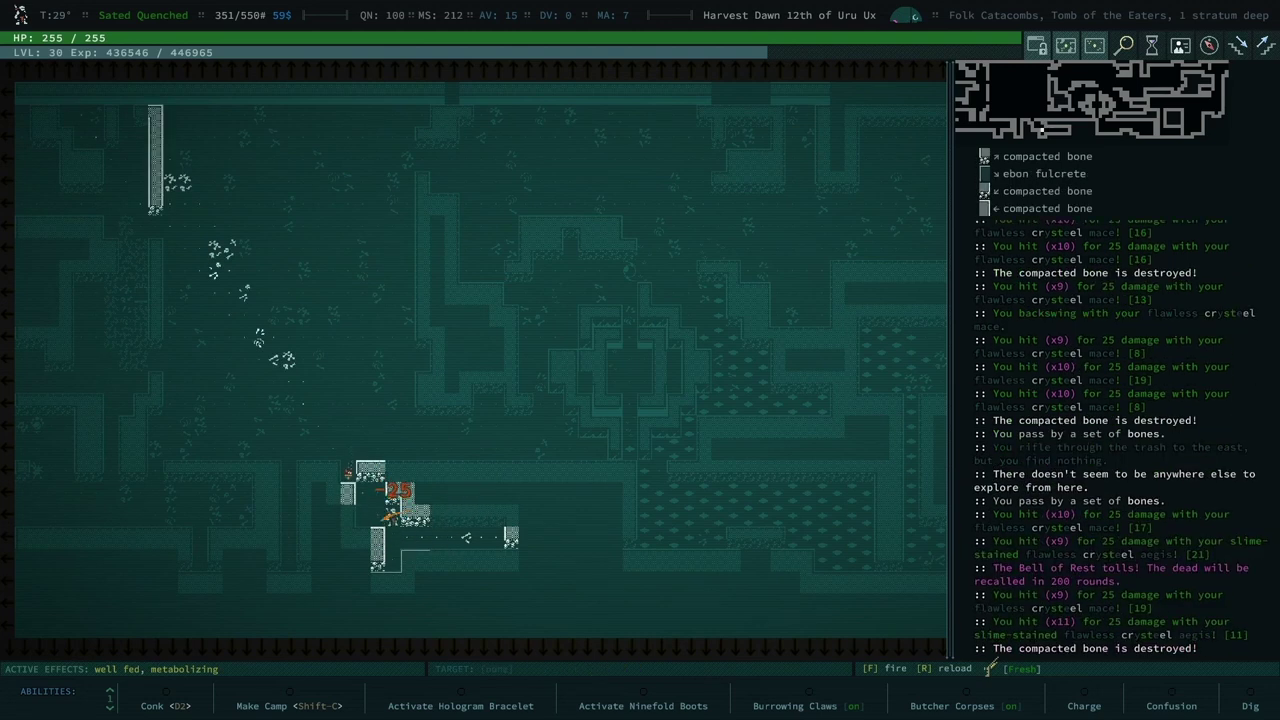
{"action": "key", "text": "KP_7"}
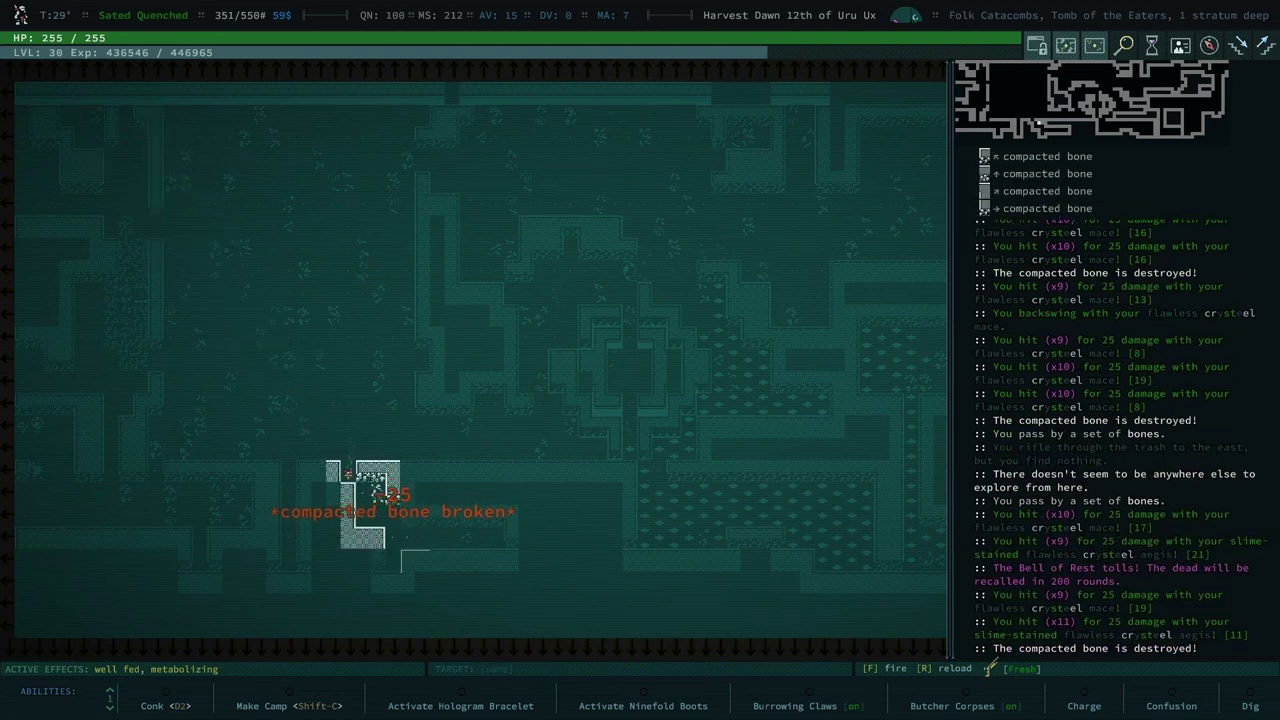
{"action": "key", "text": "KP_8"}
{"action": "key", "text": "KP_8"}
{"action": "key", "text": "KP_4"}
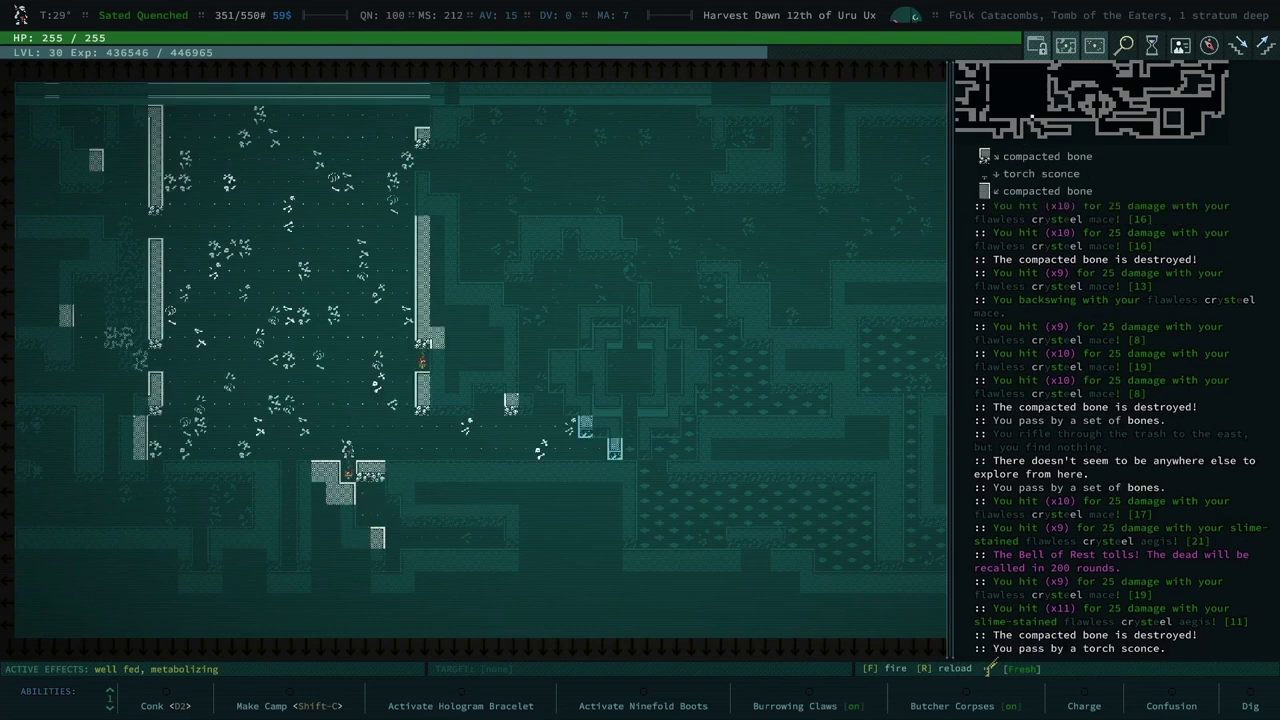
{"action": "key", "text": "KP_4"}
{"action": "key", "text": "KP_4"}
{"action": "key", "text": "KP_4"}
{"action": "key", "text": "KP_4"}
{"action": "key", "text": "KP_4"}
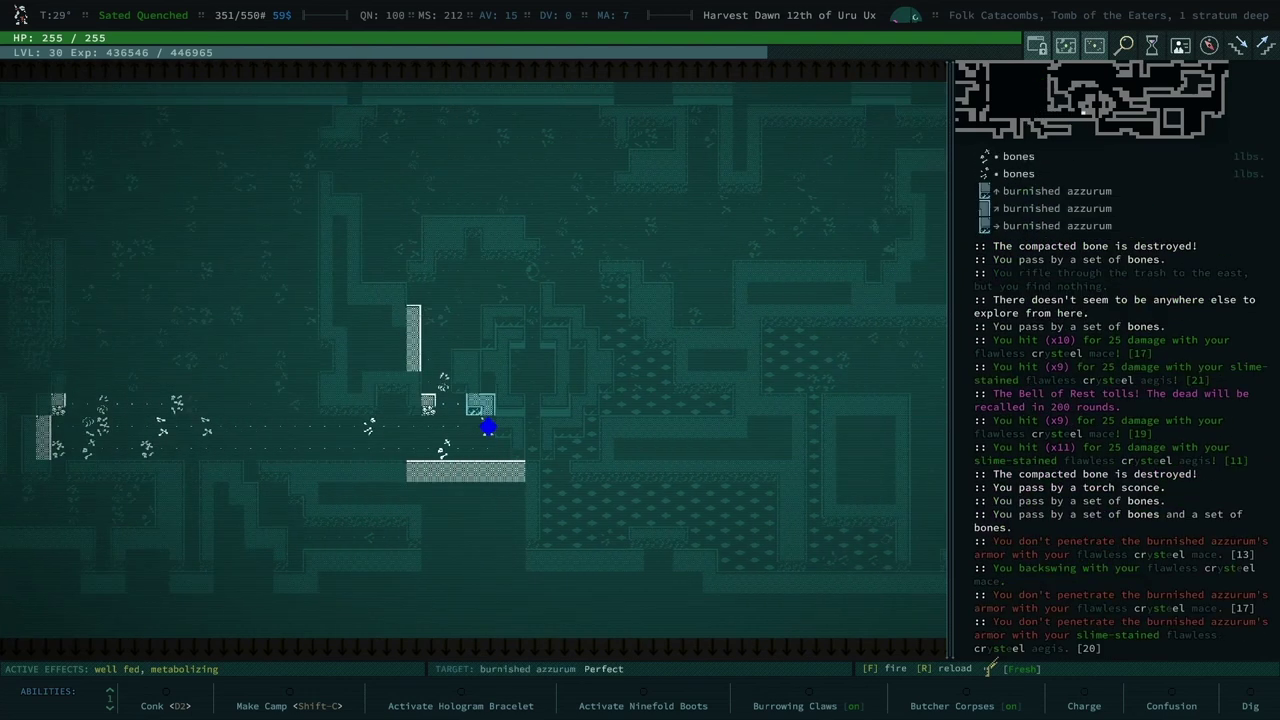
{"action": "key", "text": "KP_4"}
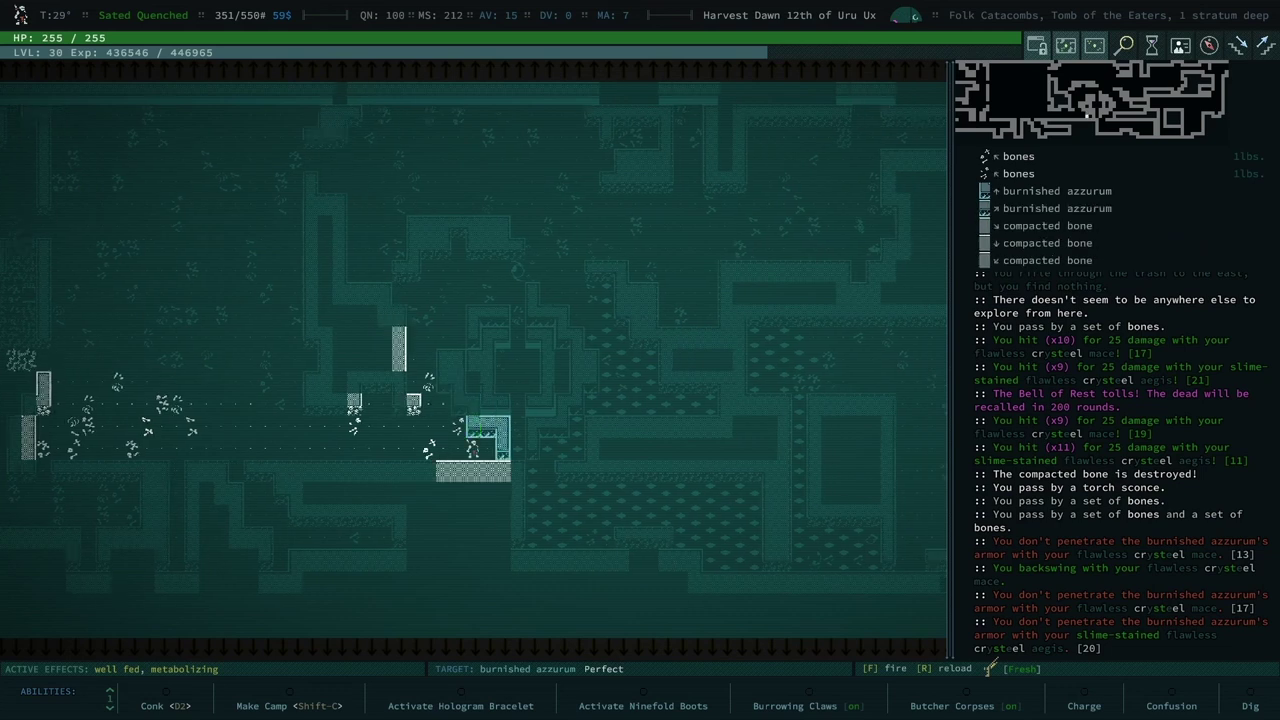
{"action": "key", "text": "KP_4"}
Dig west through more compacted bone walls, attacking ebon fulcrete along the way.
{"action": "key", "text": "KP_2"}
{"action": "key", "text": "KP_2"}
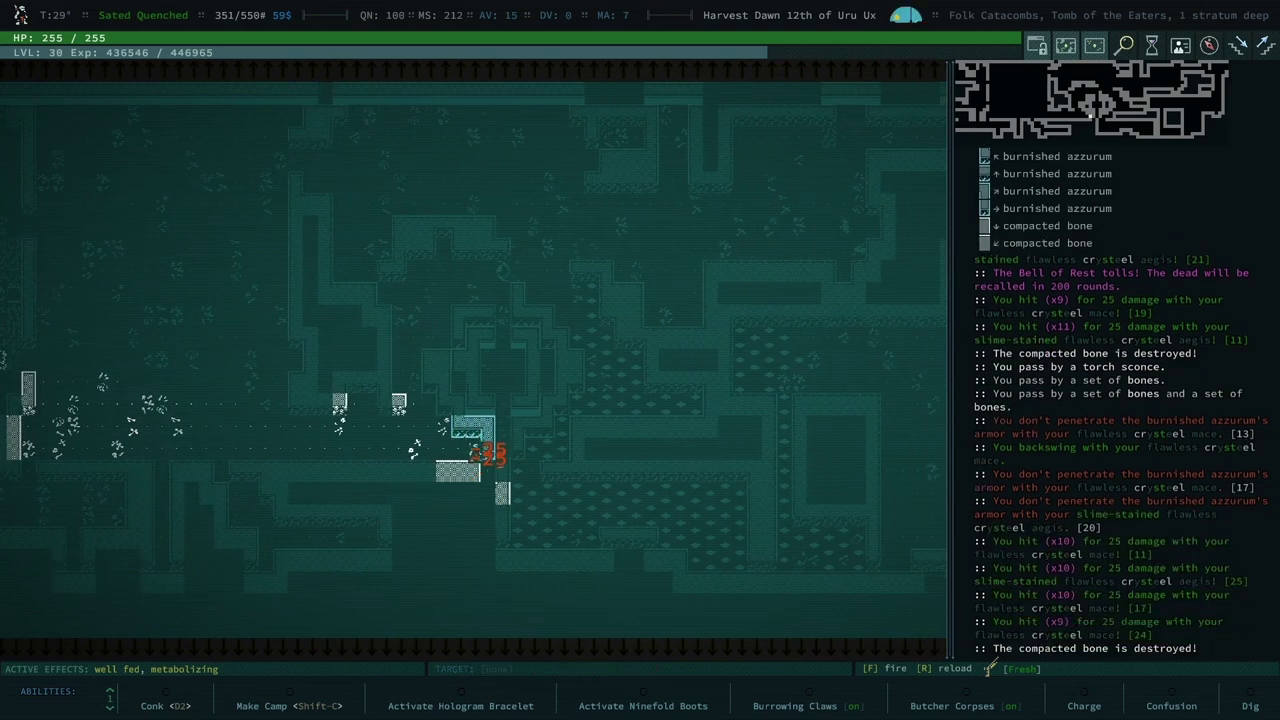
{"action": "key", "text": "KP_6"}
{"action": "key", "text": "KP_6"}
{"action": "key", "text": "KP_6"}
{"action": "key", "text": "KP_6"}
{"action": "key", "text": "KP_3"}
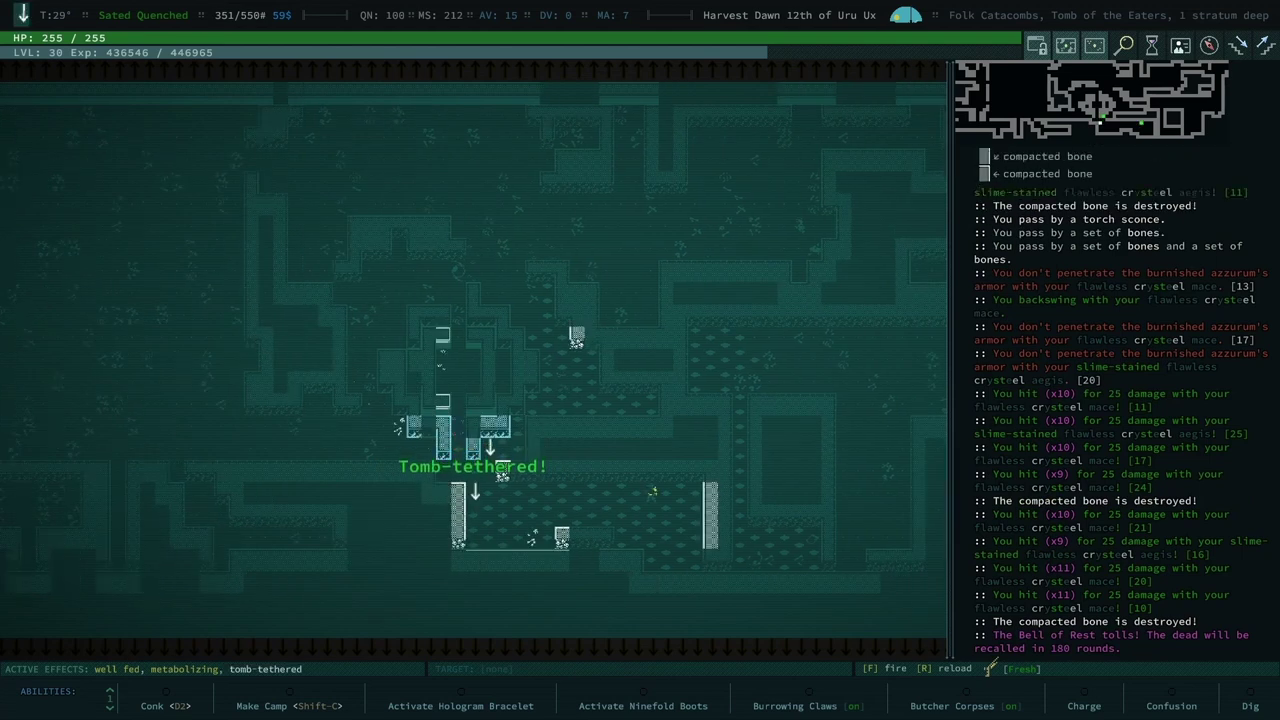
{"action": "key", "text": "KP_2"}
{"action": "key", "text": "KP_2"}
{"action": "key", "text": "KP_2"}
{"action": "key", "text": "KP_4"}
{"action": "key", "text": "KP_4"}
{"action": "key", "text": "KP_4"}
{"action": "key", "text": "KP_4"}
{"action": "key", "text": "KP_4"}
{"action": "key", "text": "KP_4"}
{"action": "key", "text": "KP_4"}
{"action": "key", "text": "KP_4"}
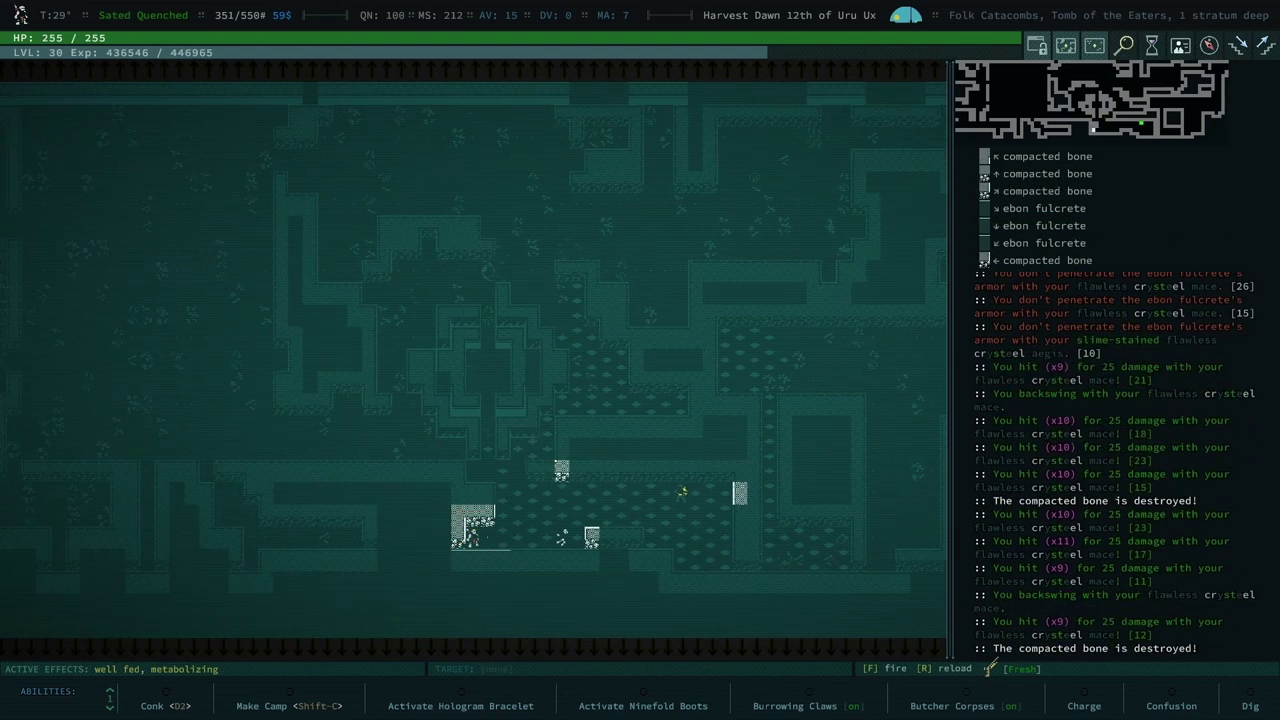
{"action": "key", "text": "KP_4"}
{"action": "key", "text": "KP_4"}
{"action": "key", "text": "KP_4"}
{"action": "key", "text": "KP_4"}
{"action": "key", "text": "KP_4"}
{"action": "key", "text": "KP_4"}
{"action": "key", "text": "KP_4"}
{"action": "key", "text": "KP_4"}
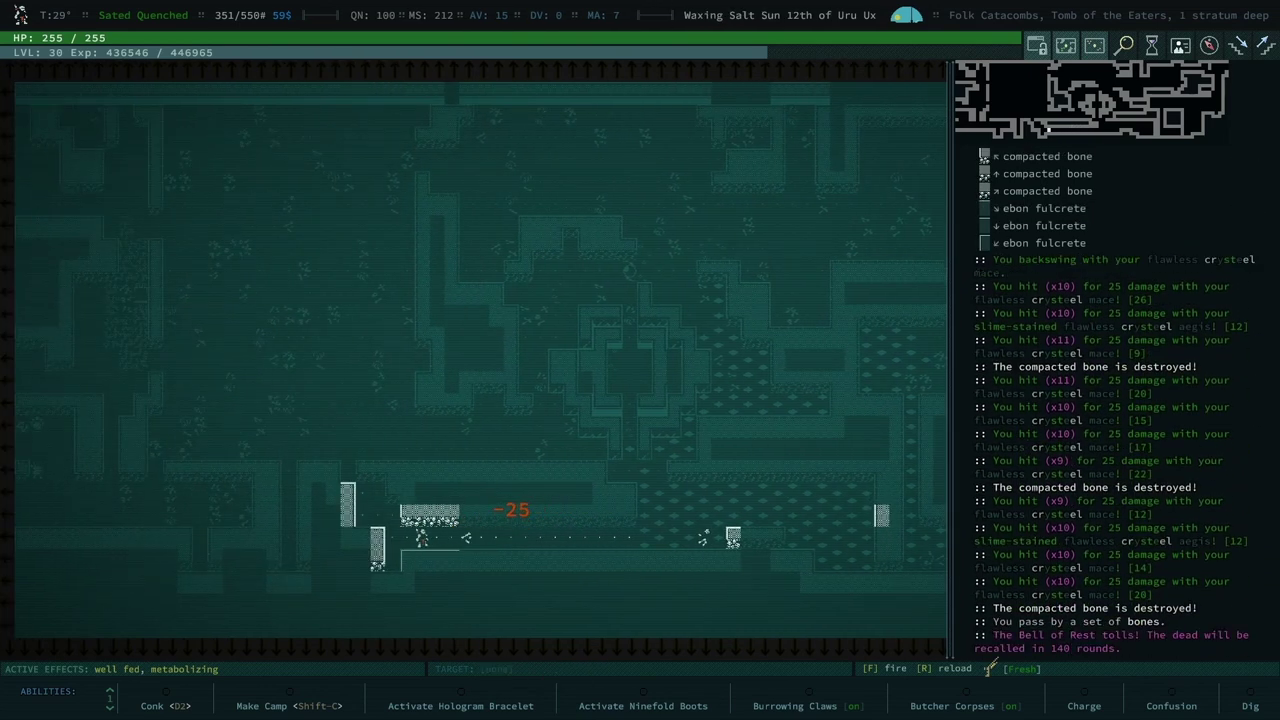
{"action": "key", "text": "KP_7"}
{"action": "key", "text": "KP_4"}
{"action": "key", "text": "KP_4"}
{"action": "key", "text": "KP_4"}
{"action": "key", "text": "KP_4"}
{"action": "key", "text": "KP_4"}
{"action": "key", "text": "KP_4"}
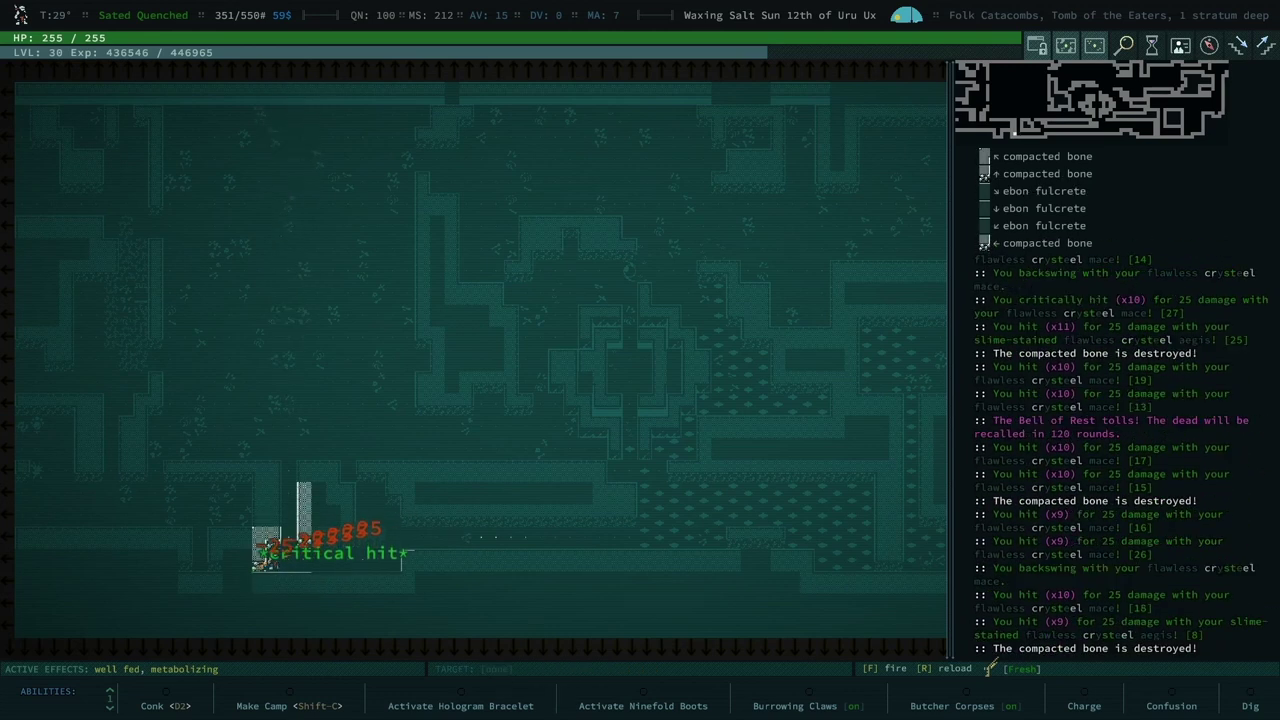
{"action": "key", "text": "KP_4"}
{"action": "key", "text": "KP_4"}
{"action": "key", "text": "KP_4"}
{"action": "key", "text": "KP_4"}
{"action": "key", "text": "KP_4"}
{"action": "key", "text": "KP_4"}
{"action": "key", "text": "KP_4"}
{"action": "key", "text": "KP_4"}
{"action": "key", "text": "KP_4"}
{"action": "key", "text": "KP_4"}
{"action": "key", "text": "KP_4"}
{"action": "key", "text": "KP_4"}
{"action": "key", "text": "KP_4"}
{"action": "key", "text": "KP_4"}
{"action": "key", "text": "KP_4"}
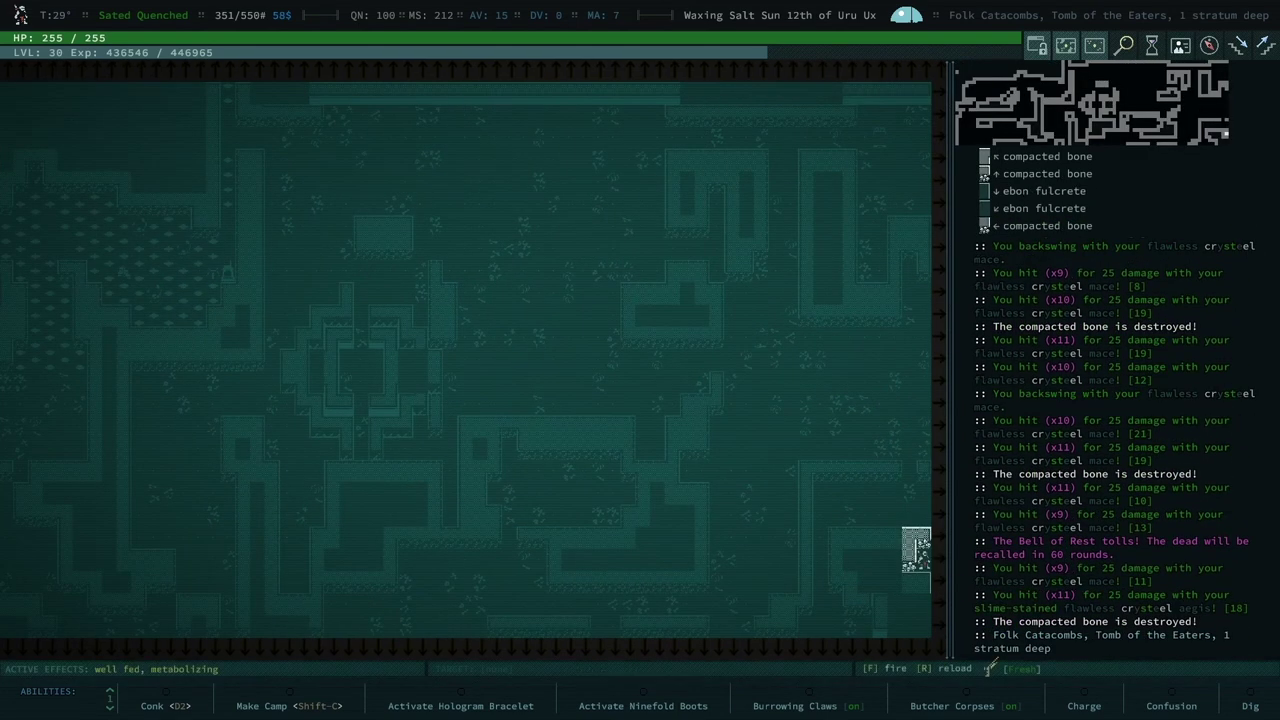
{"action": "key", "text": "KP_4"}
{"action": "key", "text": "KP_4"}
{"action": "key", "text": "KP_4"}
{"action": "key", "text": "KP_4"}
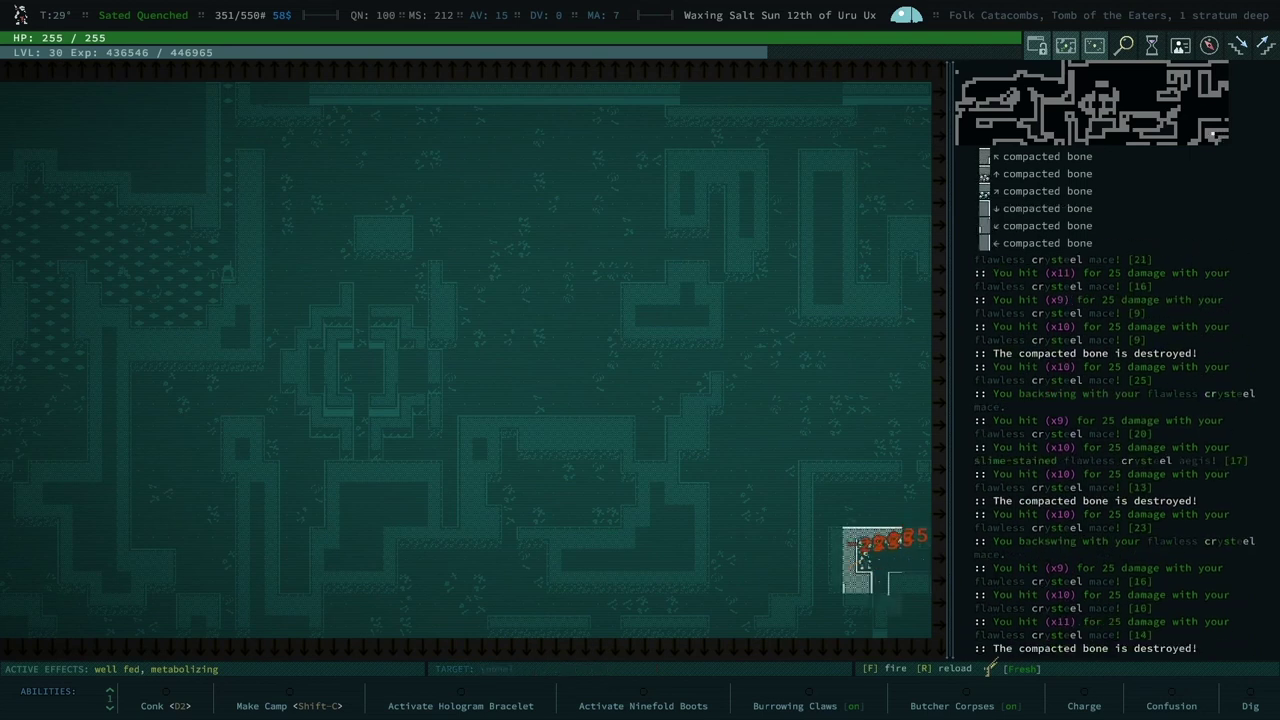
Dig into the corridor, auto-explore it to the end, and approach the sparking baetyl.
{"action": "key", "text": "KP_1"}
{"action": "key", "text": "KP_1"}
{"action": "key", "text": "KP_2"}
{"action": "key", "text": "KP_2"}
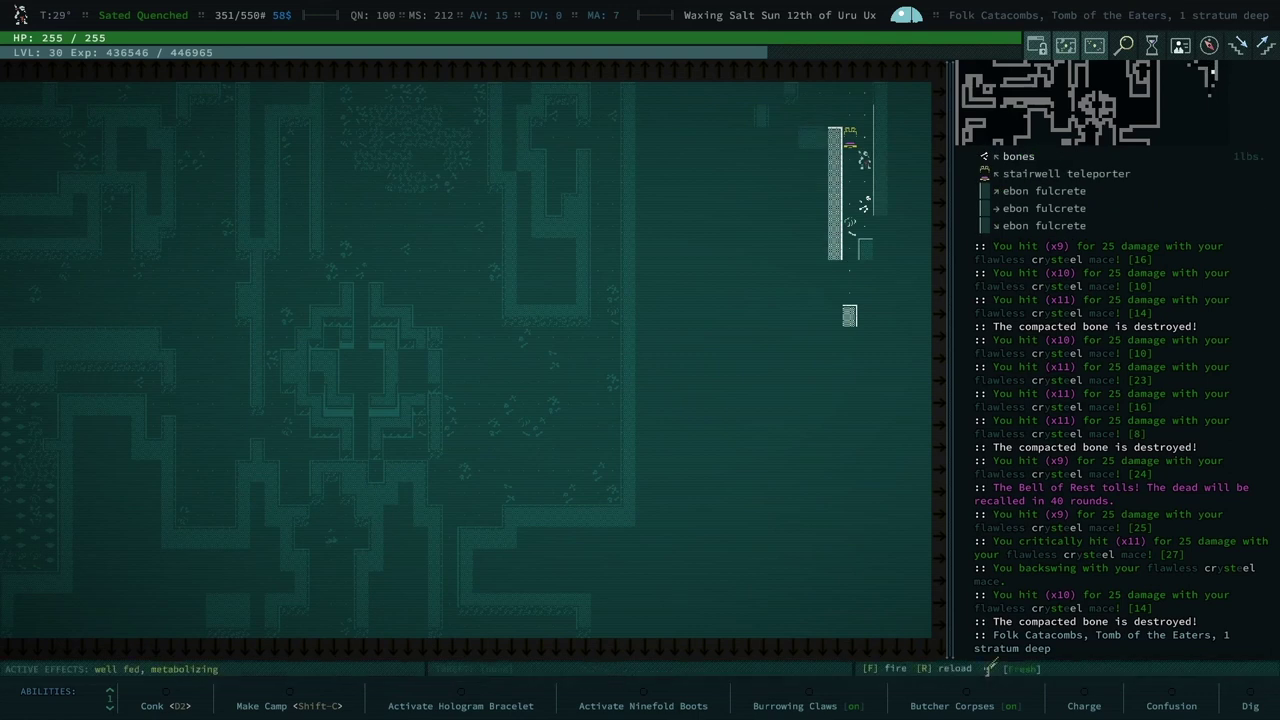
{"action": "key", "text": "KP_8"}
{"action": "key", "text": "KP_8"}
{"action": "key", "text": "KP_7"}
{"action": "key", "text": "KP_7"}
{"action": "key", "text": "KP_0"}
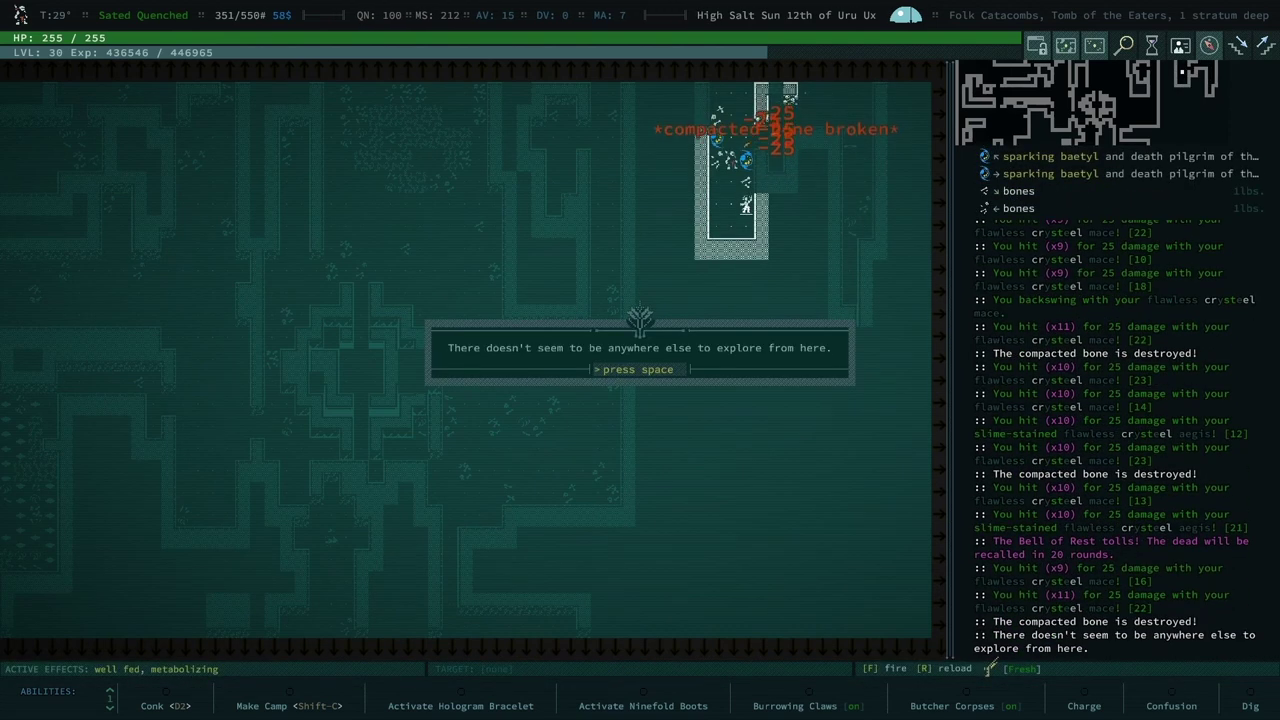
{"action": "key", "text": "space"}
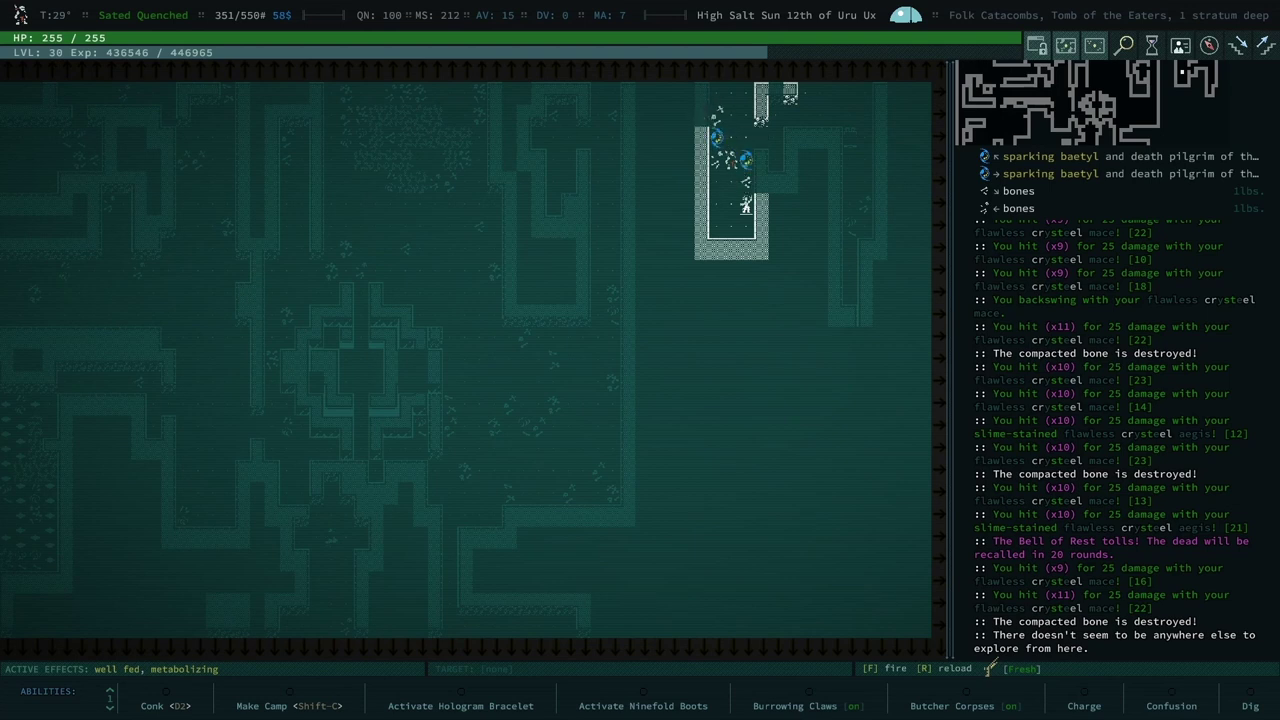
{"action": "key", "text": "KP_Down"}
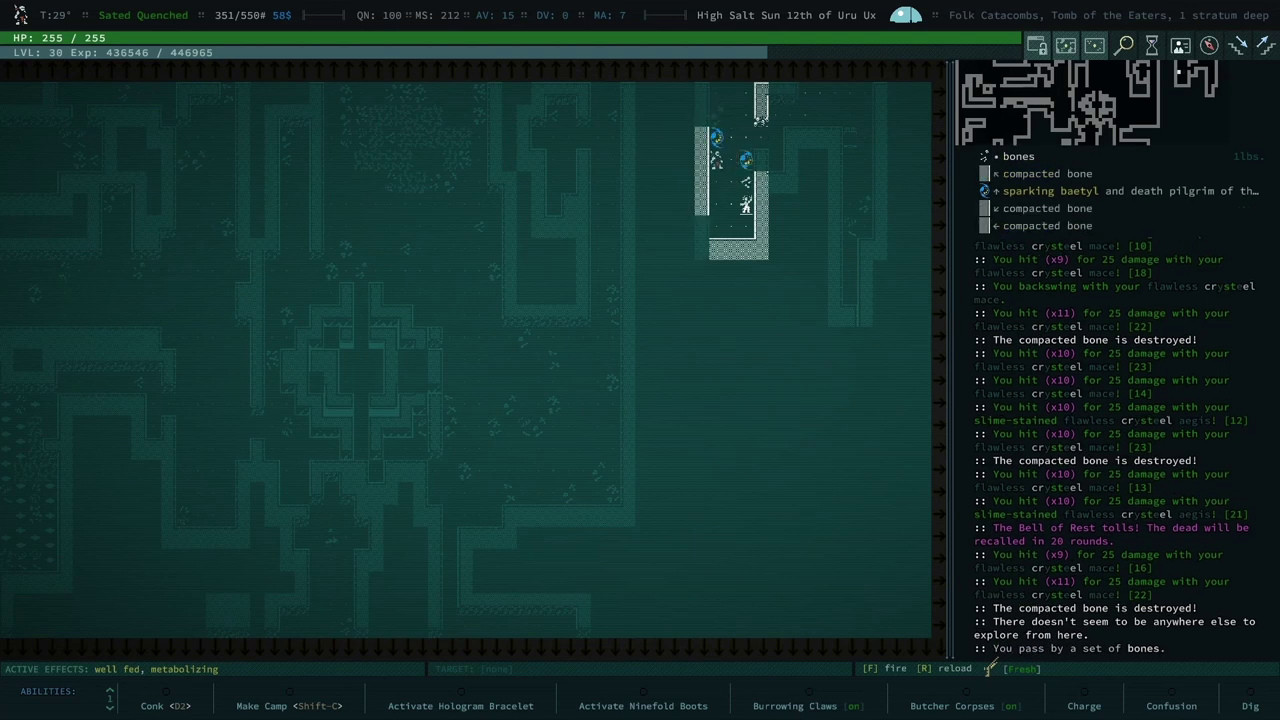
{"action": "key", "text": "space"}
{"action": "key", "text": "KP_Home"}
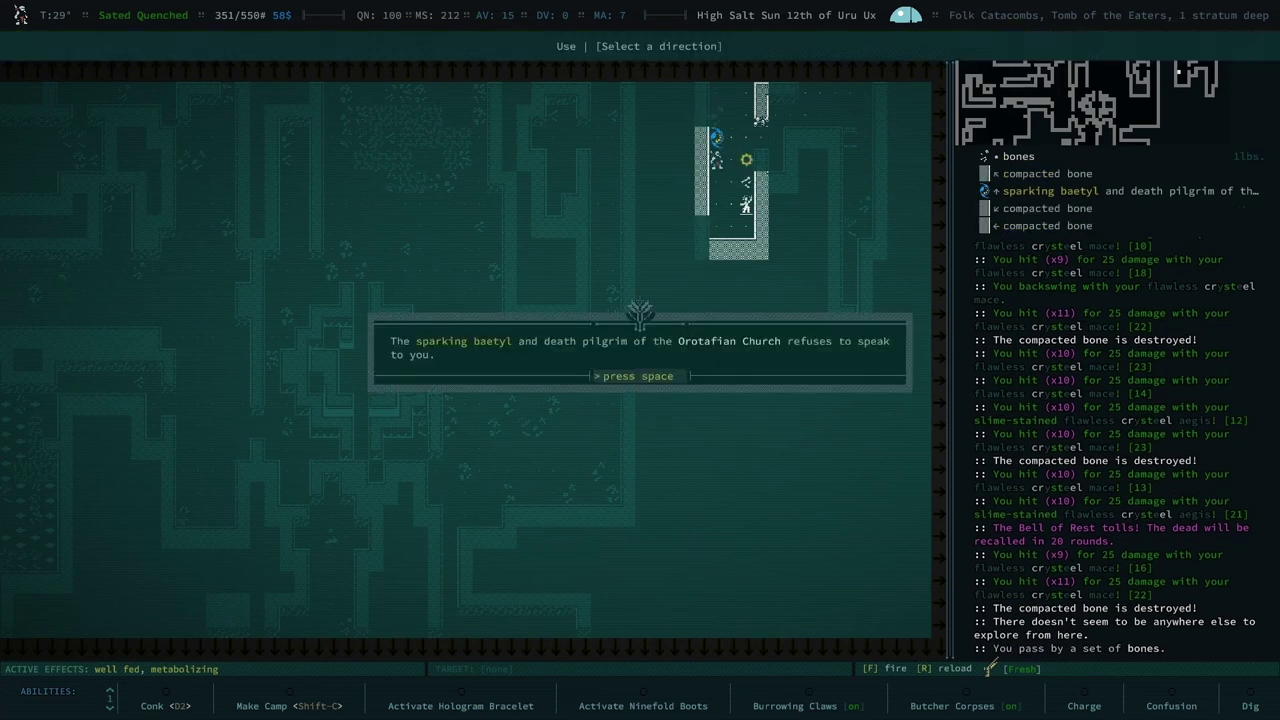
{"action": "key", "text": "space"}
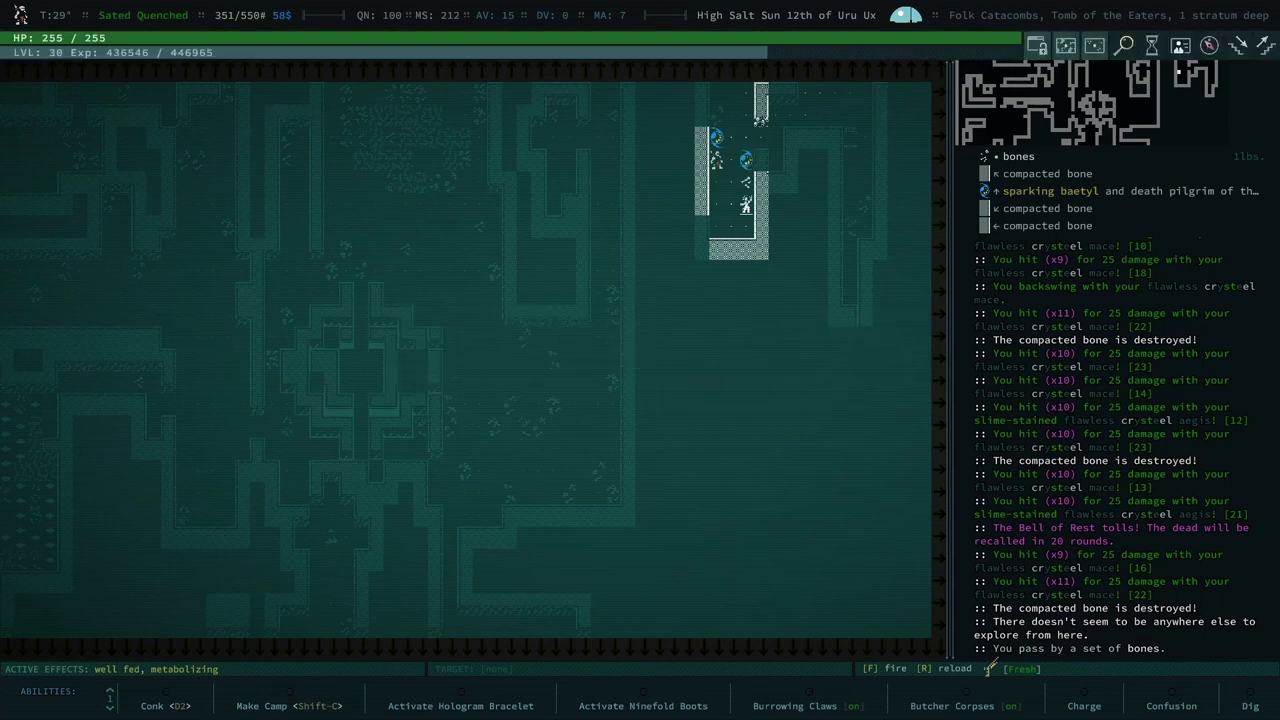
{"action": "key", "text": "space"}
{"action": "key", "text": "KP_Home"}
{"action": "key", "text": "space"}
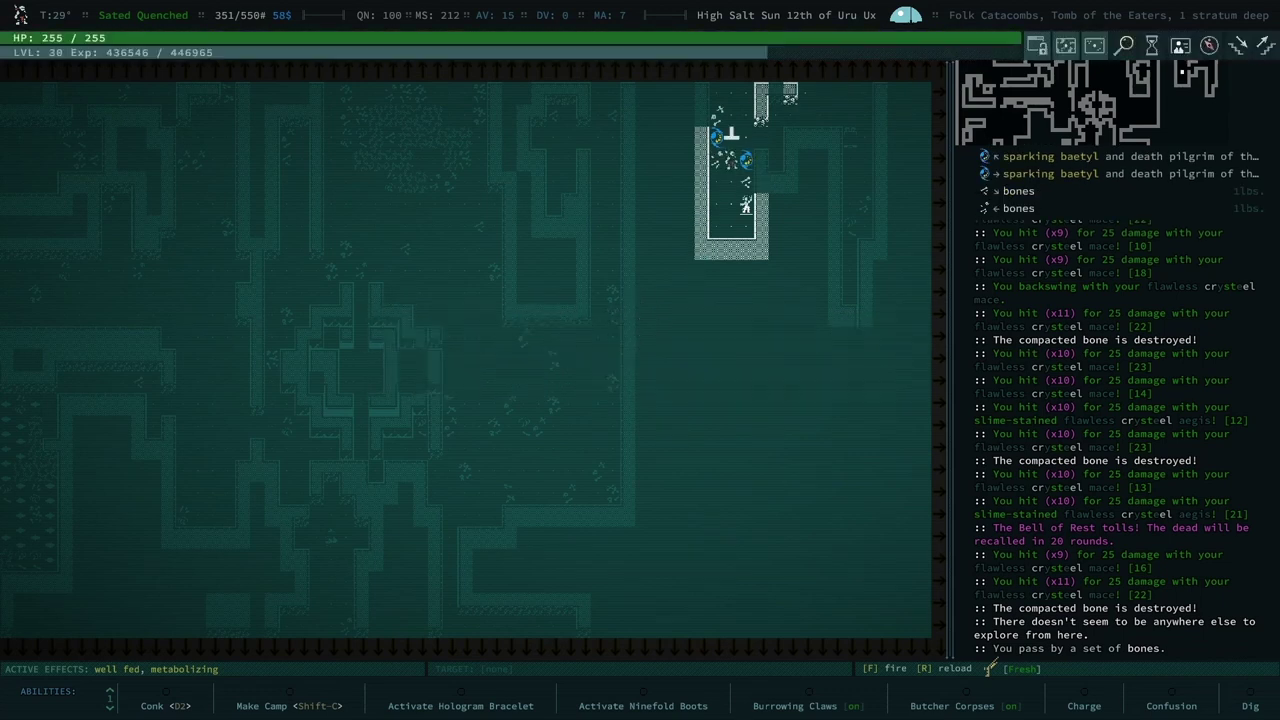
{"action": "key", "text": "KP_Home"}
{"action": "key", "text": "space"}
{"action": "key", "text": "KP_Home"}
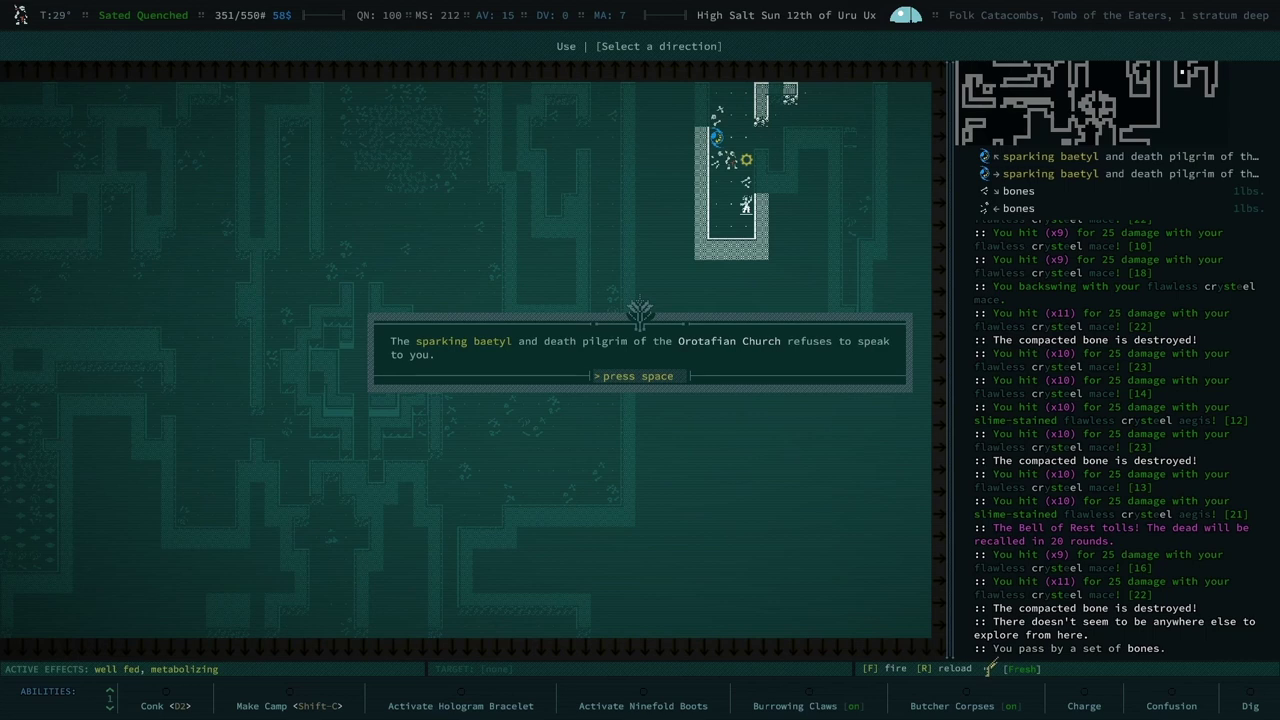
{"action": "key", "text": "space"}
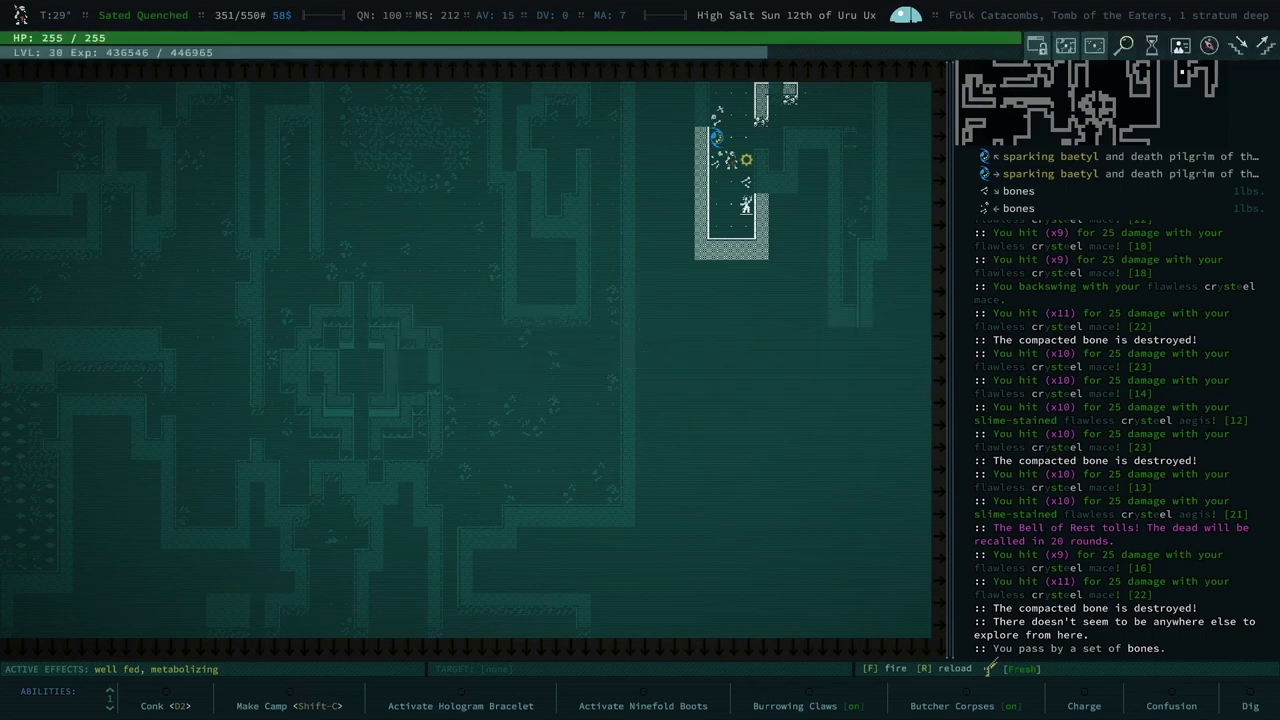
Break the compacted bone walls out of the chamber and auto-explore until done.
{"action": "key", "text": "Up"}
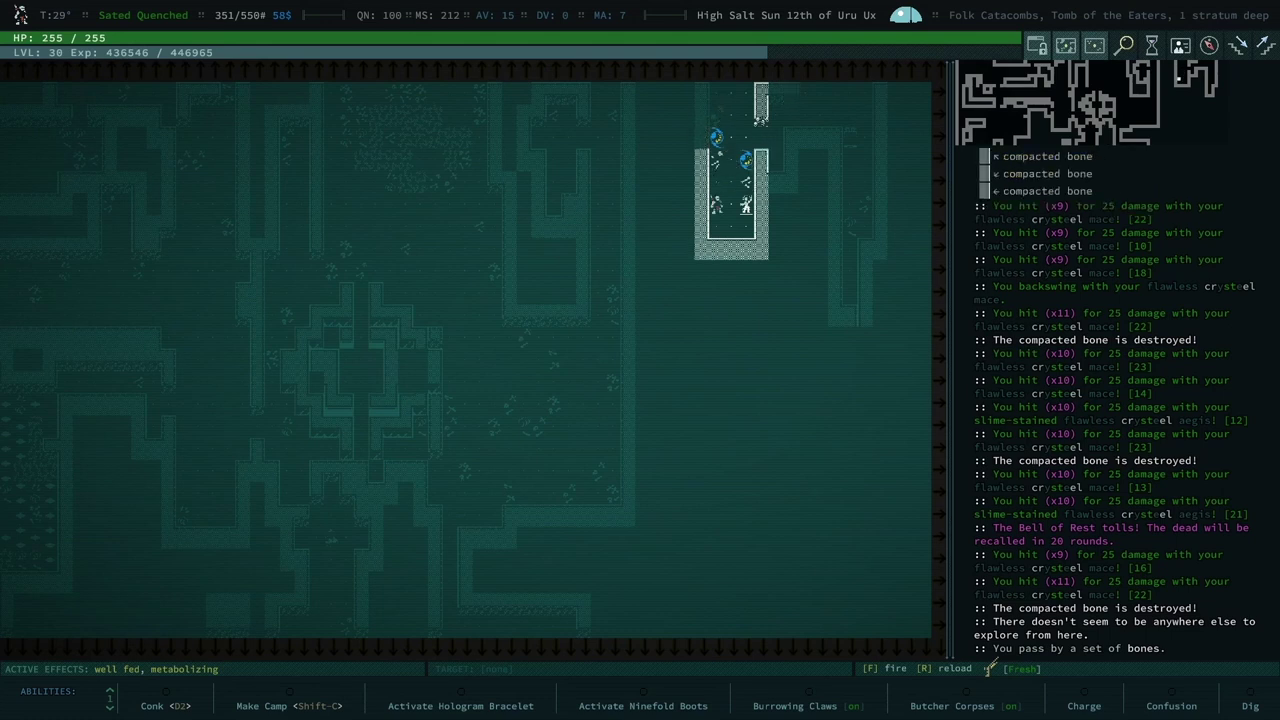
{"action": "key", "text": "Up"}
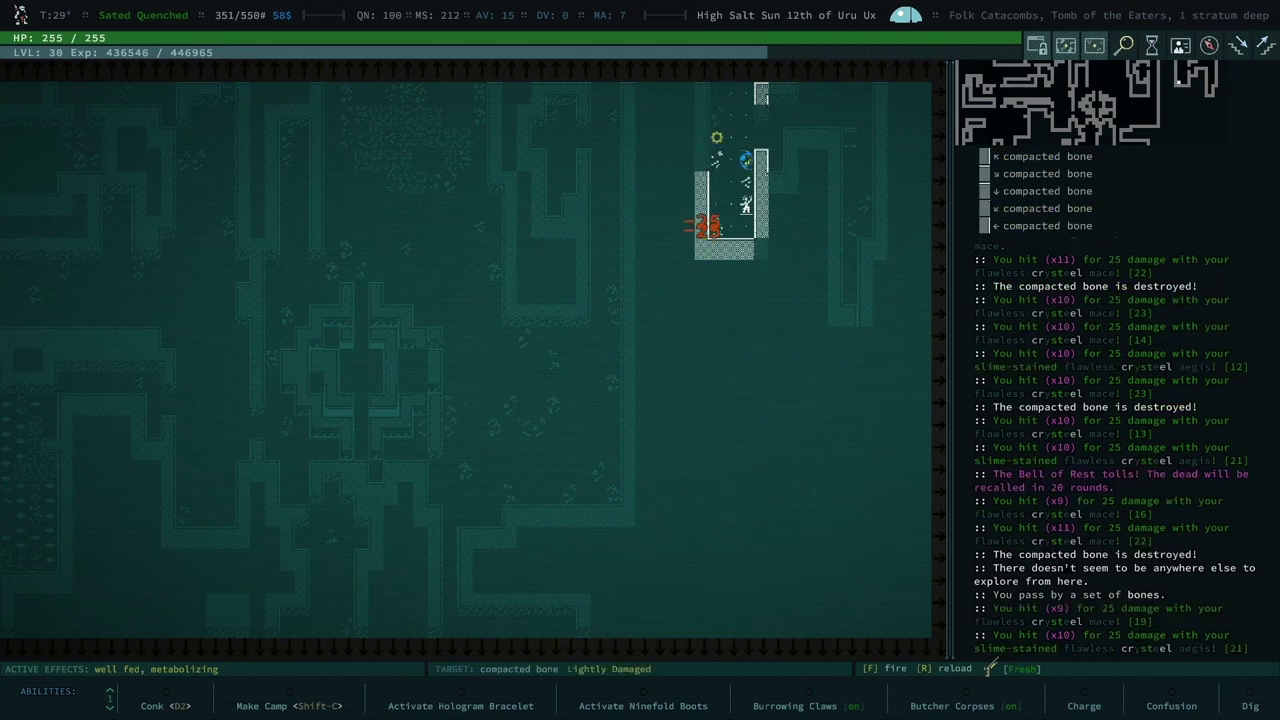
{"action": "key", "text": "ctrl+Down"}
{"action": "key", "text": "ctrl+Left"}
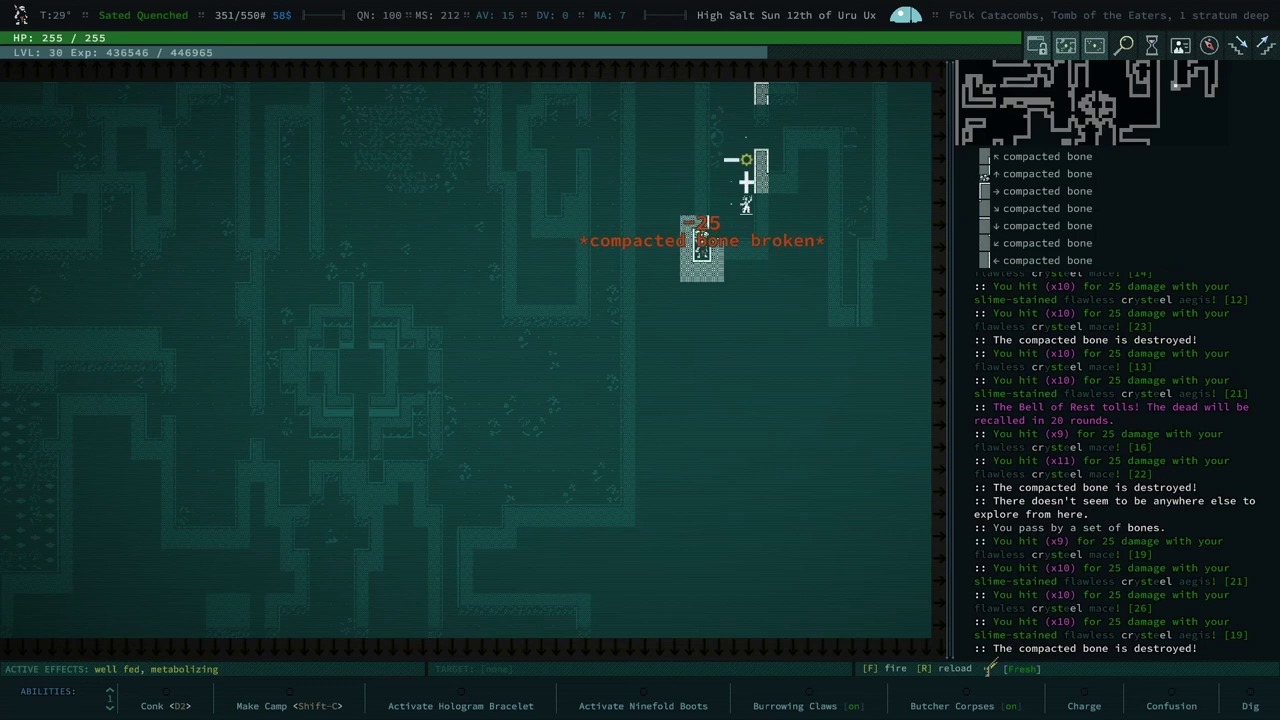
{"action": "key", "text": "0"}
{"action": "key", "text": "space"}
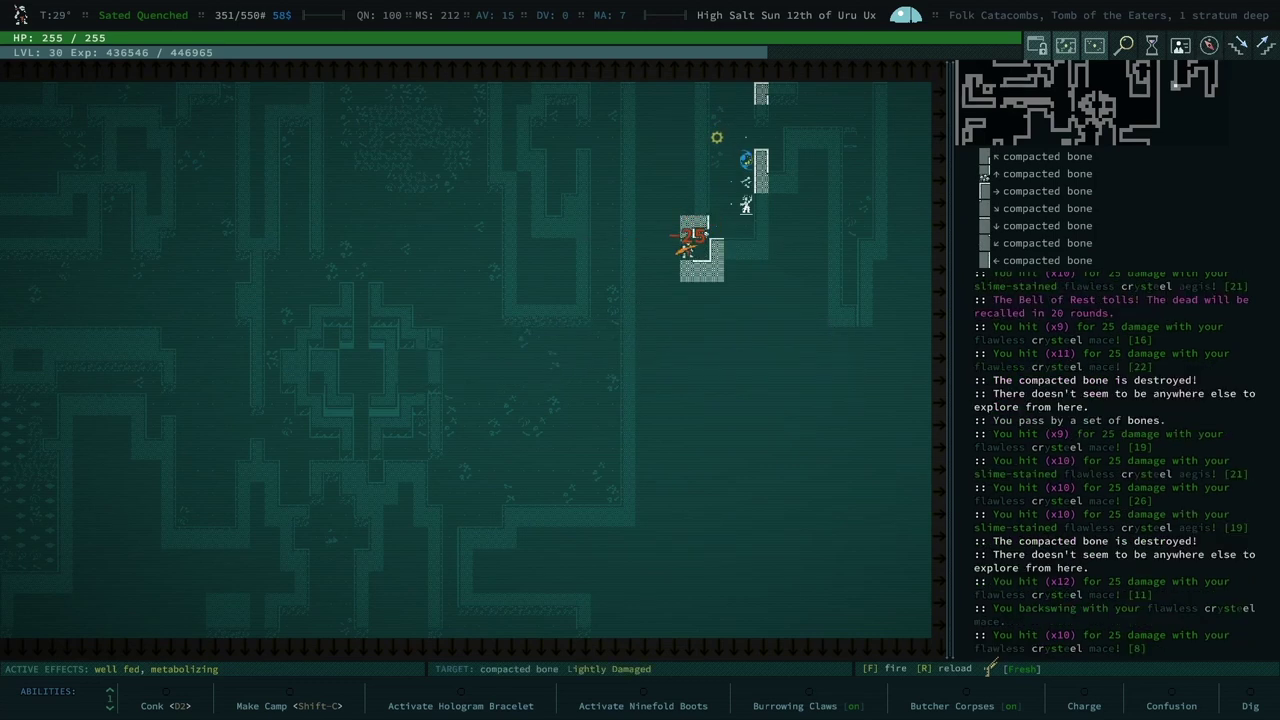
Smash the western bone walls and fight the burnished azzurum crossing the room.
{"action": "key", "text": "ctrl+Left"}
{"action": "key", "text": "ctrl+Up"}
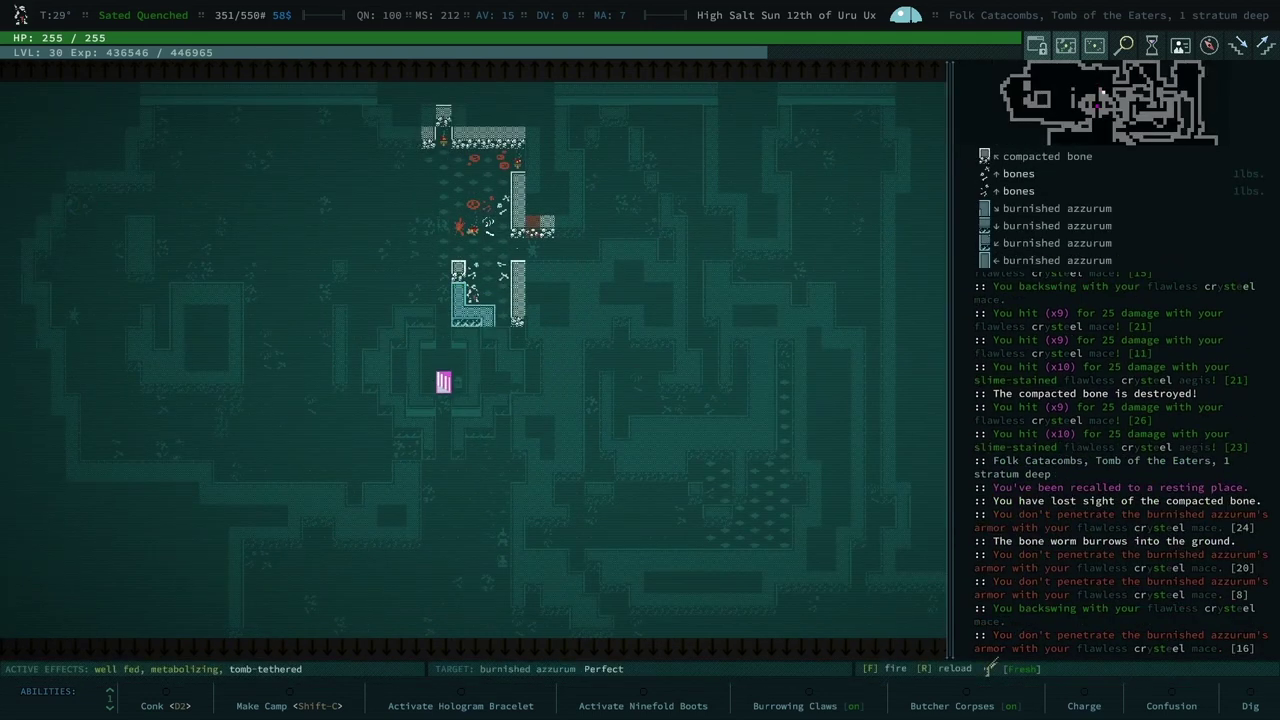
{"action": "key", "text": "ctrl+Up"}
{"action": "key", "text": "Left"}
{"action": "key", "text": "ctrl+Left"}
{"action": "key", "text": "ctrl+Left"}
{"action": "key", "text": "ctrl+Left"}
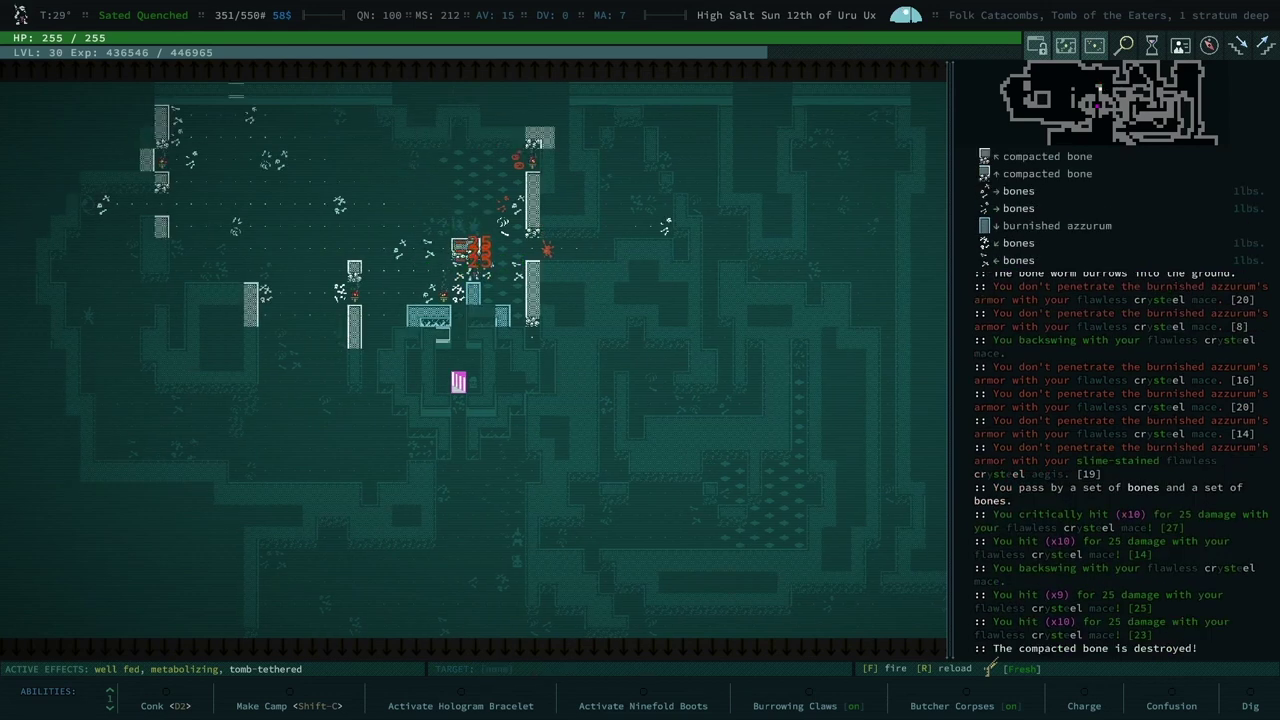
Open the chest by the stairs up, revealing wooden arrows and an unburnt torch.
{"action": "key", "text": "ctrl+Up"}
{"action": "key", "text": "Up"}
{"action": "key", "text": "Up"}
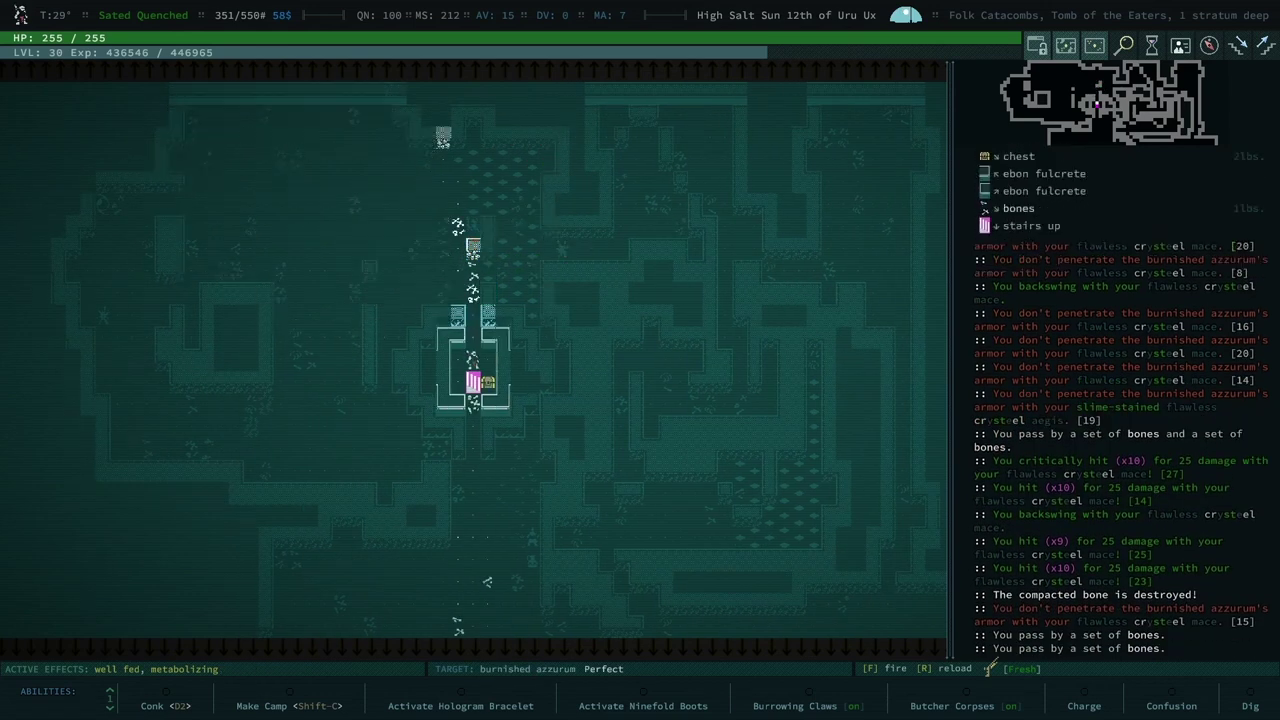
{"action": "key", "text": "Down"}
{"action": "key", "text": "Down"}
{"action": "key", "text": "space"}
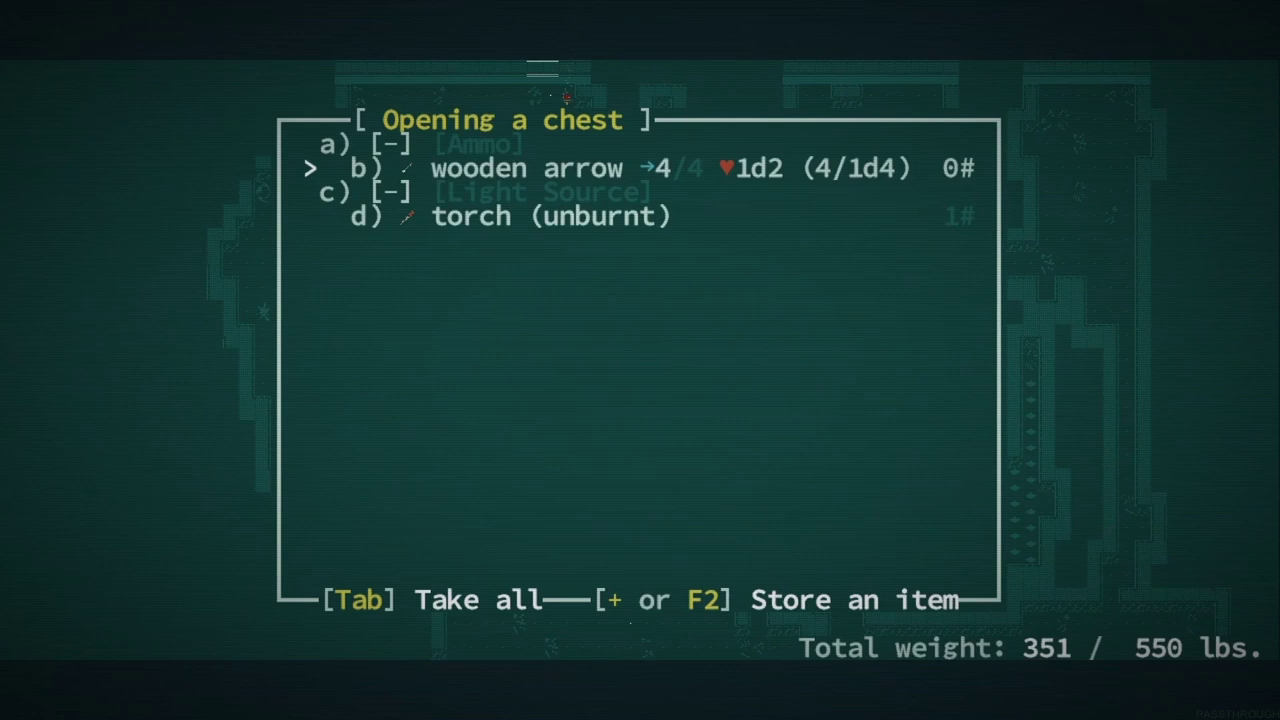
Close the chest and walk up the corridor into the bone-filled room.
{"action": "key", "text": "Escape"}
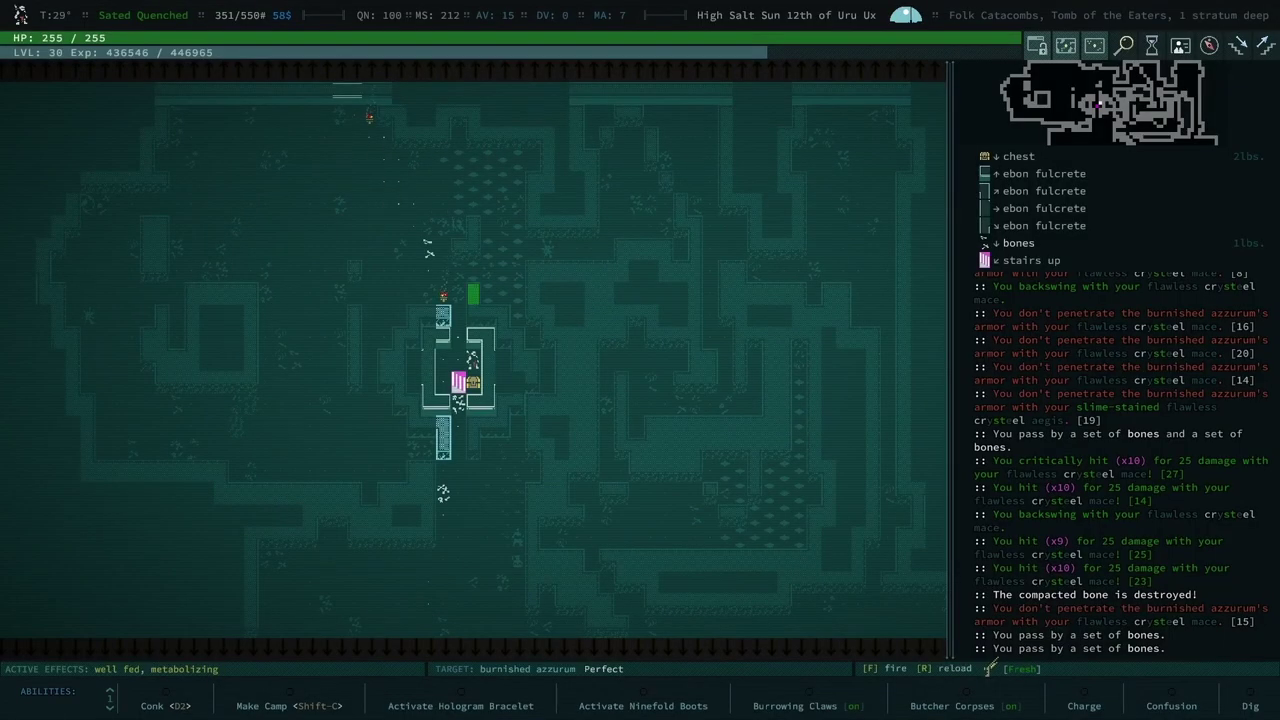
{"action": "key", "text": "Up"}
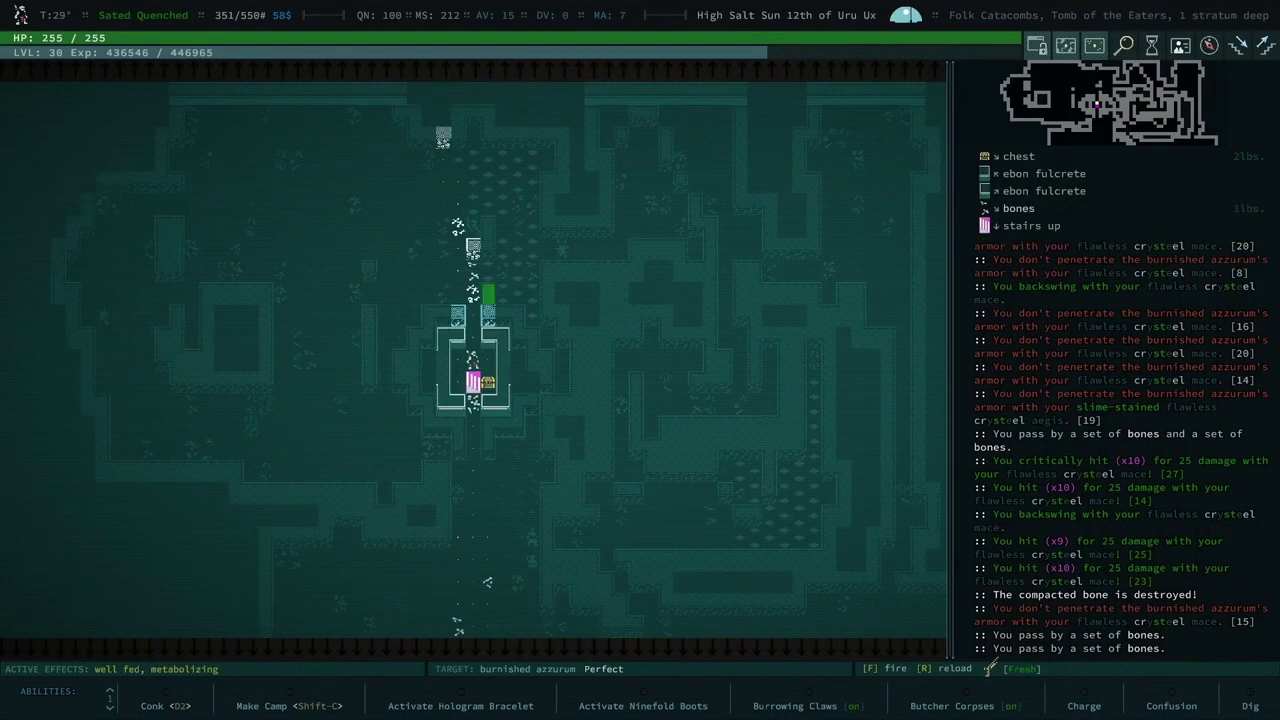
{"action": "key", "text": "Up"}
{"action": "key", "text": "Up"}
{"action": "key", "text": "Up"}
{"action": "key", "text": "Up"}
{"action": "key", "text": "Up"}
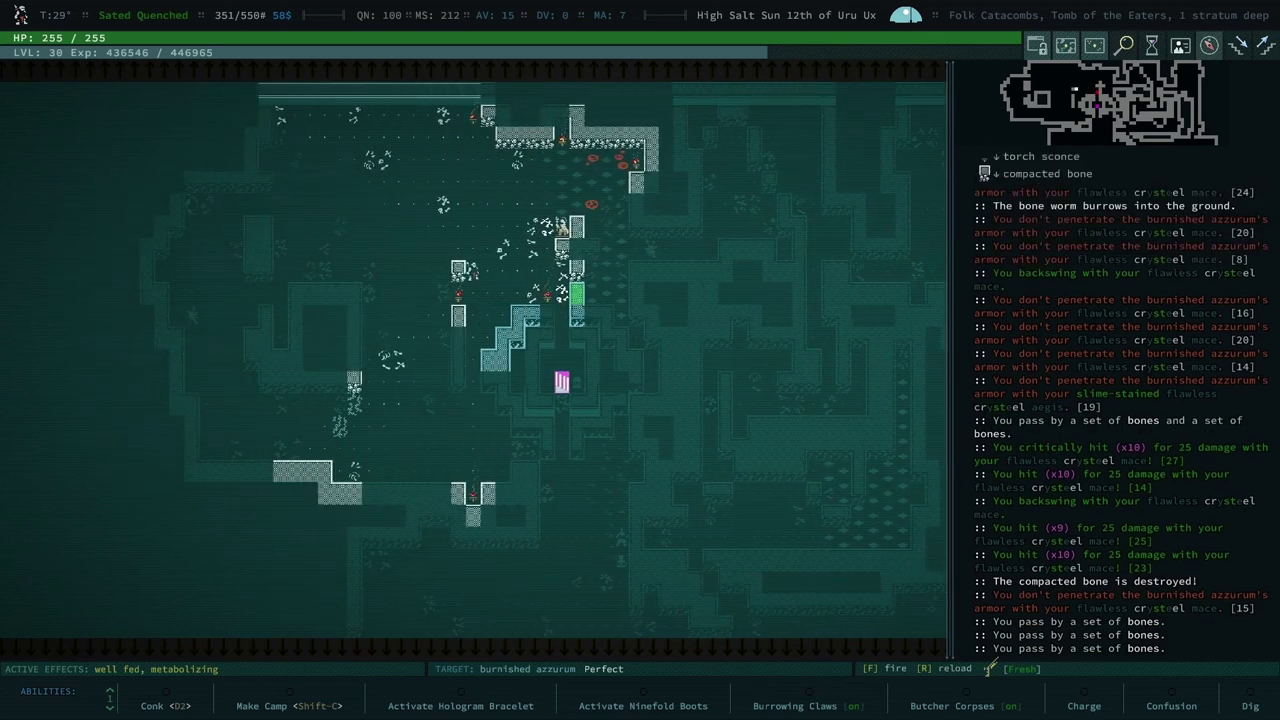
{"action": "key", "text": "Up"}
{"action": "key", "text": "Up"}
{"action": "key", "text": "Up"}
{"action": "key", "text": "Up"}
{"action": "key", "text": "Up"}
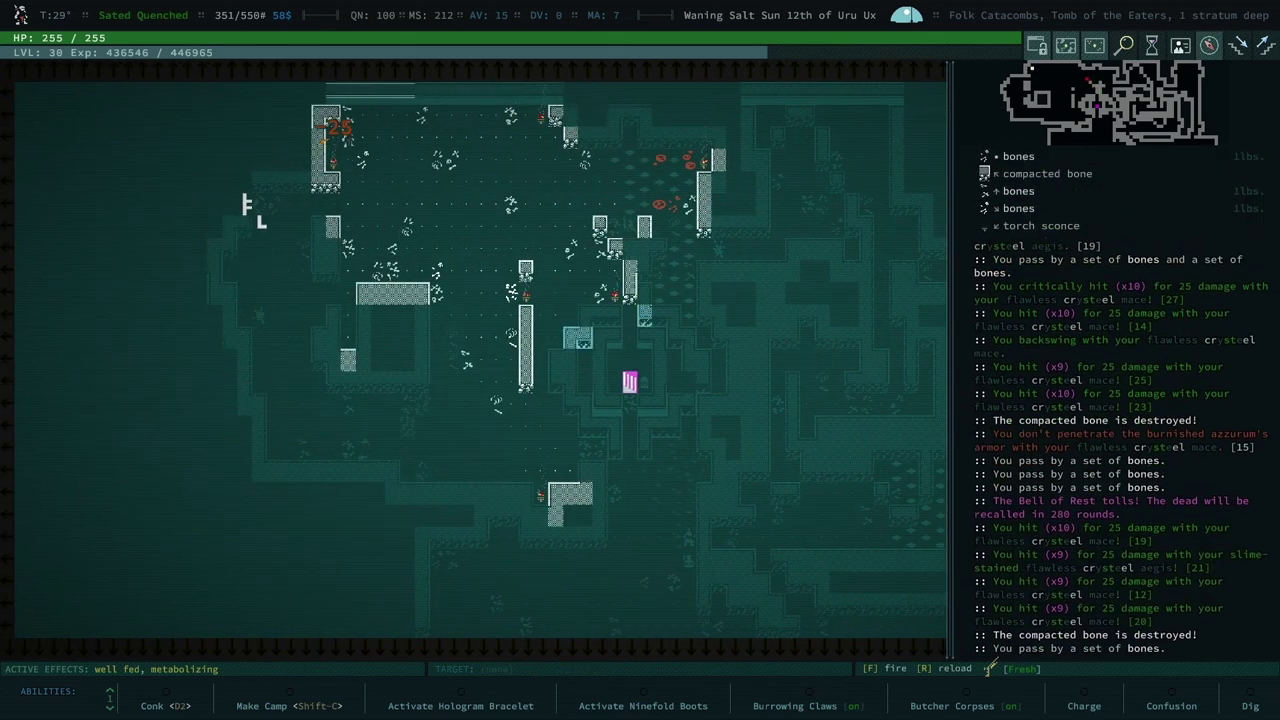
{"action": "key", "text": "Up"}
{"action": "key", "text": "Up"}
{"action": "key", "text": "Up"}
{"action": "key", "text": "Up"}
{"action": "key", "text": "Up"}
{"action": "key", "text": "Up"}
{"action": "key", "text": "Up"}
{"action": "key", "text": "Up"}
Smash through bones northwest, noting the Shemrod Frontal's location in the journal.
{"action": "key", "text": "Left"}
{"action": "key", "text": "Left"}
{"action": "key", "text": "Left"}
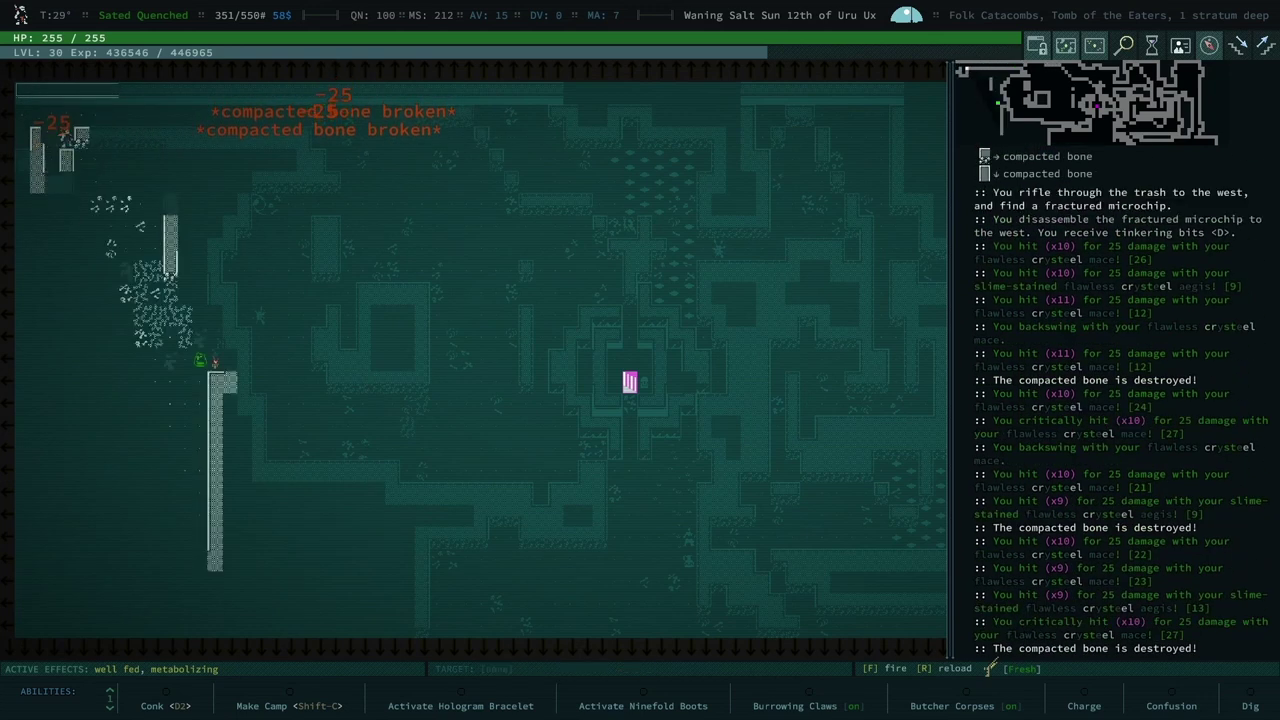
{"action": "key", "text": "Left"}
{"action": "key", "text": "KP_7"}
{"action": "key", "text": "KP_7"}
{"action": "key", "text": "KP_7"}
{"action": "key", "text": "KP_7"}
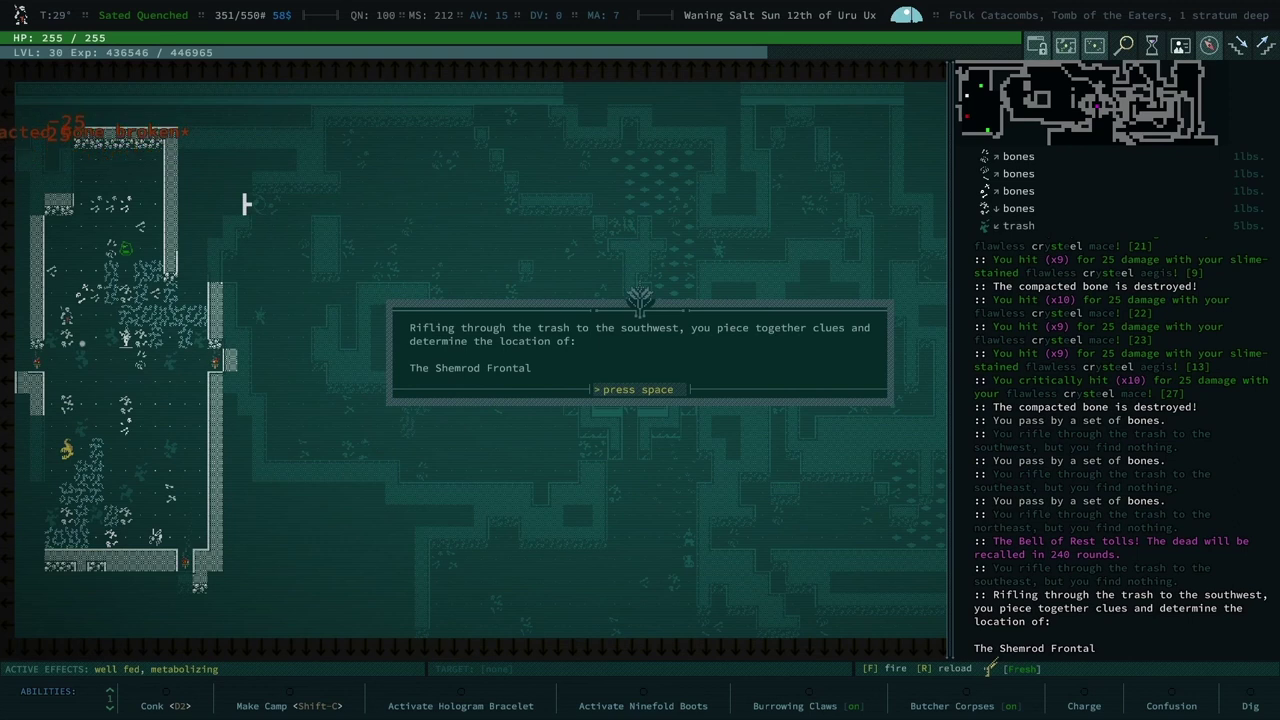
{"action": "key", "text": "space"}
{"action": "key", "text": "space"}
{"action": "key", "text": "KP_7"}
{"action": "key", "text": "KP_7"}
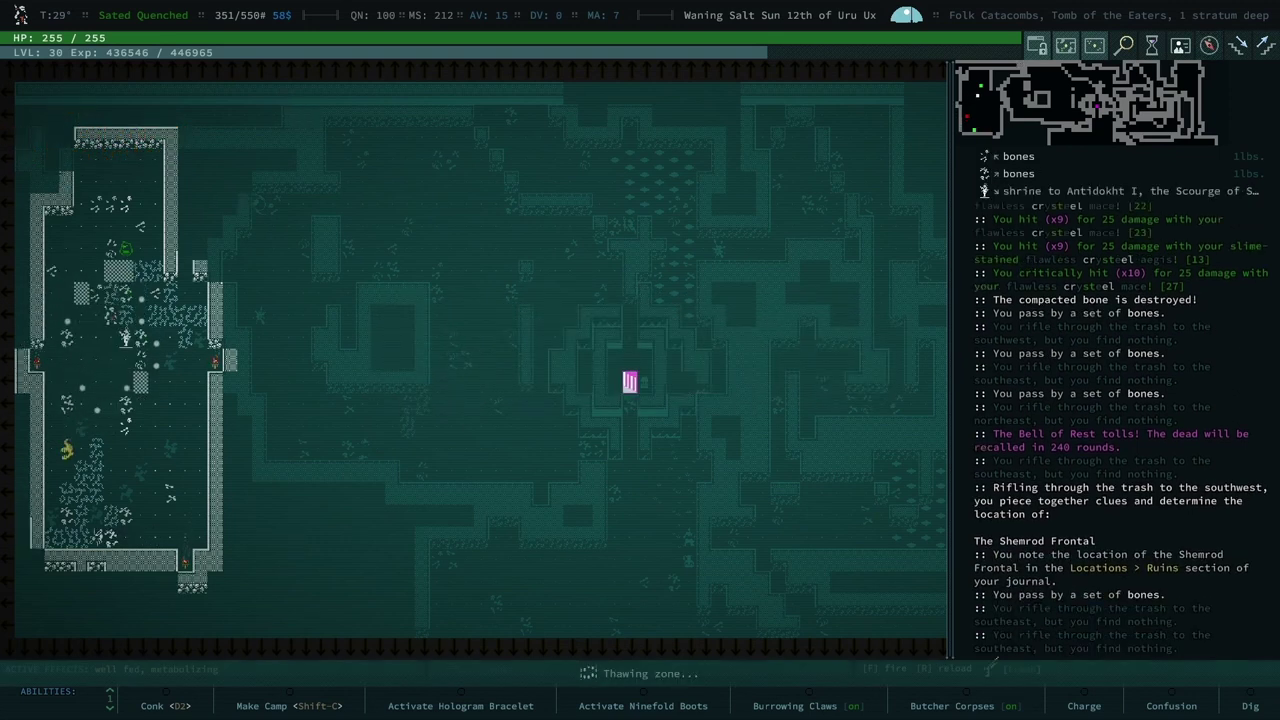
{"action": "key", "text": "KP_7"}
Inspect the room's contents, then move northwest through the western room toward the shrine.
{"action": "key", "text": "l"}
{"action": "key", "text": "KP_7"}
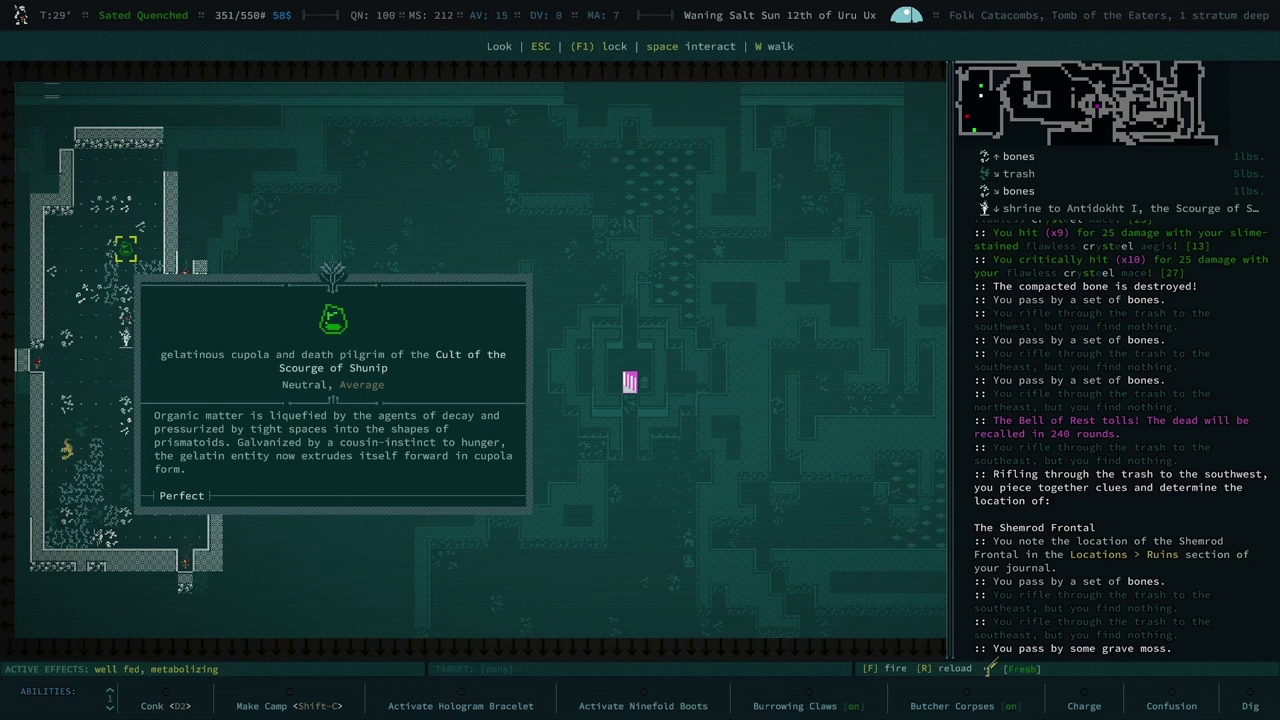
{"action": "key", "text": "Escape"}
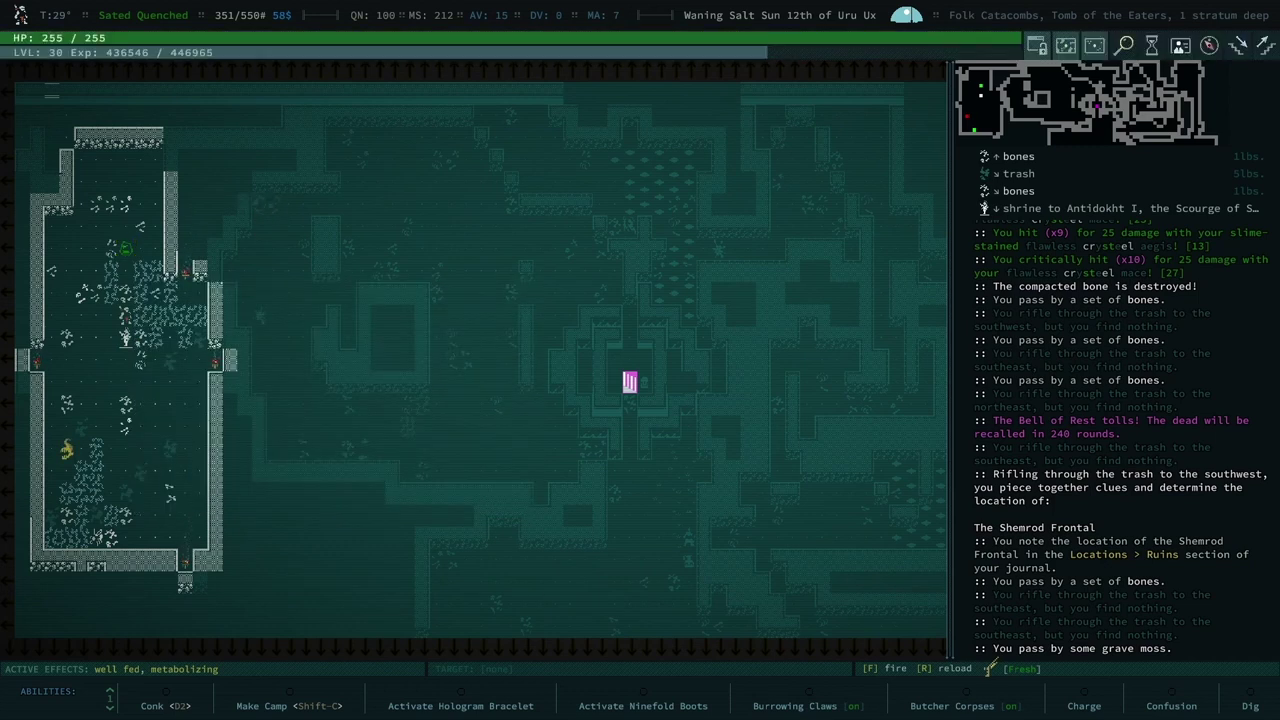
{"action": "key", "text": "KP_7"}
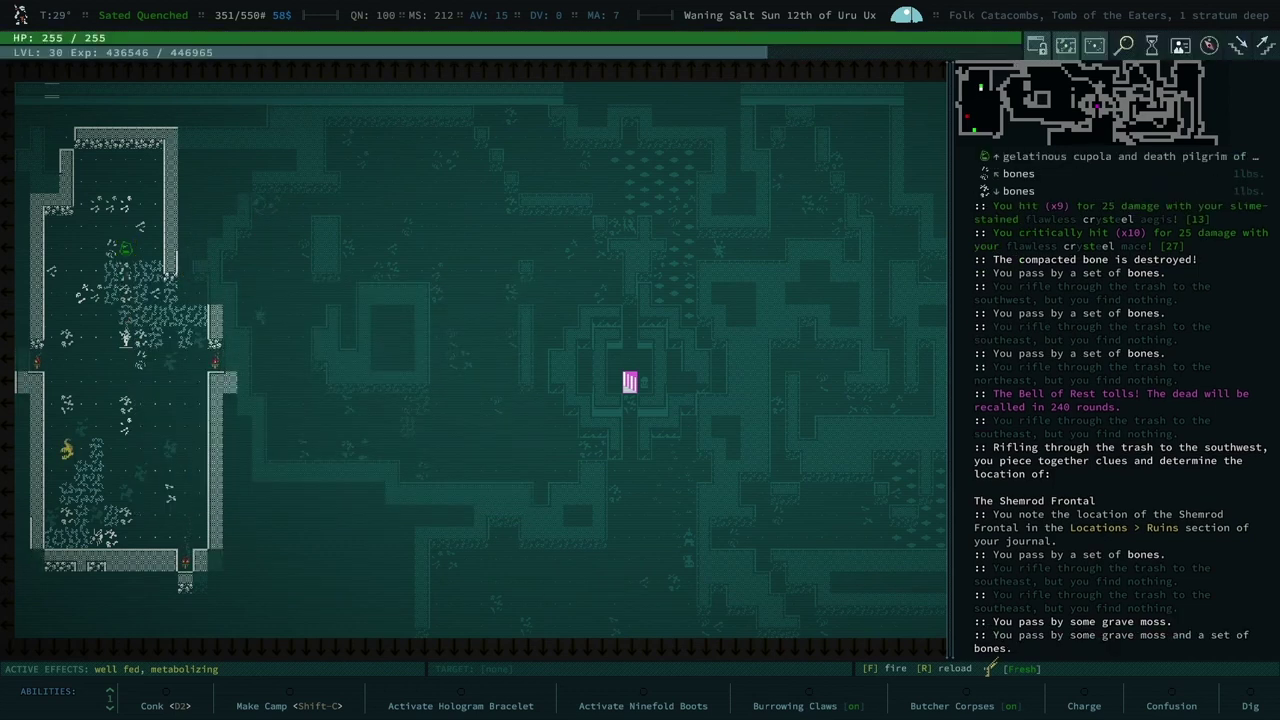
{"action": "key", "text": "KP_7"}
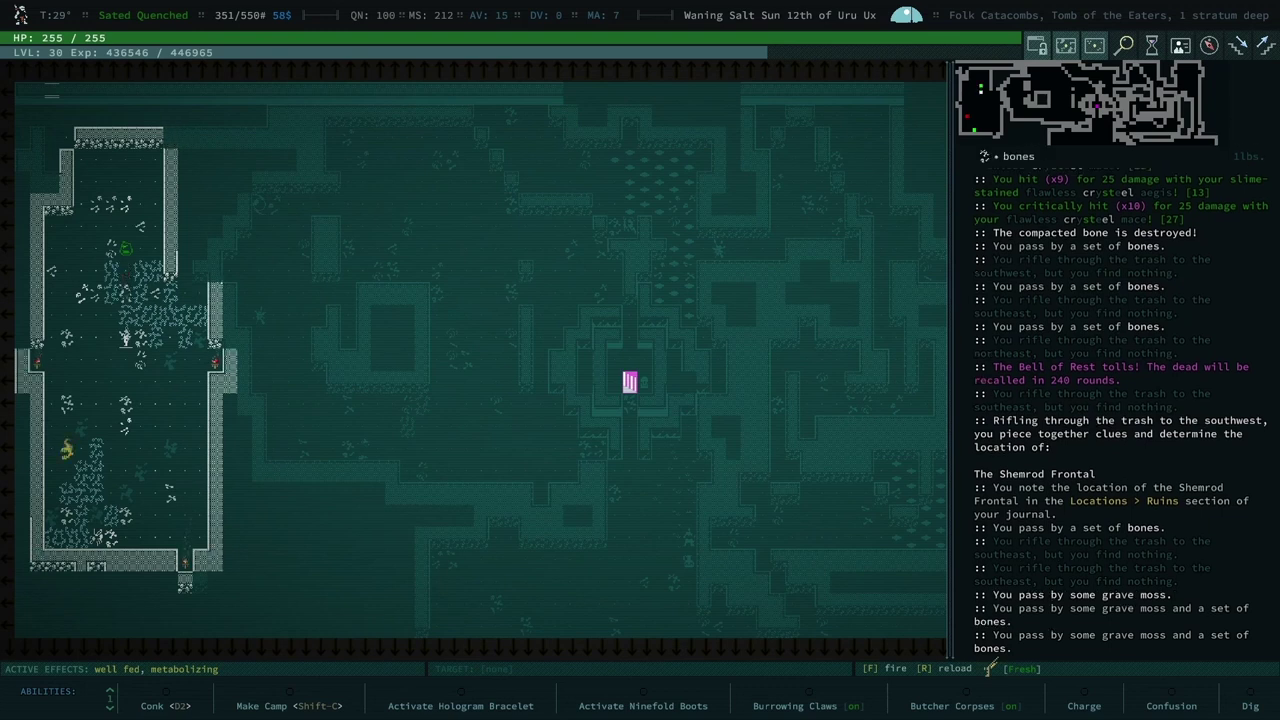
{"action": "key", "text": "KP_7"}
Examine the wet madpole's description in Look mode.
{"action": "key", "text": "f"}
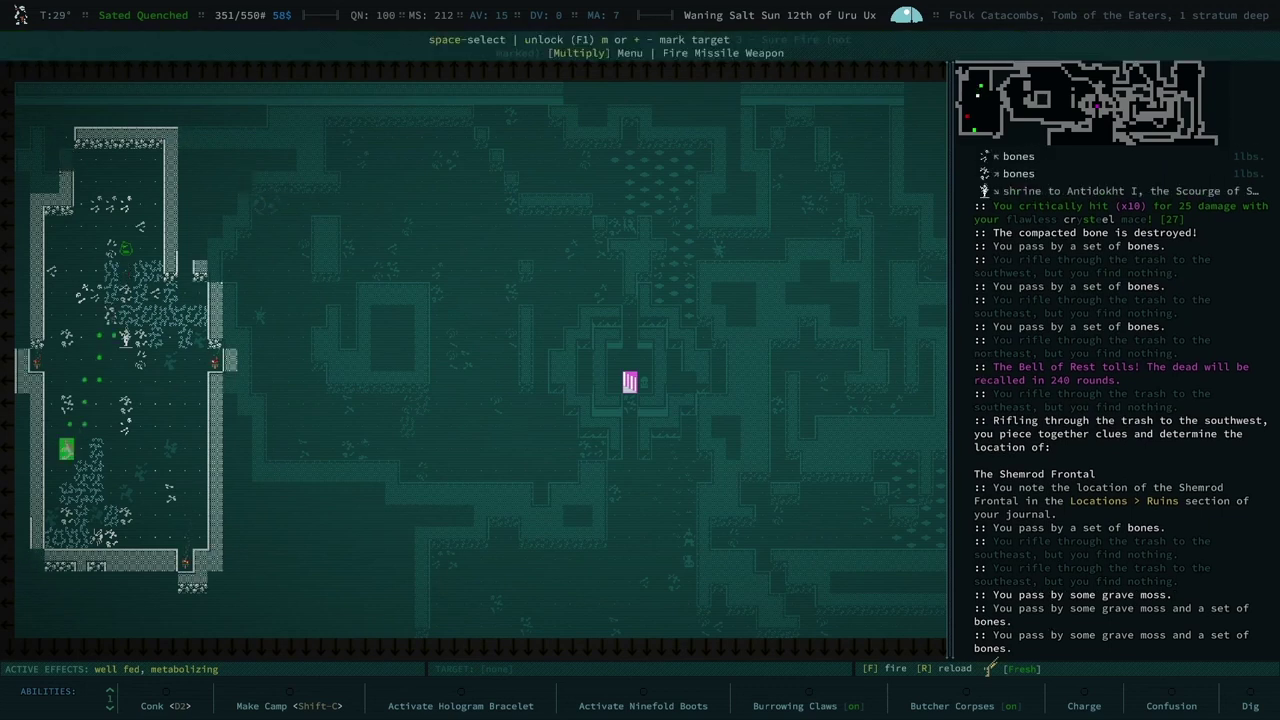
{"action": "key", "text": "Escape"}
{"action": "key", "text": "l"}
{"action": "key", "text": "KP_9"}
{"action": "key", "text": "KP_1"}
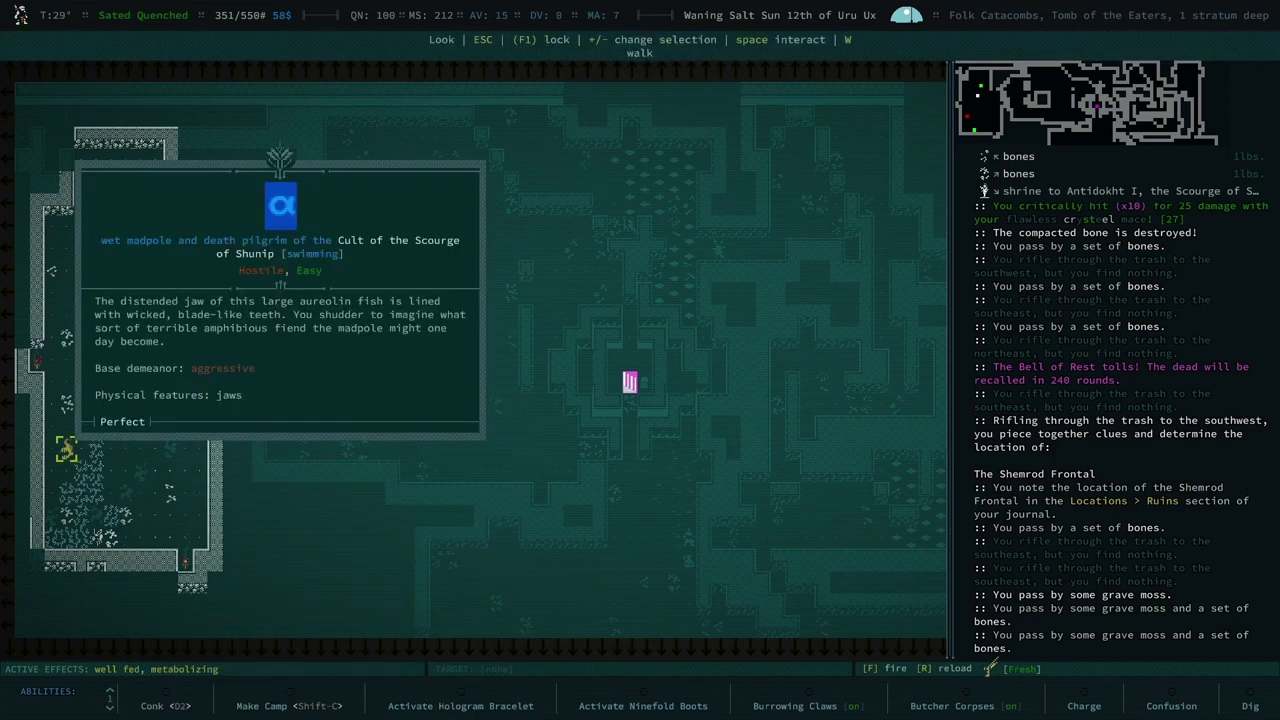
{"action": "key", "text": "Escape"}
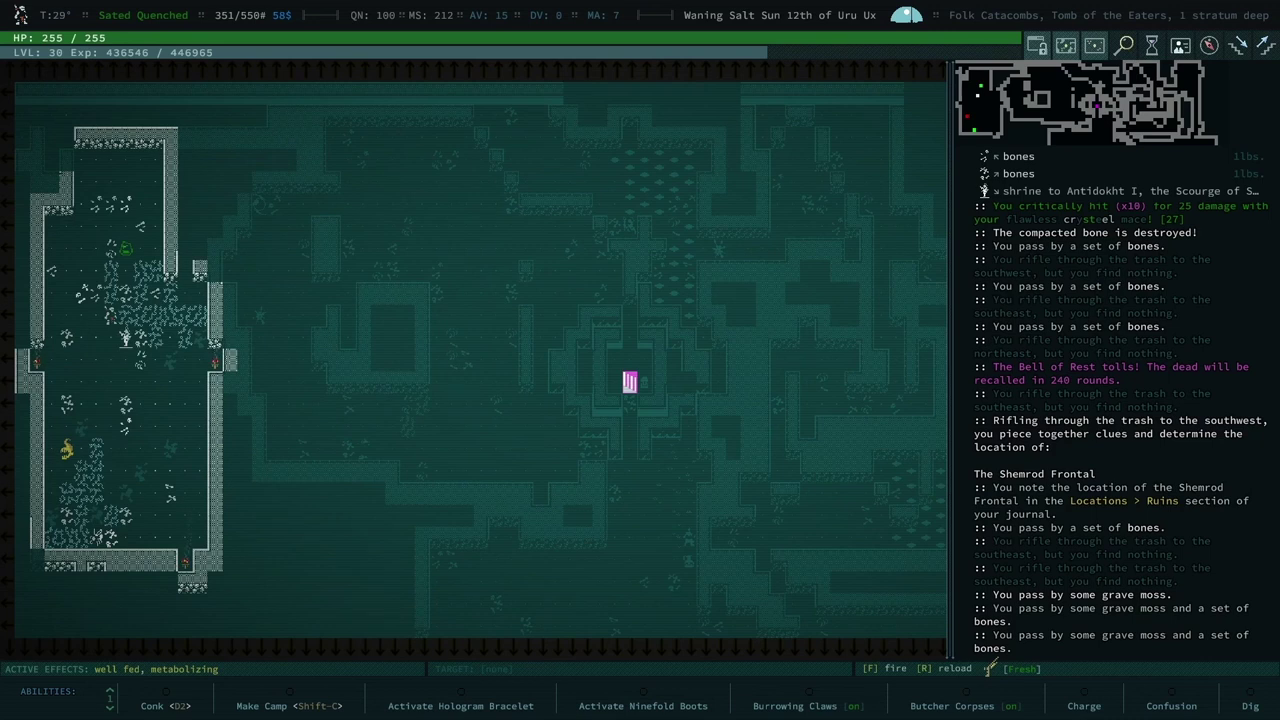
Shoot the wet madpole with the long photon, then melee the gelatinous cupola to death.
{"action": "key", "text": "f"}
{"action": "key", "text": "f"}
{"action": "key", "text": "f"}
{"action": "key", "text": "f"}
{"action": "key", "text": "f"}
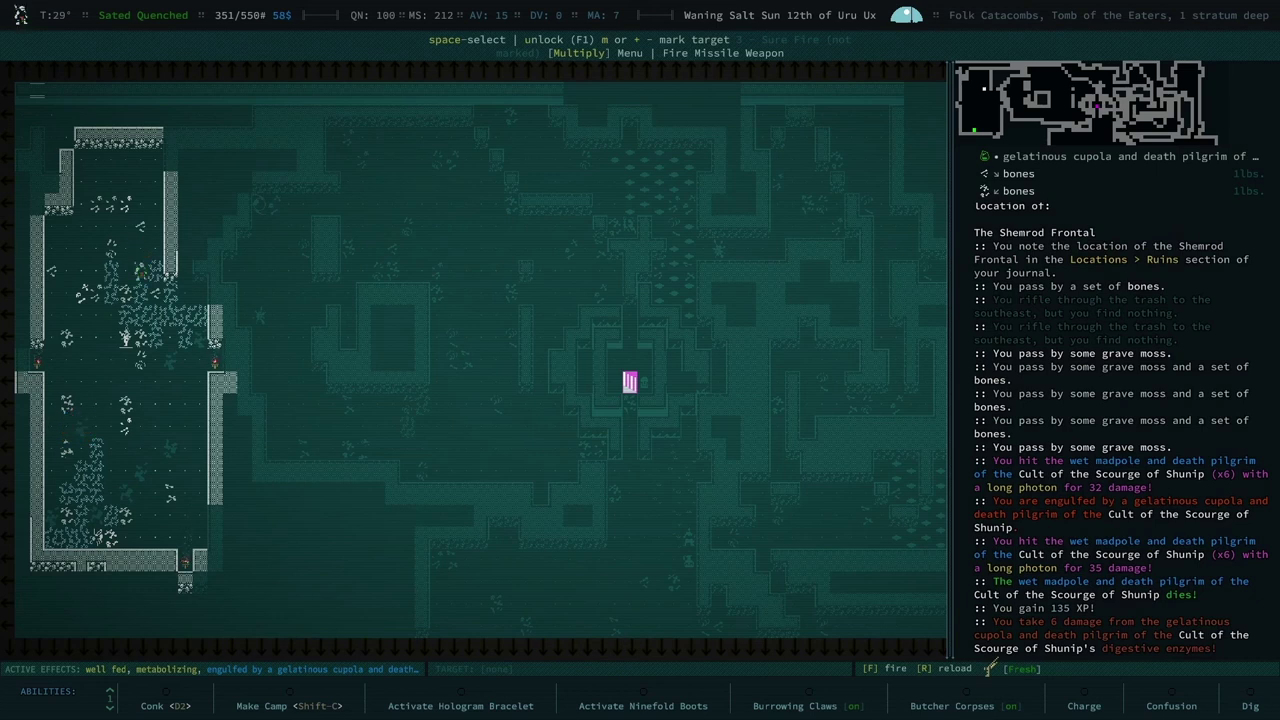
{"action": "key", "text": "F1"}
{"action": "key", "text": "Left"}
{"action": "key", "text": "Escape"}
{"action": "key", "text": "Up"}
{"action": "key", "text": "Up"}
{"action": "key", "text": "Up"}
{"action": "key", "text": "Up"}
{"action": "key", "text": "Up"}
{"action": "key", "text": "Up"}
{"action": "key", "text": "Up"}
{"action": "key", "text": "Up"}
{"action": "key", "text": "Up"}
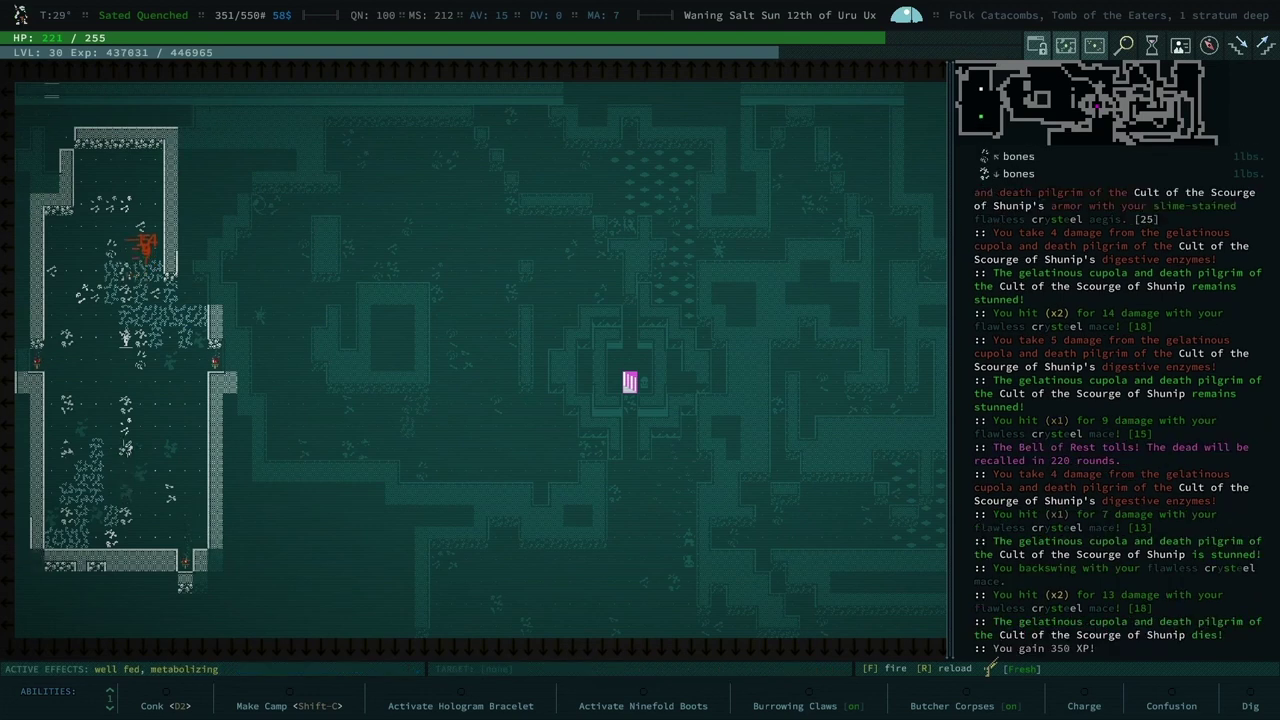
{"action": "key", "text": "Up"}
{"action": "key", "text": "Up"}
{"action": "key", "text": "Up"}
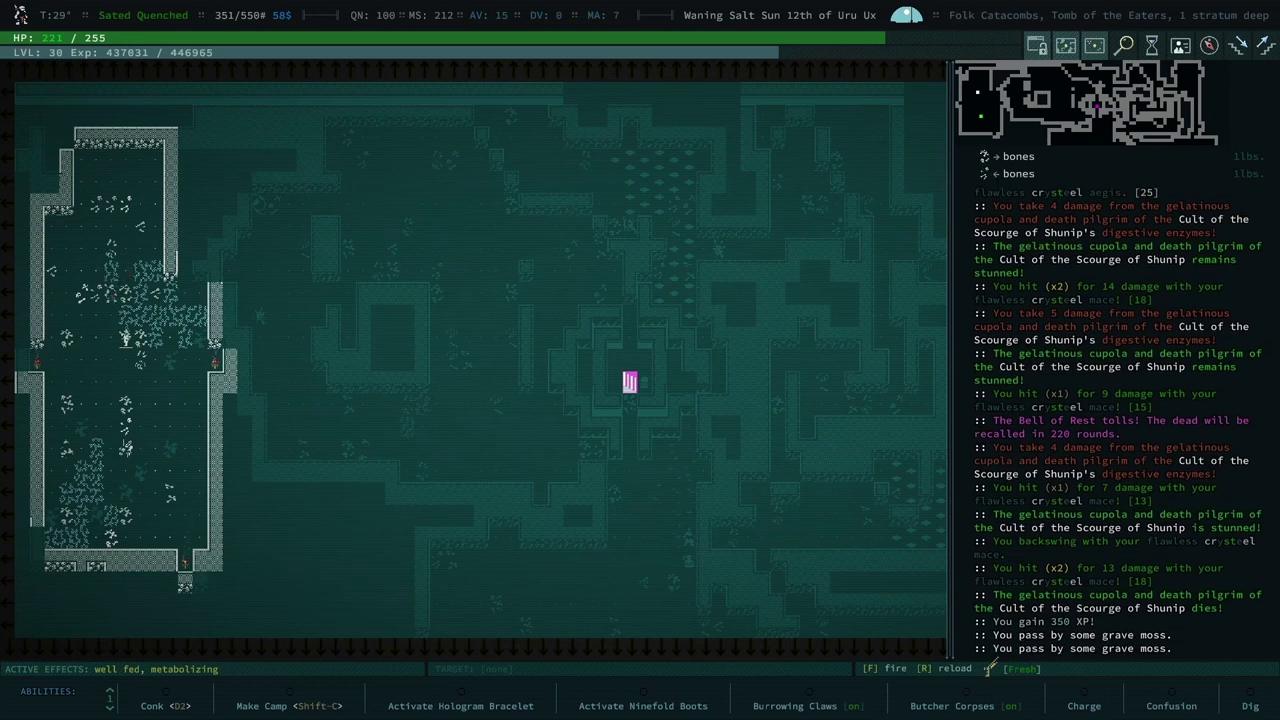
Look at the Antidokht I shrine and add its story to Sultan Histories in the journal.
{"action": "key", "text": "space"}
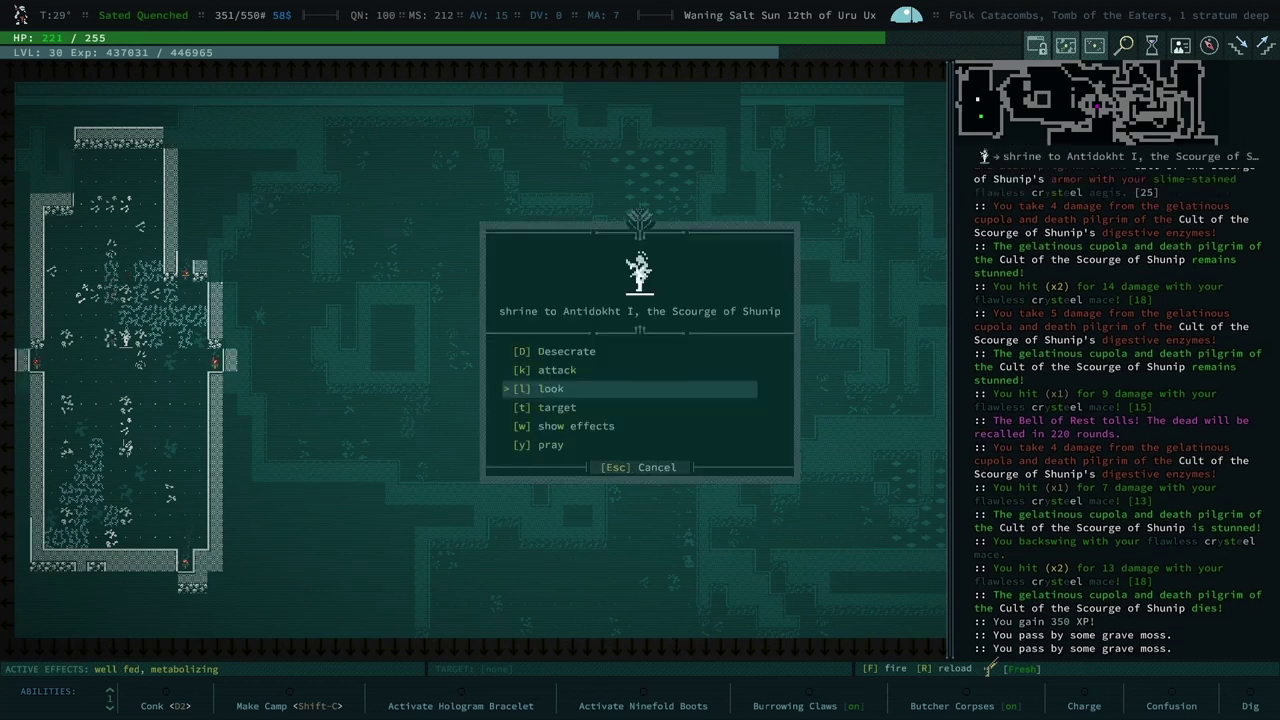
{"action": "key", "text": "l"}
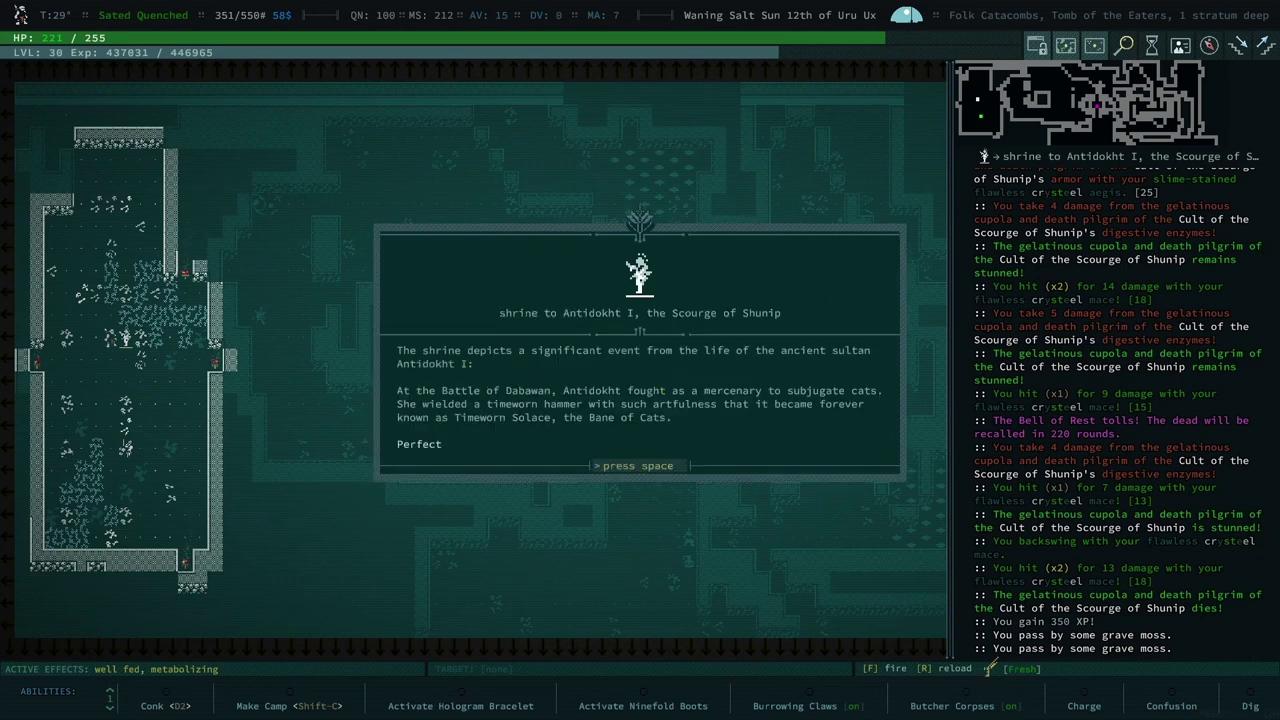
{"action": "key", "text": "space"}
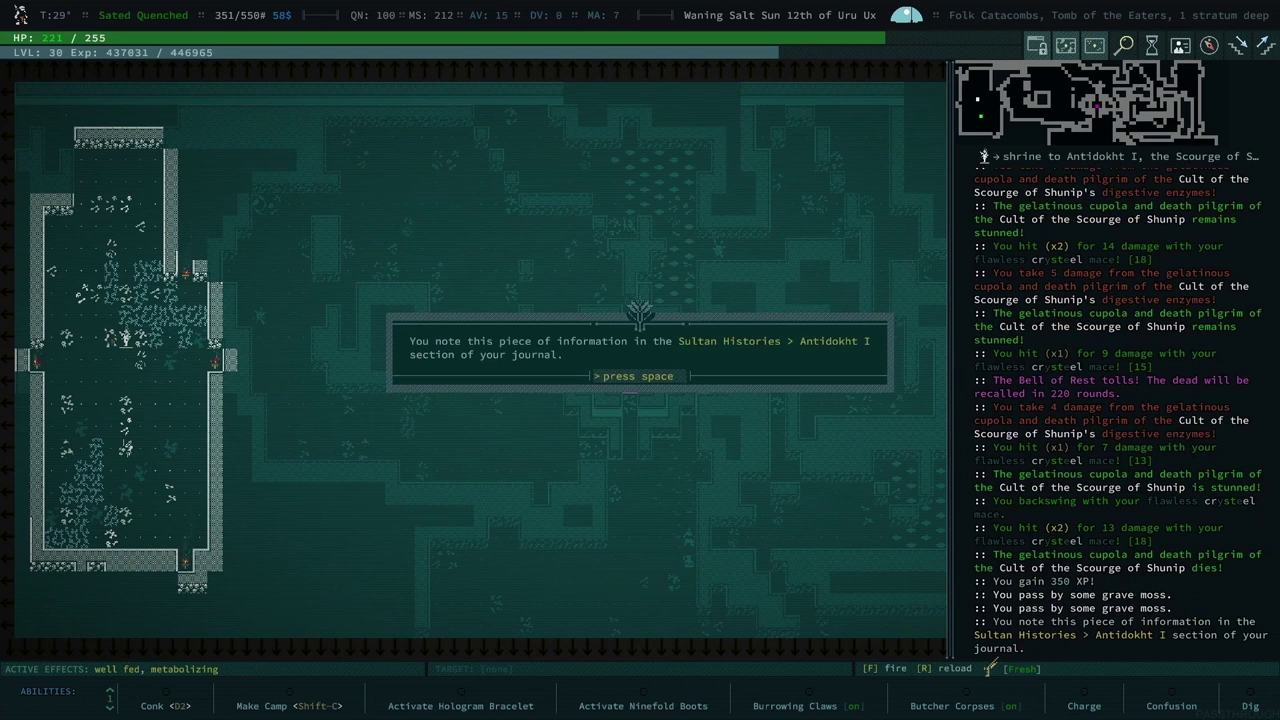
{"action": "key", "text": "space"}
{"action": "key", "text": "Escape"}
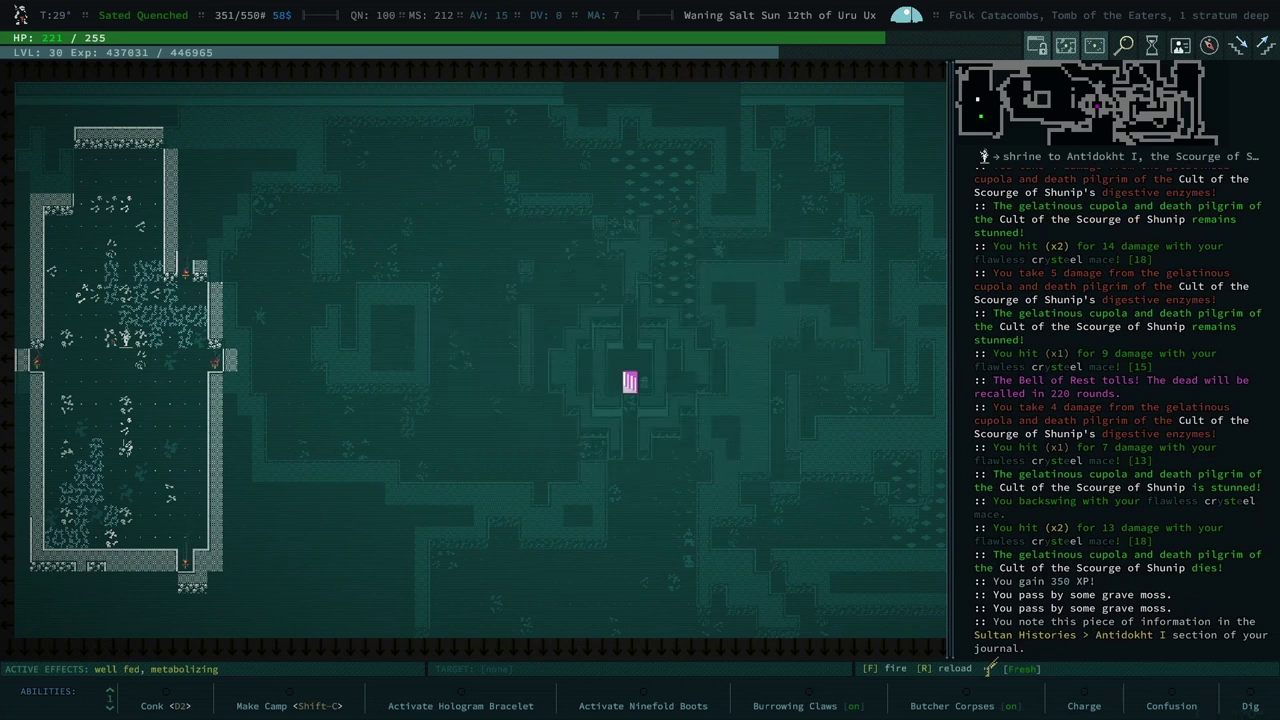
Resume exploring the catacomb, dismissing the forgotten-ruins clue and its journal note.
{"action": "key", "text": "KP_3"}
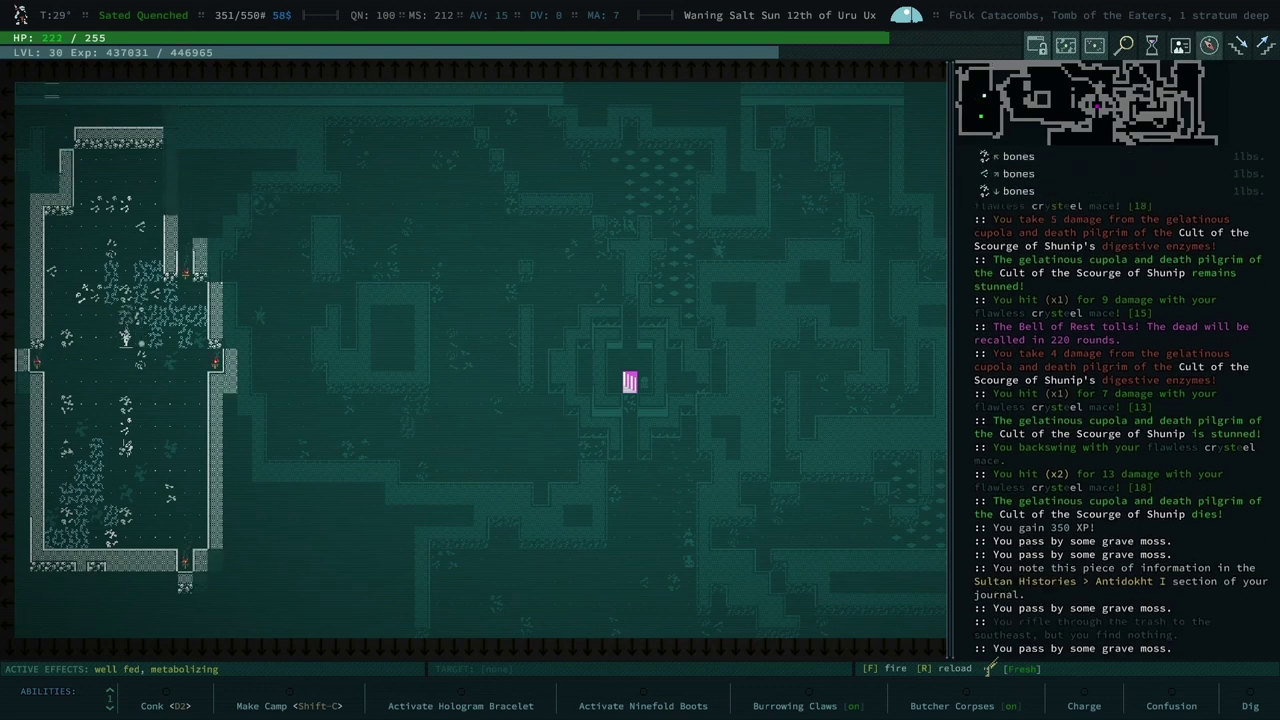
{"action": "key", "text": "KP_3"}
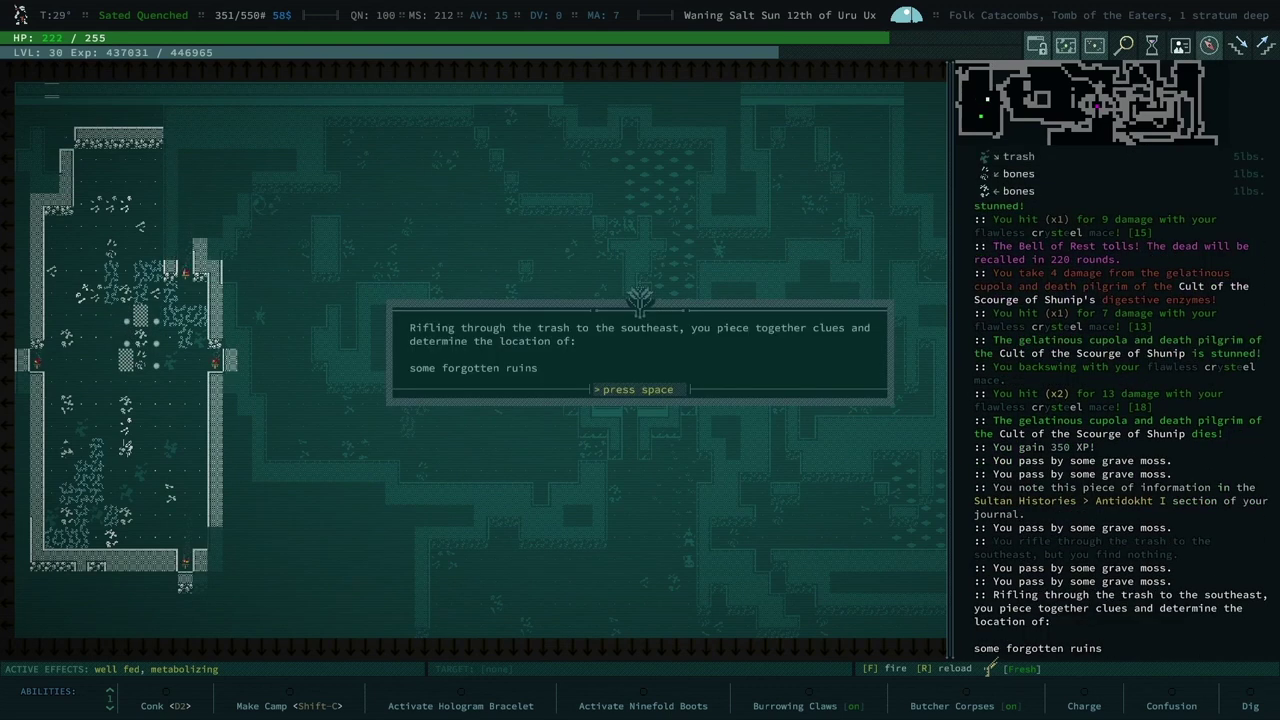
{"action": "key", "text": "space"}
{"action": "key", "text": "space"}
{"action": "key", "text": "KP_6"}
{"action": "key", "text": "KP_6"}
Explore southwest, smashing compacted bones, and dismiss another forgotten-ruins clue and note.
{"action": "key", "text": "KP_1"}
{"action": "key", "text": "KP_4"}
{"action": "key", "text": "KP_4"}
{"action": "key", "text": "KP_7"}
{"action": "key", "text": "KP_0"}
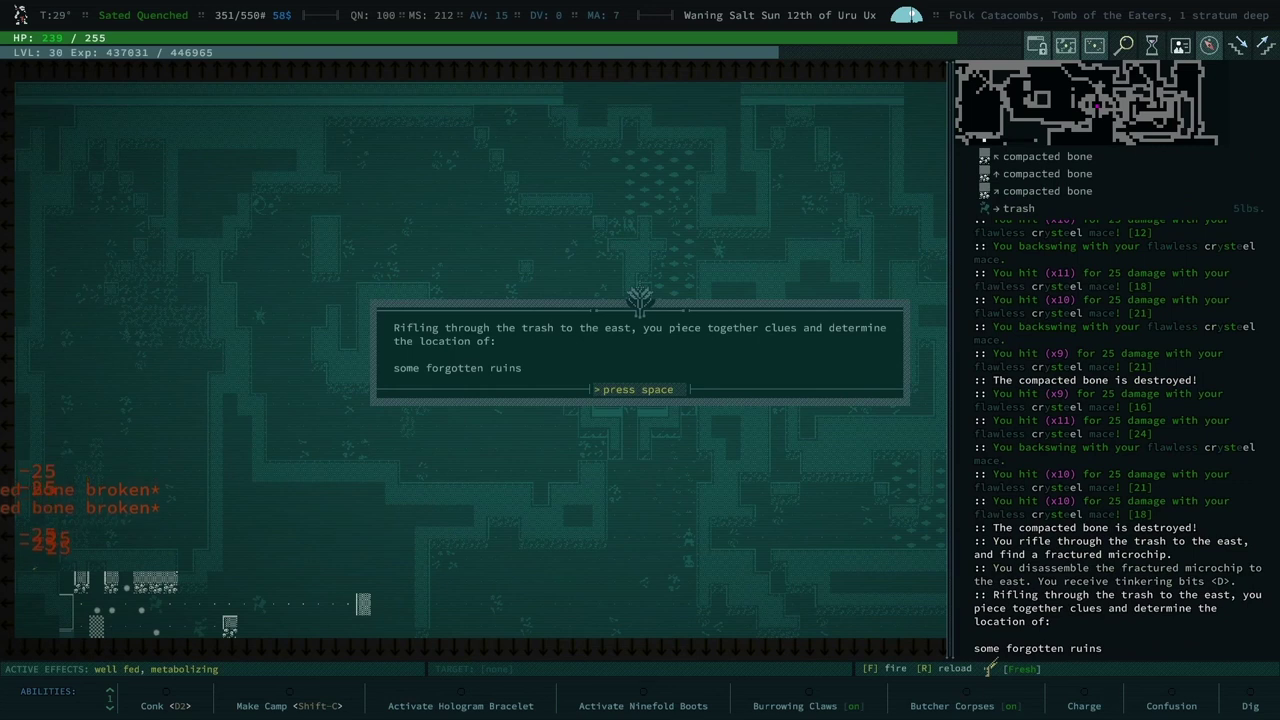
{"action": "key", "text": "space"}
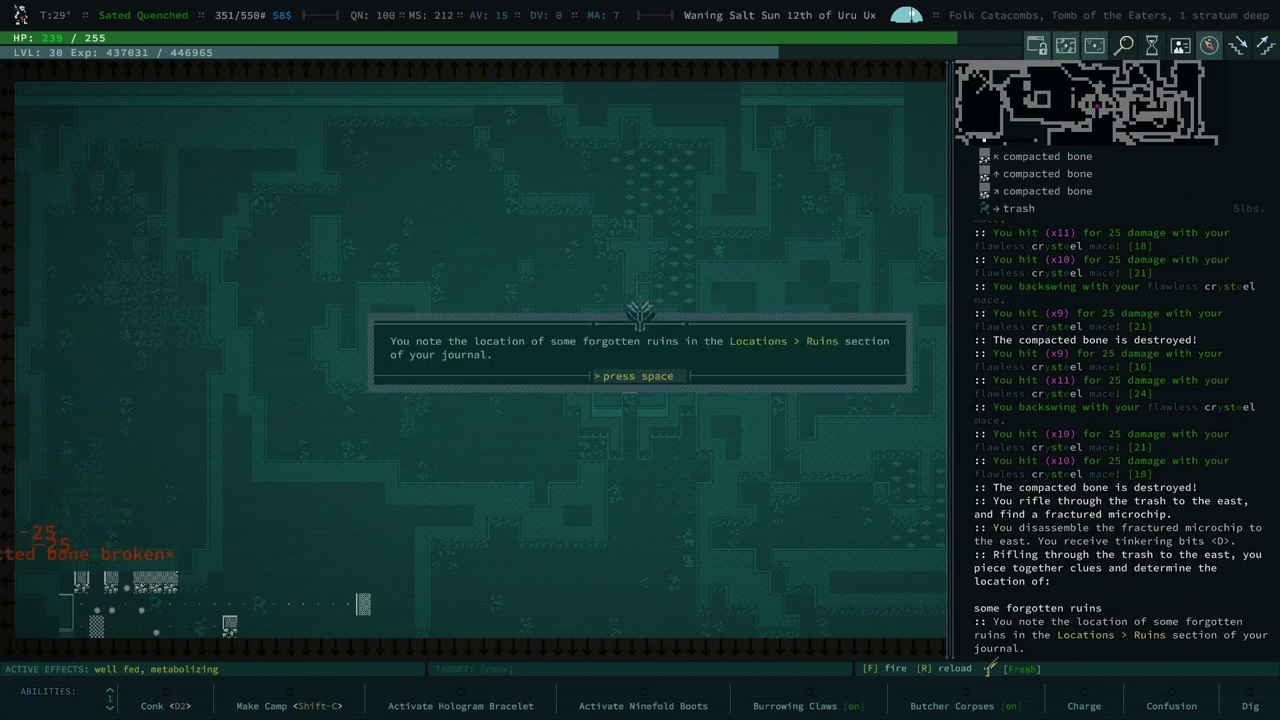
{"action": "key", "text": "space"}
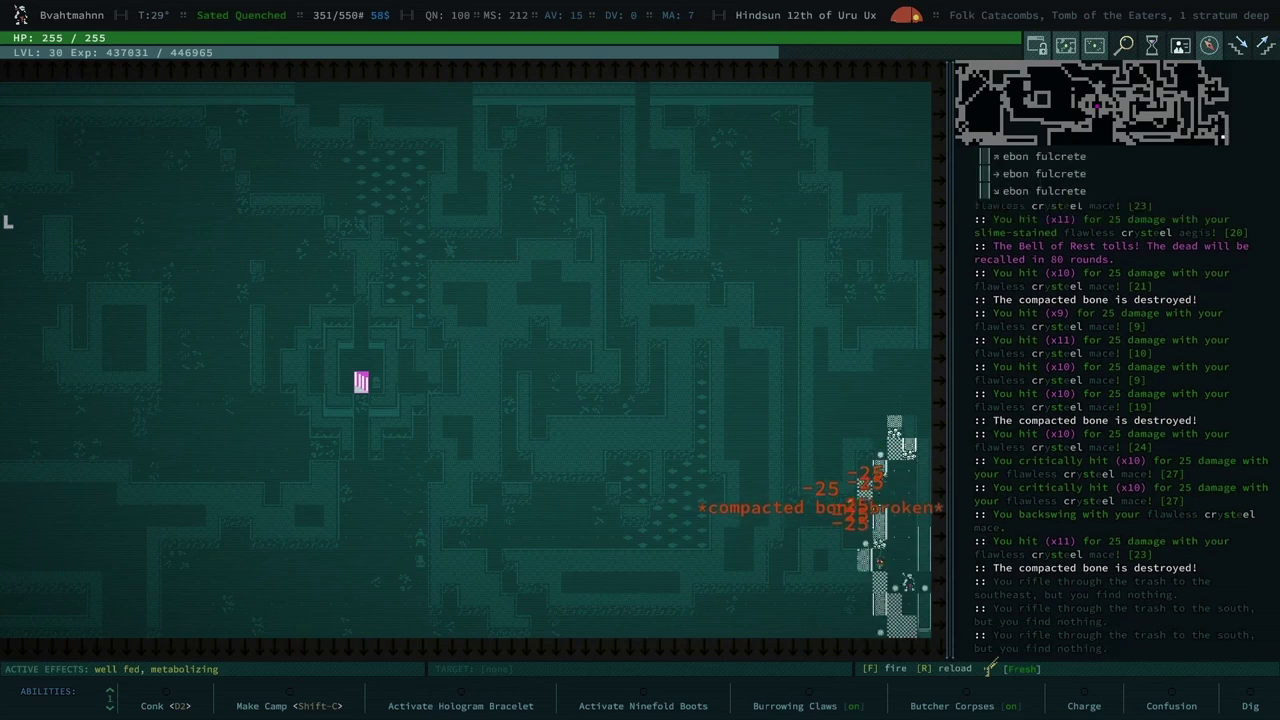
Head west into the next zone and shoot the quick sap with the long photon until dead.
{"action": "key", "text": "space"}
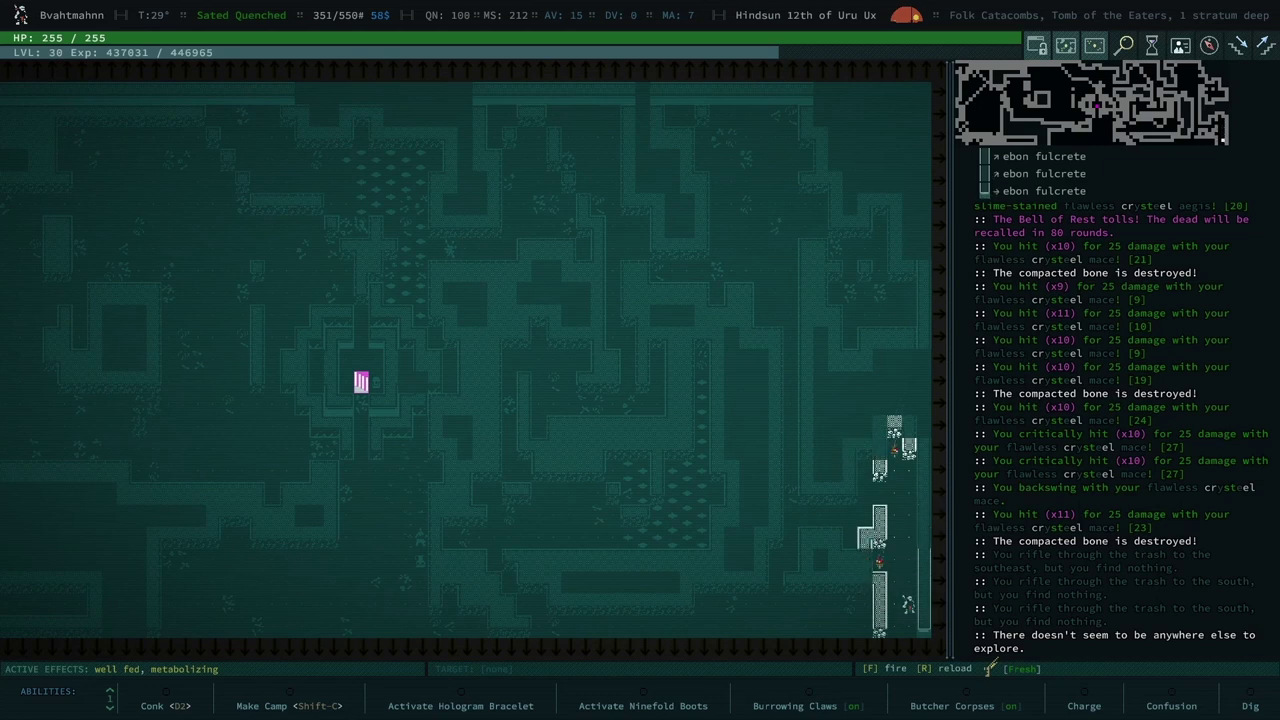
{"action": "key", "text": "Down"}
{"action": "key", "text": "Left"}
{"action": "key", "text": "Left"}
{"action": "key", "text": "Left"}
{"action": "key", "text": "Left"}
{"action": "key", "text": "Left"}
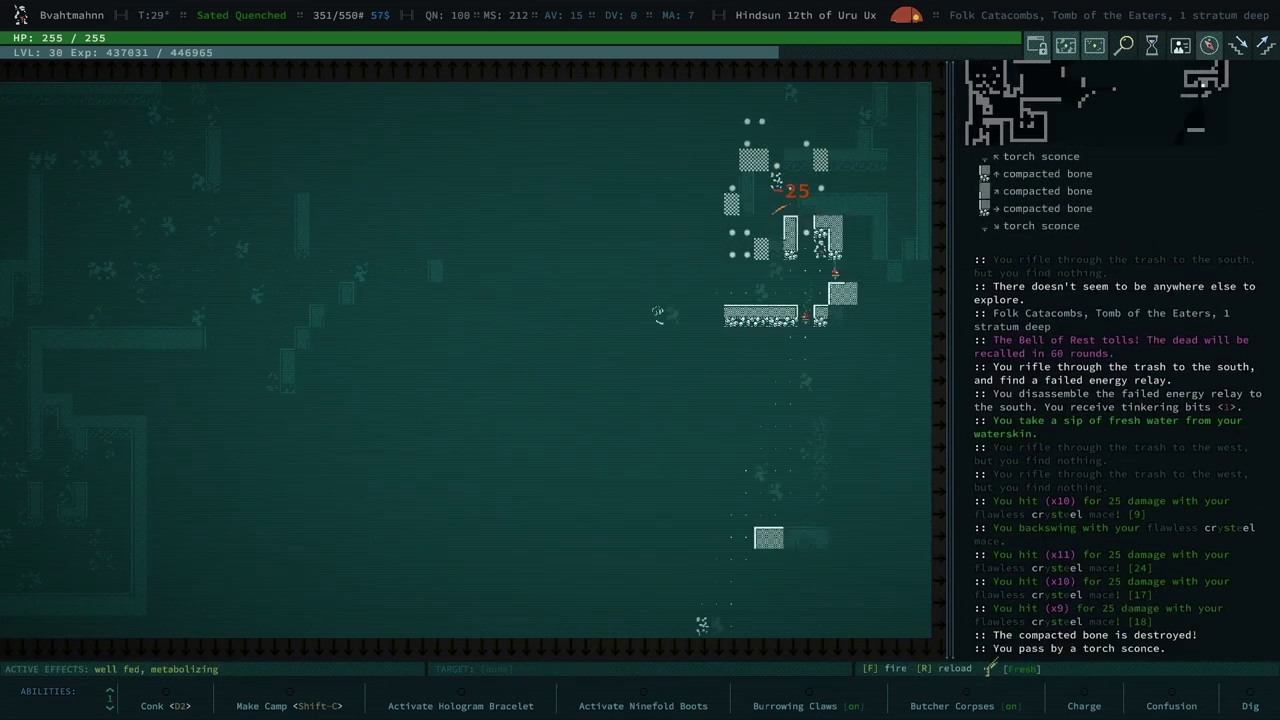
{"action": "key", "text": "Left"}
{"action": "key", "text": "Left"}
{"action": "key", "text": "Left"}
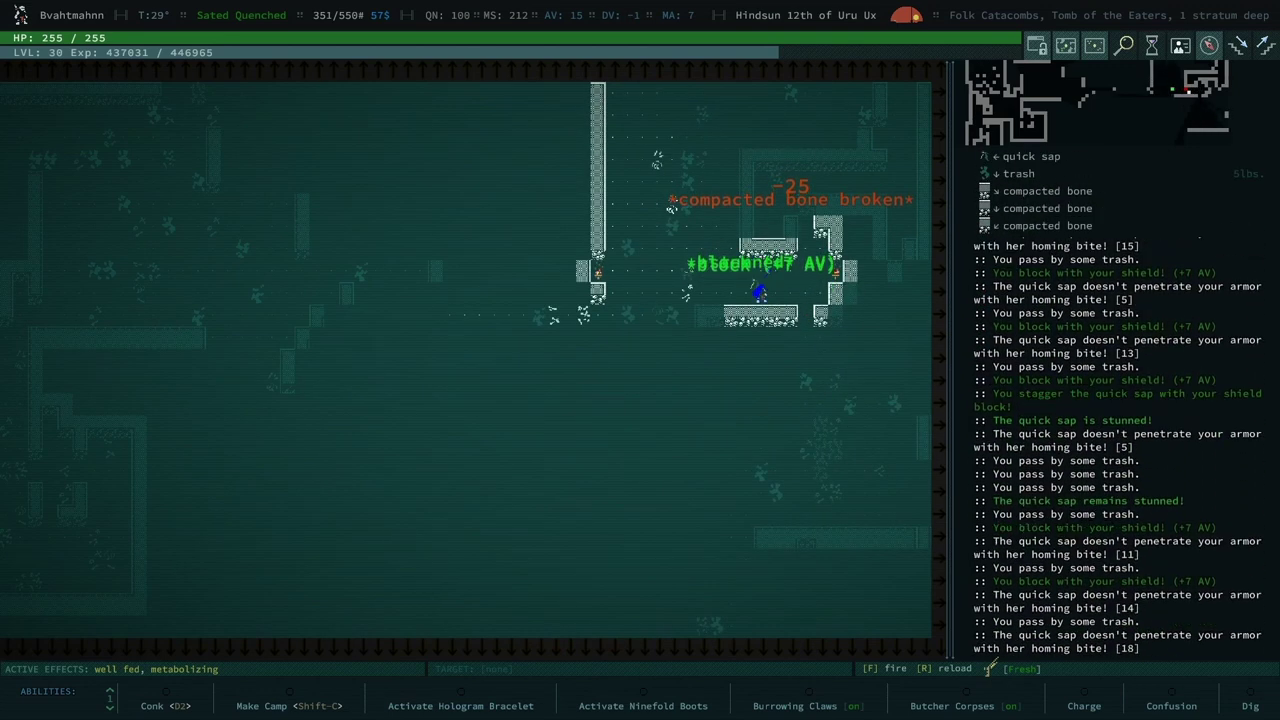
{"action": "key", "text": "Left"}
{"action": "key", "text": "Left"}
{"action": "key", "text": "Left"}
{"action": "key", "text": "Left"}
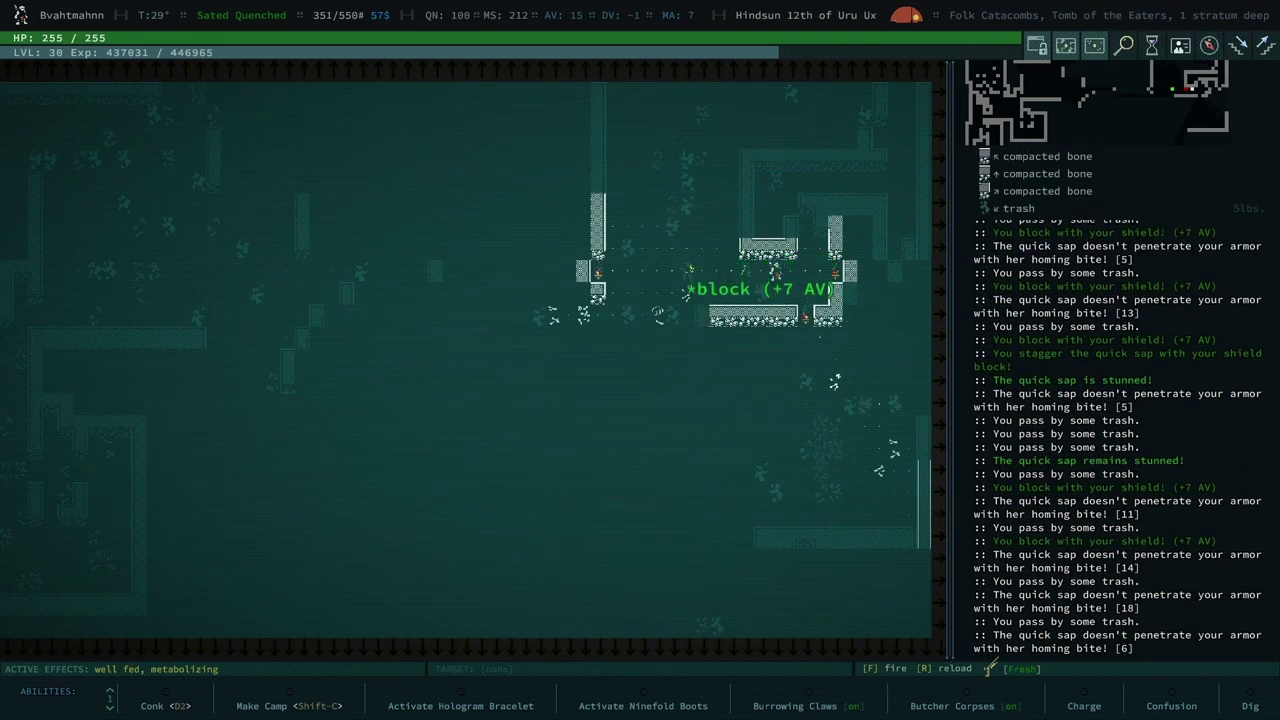
{"action": "key", "text": "f"}
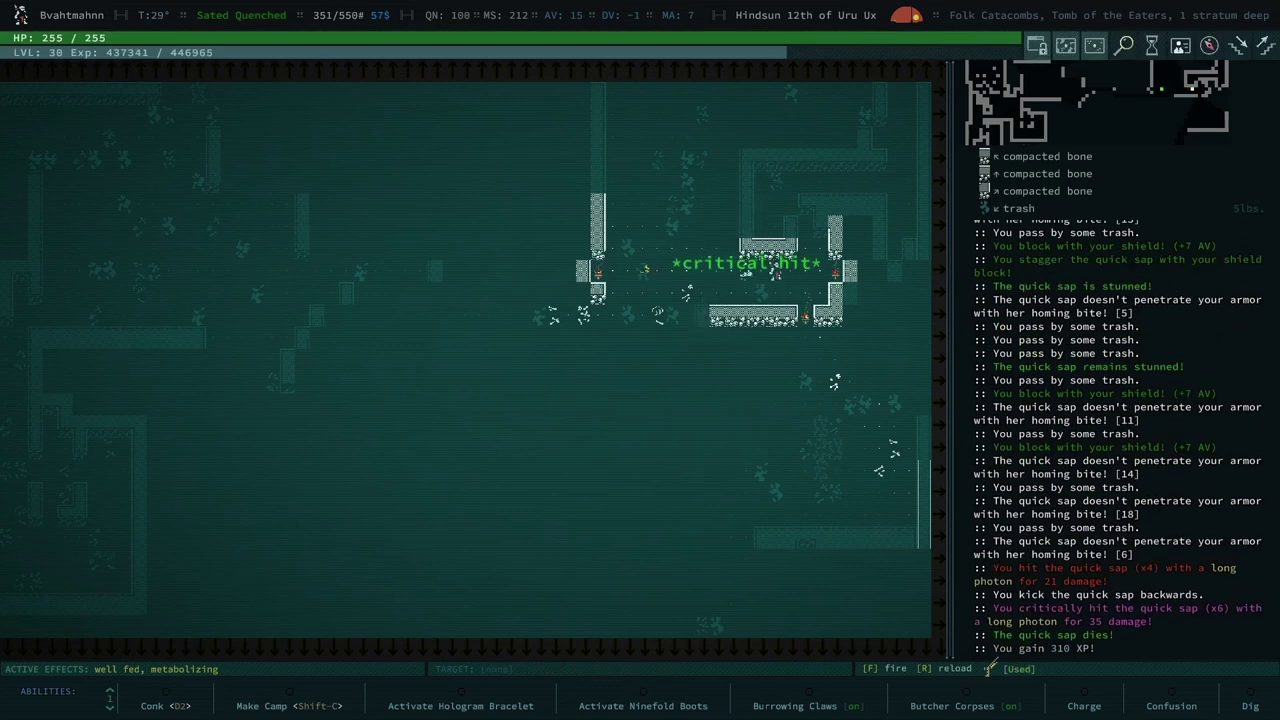
{"action": "key", "text": "f"}
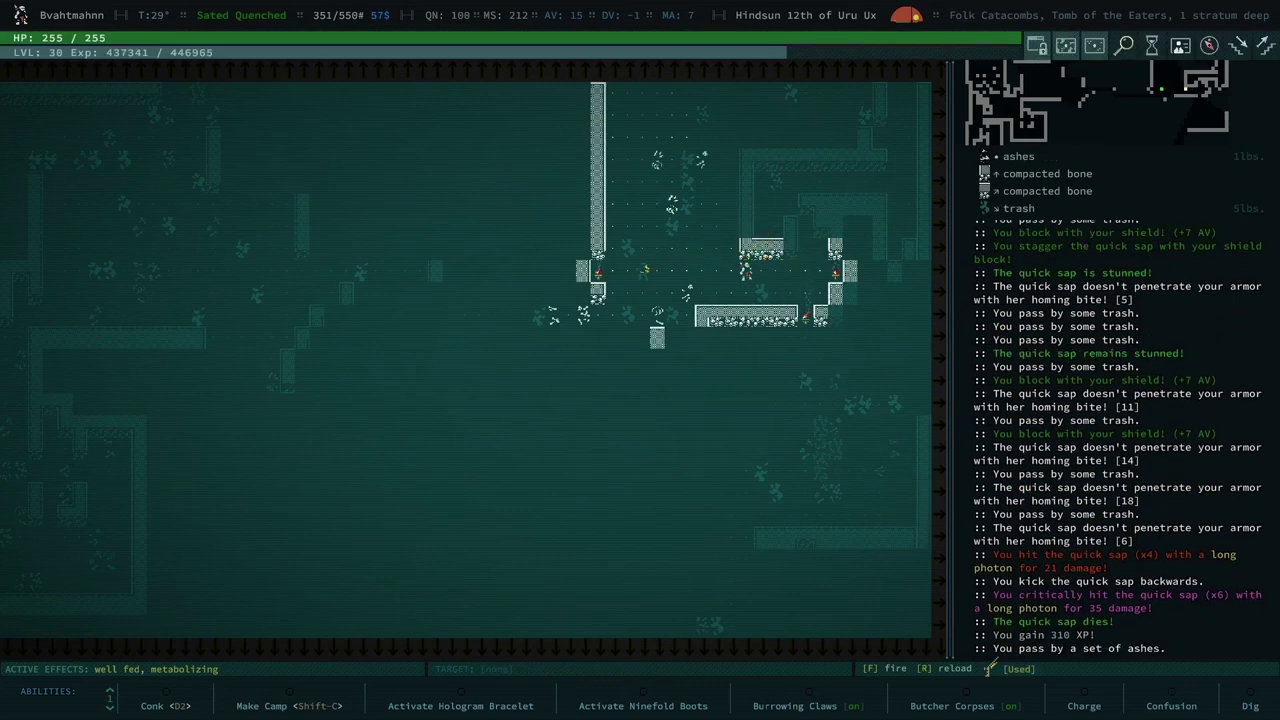
{"action": "key", "text": "Left"}
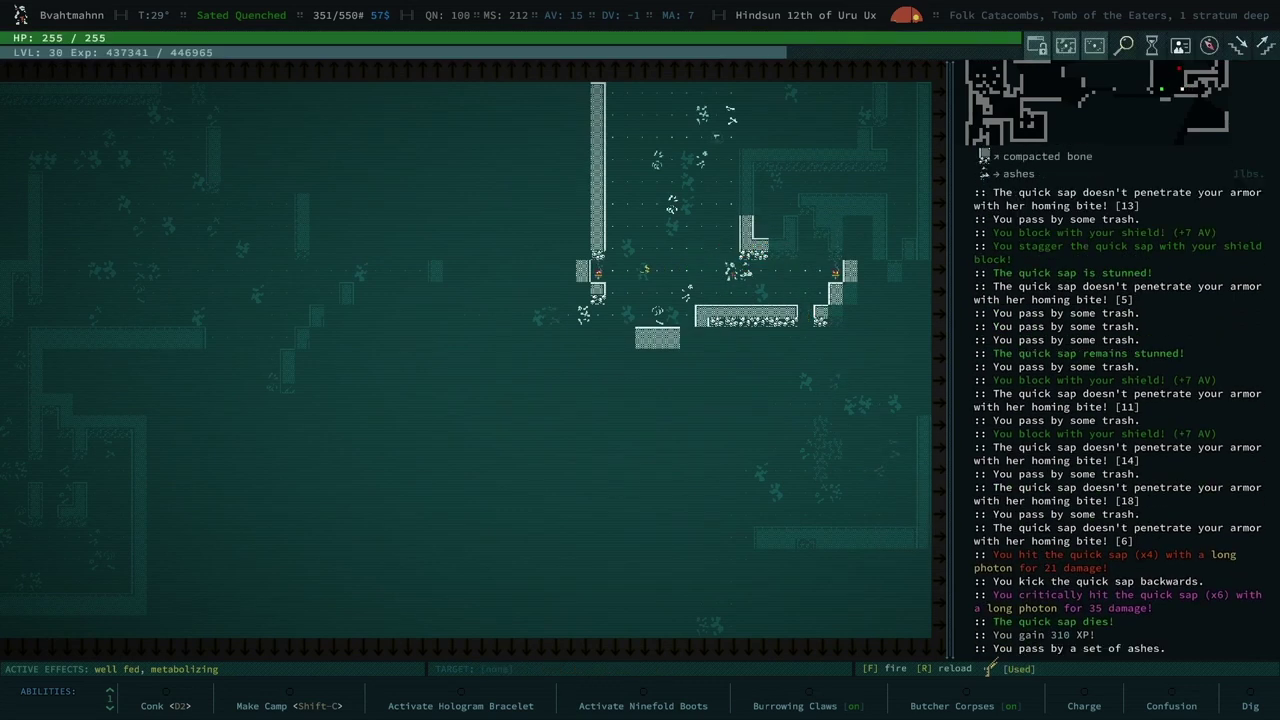
Examine the approaching gelatinous antiprism in Look mode.
{"action": "key", "text": "l"}
{"action": "key", "text": "Right"}
{"action": "key", "text": "KP_Home"}
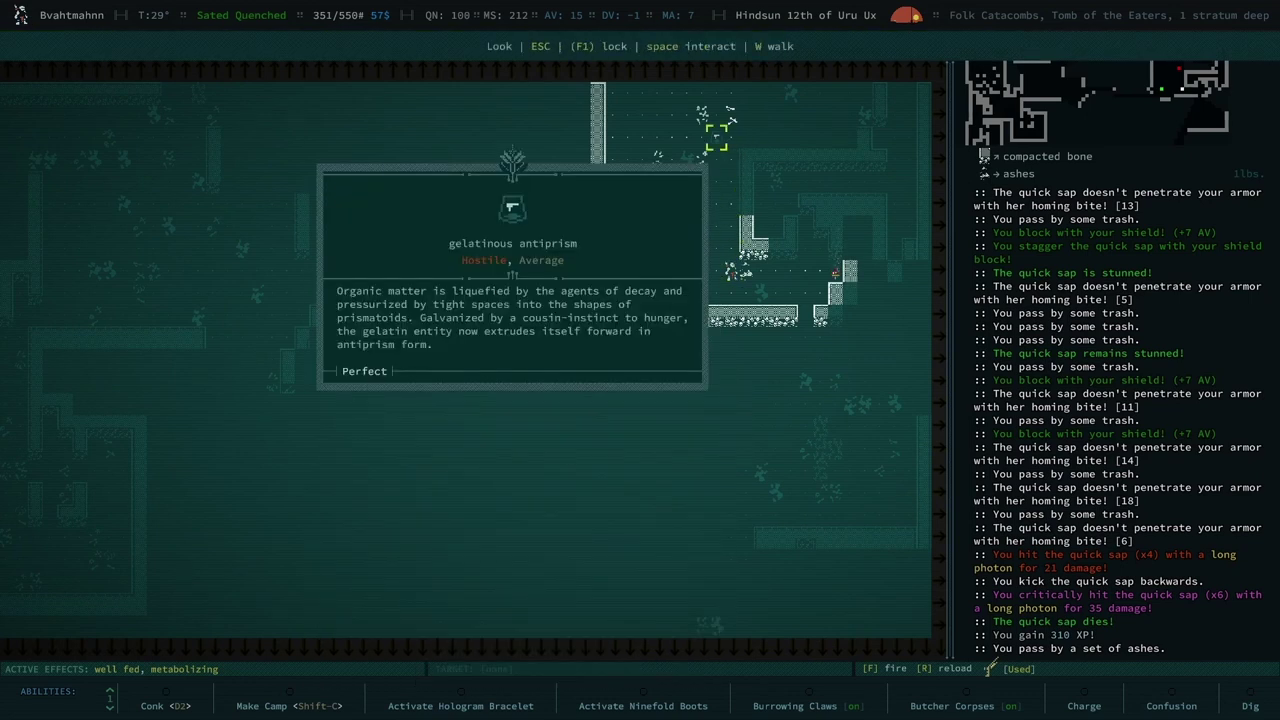
Kill the gelatinous antiprism with long photon shots and melee attacks.
{"action": "key", "text": "Escape"}
{"action": "key", "text": "f"}
{"action": "key", "text": "f"}
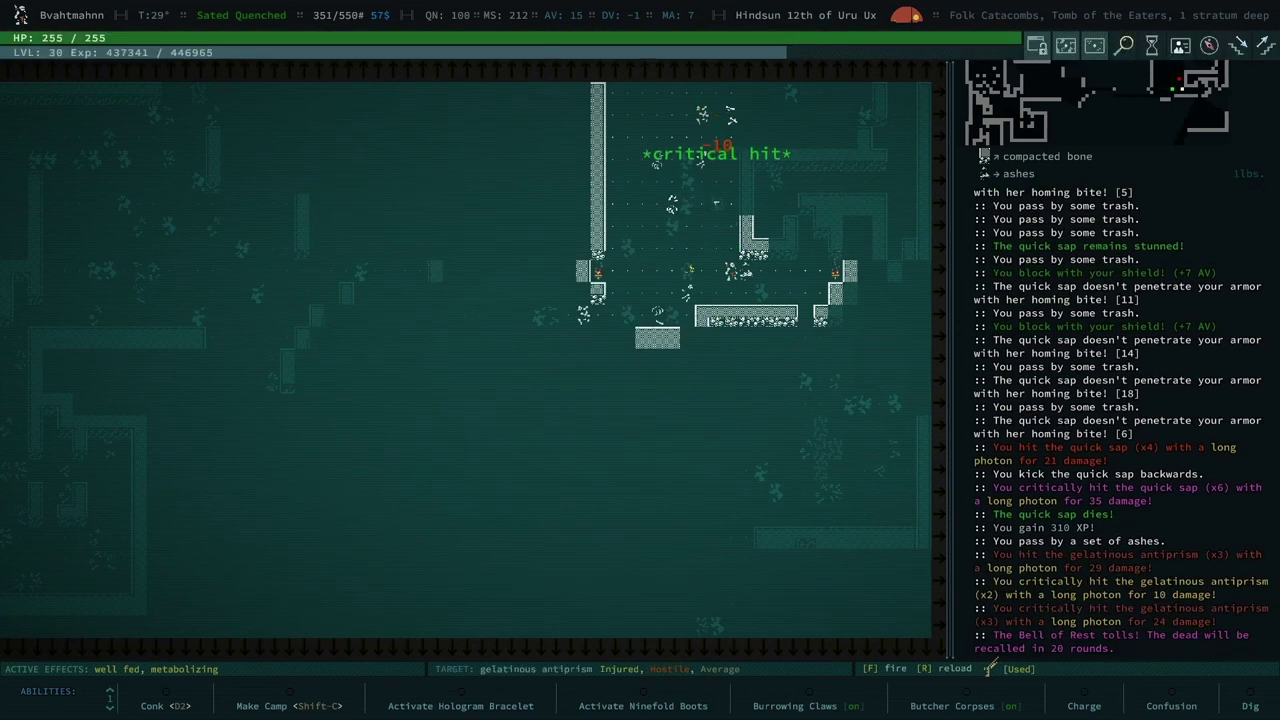
{"action": "key", "text": "f"}
{"action": "key", "text": "f"}
{"action": "key", "text": "f"}
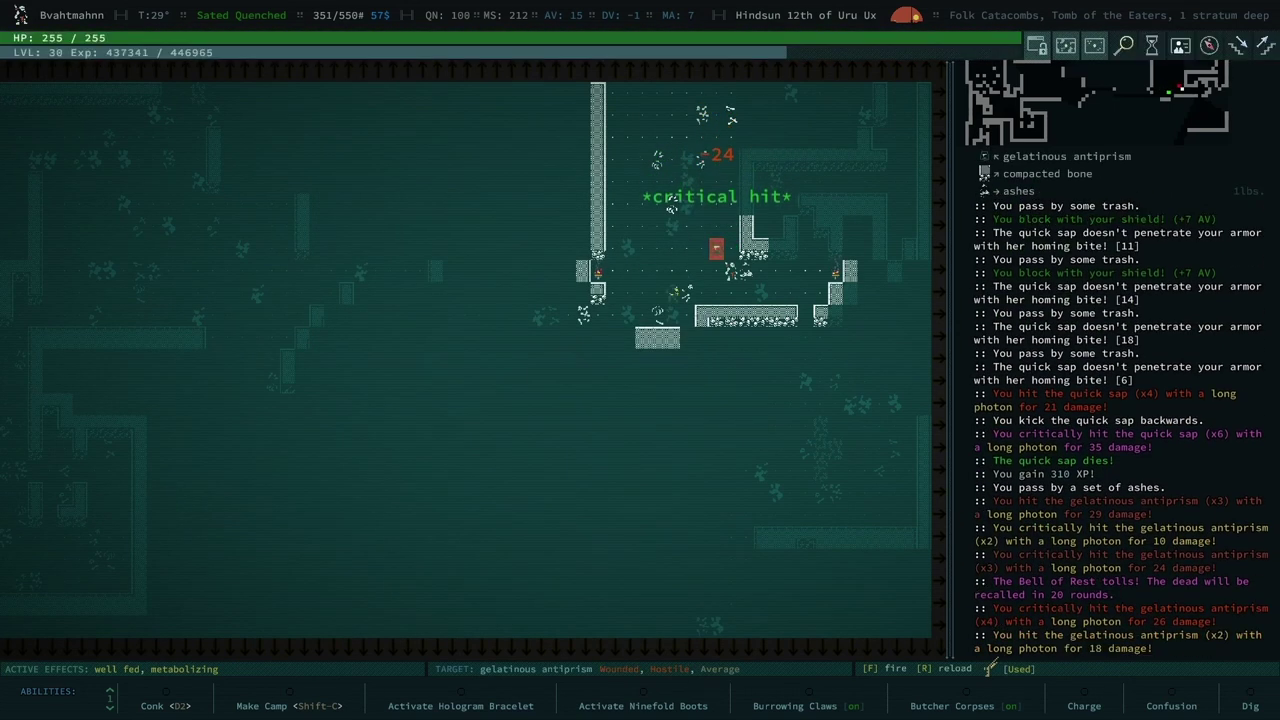
{"action": "key", "text": "f"}
{"action": "key", "text": "ctrl+KP_Right"}
{"action": "key", "text": "KP_Right"}
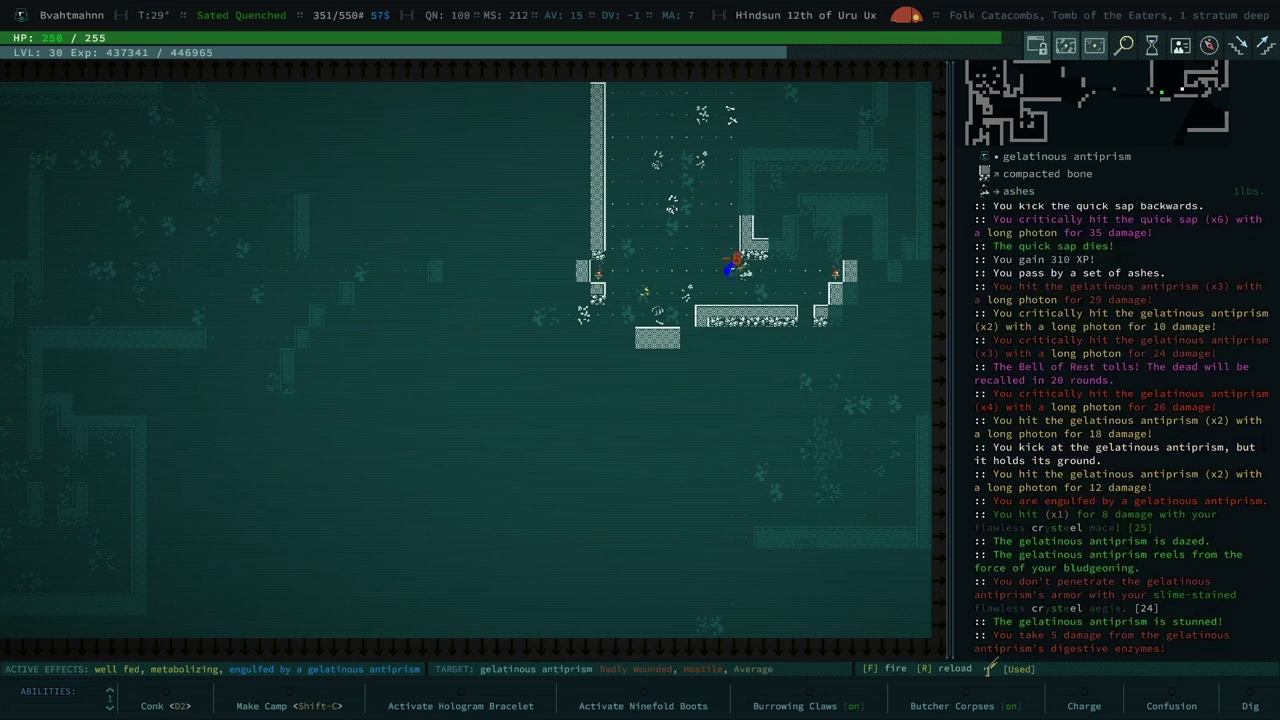
{"action": "key", "text": "KP_Right"}
{"action": "key", "text": "KP_Right"}
{"action": "key", "text": "KP_Right"}
Check the food supplies in inventory, then rest until healed.
{"action": "key", "text": "i"}
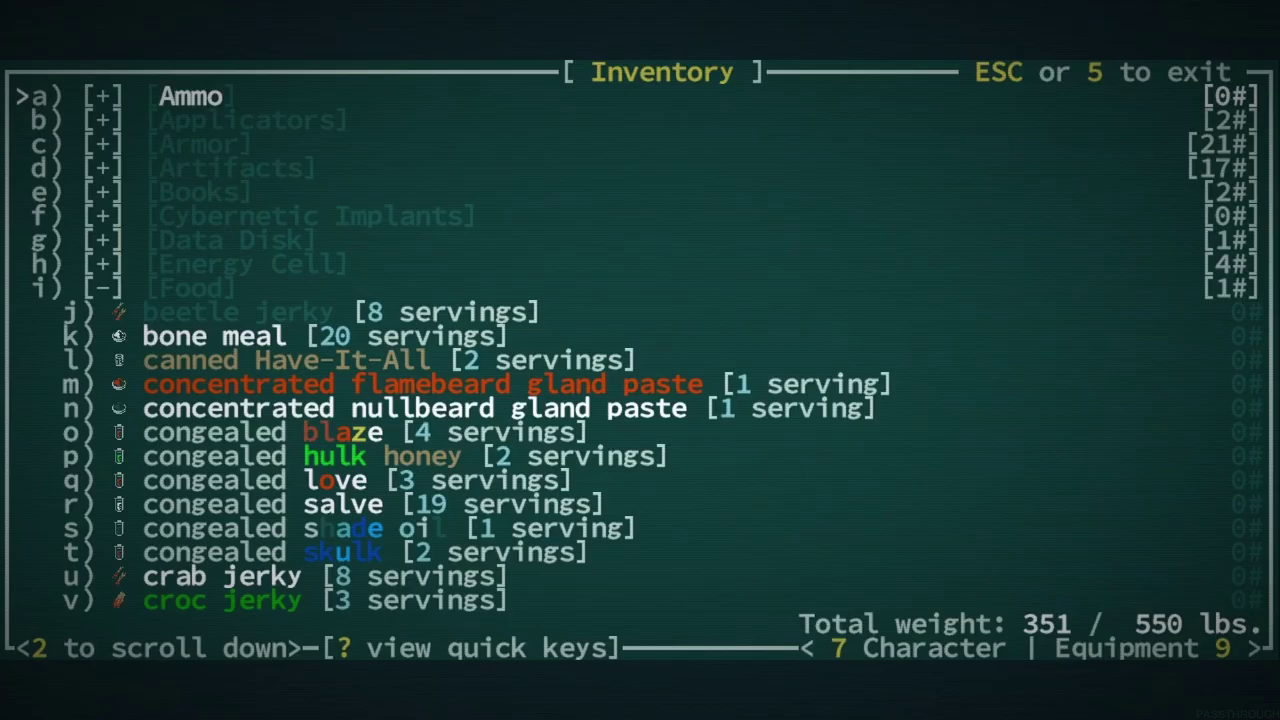
{"action": "key", "text": "Escape"}
{"action": "key", "text": "grave"}
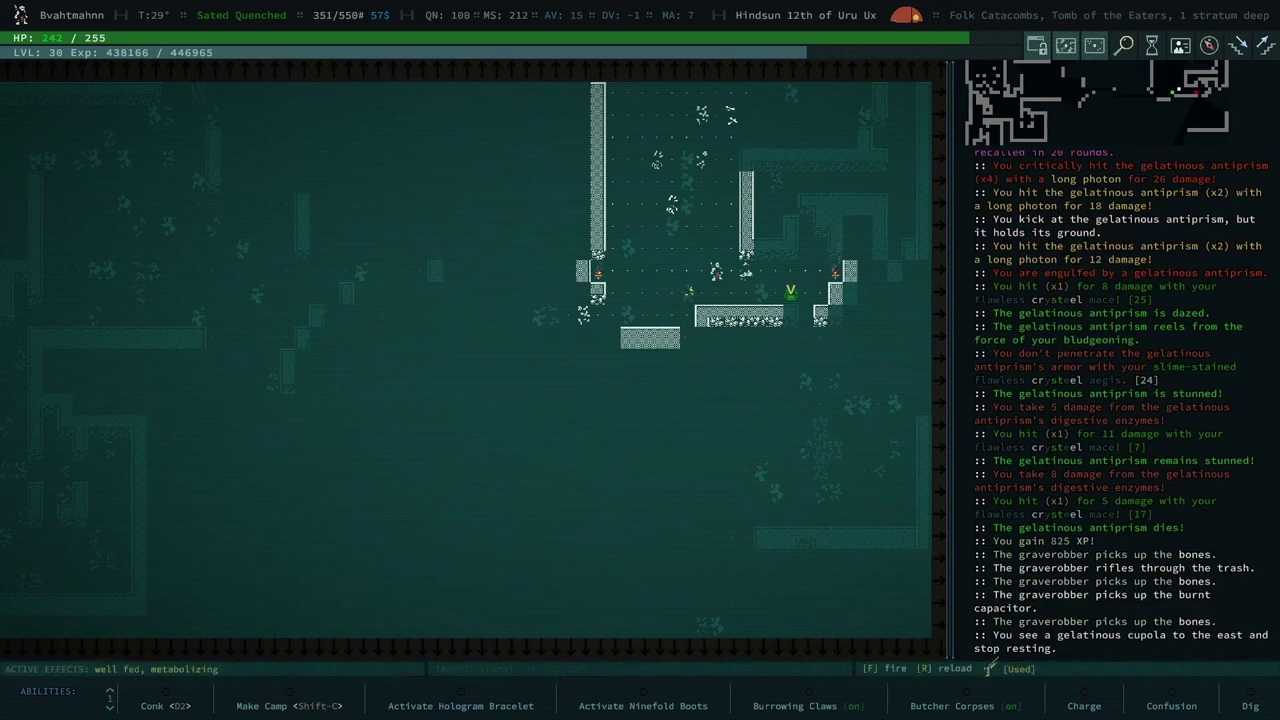
Examine the gelatinous cupola to the east and shoot it.
{"action": "key", "text": "l"}
{"action": "key", "text": "Right"}
{"action": "key", "text": "Right"}
{"action": "key", "text": "KP_Page_Down"}
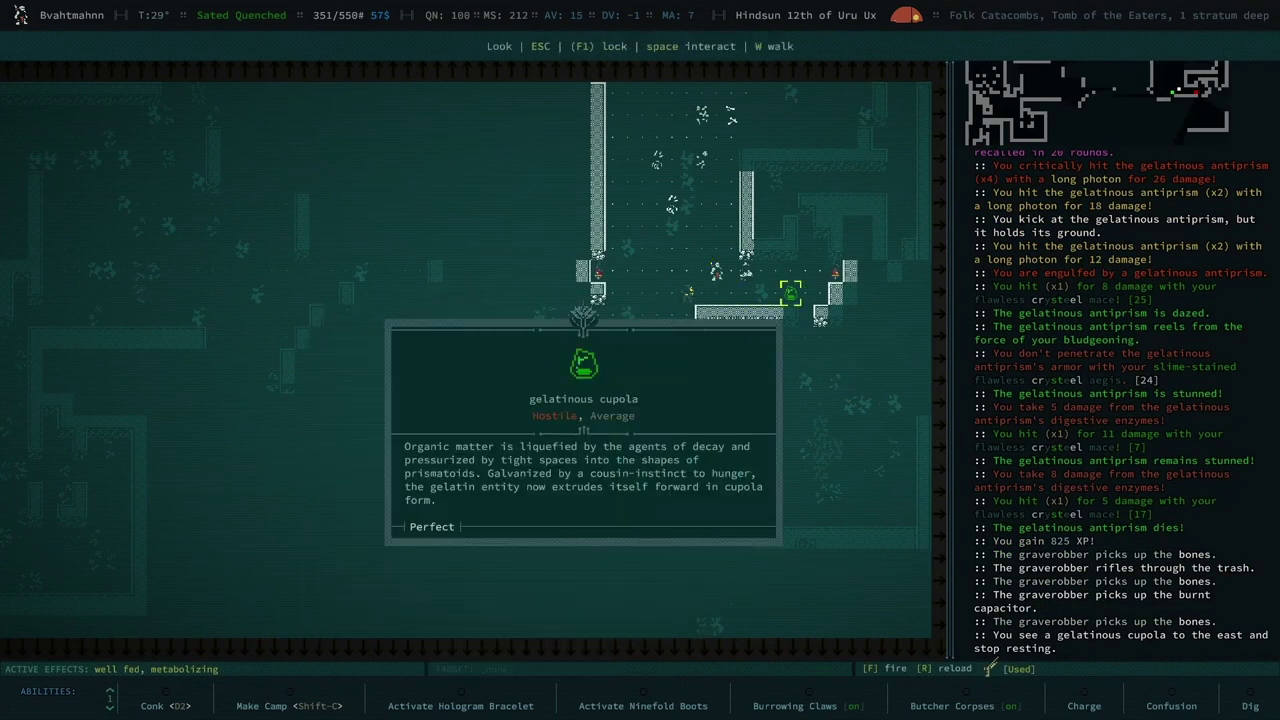
{"action": "key", "text": "Escape"}
{"action": "key", "text": "f"}
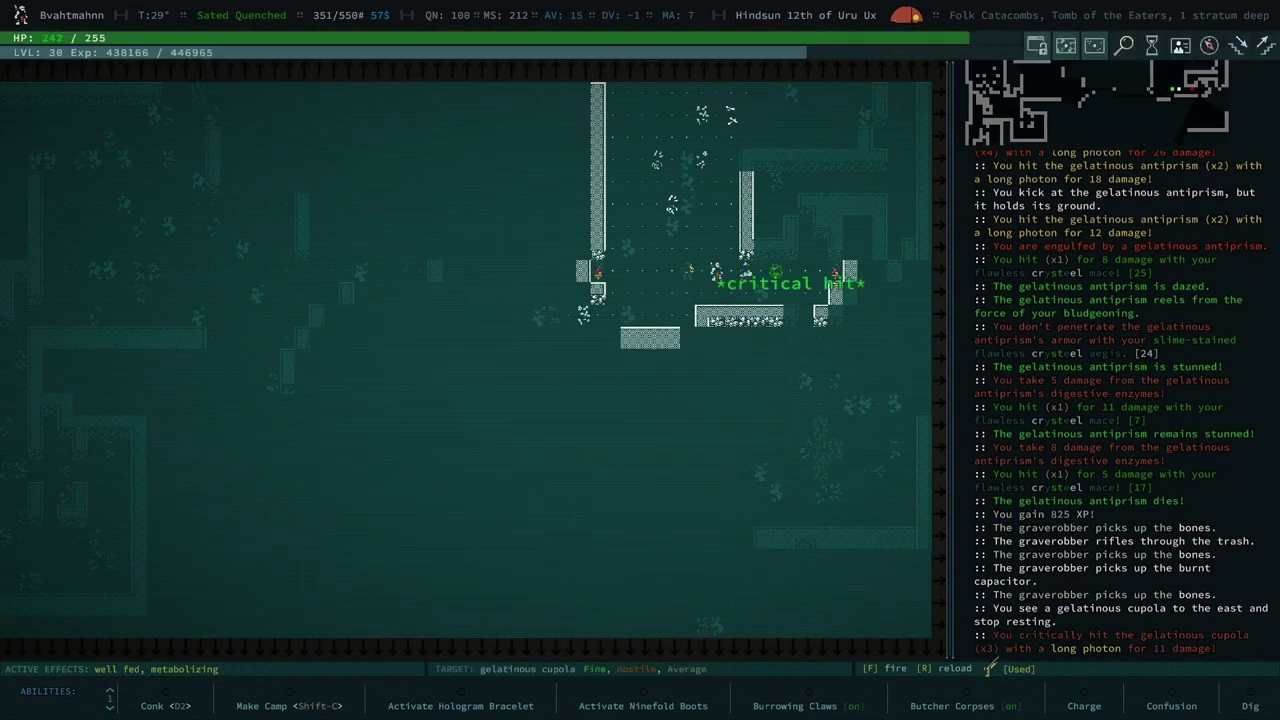
{"action": "key", "text": "f"}
{"action": "key", "text": "Return"}
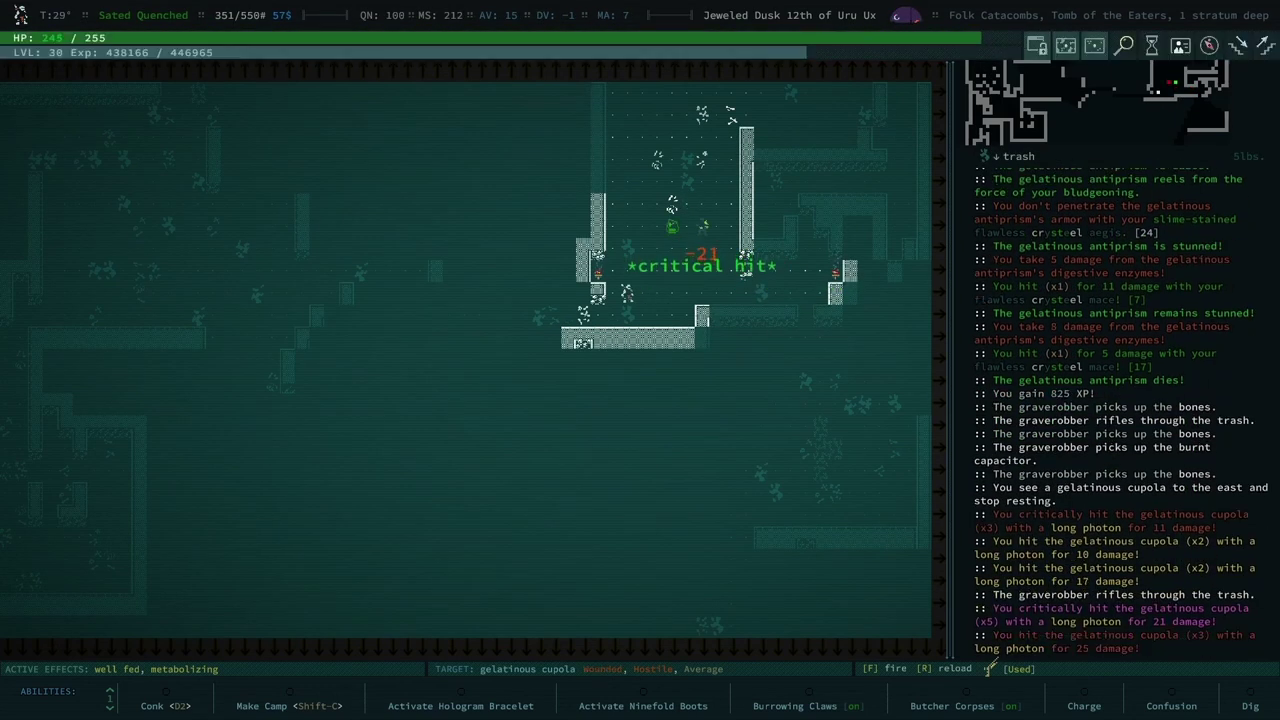
Wait until recalled to the resting place, then walk over to the graverobber.
{"action": "key", "text": "r"}
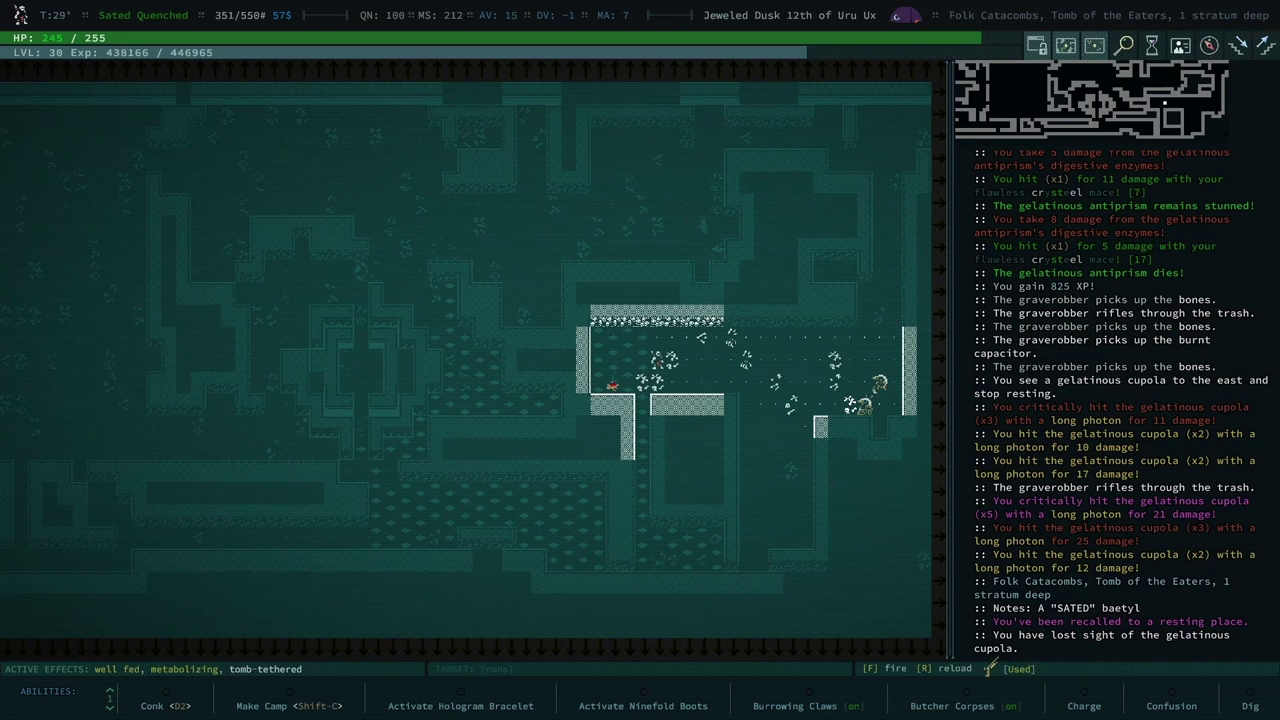
{"action": "key", "text": "Down"}
{"action": "key", "text": "space"}
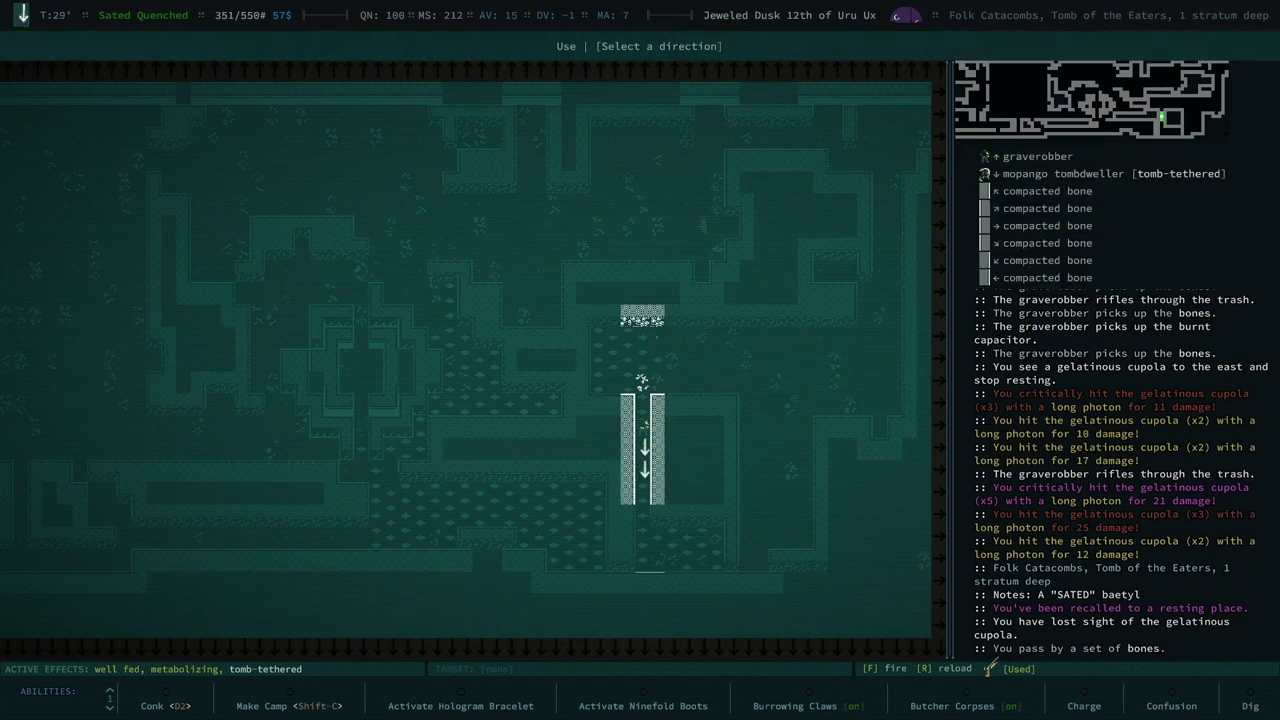
Start trading with the graverobber and add its gold nugget to the deal.
{"action": "key", "text": "Up"}
{"action": "key", "text": "1"}
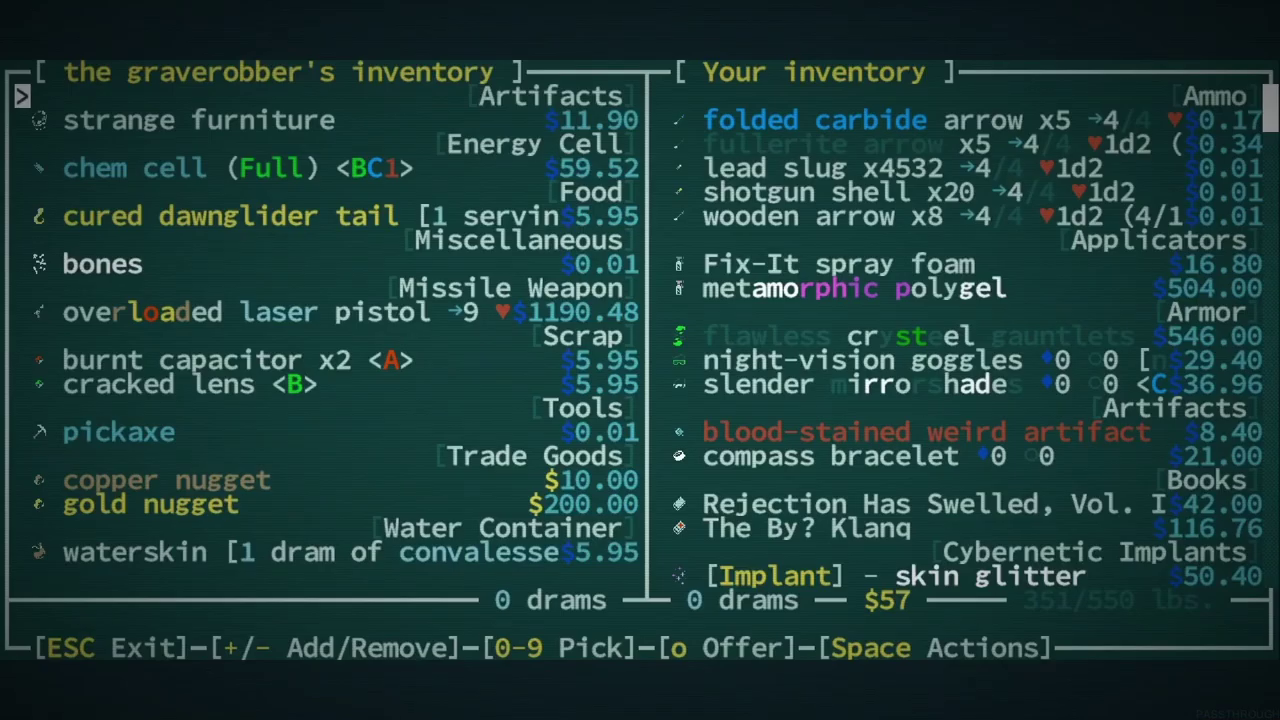
{"action": "key", "text": "Down"}
{"action": "key", "text": "Down"}
{"action": "key", "text": "Down"}
{"action": "key", "text": "Down"}
{"action": "key", "text": "Down"}
{"action": "key", "text": "Down"}
{"action": "key", "text": "Down"}
{"action": "key", "text": "Down"}
{"action": "key", "text": "Down"}
{"action": "key", "text": "Up"}
{"action": "key", "text": "space"}
{"action": "key", "text": "Escape"}
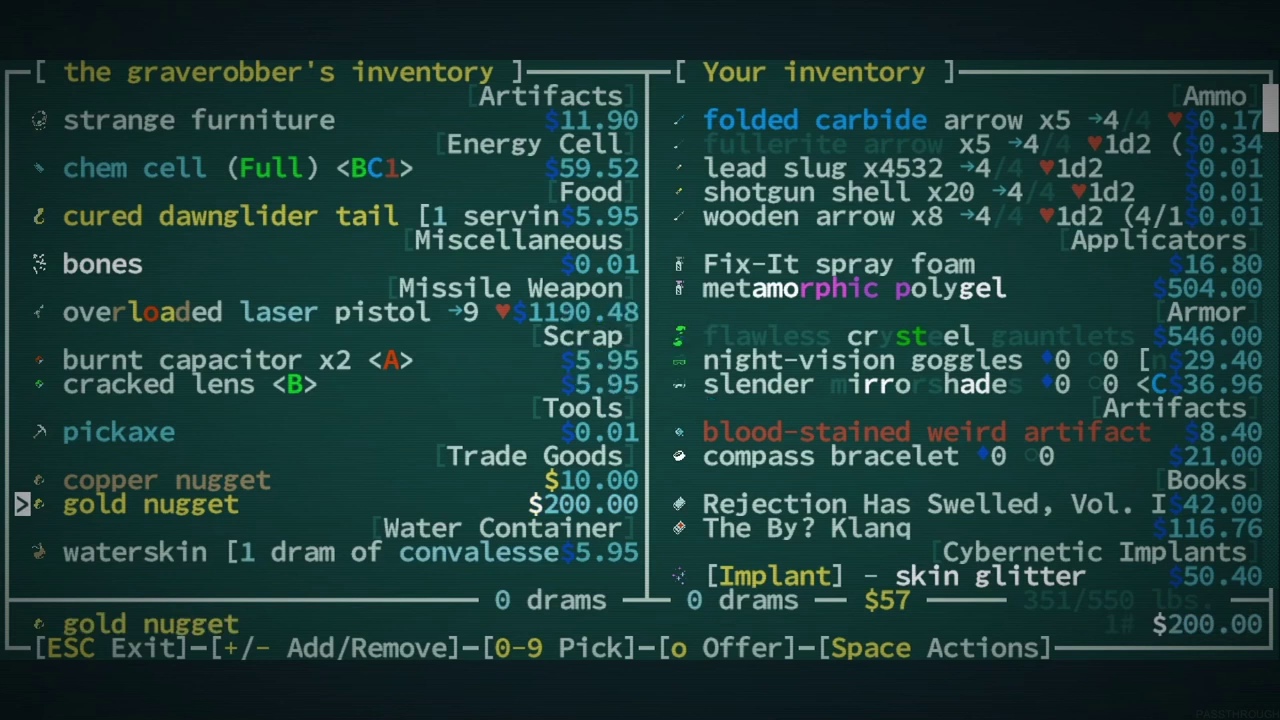
{"action": "key", "text": "plus"}
Browse own items for things to sell, settling on the two lead-acid cells.
{"action": "key", "text": "Right"}
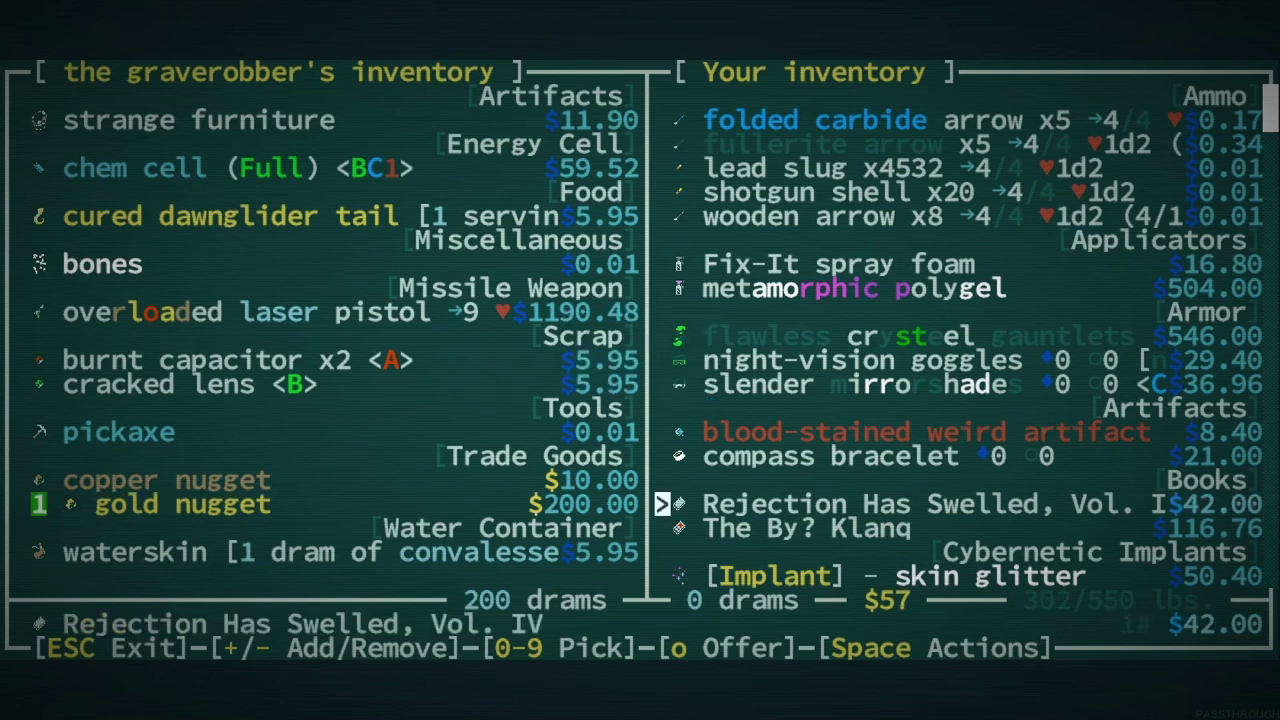
{"action": "key", "text": "Up"}
{"action": "key", "text": "Up"}
{"action": "key", "text": "Down"}
{"action": "key", "text": "Down"}
{"action": "key", "text": "Down"}
{"action": "key", "text": "Down"}
{"action": "key", "text": "Down"}
{"action": "key", "text": "Down"}
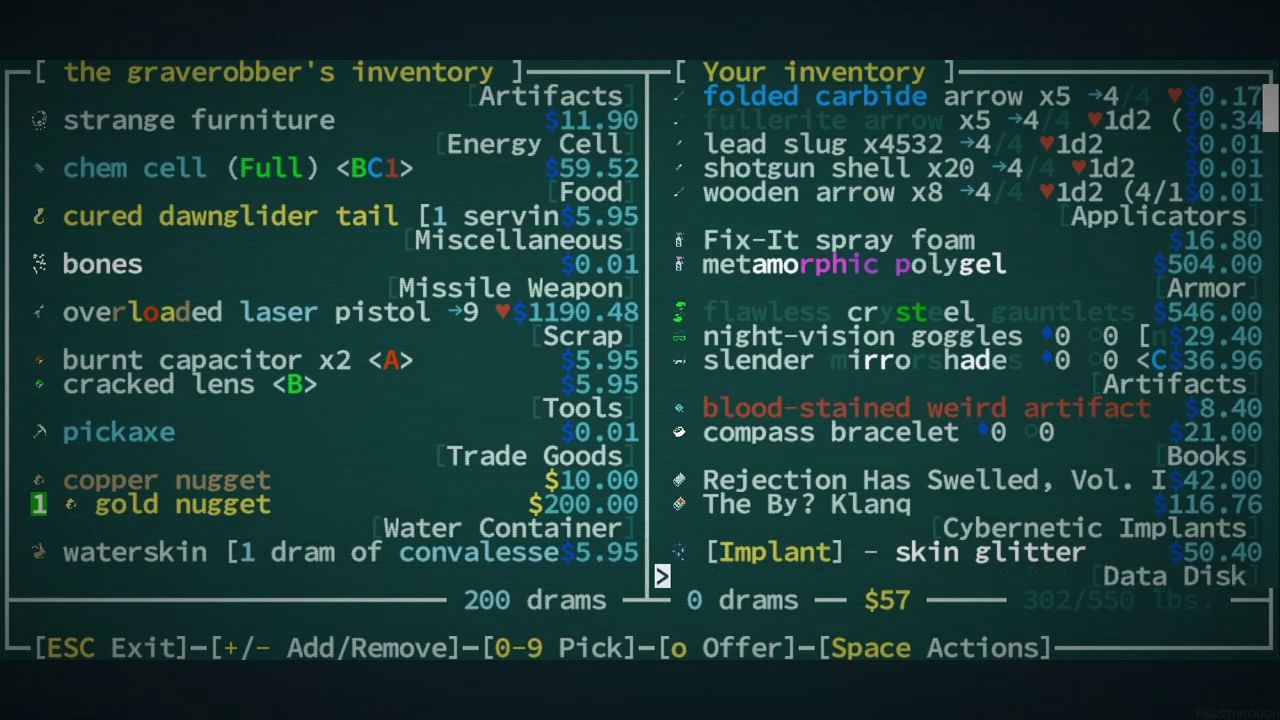
{"action": "key", "text": "Down"}
{"action": "key", "text": "Down"}
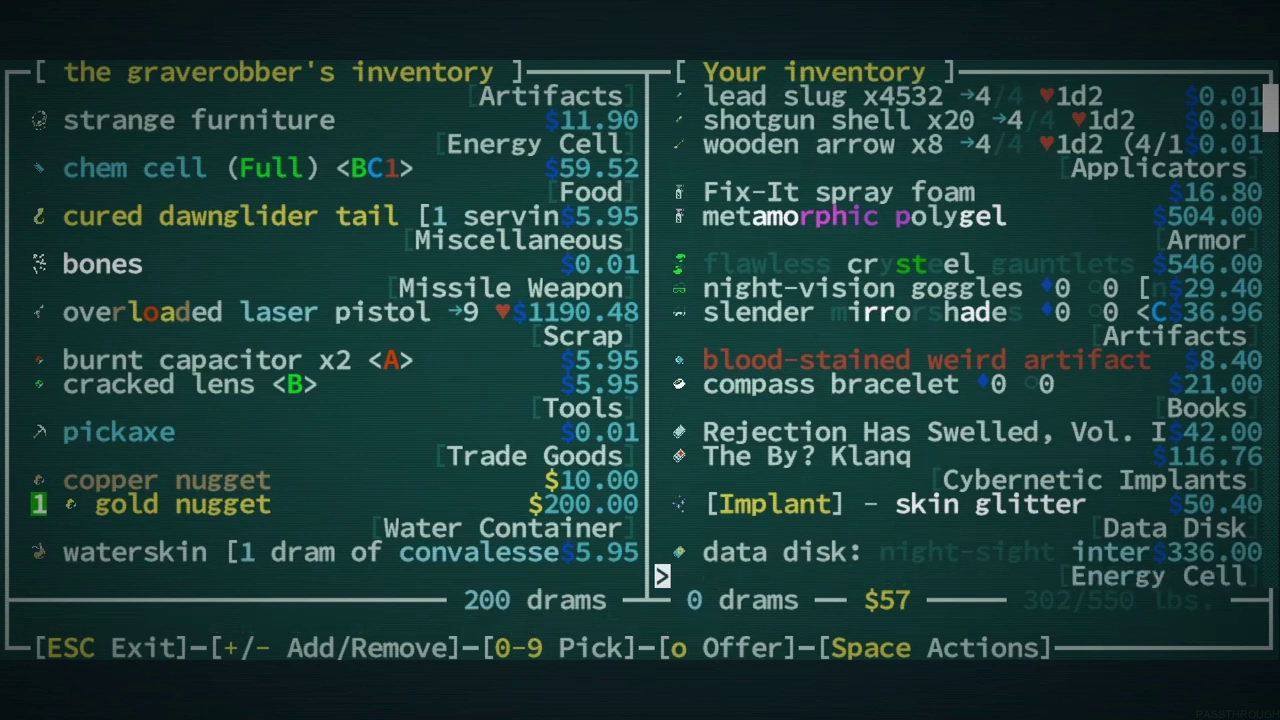
{"action": "key", "text": "Down"}
{"action": "key", "text": "Down"}
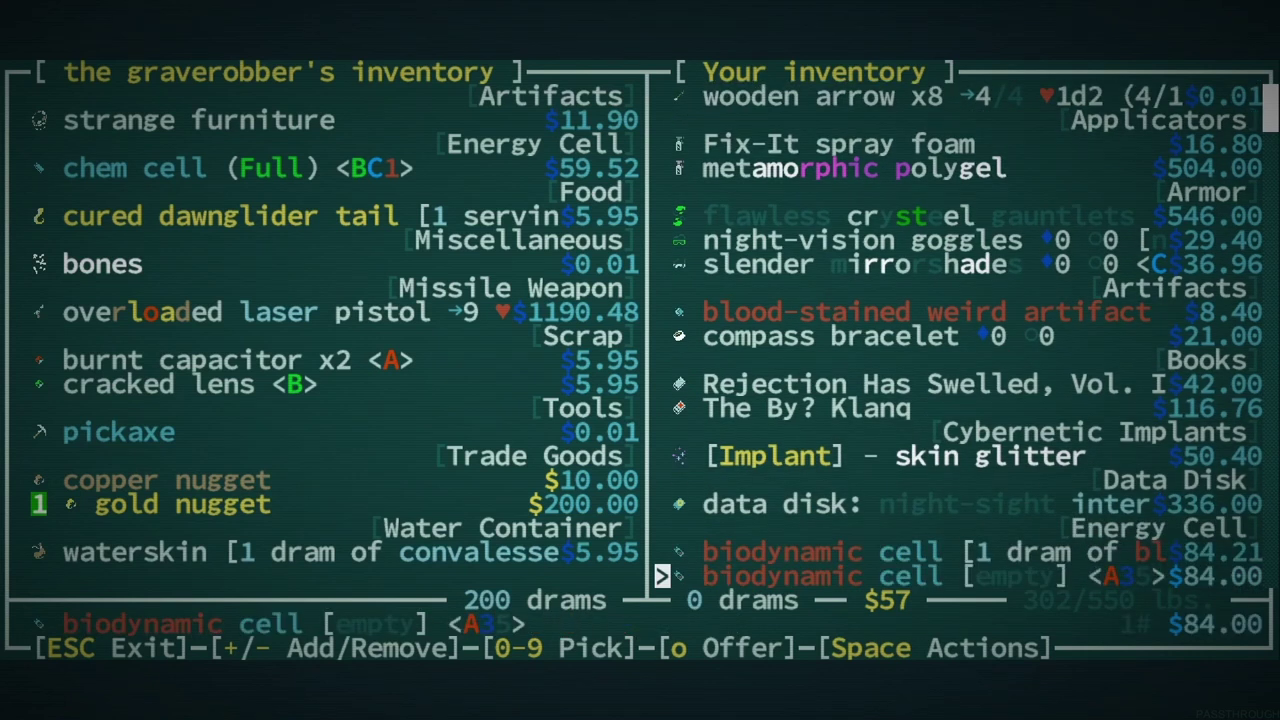
{"action": "key", "text": "Up"}
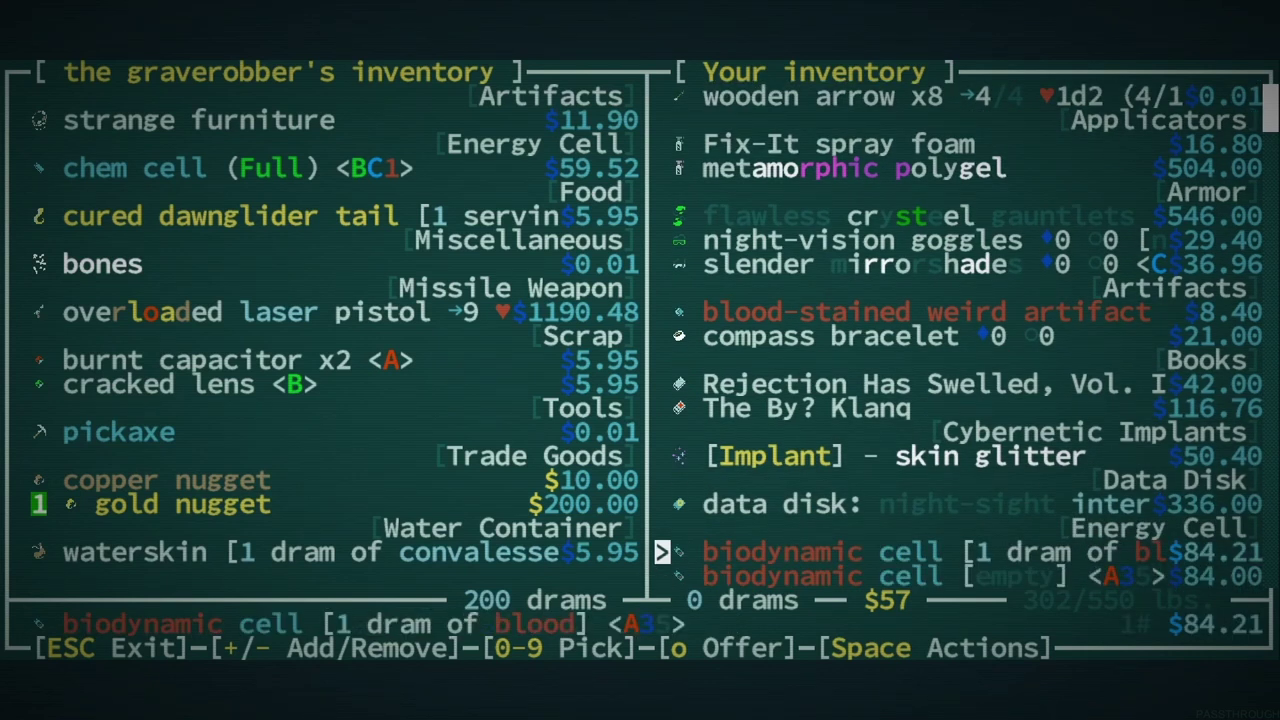
{"action": "key", "text": "Up"}
{"action": "key", "text": "Up"}
{"action": "key", "text": "Up"}
{"action": "key", "text": "Up"}
{"action": "key", "text": "Up"}
{"action": "key", "text": "Up"}
{"action": "key", "text": "Up"}
{"action": "key", "text": "Up"}
{"action": "key", "text": "Up"}
{"action": "key", "text": "Up"}
{"action": "key", "text": "Up"}
{"action": "key", "text": "Up"}
{"action": "key", "text": "Up"}
{"action": "key", "text": "Down"}
{"action": "key", "text": "Down"}
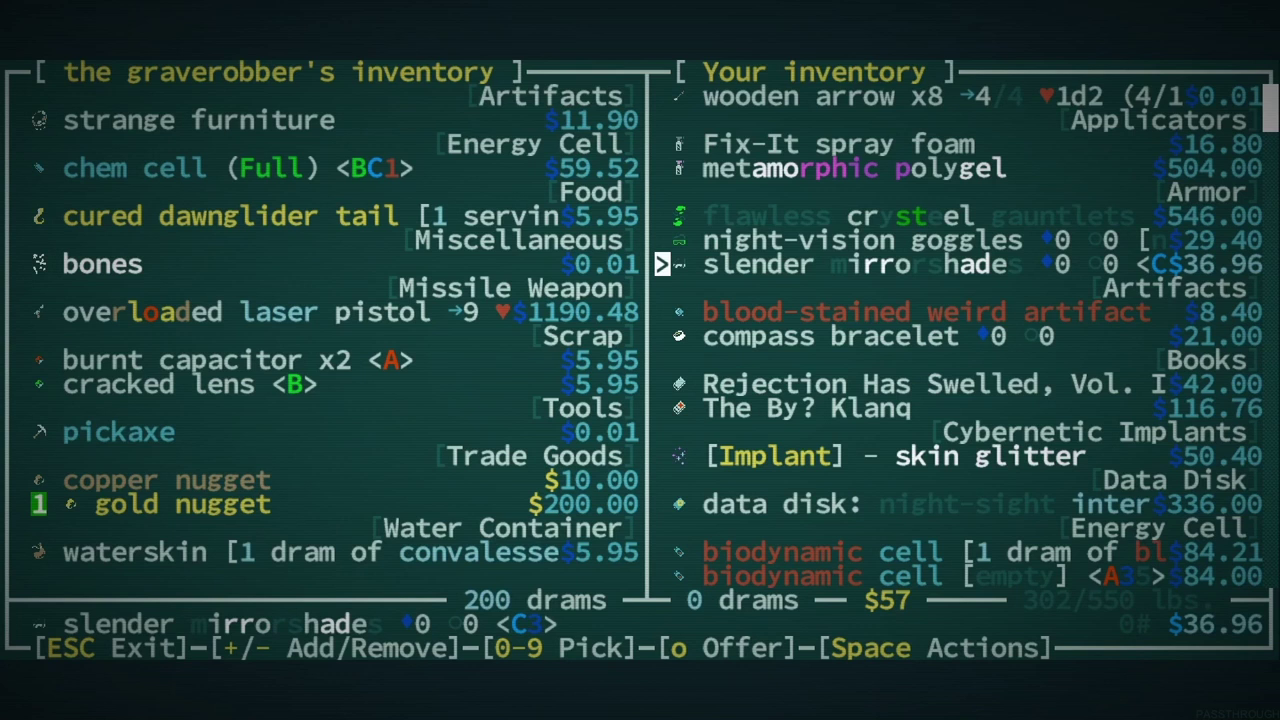
{"action": "key", "text": "Down"}
{"action": "key", "text": "Down"}
{"action": "key", "text": "Down"}
{"action": "key", "text": "Down"}
{"action": "key", "text": "Down"}
{"action": "key", "text": "Down"}
{"action": "key", "text": "Down"}
{"action": "key", "text": "Down"}
{"action": "key", "text": "Down"}
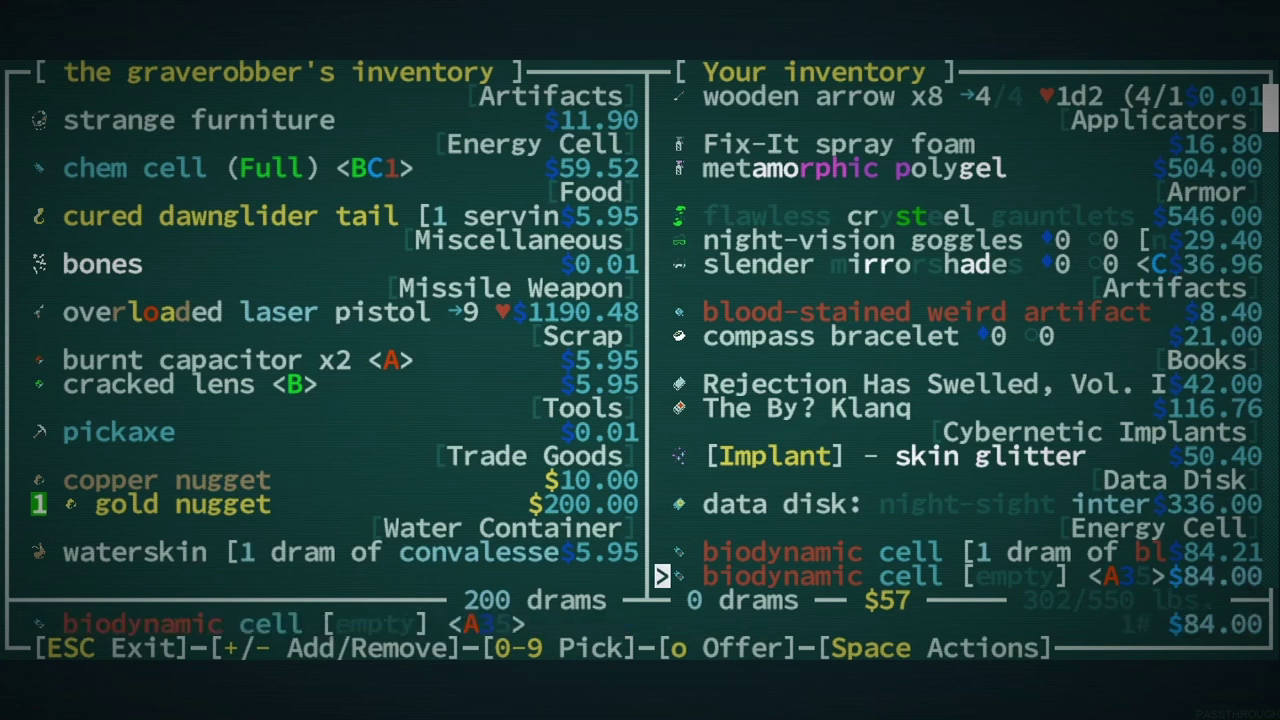
{"action": "key", "text": "Down"}
{"action": "key", "text": "Down"}
{"action": "key", "text": "Down"}
{"action": "key", "text": "Down"}
{"action": "key", "text": "Down"}
{"action": "key", "text": "Down"}
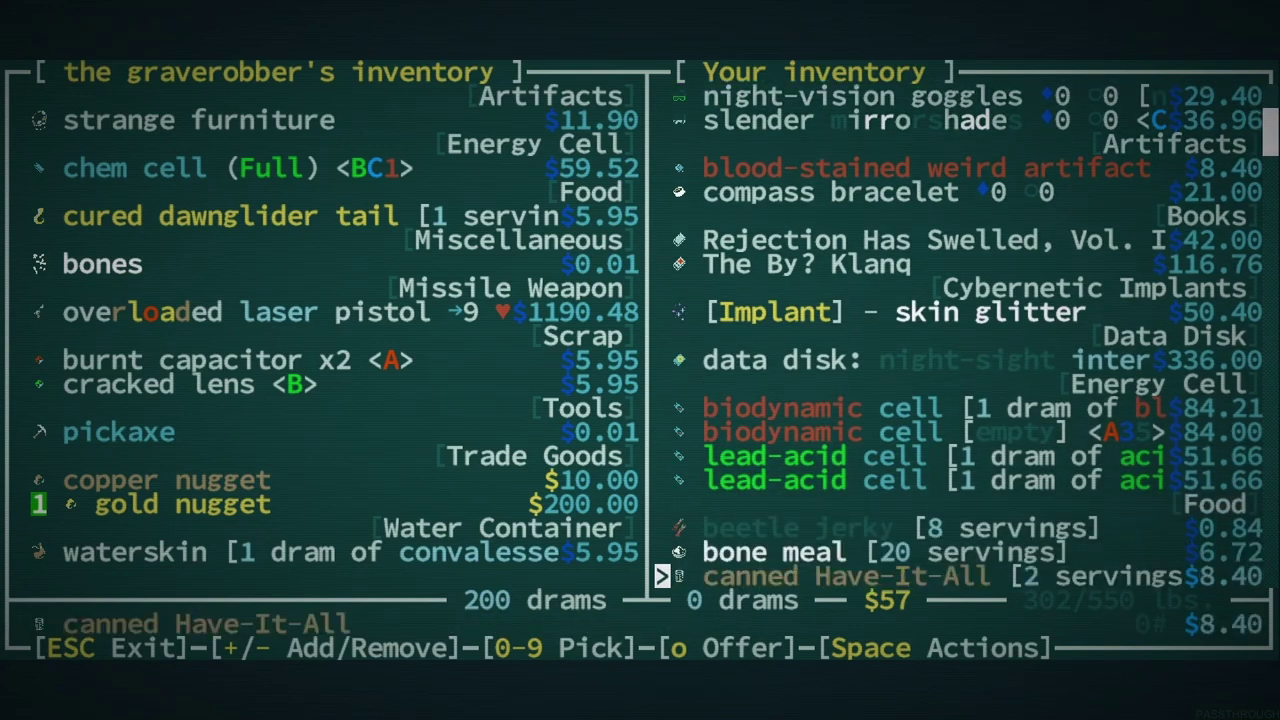
{"action": "key", "text": "Down"}
{"action": "key", "text": "Down"}
{"action": "key", "text": "Down"}
{"action": "key", "text": "Down"}
{"action": "key", "text": "Down"}
{"action": "key", "text": "Down"}
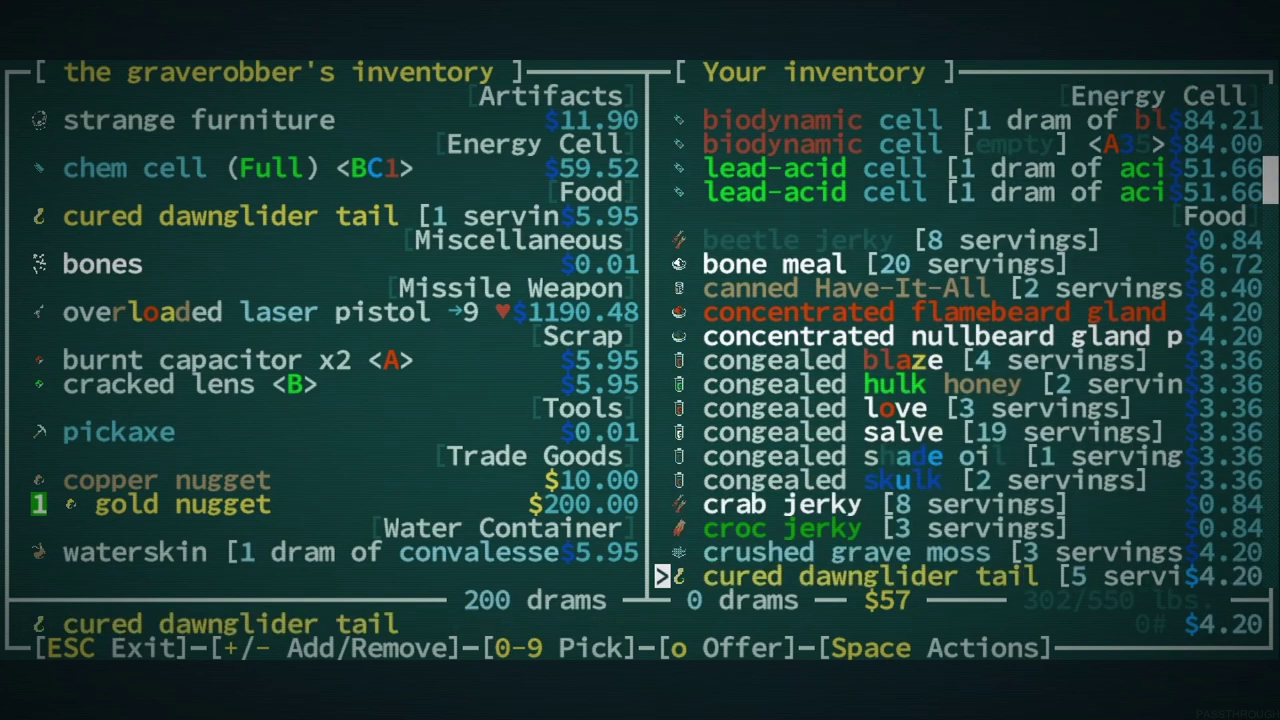
{"action": "key", "text": "Down"}
{"action": "key", "text": "Up"}
{"action": "key", "text": "Up"}
{"action": "key", "text": "Up"}
{"action": "key", "text": "Up"}
{"action": "key", "text": "Up"}
{"action": "key", "text": "Up"}
{"action": "key", "text": "Up"}
{"action": "key", "text": "Up"}
{"action": "key", "text": "Up"}
{"action": "key", "text": "Up"}
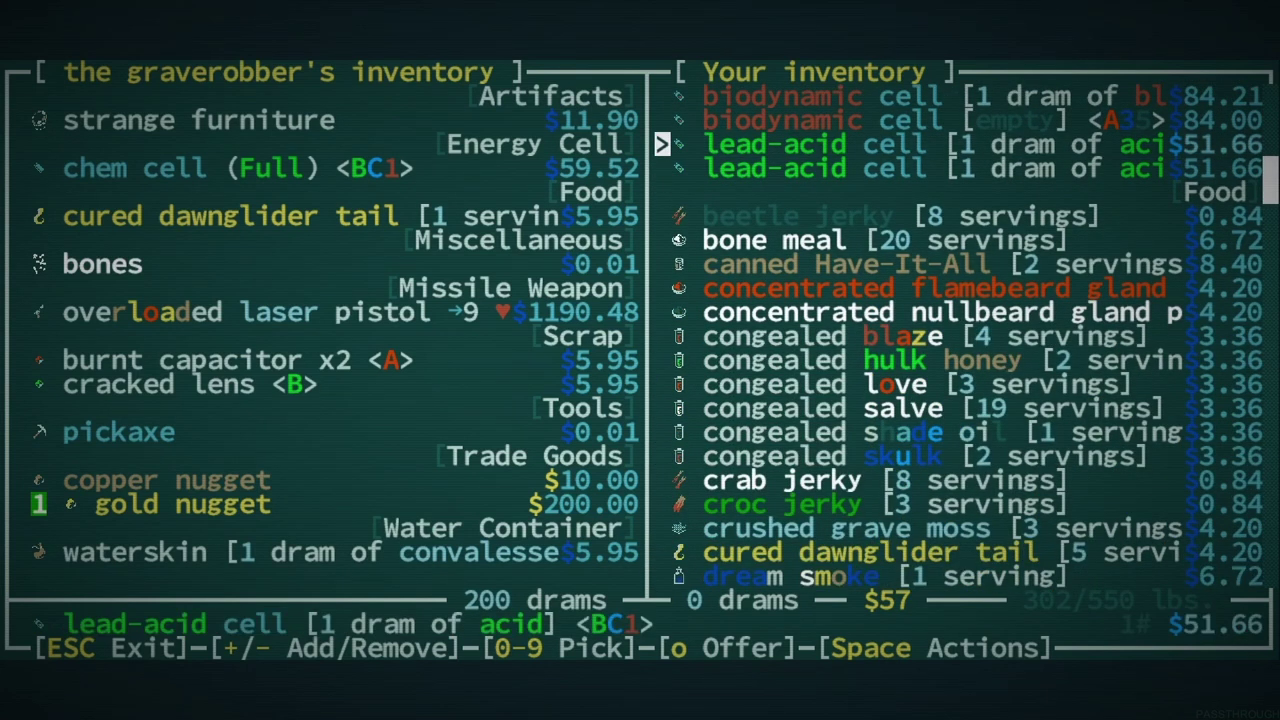
{"action": "key", "text": "Down"}
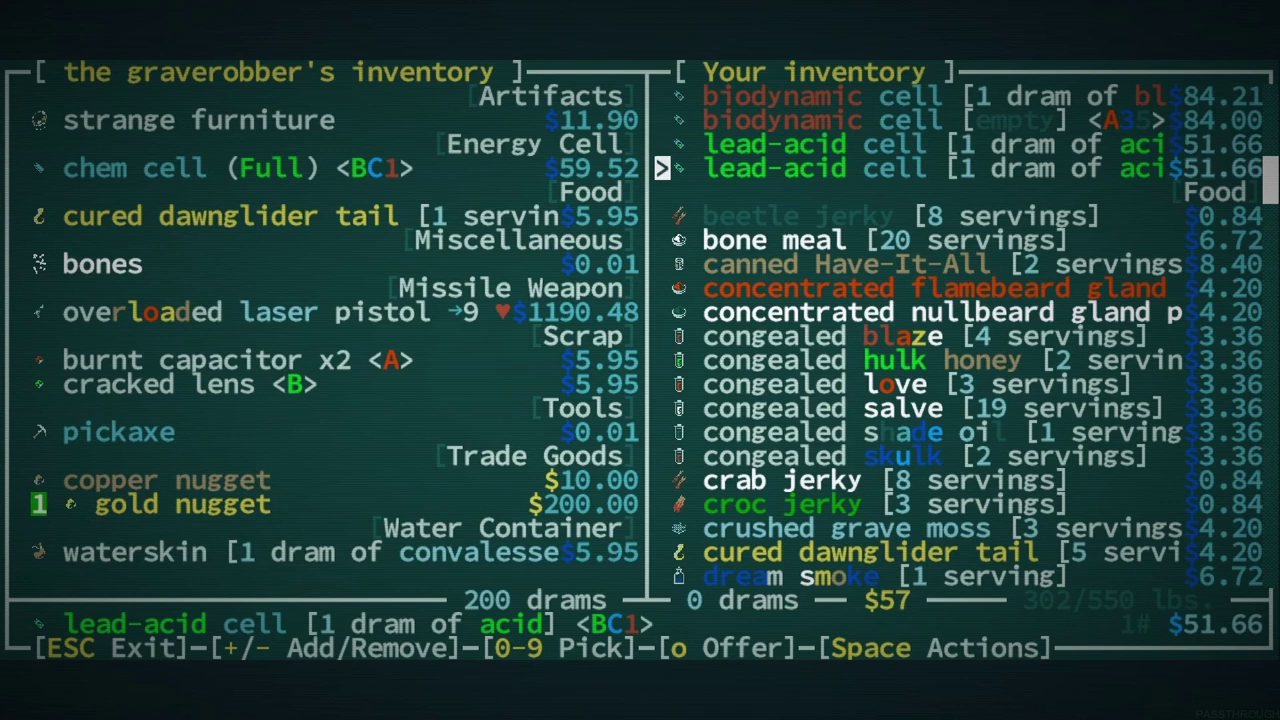
Offer both lead-acid cells plus the empty and blood-filled biodynamic cells.
{"action": "key", "text": "plus"}
{"action": "key", "text": "Up"}
{"action": "key", "text": "plus"}
{"action": "key", "text": "Up"}
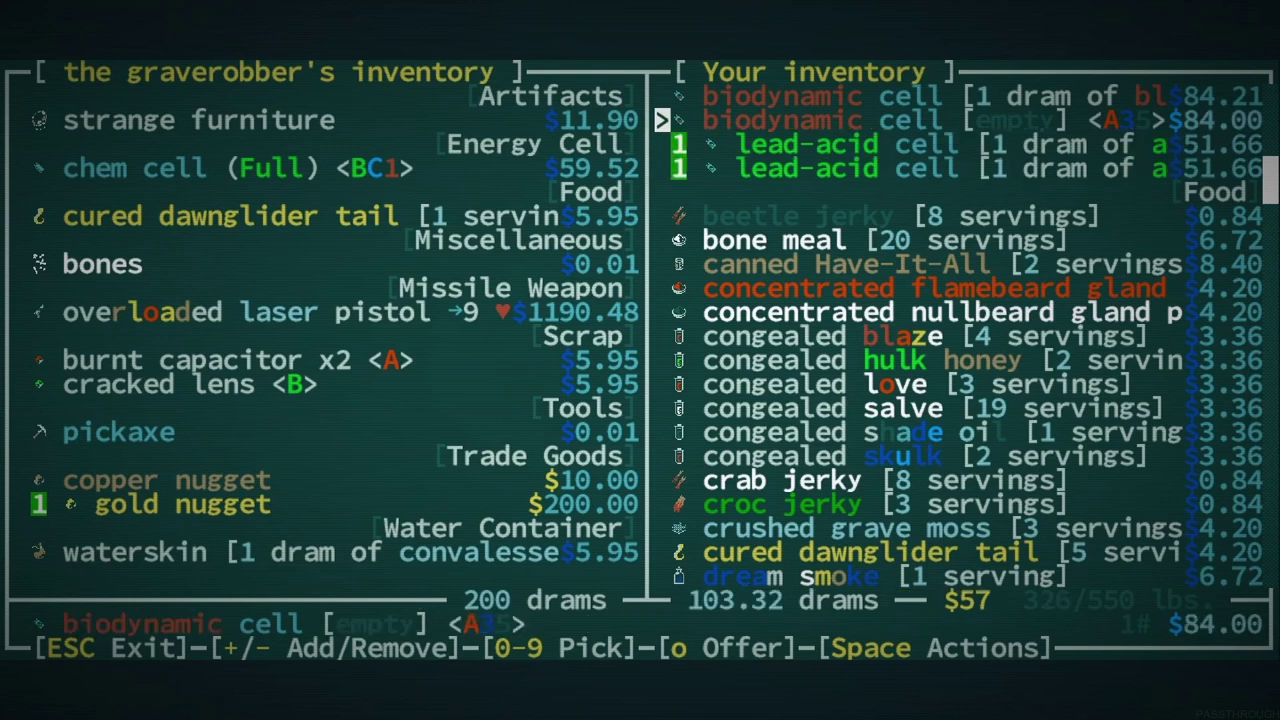
{"action": "key", "text": "plus"}
{"action": "key", "text": "Up"}
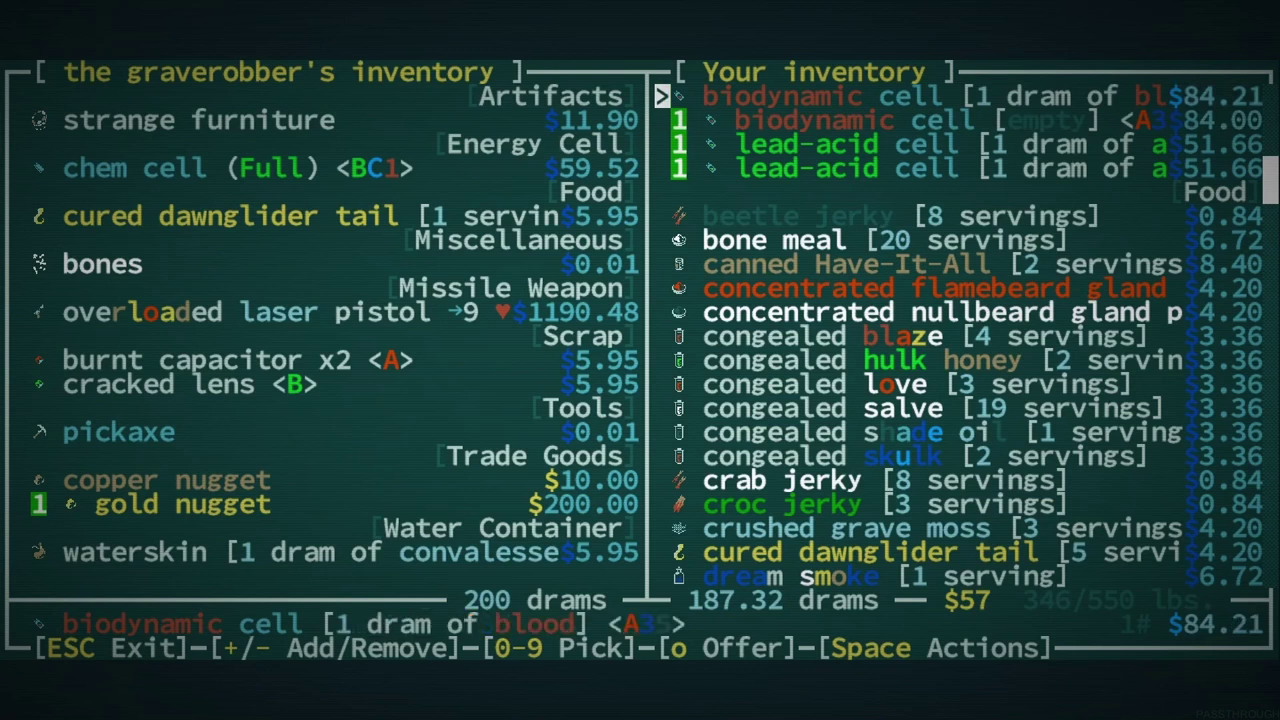
{"action": "key", "text": "plus"}
{"action": "key", "text": "Up"}
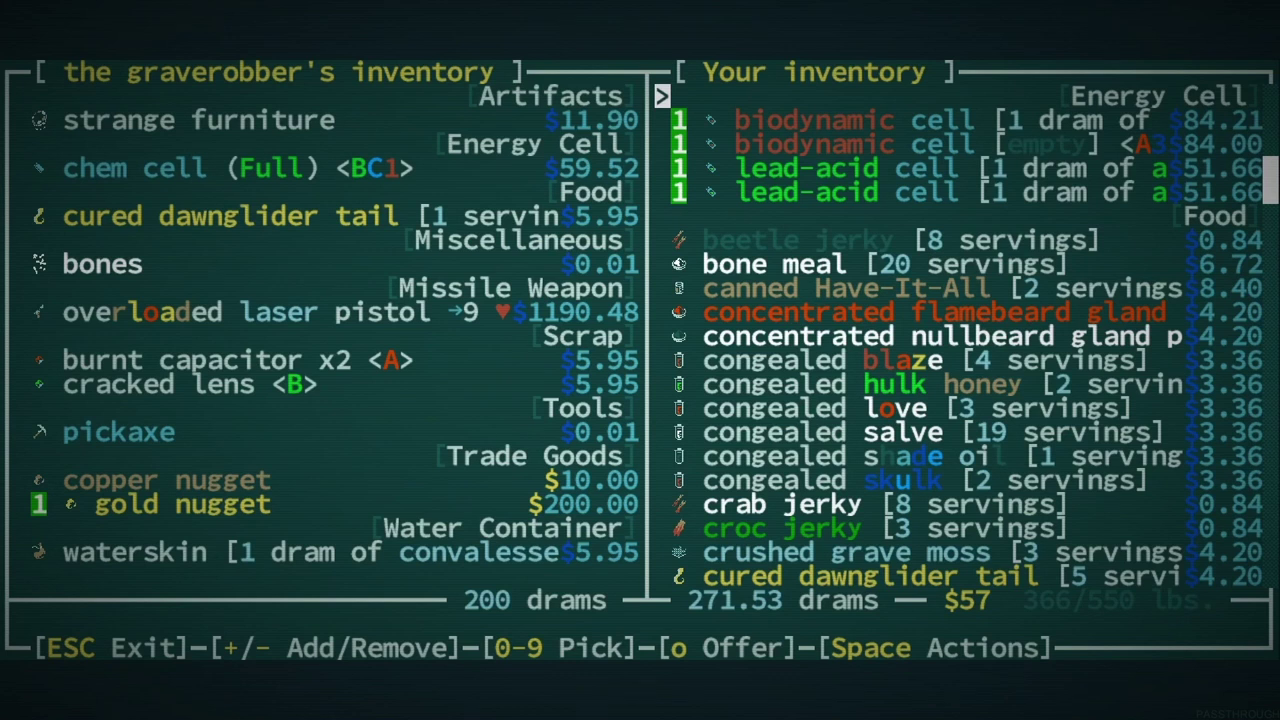
Submit and accept the trade, then scroll to the bottom of the graverobber's wares.
{"action": "key", "text": "o"}
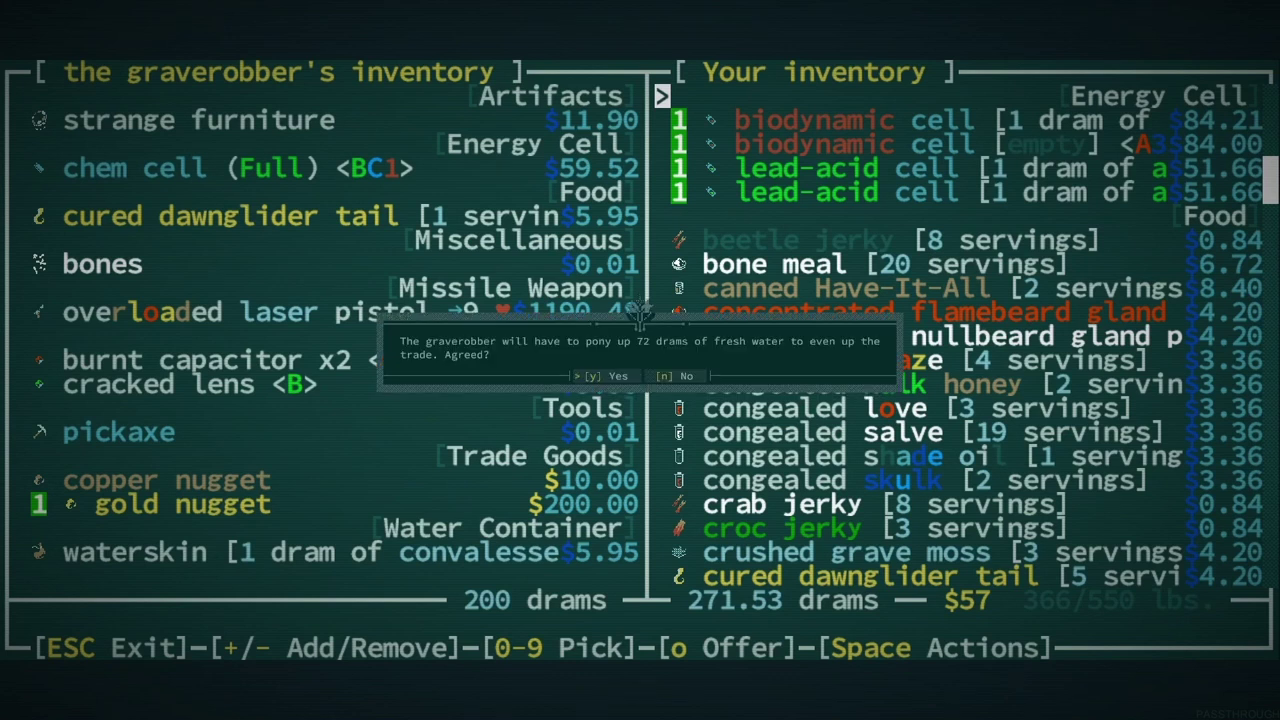
{"action": "key", "text": "y"}
{"action": "key", "text": "space"}
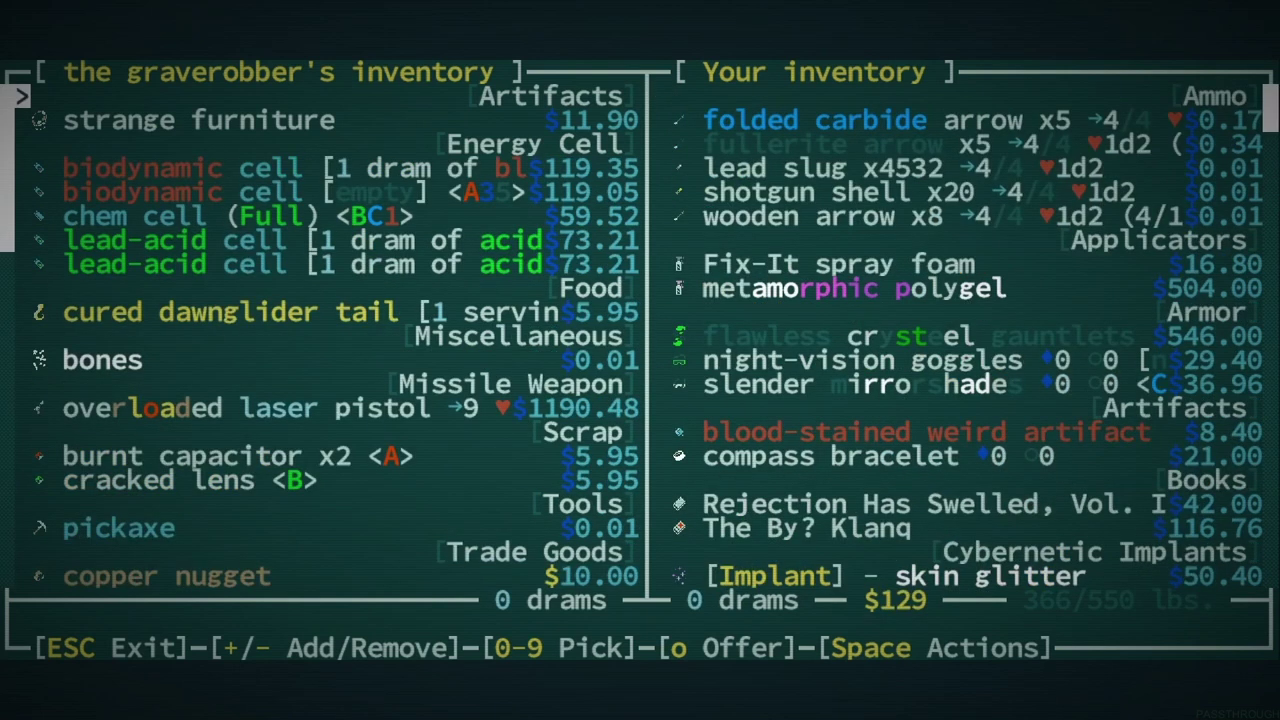
{"action": "key", "text": "Down"}
{"action": "key", "text": "Down"}
{"action": "key", "text": "Page_Down"}
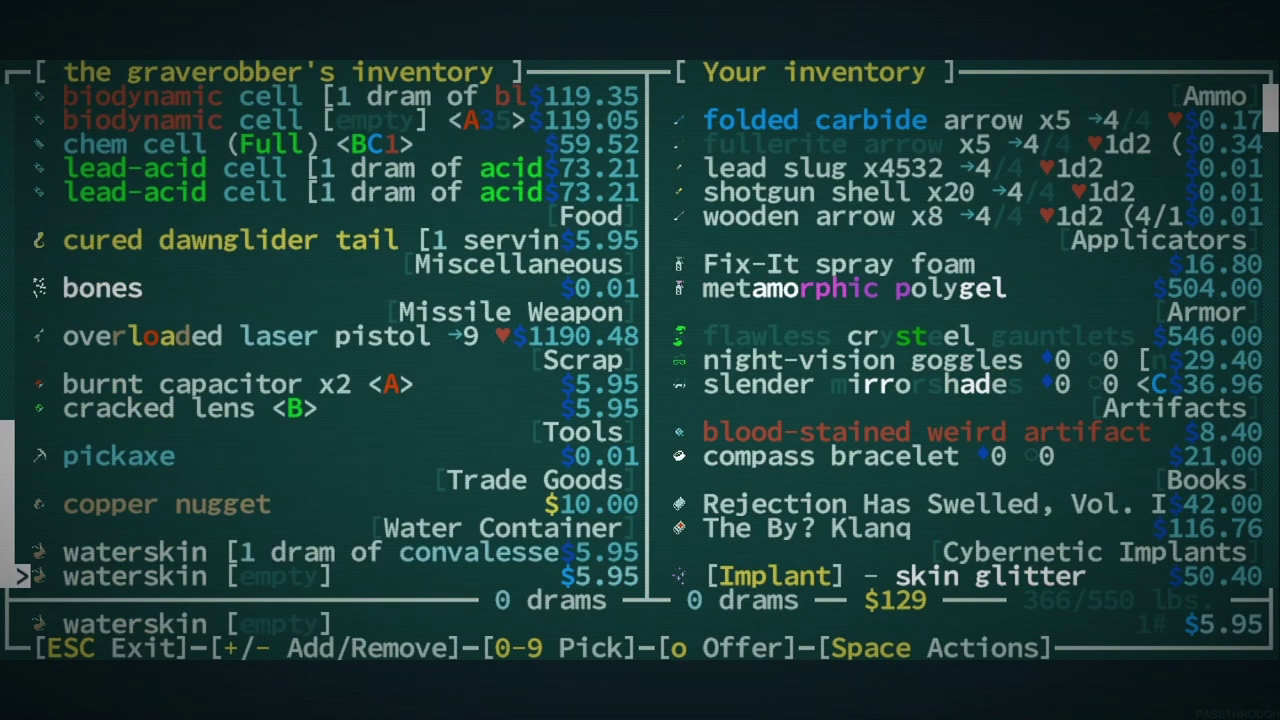
Close trading and identify the blood-stained weird artifact under Artifacts as a combat shotgun.
{"action": "key", "text": "Escape"}
{"action": "key", "text": "Escape"}
{"action": "key", "text": "i"}
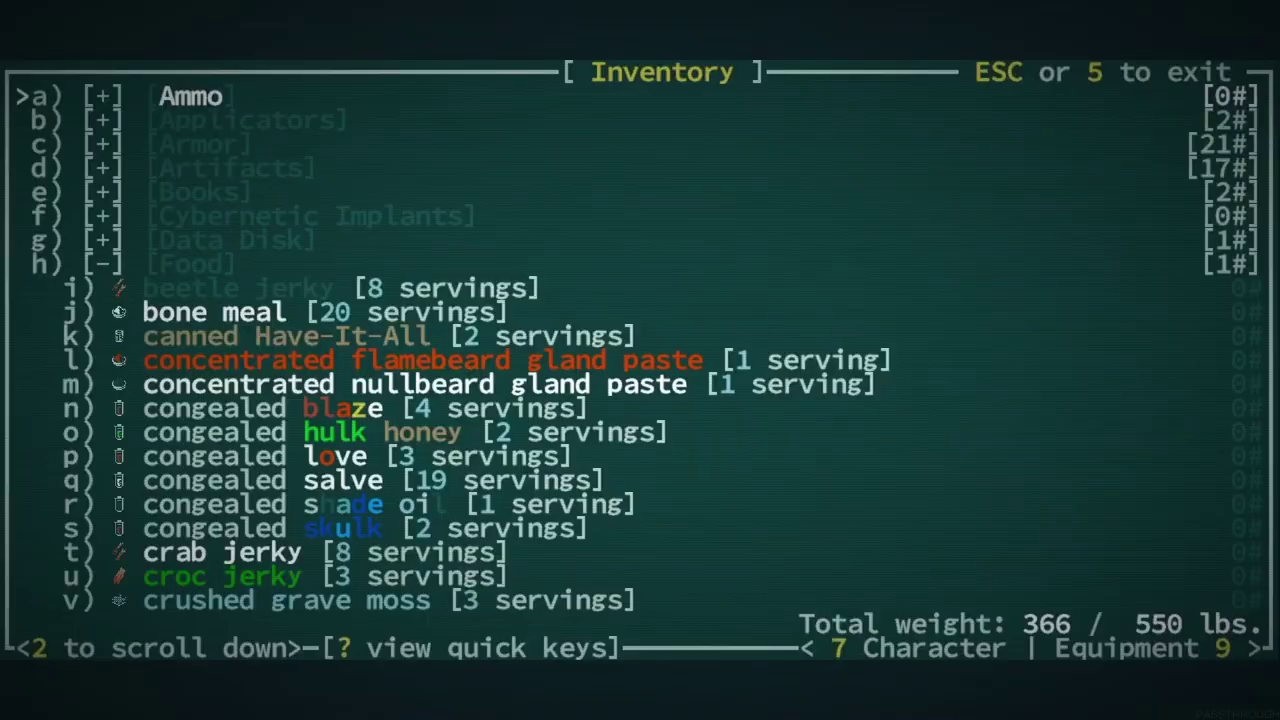
{"action": "key", "text": "Down"}
{"action": "key", "text": "Down"}
{"action": "key", "text": "Down"}
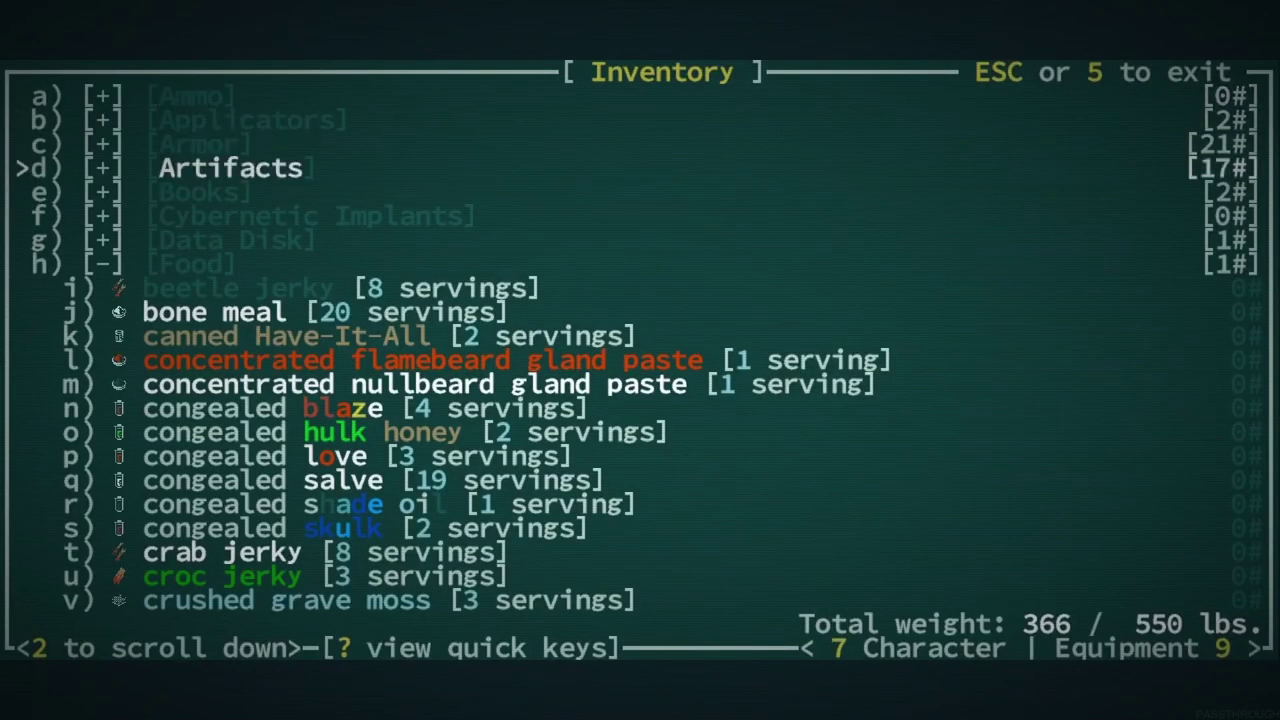
{"action": "key", "text": "Right"}
{"action": "key", "text": "Down"}
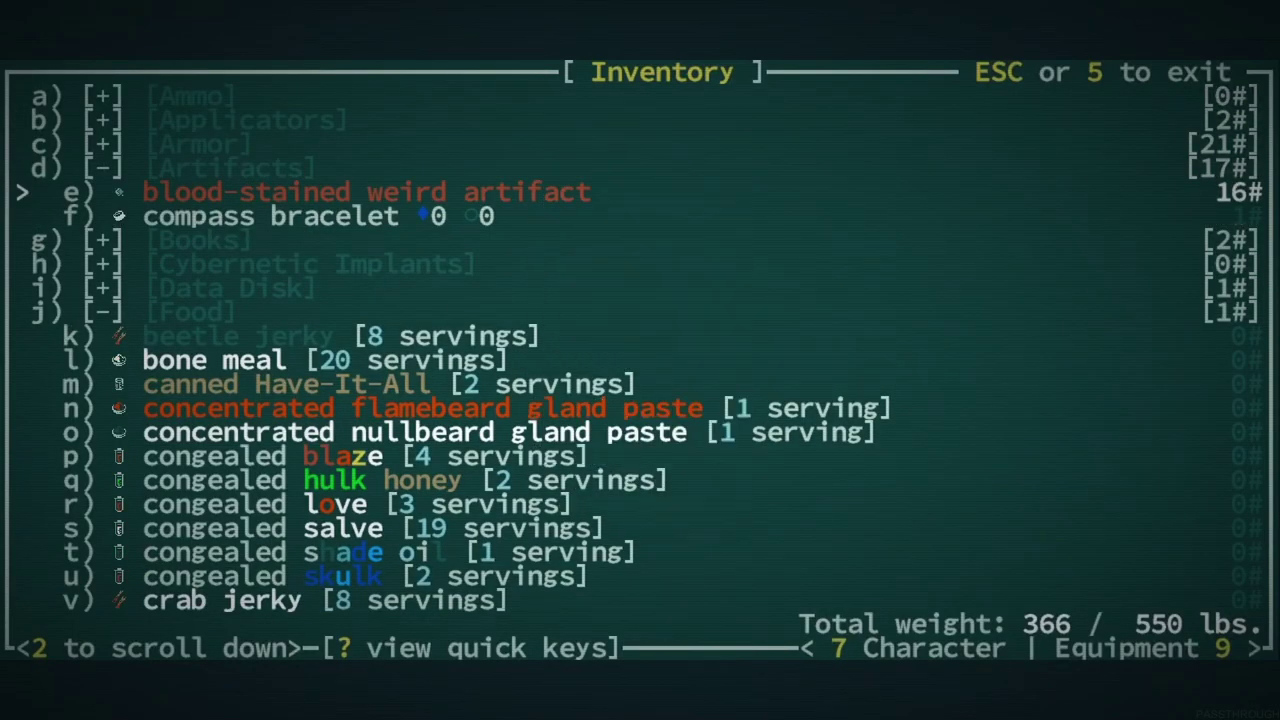
{"action": "key", "text": "Return"}
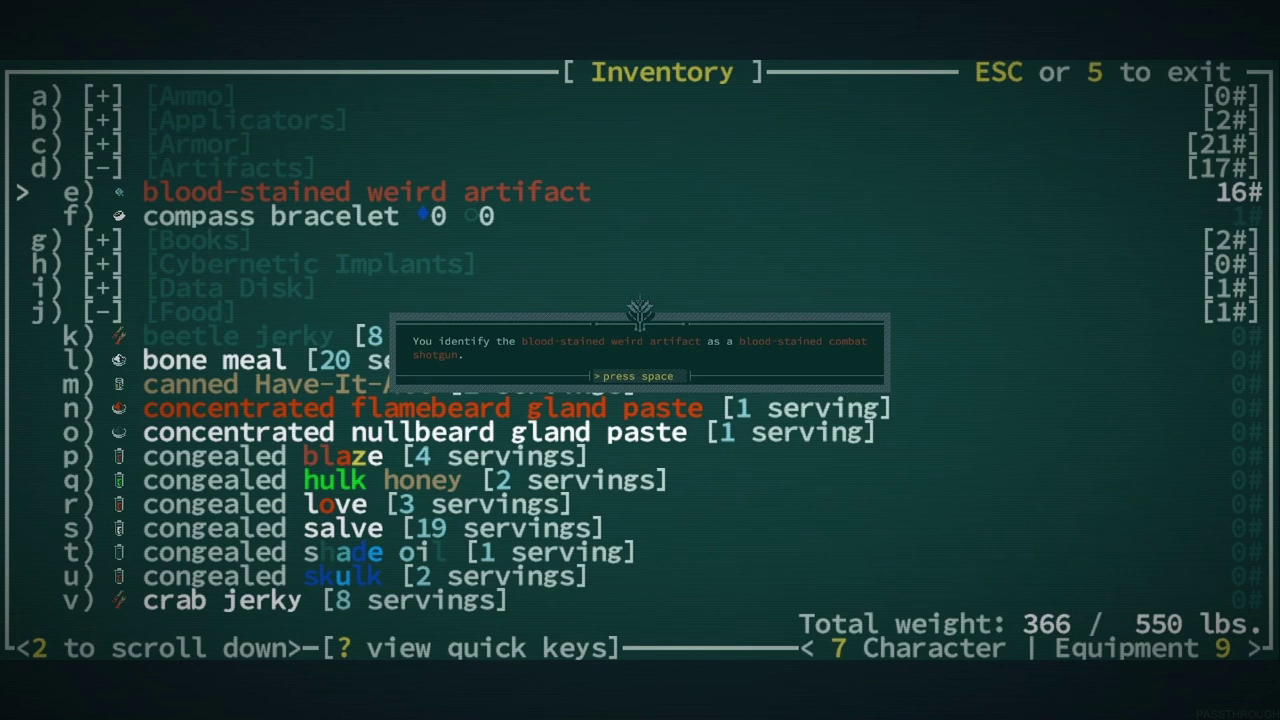
{"action": "key", "text": "space"}
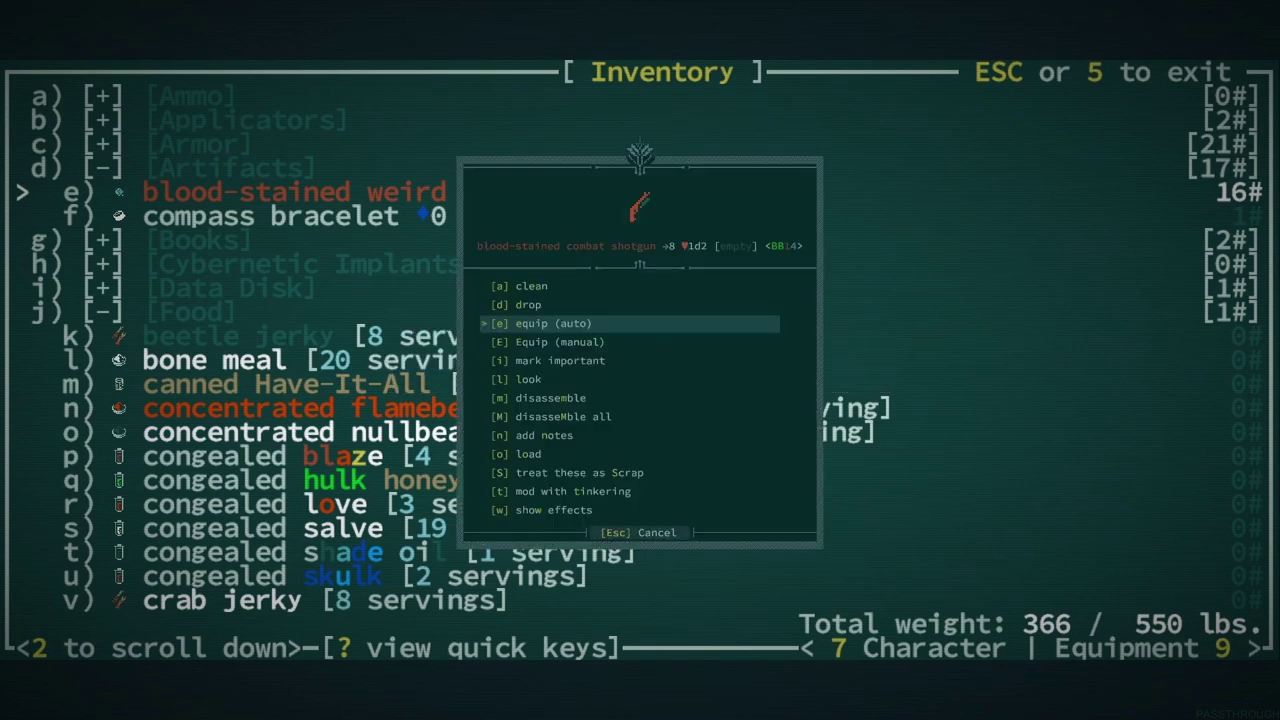
{"action": "key", "text": "e"}
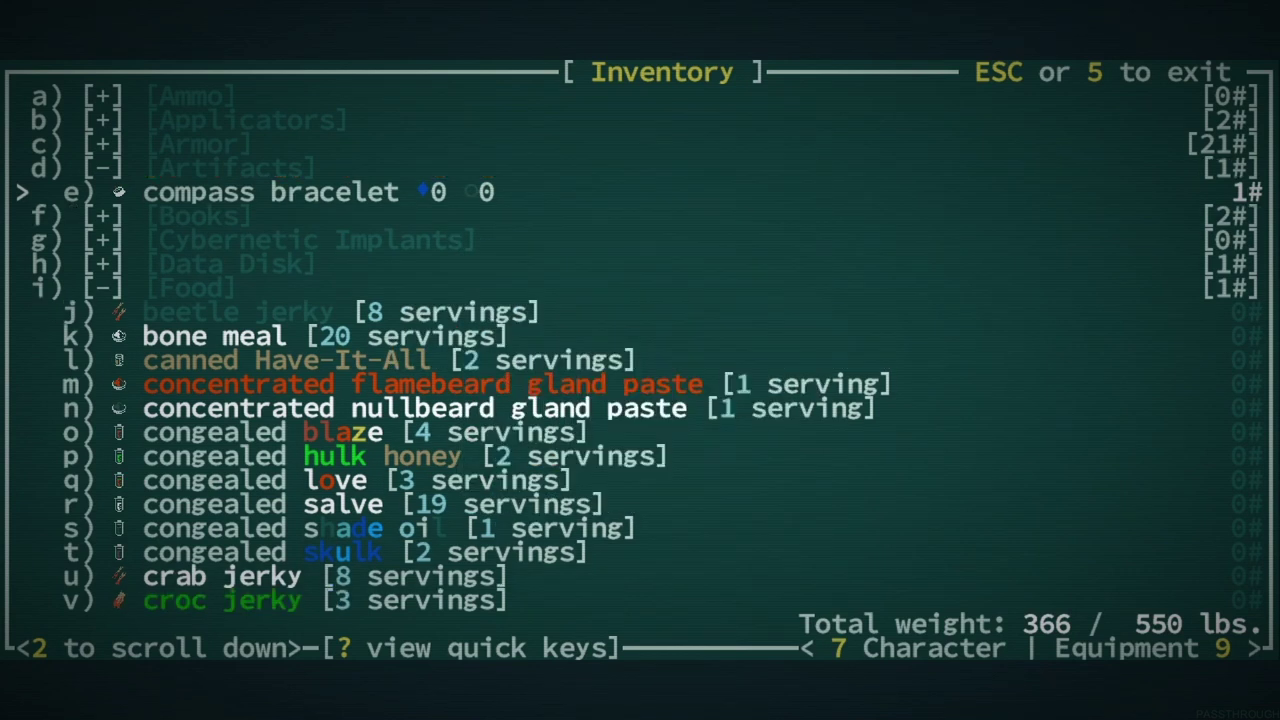
Disassemble the blood-stained combat shotgun from the Missile Weapon category.
{"action": "key", "text": "Down"}
{"action": "key", "text": "Down"}
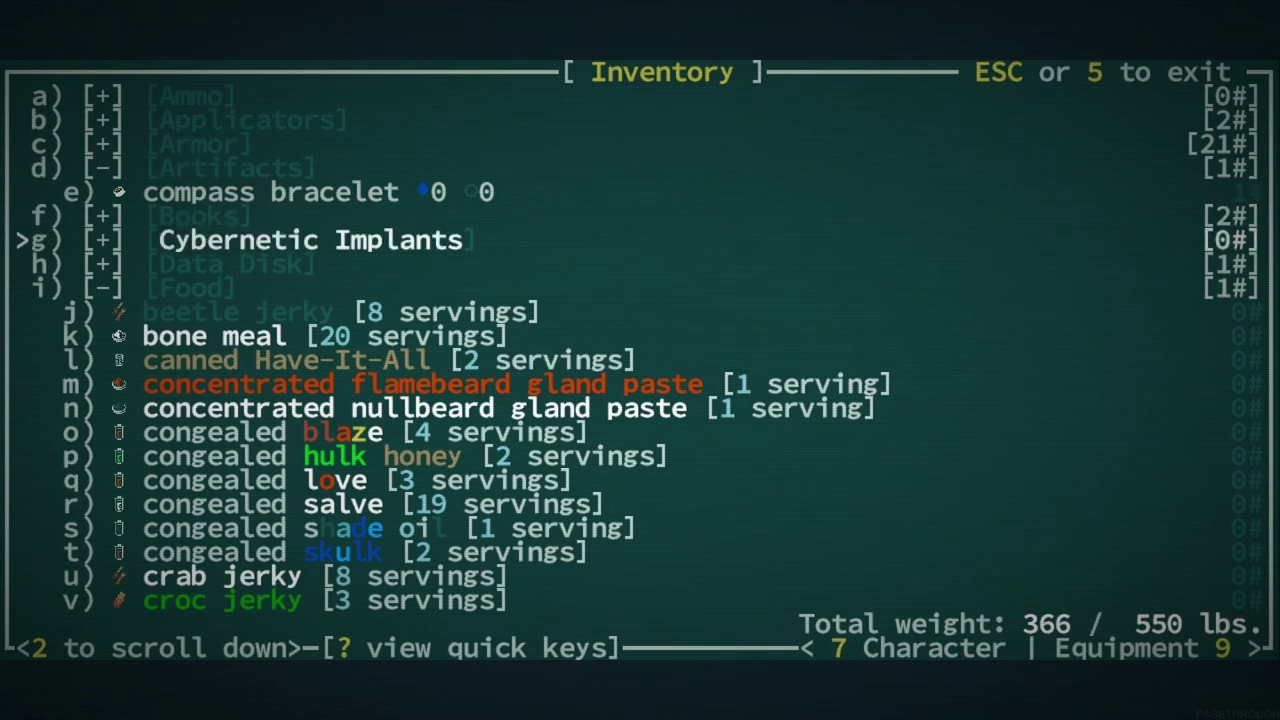
{"action": "key", "text": "minus"}
{"action": "key", "text": "Down"}
{"action": "key", "text": "Down"}
{"action": "key", "text": "Down"}
{"action": "key", "text": "Down"}
{"action": "key", "text": "Down"}
{"action": "key", "text": "Down"}
{"action": "key", "text": "Down"}
{"action": "key", "text": "Right"}
{"action": "key", "text": "Down"}
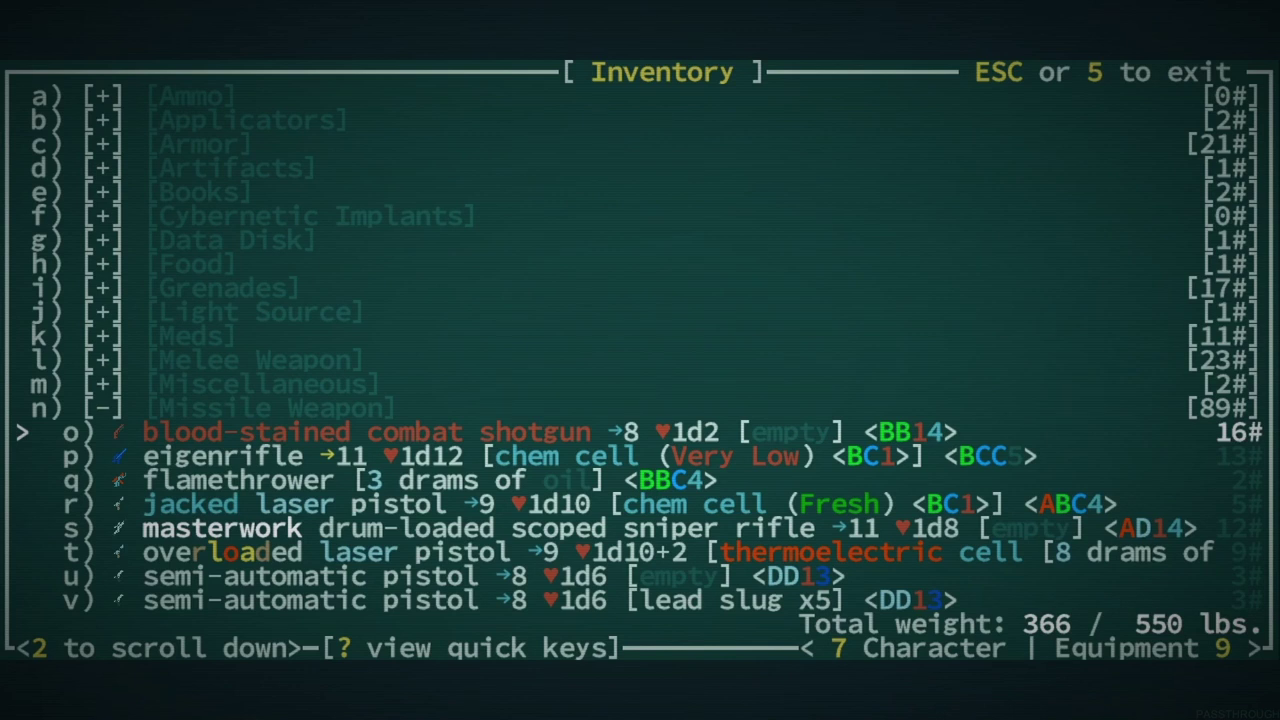
{"action": "key", "text": "Return"}
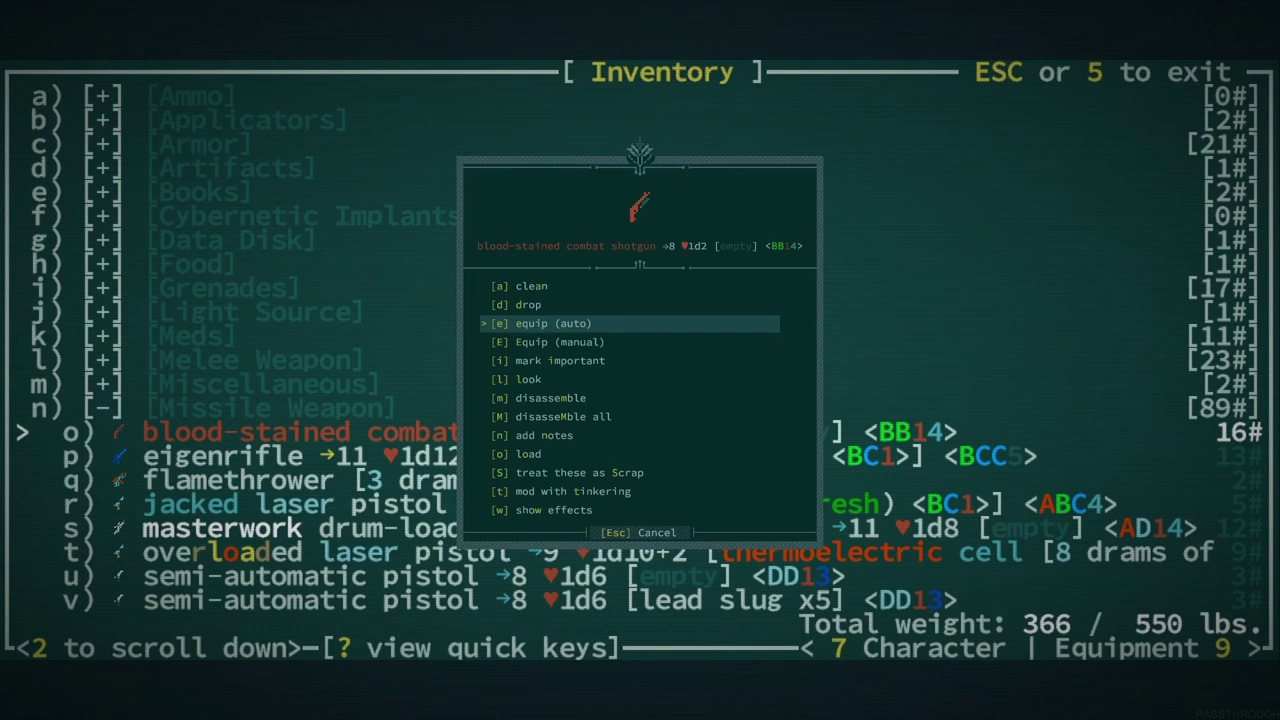
{"action": "key", "text": "Down"}
{"action": "key", "text": "Down"}
{"action": "key", "text": "Down"}
{"action": "key", "text": "Down"}
{"action": "key", "text": "Return"}
{"action": "key", "text": "Return"}
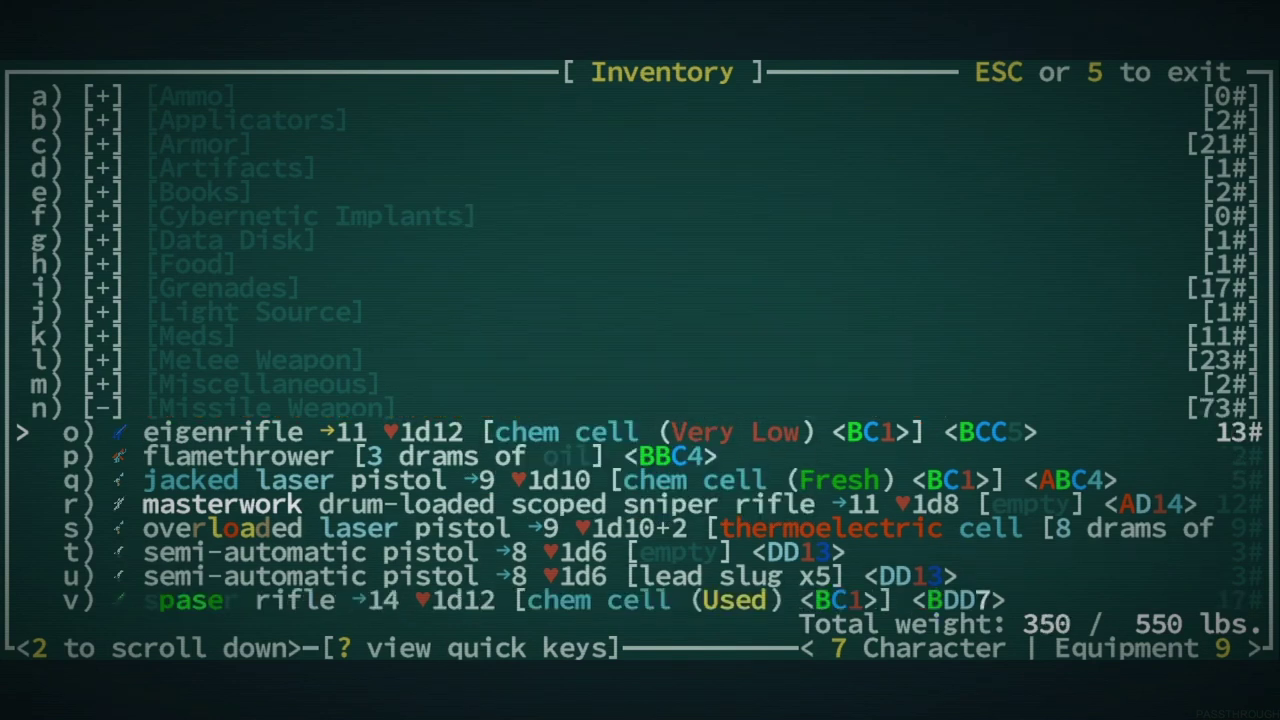
{"action": "key", "text": "Down"}
{"action": "key", "text": "Down"}
{"action": "key", "text": "Down"}
{"action": "key", "text": "Down"}
{"action": "key", "text": "Down"}
Leave the inventory, head down the corridor, and smash through the compacted bone wall south.
{"action": "key", "text": "Escape"}
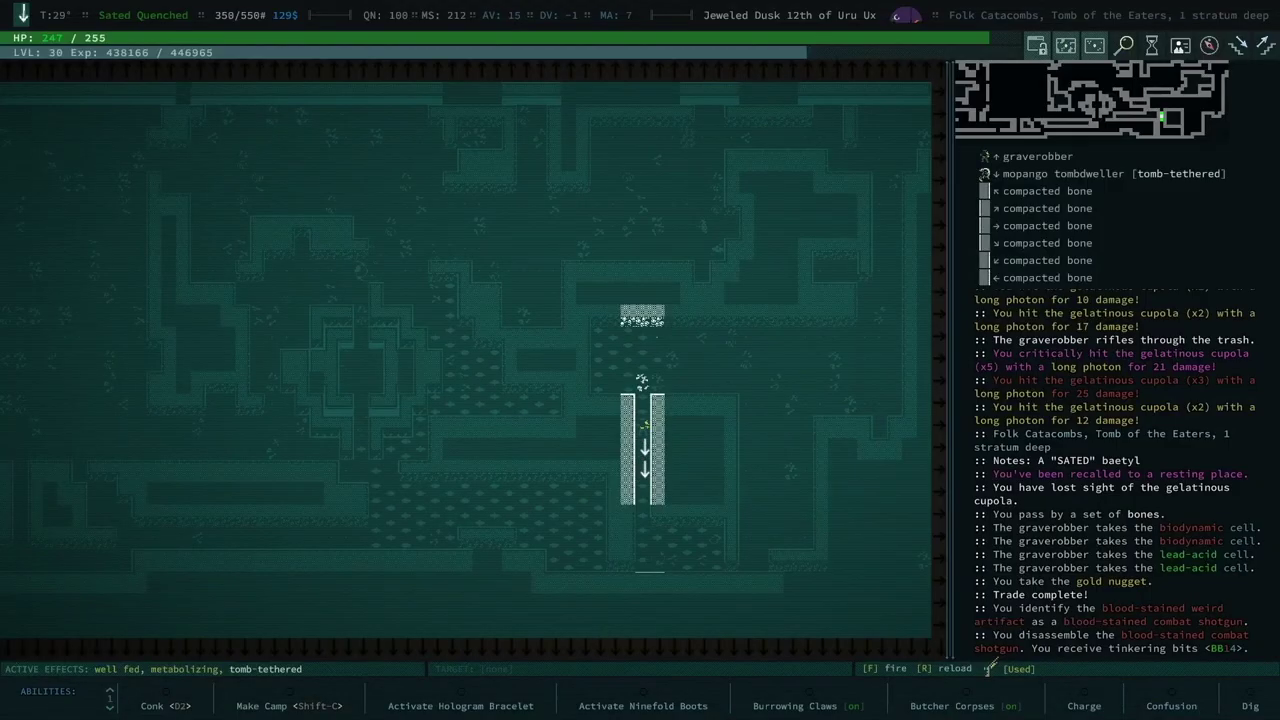
{"action": "key", "text": "Down"}
{"action": "key", "text": "Down"}
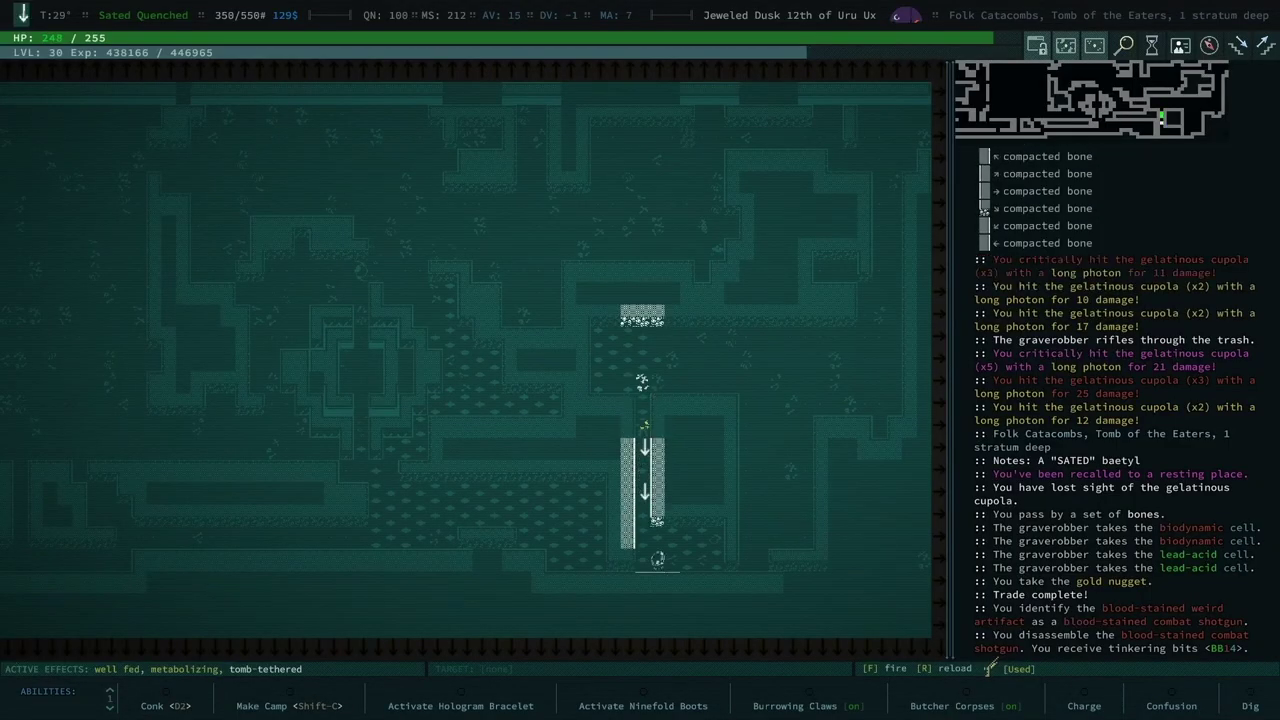
{"action": "key", "text": "Down"}
{"action": "key", "text": "Down"}
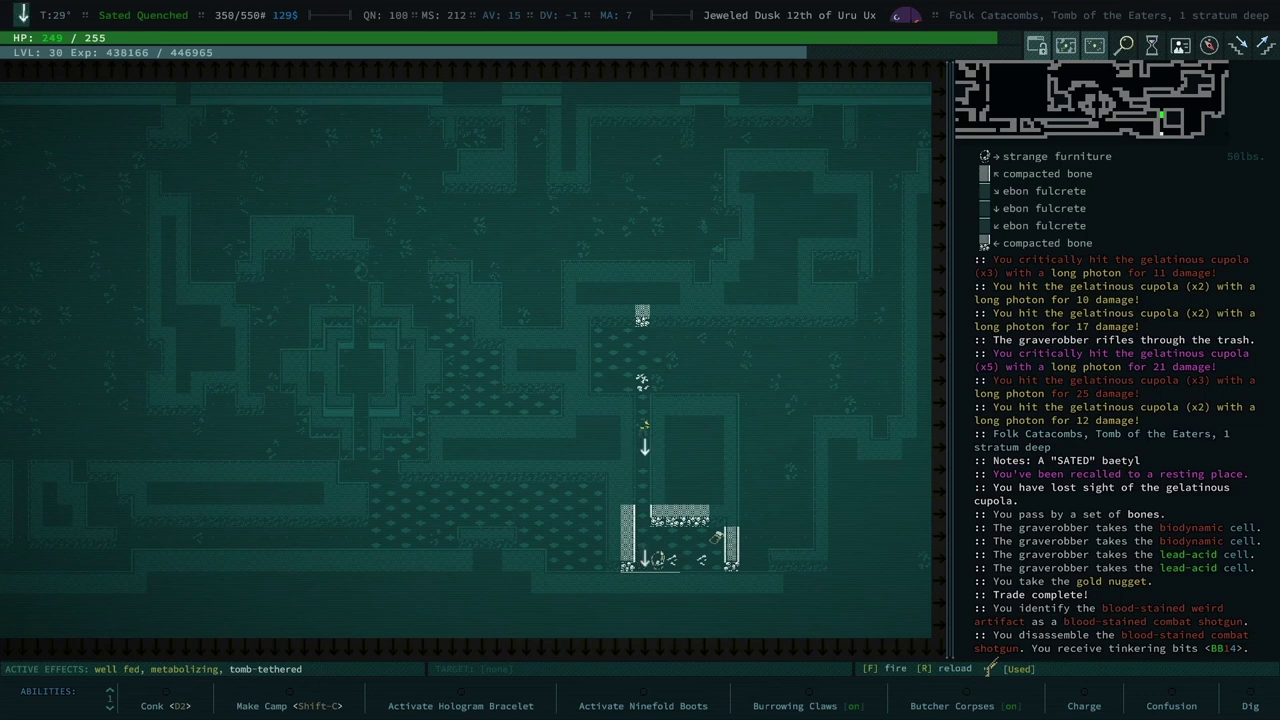
{"action": "key", "text": "0"}
{"action": "key", "text": "space"}
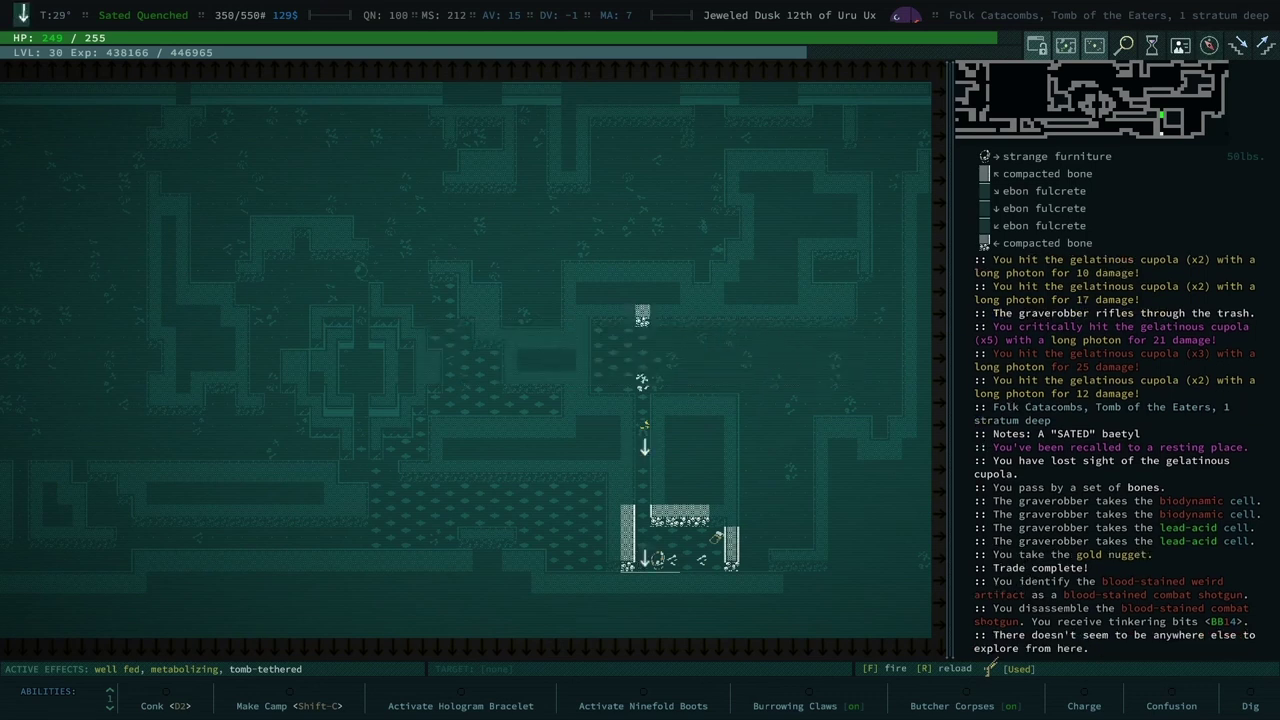
{"action": "key", "text": "ctrl+Down"}
{"action": "key", "text": "ctrl+Down"}
{"action": "key", "text": "ctrl+Down"}
{"action": "key", "text": "ctrl+Down"}
{"action": "key", "text": "ctrl+Down"}
{"action": "key", "text": "ctrl+Down"}
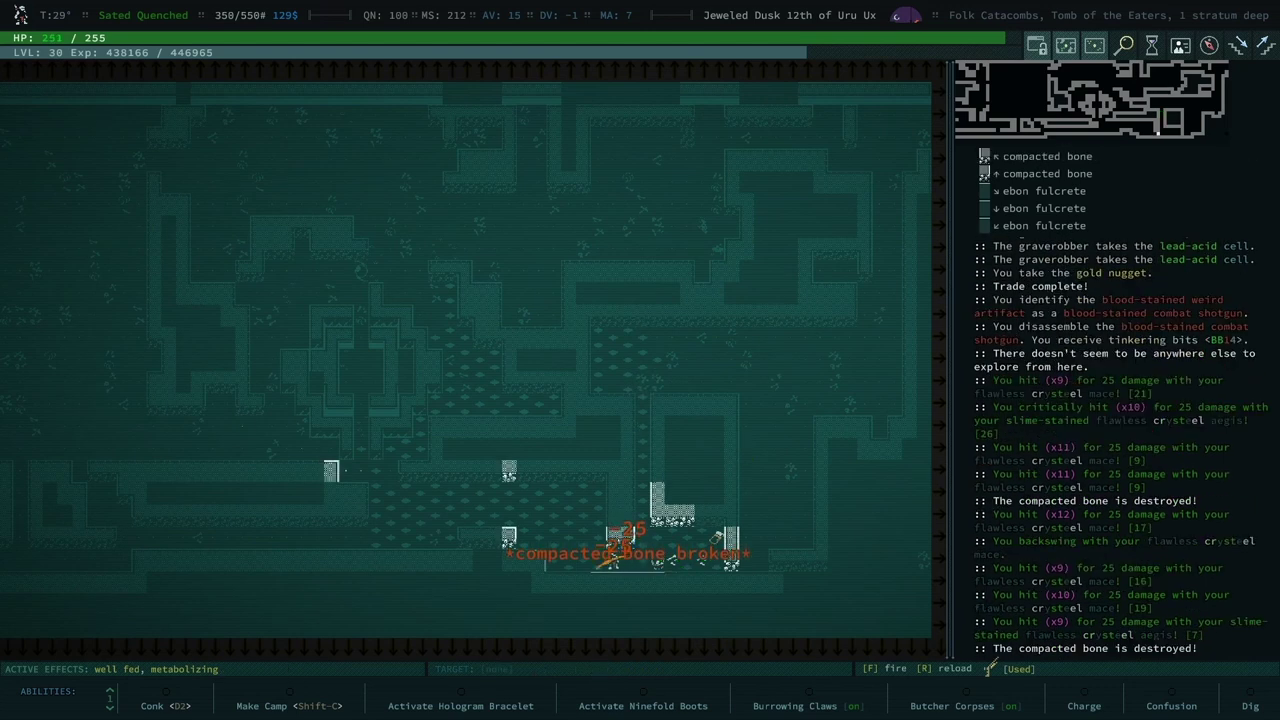
{"action": "key", "text": "ctrl+Down"}
{"action": "key", "text": "Down"}
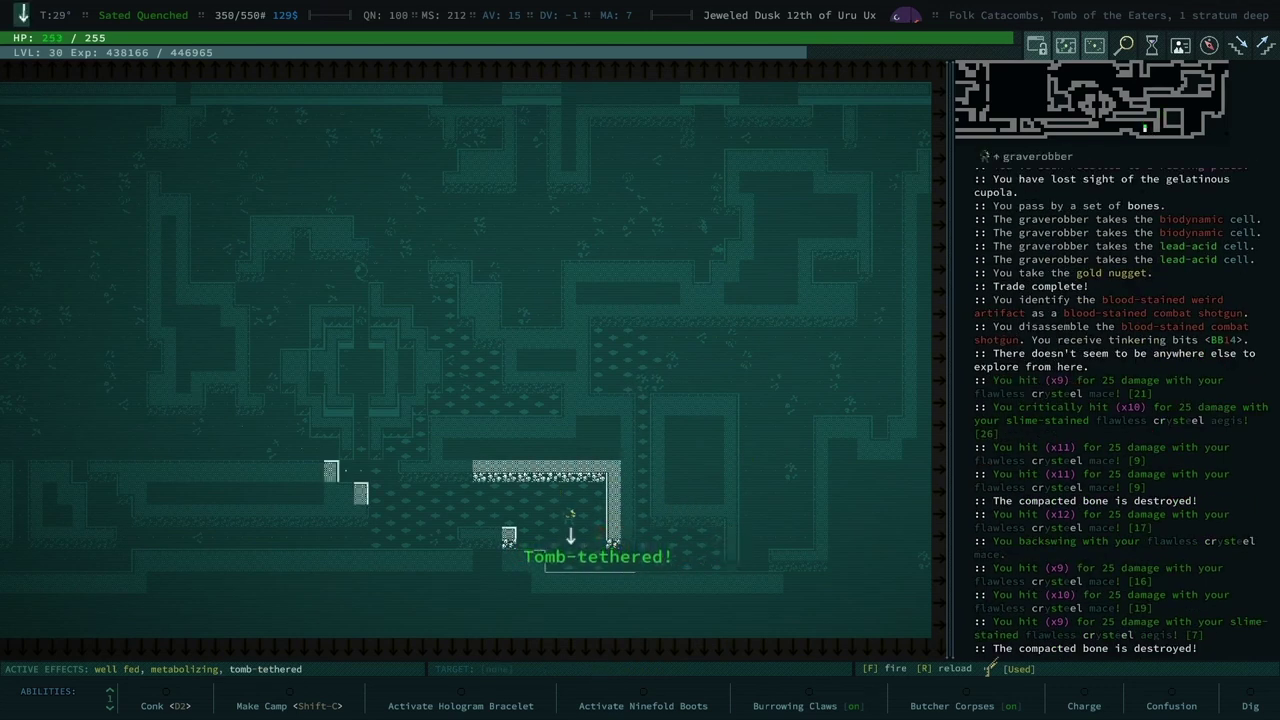
Smash compacted bone walls heading west, also striking the nearby ebon fulcrete.
{"action": "key", "text": "Left"}
{"action": "key", "text": "Left"}
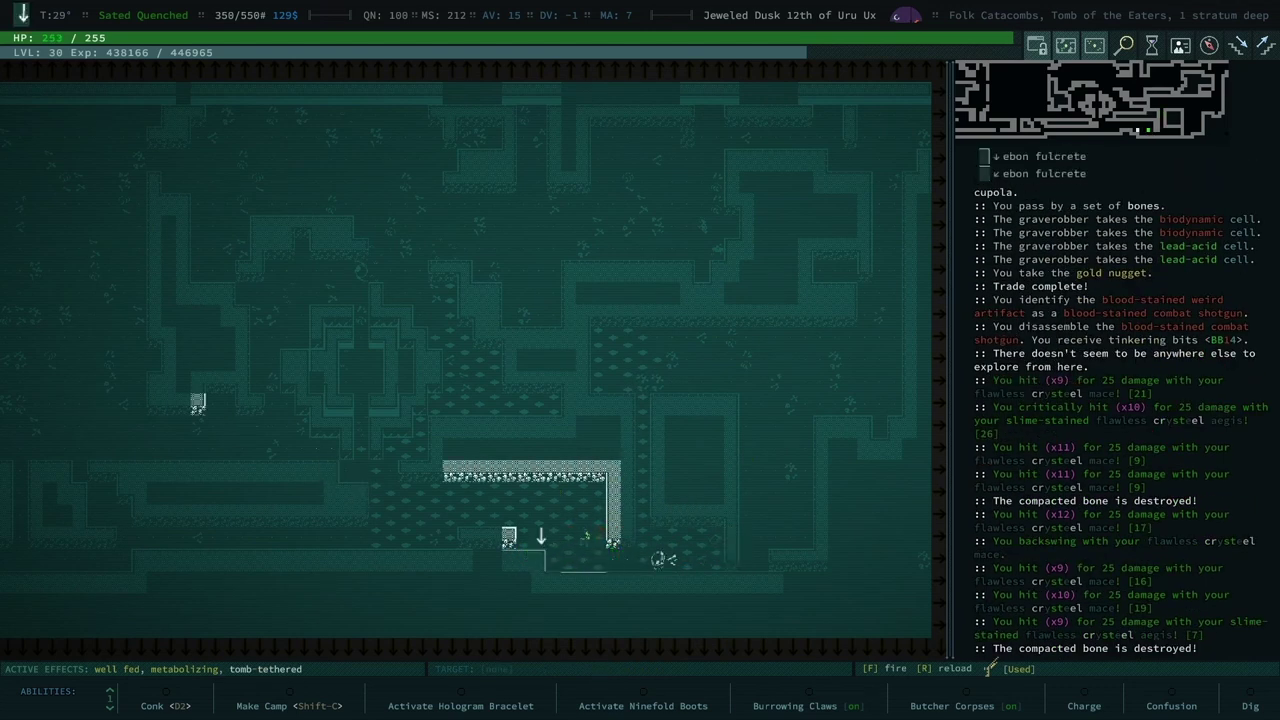
{"action": "key", "text": "Left"}
{"action": "key", "text": "Left"}
{"action": "key", "text": "ctrl+Left"}
{"action": "key", "text": "ctrl+Left"}
{"action": "key", "text": "ctrl+Left"}
{"action": "key", "text": "Left"}
{"action": "key", "text": "Left"}
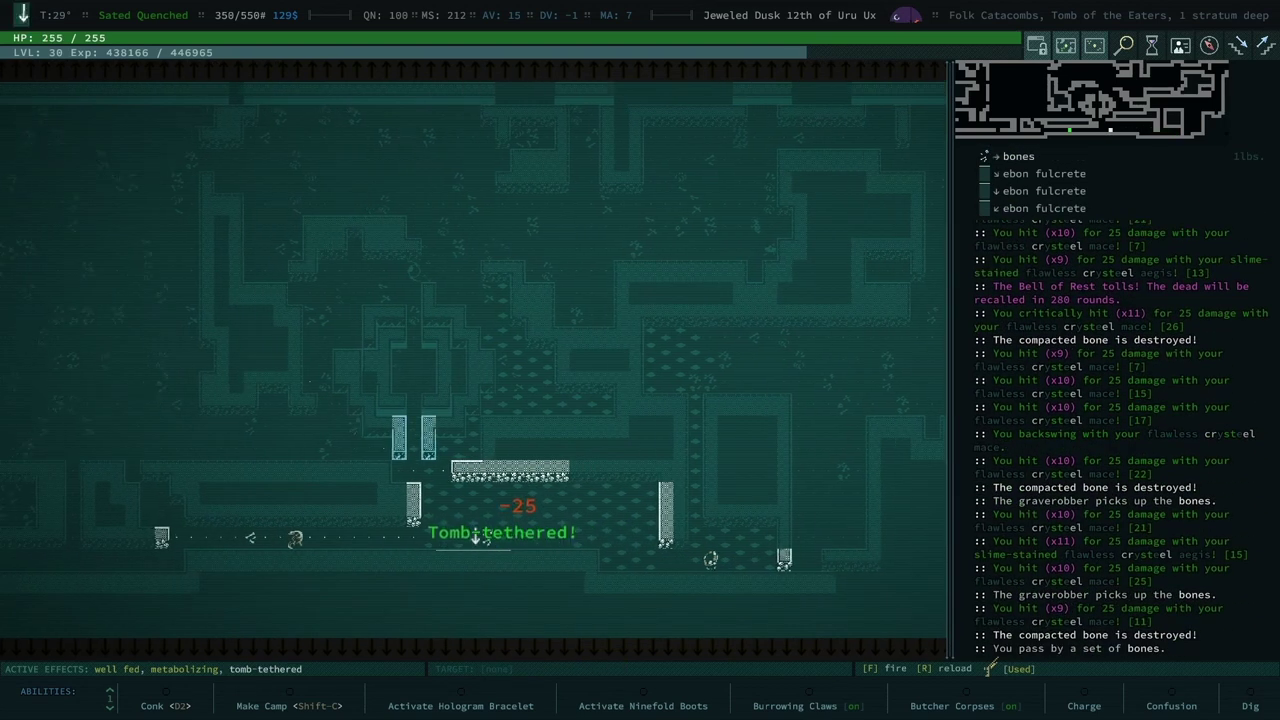
{"action": "key", "text": "Left"}
{"action": "key", "text": "Left"}
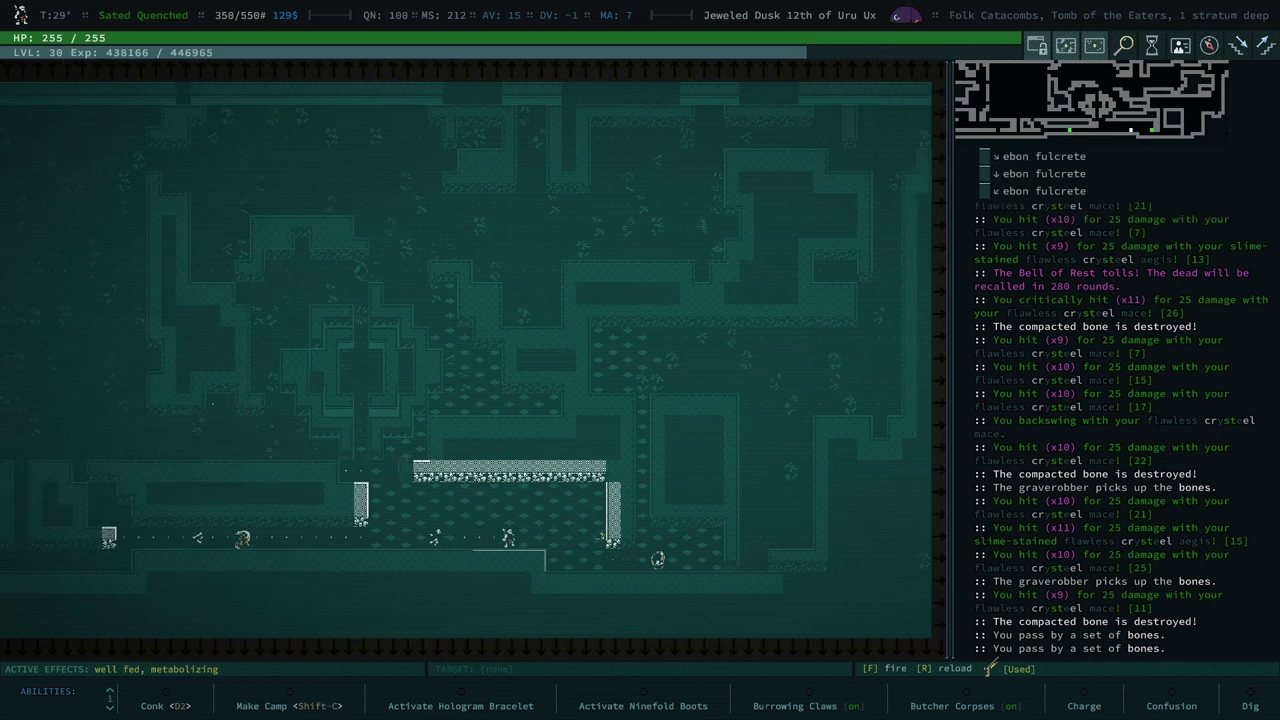
{"action": "key", "text": "Left"}
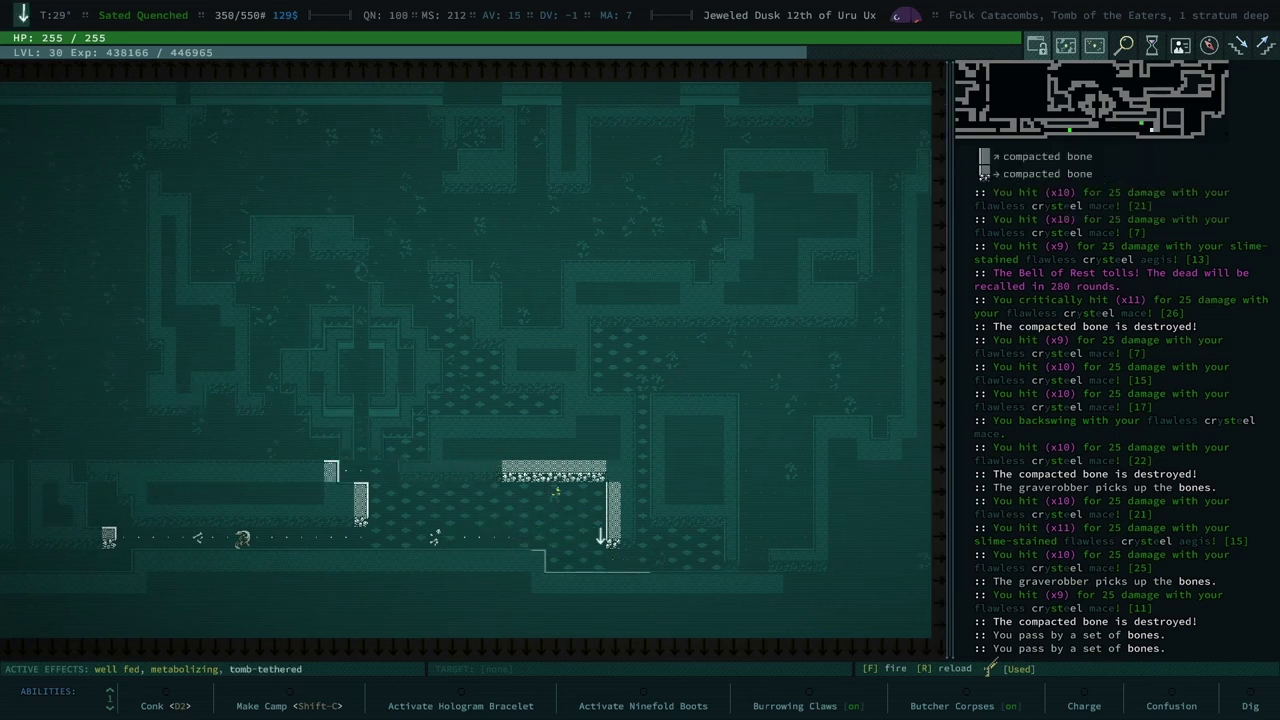
{"action": "key", "text": "ctrl+Right"}
{"action": "key", "text": "Left"}
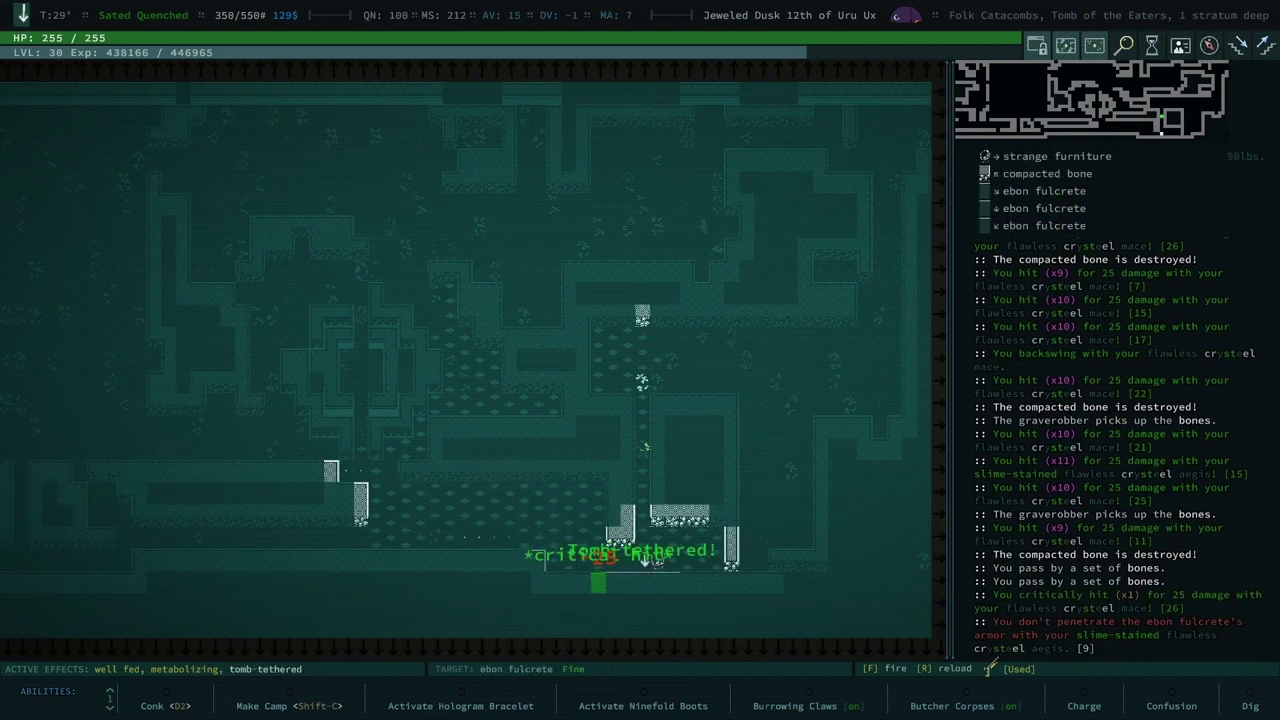
{"action": "key", "text": "Left"}
{"action": "key", "text": "ctrl+Right"}
{"action": "key", "text": "ctrl+Right"}
Smash the last compacted bones, confirm nothing is left to explore, and cross southwest.
{"action": "key", "text": "ctrl+Right"}
{"action": "key", "text": "ctrl+Right"}
{"action": "key", "text": "ctrl+Right"}
{"action": "key", "text": "ctrl+Right"}
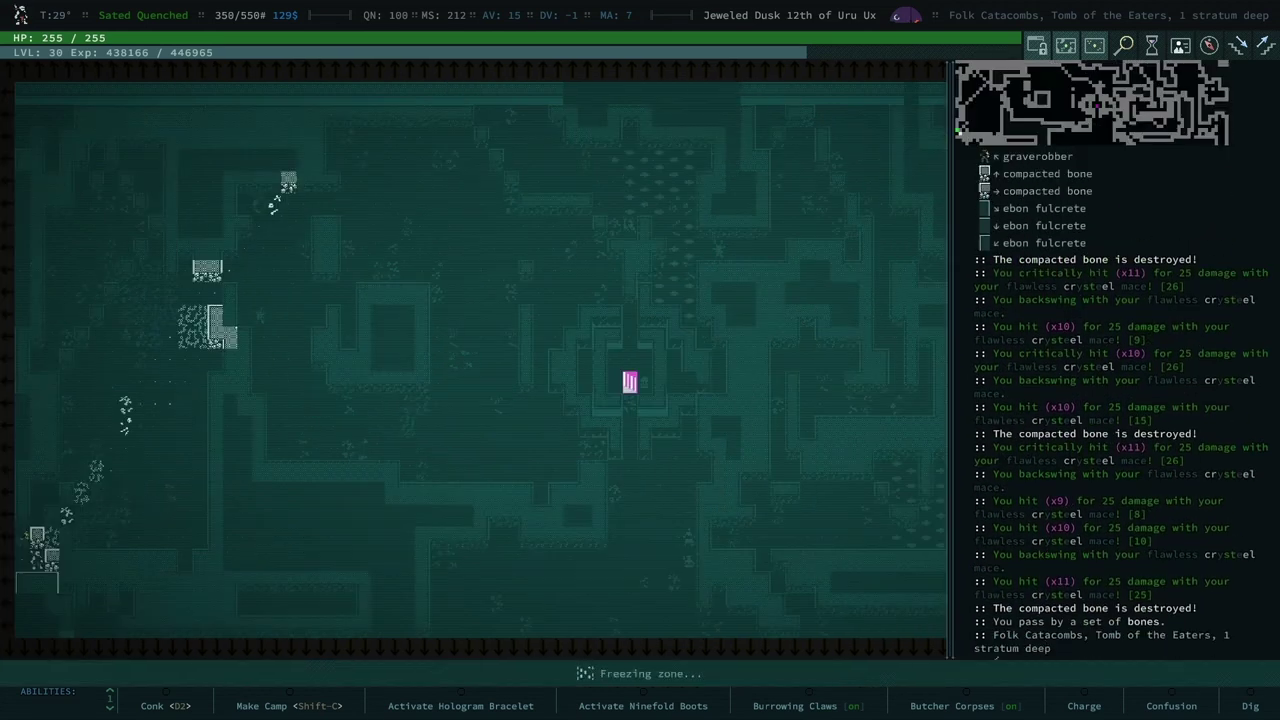
{"action": "key", "text": "ctrl+Right"}
{"action": "key", "text": "0"}
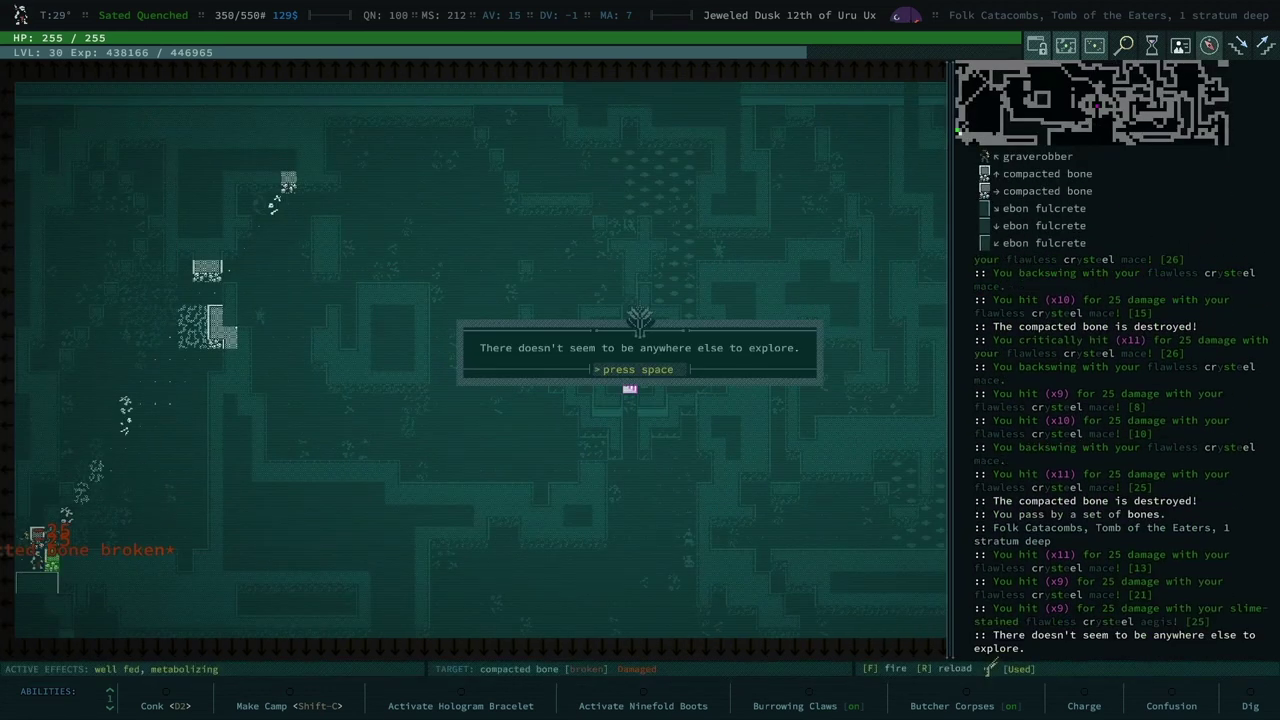
{"action": "key", "text": "space"}
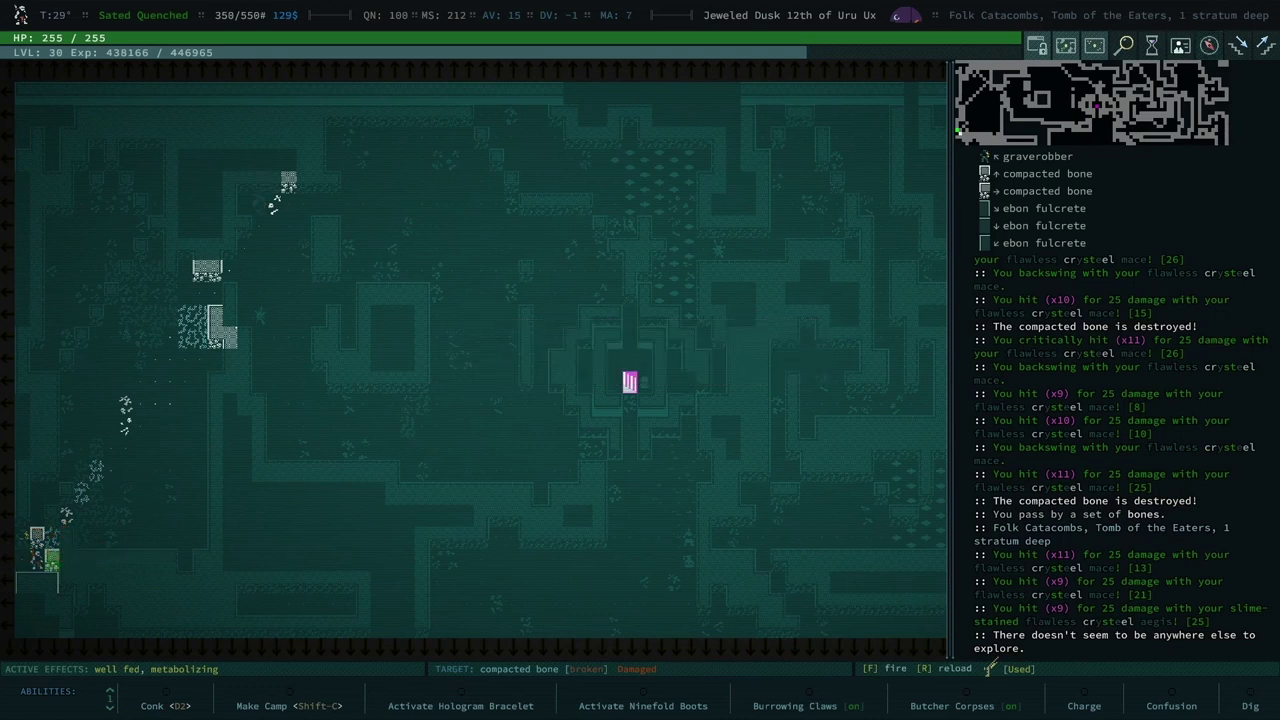
{"action": "key", "text": "ctrl+KP_1"}
{"action": "key", "text": "ctrl+KP_1"}
{"action": "key", "text": "ctrl+KP_1"}
{"action": "key", "text": "ctrl+KP_1"}
{"action": "key", "text": "ctrl+KP_1"}
{"action": "key", "text": "ctrl+KP_1"}
{"action": "key", "text": "ctrl+KP_1"}
{"action": "key", "text": "ctrl+KP_1"}
{"action": "key", "text": "KP_1"}
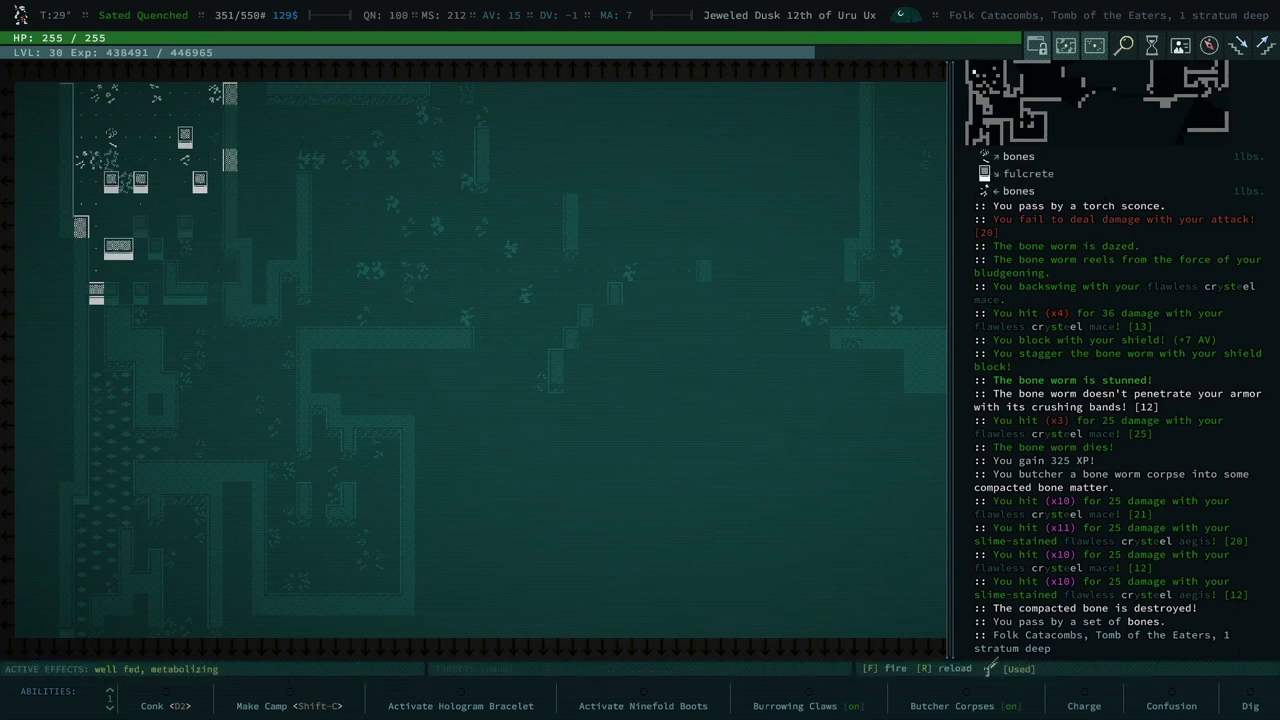
Head southeast and autoexplore the catacomb rooms, salvaging a burnt capacitor and bent metal sheet.
{"action": "key", "text": "KP_3"}
{"action": "key", "text": "KP_3"}
{"action": "key", "text": "KP_3"}
{"action": "key", "text": "KP_3"}
{"action": "key", "text": "KP_3"}
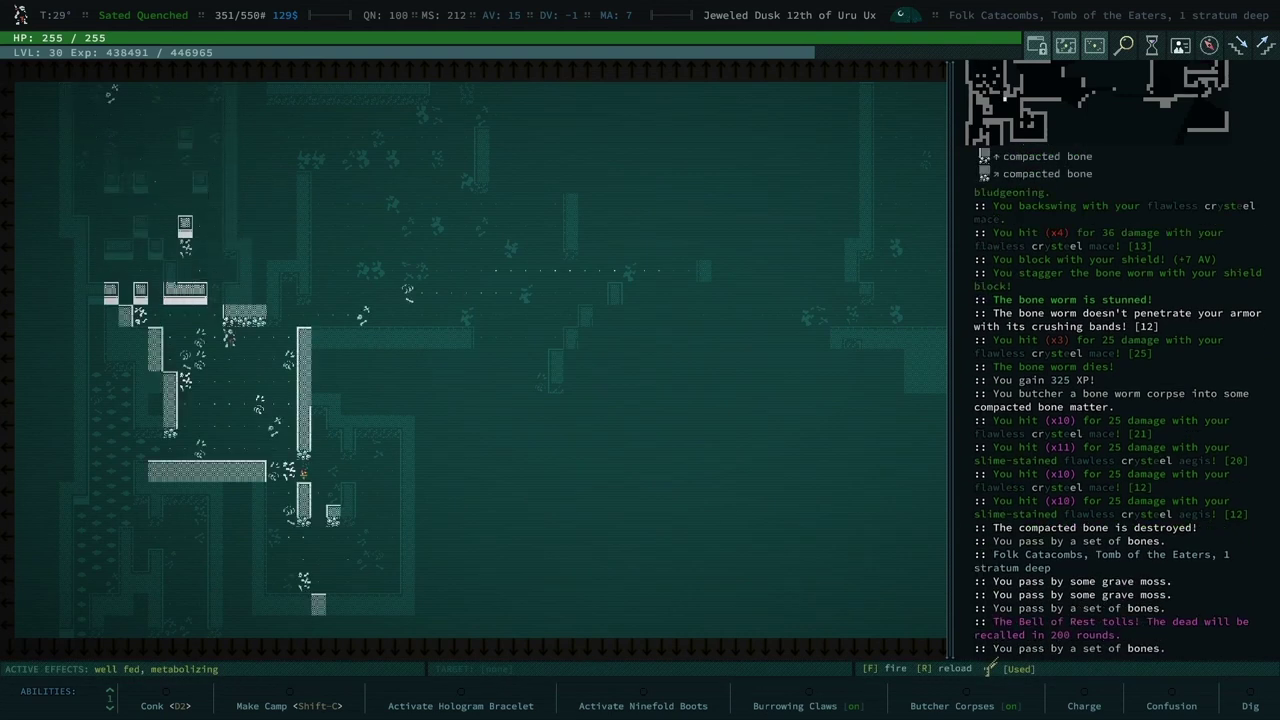
{"action": "key", "text": "KP_3"}
{"action": "key", "text": "KP_9"}
{"action": "key", "text": "KP_9"}
{"action": "key", "text": "KP_7"}
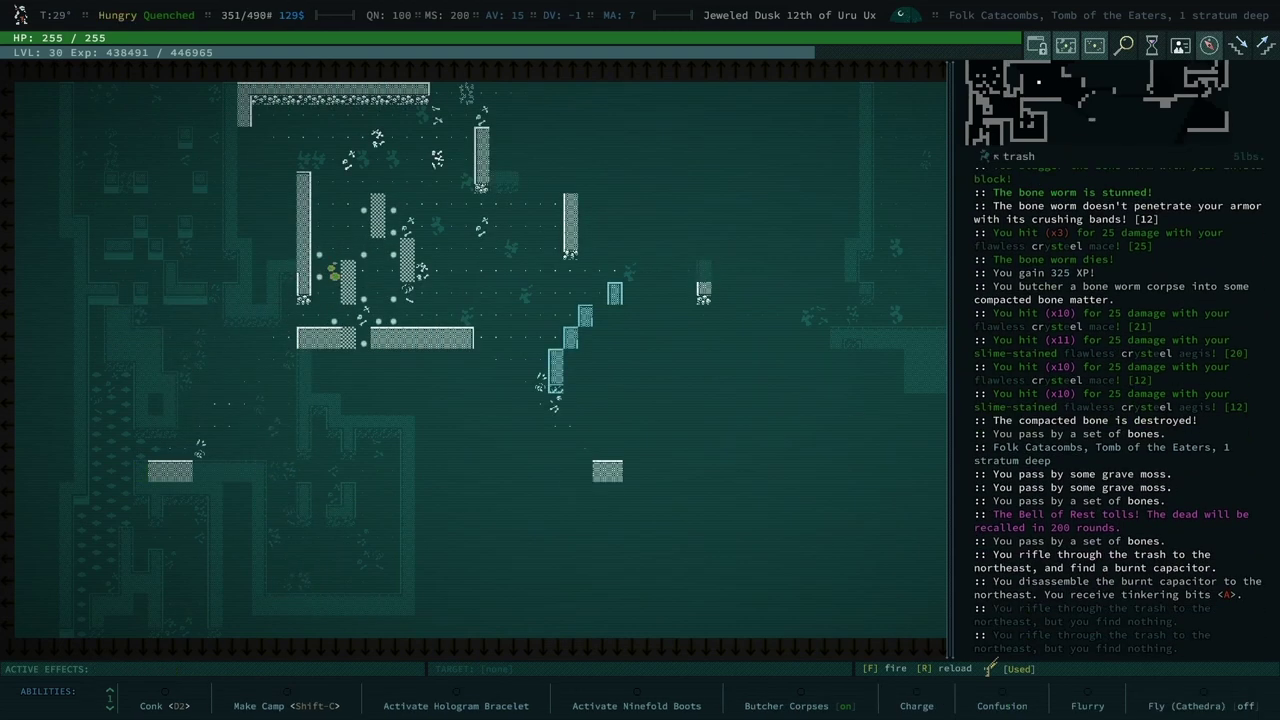
{"action": "key", "text": "KP_9"}
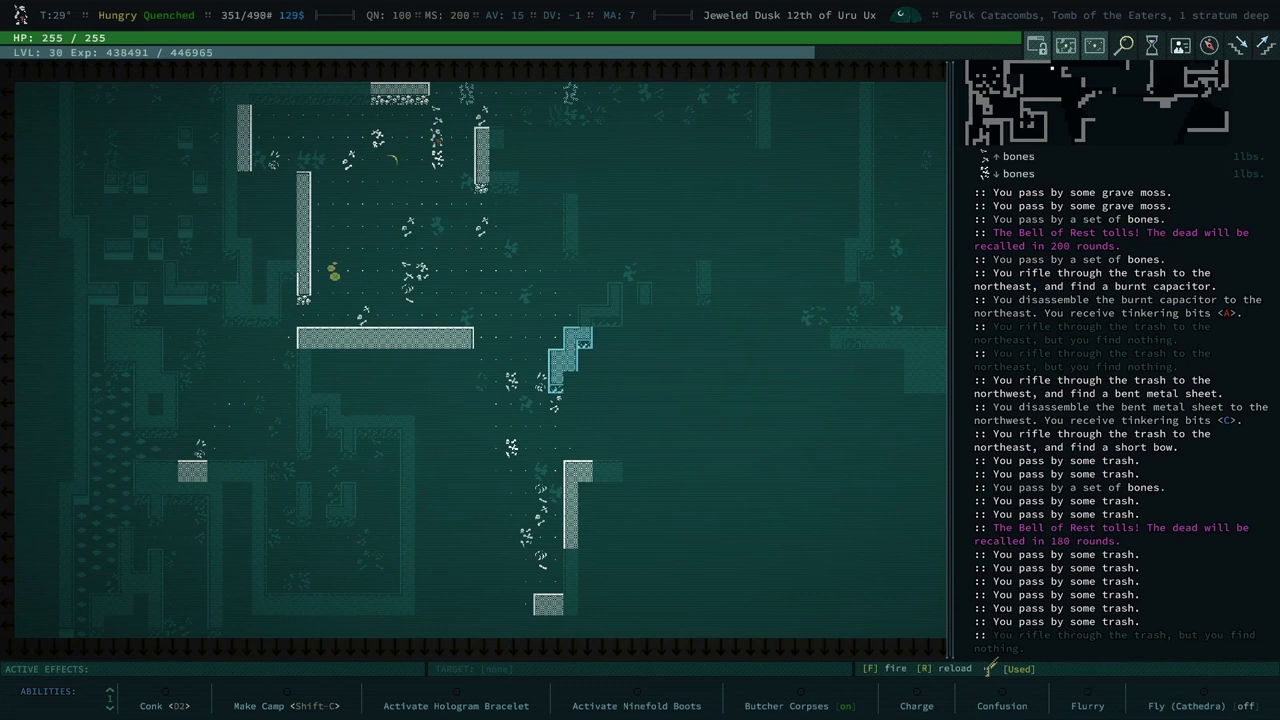
Look at the gelatinous cupola beside the character.
{"action": "key", "text": "l"}
{"action": "key", "text": "Escape"}
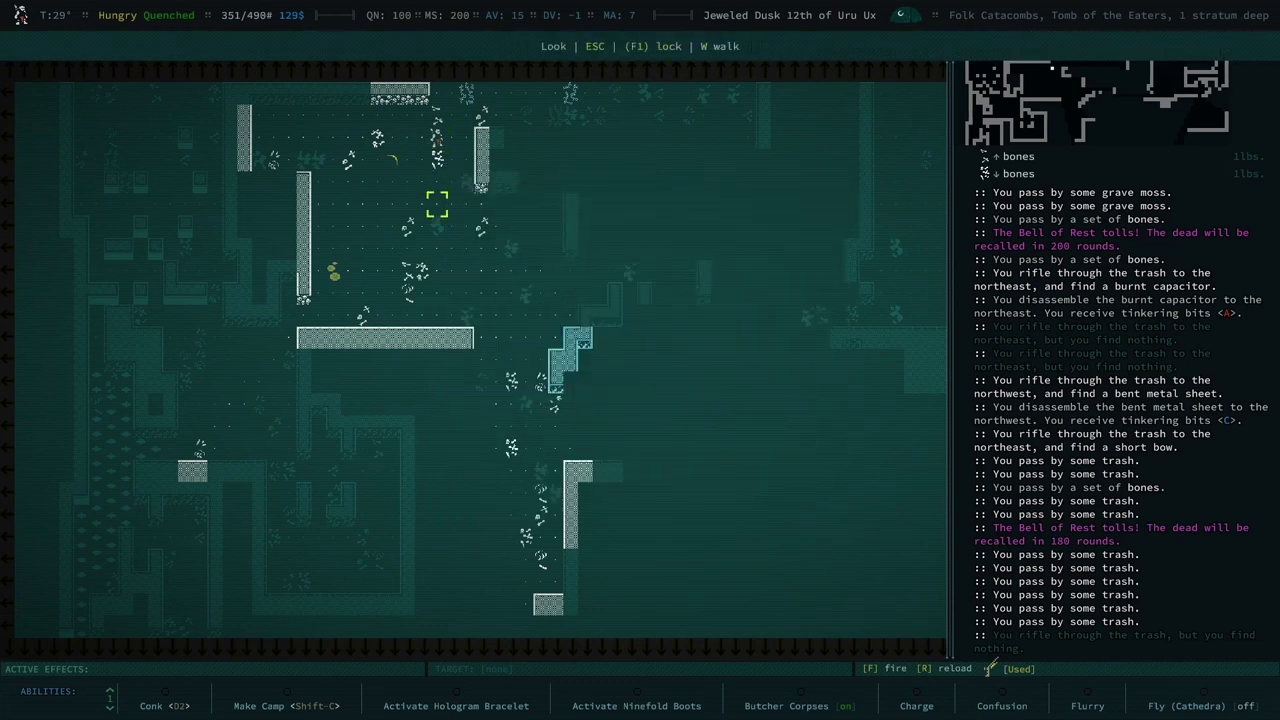
{"action": "key", "text": "Escape"}
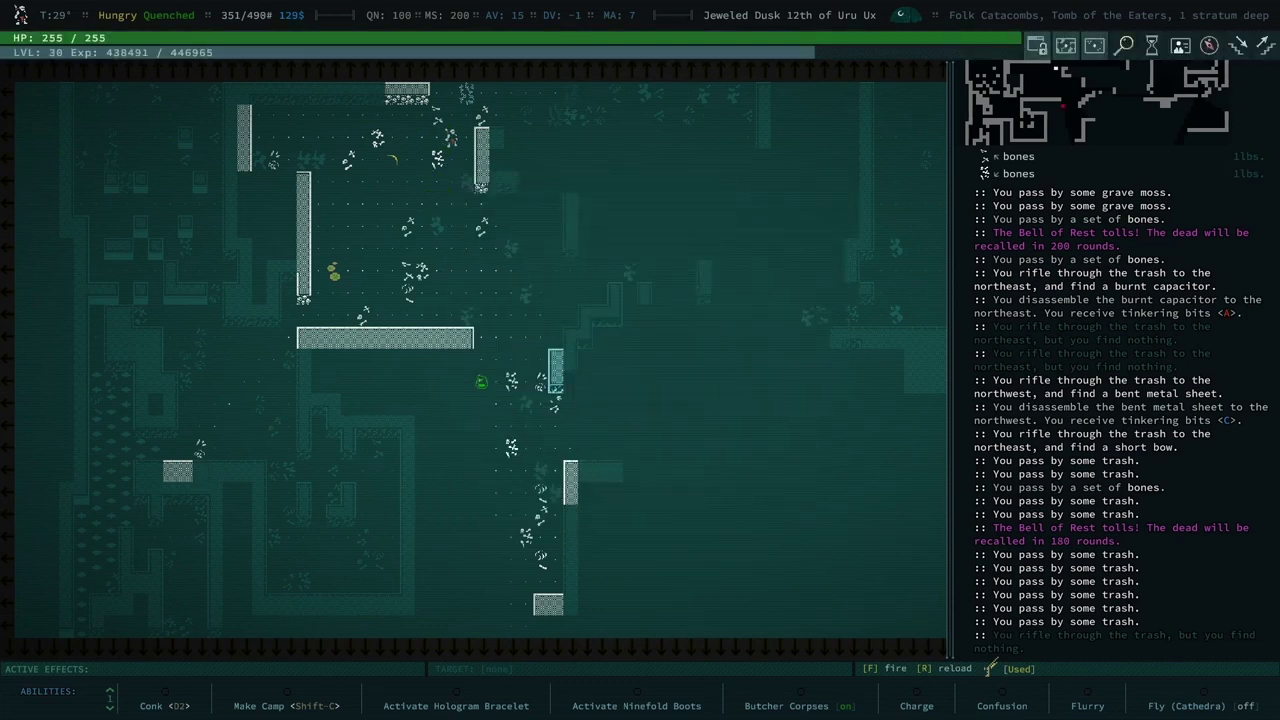
{"action": "key", "text": "l"}
{"action": "key", "text": "Escape"}
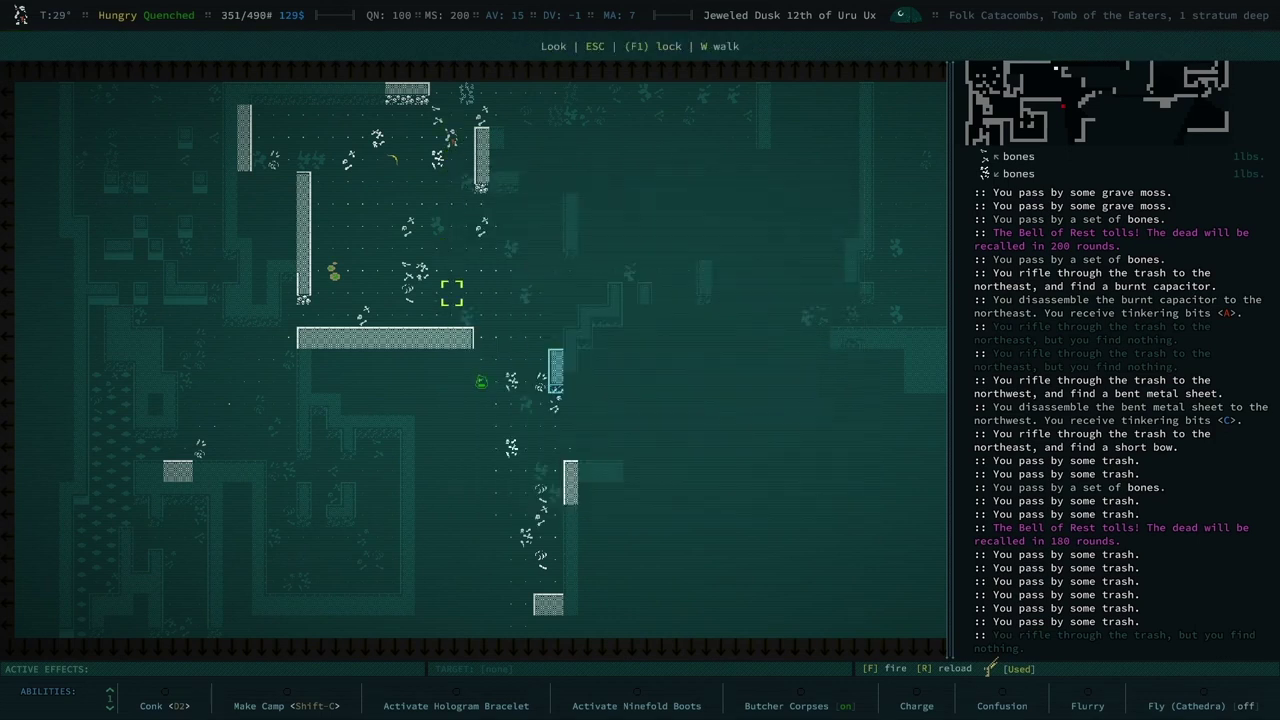
{"action": "key", "text": "Right"}
Shoot the gelatinous cupola with the long photon until it dies for 350 XP.
{"action": "key", "text": "Escape"}
{"action": "key", "text": "KP_Home"}
{"action": "key", "text": "KP_Home"}
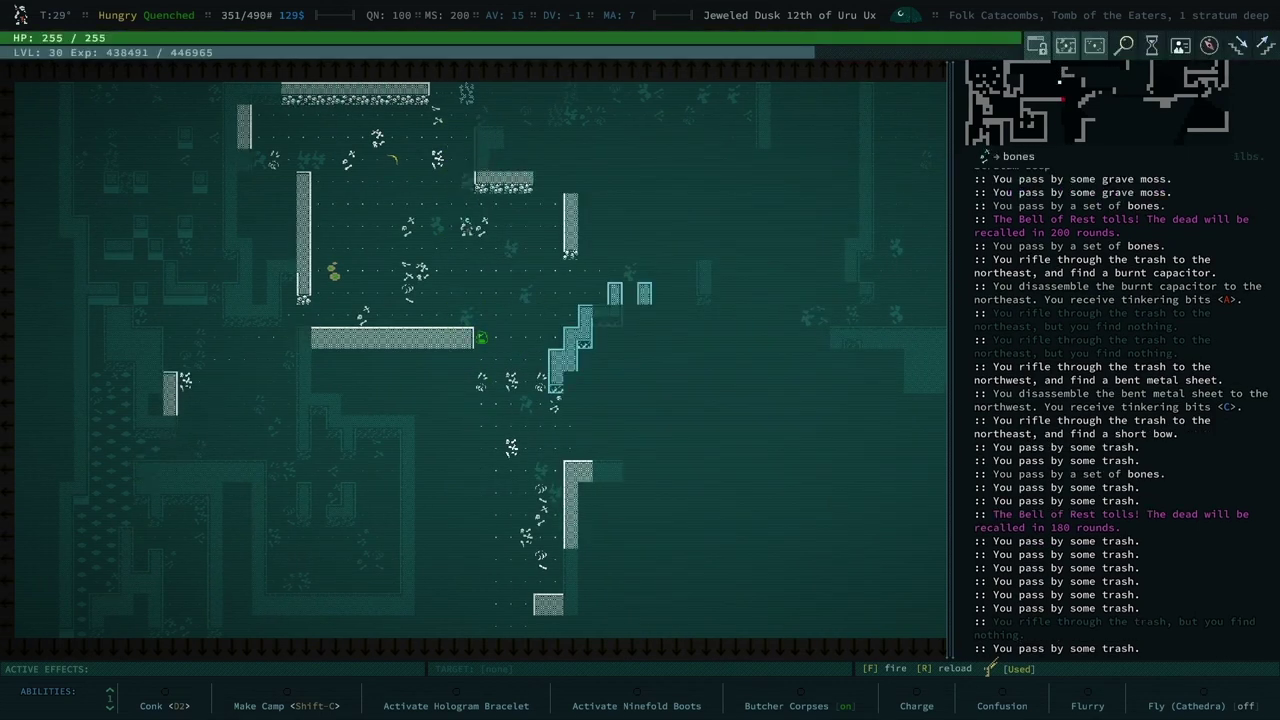
{"action": "key", "text": "f"}
{"action": "key", "text": "f"}
{"action": "key", "text": "f"}
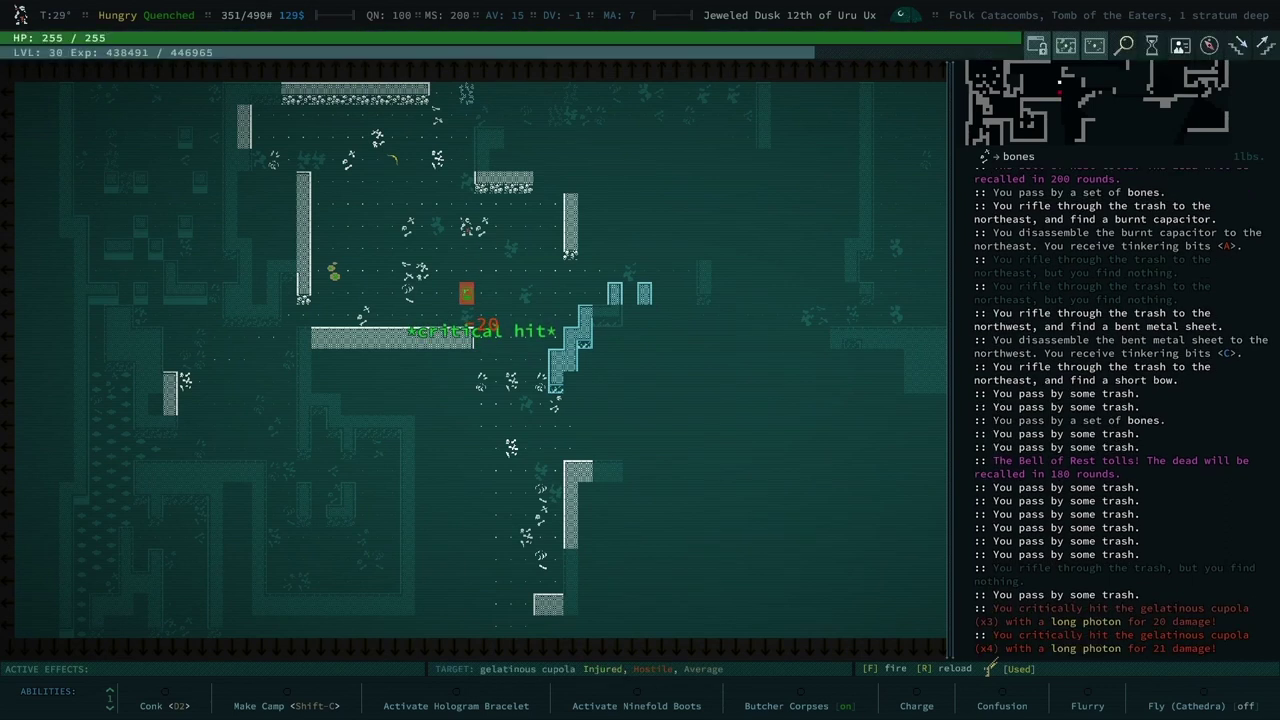
{"action": "key", "text": "f"}
{"action": "key", "text": "f"}
{"action": "key", "text": "f"}
{"action": "key", "text": "f"}
{"action": "key", "text": "f"}
{"action": "key", "text": "f"}
{"action": "key", "text": "f"}
{"action": "key", "text": "f"}
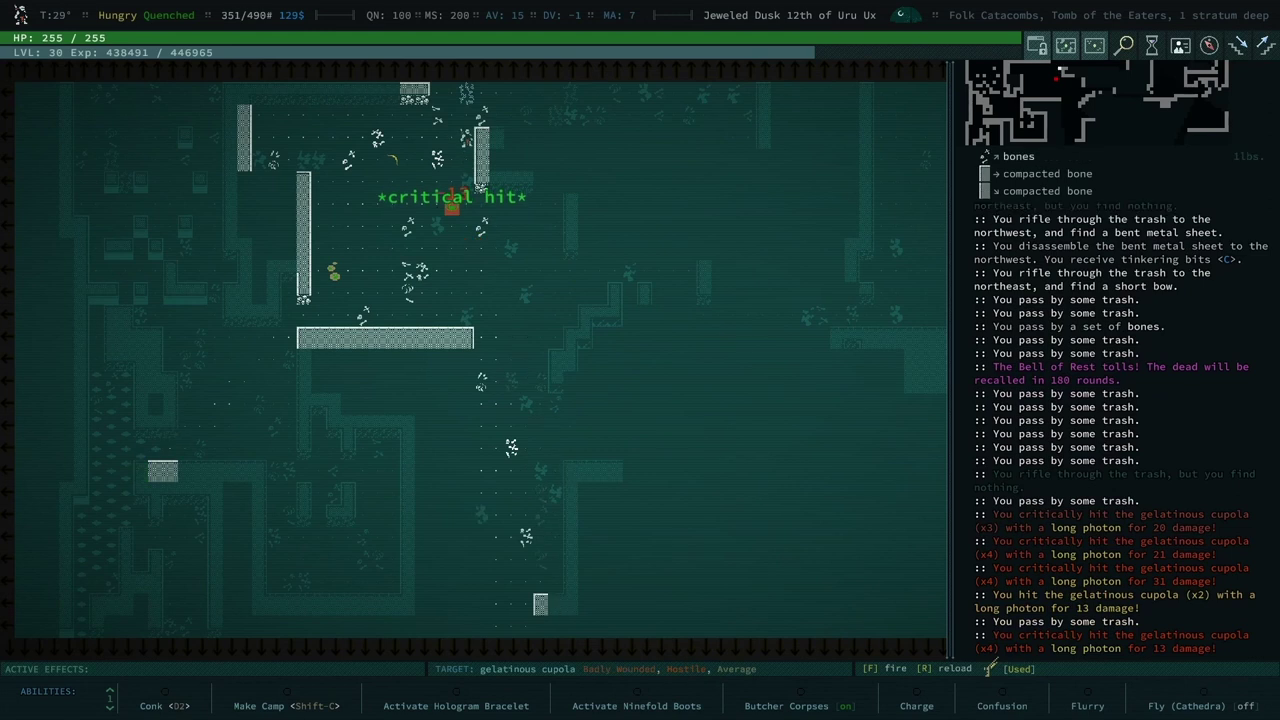
{"action": "key", "text": "f"}
{"action": "key", "text": "f"}
{"action": "key", "text": "f"}
{"action": "key", "text": "f"}
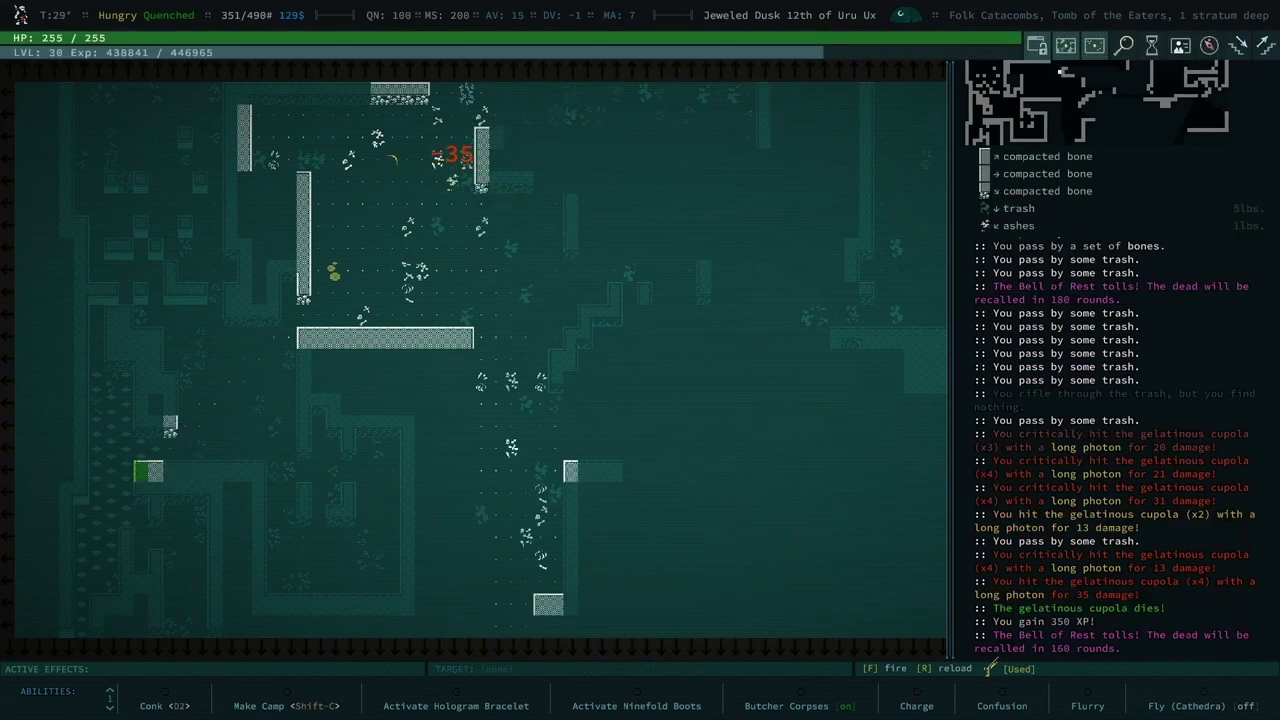
{"action": "key", "text": "f"}
Explore south rifling trash and note 13th Rostral Shemrod's location in the journal.
{"action": "key", "text": "KP_2"}
{"action": "key", "text": "KP_2"}
{"action": "key", "text": "KP_2"}
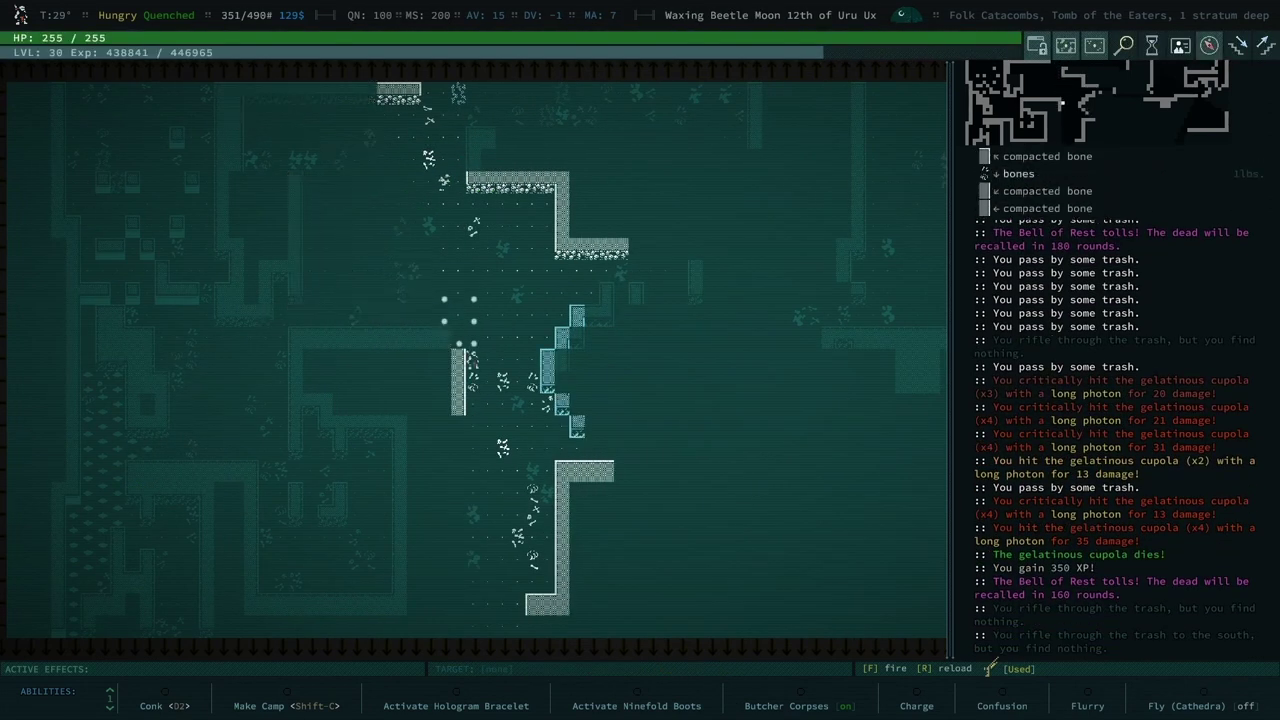
{"action": "key", "text": "KP_2"}
{"action": "key", "text": "KP_2"}
{"action": "key", "text": "KP_2"}
{"action": "key", "text": "KP_2"}
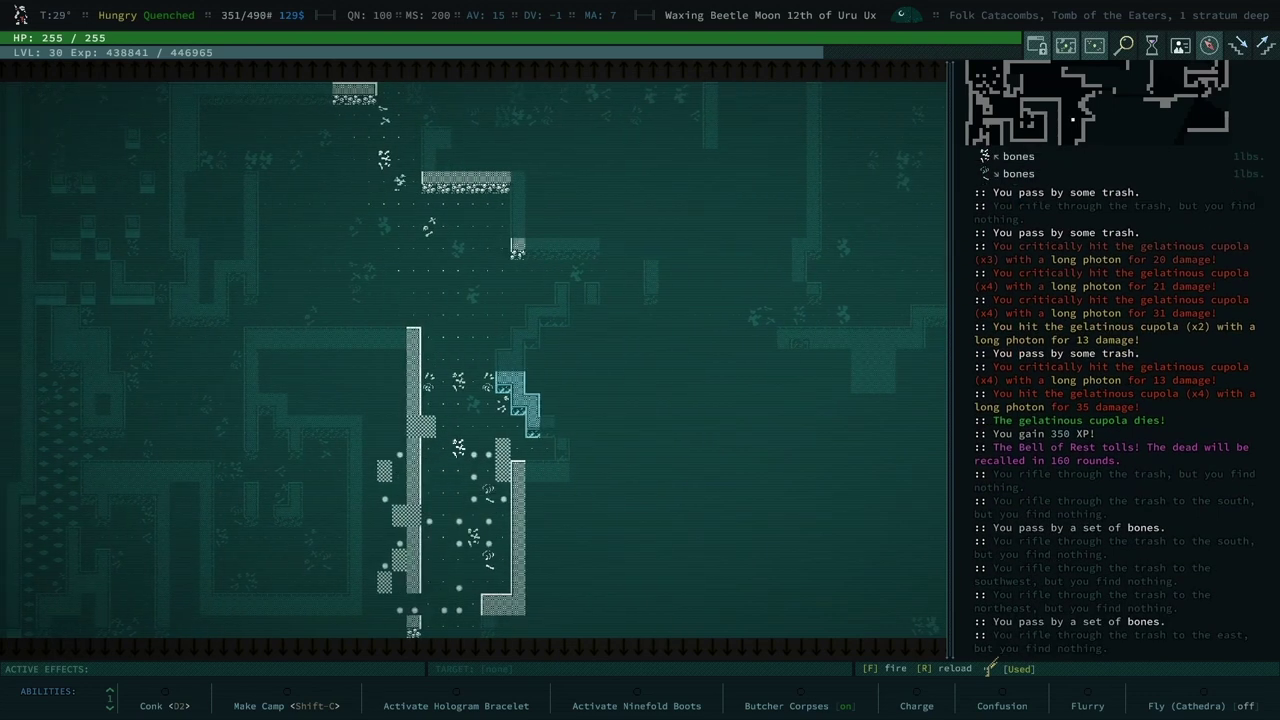
{"action": "key", "text": "KP_2"}
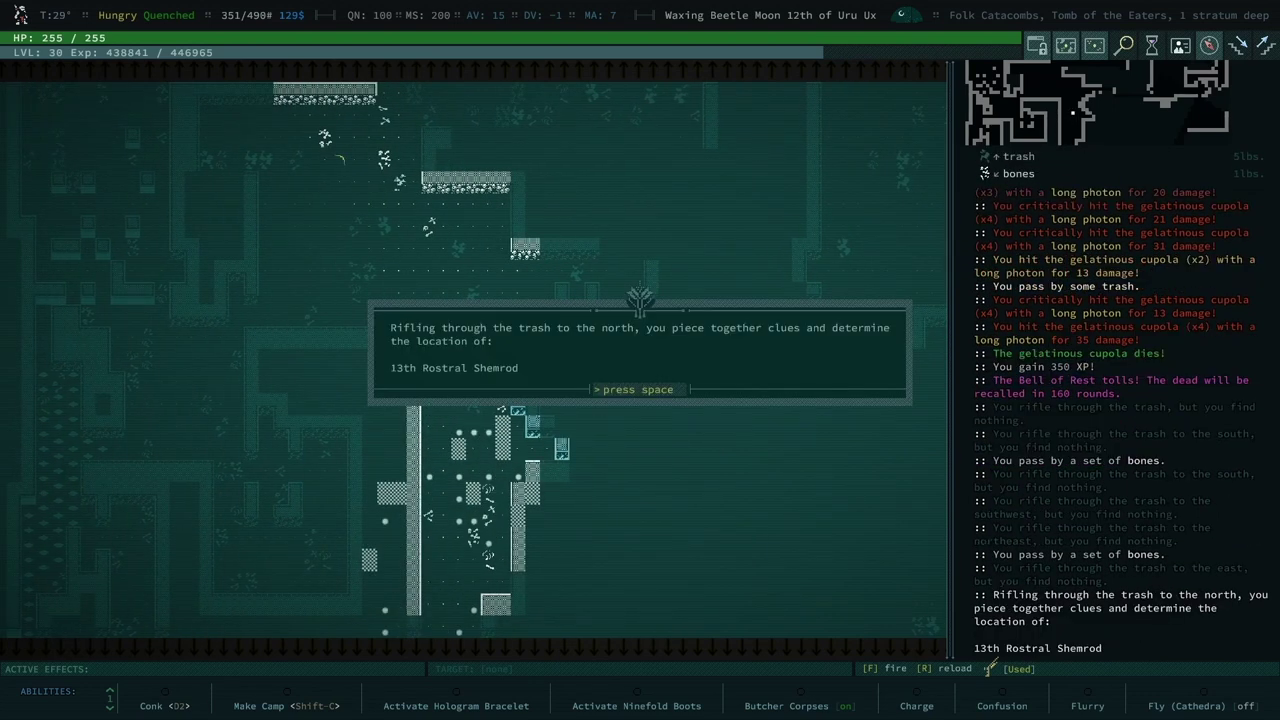
{"action": "key", "text": "space"}
{"action": "key", "text": "space"}
{"action": "key", "text": "KP_2"}
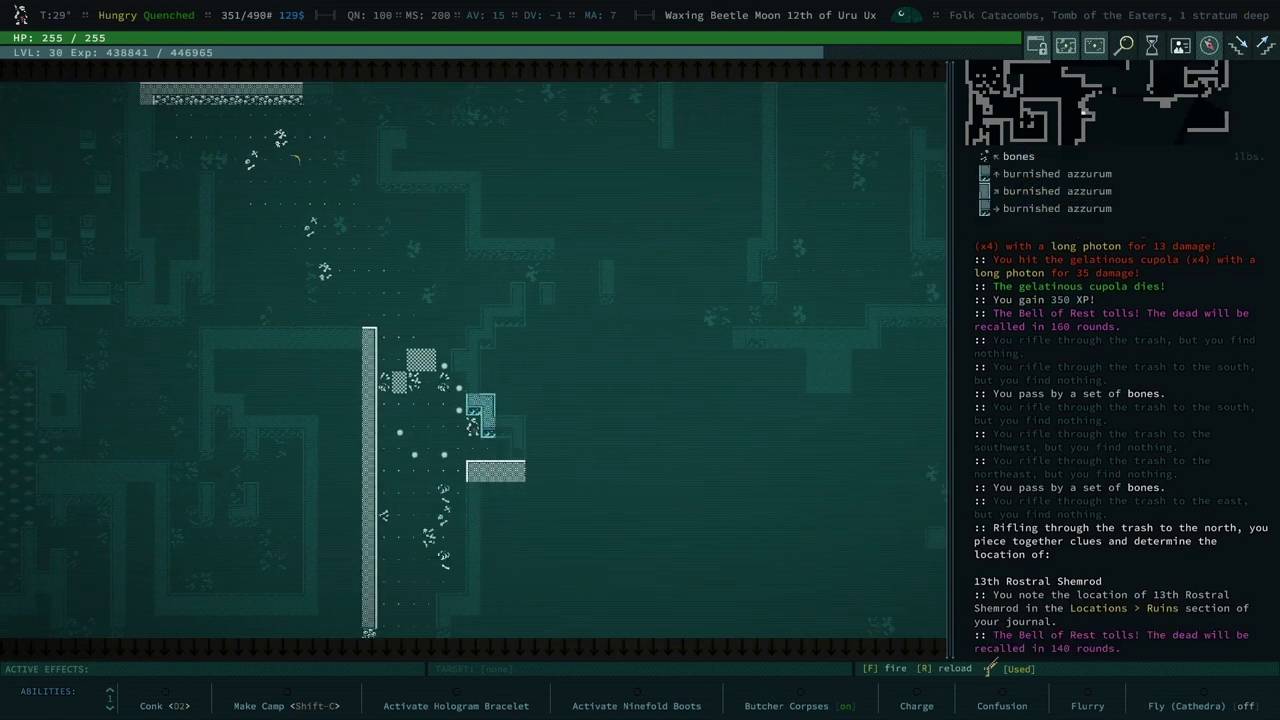
{"action": "key", "text": "KP_2"}
{"action": "key", "text": "KP_2"}
{"action": "key", "text": "KP_2"}
{"action": "key", "text": "KP_2"}
{"action": "key", "text": "KP_2"}
{"action": "key", "text": "KP_2"}
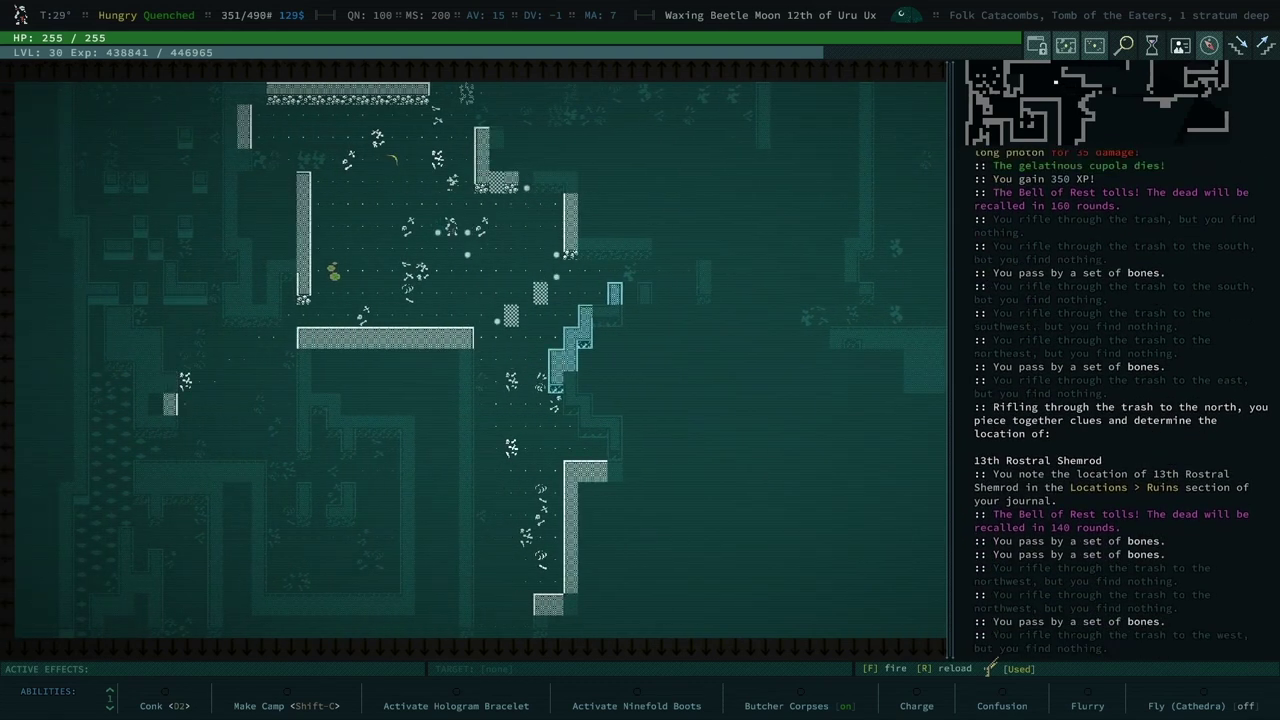
{"action": "key", "text": "KP_2"}
{"action": "key", "text": "KP_2"}
{"action": "key", "text": "KP_2"}
{"action": "key", "text": "KP_2"}
Travel east and look at the nearby gelatinous cupola.
{"action": "key", "text": "KP_6"}
{"action": "key", "text": "KP_6"}
{"action": "key", "text": "KP_6"}
{"action": "key", "text": "KP_6"}
{"action": "key", "text": "KP_6"}
{"action": "key", "text": "KP_6"}
{"action": "key", "text": "KP_6"}
{"action": "key", "text": "KP_6"}
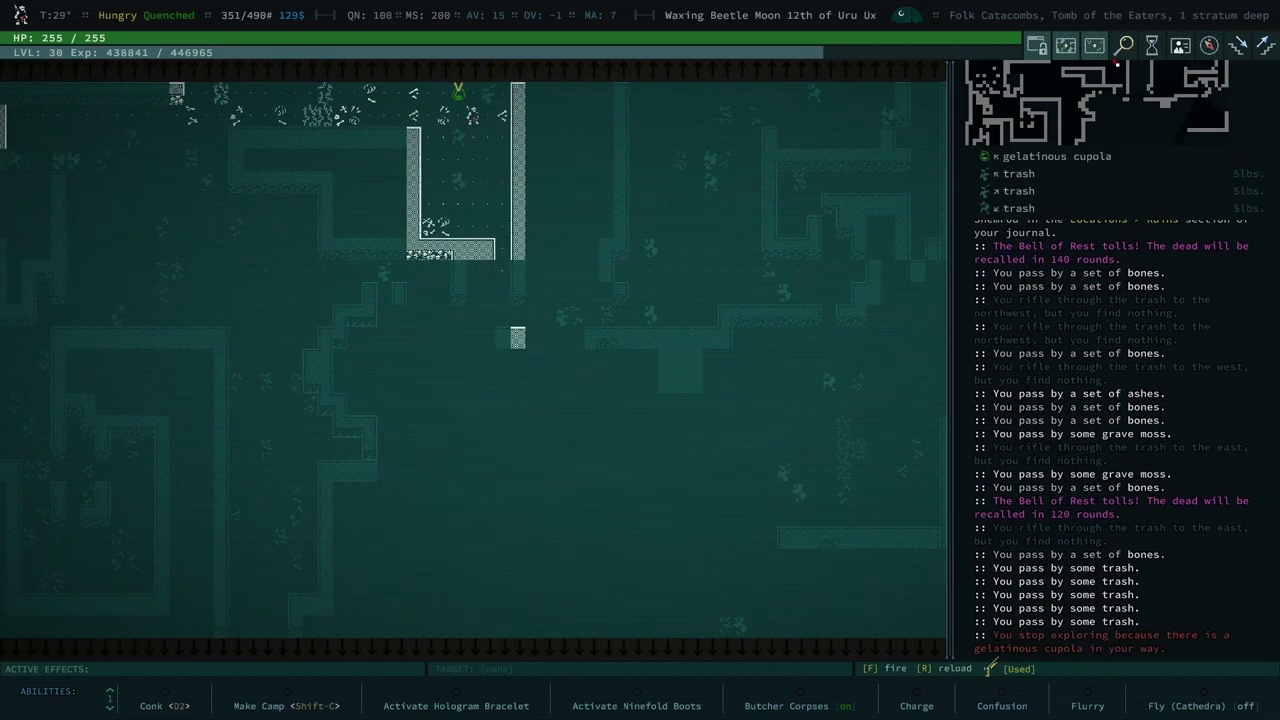
{"action": "key", "text": "l"}
{"action": "key", "text": "KP_7"}
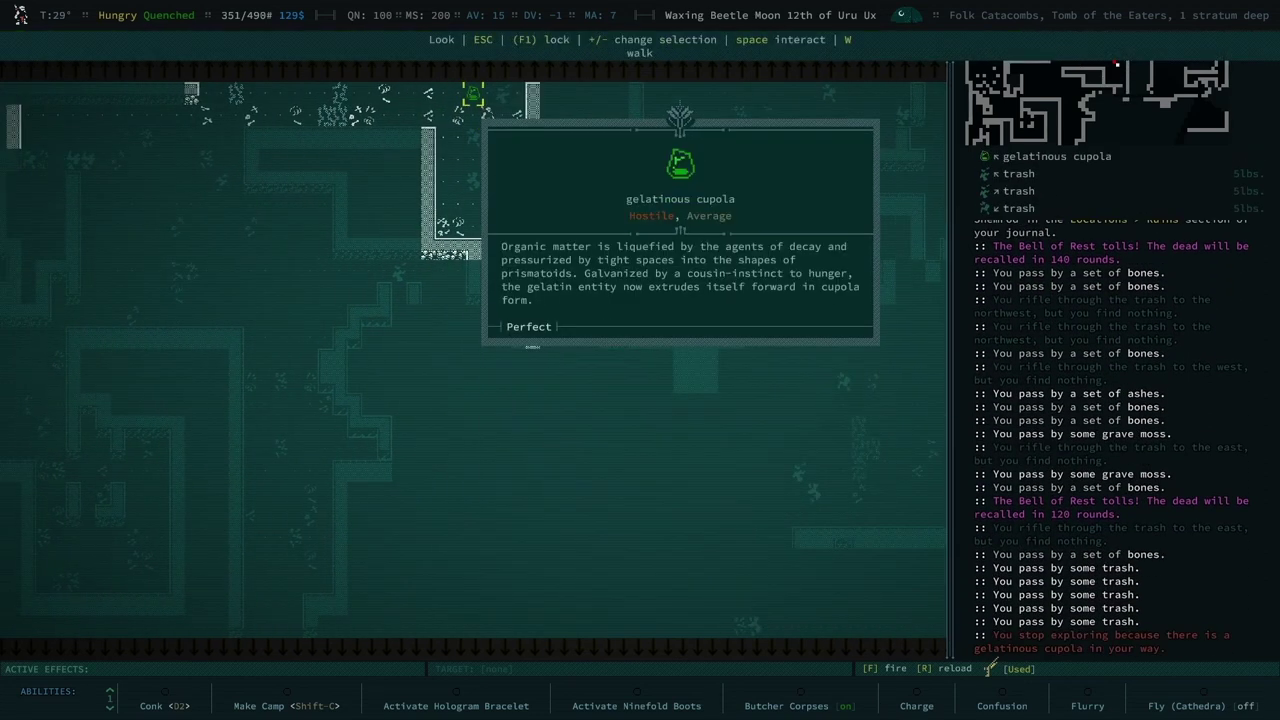
{"action": "key", "text": "Escape"}
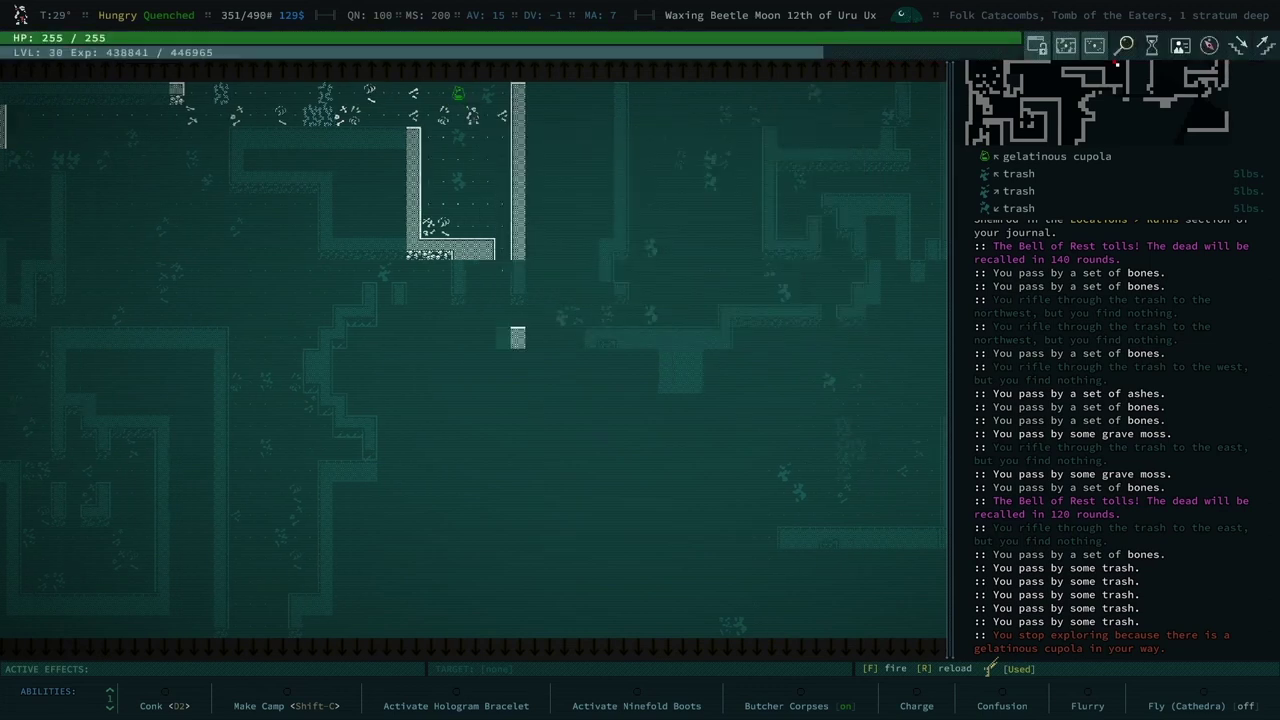
Shoot the second cupola, finish it in melee for 350 XP, and bring up Buy Skills.
{"action": "key", "text": "f"}
{"action": "key", "text": "f"}
{"action": "key", "text": "f"}
{"action": "key", "text": "f"}
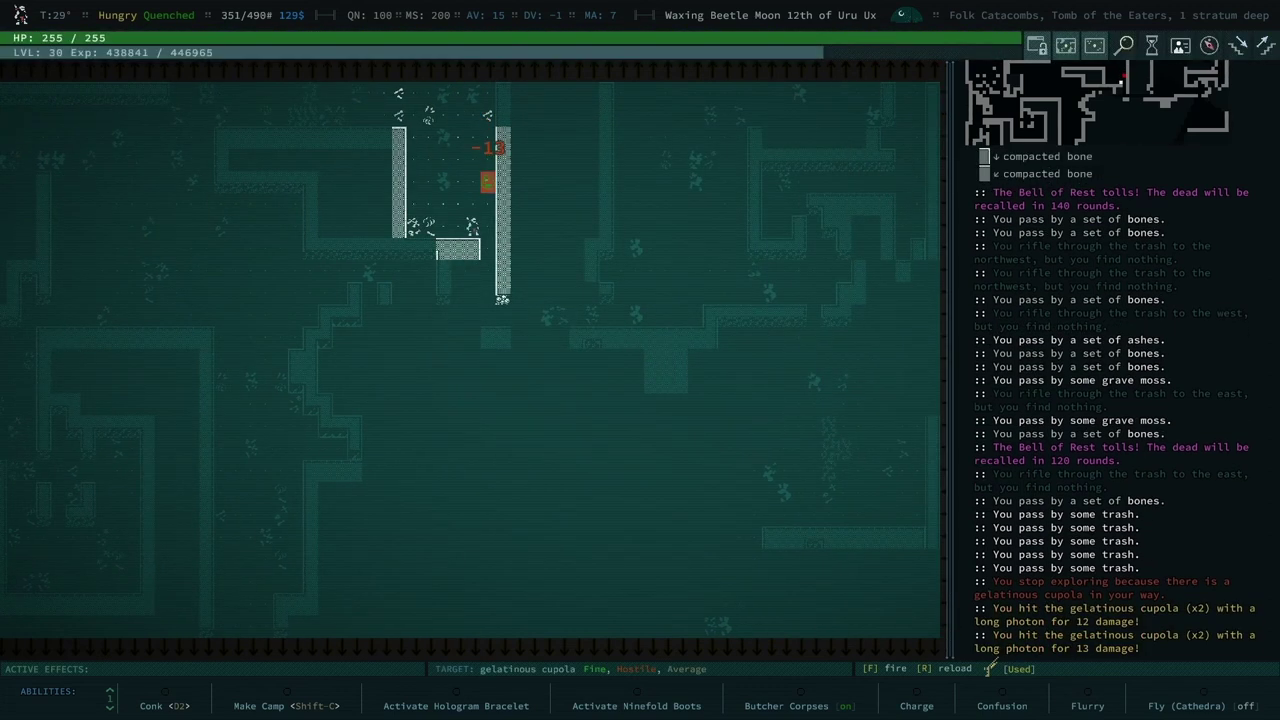
{"action": "key", "text": "f"}
{"action": "key", "text": "f"}
{"action": "key", "text": "f"}
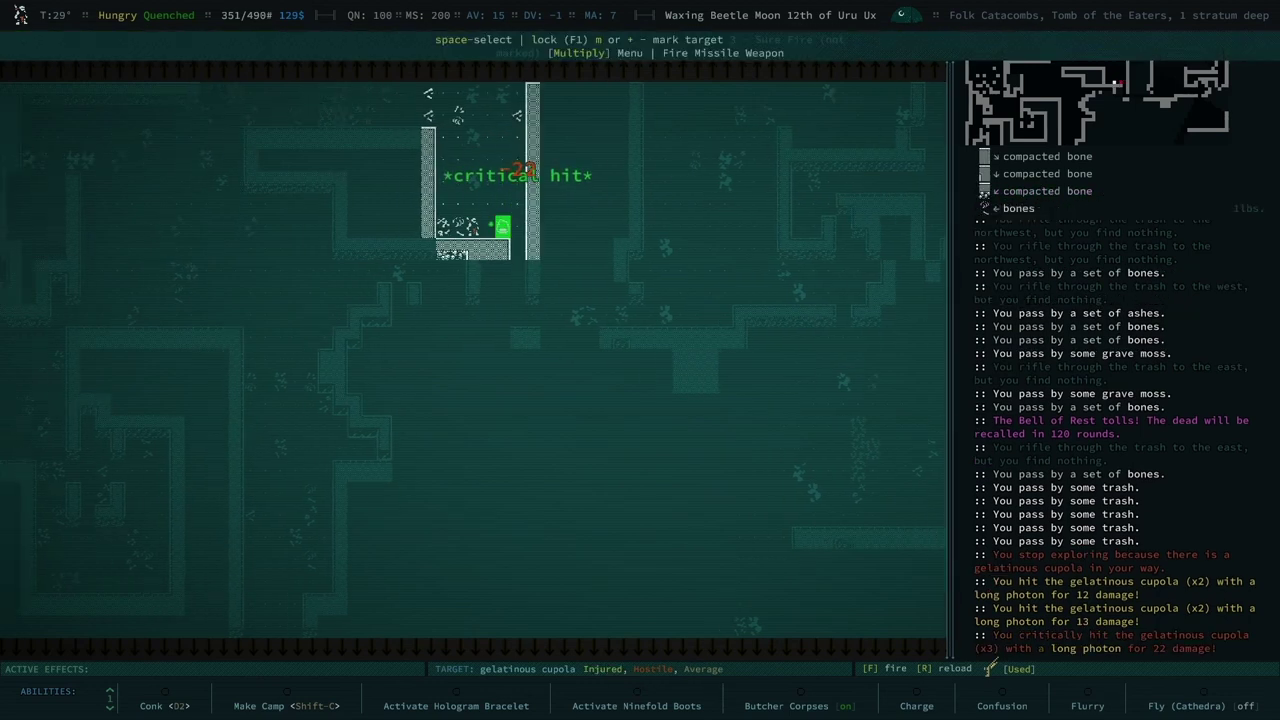
{"action": "key", "text": "f"}
{"action": "key", "text": "f"}
{"action": "key", "text": "f"}
{"action": "key", "text": "f"}
{"action": "key", "text": "f"}
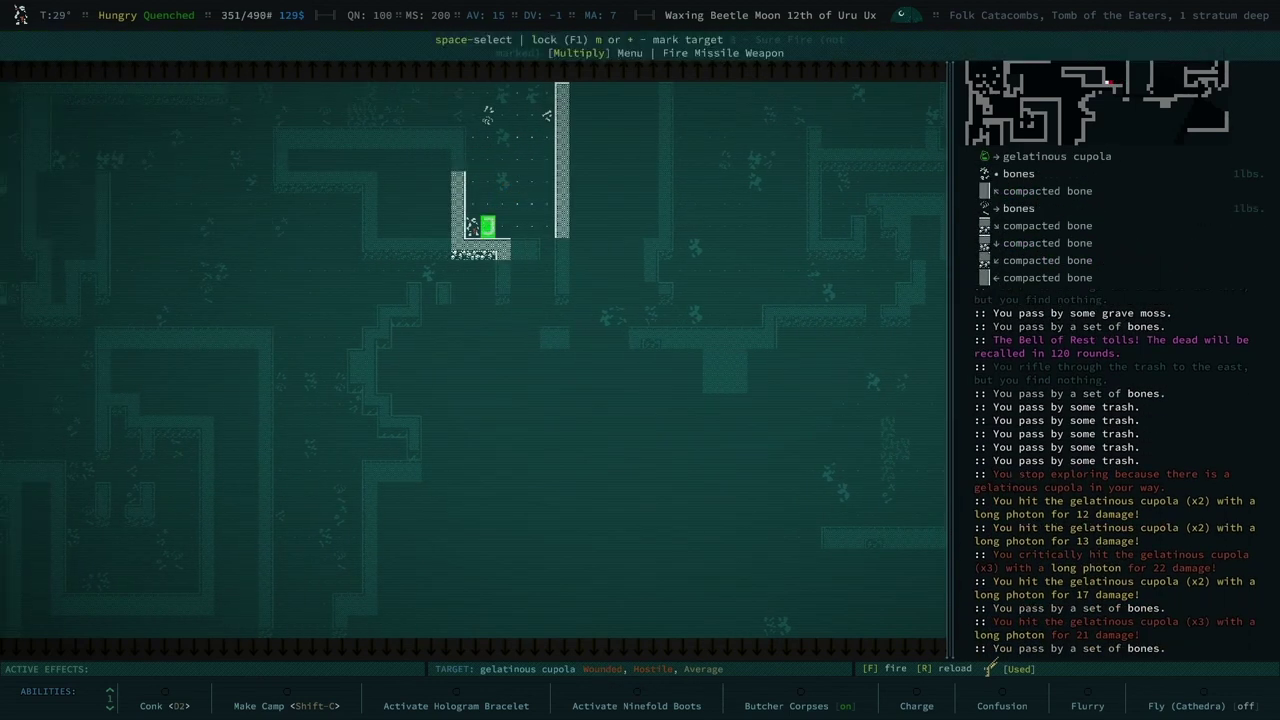
{"action": "key", "text": "ctrl+KP_6"}
{"action": "key", "text": "KP_4"}
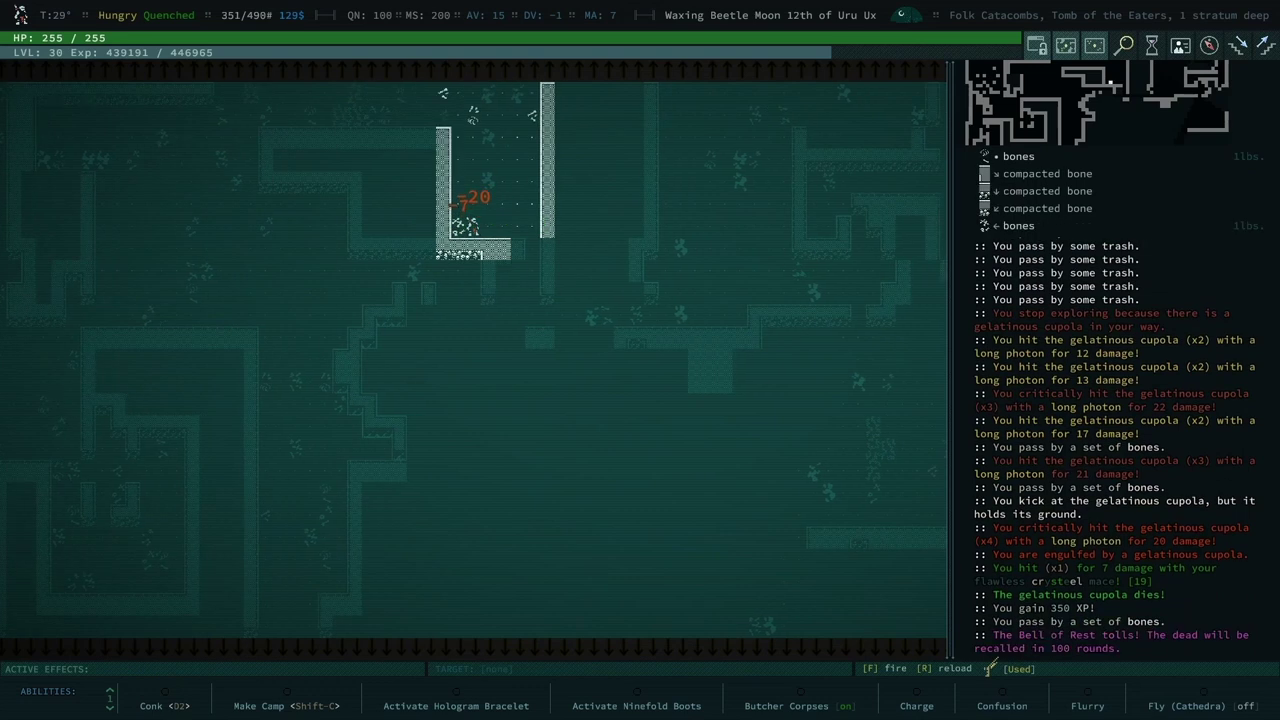
{"action": "key", "text": "KP_4"}
{"action": "key", "text": "KP_2"}
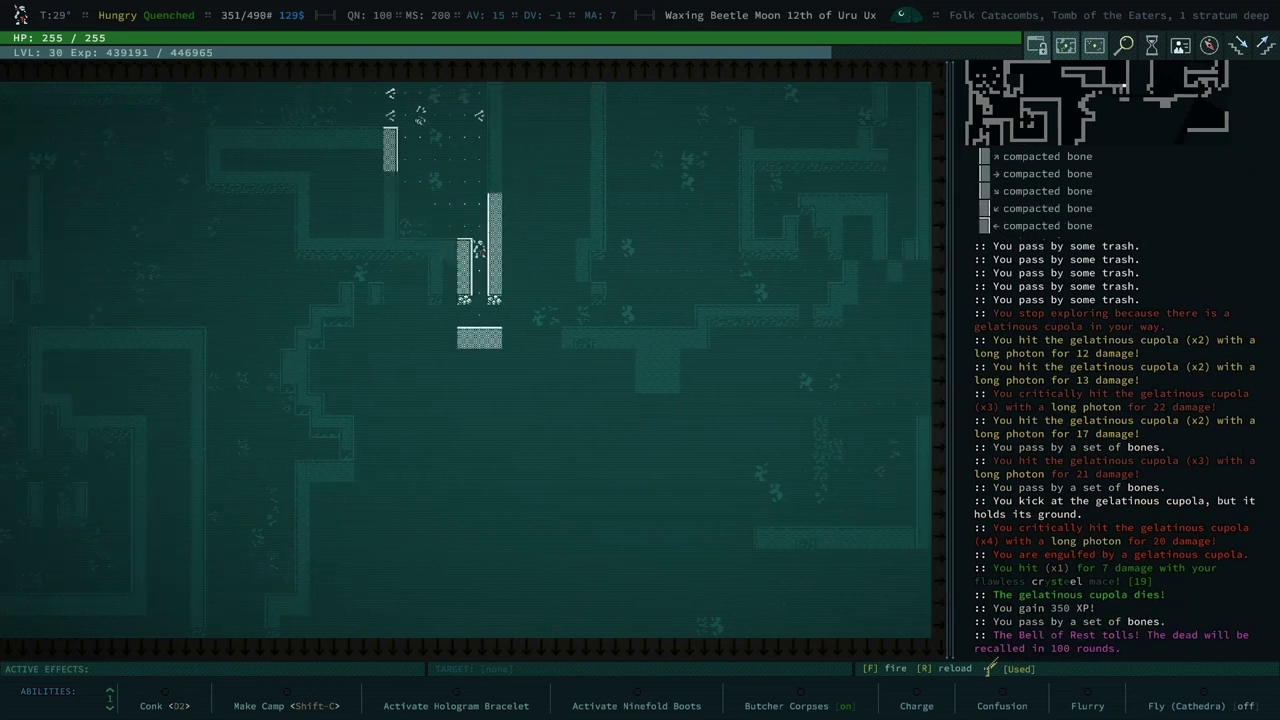
{"action": "key", "text": "p"}
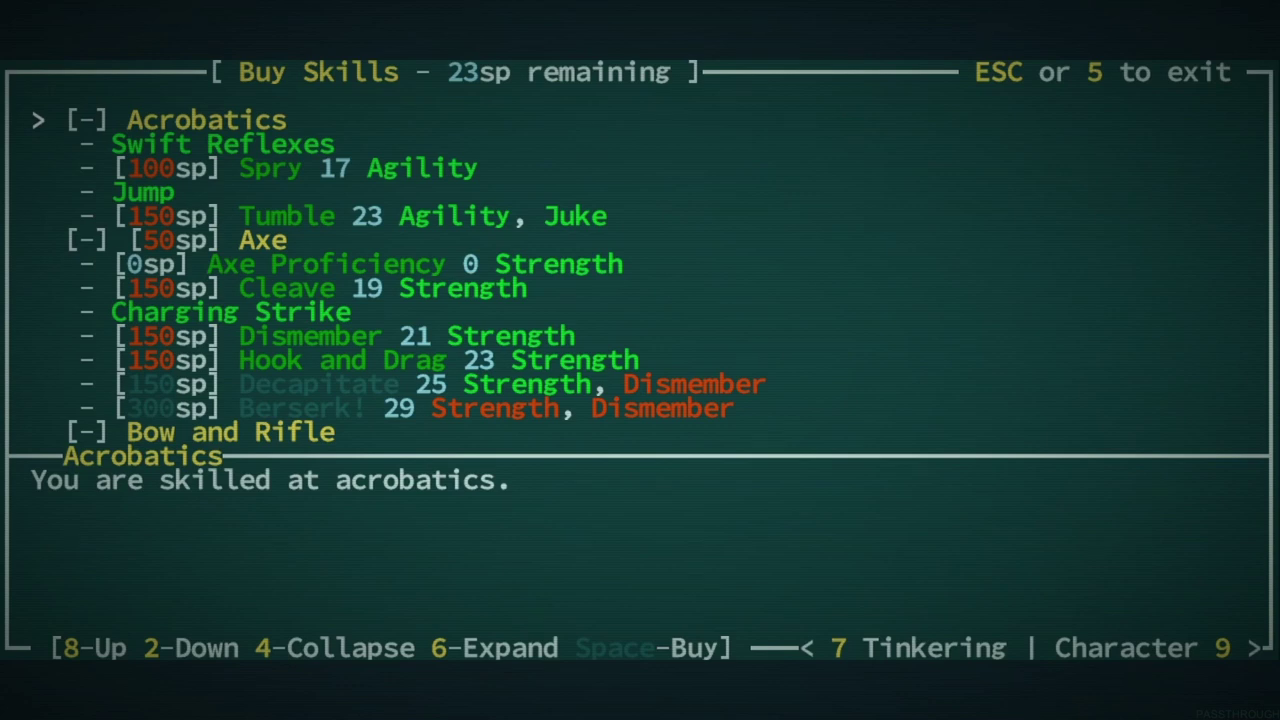
Leave Buy Skills, strike the engulfing cupola, and note Baadale, goatfolk village.
{"action": "key", "text": "Escape"}
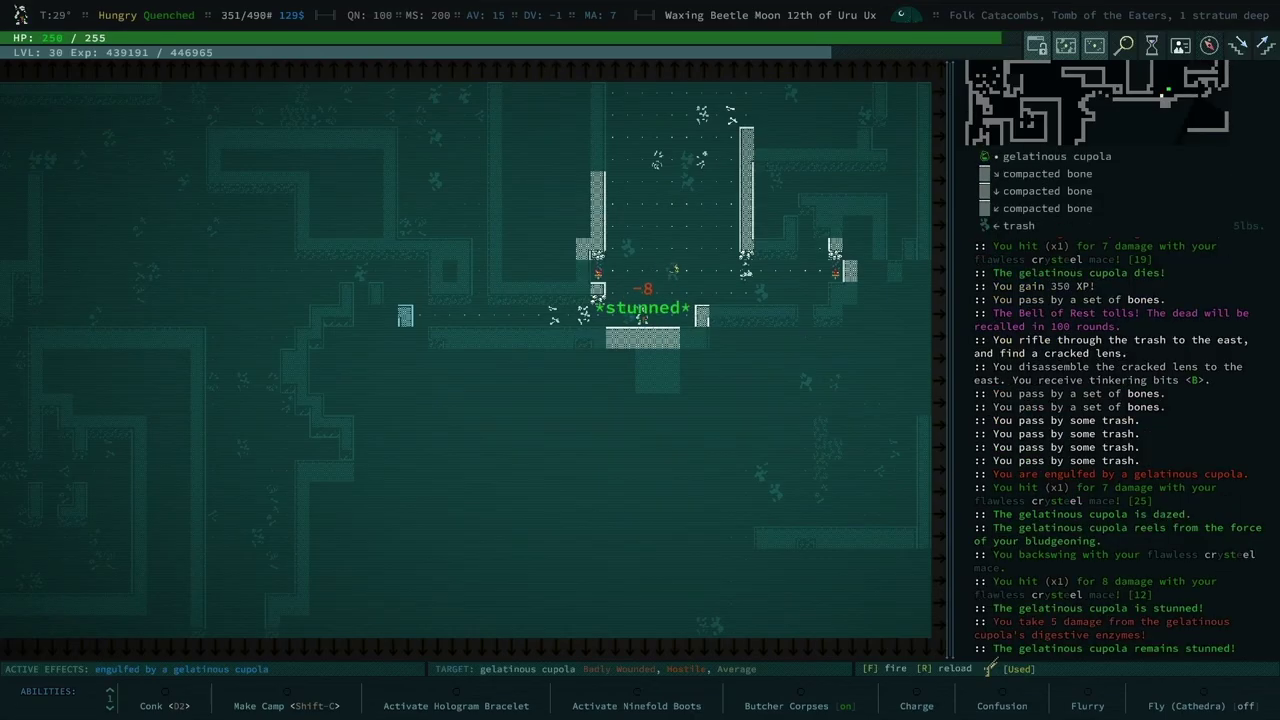
{"action": "key", "text": "l"}
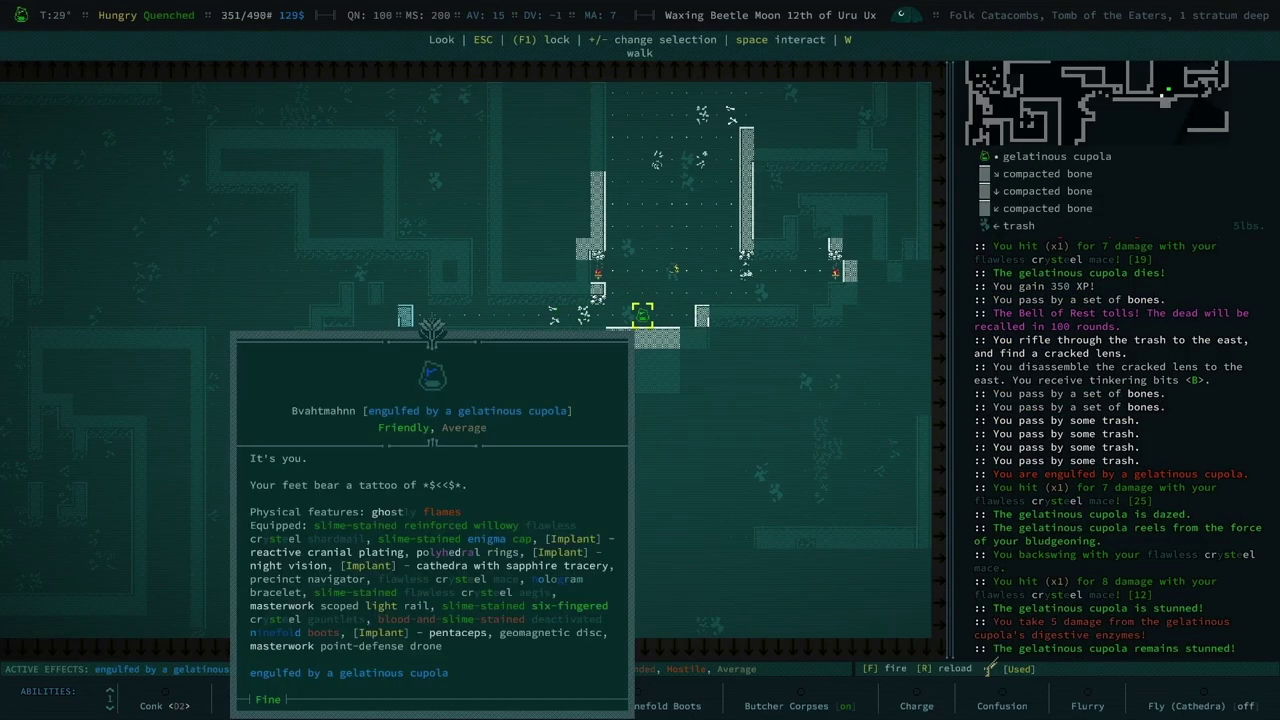
{"action": "key", "text": "Escape"}
{"action": "key", "text": "Right"}
{"action": "key", "text": "Right"}
{"action": "key", "text": "Up"}
{"action": "key", "text": "Up"}
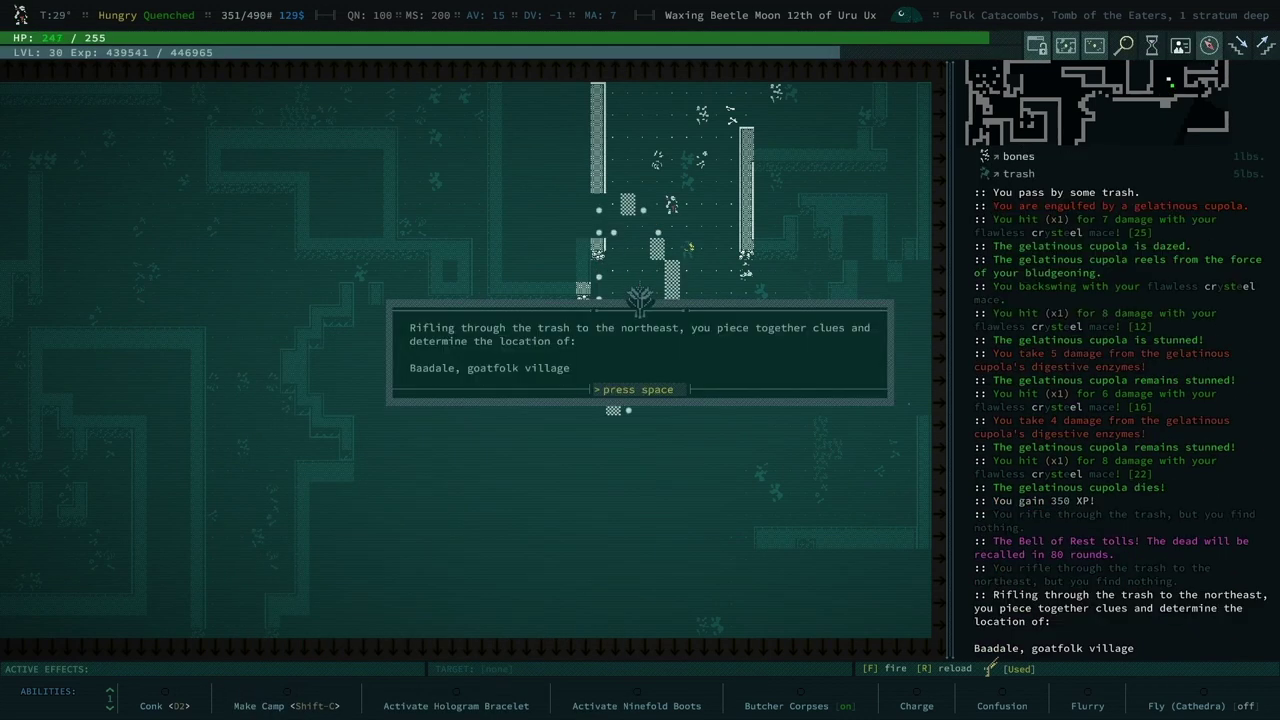
{"action": "key", "text": "space"}
{"action": "key", "text": "space"}
{"action": "key", "text": "Up"}
{"action": "key", "text": "Up"}
{"action": "key", "text": "Up"}
{"action": "key", "text": "Up"}
{"action": "key", "text": "Up"}
{"action": "key", "text": "Up"}
{"action": "key", "text": "Up"}
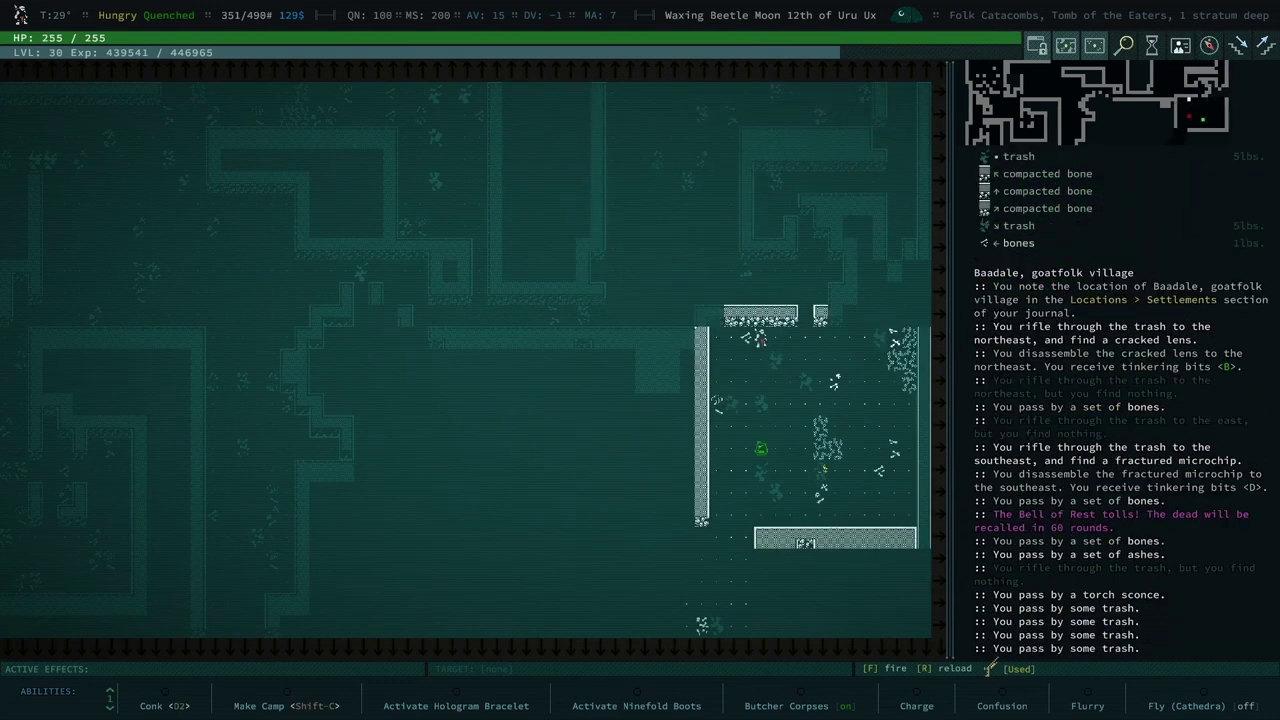
Look at the next gelatinous cupola in the room.
{"action": "key", "text": "l"}
{"action": "key", "text": "Right"}
{"action": "key", "text": "Right"}
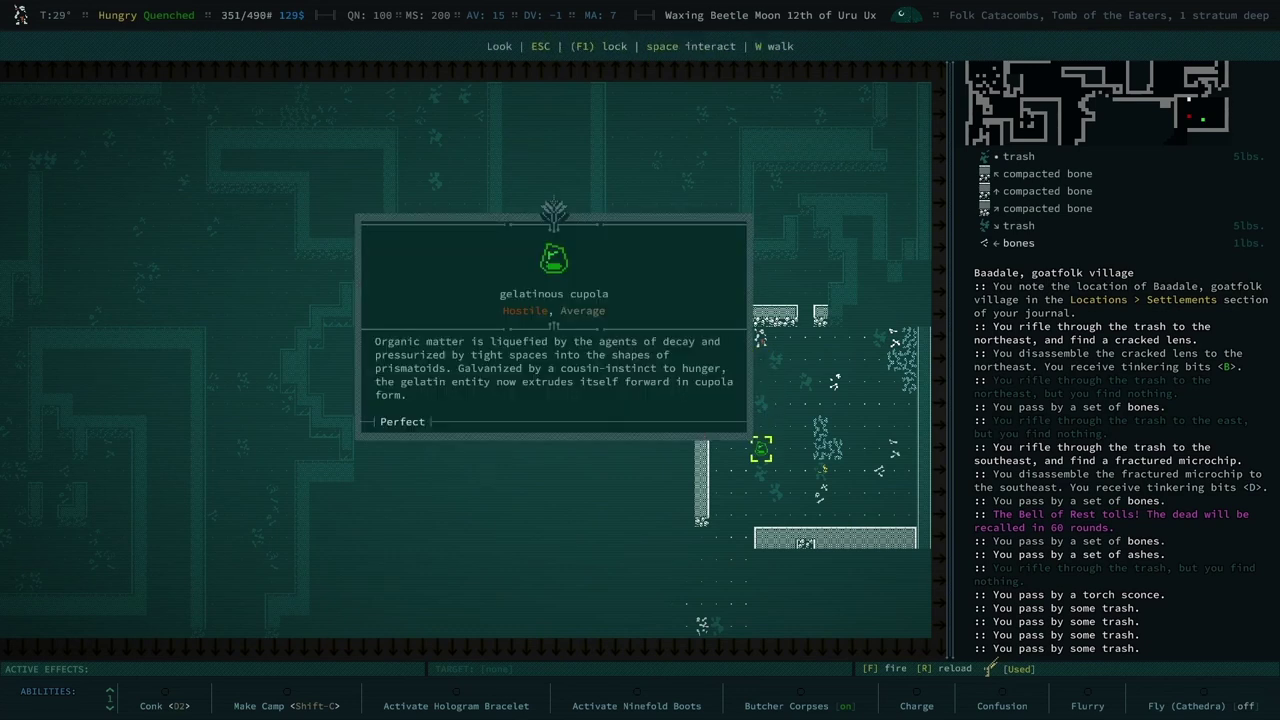
{"action": "key", "text": "Escape"}
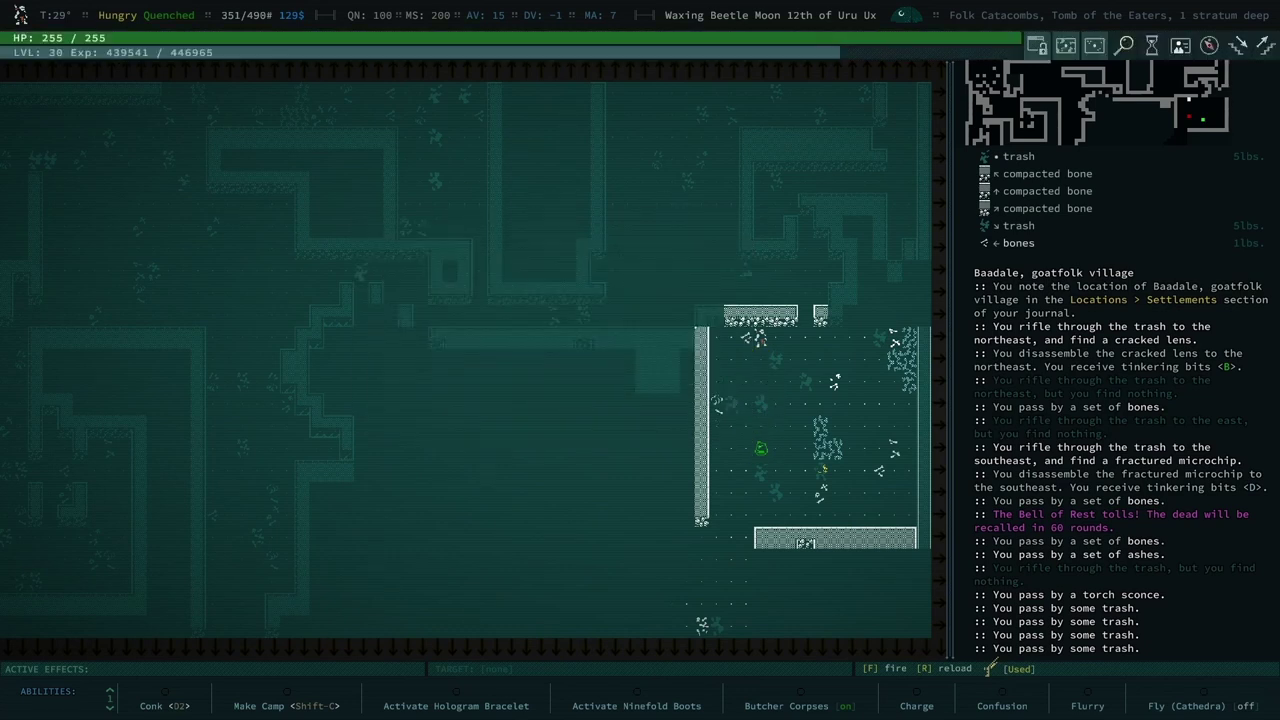
Shoot the third cupola down with repeated shots for 350 XP.
{"action": "key", "text": "f"}
{"action": "key", "text": "space"}
{"action": "key", "text": "f"}
{"action": "key", "text": "space"}
{"action": "key", "text": "f"}
{"action": "key", "text": "space"}
{"action": "key", "text": "f"}
{"action": "key", "text": "space"}
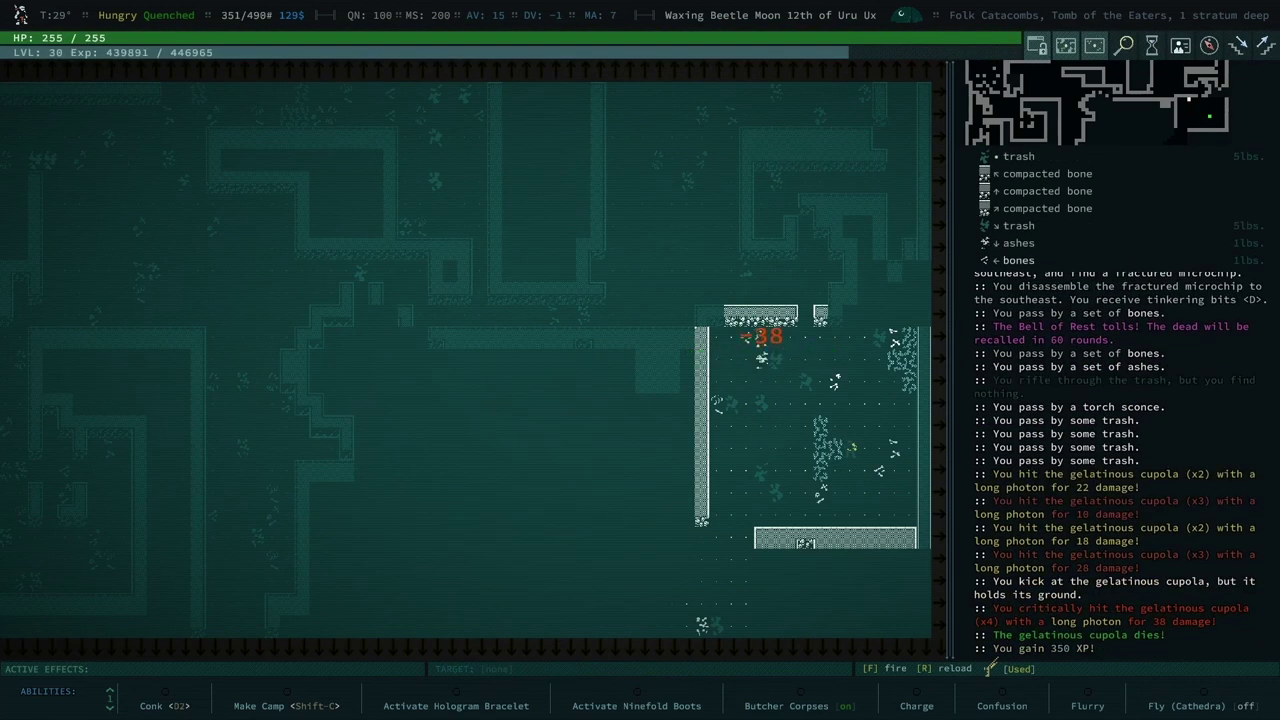
{"action": "key", "text": "KP_9"}
Buy one serving of congealed love from the graverobber for 5 drams of water.
{"action": "key", "text": "KP_8"}
{"action": "key", "text": "KP_8"}
{"action": "key", "text": "space"}
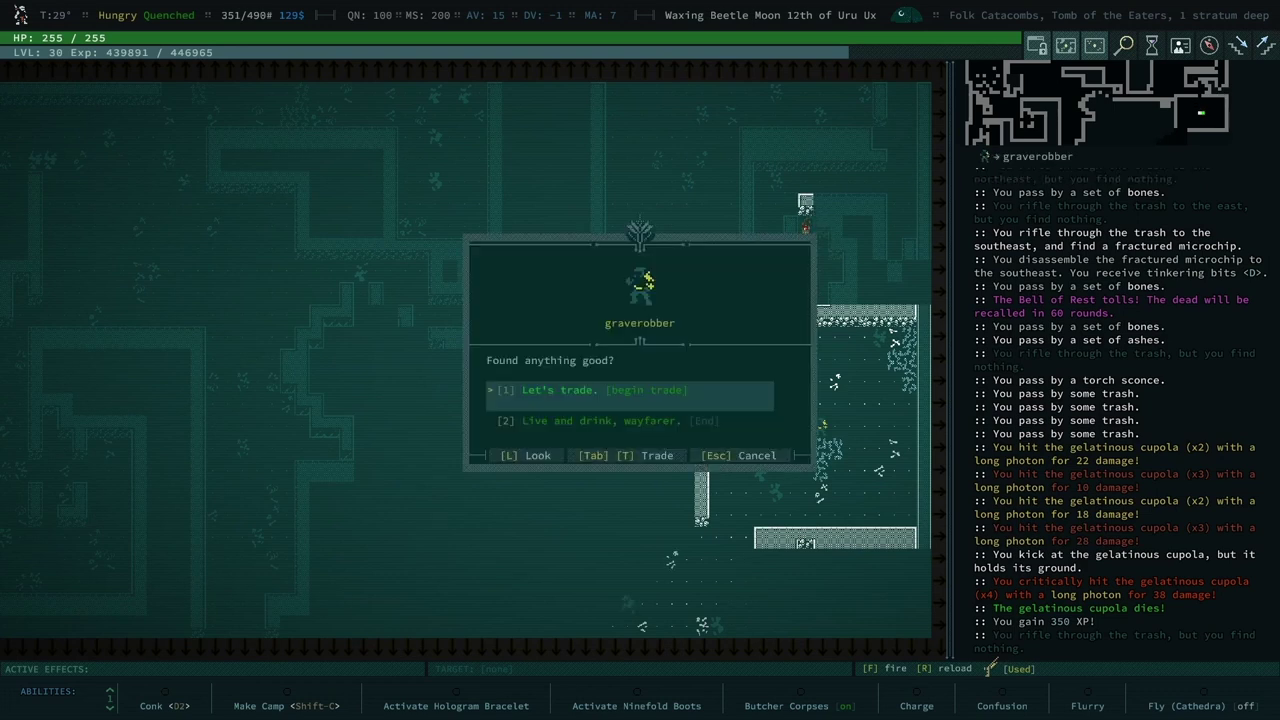
{"action": "key", "text": "Tab"}
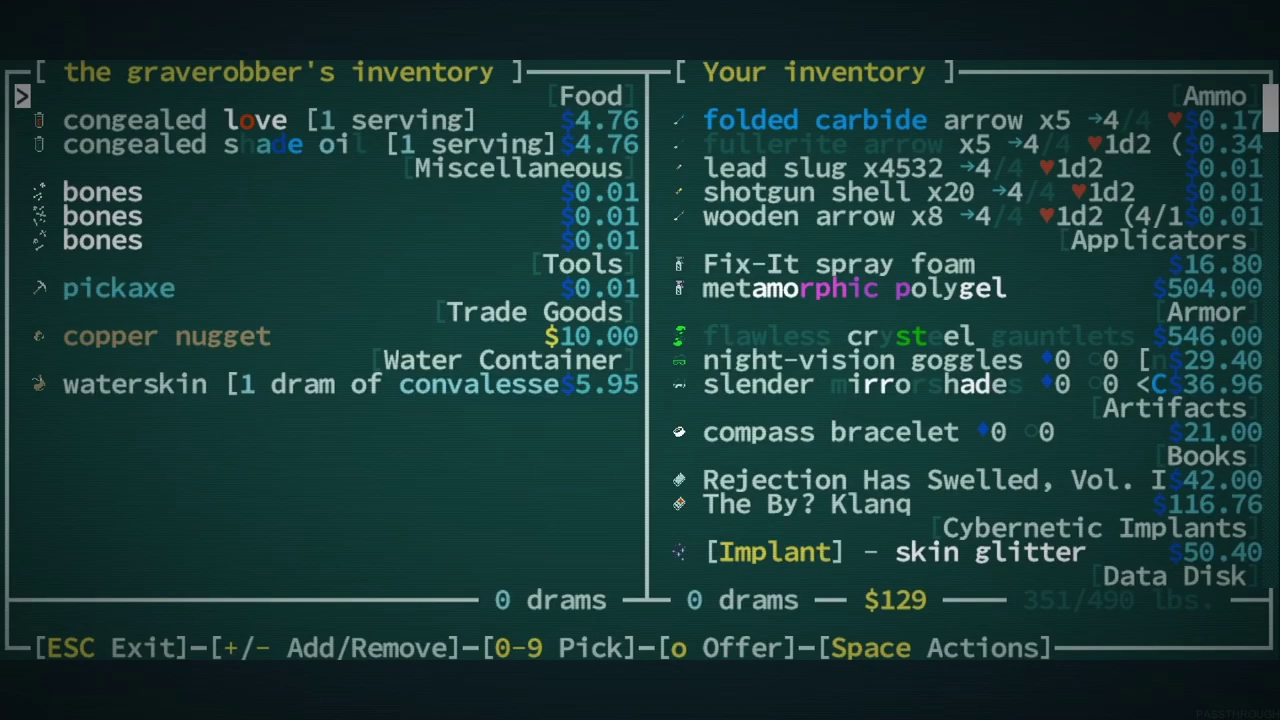
{"action": "key", "text": "Down"}
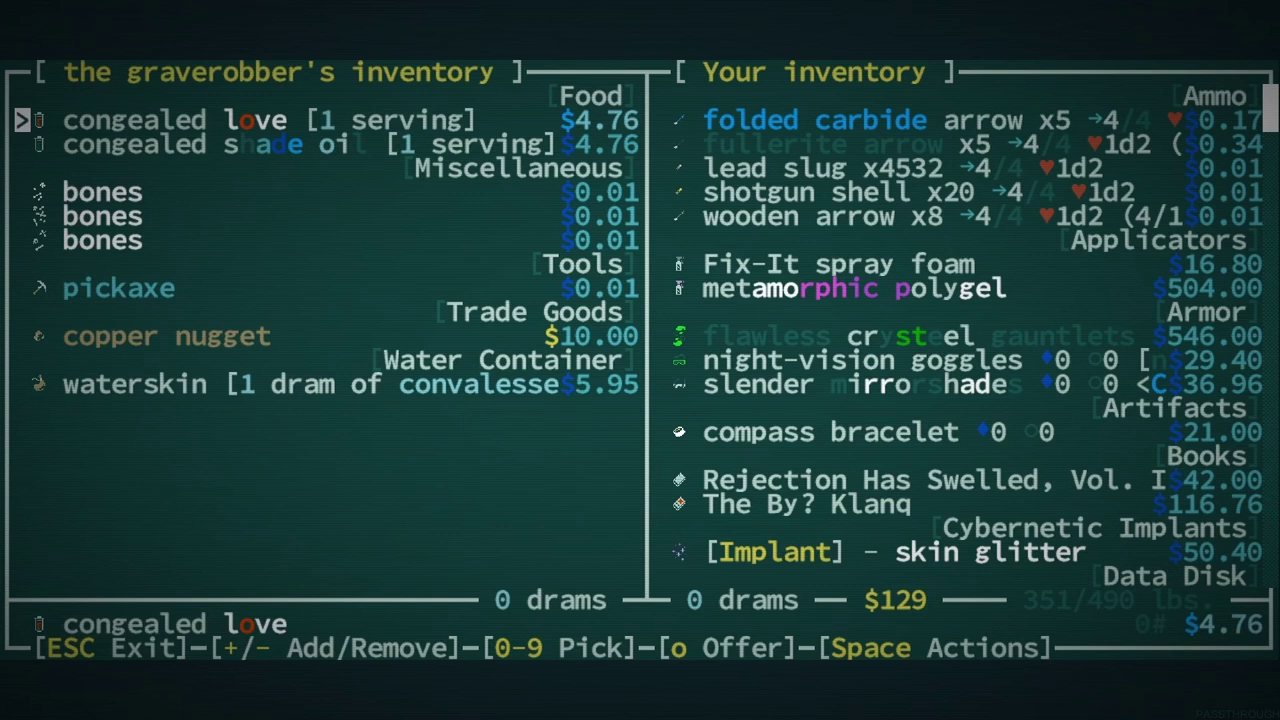
{"action": "key", "text": "plus"}
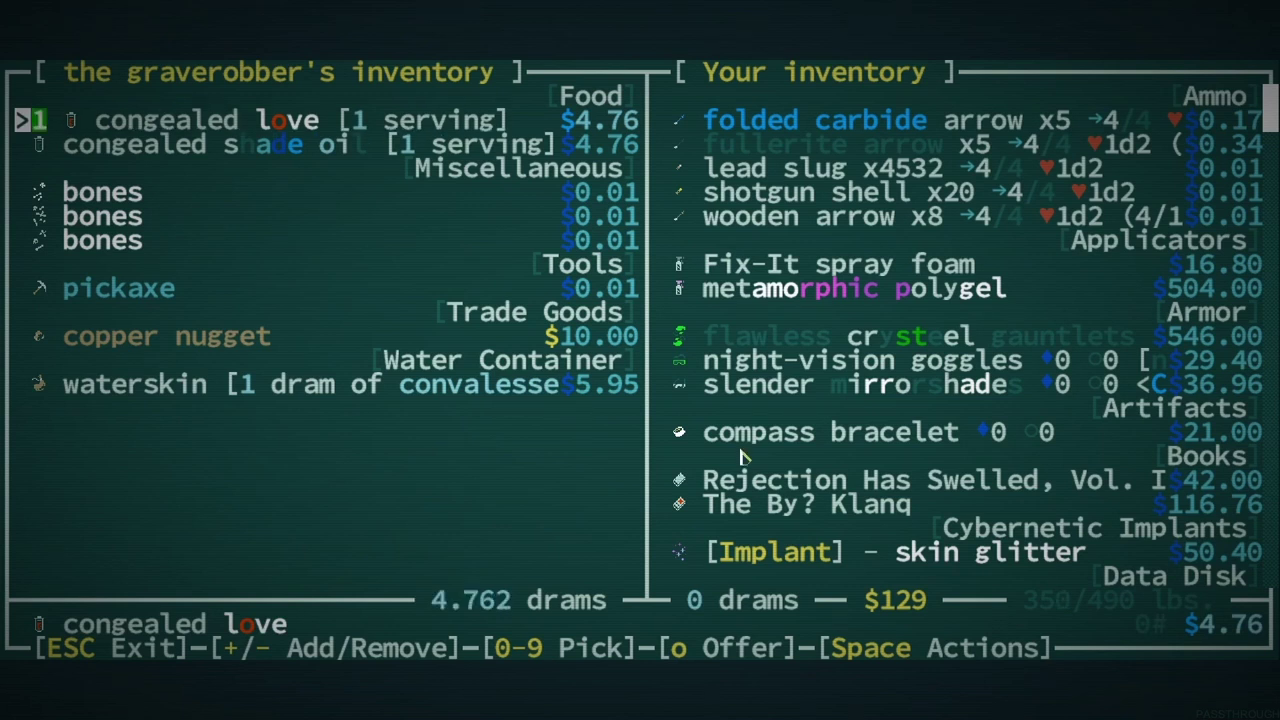
{"action": "key", "text": "o"}
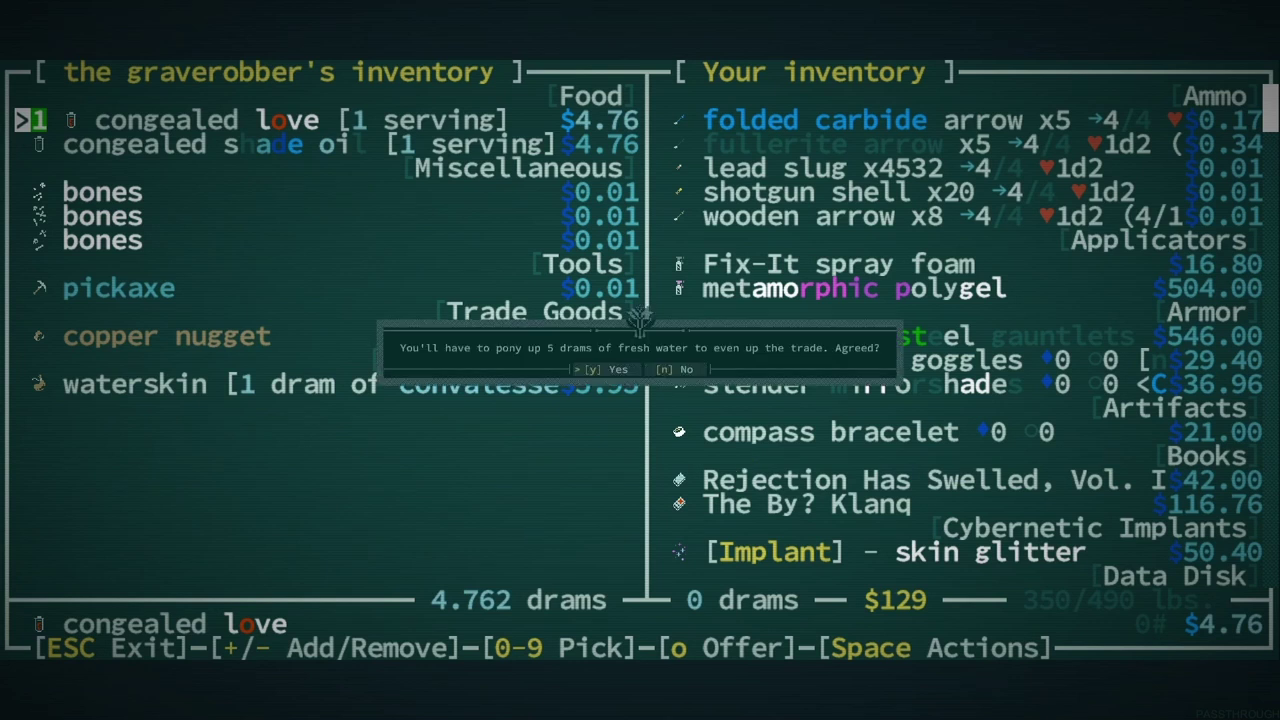
{"action": "key", "text": "y"}
{"action": "key", "text": "space"}
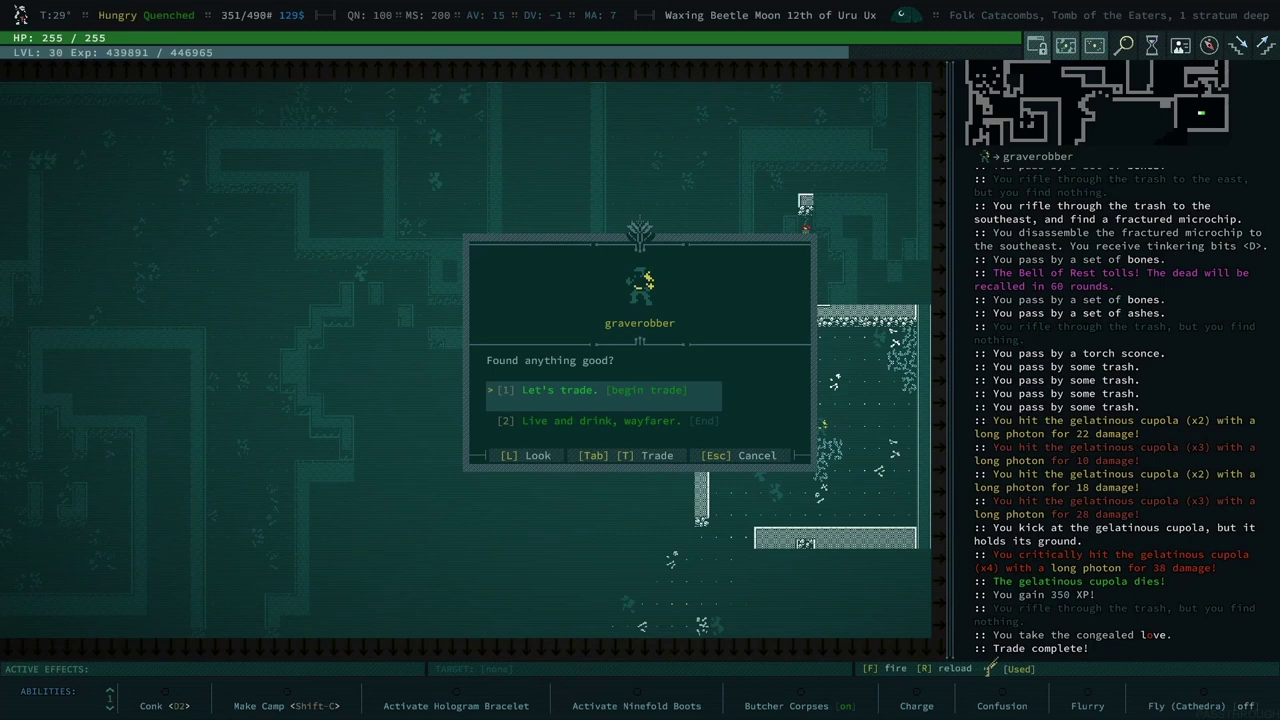
Leave the graverobber, walk north rifling trash, and note the forgotten ruins.
{"action": "key", "text": "Escape"}
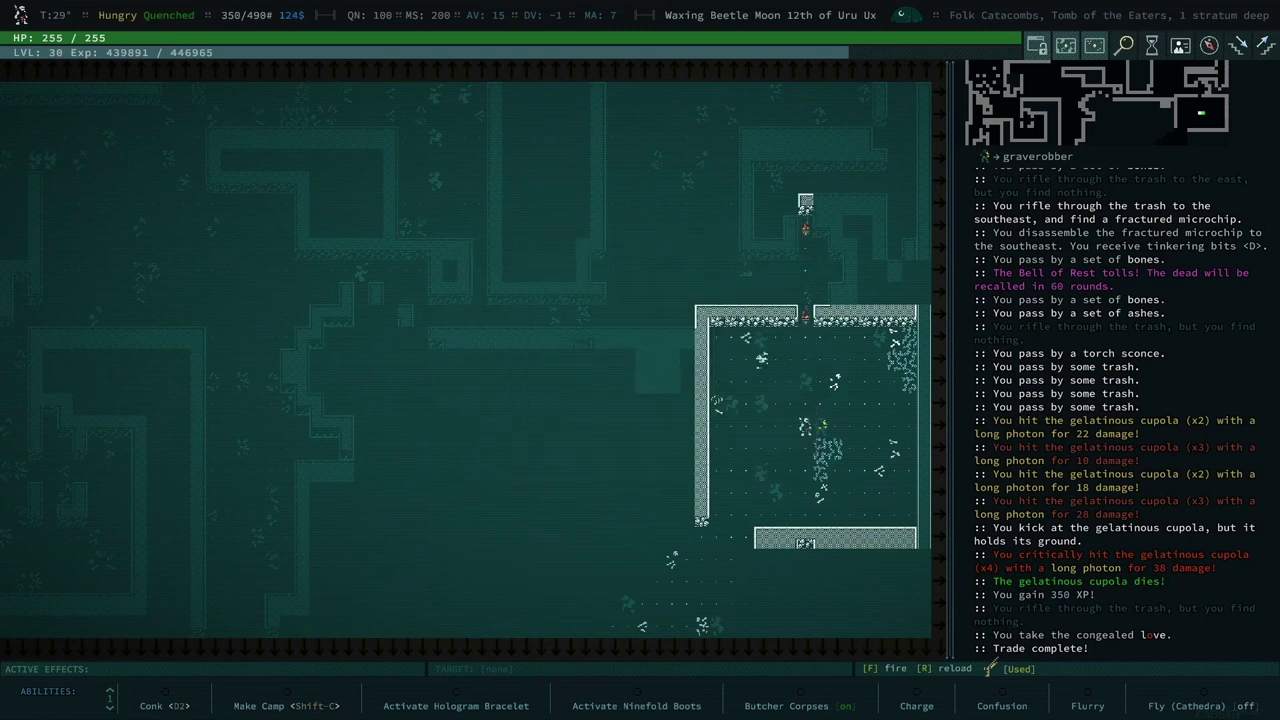
{"action": "key", "text": "KP_3"}
{"action": "key", "text": "KP_2"}
{"action": "key", "text": "KP_8"}
{"action": "key", "text": "KP_8"}
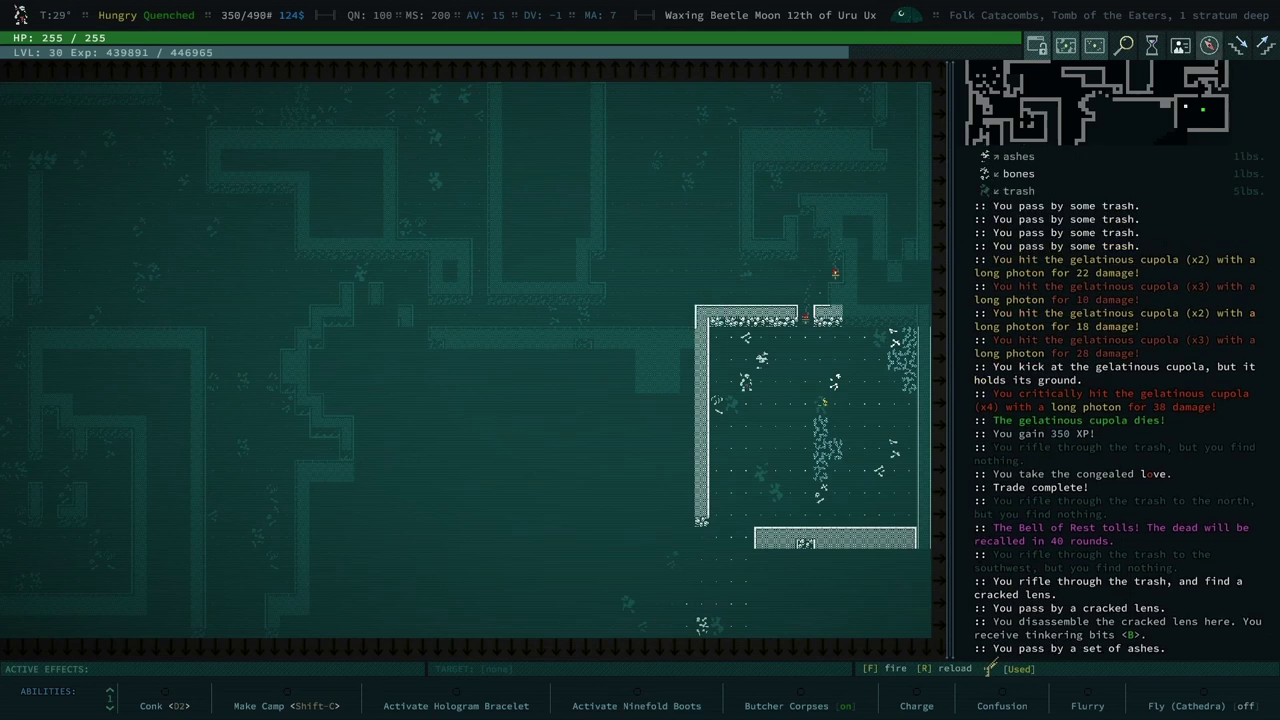
{"action": "key", "text": "KP_8"}
{"action": "key", "text": "KP_8"}
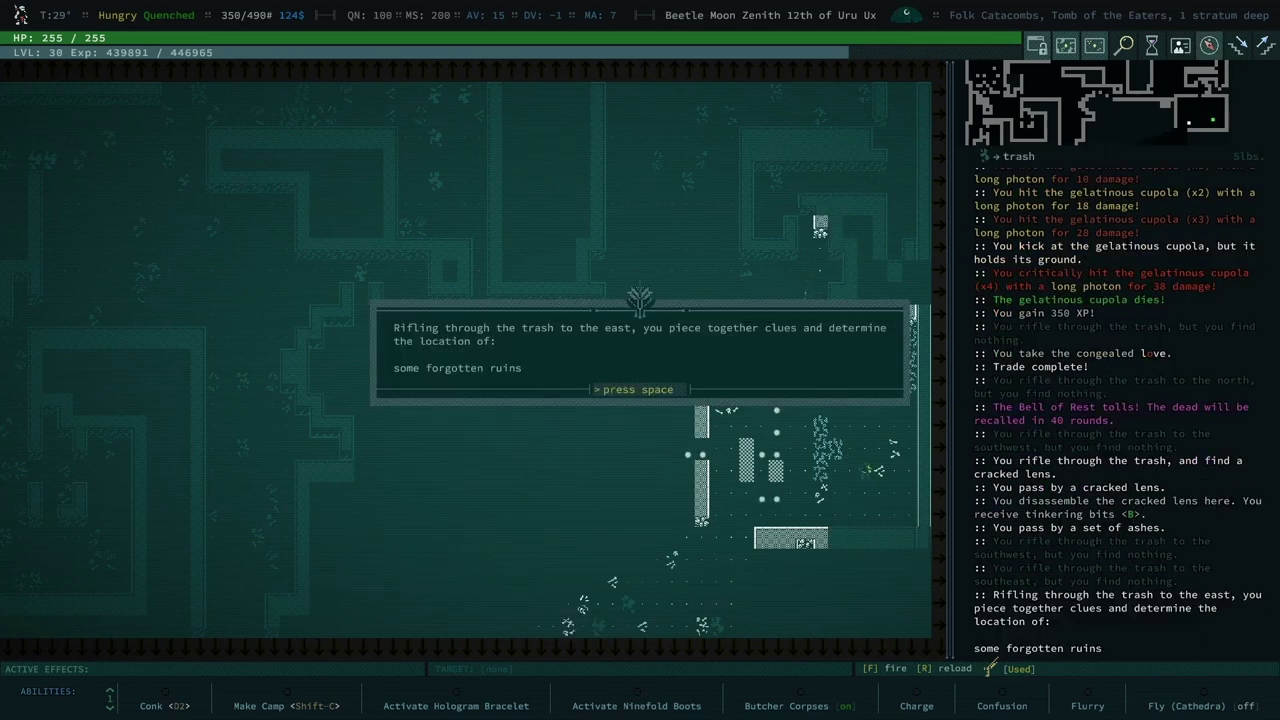
{"action": "key", "text": "space"}
{"action": "key", "text": "space"}
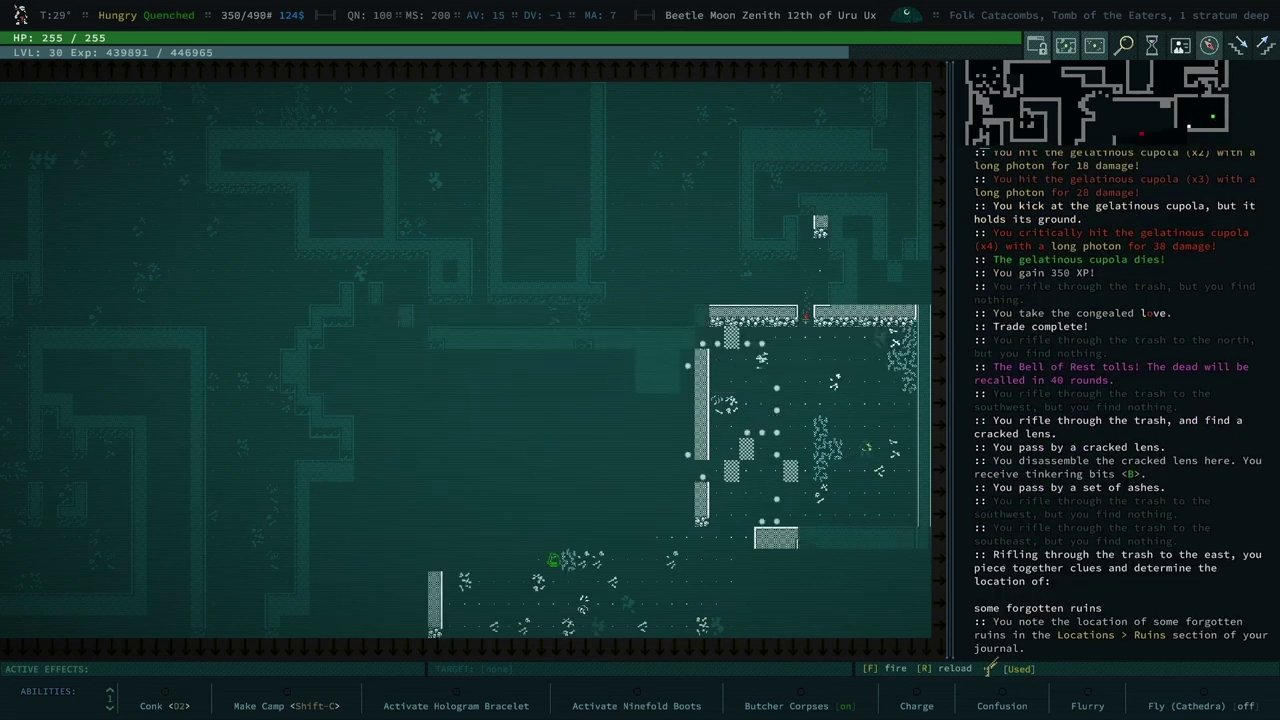
Travel onward and attack the engulfing gelatinous cupola.
{"action": "key", "text": "KP_8"}
{"action": "key", "text": "KP_8"}
{"action": "key", "text": "KP_8"}
{"action": "key", "text": "KP_8"}
{"action": "key", "text": "KP_8"}
{"action": "key", "text": "KP_8"}
{"action": "key", "text": "KP_8"}
{"action": "key", "text": "KP_8"}
{"action": "key", "text": "KP_8"}
{"action": "key", "text": "KP_8"}
{"action": "key", "text": "KP_8"}
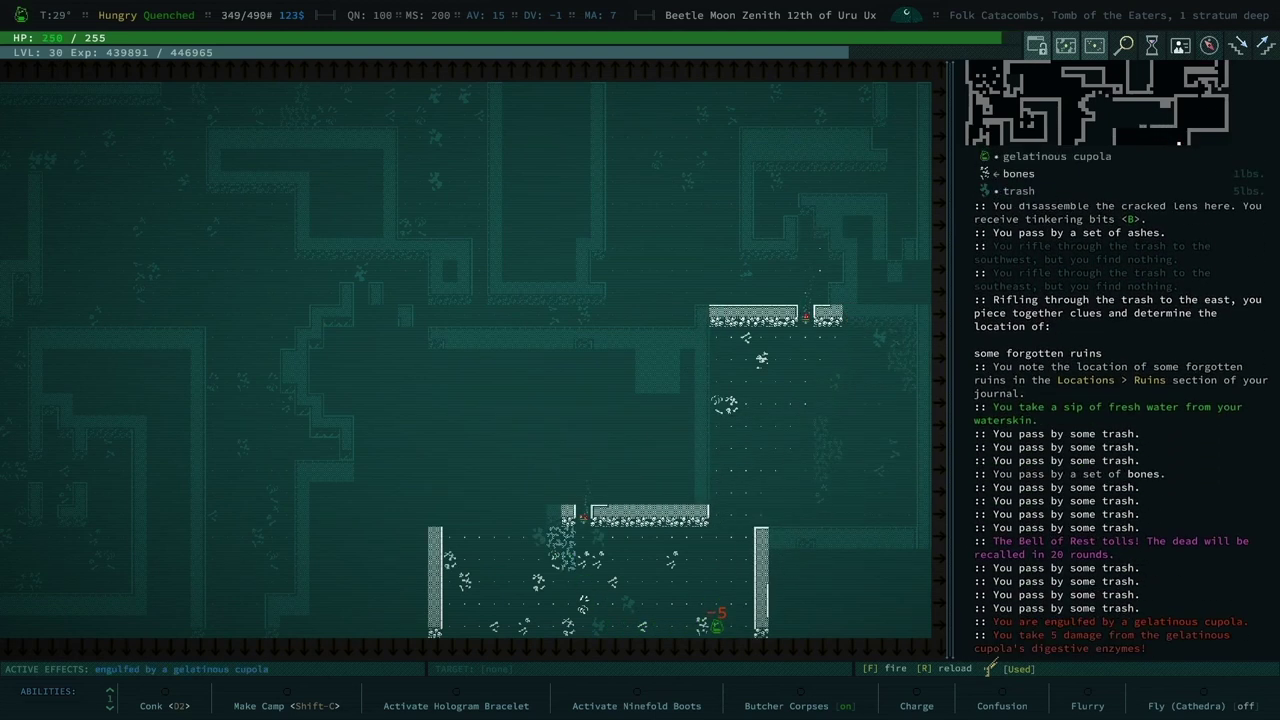
{"action": "key", "text": "KP_8"}
{"action": "key", "text": "KP_8"}
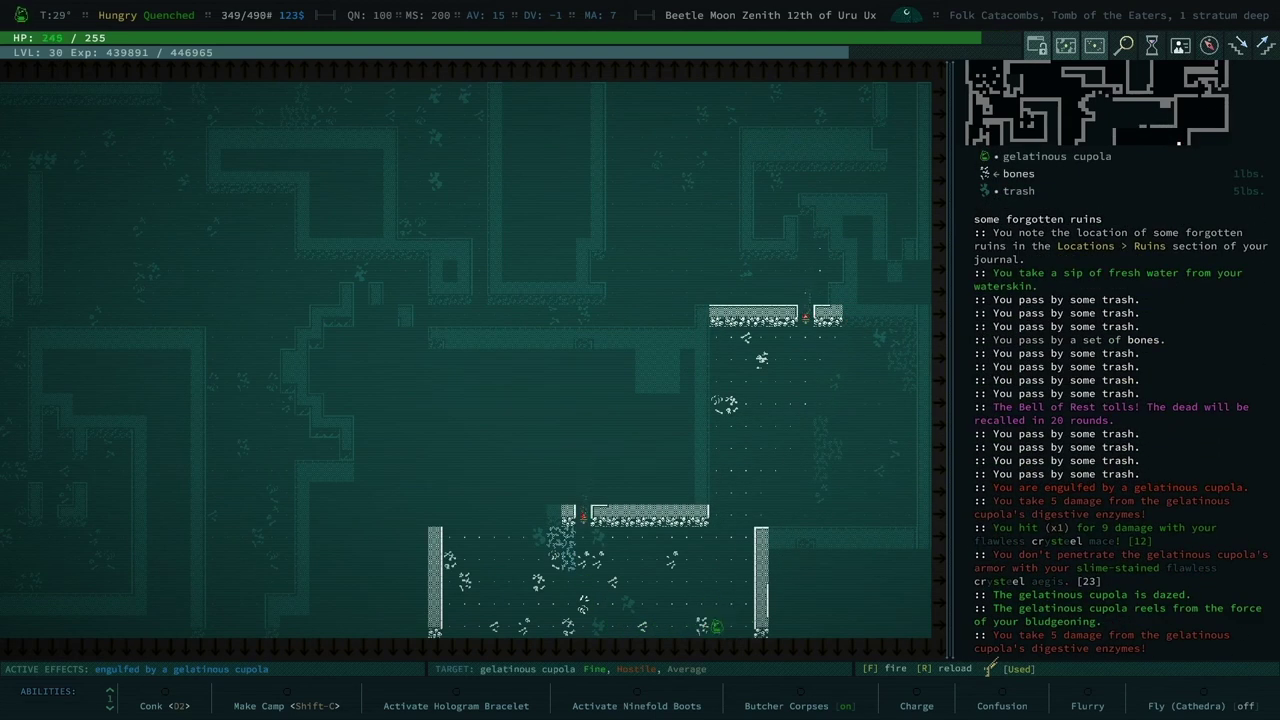
{"action": "key", "text": "KP_8"}
{"action": "key", "text": "KP_8"}
{"action": "key", "text": "KP_8"}
{"action": "key", "text": "KP_8"}
{"action": "key", "text": "KP_8"}
{"action": "key", "text": "KP_8"}
{"action": "key", "text": "KP_8"}
{"action": "key", "text": "KP_8"}
{"action": "key", "text": "KP_8"}
{"action": "key", "text": "KP_8"}
{"action": "key", "text": "KP_8"}
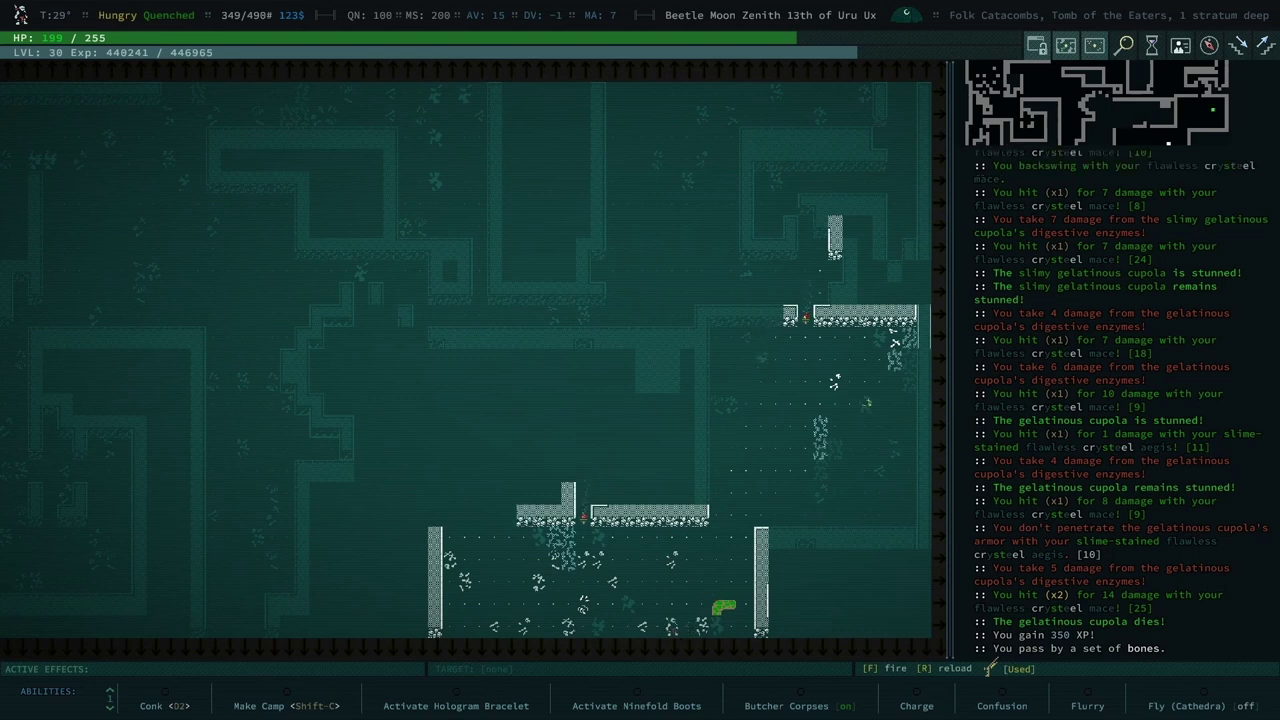
Kill the bone worm, rest to full health, and butcher it into compacted bone matter.
{"action": "key", "text": "KP_4"}
{"action": "key", "text": "KP_4"}
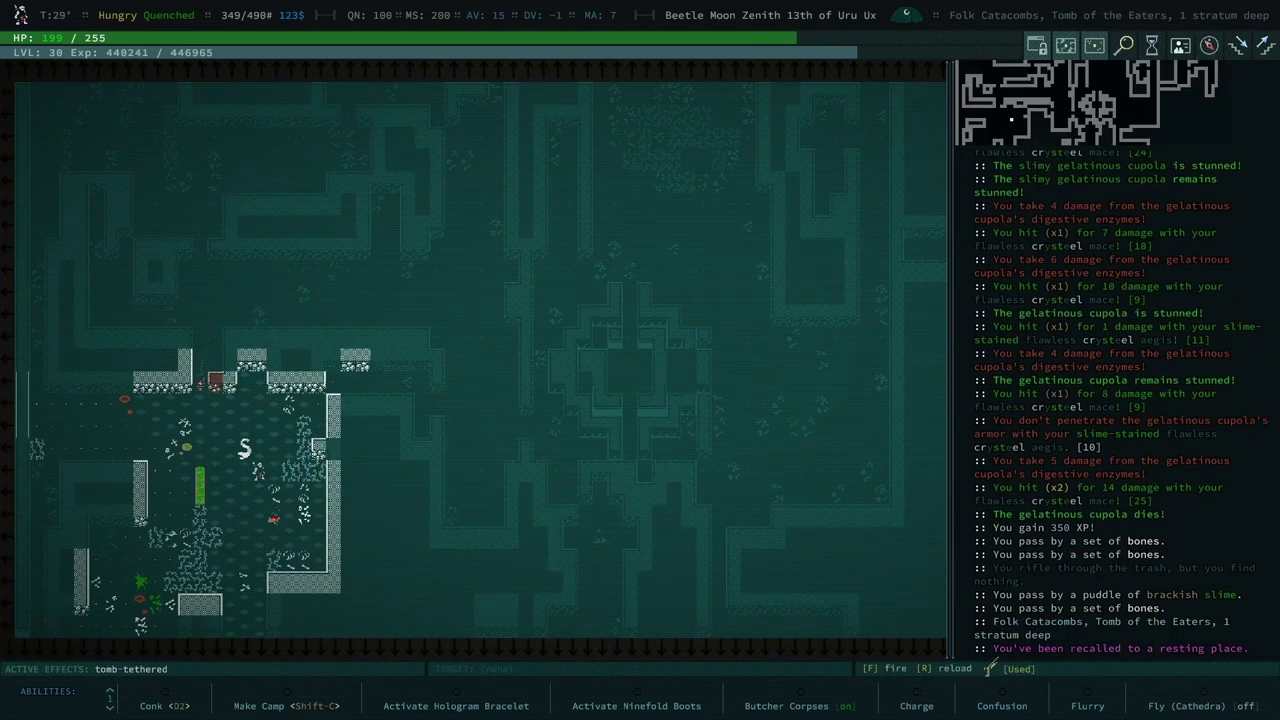
{"action": "key", "text": "KP_6"}
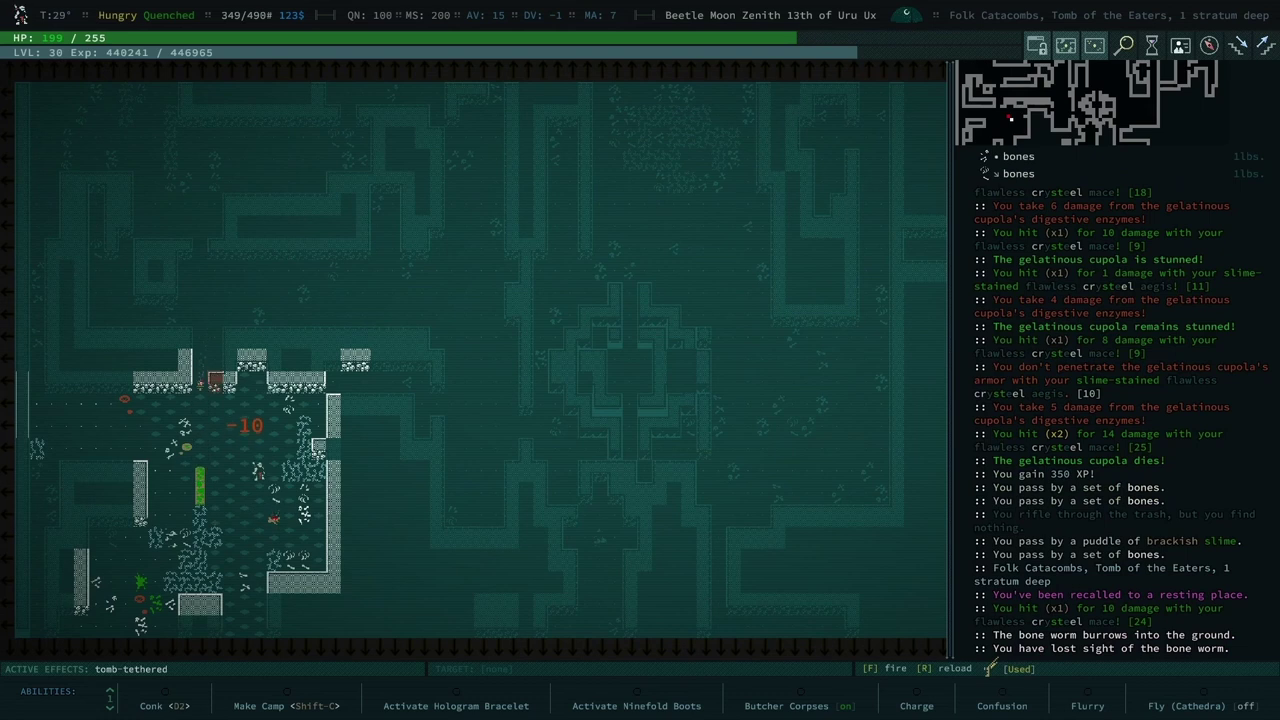
{"action": "key", "text": "KP_6"}
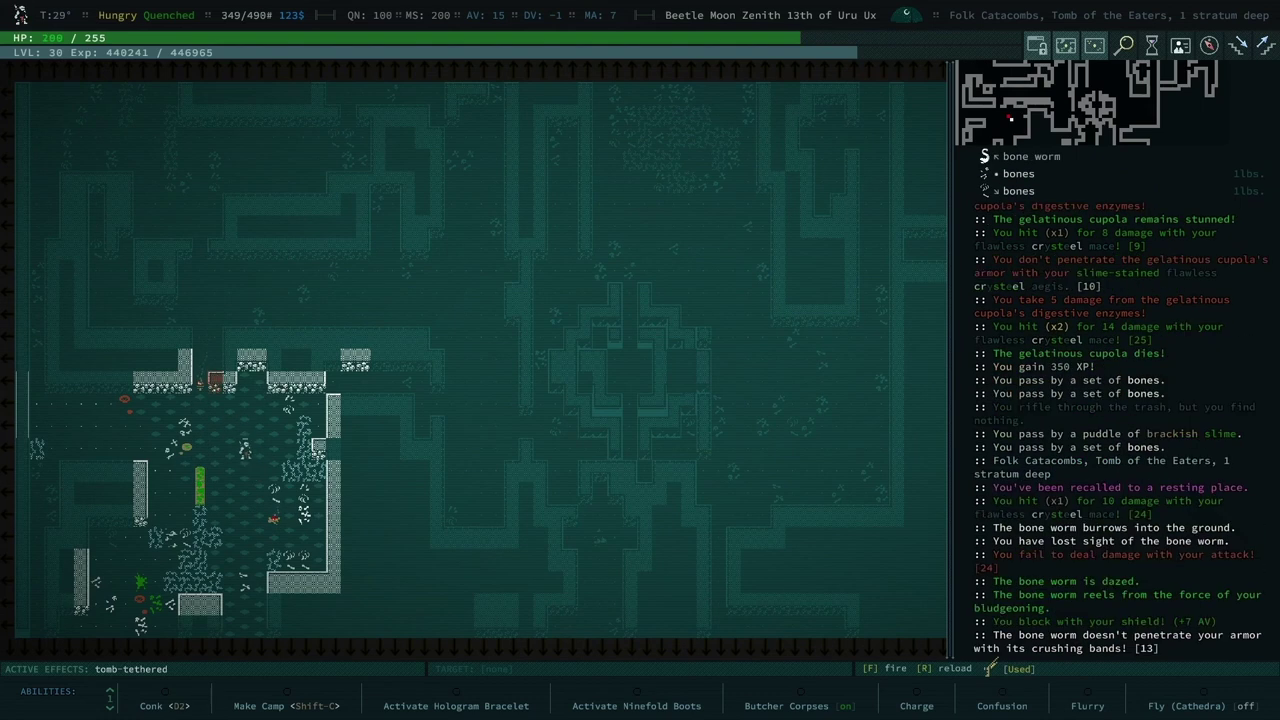
{"action": "key", "text": "KP_6"}
{"action": "key", "text": "KP_6"}
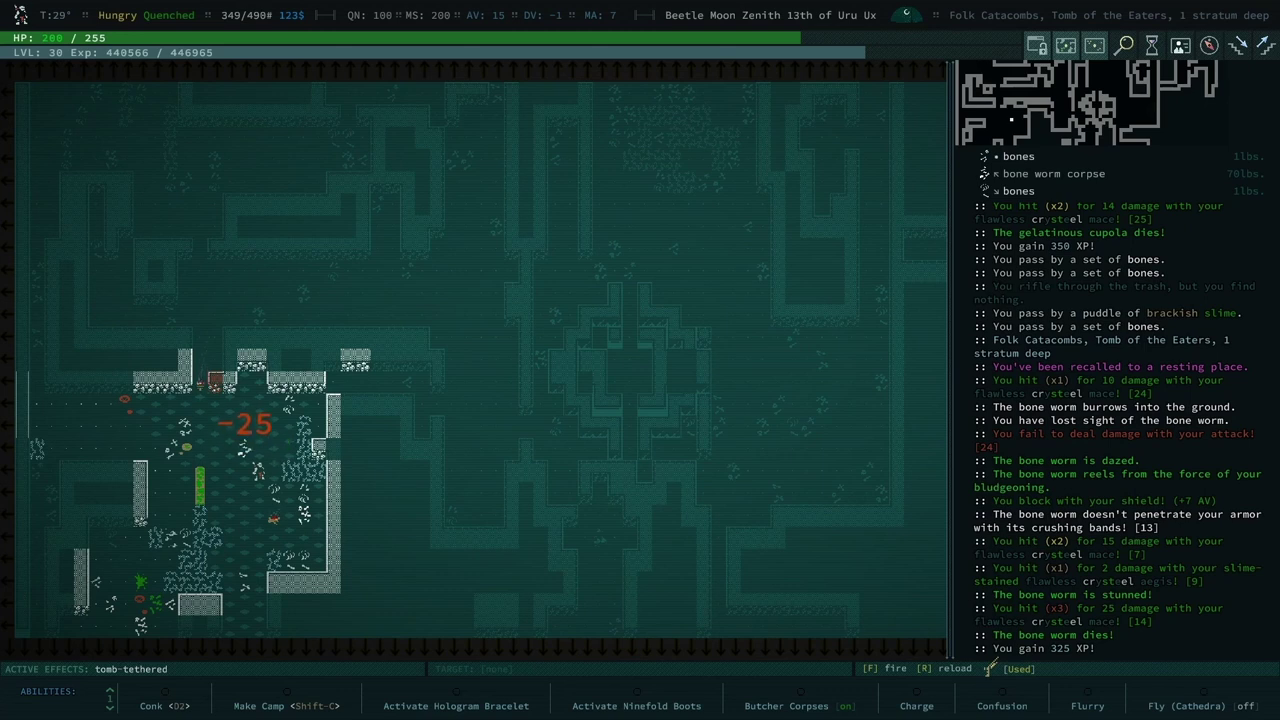
{"action": "key", "text": "grave"}
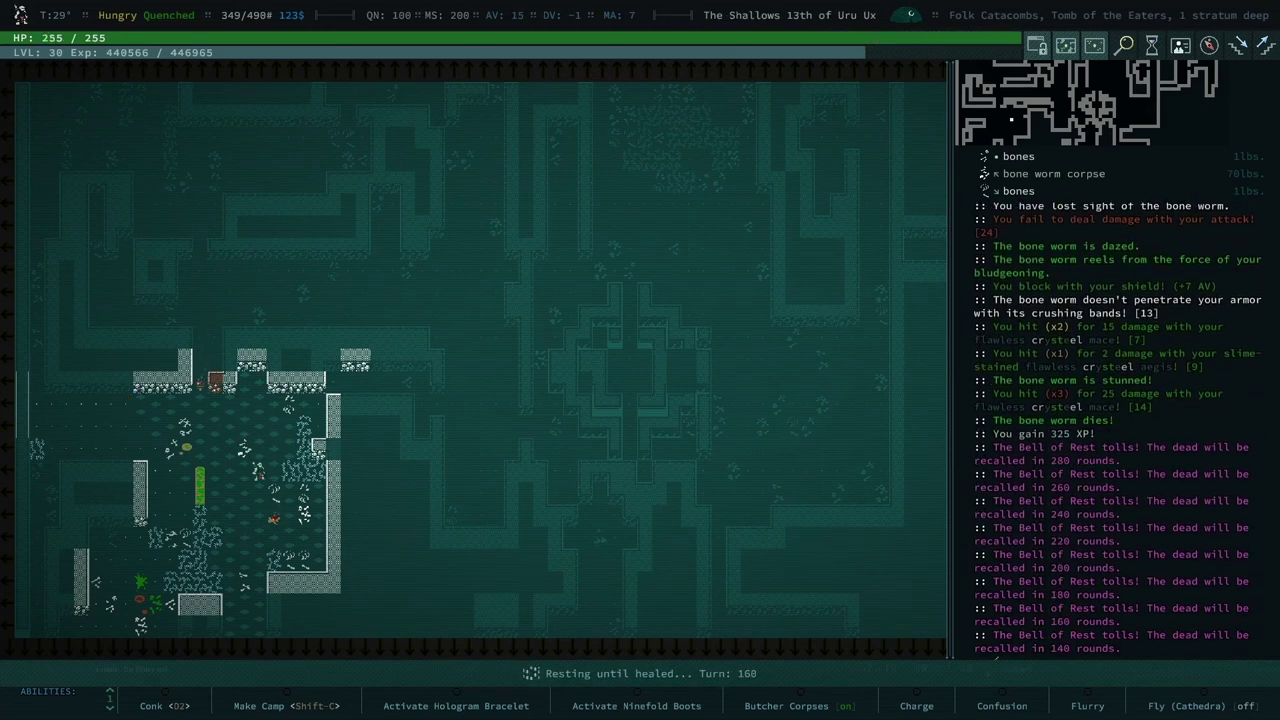
{"action": "key", "text": "ctrl+b"}
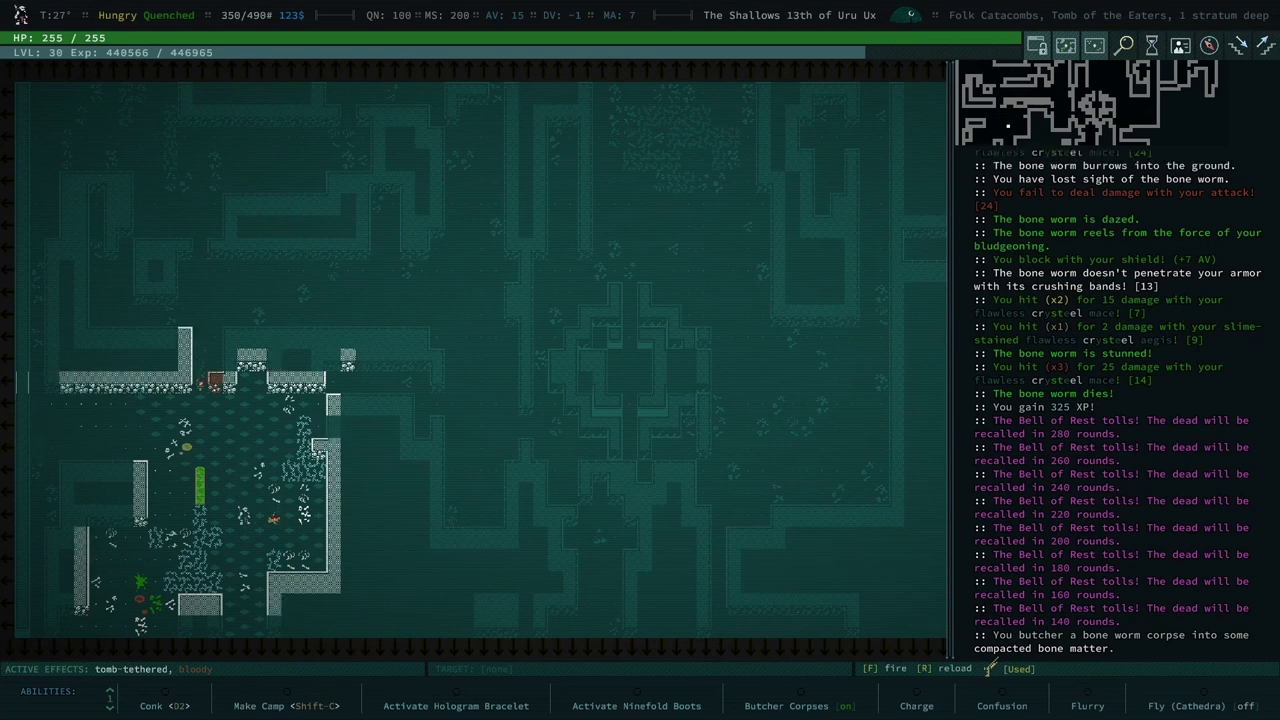
Preserve the bone matter at the campfire into six servings of bone meal.
{"action": "key", "text": "Down"}
{"action": "key", "text": "space"}
{"action": "key", "text": "Down"}
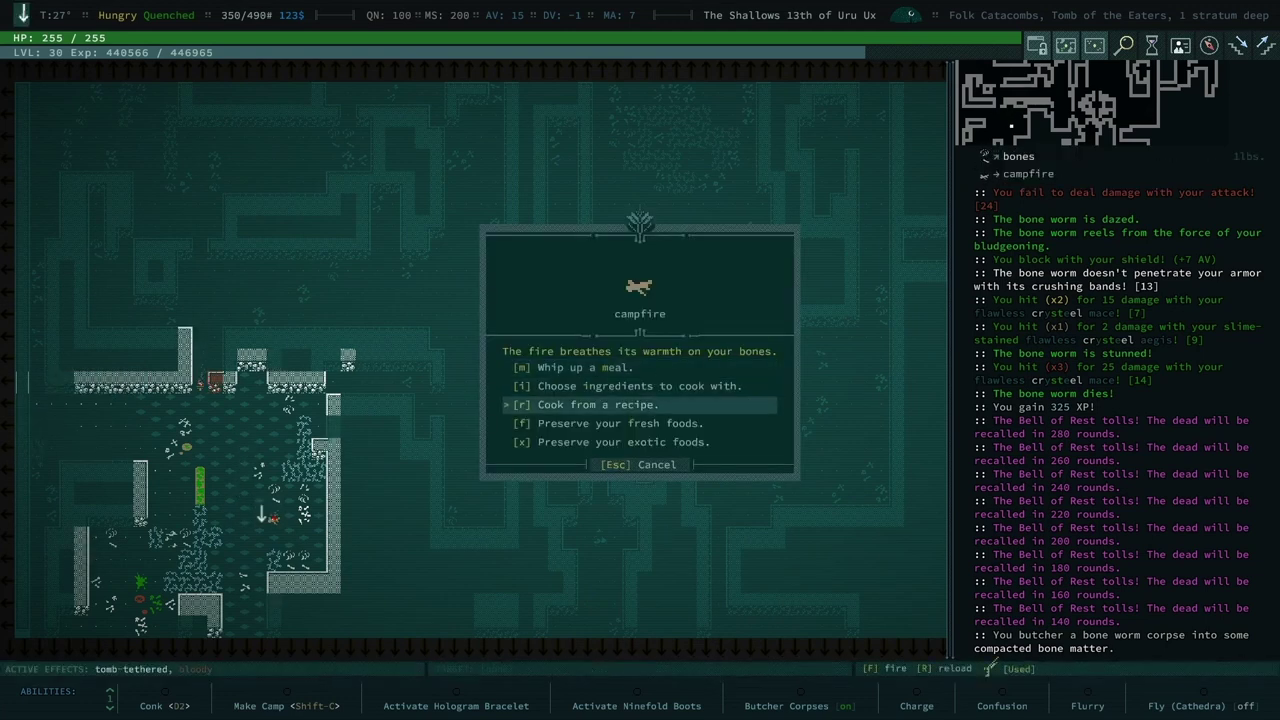
{"action": "key", "text": "Down"}
{"action": "key", "text": "Down"}
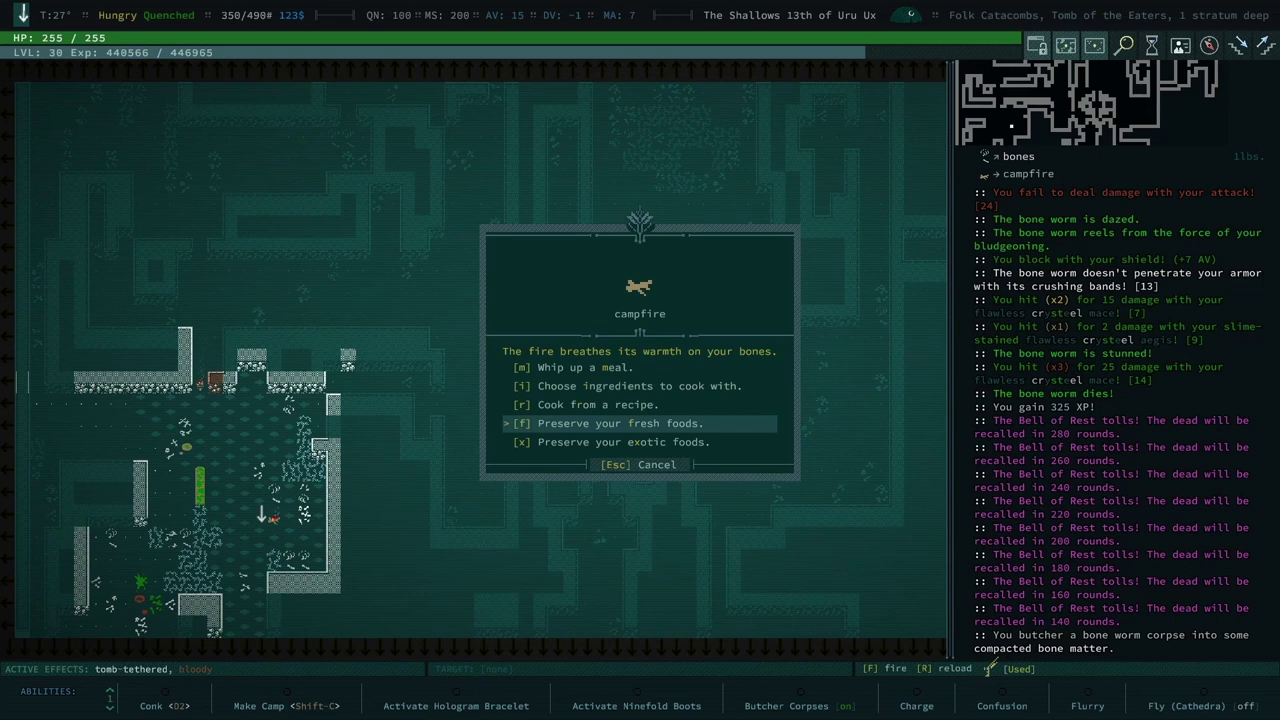
{"action": "key", "text": "Return"}
{"action": "key", "text": "space"}
{"action": "key", "text": "Escape"}
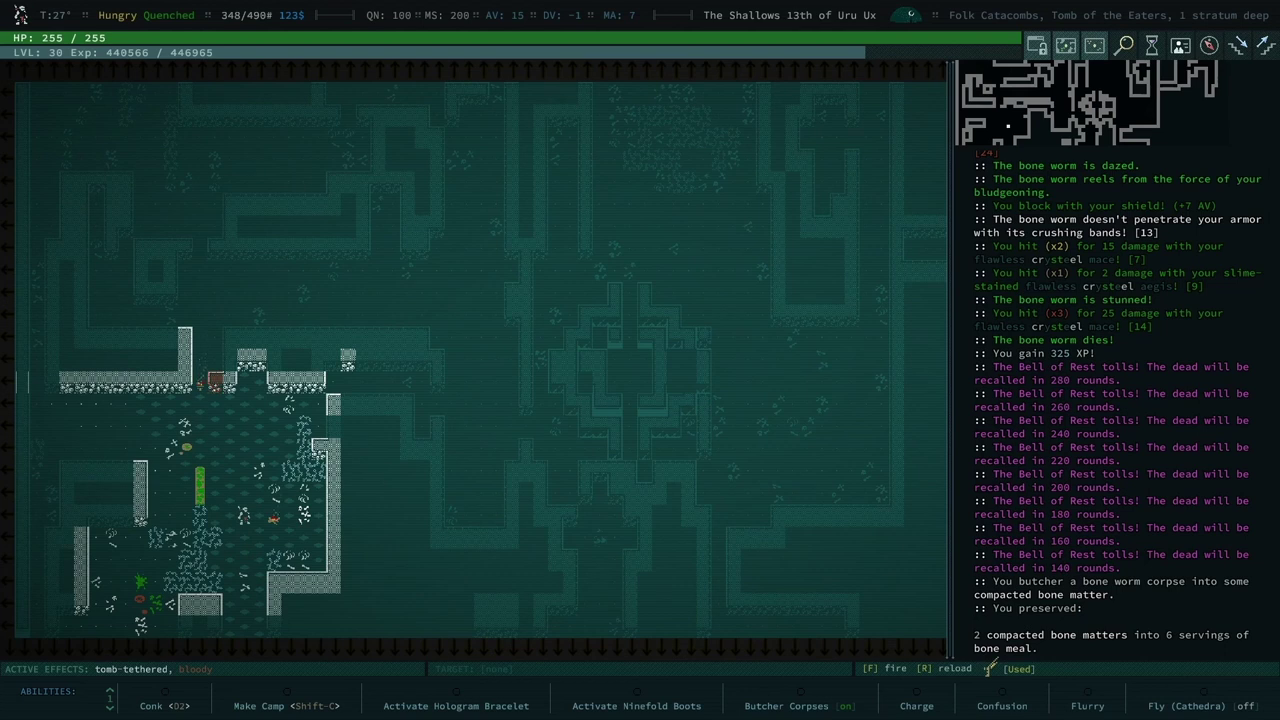
Cook and eat a campfire meal granting +4 Strength and Burrowing Claws.
{"action": "key", "text": "Down"}
{"action": "key", "text": "space"}
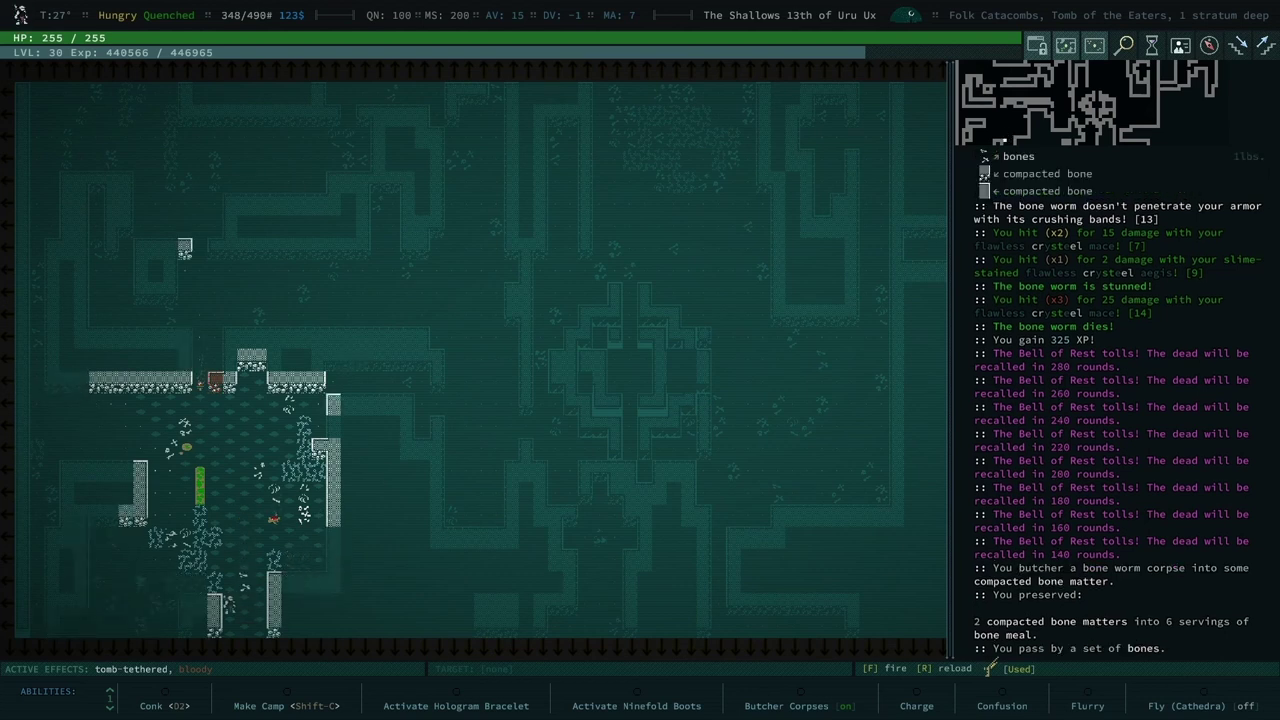
{"action": "key", "text": "space"}
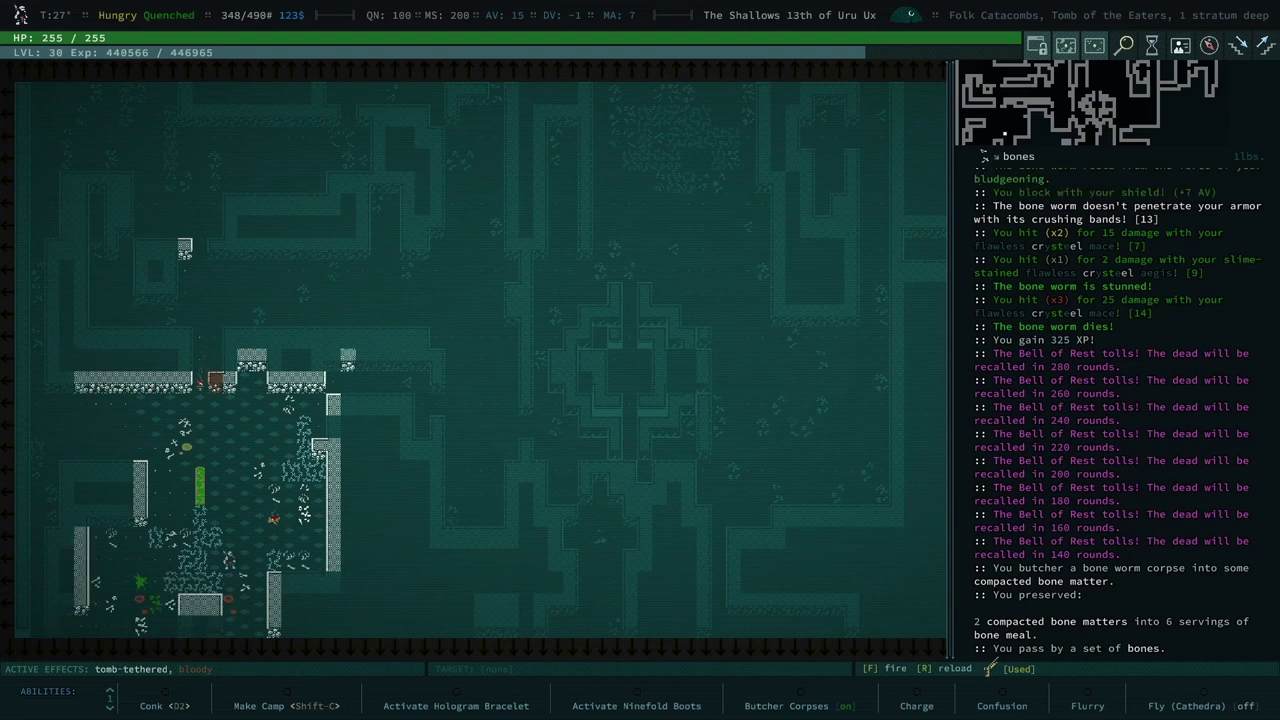
{"action": "key", "text": "space"}
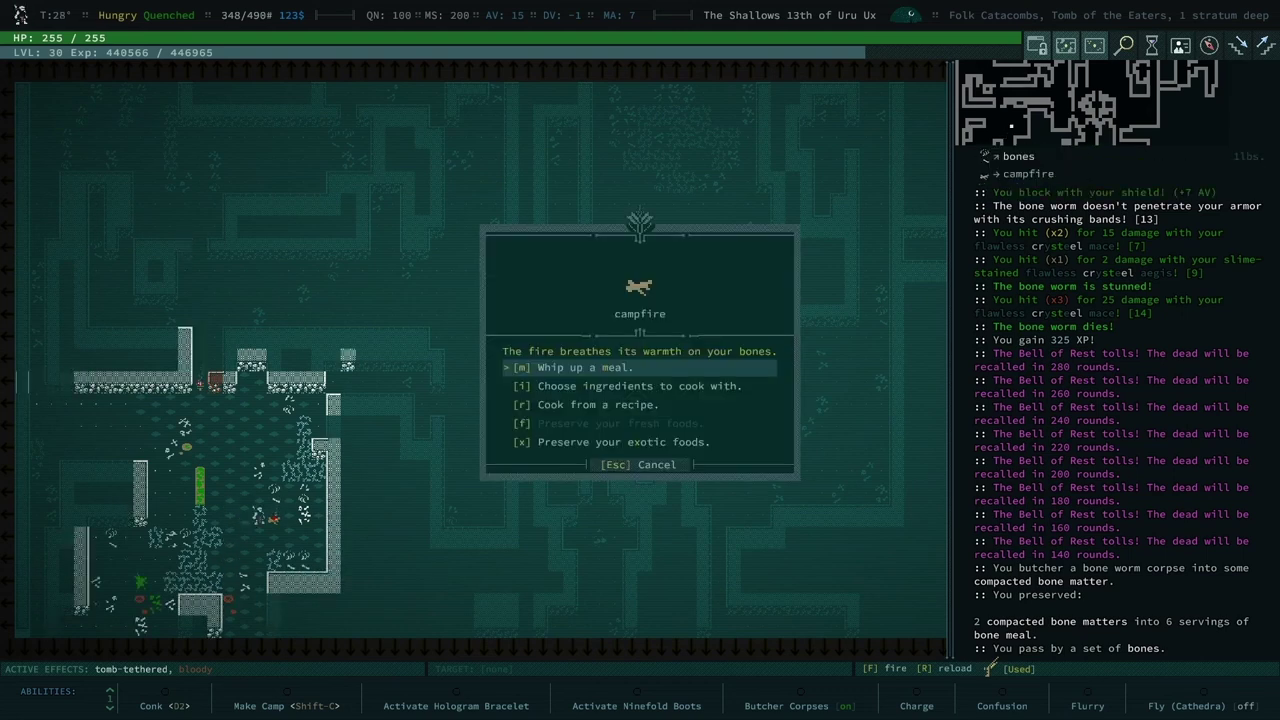
{"action": "key", "text": "Down"}
{"action": "key", "text": "r"}
{"action": "key", "text": "space"}
{"action": "key", "text": "space"}
{"action": "key", "text": "space"}
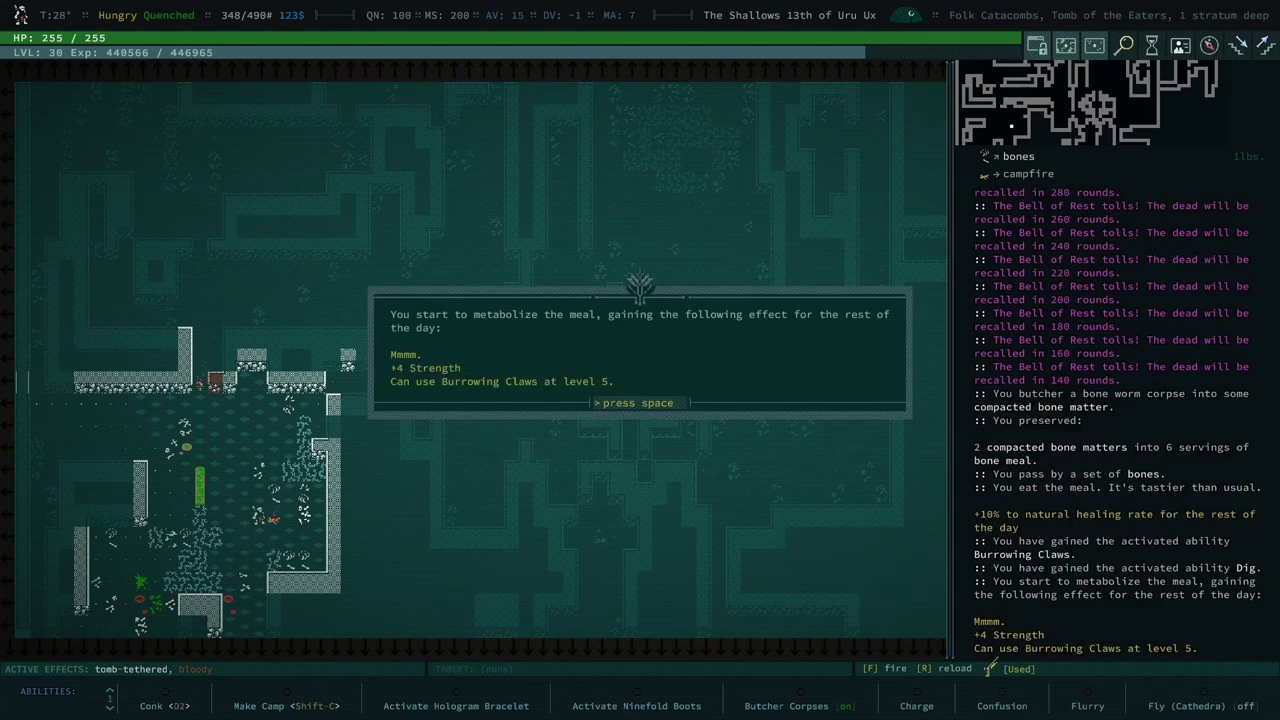
{"action": "key", "text": "space"}
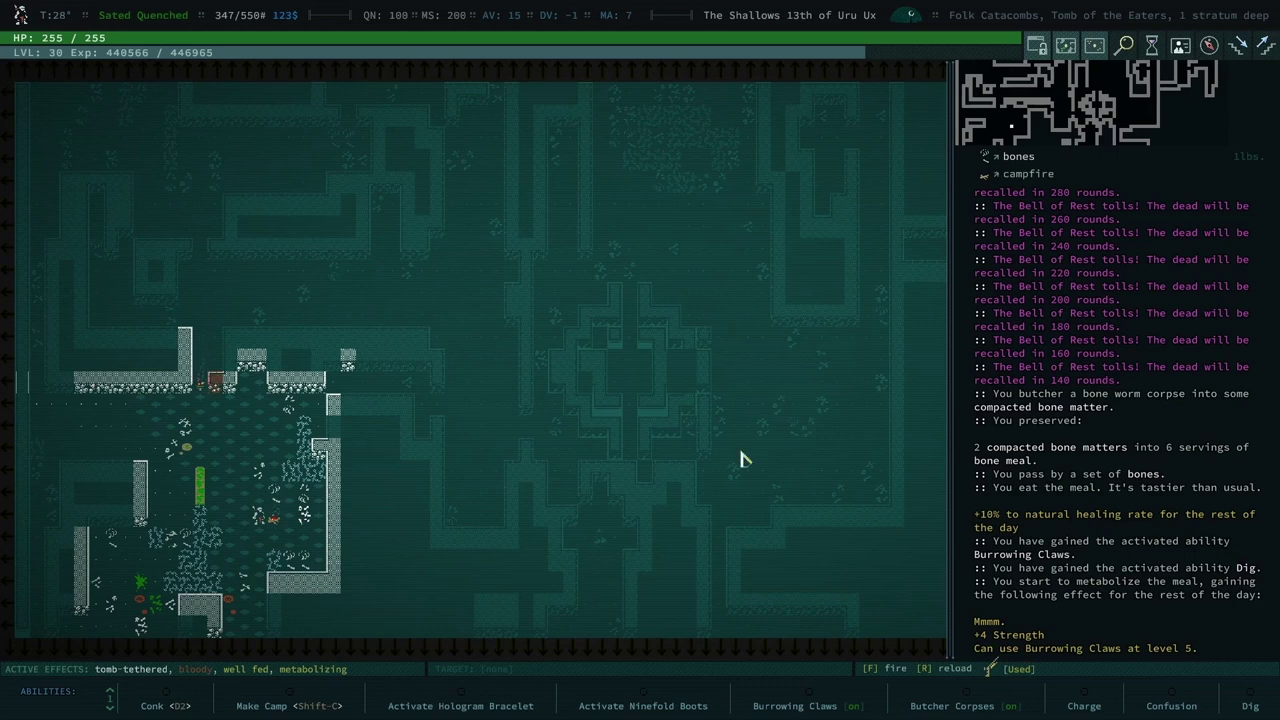
{"action": "key", "text": "Down"}
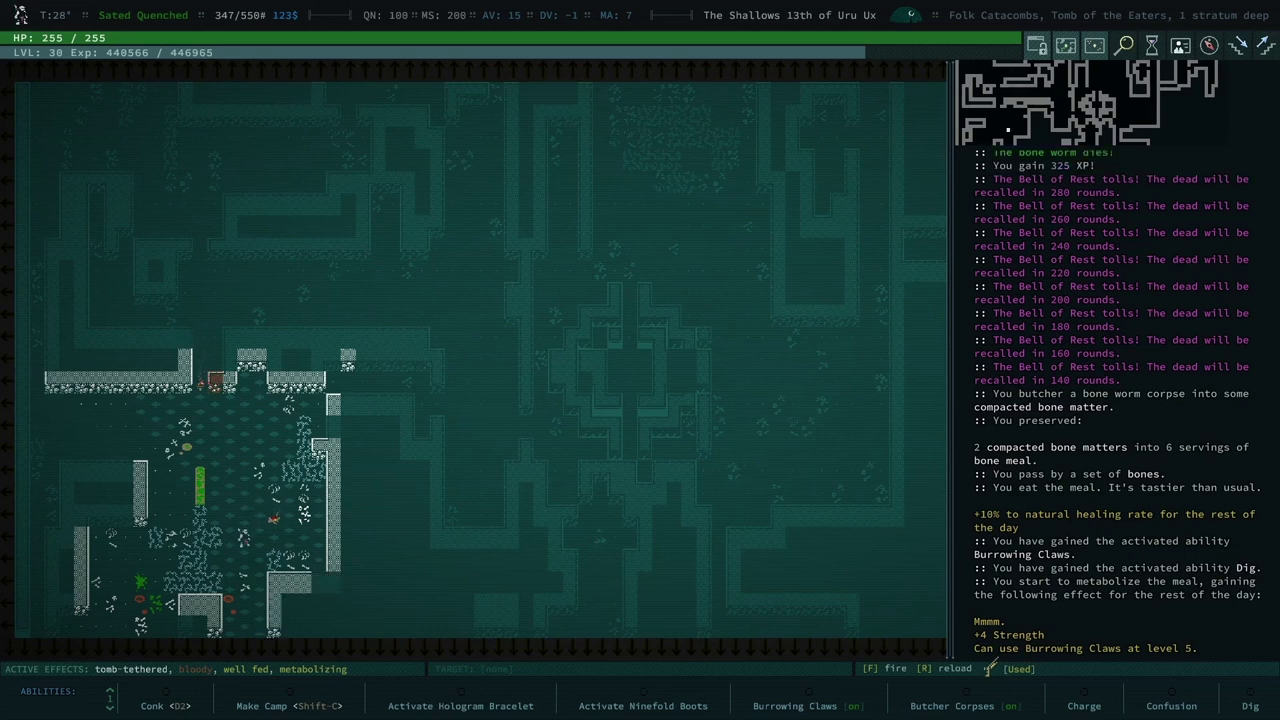
{"action": "key", "text": "Up"}
Walk north into the next catacomb zone and start trading with the graverobber.
{"action": "key", "text": "Up"}
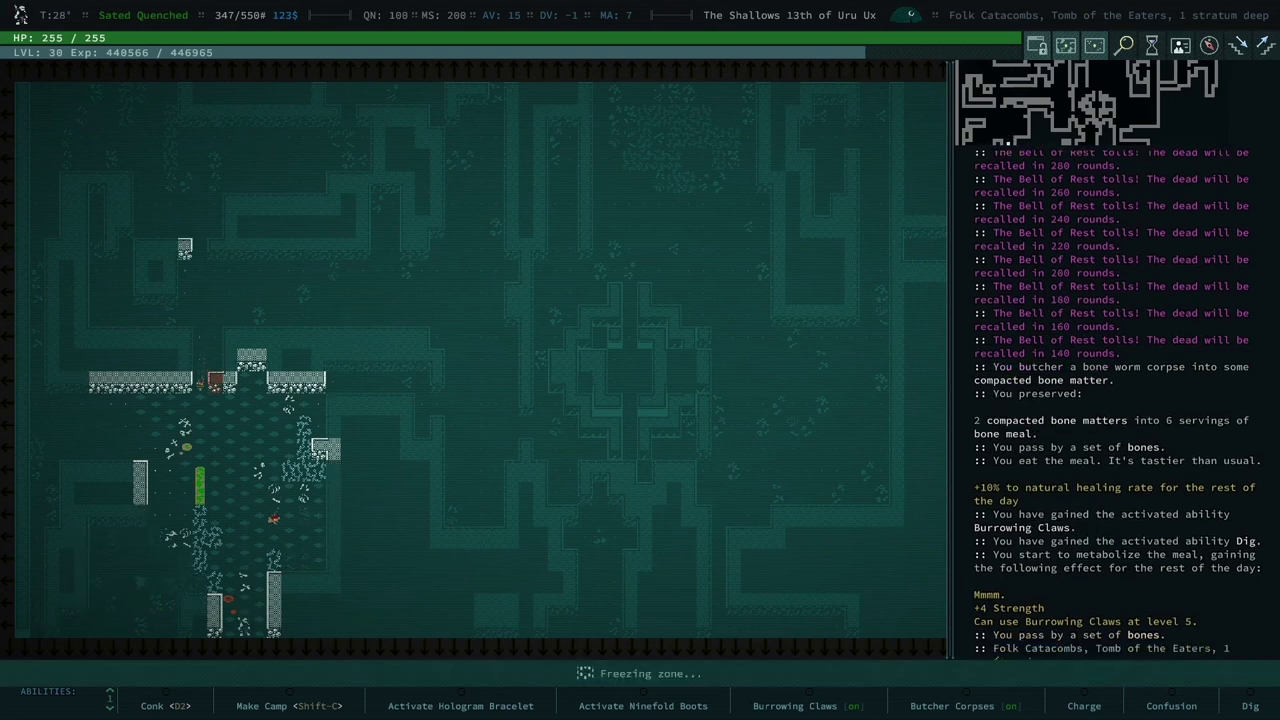
{"action": "key", "text": "Up"}
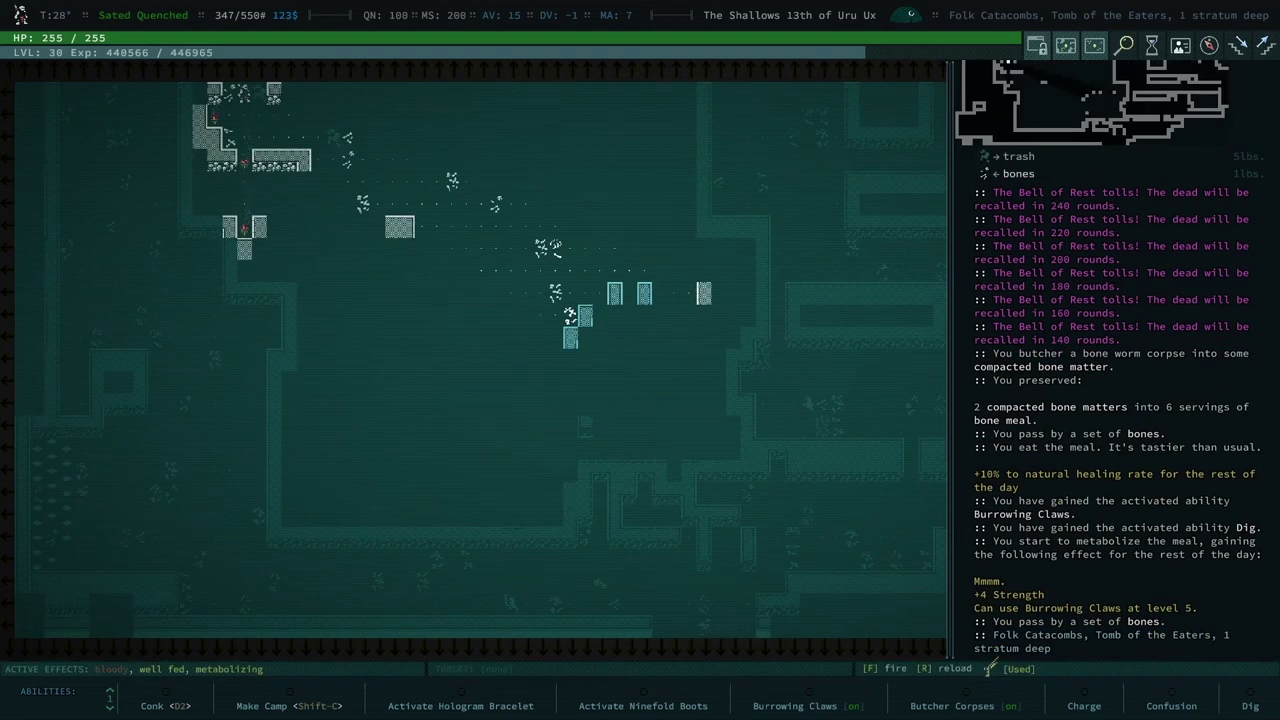
{"action": "key", "text": "Up"}
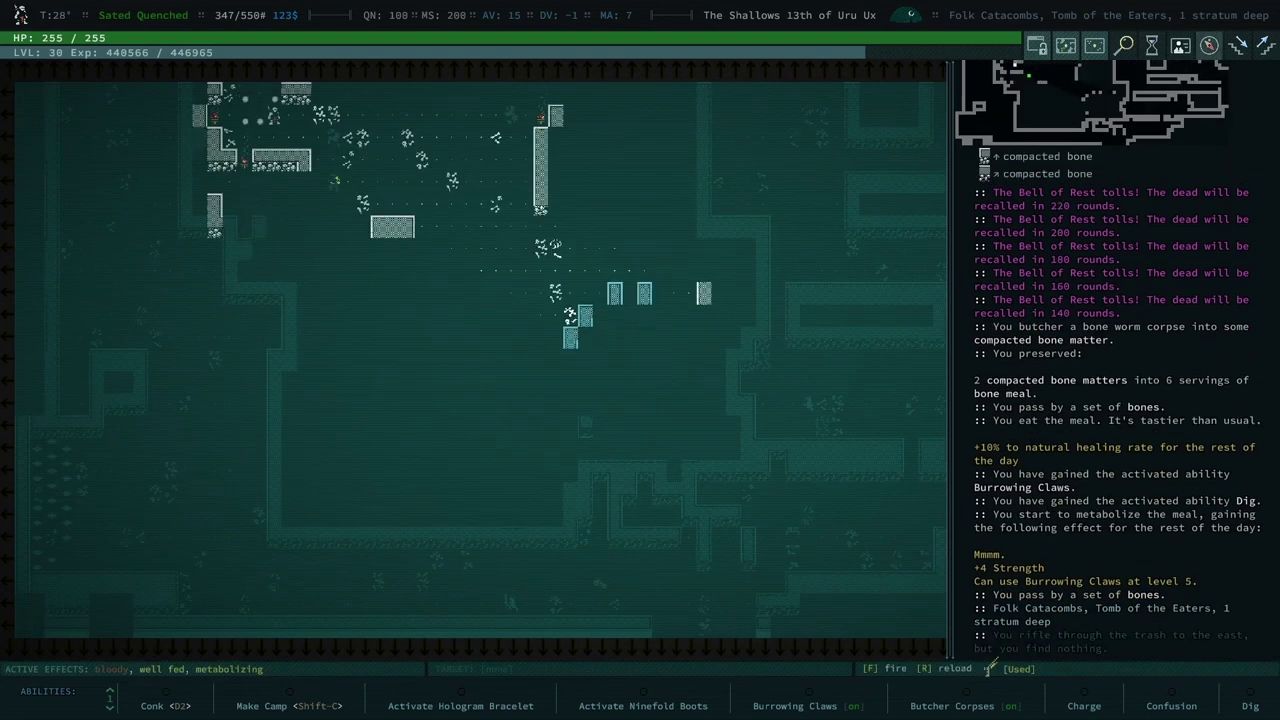
{"action": "key", "text": "Up"}
{"action": "key", "text": "Up"}
{"action": "key", "text": "Up"}
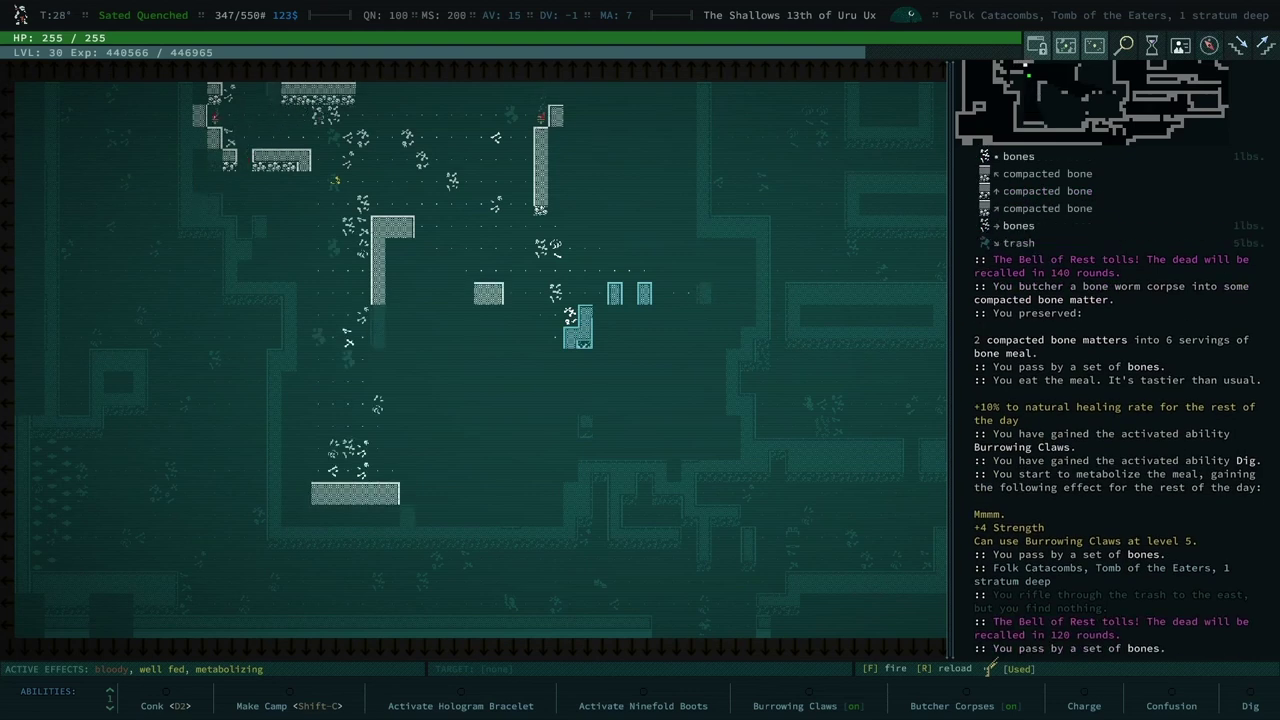
{"action": "key", "text": "Up"}
{"action": "key", "text": "Up"}
{"action": "key", "text": "Up"}
{"action": "key", "text": "space"}
{"action": "key", "text": "1"}
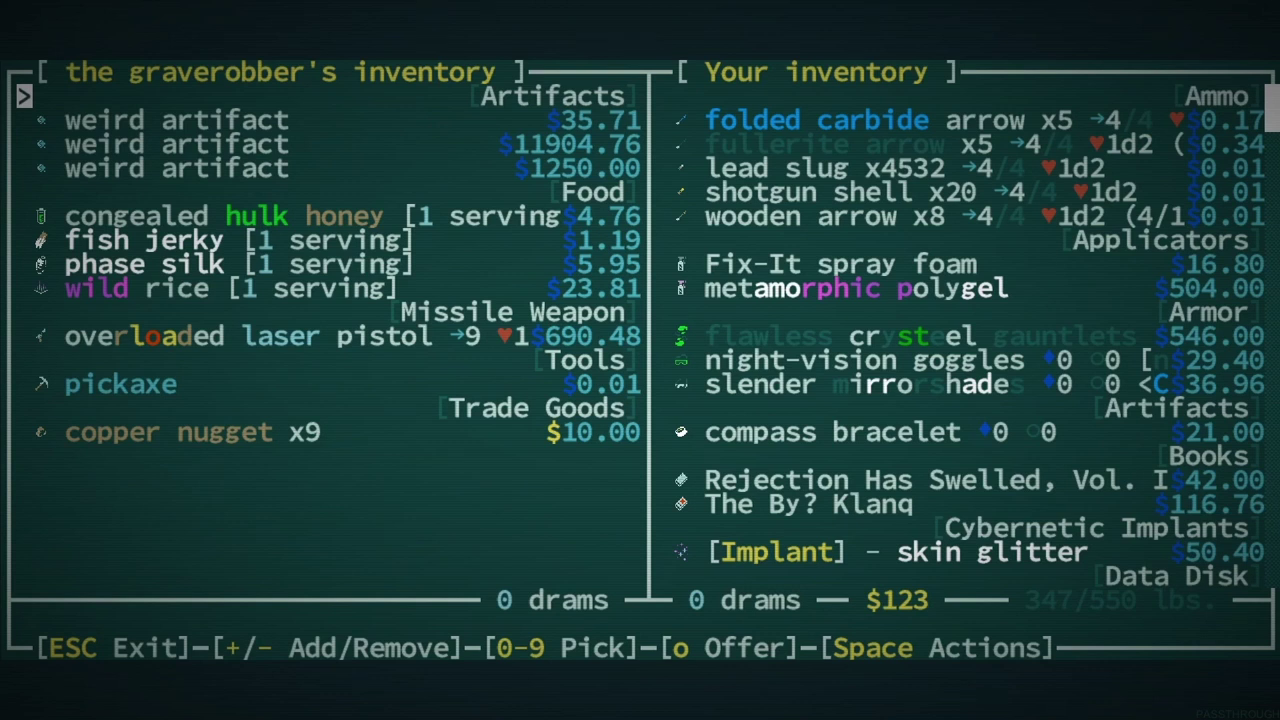
Exit the trade, read the graverobber's description, and end the conversation.
{"action": "key", "text": "Escape"}
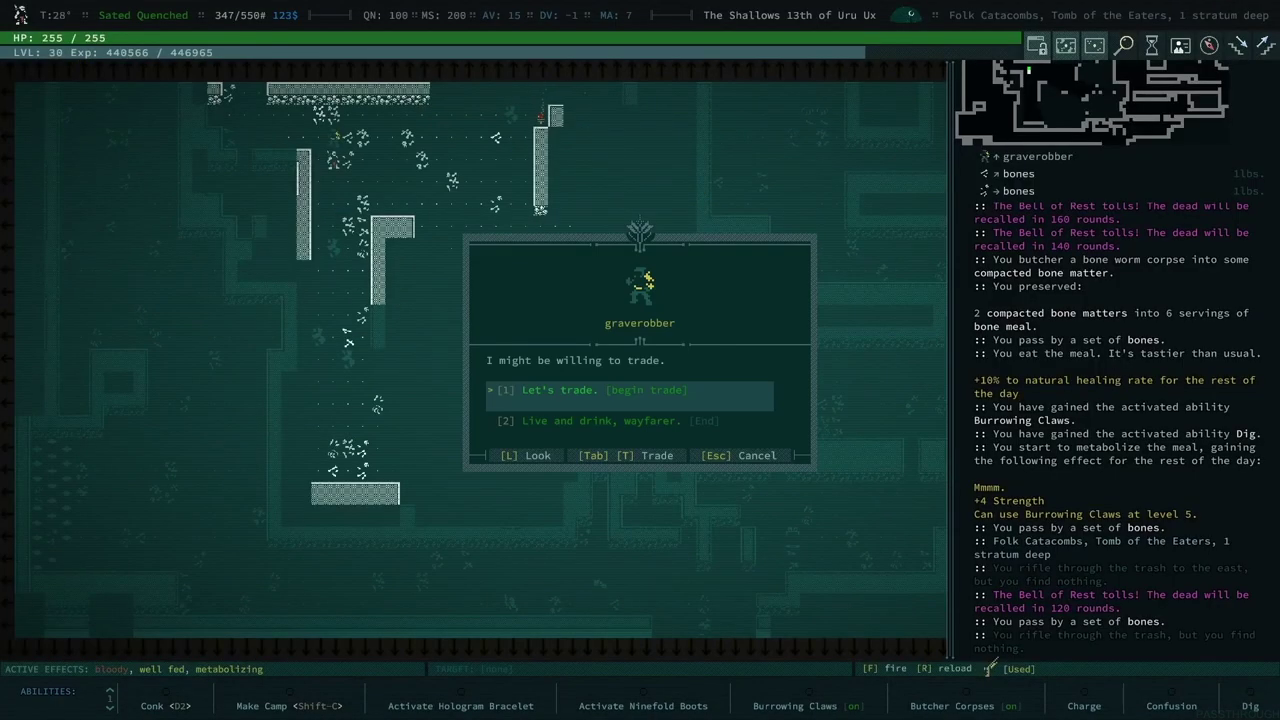
{"action": "key", "text": "l"}
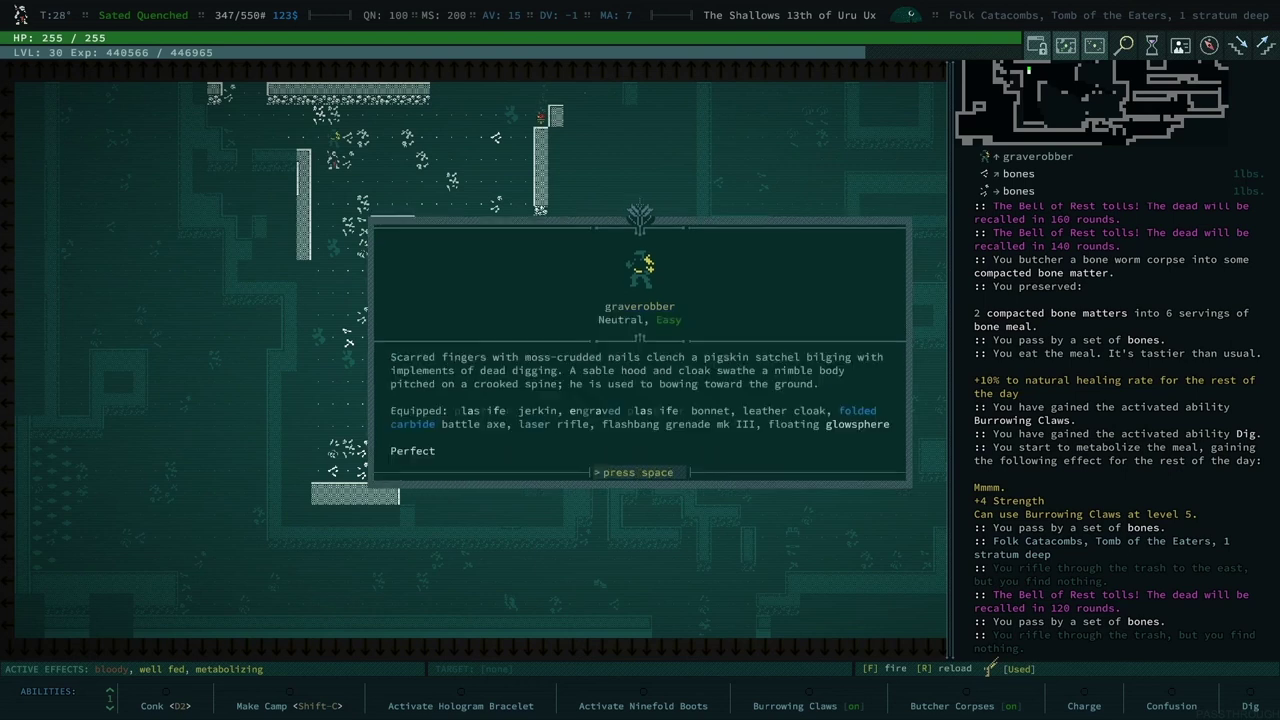
{"action": "key", "text": "space"}
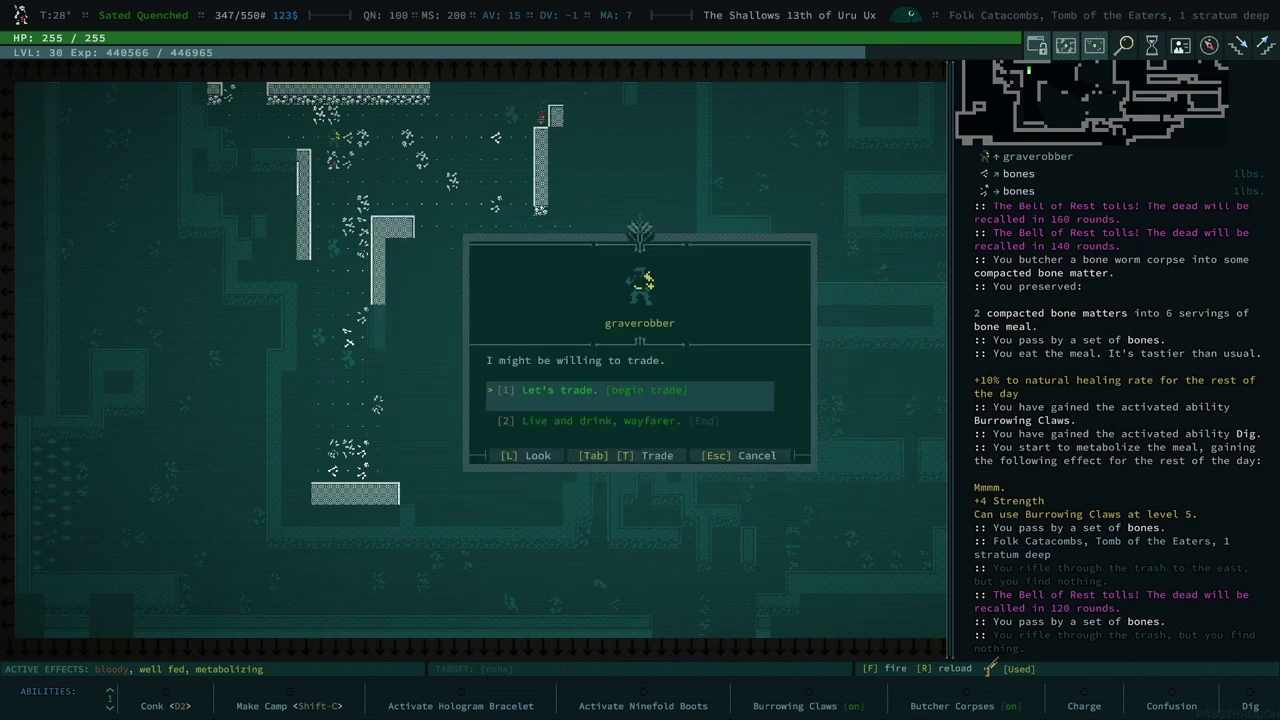
{"action": "key", "text": "Escape"}
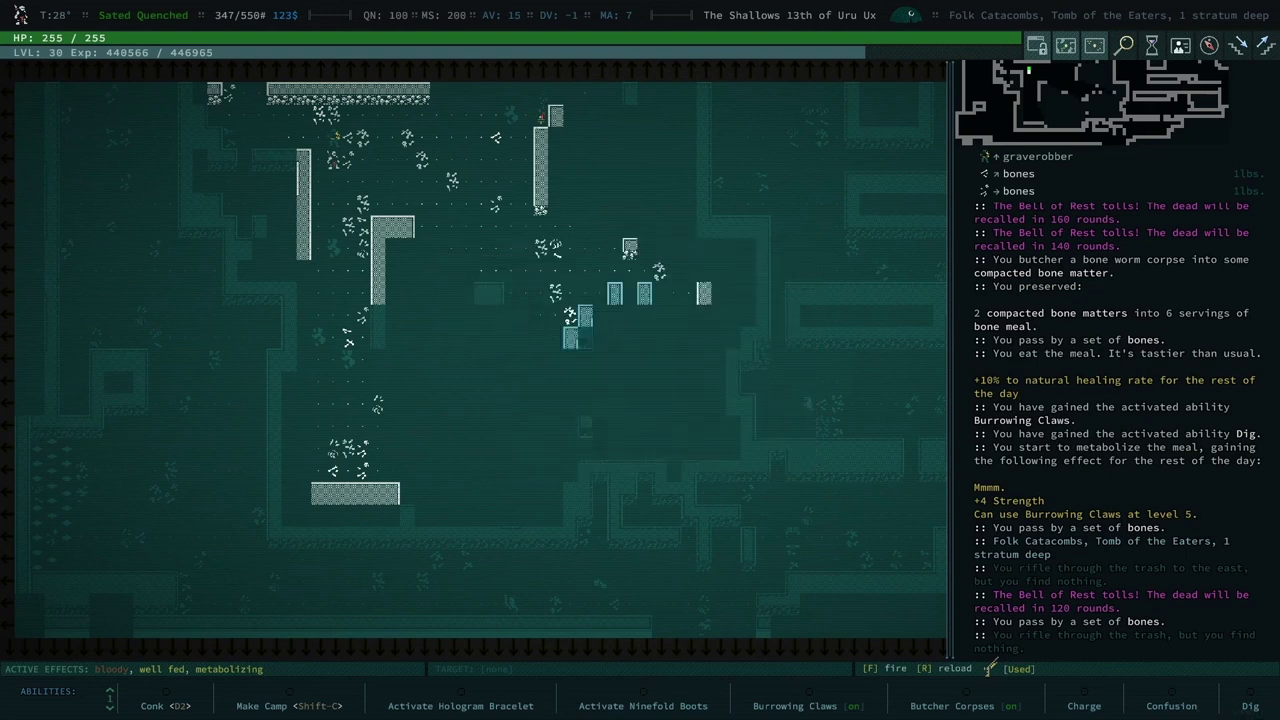
Beat the stunned graverobber to death with the crysteel mace, earning 325 XP.
{"action": "key", "text": "KP_4"}
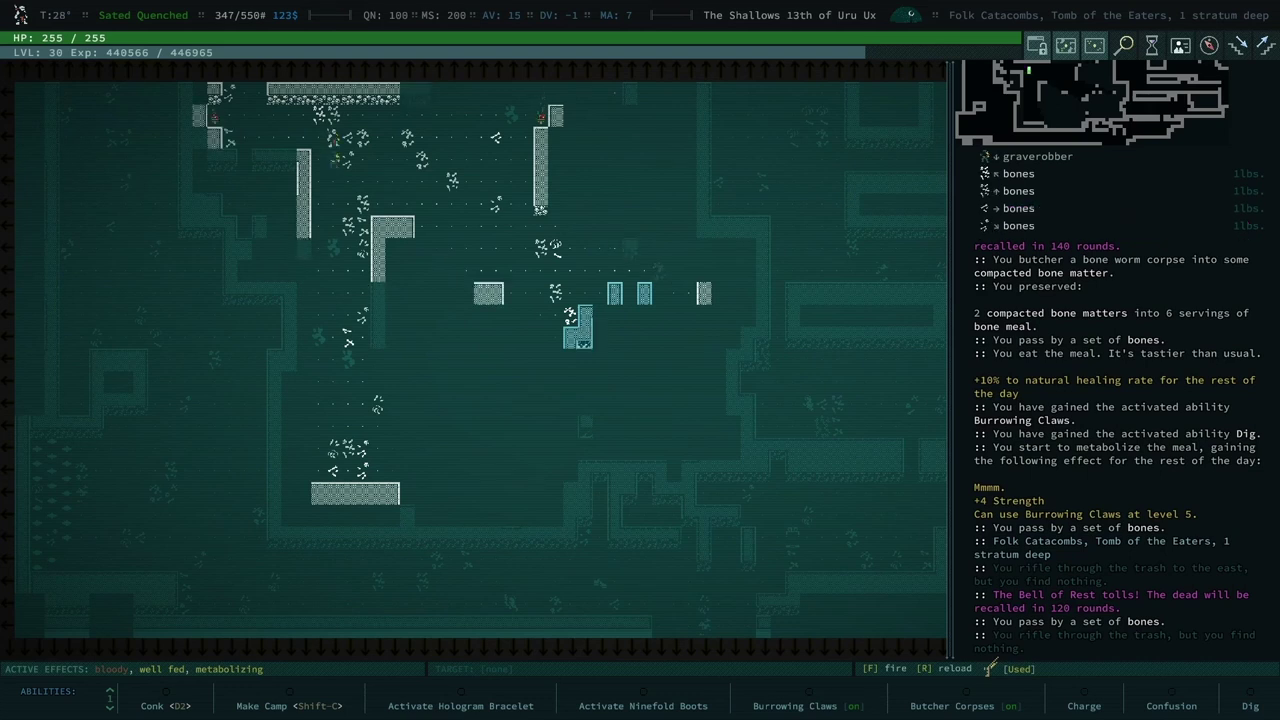
{"action": "key", "text": "KP_7"}
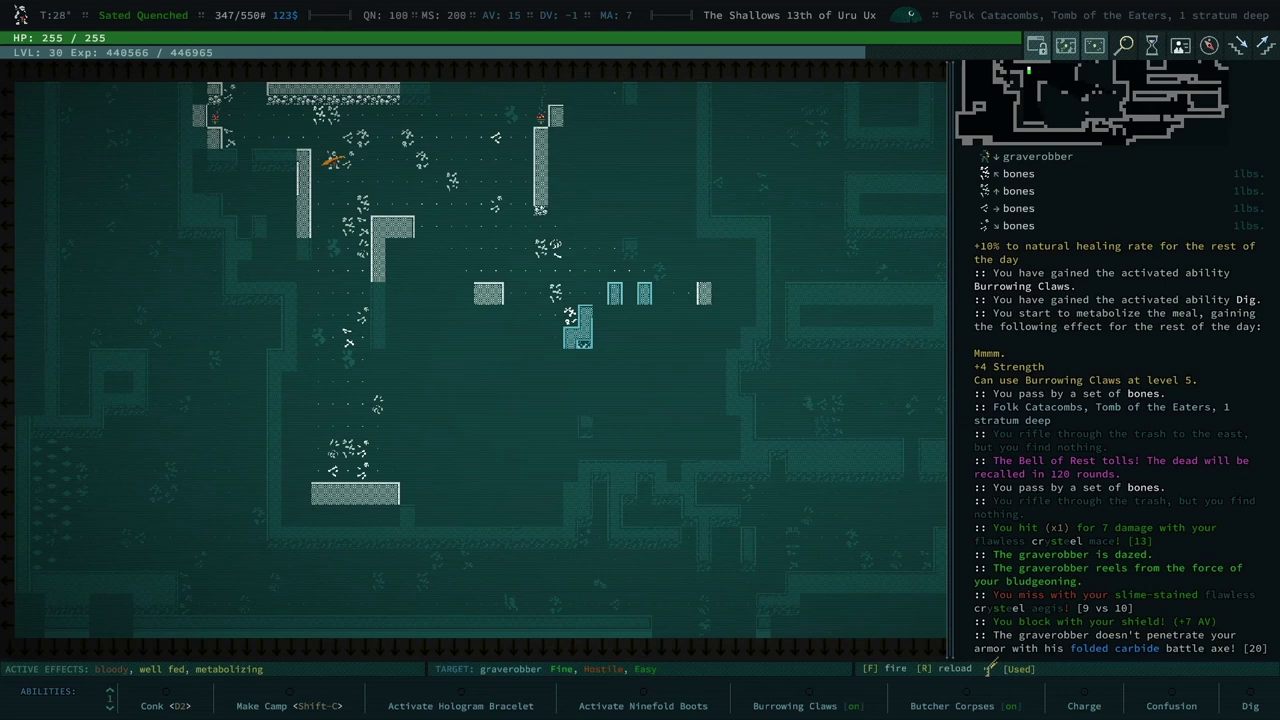
{"action": "key", "text": "KP_7"}
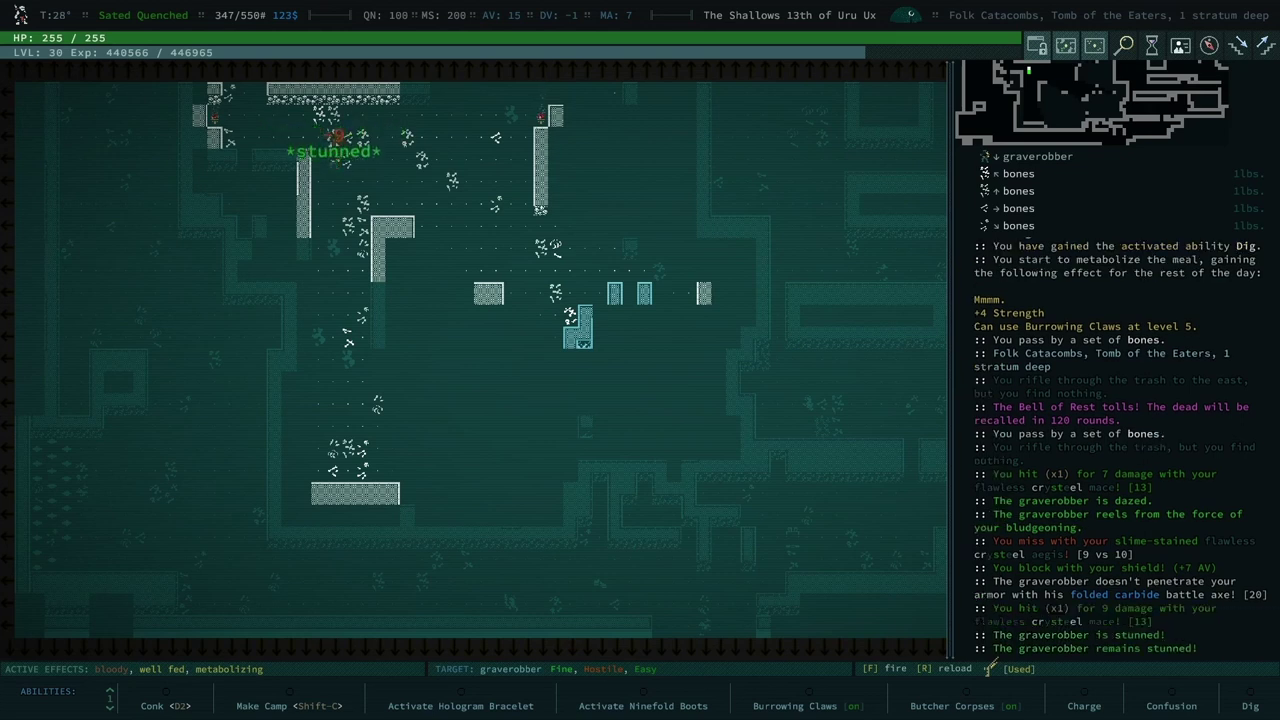
{"action": "key", "text": "KP_7"}
{"action": "key", "text": "KP_7"}
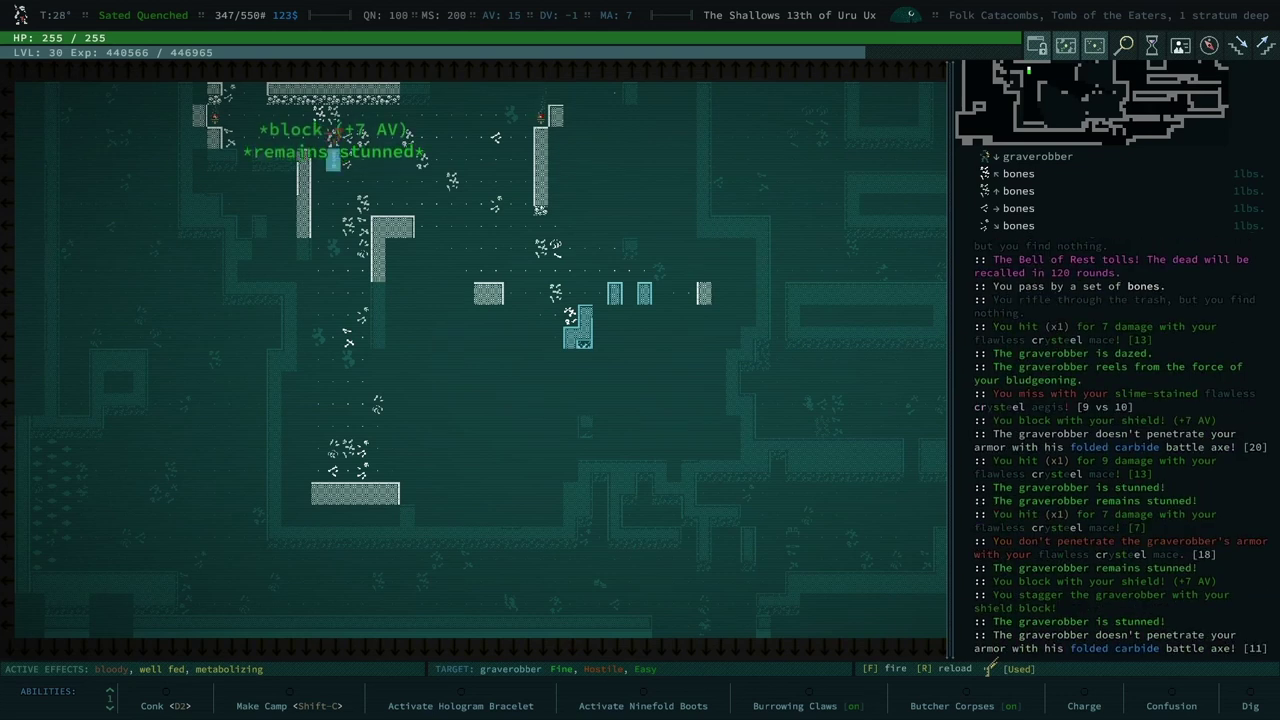
{"action": "key", "text": "KP_7"}
{"action": "key", "text": "KP_7"}
{"action": "key", "text": "KP_7"}
{"action": "key", "text": "KP_7"}
{"action": "key", "text": "KP_7"}
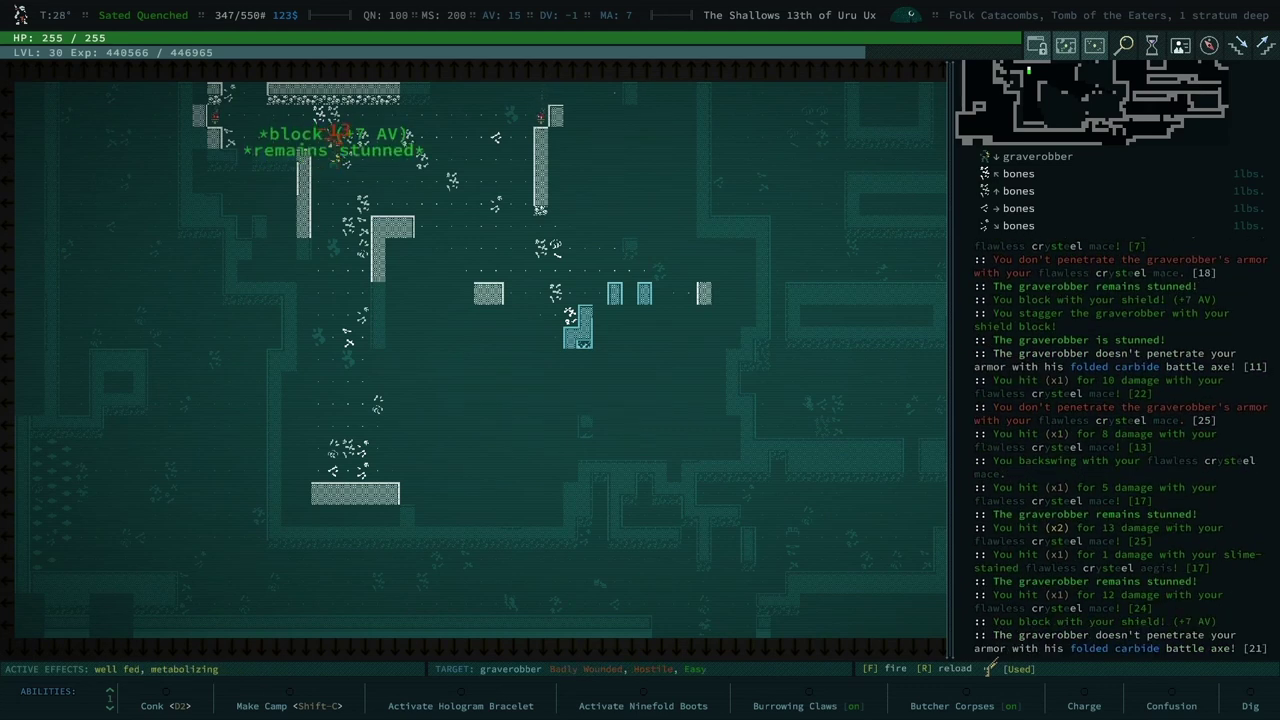
{"action": "key", "text": "KP_7"}
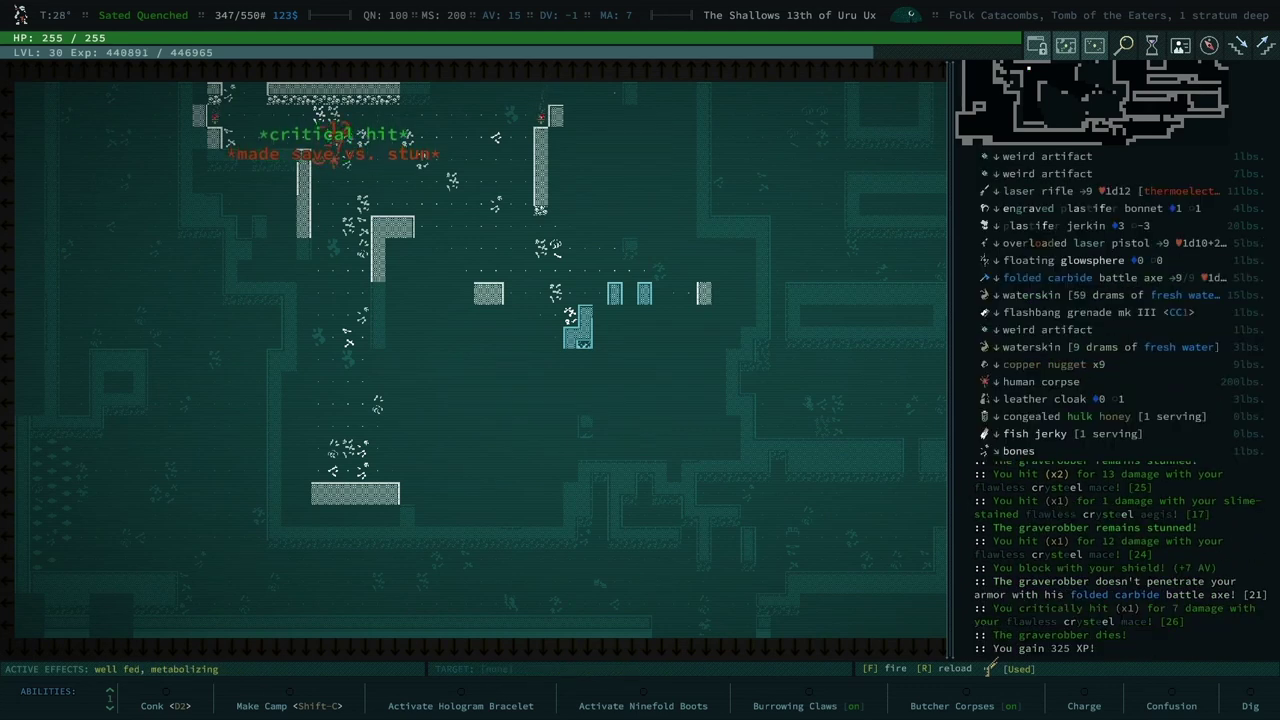
{"action": "key", "text": "KP_7"}
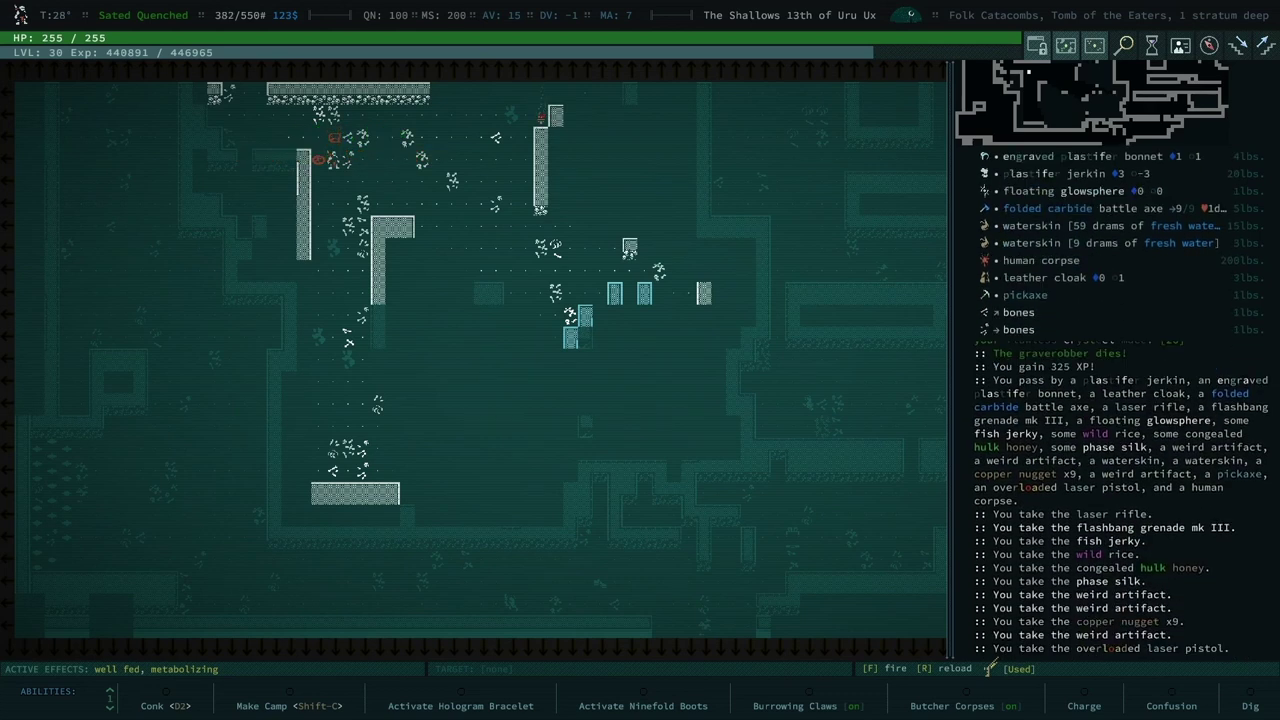
Open the remaining loot list and pick up both waterskins.
{"action": "key", "text": "g"}
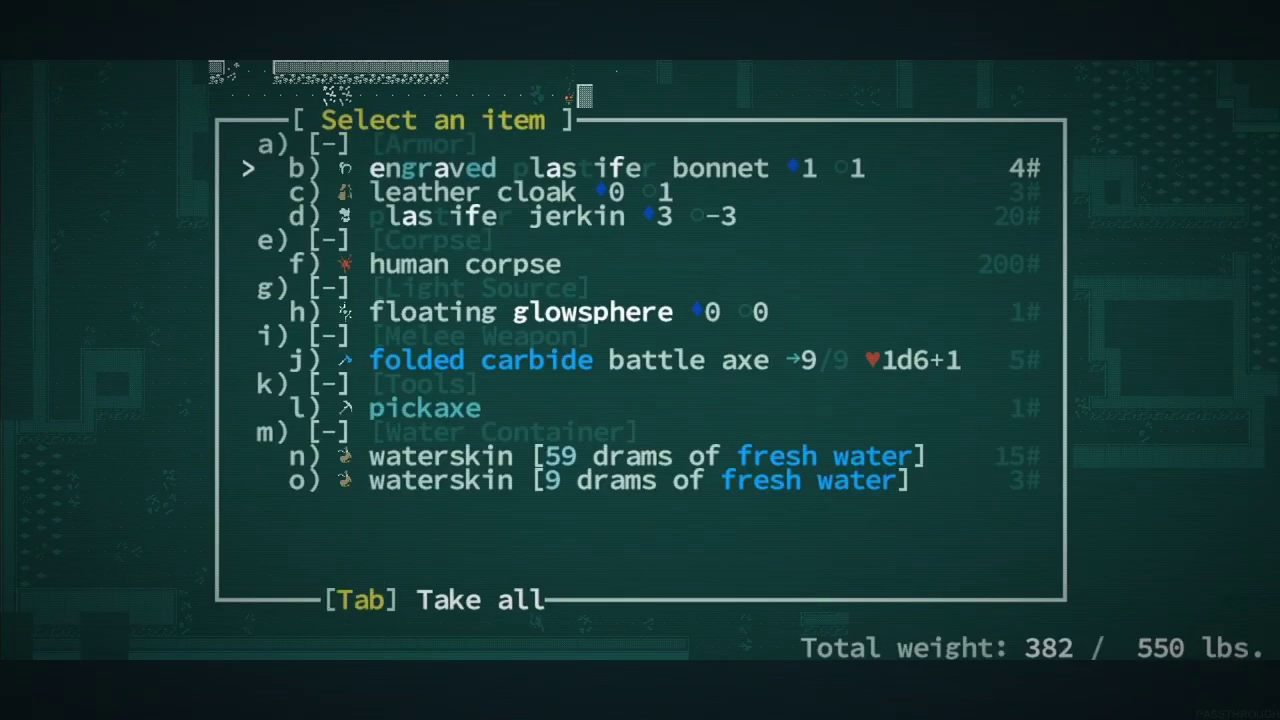
{"action": "key", "text": "Down"}
{"action": "key", "text": "Down"}
{"action": "key", "text": "Down"}
{"action": "key", "text": "Down"}
{"action": "key", "text": "Down"}
{"action": "key", "text": "Down"}
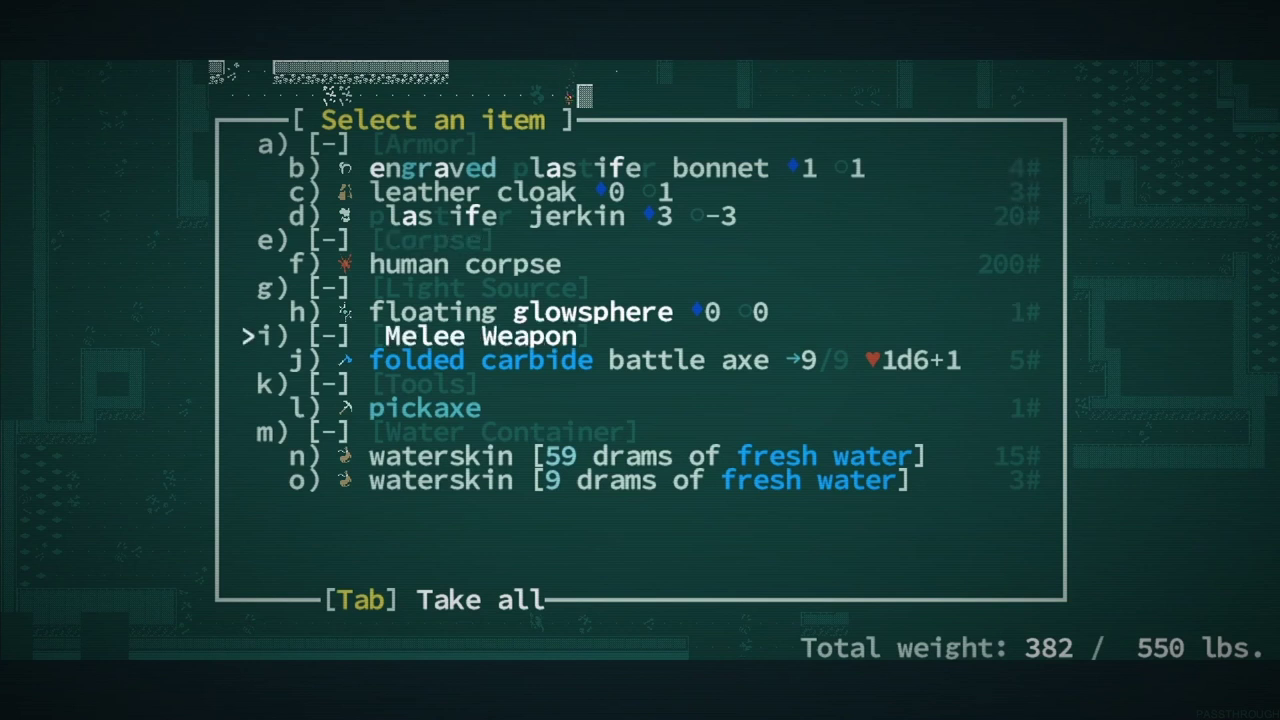
{"action": "key", "text": "Down"}
{"action": "key", "text": "Down"}
{"action": "key", "text": "Down"}
{"action": "key", "text": "Down"}
{"action": "key", "text": "Down"}
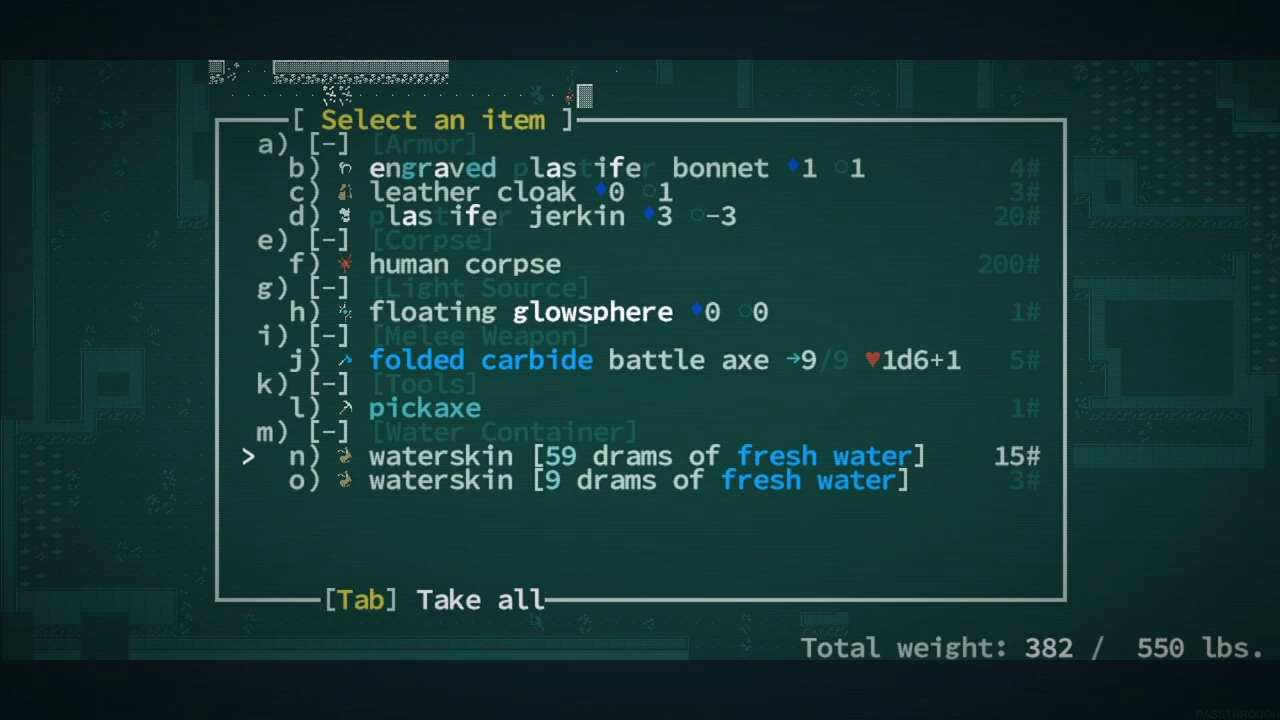
{"action": "key", "text": "Return"}
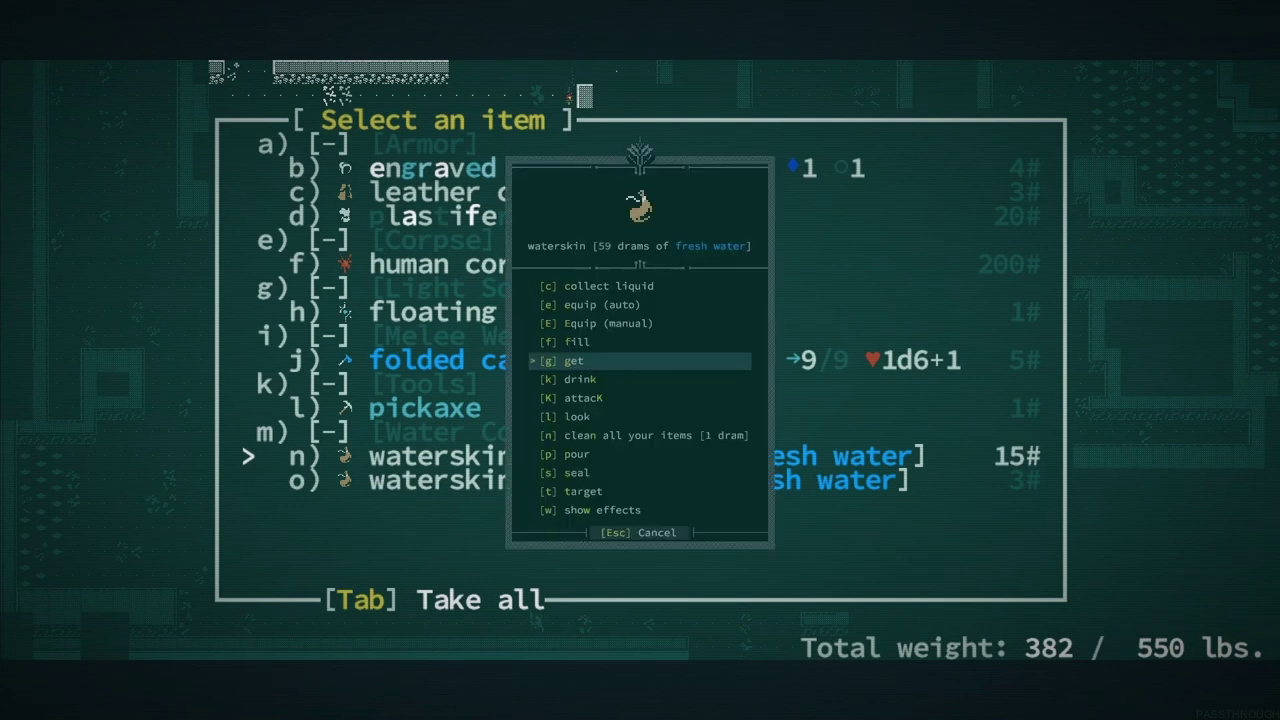
{"action": "key", "text": "g"}
{"action": "key", "text": "g"}
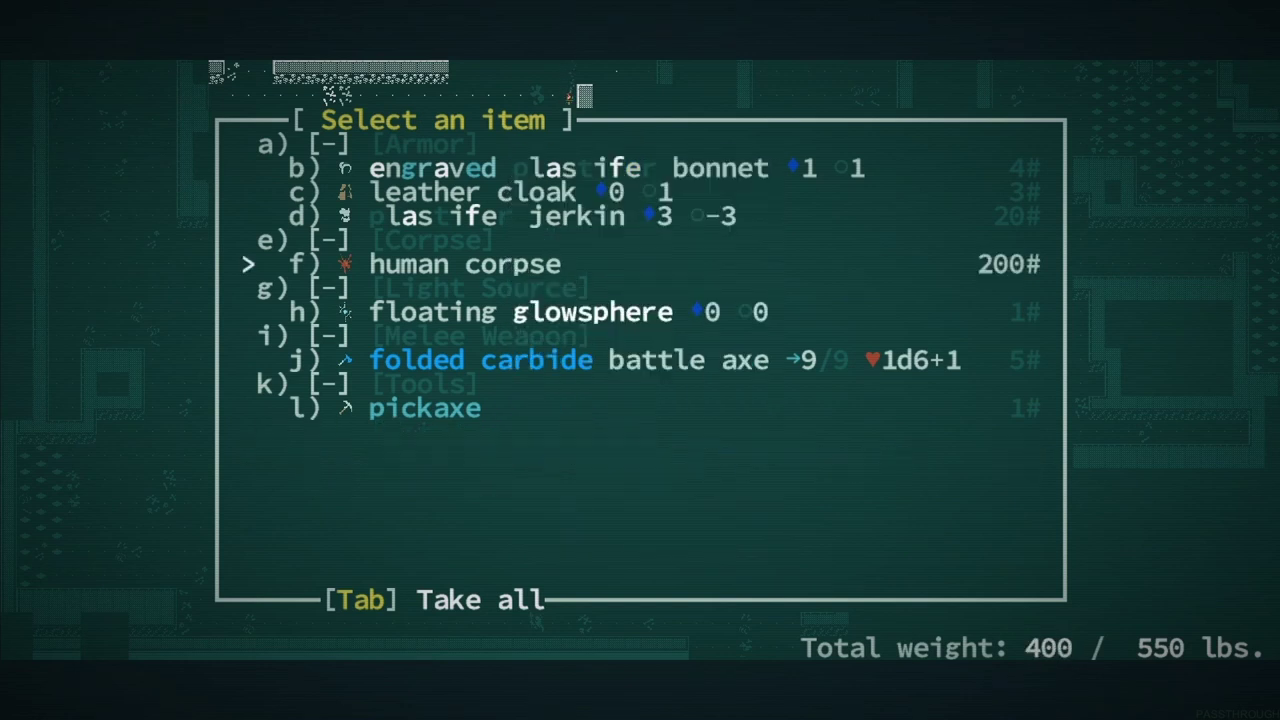
{"action": "key", "text": "Up"}
{"action": "key", "text": "Up"}
{"action": "key", "text": "Up"}
Pick up the engraved bonnet and the floating glowsphere, then close the loot list.
{"action": "key", "text": "space"}
{"action": "key", "text": "g"}
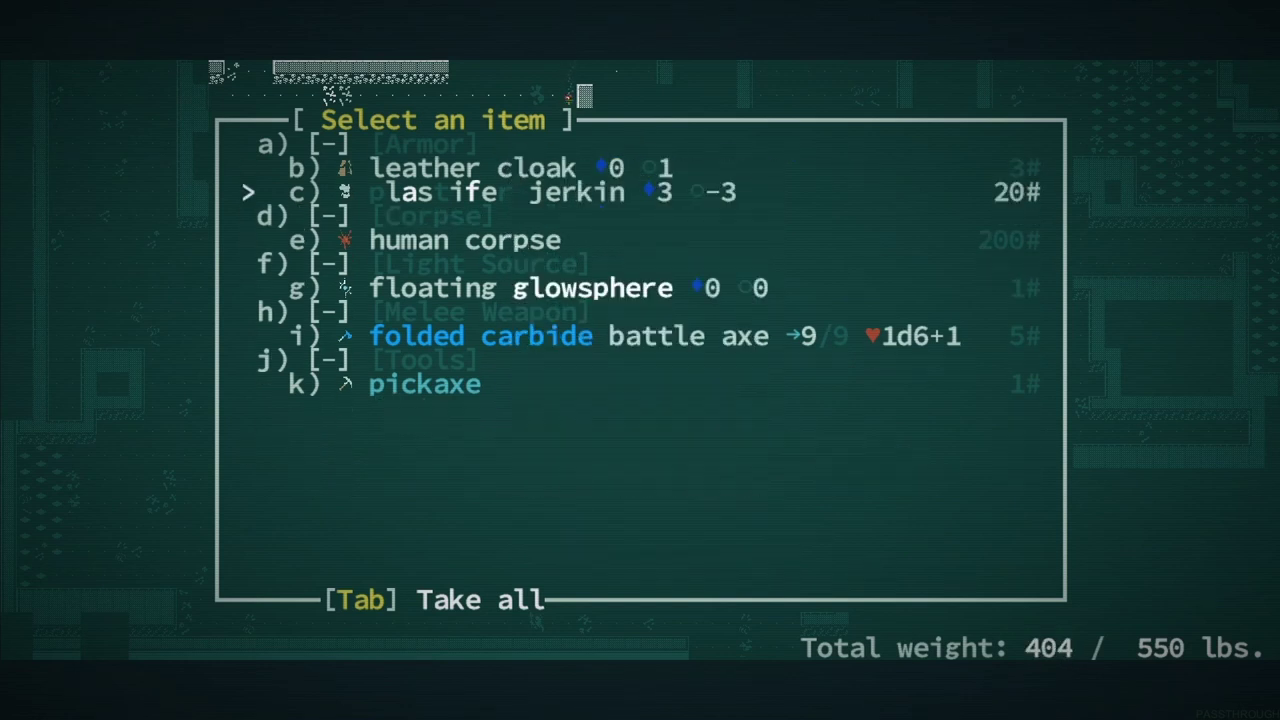
{"action": "key", "text": "Down"}
{"action": "key", "text": "Down"}
{"action": "key", "text": "Down"}
{"action": "key", "text": "Down"}
{"action": "key", "text": "space"}
{"action": "key", "text": "g"}
{"action": "key", "text": "Escape"}
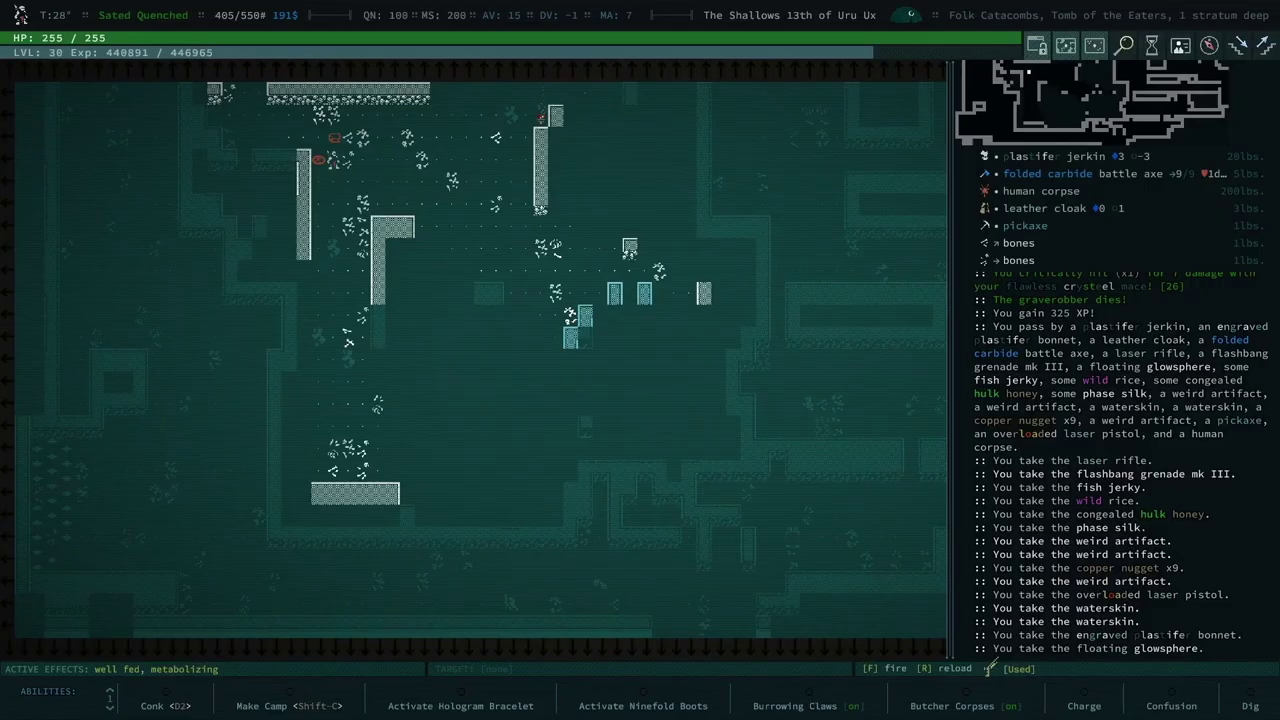
Examine the first weird artifact in the inventory's Artifacts group to identify it.
{"action": "key", "text": "i"}
{"action": "key", "text": "space"}
{"action": "key", "text": "Up"}
{"action": "key", "text": "space"}
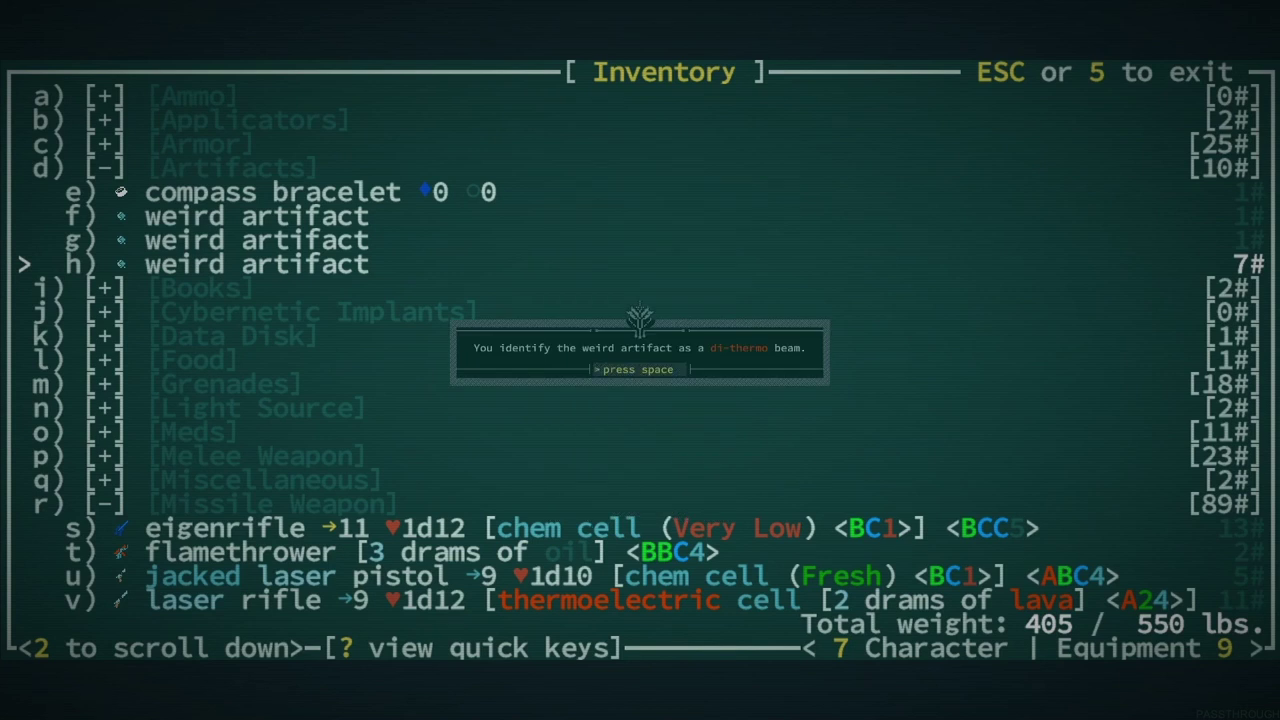
{"action": "key", "text": "space"}
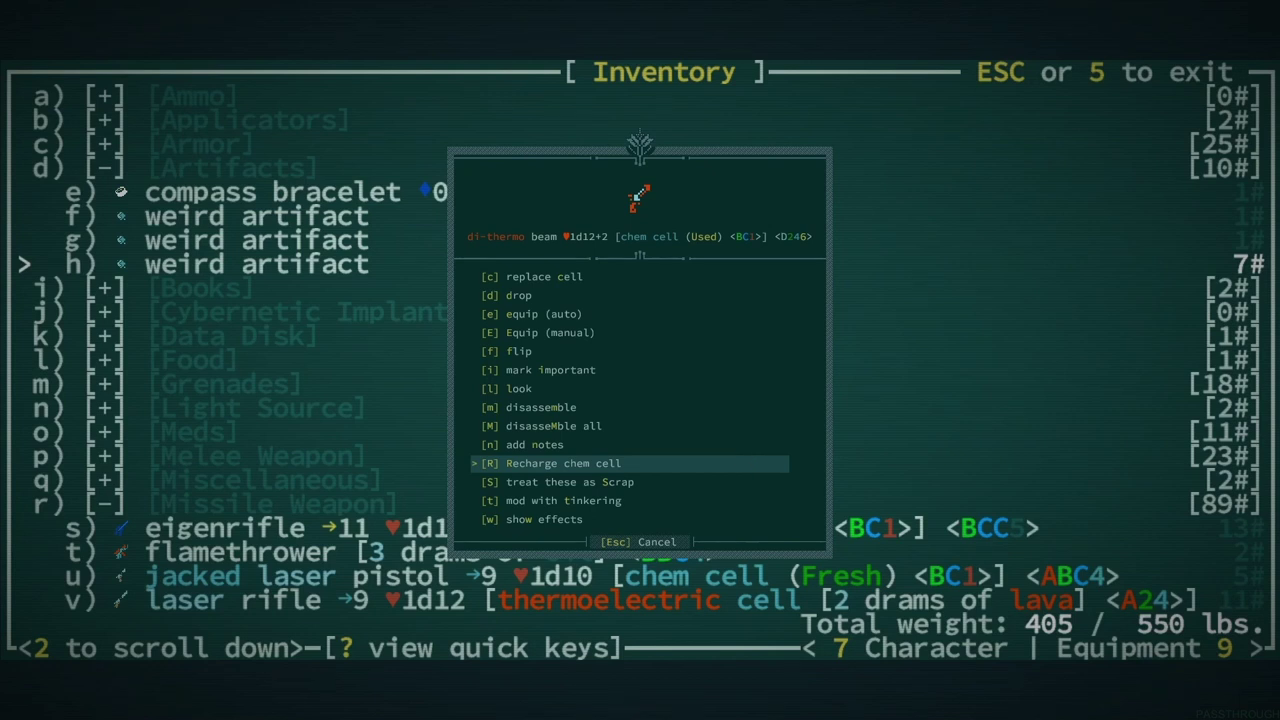
Identify the remaining two weird artifacts, then return to the map.
{"action": "key", "text": "Escape"}
{"action": "key", "text": "space"}
{"action": "key", "text": "space"}
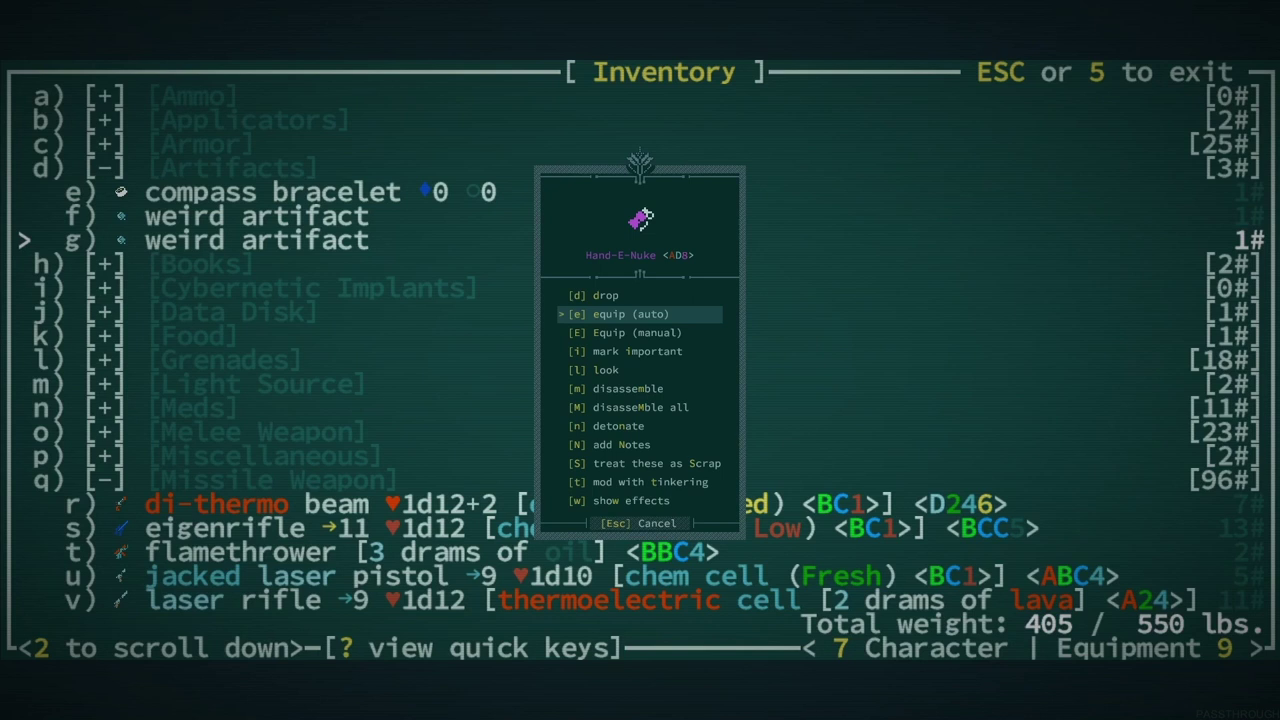
{"action": "key", "text": "space"}
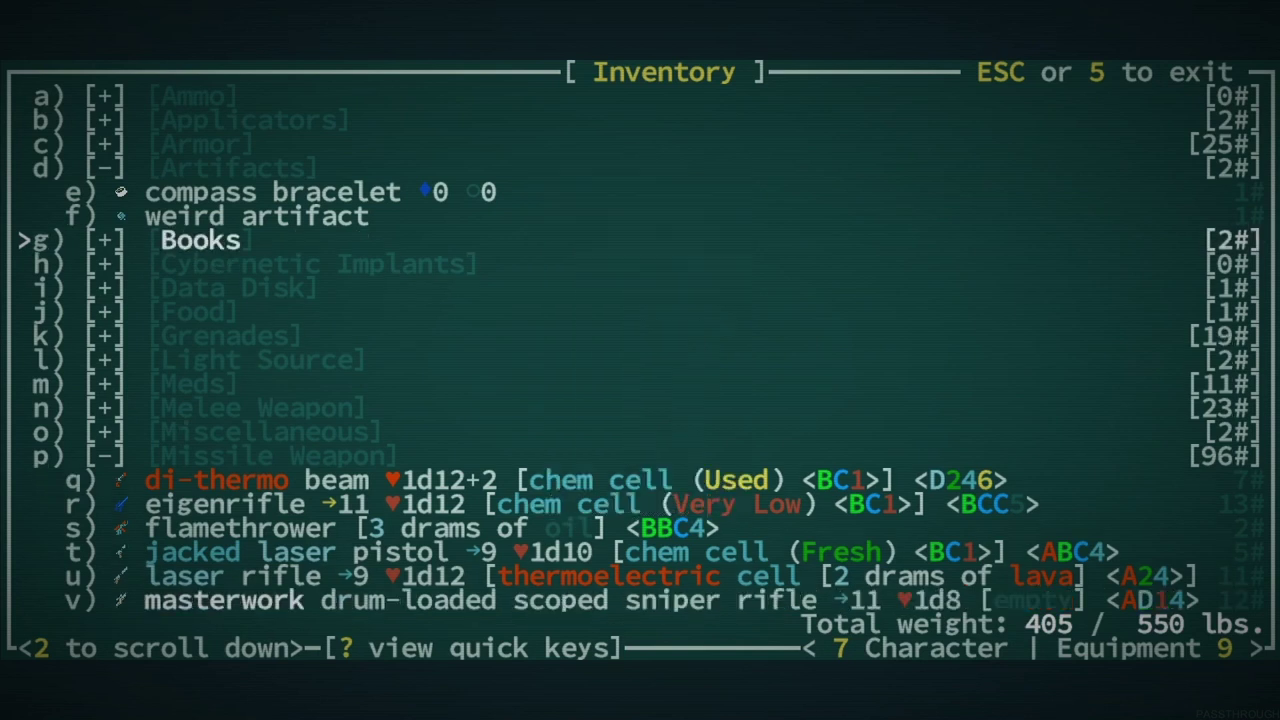
{"action": "key", "text": "space"}
{"action": "key", "text": "space"}
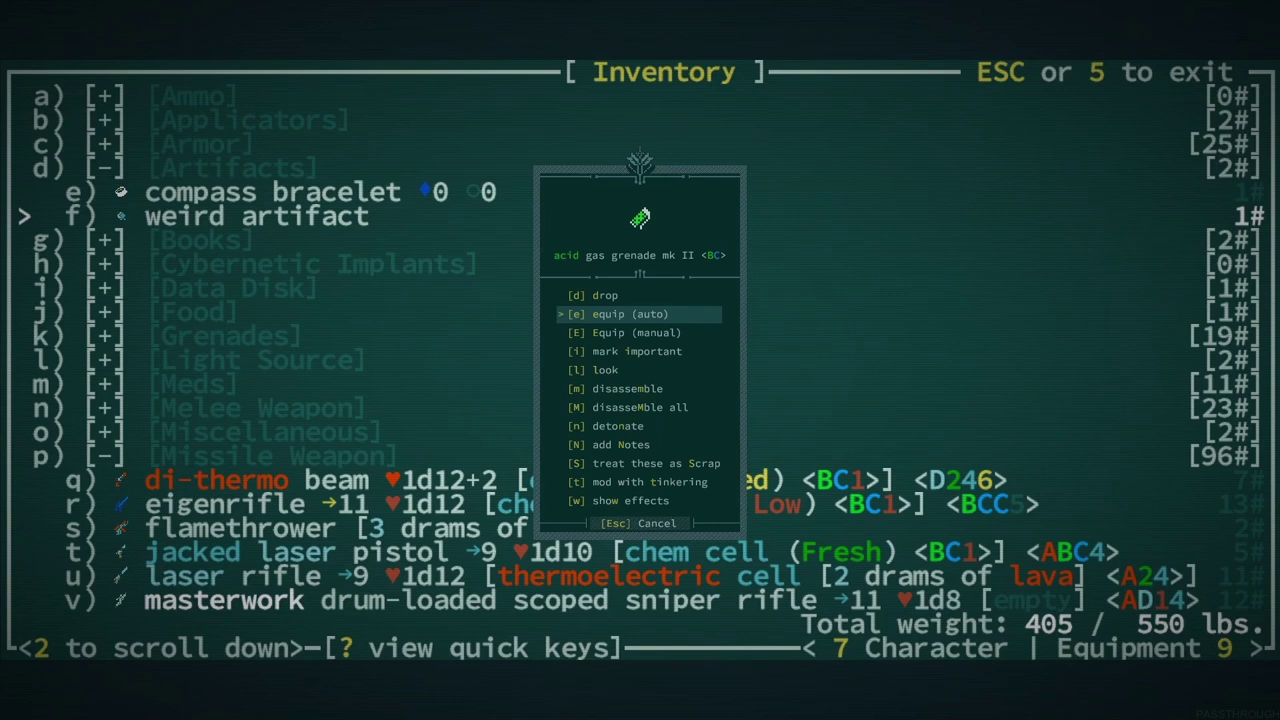
{"action": "key", "text": "space"}
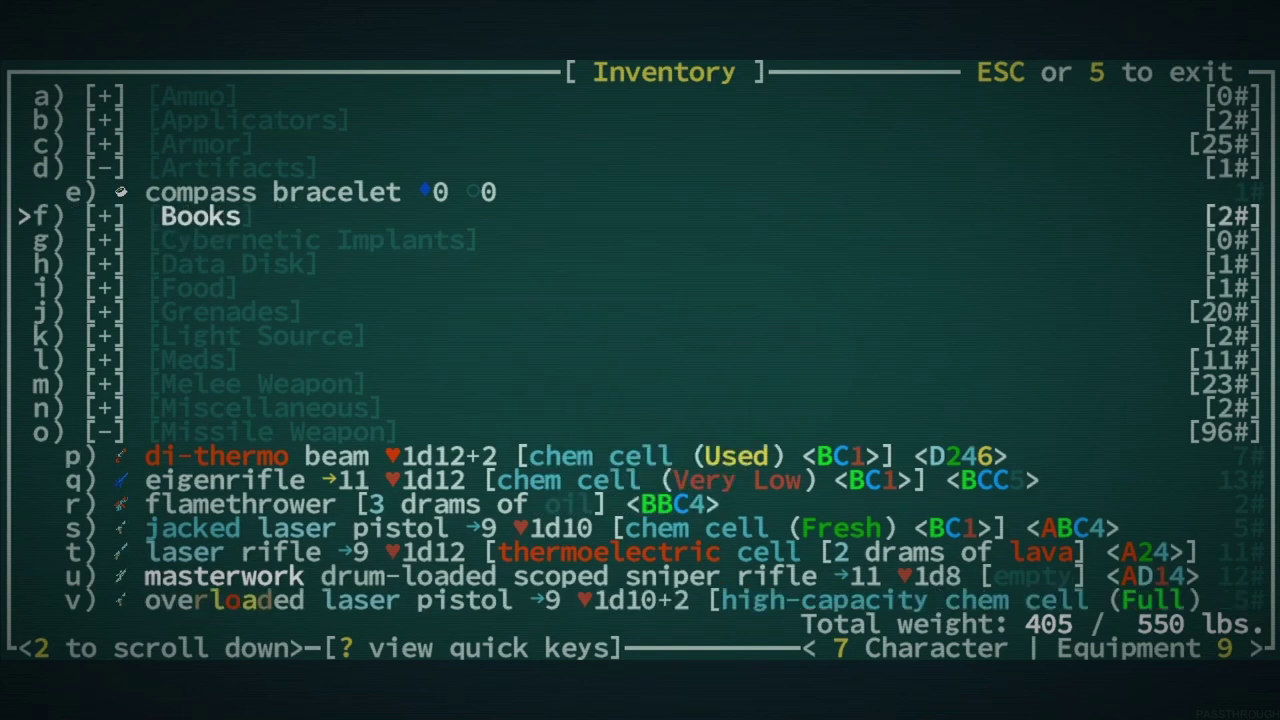
{"action": "key", "text": "Escape"}
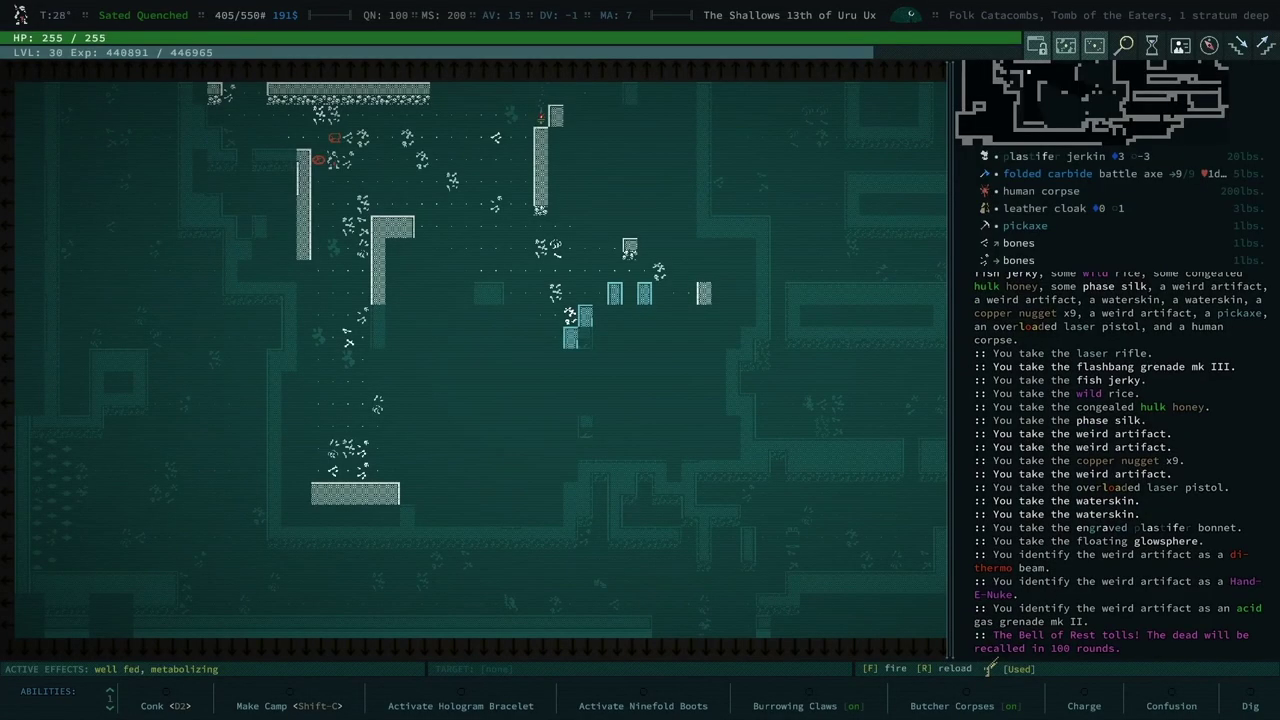
Rifle the catacomb trash to uncover the first lair and note it in the journal.
{"action": "key", "text": "Down"}
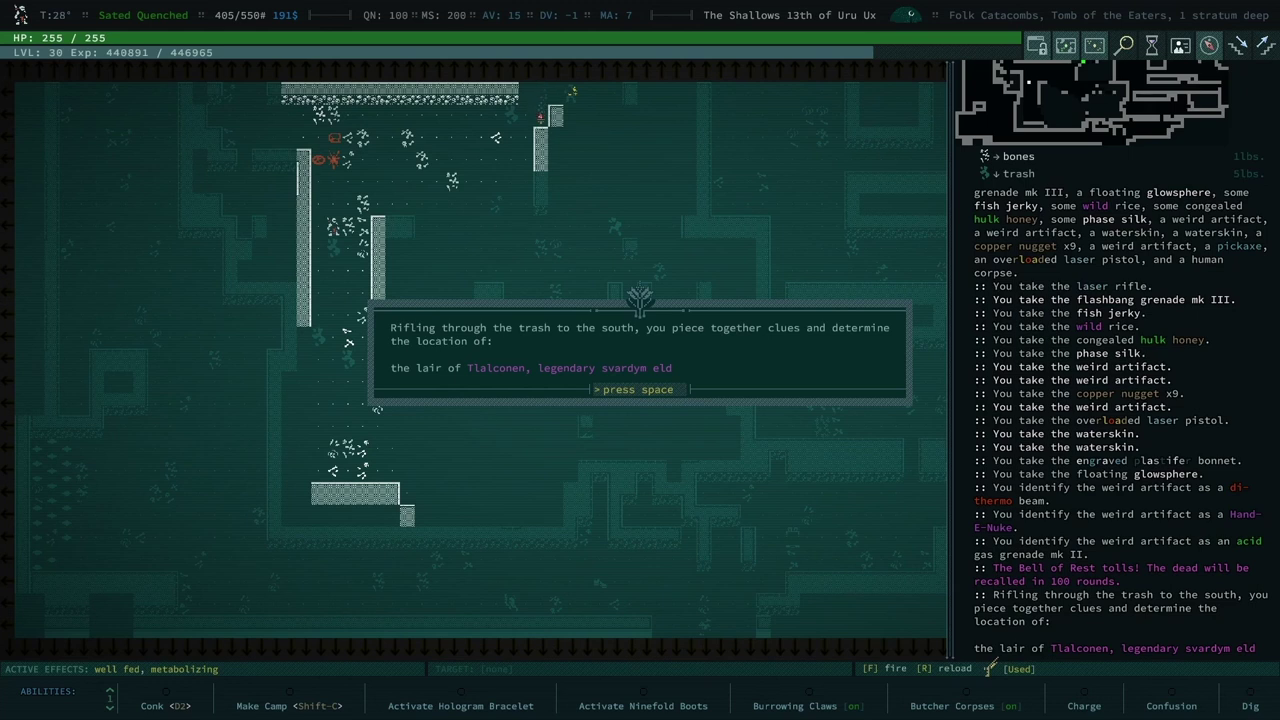
{"action": "key", "text": "space"}
{"action": "key", "text": "space"}
{"action": "key", "text": "KP_2"}
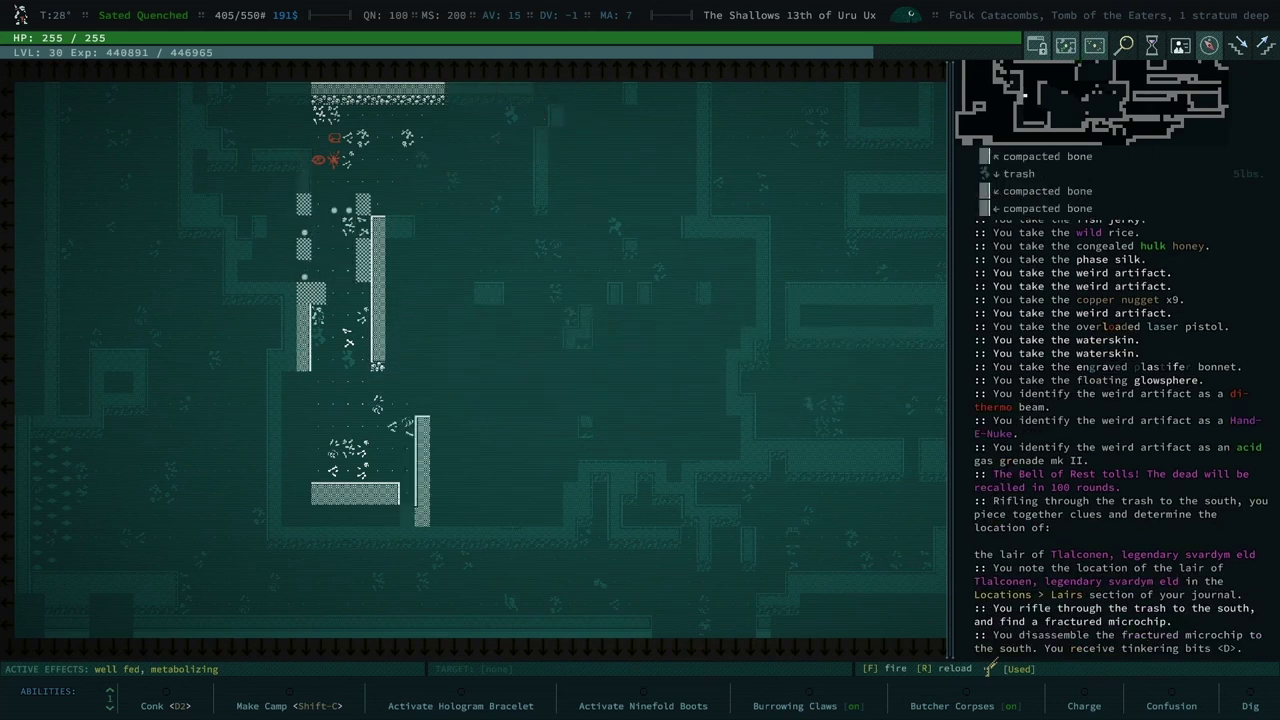
{"action": "key", "text": "KP_2"}
{"action": "key", "text": "KP_2"}
Explore further corridors and note the second lair found in the trash.
{"action": "key", "text": "KP_8"}
{"action": "key", "text": "KP_8"}
{"action": "key", "text": "KP_8"}
{"action": "key", "text": "KP_8"}
{"action": "key", "text": "KP_8"}
{"action": "key", "text": "KP_8"}
{"action": "key", "text": "KP_8"}
{"action": "key", "text": "KP_8"}
{"action": "key", "text": "KP_8"}
{"action": "key", "text": "KP_8"}
{"action": "key", "text": "KP_8"}
{"action": "key", "text": "KP_8"}
{"action": "key", "text": "KP_8"}
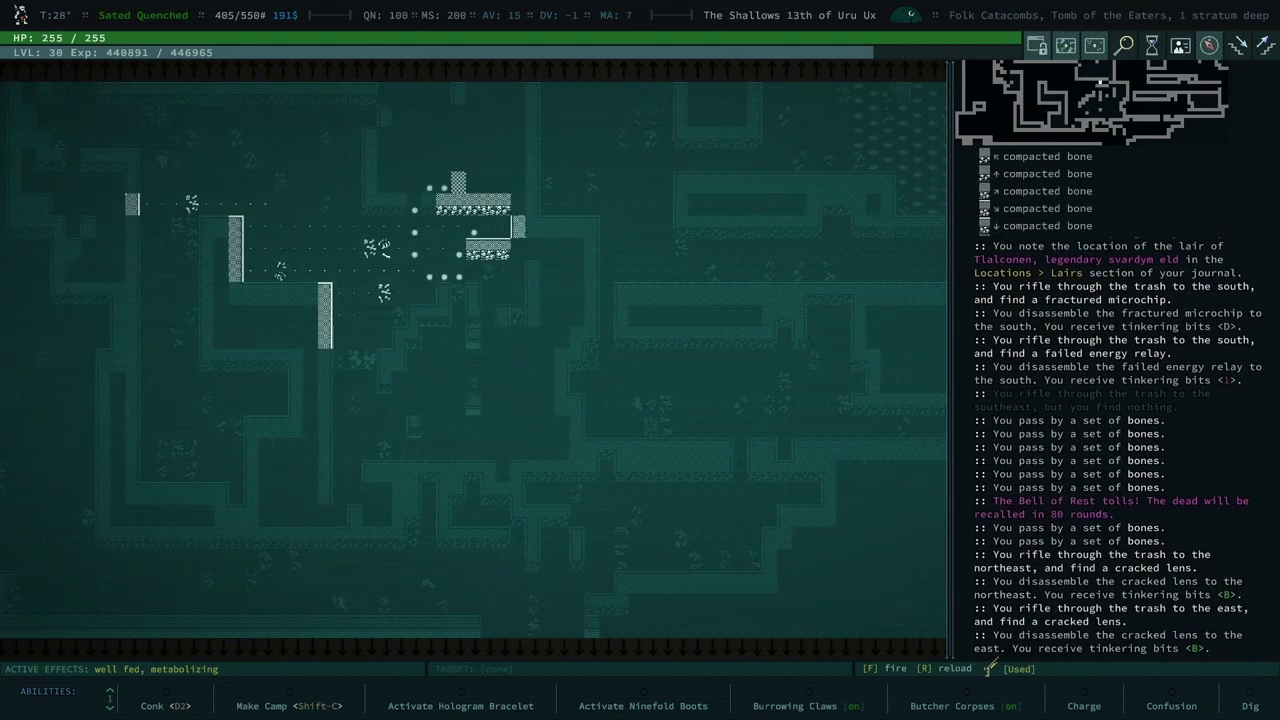
{"action": "key", "text": "KP_8"}
{"action": "key", "text": "KP_8"}
{"action": "key", "text": "KP_8"}
{"action": "key", "text": "KP_8"}
{"action": "key", "text": "KP_8"}
{"action": "key", "text": "KP_8"}
{"action": "key", "text": "KP_8"}
{"action": "key", "text": "KP_8"}
{"action": "key", "text": "KP_4"}
{"action": "key", "text": "KP_4"}
{"action": "key", "text": "KP_4"}
{"action": "key", "text": "KP_4"}
{"action": "key", "text": "KP_2"}
{"action": "key", "text": "KP_2"}
{"action": "key", "text": "KP_2"}
{"action": "key", "text": "KP_2"}
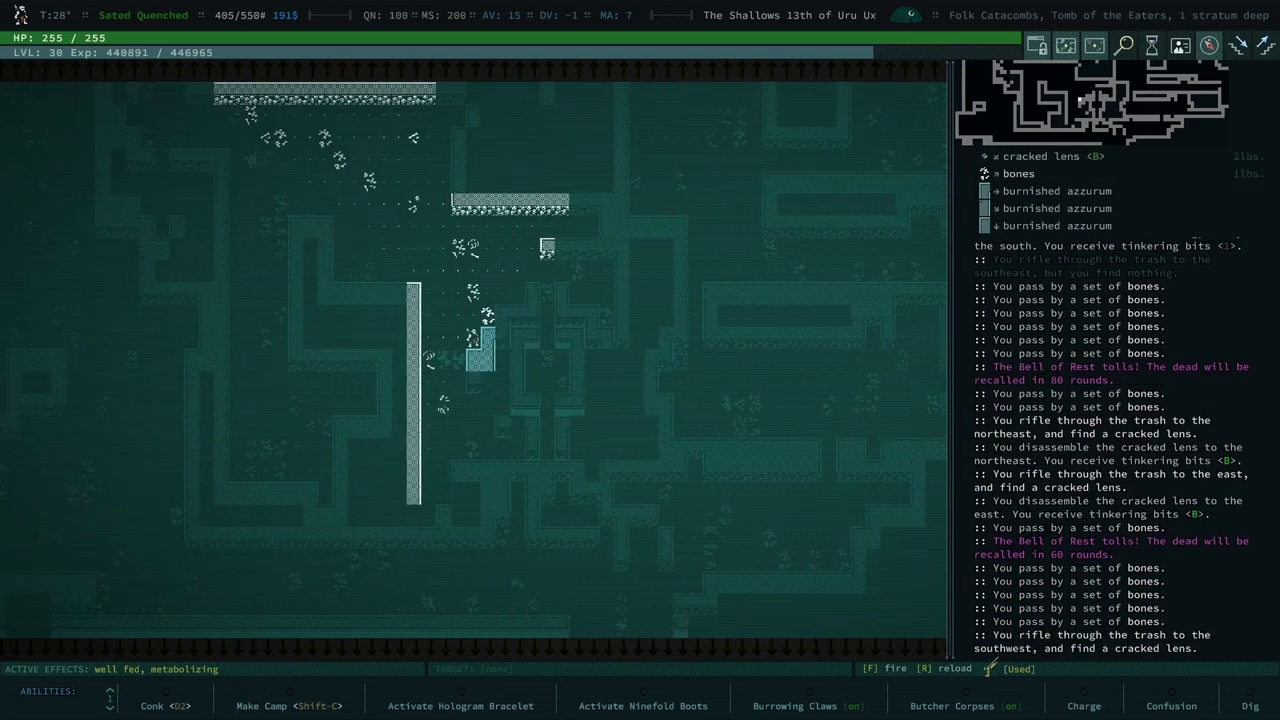
{"action": "key", "text": "KP_2"}
{"action": "key", "text": "KP_2"}
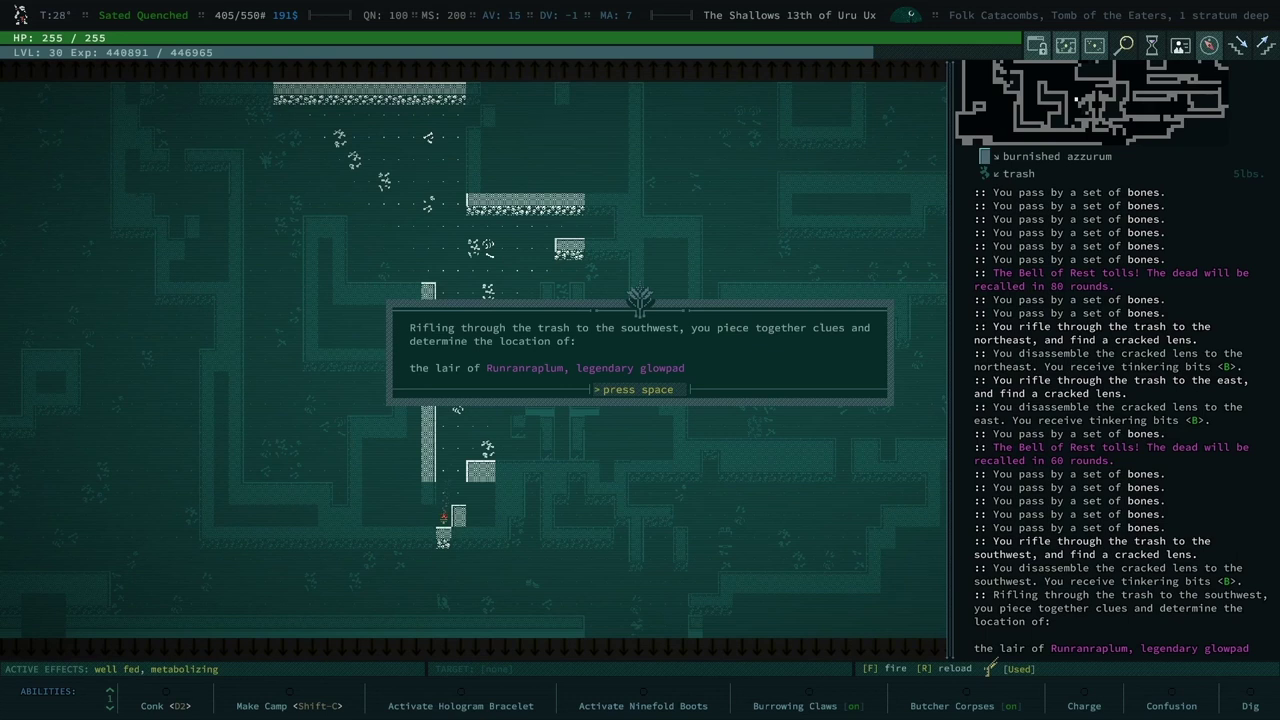
{"action": "key", "text": "space"}
{"action": "key", "text": "space"}
{"action": "key", "text": "KP_2"}
{"action": "key", "text": "KP_2"}
{"action": "key", "text": "KP_2"}
{"action": "key", "text": "KP_2"}
{"action": "key", "text": "KP_2"}
{"action": "key", "text": "KP_2"}
{"action": "key", "text": "KP_2"}
{"action": "key", "text": "KP_2"}
{"action": "key", "text": "KP_2"}
{"action": "key", "text": "KP_2"}
{"action": "key", "text": "KP_2"}
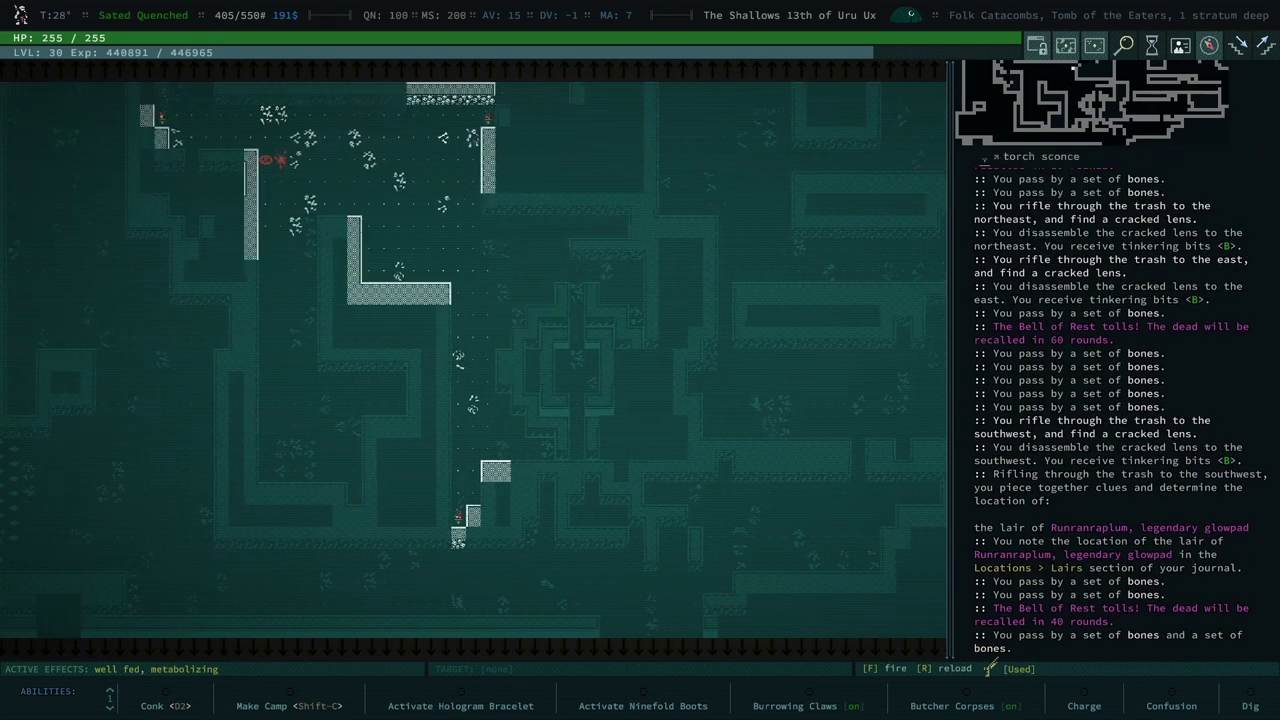
{"action": "key", "text": "KP_2"}
{"action": "key", "text": "KP_2"}
{"action": "key", "text": "KP_2"}
{"action": "key", "text": "KP_2"}
{"action": "key", "text": "KP_2"}
{"action": "key", "text": "KP_2"}
Break through compacted bone, fight the engulfing cupola and bone worm, then head north.
{"action": "key", "text": "KP_4"}
{"action": "key", "text": "KP_4"}
{"action": "key", "text": "KP_4"}
{"action": "key", "text": "KP_4"}
{"action": "key", "text": "KP_4"}
{"action": "key", "text": "KP_4"}
{"action": "key", "text": "KP_4"}
{"action": "key", "text": "KP_4"}
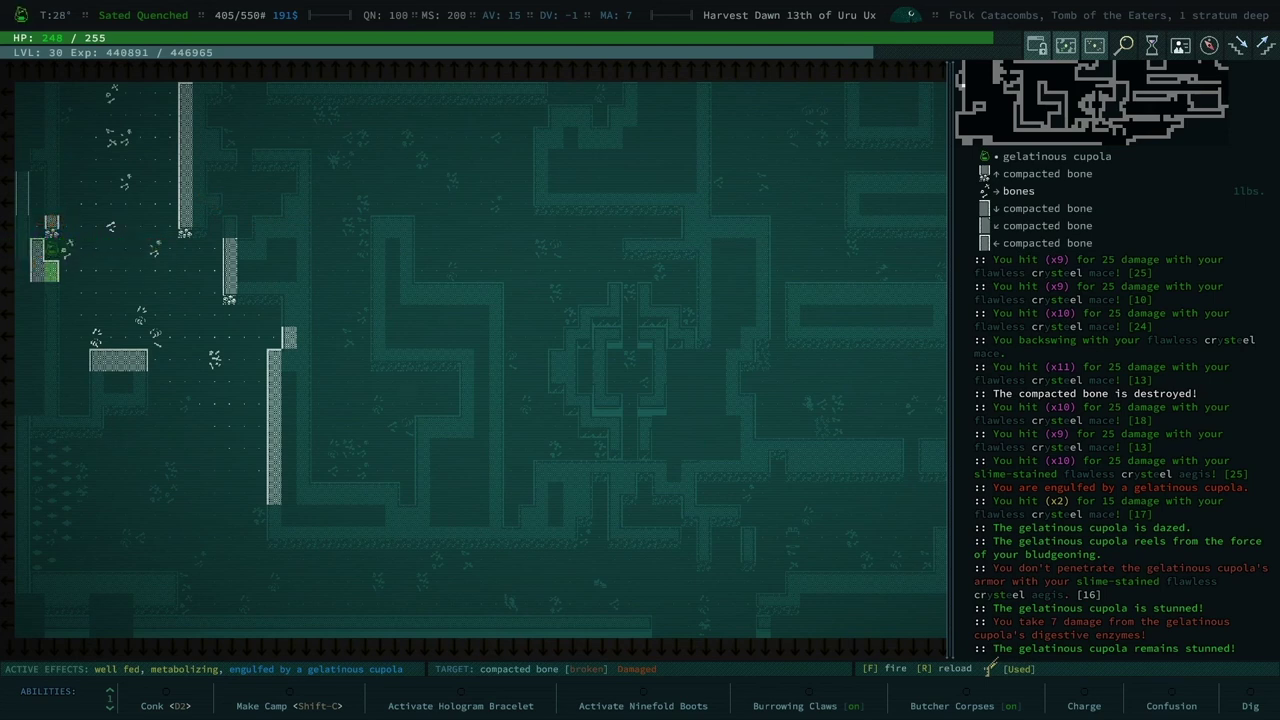
{"action": "key", "text": "KP_4"}
{"action": "key", "text": "KP_4"}
{"action": "key", "text": "KP_4"}
{"action": "key", "text": "KP_4"}
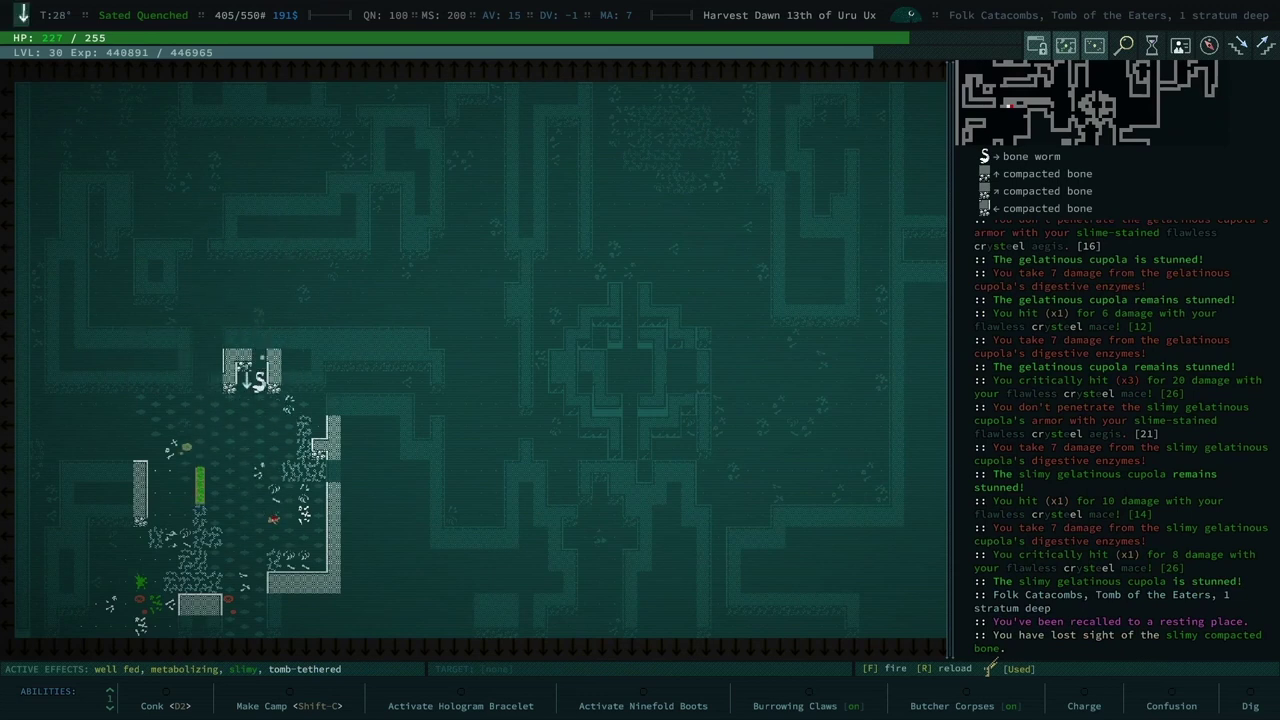
{"action": "key", "text": "KP_8"}
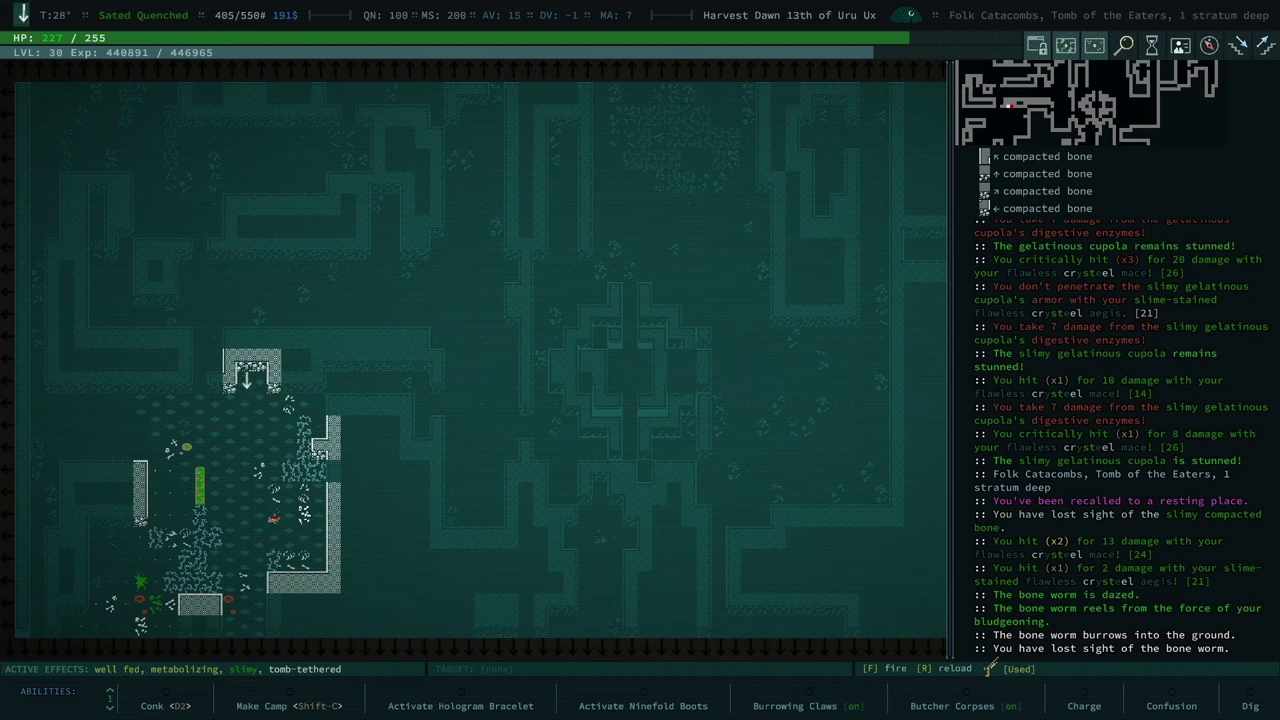
{"action": "key", "text": "KP_8"}
{"action": "key", "text": "KP_8"}
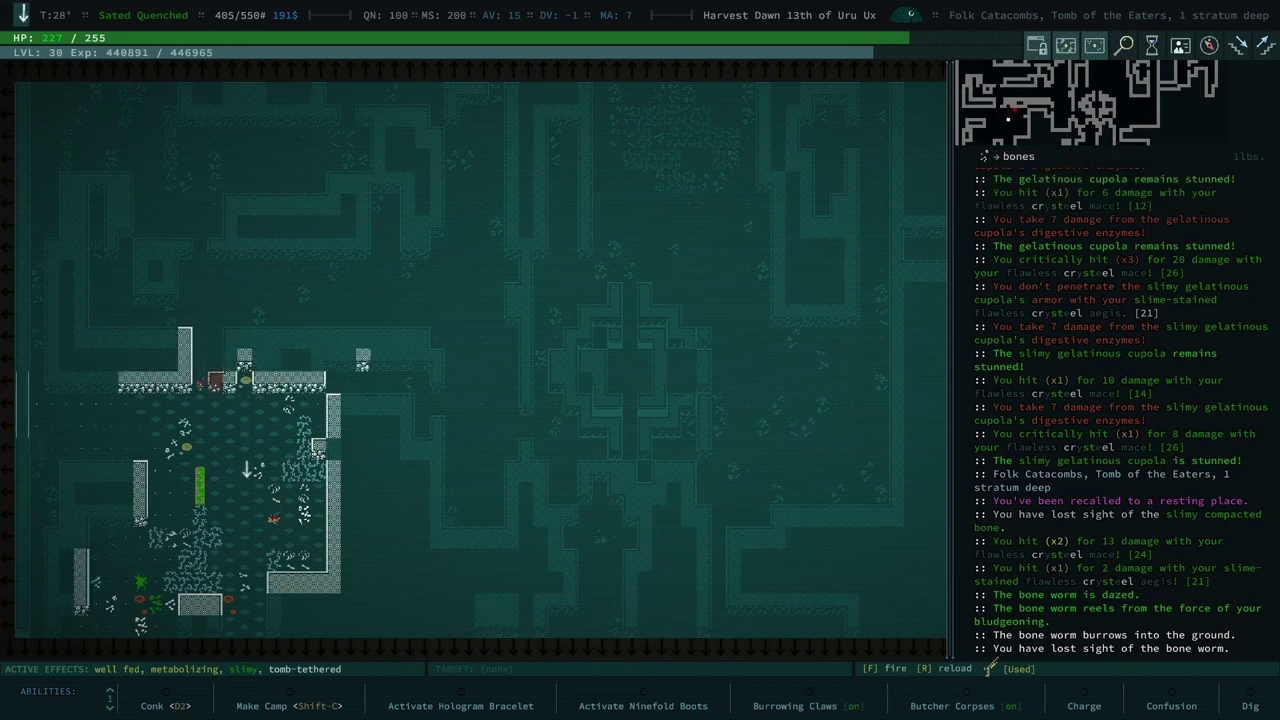
{"action": "key", "text": "KP_8"}
{"action": "key", "text": "KP_8"}
{"action": "key", "text": "KP_8"}
{"action": "key", "text": "KP_8"}
{"action": "key", "text": "KP_8"}
{"action": "key", "text": "KP_8"}
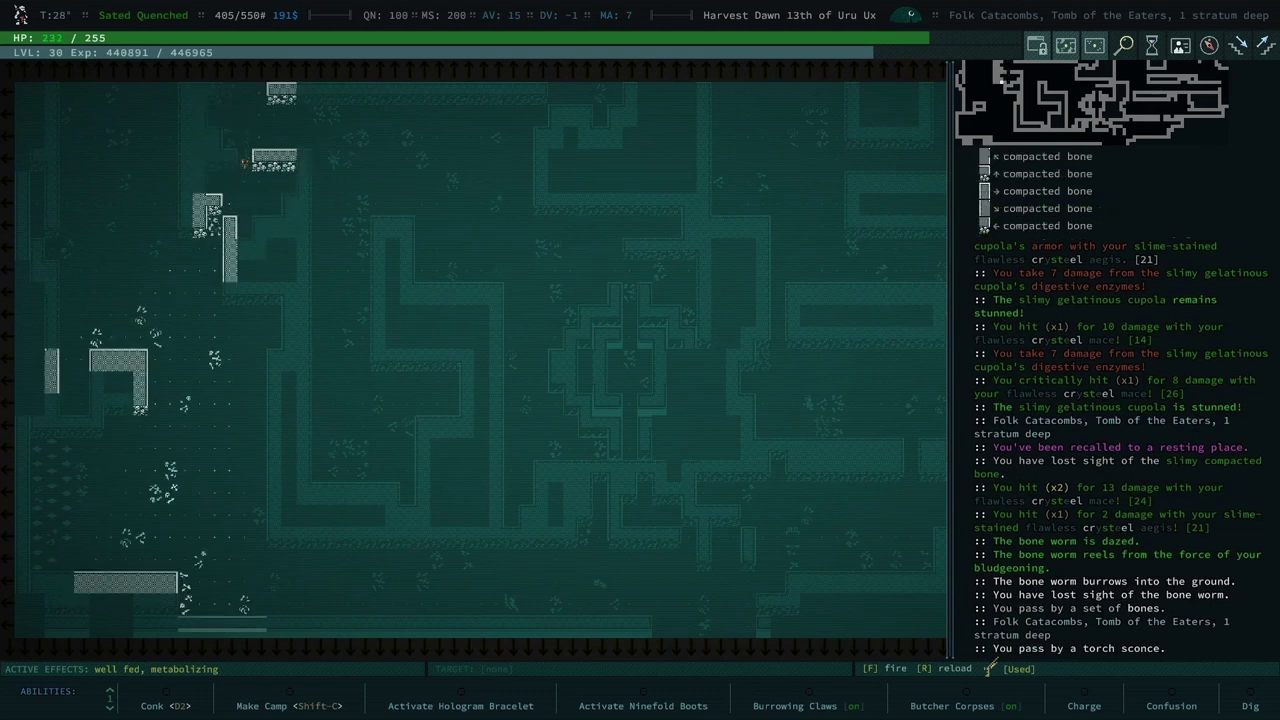
{"action": "key", "text": "KP_8"}
{"action": "key", "text": "KP_1"}
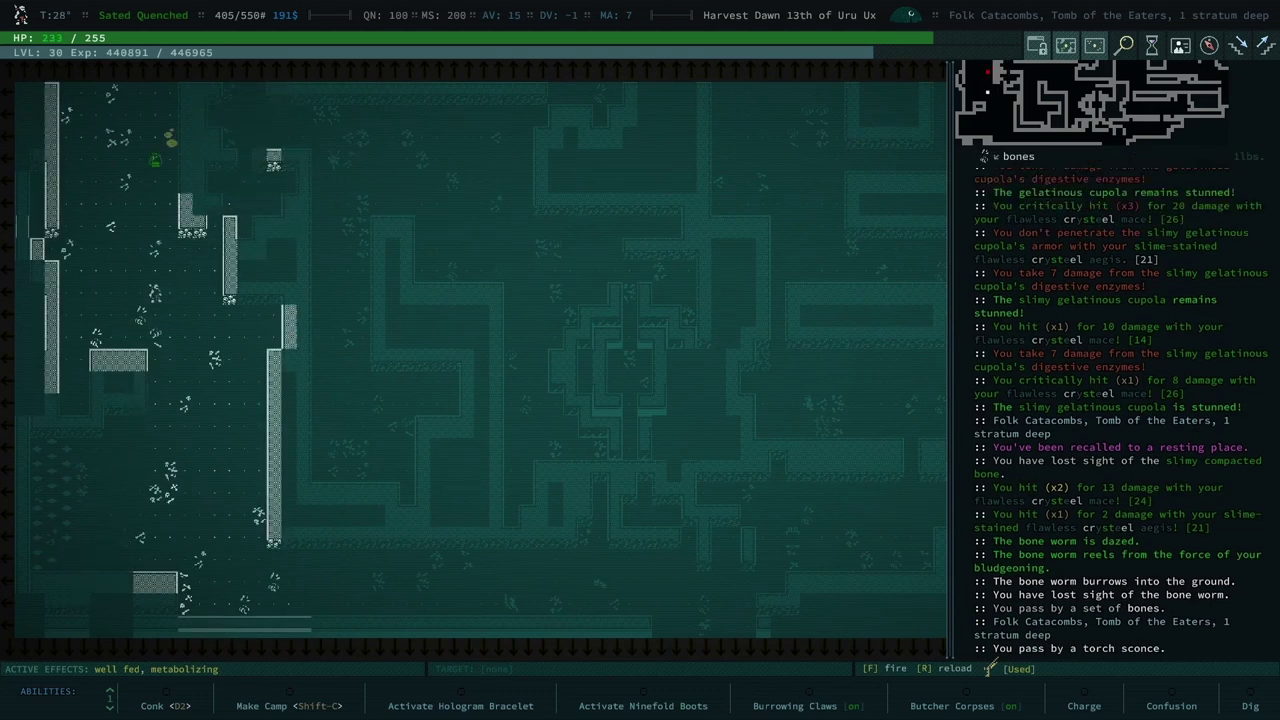
Shoot and inspect the gelatinous cupola until the long photon kills it for 350 XP.
{"action": "key", "text": "f"}
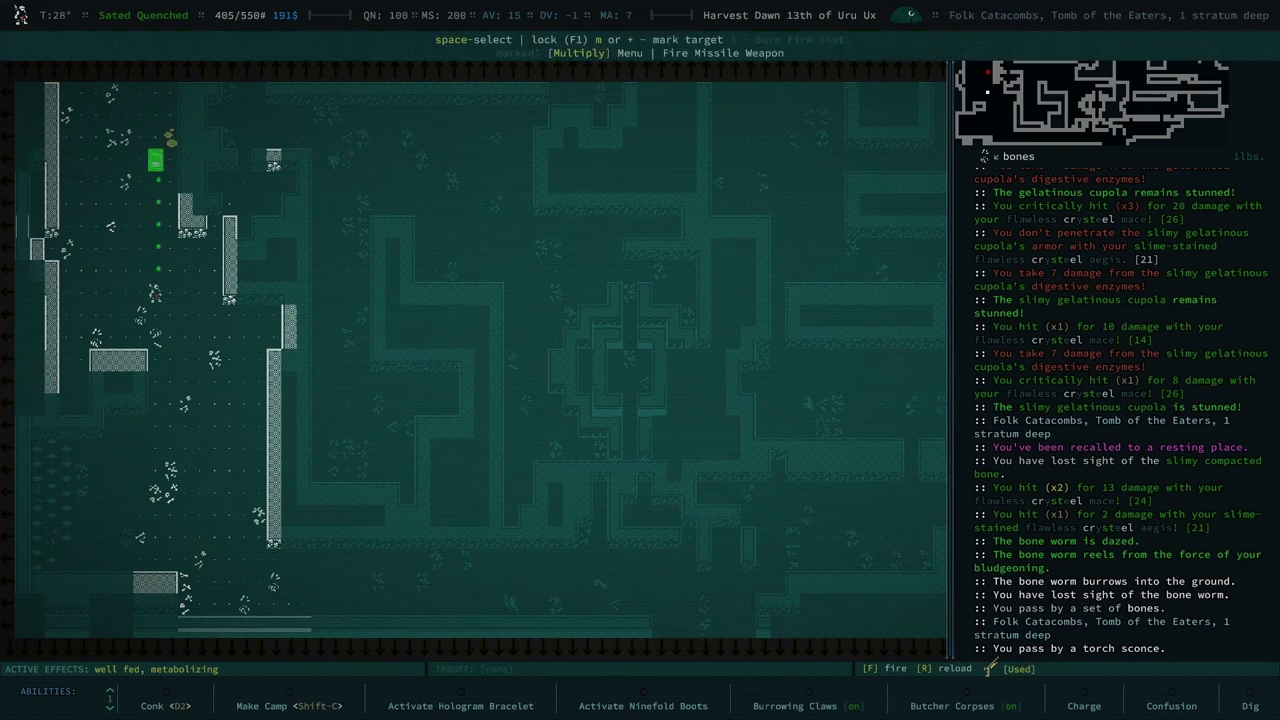
{"action": "key", "text": "f"}
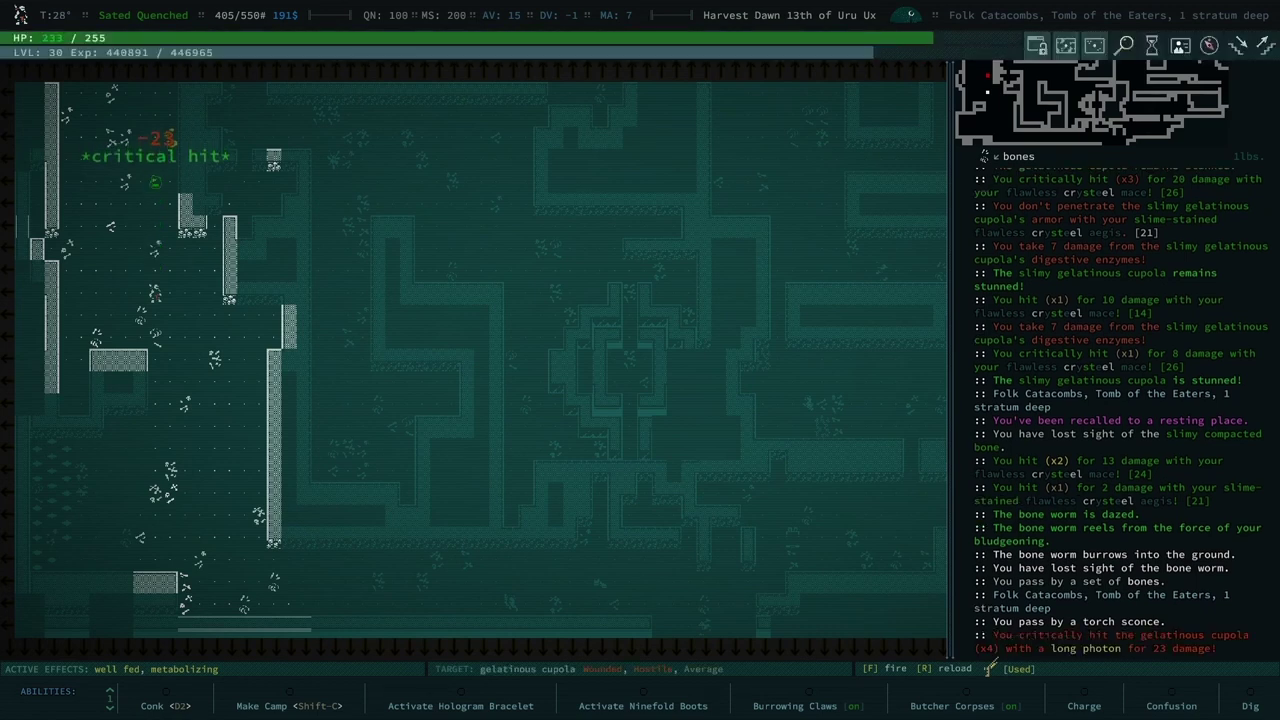
{"action": "key", "text": "l"}
{"action": "key", "text": "Up"}
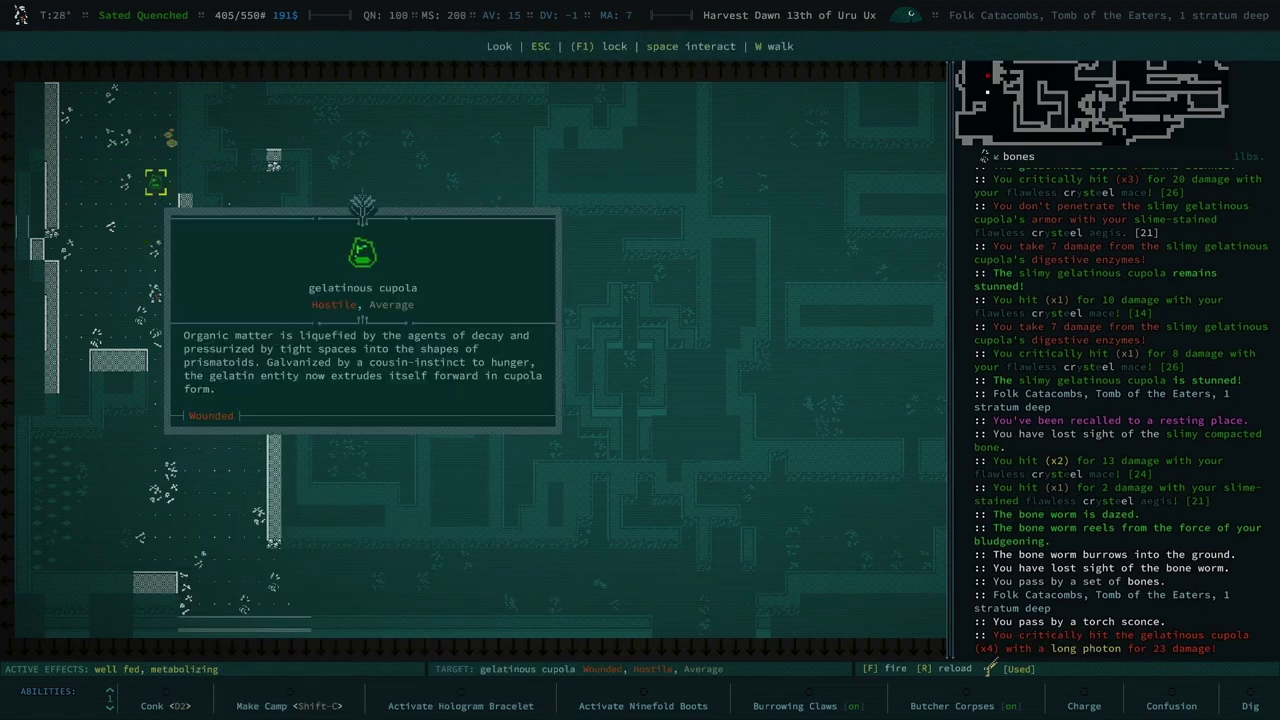
{"action": "key", "text": "Escape"}
{"action": "key", "text": "f"}
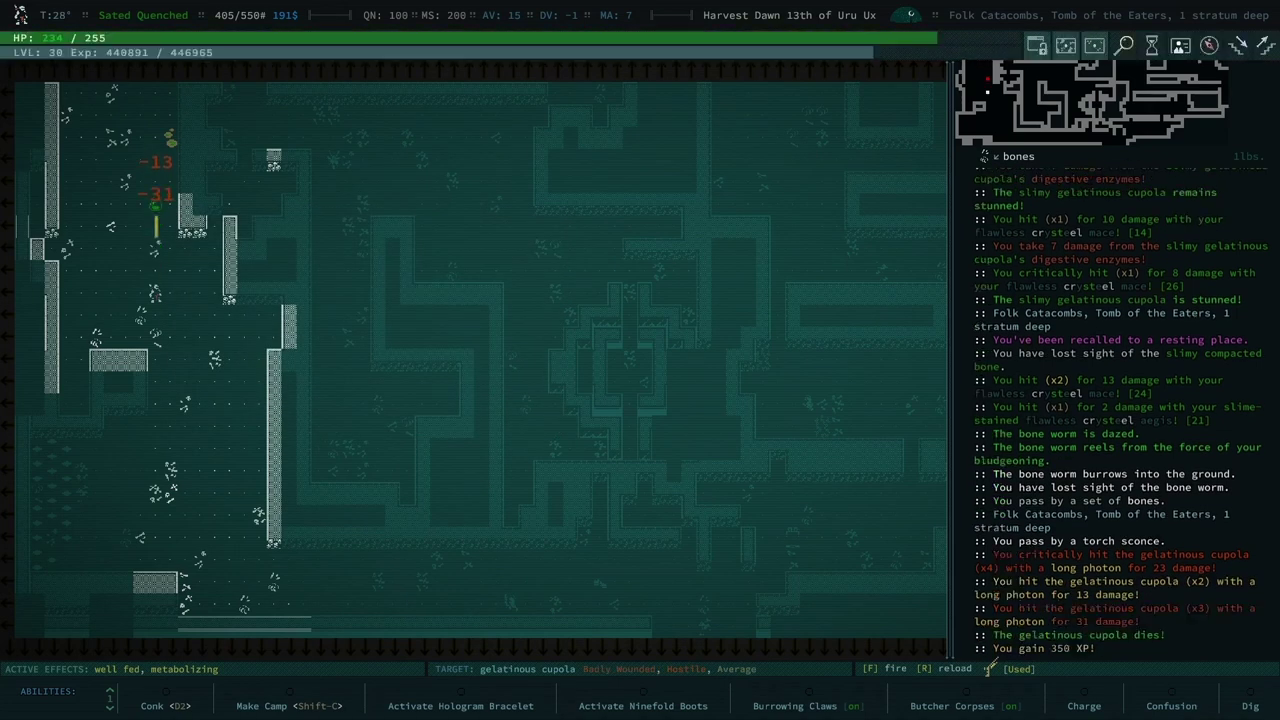
{"action": "key", "text": "Left"}
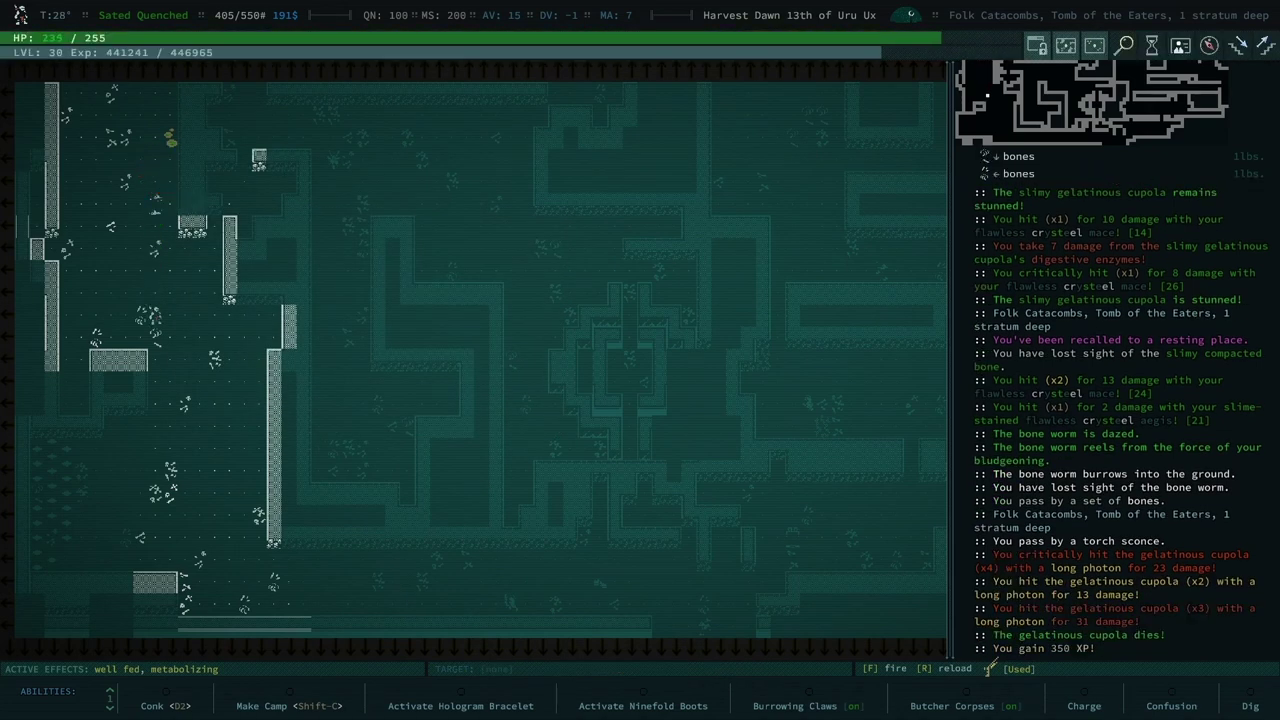
{"action": "key", "text": "Left"}
{"action": "key", "text": "Left"}
{"action": "key", "text": "Left"}
{"action": "key", "text": "Left"}
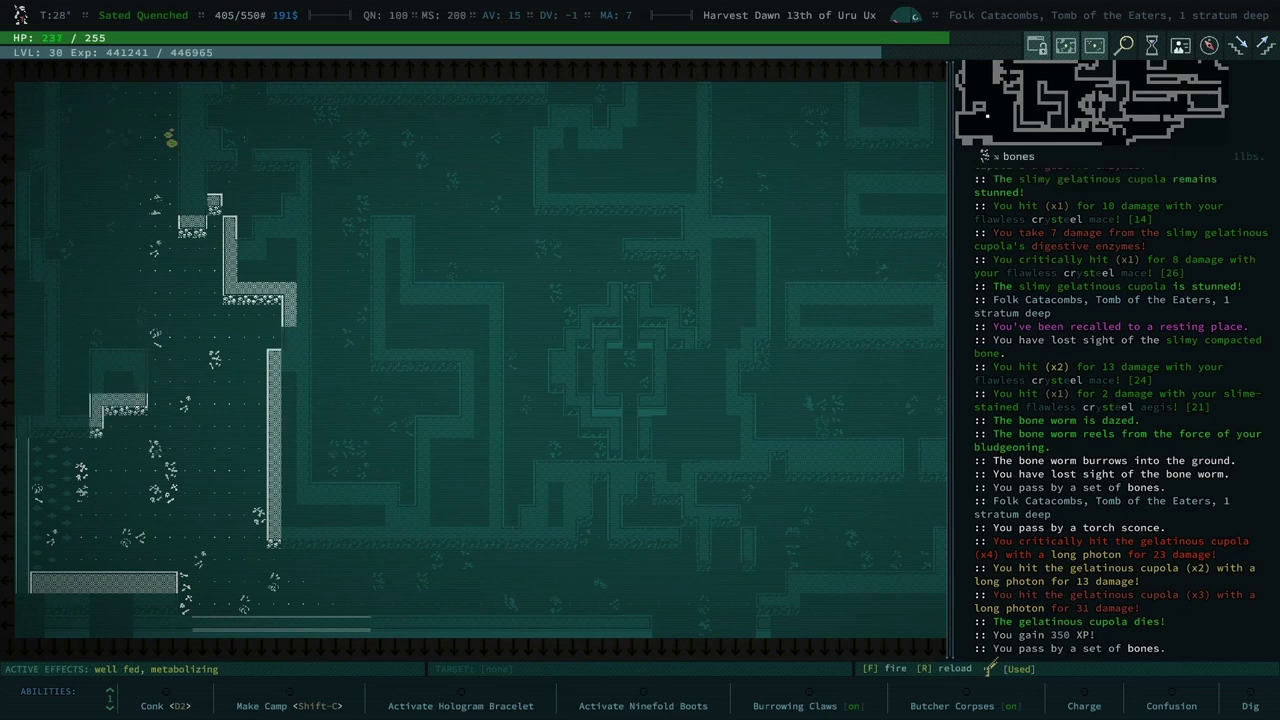
{"action": "key", "text": "Left"}
{"action": "key", "text": "Left"}
{"action": "key", "text": "Left"}
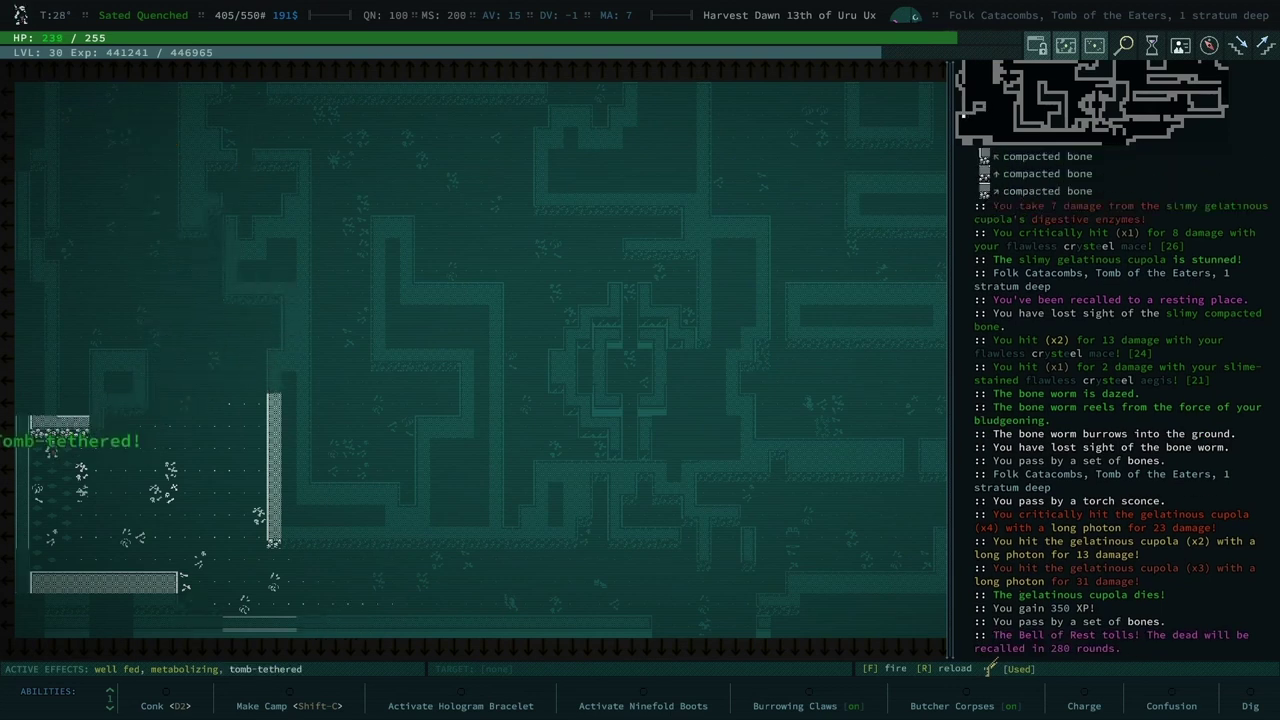
Melee the engulfing gelatinous cupola to death and move past the salty slime.
{"action": "key", "text": "Up"}
{"action": "key", "text": "Up"}
{"action": "key", "text": "Up"}
{"action": "key", "text": "Up"}
{"action": "key", "text": "Up"}
{"action": "key", "text": "Up"}
{"action": "key", "text": "Up"}
{"action": "key", "text": "Up"}
{"action": "key", "text": "Up"}
{"action": "key", "text": "Up"}
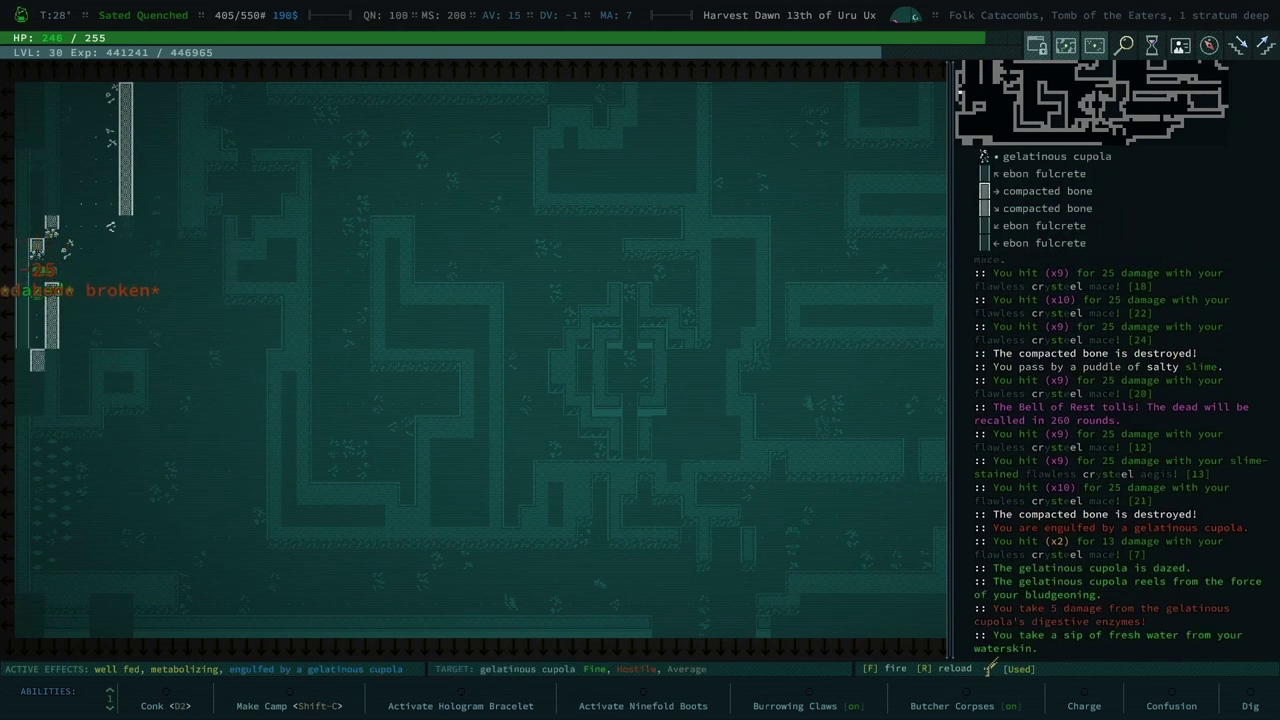
{"action": "key", "text": "Up"}
{"action": "key", "text": "Up"}
{"action": "key", "text": "Up"}
{"action": "key", "text": "Up"}
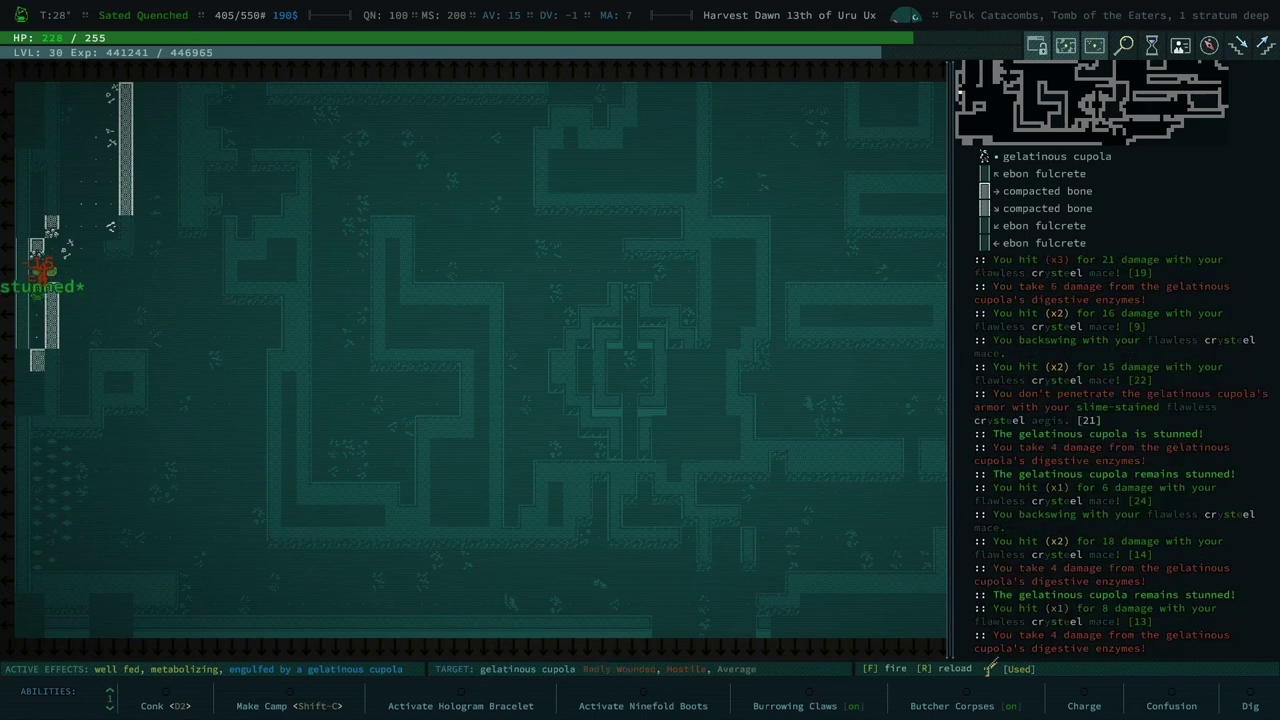
{"action": "key", "text": "Up"}
{"action": "key", "text": "Up"}
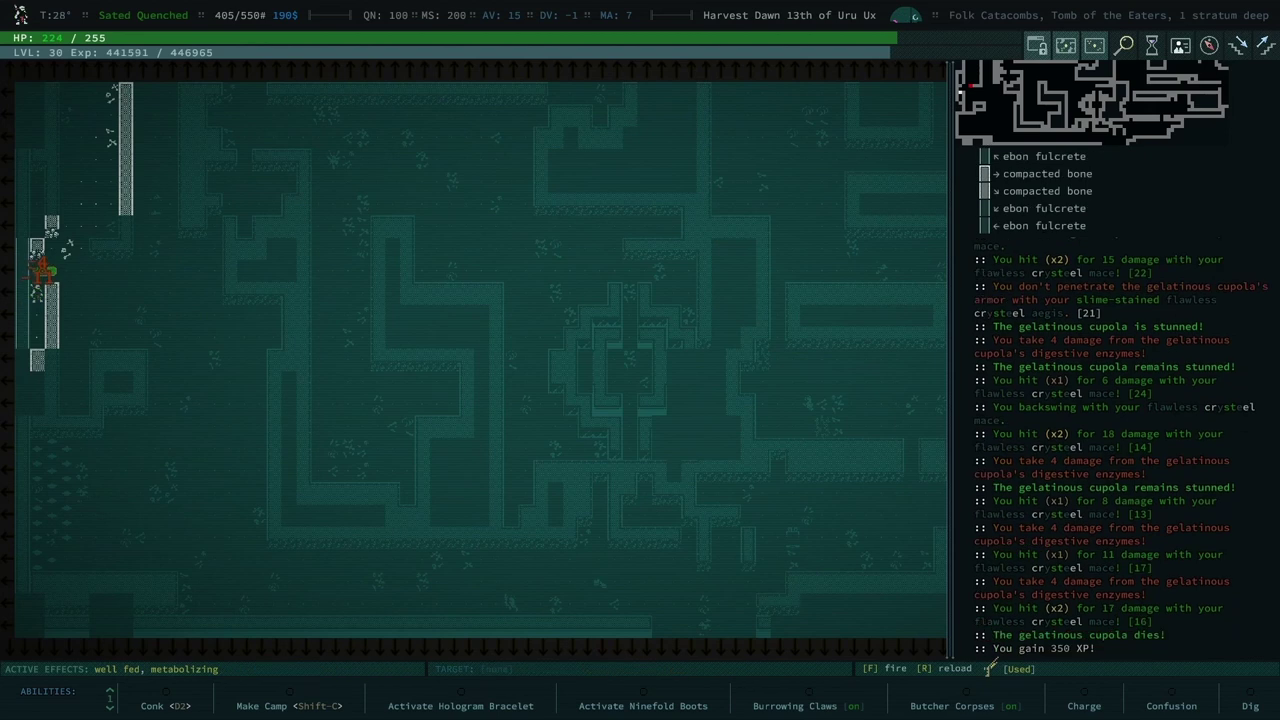
{"action": "key", "text": "Down"}
{"action": "key", "text": "Up"}
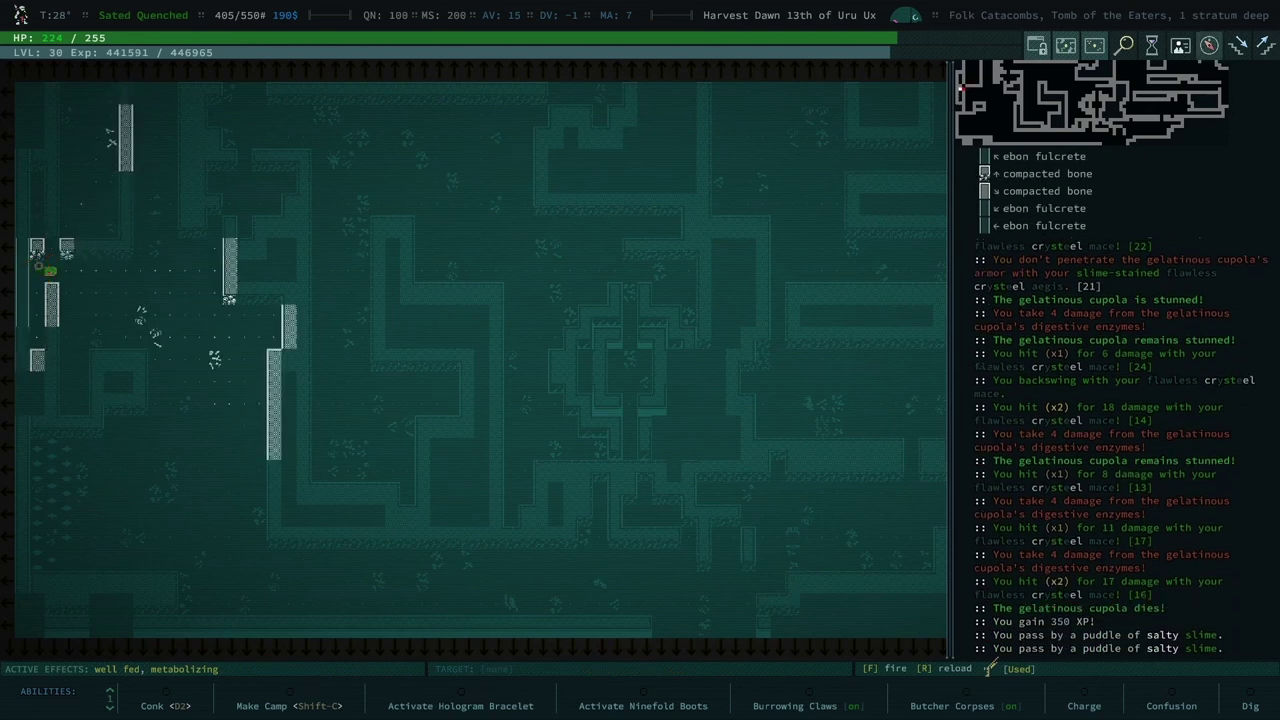
{"action": "key", "text": "Up"}
{"action": "key", "text": "Up"}
Travel east, smashing through the compacted bone walls in the way.
{"action": "key", "text": "Right"}
{"action": "key", "text": "Right"}
{"action": "key", "text": "Right"}
{"action": "key", "text": "Right"}
{"action": "key", "text": "Right"}
{"action": "key", "text": "Right"}
{"action": "key", "text": "Right"}
{"action": "key", "text": "Right"}
{"action": "key", "text": "Right"}
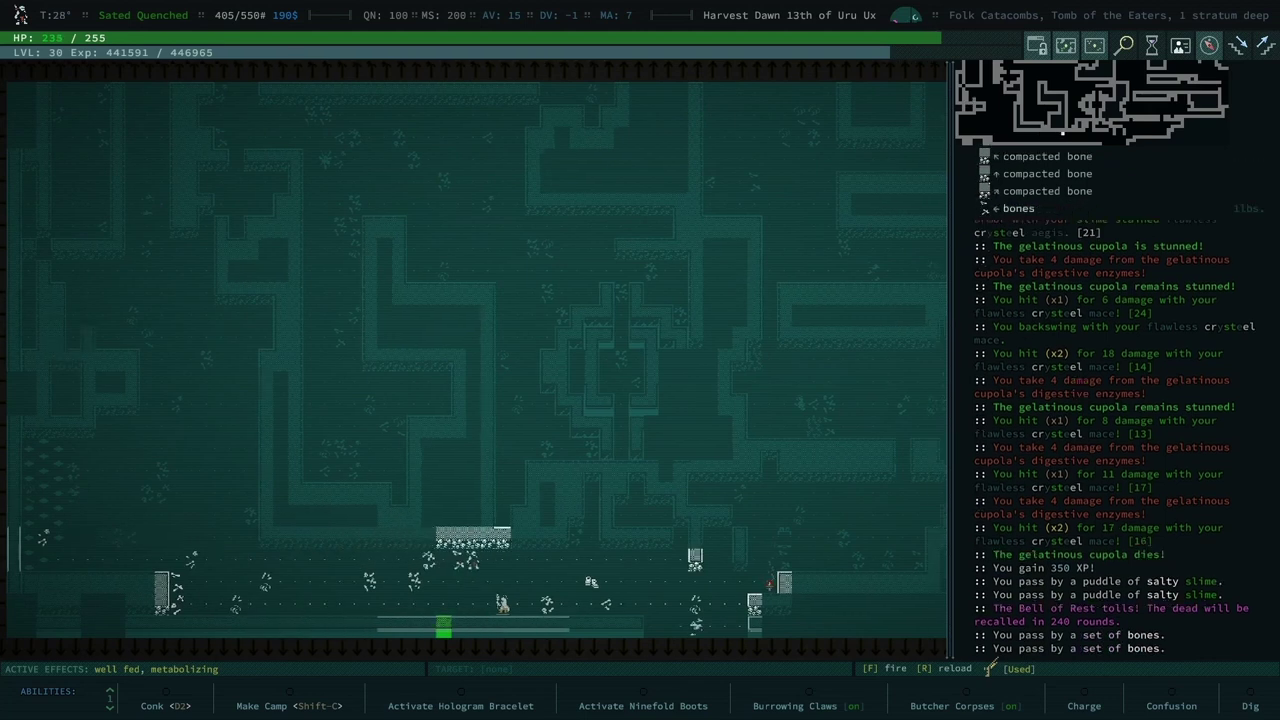
{"action": "key", "text": "Right"}
{"action": "key", "text": "Right"}
{"action": "key", "text": "Right"}
{"action": "key", "text": "Right"}
{"action": "key", "text": "Right"}
{"action": "key", "text": "Right"}
{"action": "key", "text": "Up"}
{"action": "key", "text": "Up"}
{"action": "key", "text": "Up"}
{"action": "key", "text": "Up"}
{"action": "key", "text": "Up"}
{"action": "key", "text": "Right"}
{"action": "key", "text": "Right"}
{"action": "key", "text": "Right"}
{"action": "key", "text": "Right"}
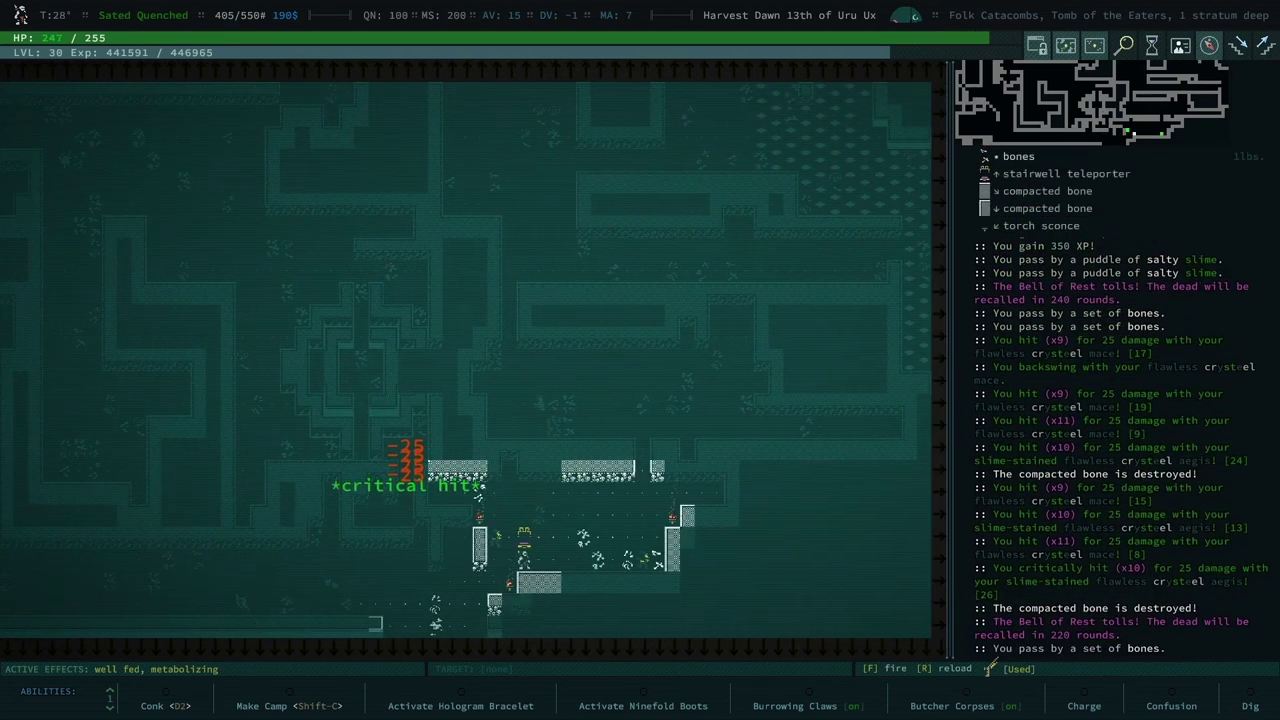
{"action": "key", "text": "Right"}
{"action": "key", "text": "Right"}
{"action": "key", "text": "Down"}
{"action": "key", "text": "Down"}
{"action": "key", "text": "Down"}
{"action": "key", "text": "Down"}
{"action": "key", "text": "Right"}
{"action": "key", "text": "Right"}
{"action": "key", "text": "Down"}
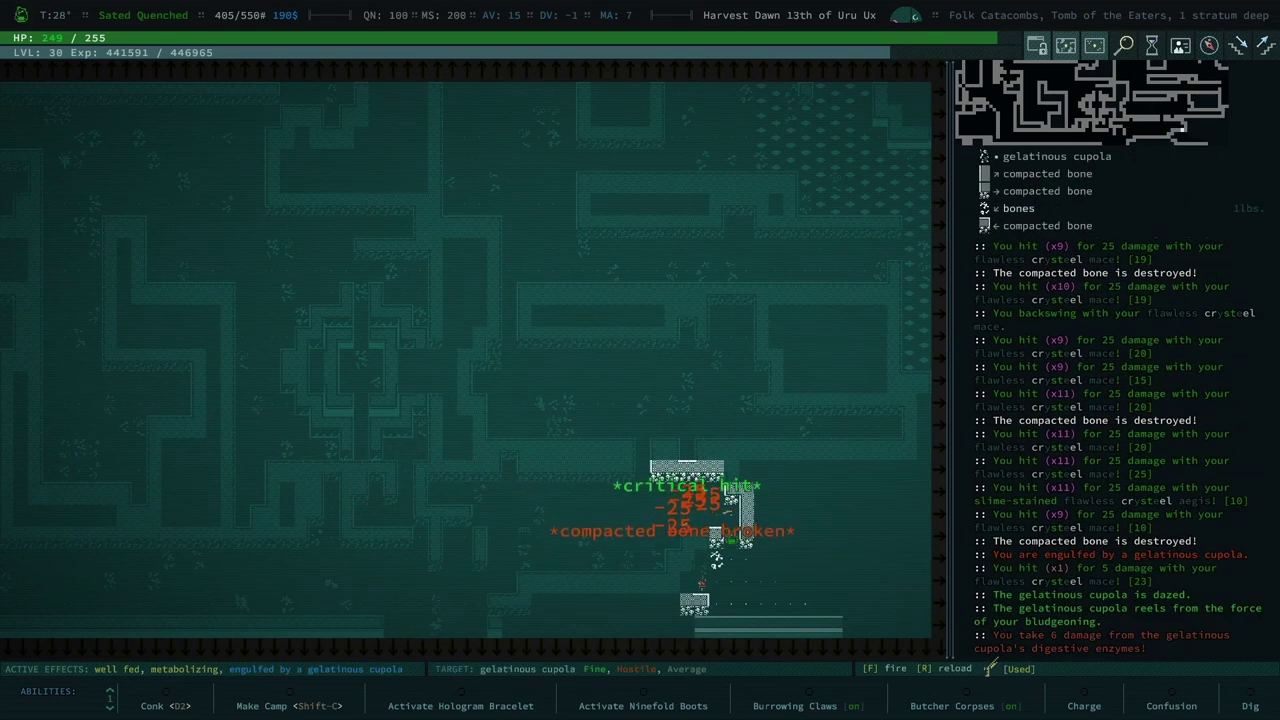
{"action": "key", "text": "Right"}
{"action": "key", "text": "Right"}
{"action": "key", "text": "Right"}
{"action": "key", "text": "Right"}
{"action": "key", "text": "Right"}
{"action": "key", "text": "Right"}
Fight off the engulfing cupola and examine it and the character with Look.
{"action": "key", "text": "Right"}
{"action": "key", "text": "Right"}
{"action": "key", "text": "Right"}
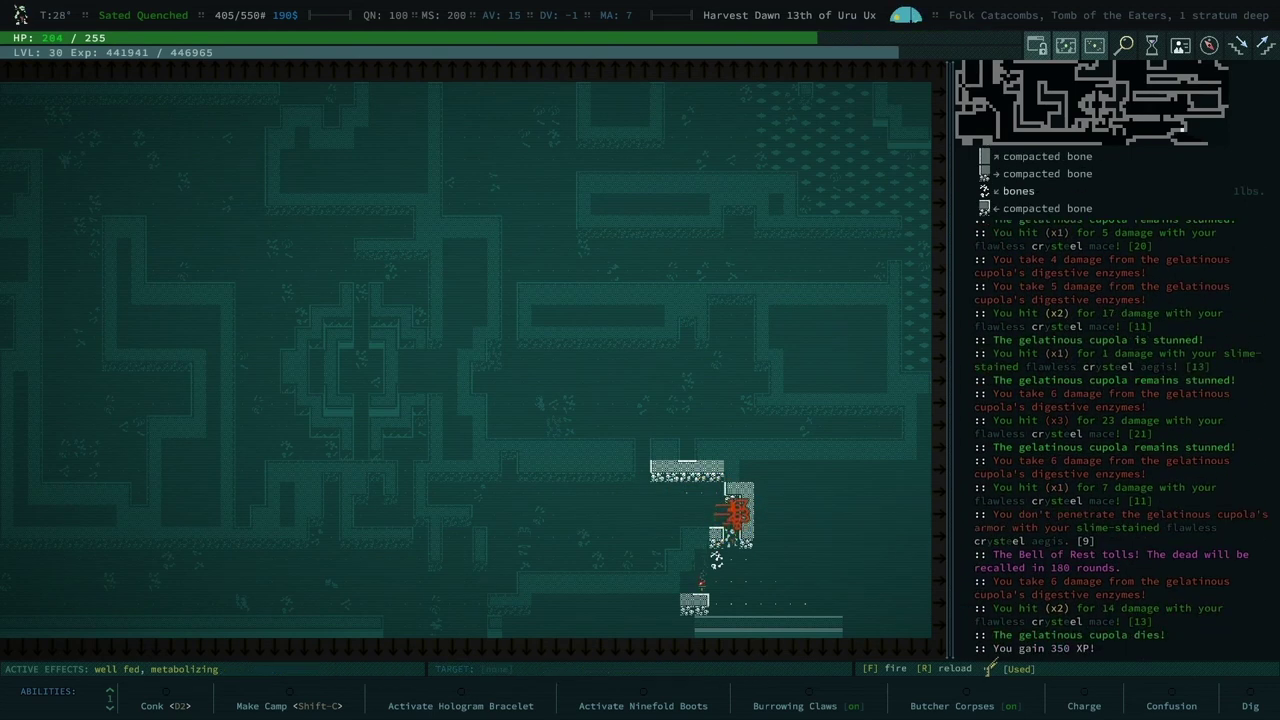
{"action": "key", "text": "Right"}
{"action": "key", "text": "l"}
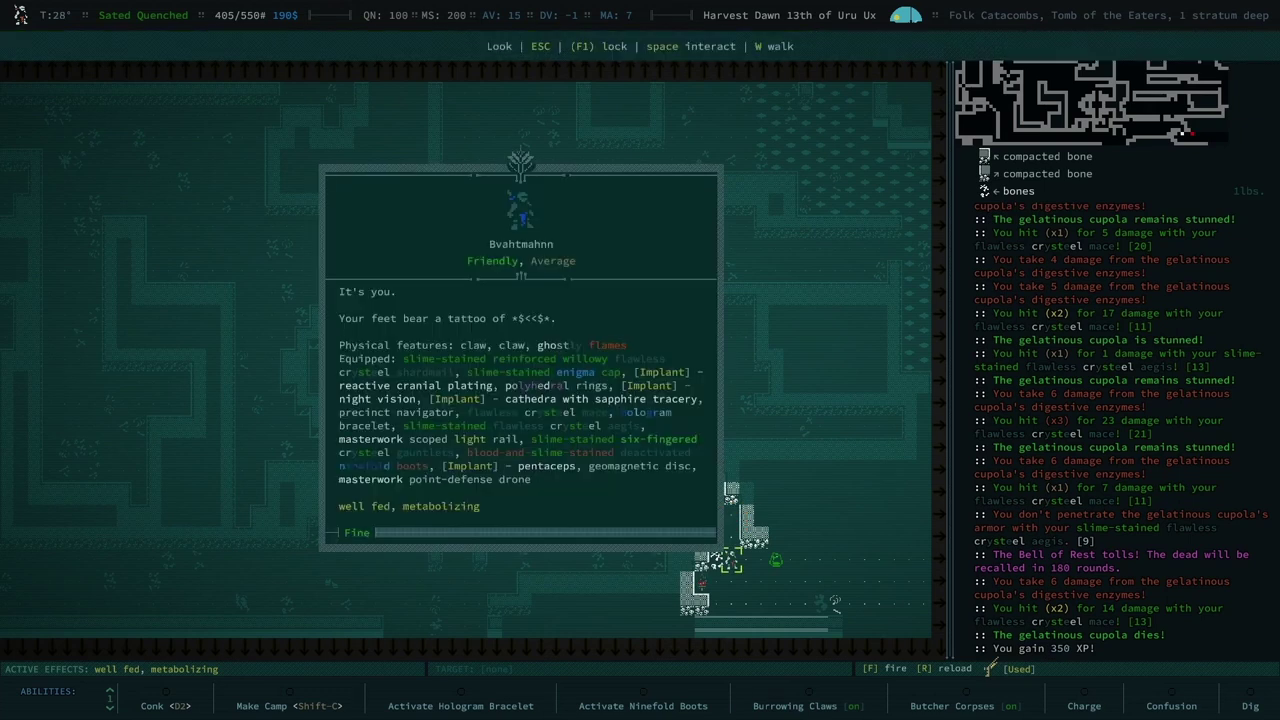
{"action": "key", "text": "Escape"}
{"action": "key", "text": "l"}
{"action": "key", "text": "Escape"}
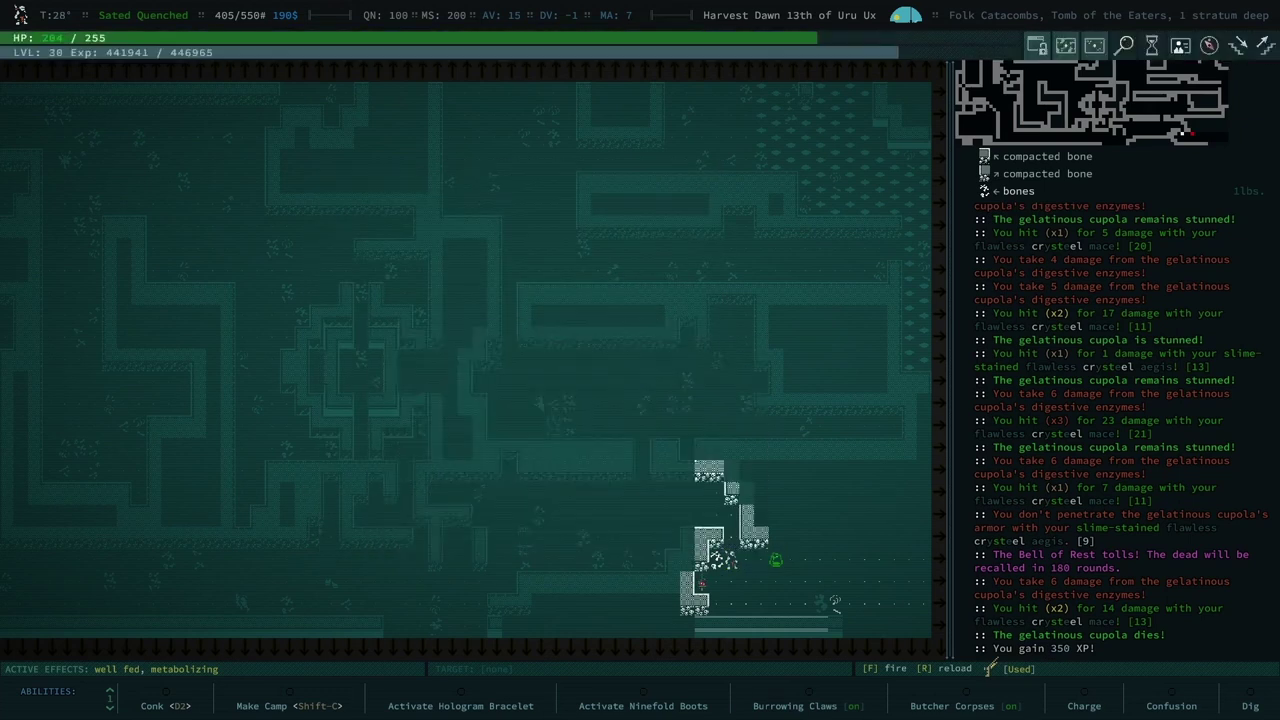
Shoot the gelatinous cupola repeatedly with the long photon, finishing it in close combat.
{"action": "key", "text": "f"}
{"action": "key", "text": "space"}
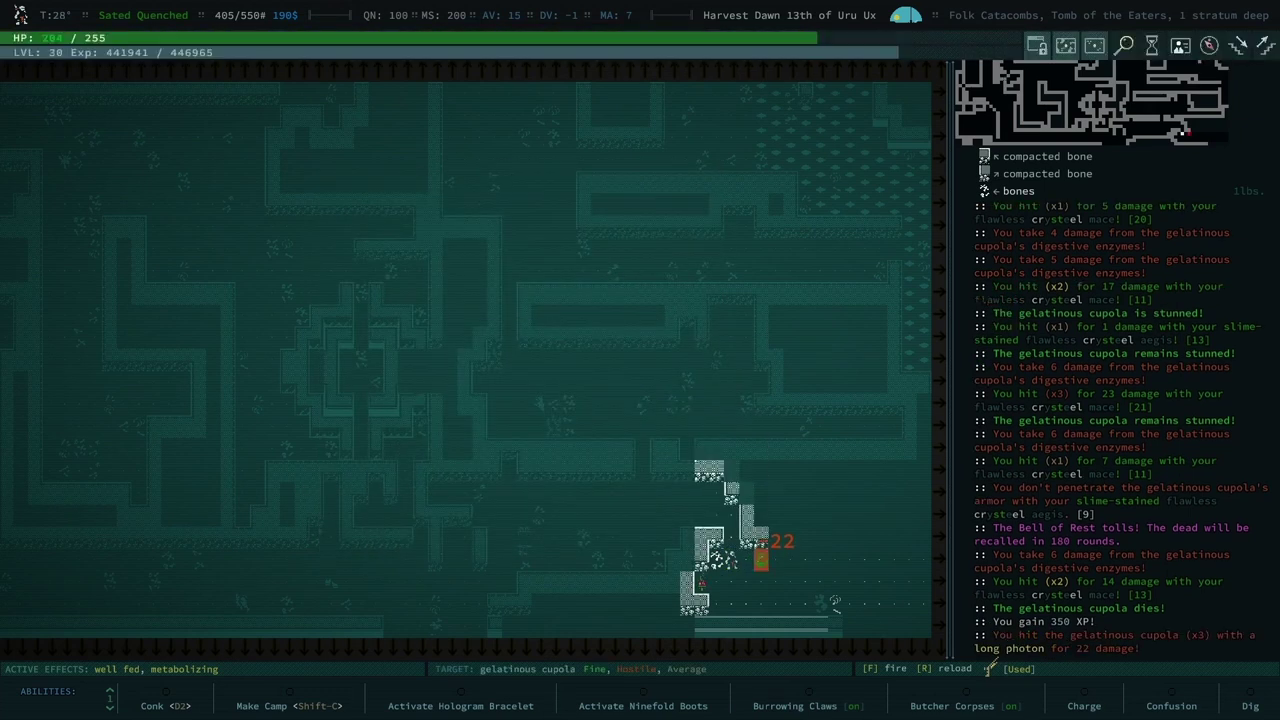
{"action": "key", "text": "f"}
{"action": "key", "text": "space"}
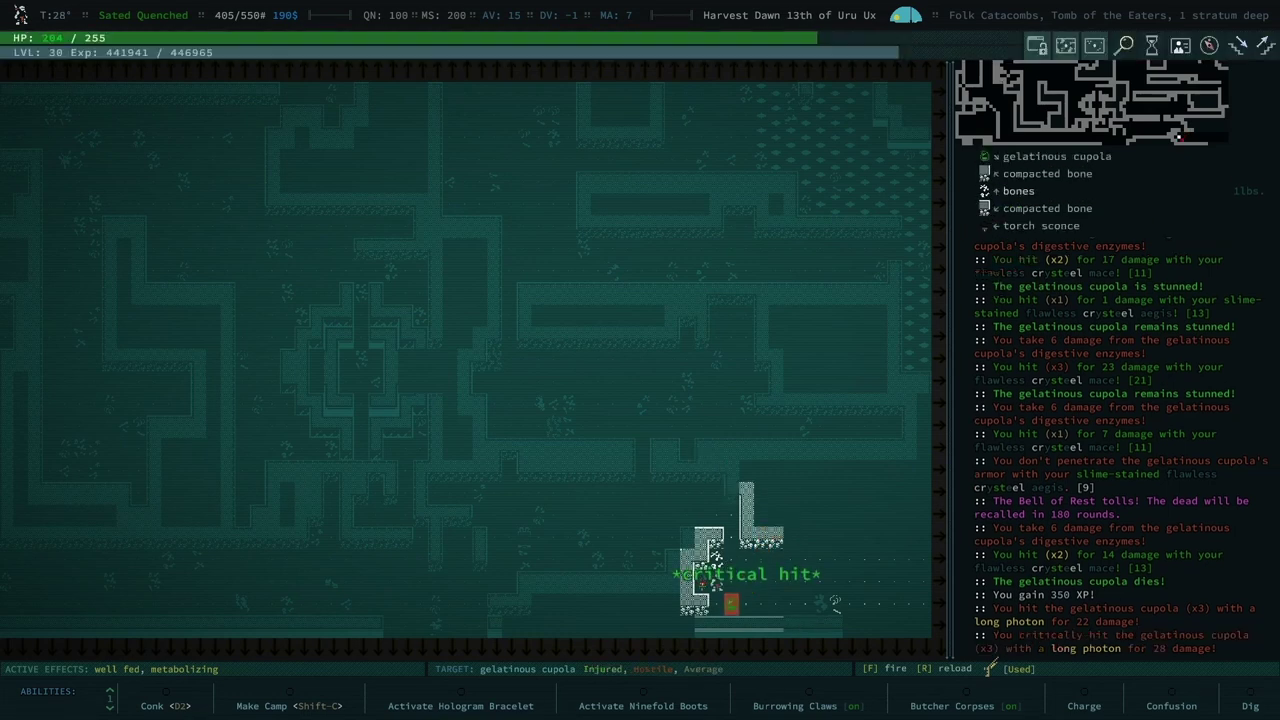
{"action": "key", "text": "f"}
{"action": "key", "text": "space"}
{"action": "key", "text": "f"}
{"action": "key", "text": "space"}
{"action": "key", "text": "f"}
{"action": "key", "text": "space"}
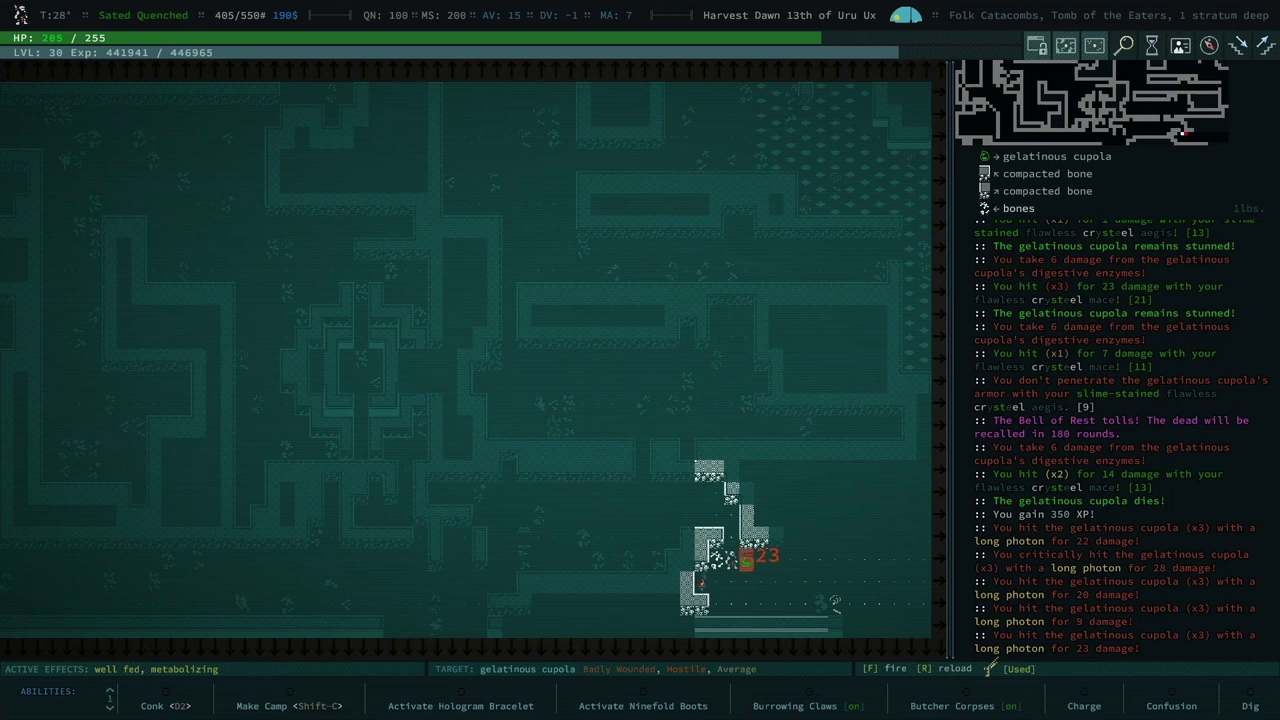
{"action": "key", "text": "f"}
{"action": "key", "text": "space"}
{"action": "key", "text": "ctrl+KP_8"}
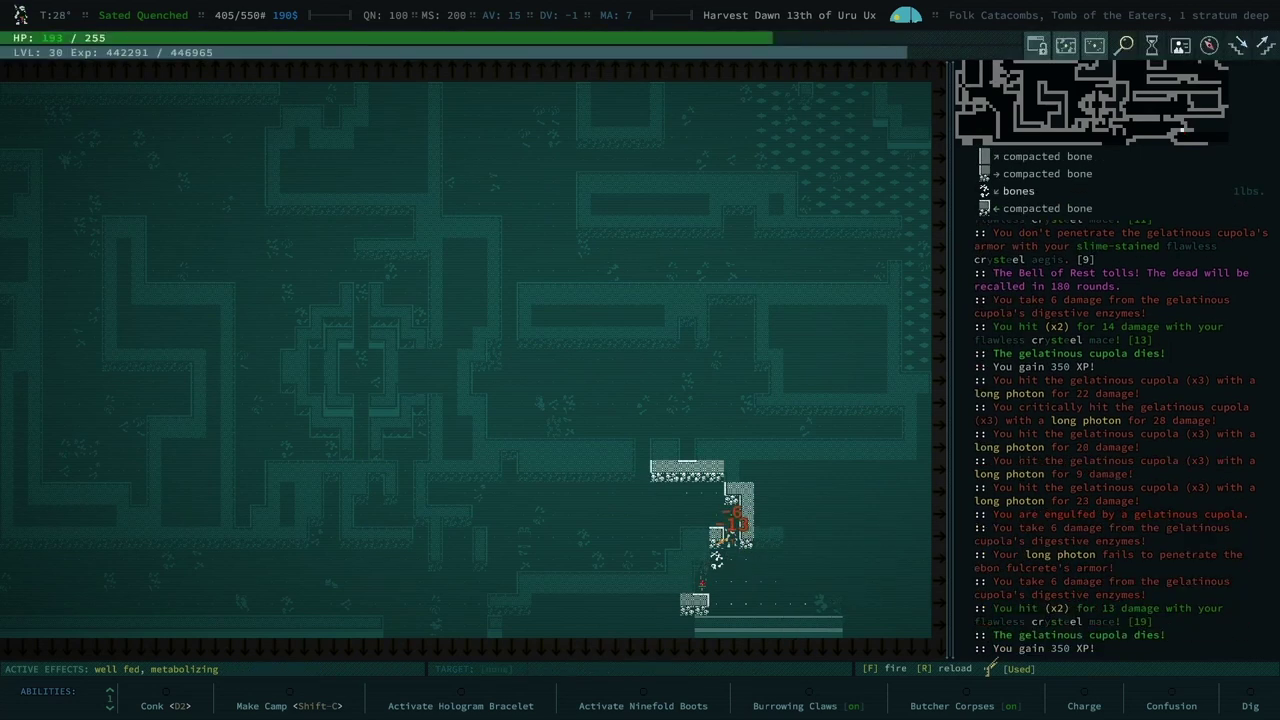
Auto-explore until nothing is left to explore, then walk back west and north.
{"action": "key", "text": "KP_3"}
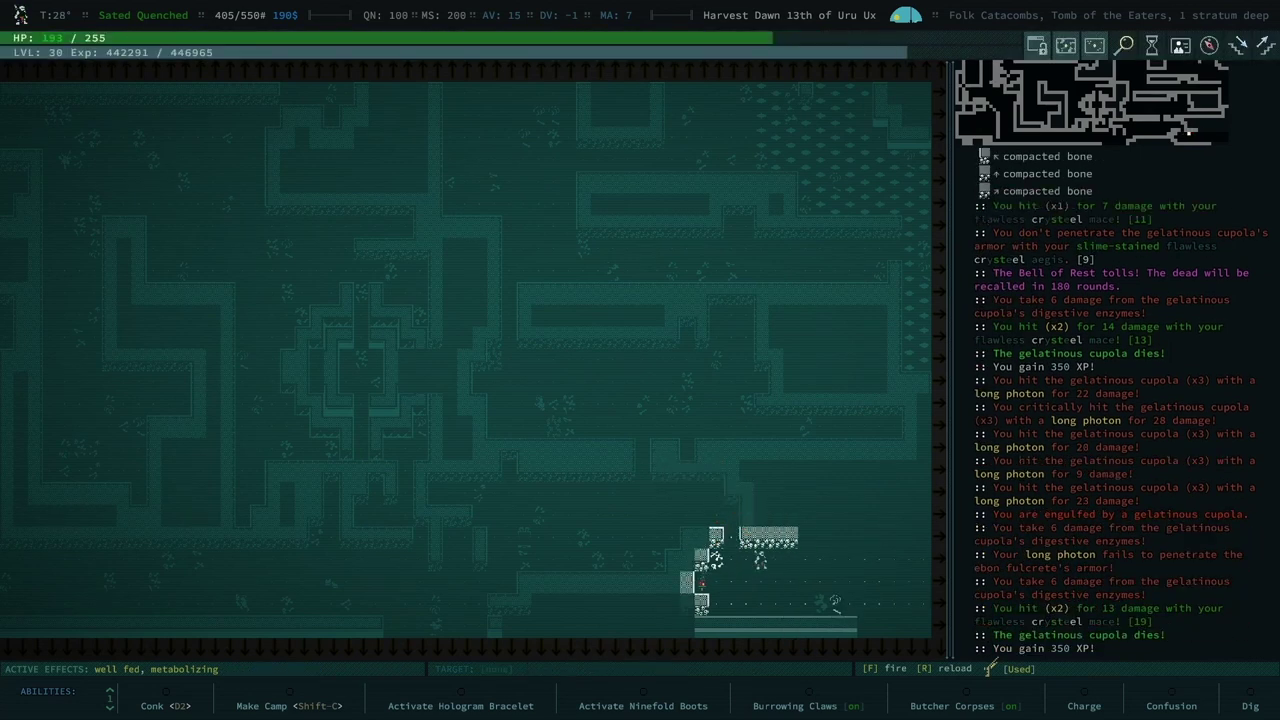
{"action": "key", "text": "KP_0"}
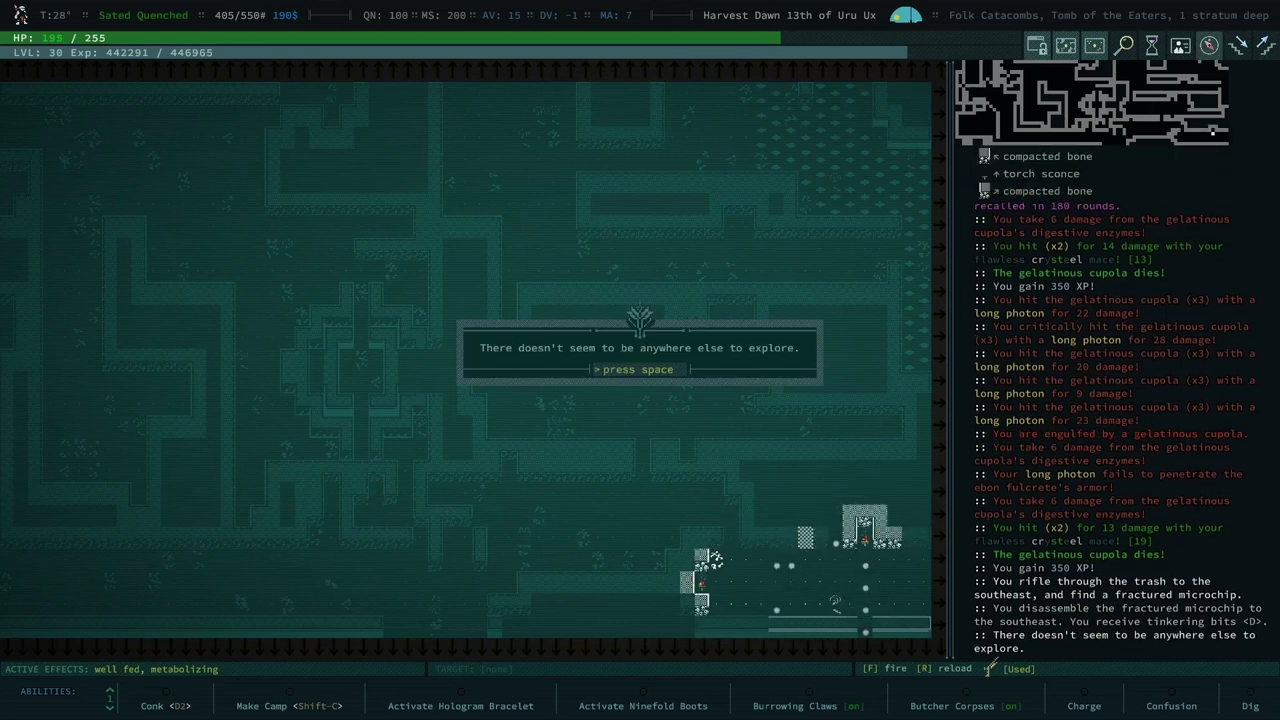
{"action": "key", "text": "space"}
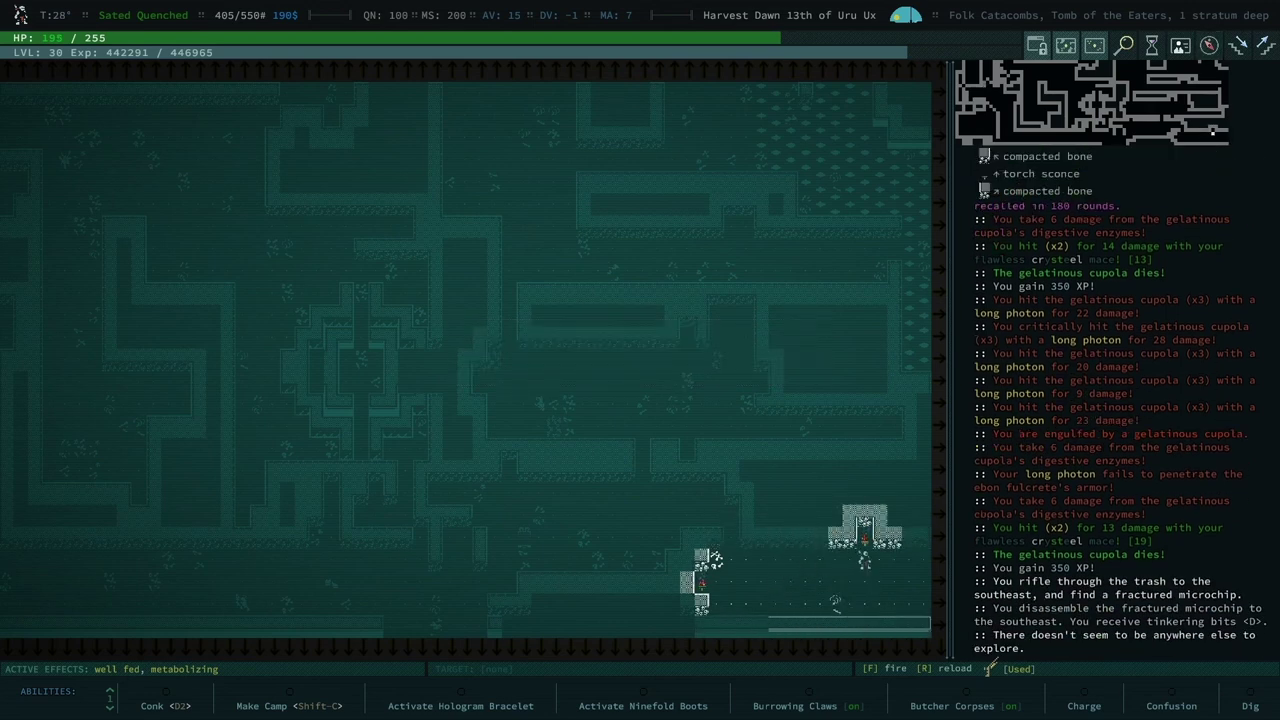
{"action": "key", "text": "KP_4"}
{"action": "key", "text": "KP_4"}
{"action": "key", "text": "KP_4"}
{"action": "key", "text": "KP_4"}
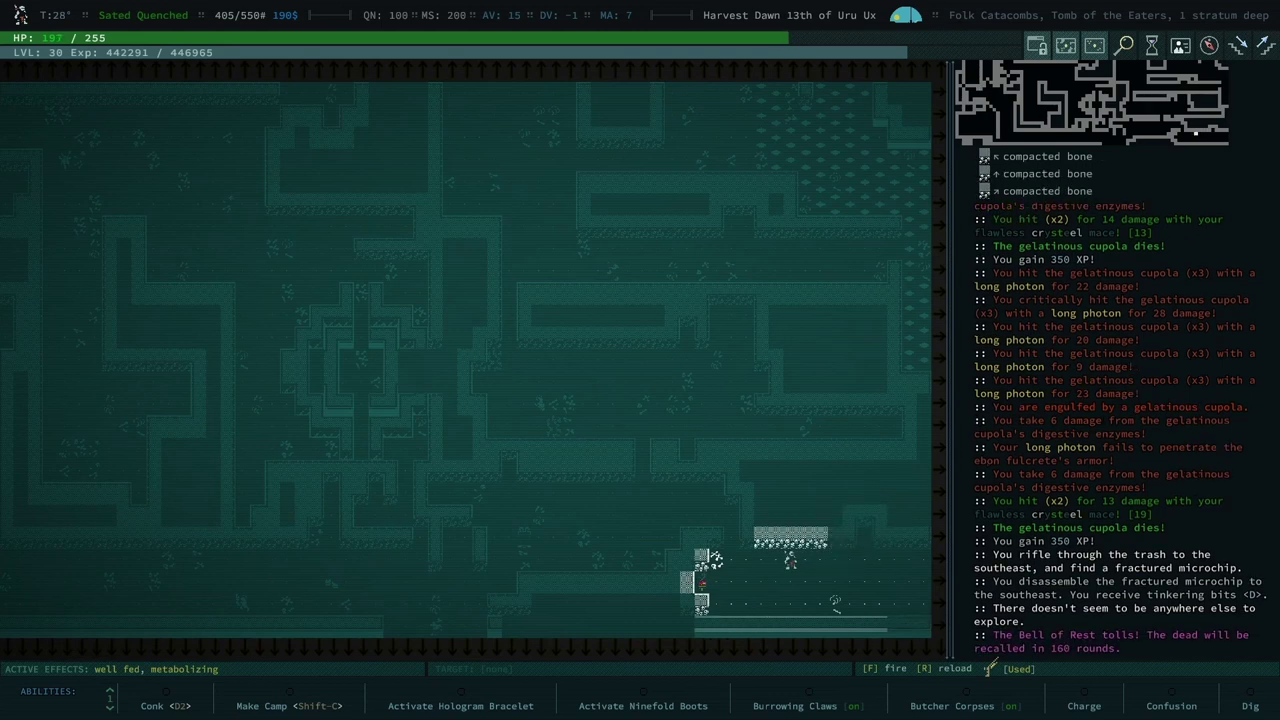
{"action": "key", "text": "KP_8"}
{"action": "key", "text": "KP_8"}
{"action": "key", "text": "KP_8"}
{"action": "key", "text": "KP_8"}
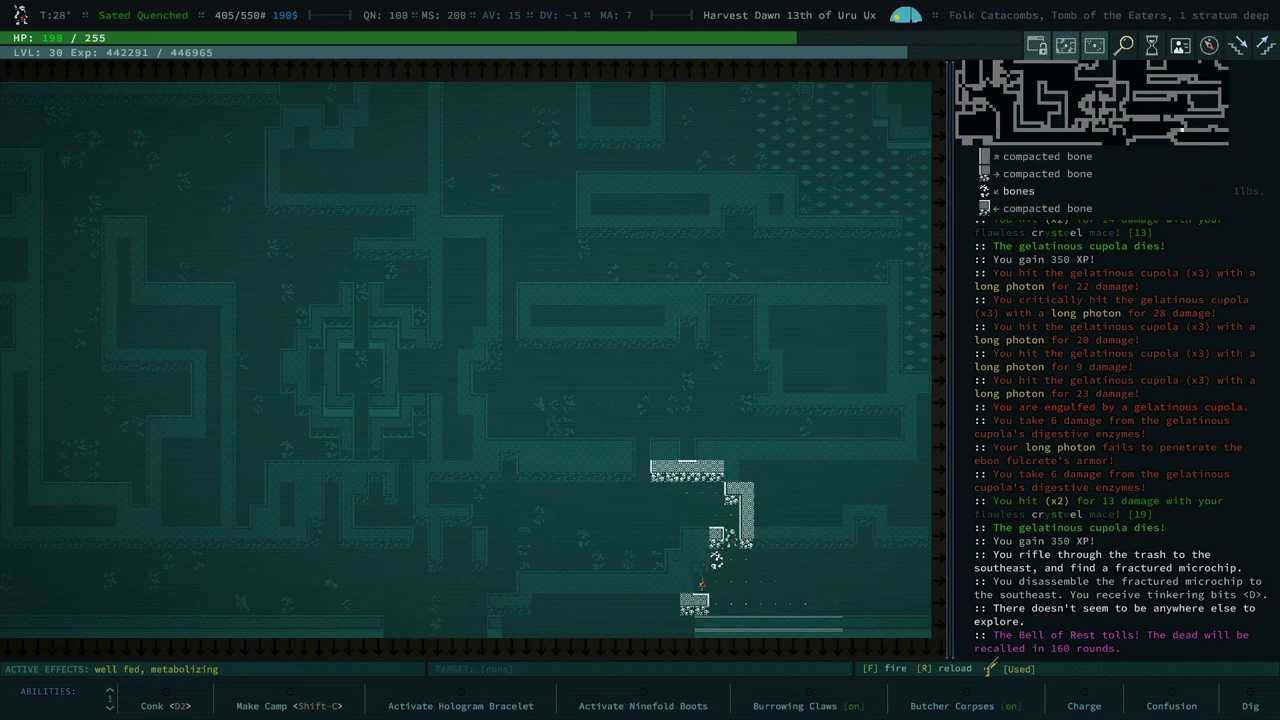
Walk up to the graverobber, start trading, then back out of the trade.
{"action": "key", "text": "KP_4"}
{"action": "key", "text": "KP_4"}
{"action": "key", "text": "KP_4"}
{"action": "key", "text": "KP_4"}
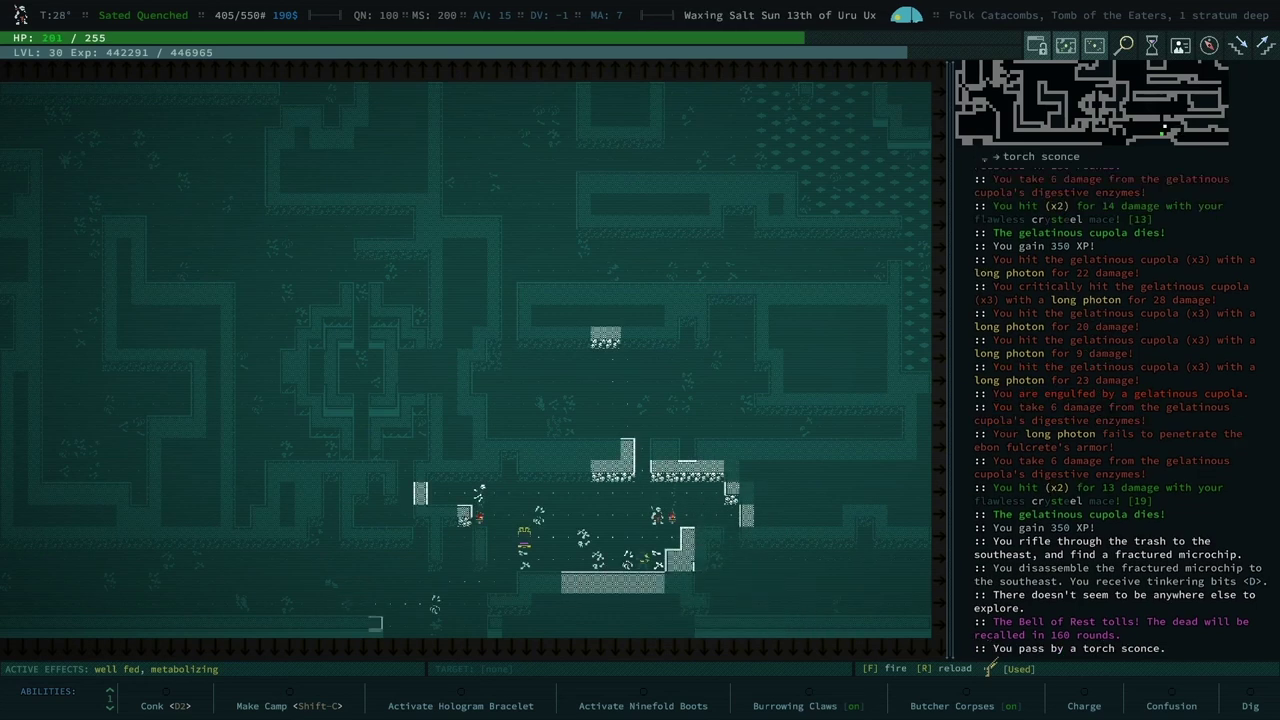
{"action": "key", "text": "KP_8"}
{"action": "key", "text": "KP_7"}
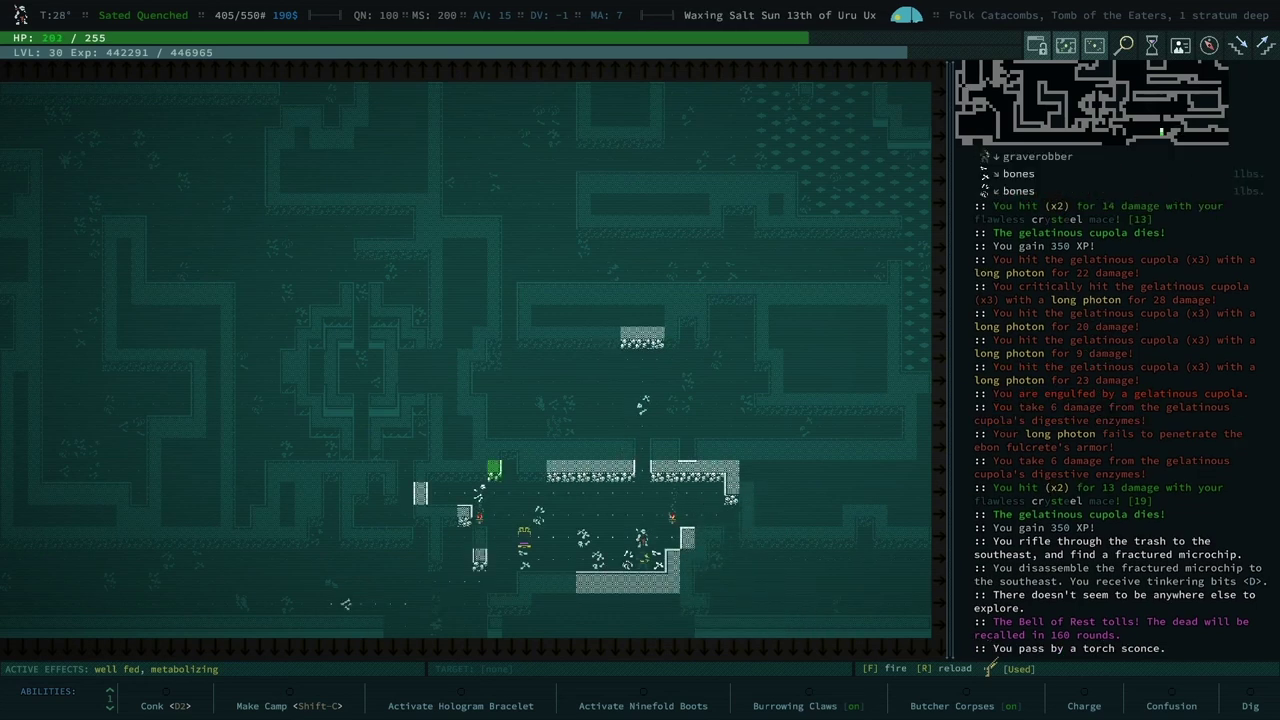
{"action": "key", "text": "space"}
{"action": "key", "text": "1"}
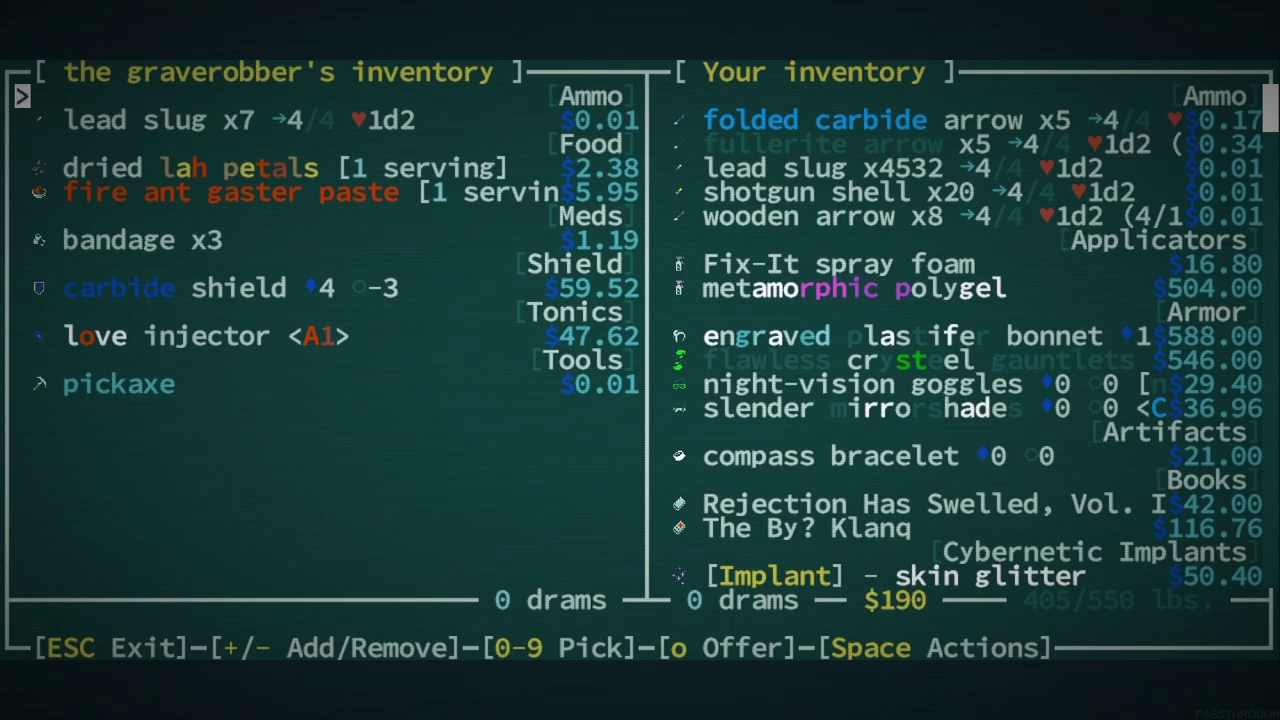
{"action": "key", "text": "Escape"}
{"action": "key", "text": "Escape"}
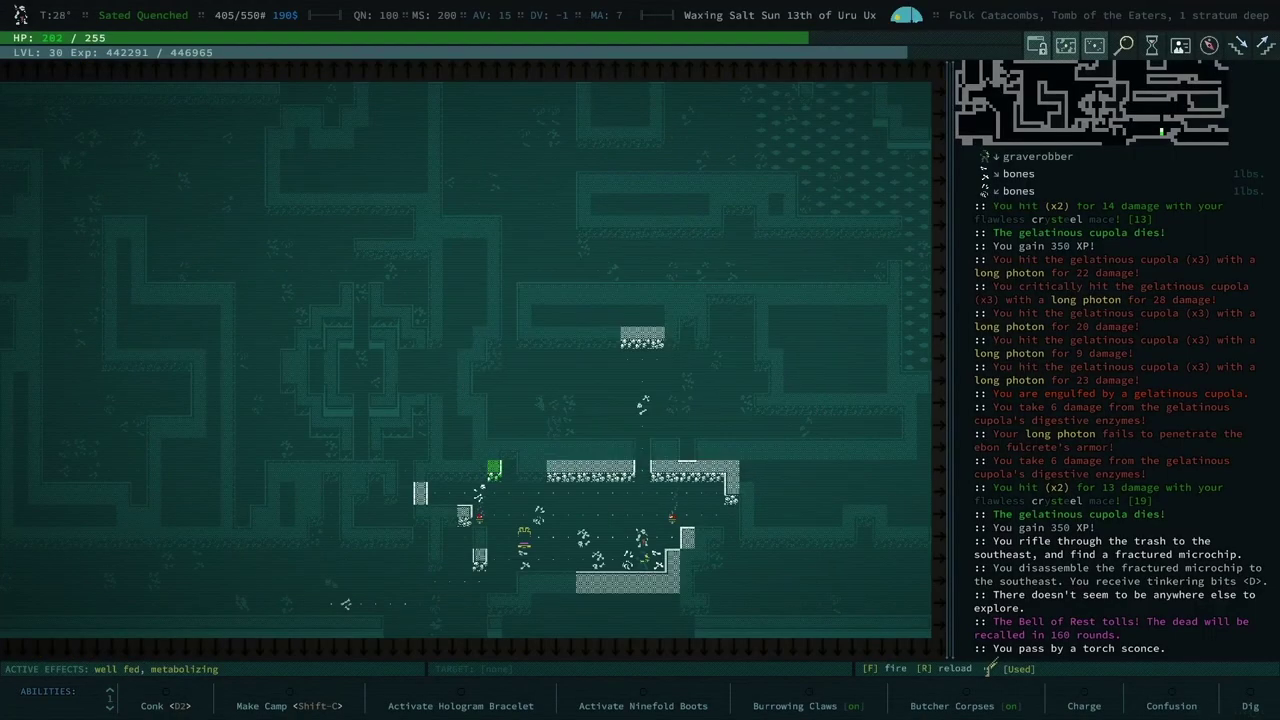
Reopen trade and mark one love injector and one fire ant gaster paste.
{"action": "key", "text": "space"}
{"action": "key", "text": "1"}
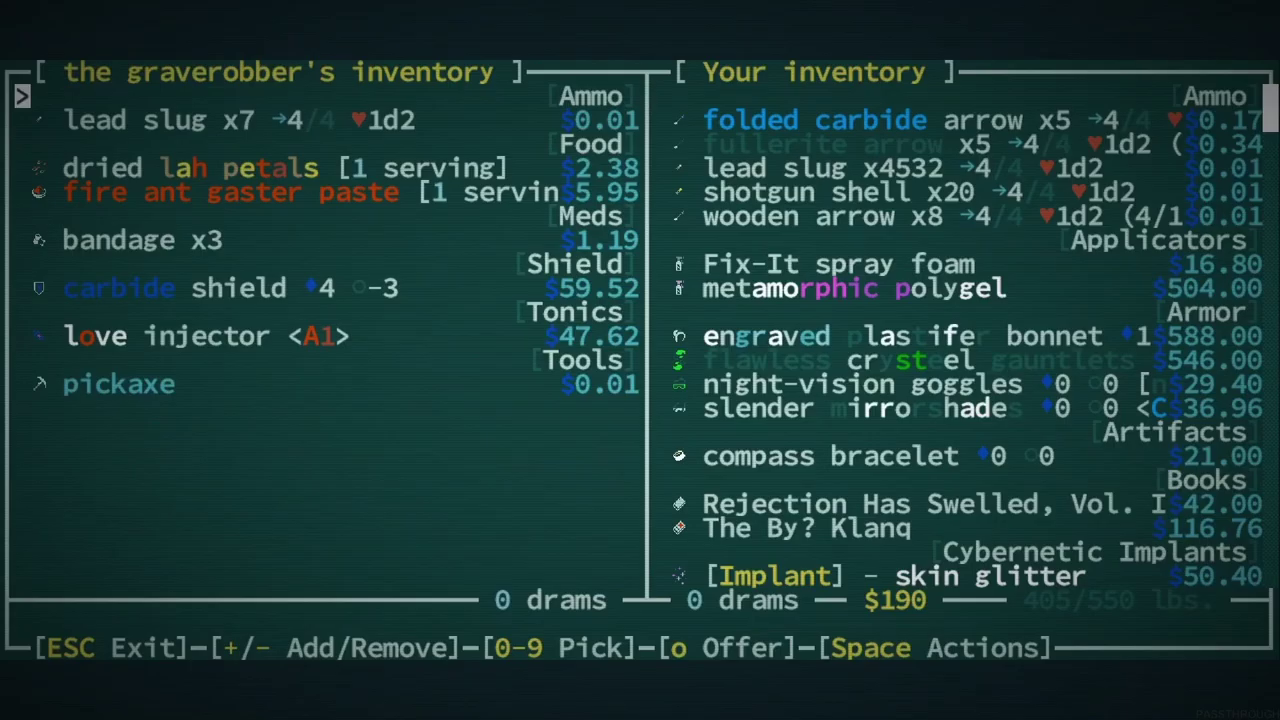
{"action": "key", "text": "Down"}
{"action": "key", "text": "Down"}
{"action": "key", "text": "Down"}
{"action": "key", "text": "Down"}
{"action": "key", "text": "Down"}
{"action": "key", "text": "Down"}
{"action": "key", "text": "space"}
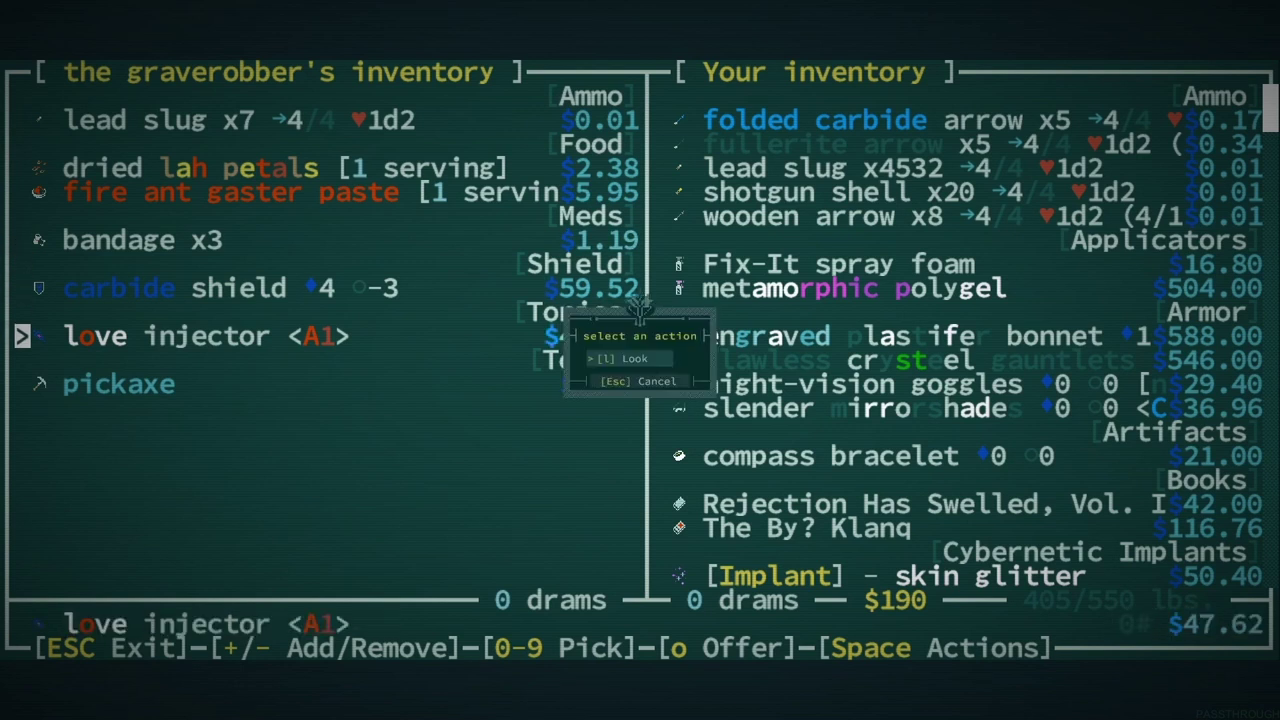
{"action": "key", "text": "Escape"}
{"action": "key", "text": "plus"}
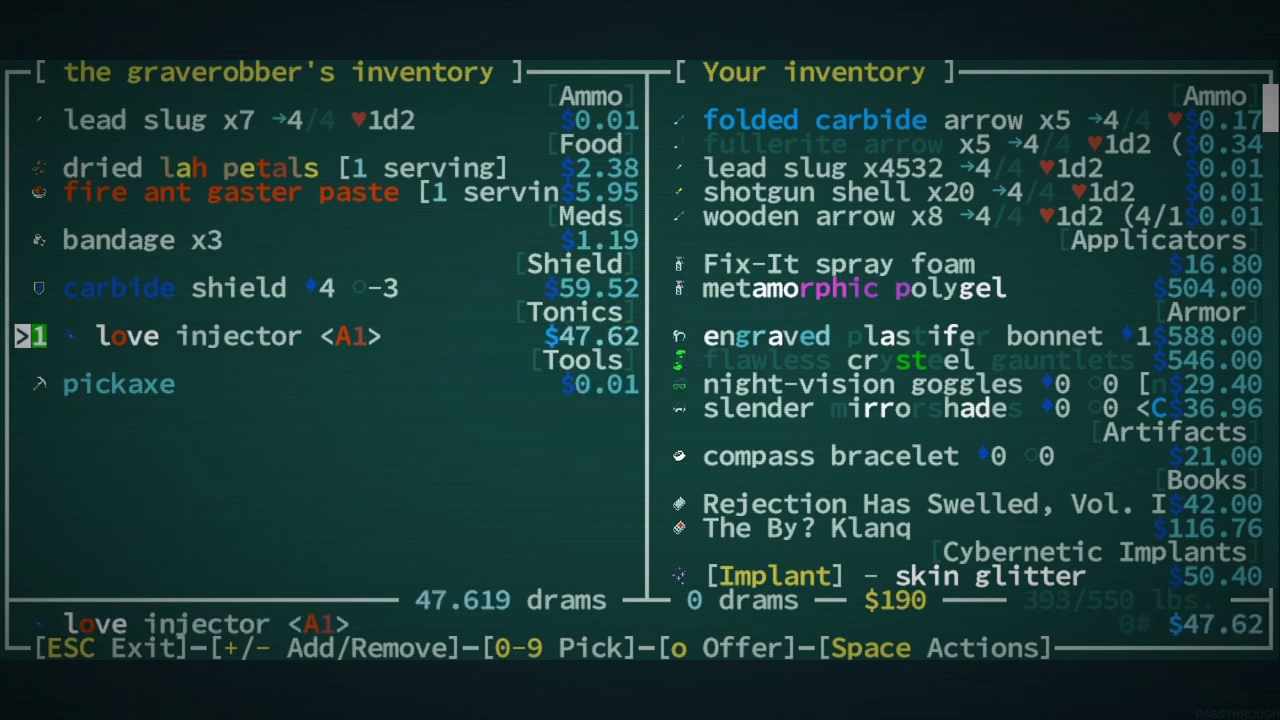
{"action": "key", "text": "Up"}
{"action": "key", "text": "Up"}
{"action": "key", "text": "Up"}
{"action": "key", "text": "Up"}
{"action": "key", "text": "Up"}
{"action": "key", "text": "plus"}
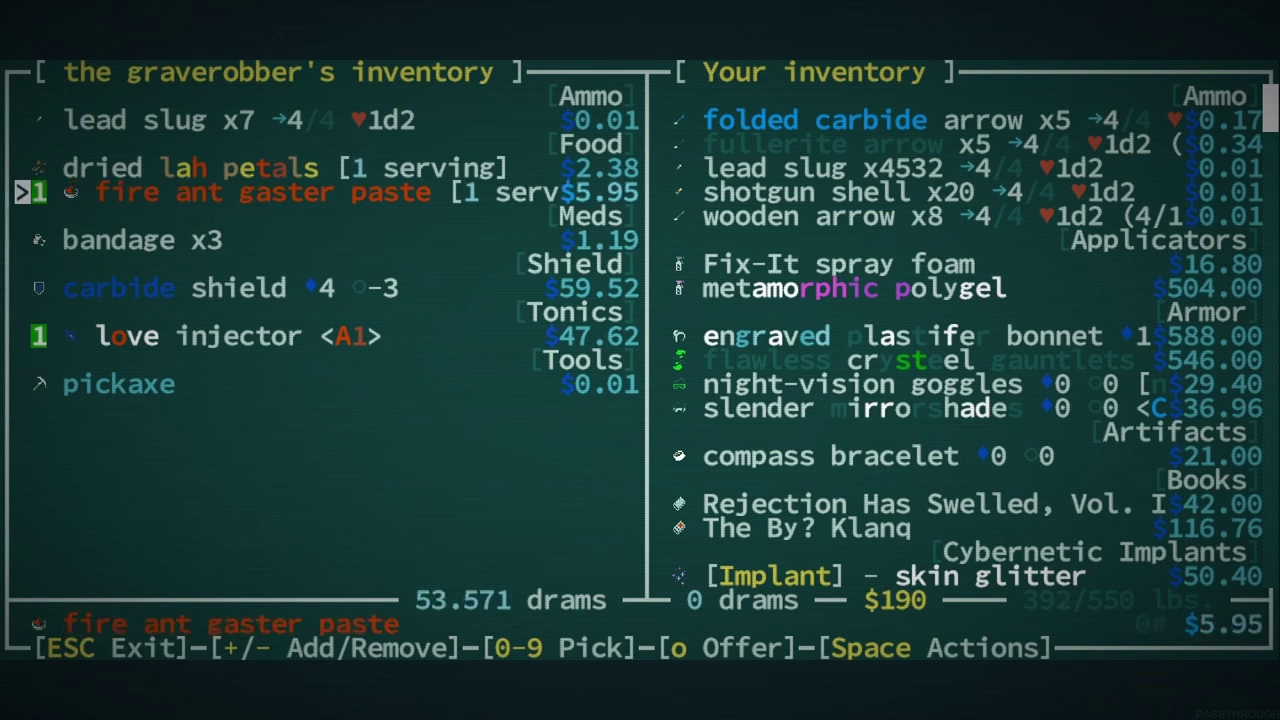
Complete the purchase for 54 drams of fresh water and close the trade screen.
{"action": "key", "text": "o"}
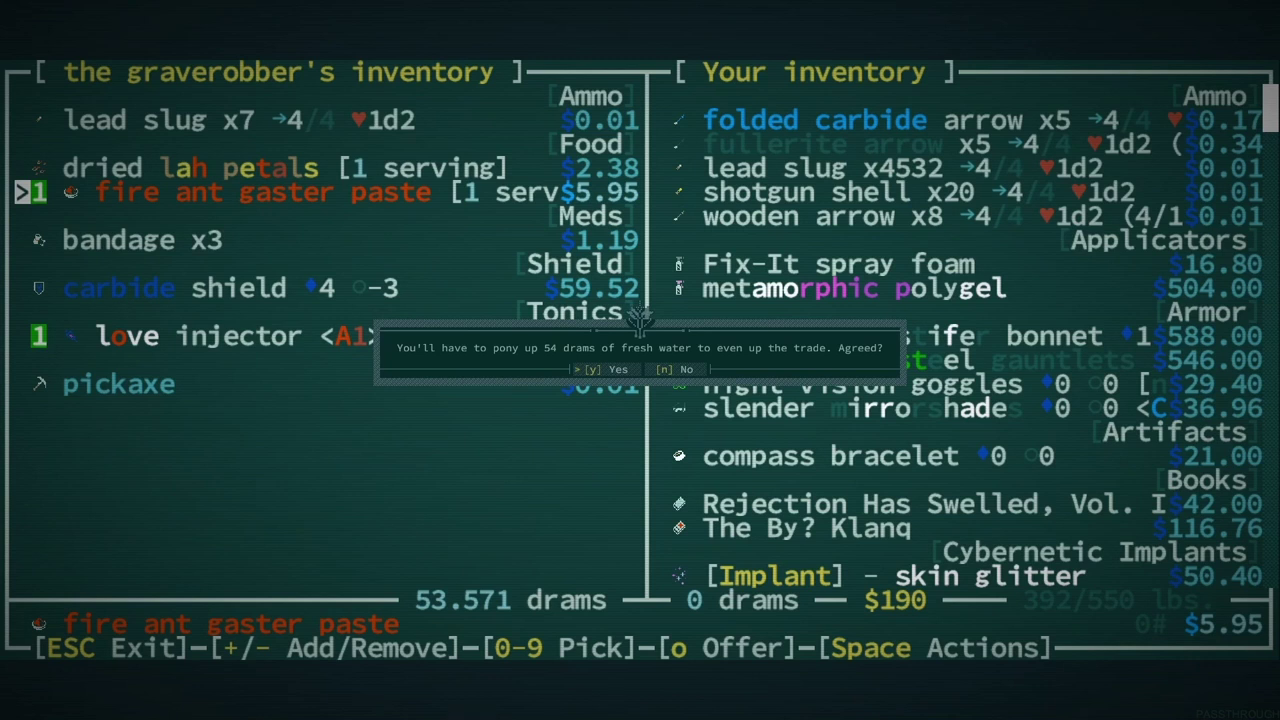
{"action": "key", "text": "y"}
{"action": "key", "text": "space"}
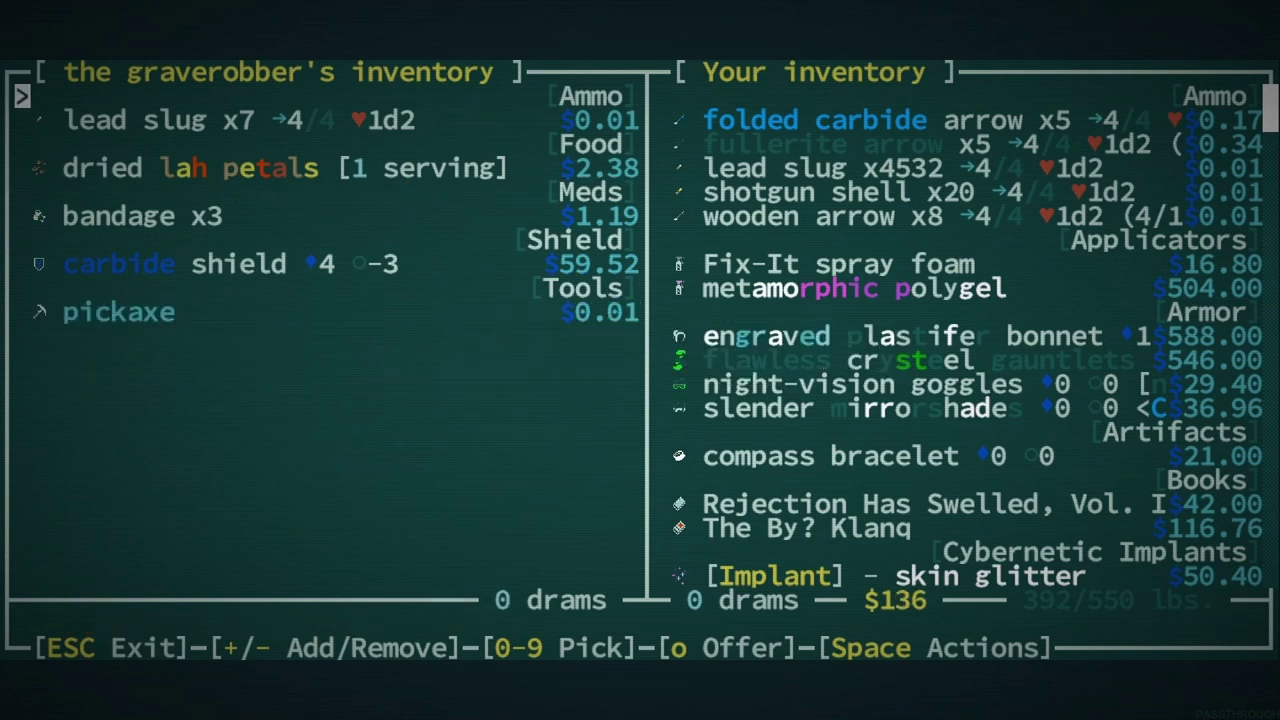
{"action": "key", "text": "Escape"}
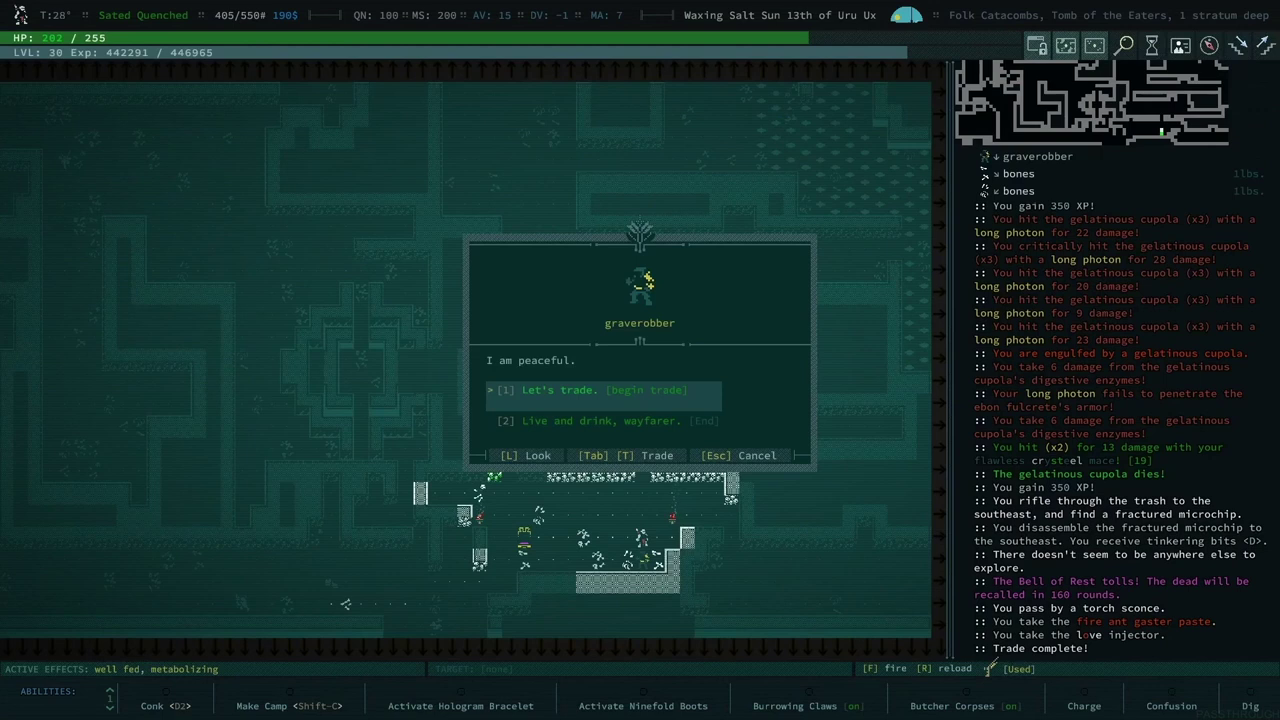
End the graverobber conversation and travel west across the catacombs, trying auto-explore.
{"action": "key", "text": "Escape"}
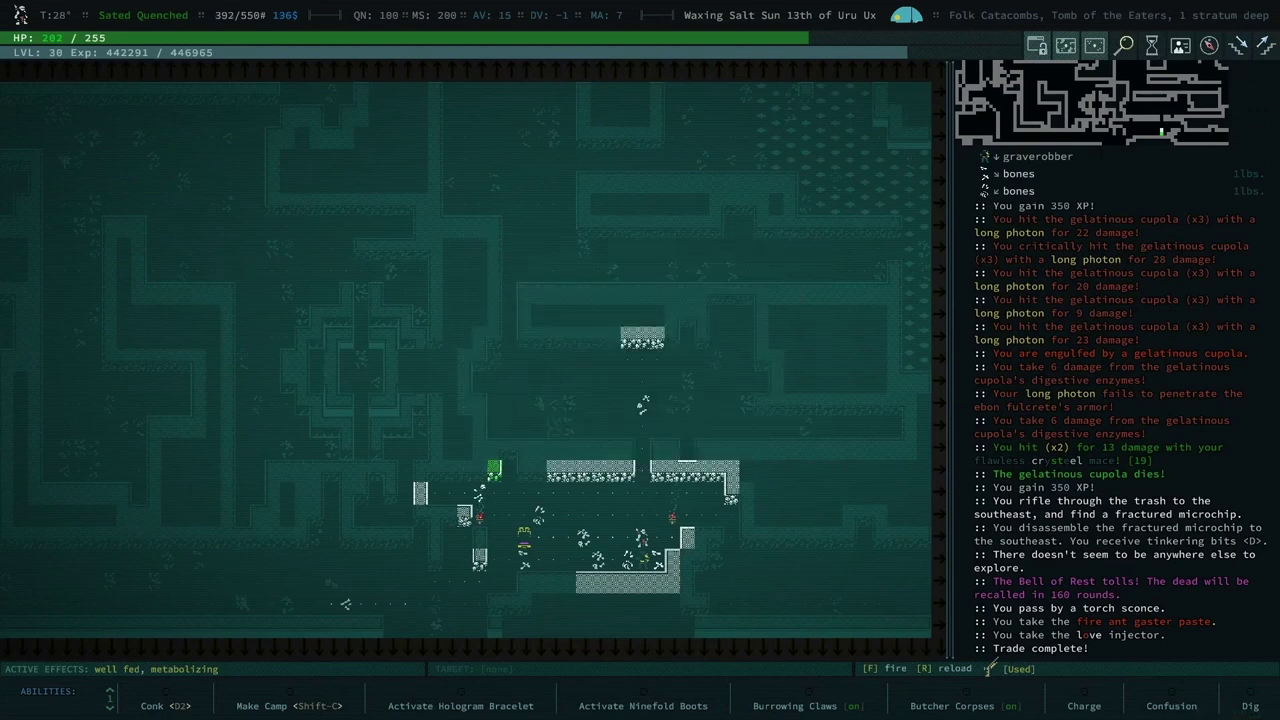
{"action": "key", "text": "Down"}
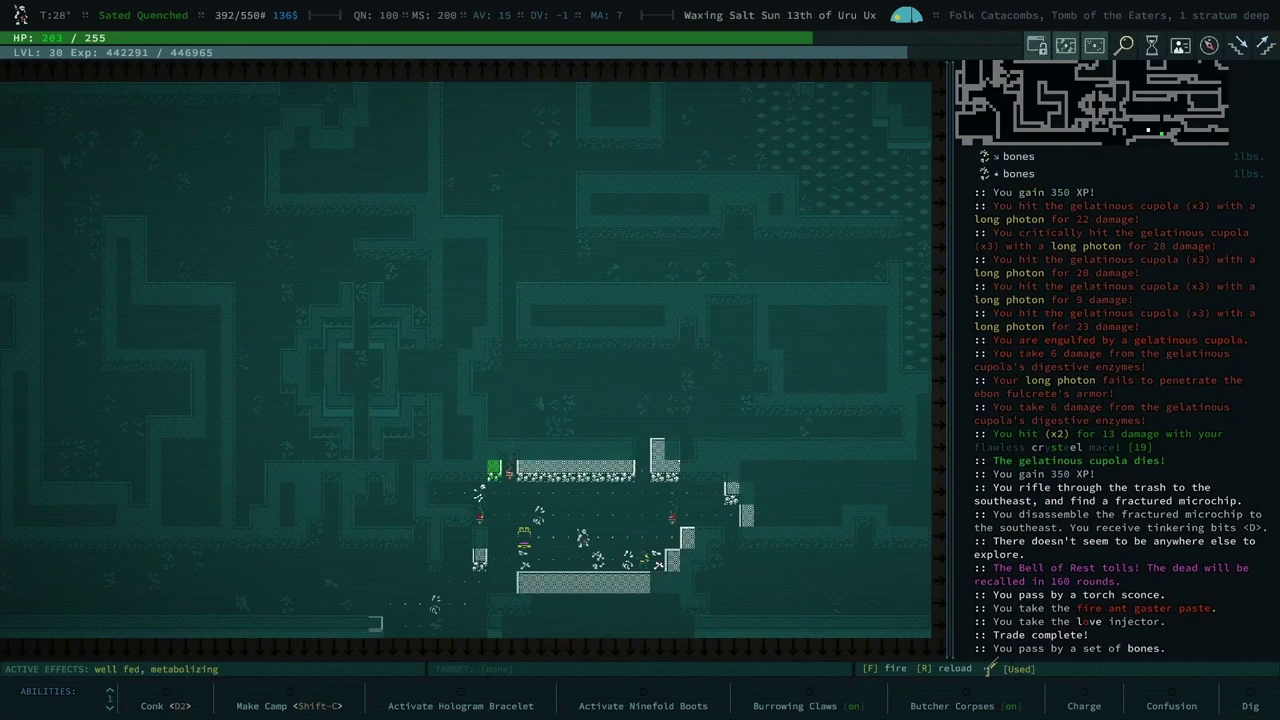
{"action": "key", "text": "Left"}
{"action": "key", "text": "Left"}
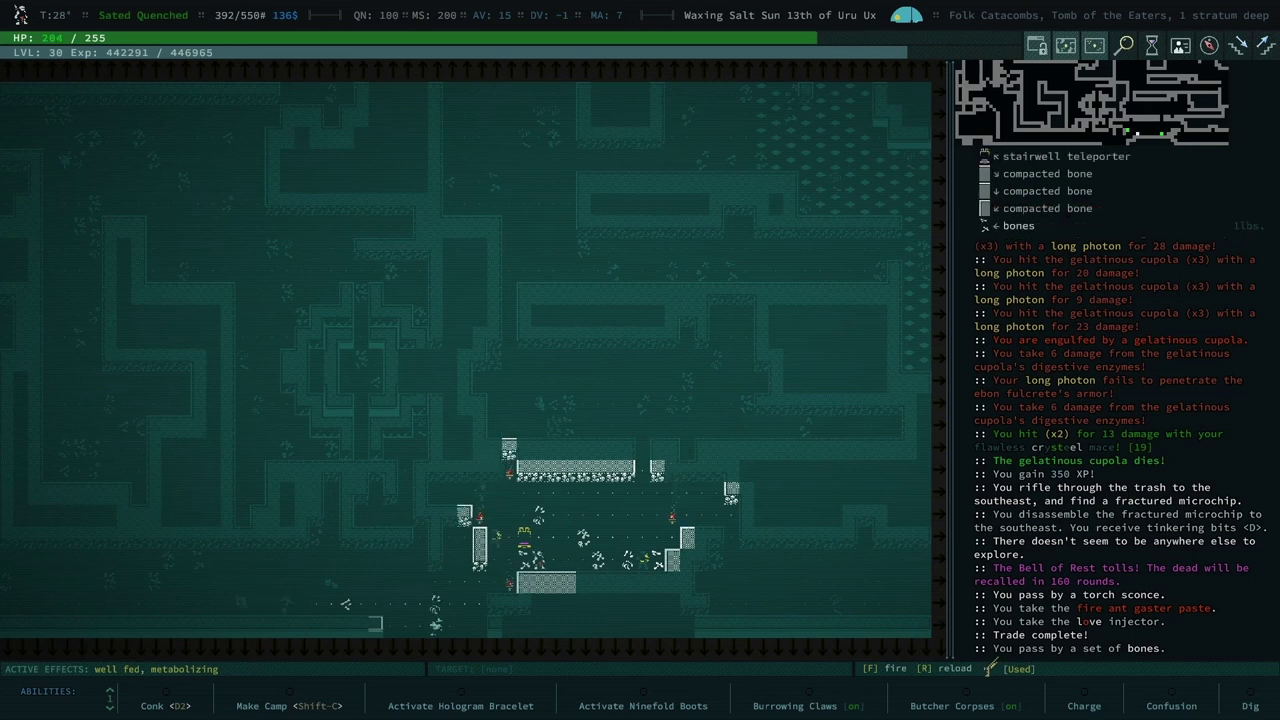
{"action": "key", "text": "KP_0"}
{"action": "key", "text": "space"}
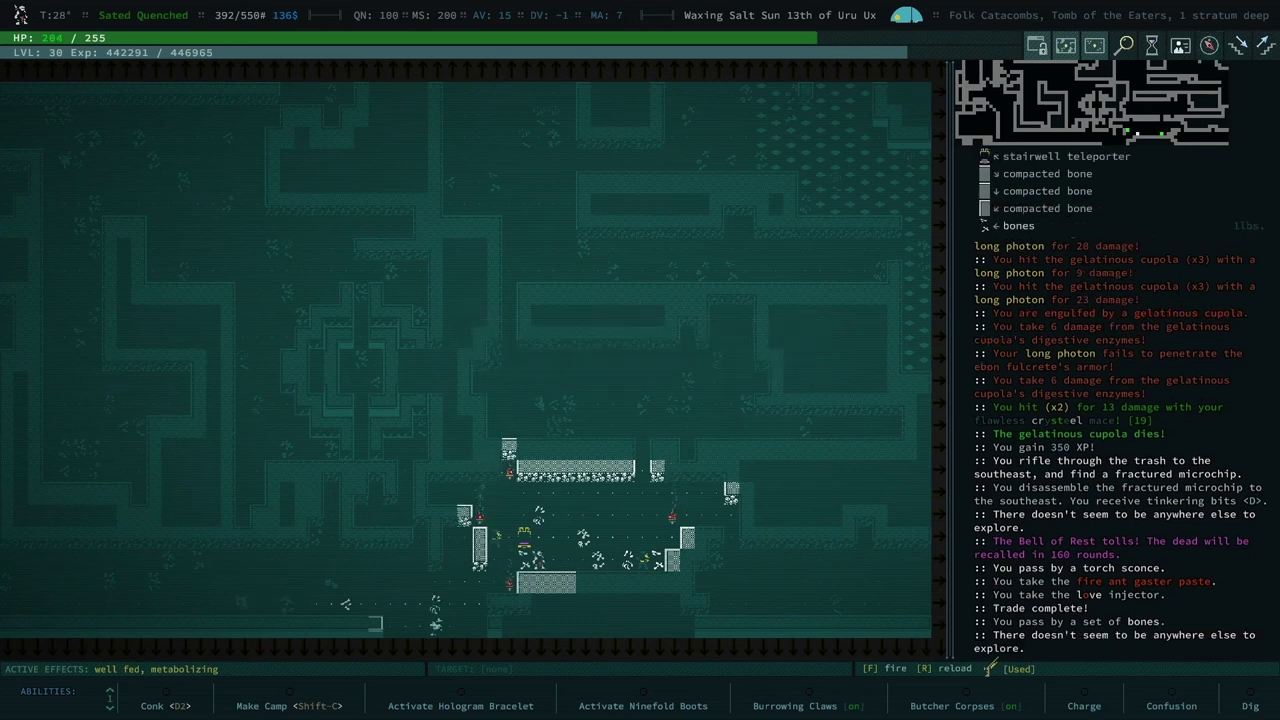
{"action": "key", "text": "Left"}
{"action": "key", "text": "Left"}
{"action": "key", "text": "Left"}
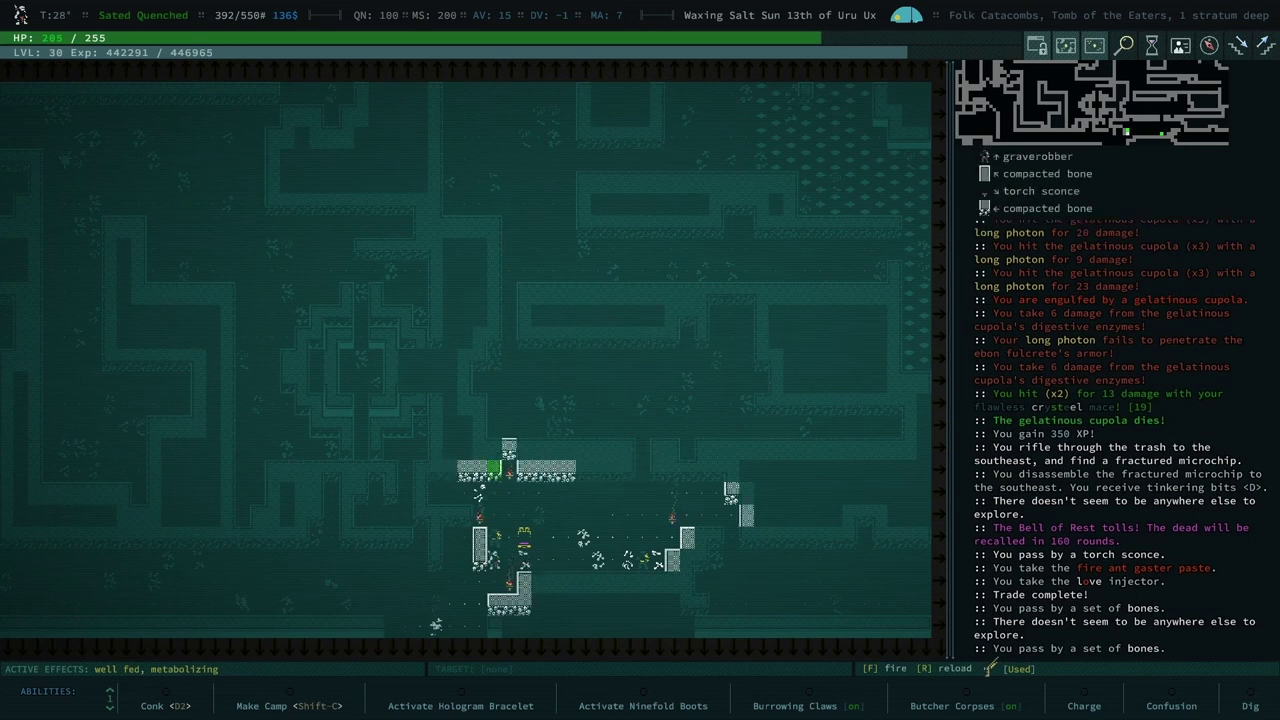
{"action": "key", "text": "Left"}
{"action": "key", "text": "Left"}
{"action": "key", "text": "Left"}
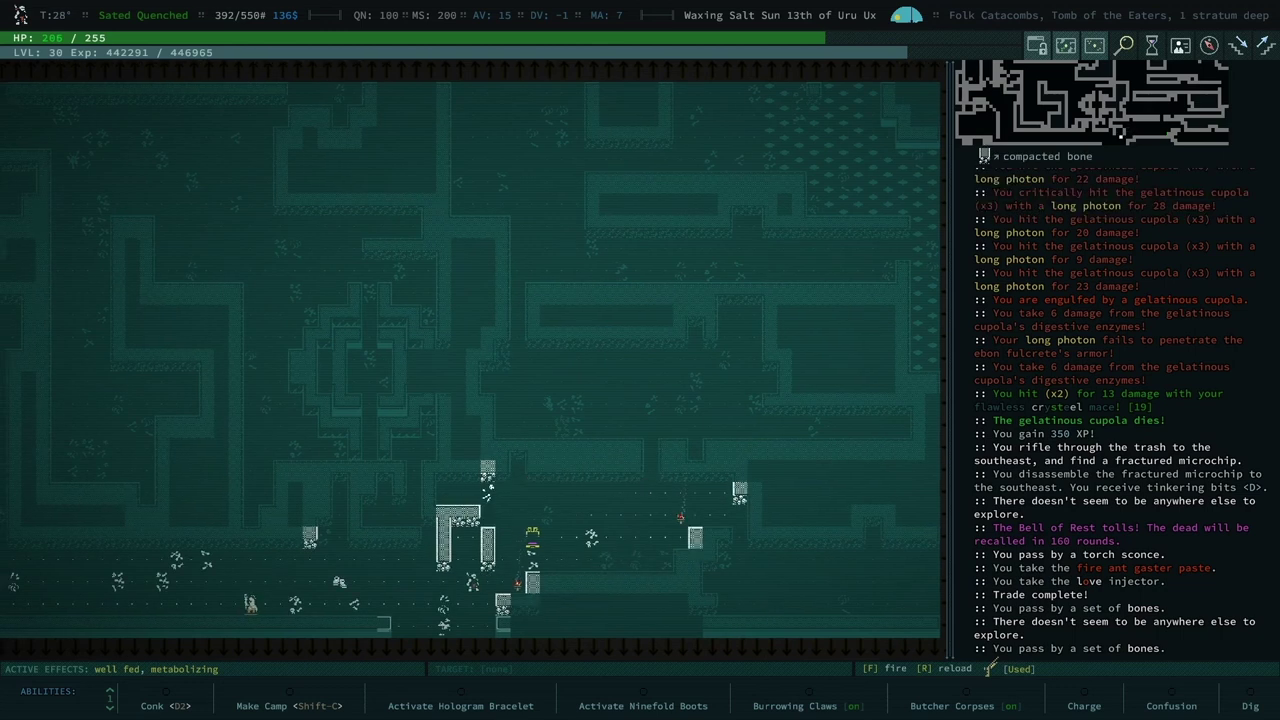
{"action": "key", "text": "Left"}
{"action": "key", "text": "Left"}
{"action": "key", "text": "Left"}
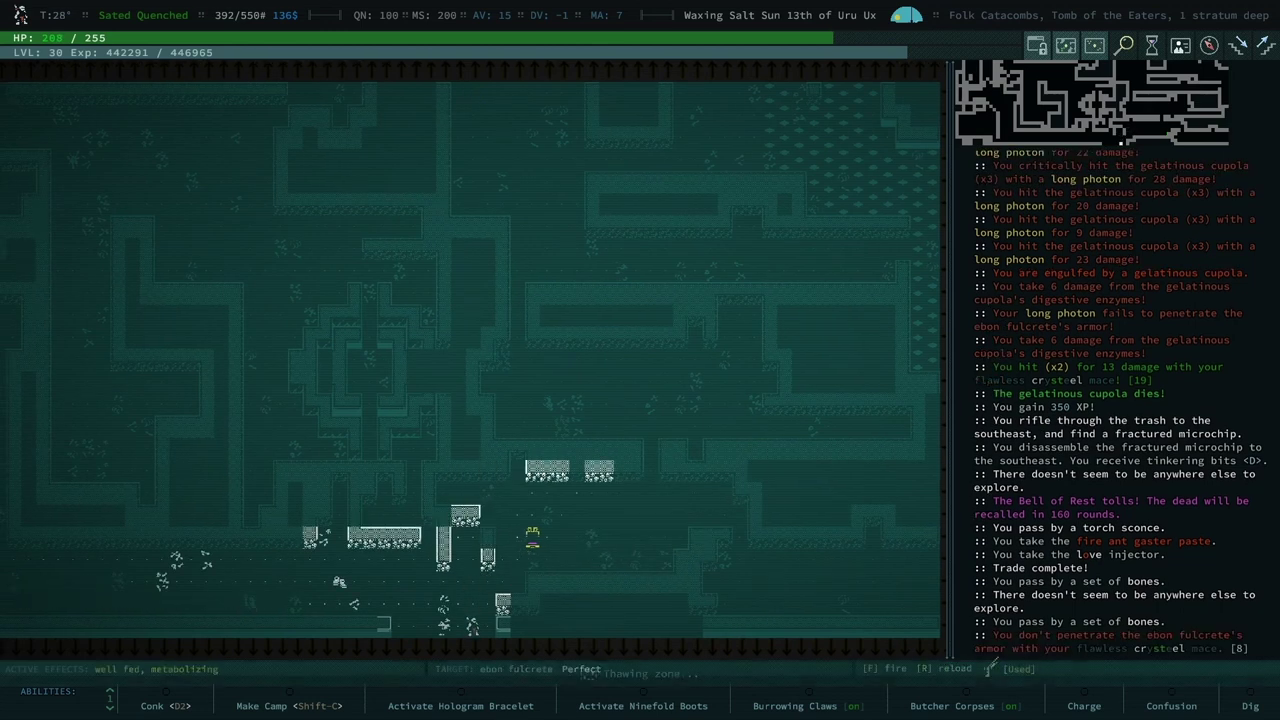
{"action": "key", "text": "Left"}
{"action": "key", "text": "Left"}
Attack the ebon fulcrete to little effect, then smash through the compacted bone walls.
{"action": "key", "text": "Left"}
{"action": "key", "text": "Left"}
{"action": "key", "text": "Left"}
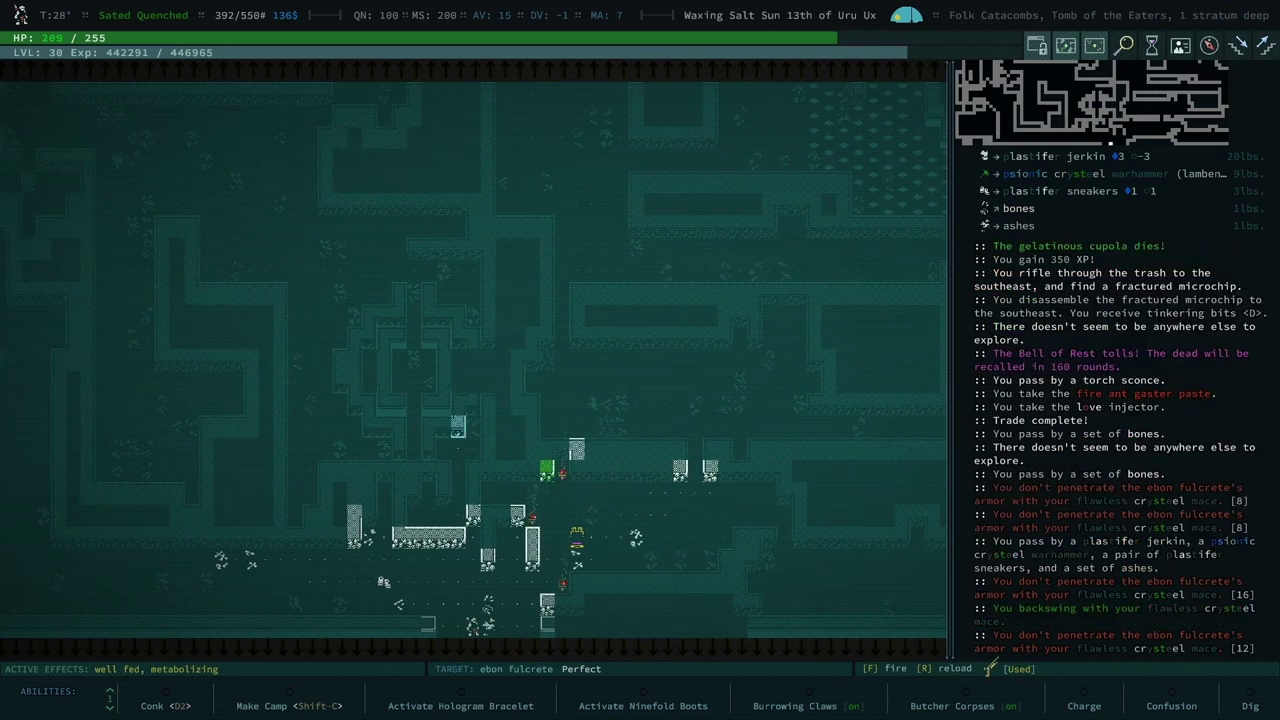
{"action": "key", "text": "Left"}
{"action": "key", "text": "Left"}
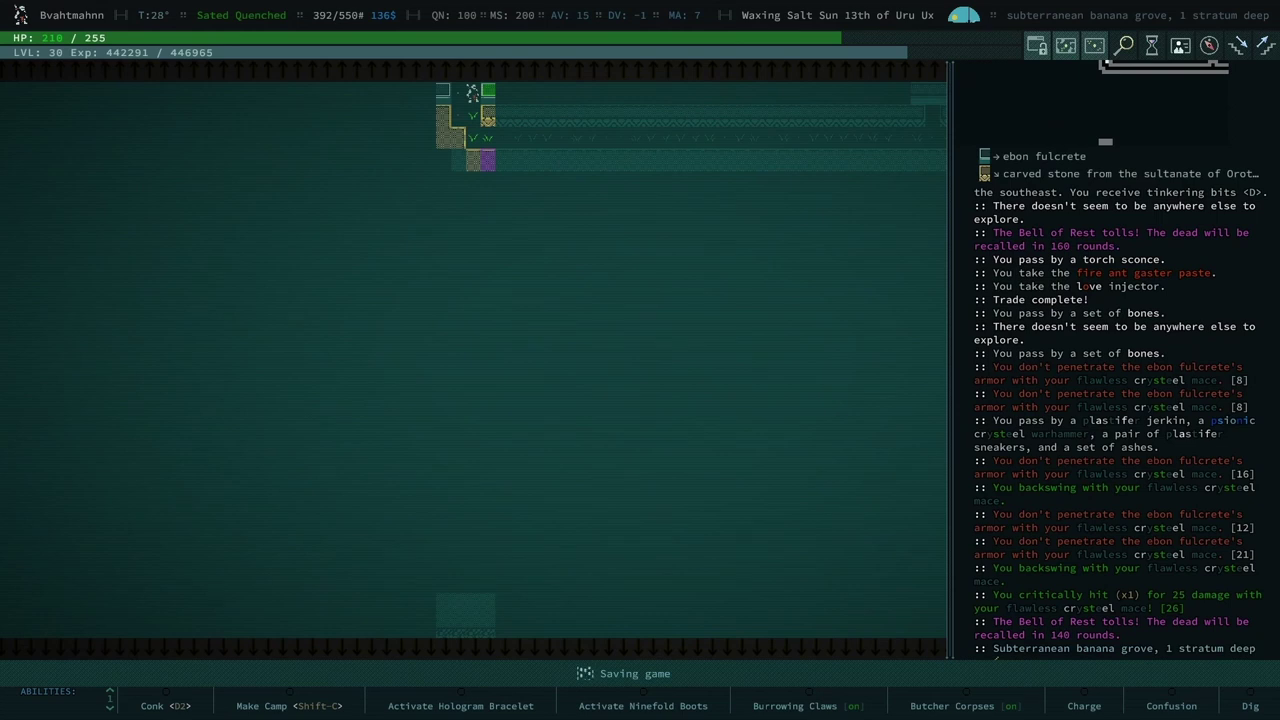
{"action": "key", "text": "Right"}
{"action": "key", "text": "Right"}
{"action": "key", "text": "Right"}
{"action": "key", "text": "Right"}
{"action": "key", "text": "Up"}
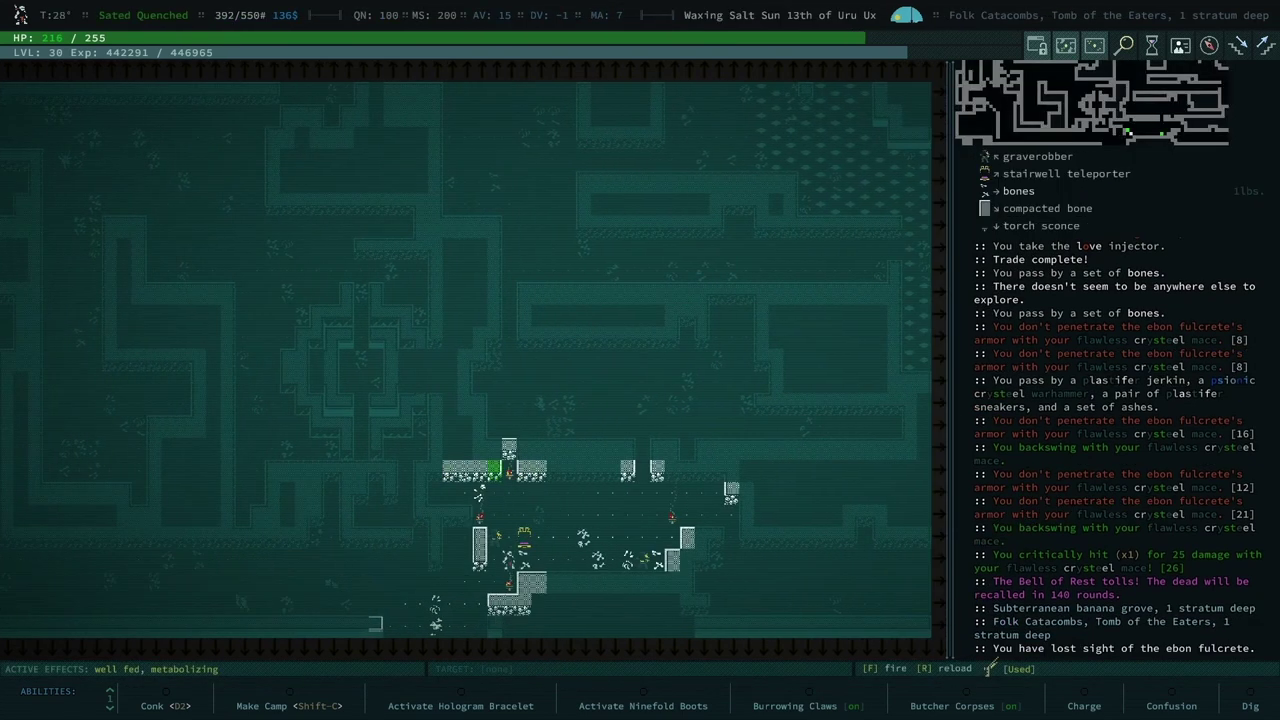
{"action": "key", "text": "Up"}
{"action": "key", "text": "Up"}
{"action": "key", "text": "Right"}
{"action": "key", "text": "Right"}
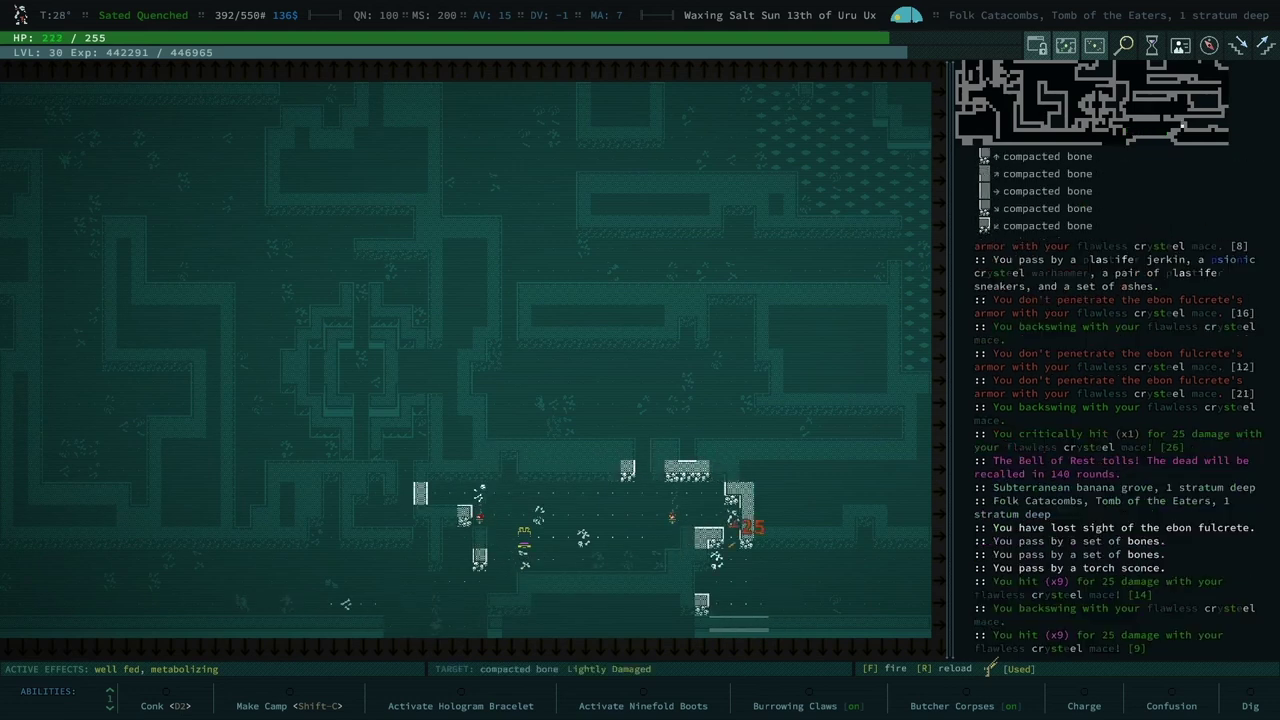
{"action": "key", "text": "Right"}
{"action": "key", "text": "Right"}
{"action": "key", "text": "Right"}
{"action": "key", "text": "Right"}
{"action": "key", "text": "Right"}
{"action": "key", "text": "Right"}
{"action": "key", "text": "Right"}
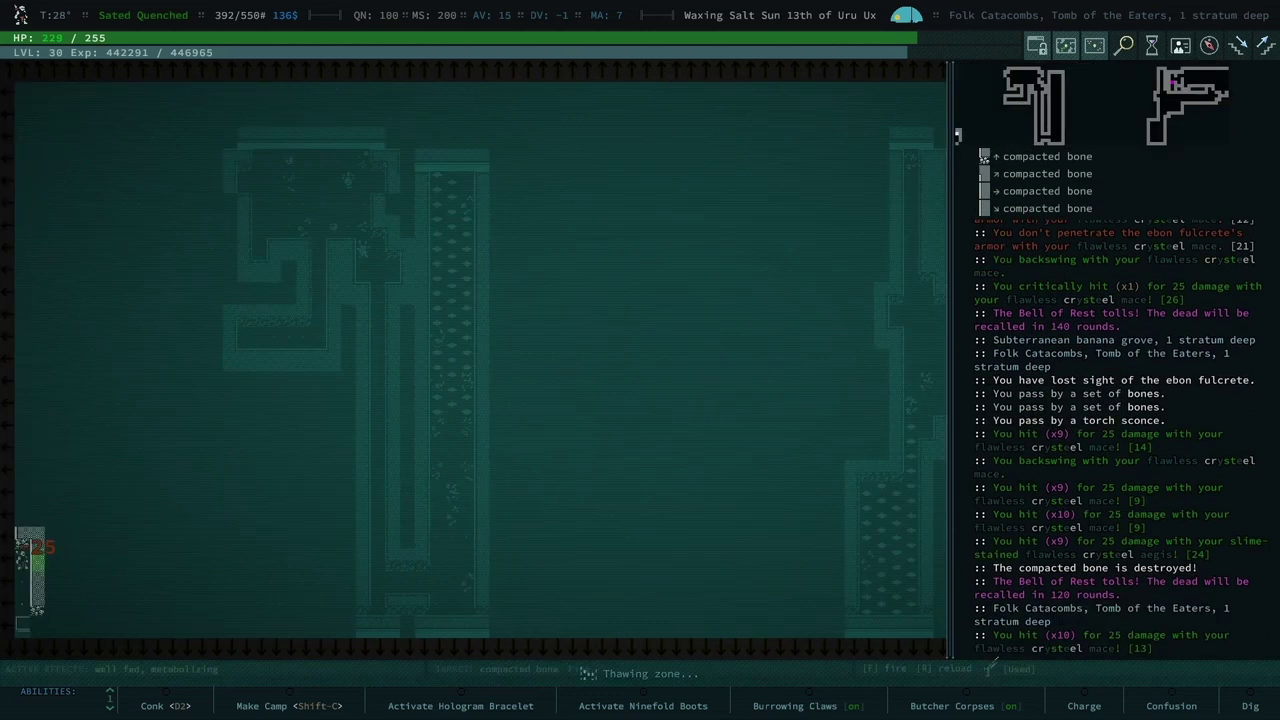
{"action": "key", "text": "Right"}
{"action": "key", "text": "Right"}
Enter the newly opened room and kill the engulfing gelatinous cupola.
{"action": "key", "text": "Up"}
{"action": "key", "text": "Up"}
{"action": "key", "text": "Up"}
{"action": "key", "text": "Up"}
{"action": "key", "text": "Up"}
{"action": "key", "text": "Up"}
{"action": "key", "text": "Up"}
{"action": "key", "text": "Up"}
{"action": "key", "text": "Left"}
{"action": "key", "text": "Left"}
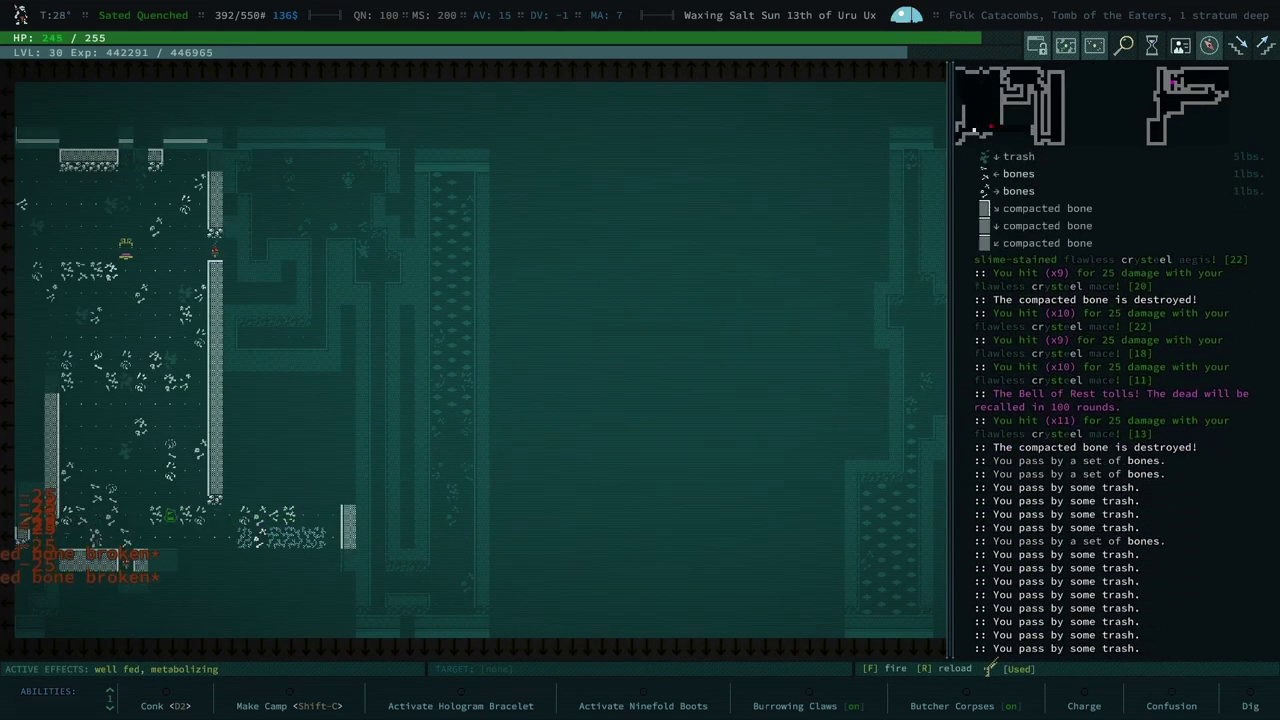
{"action": "key", "text": "Left"}
{"action": "key", "text": "Left"}
{"action": "key", "text": "Left"}
{"action": "key", "text": "Left"}
{"action": "key", "text": "Left"}
{"action": "key", "text": "Left"}
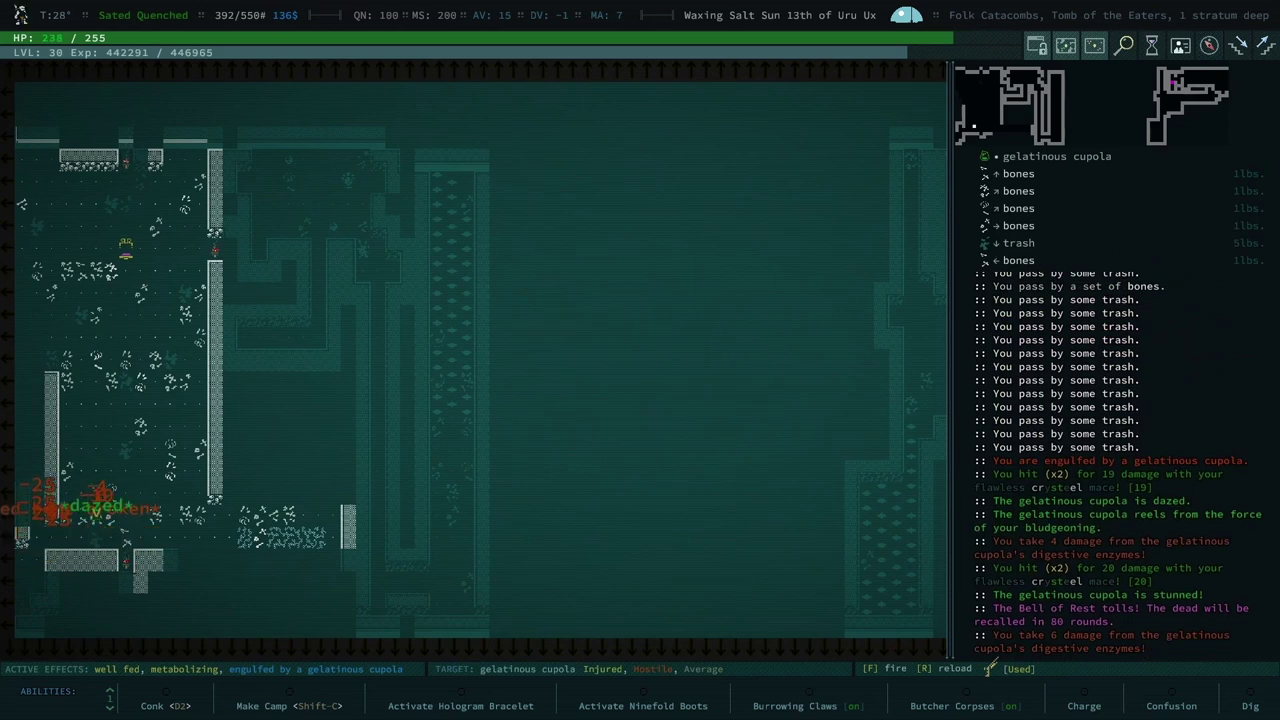
{"action": "key", "text": "Left"}
{"action": "key", "text": "Left"}
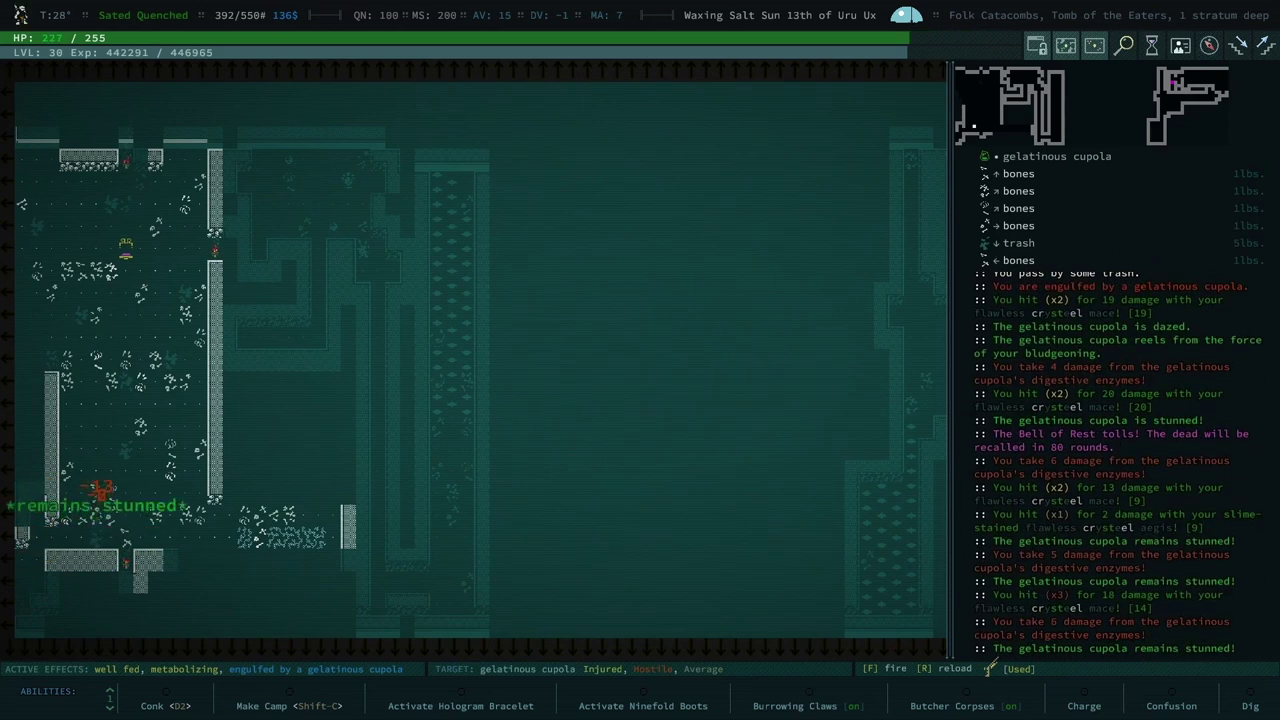
{"action": "key", "text": "Left"}
{"action": "key", "text": "Left"}
{"action": "key", "text": "Left"}
{"action": "key", "text": "Left"}
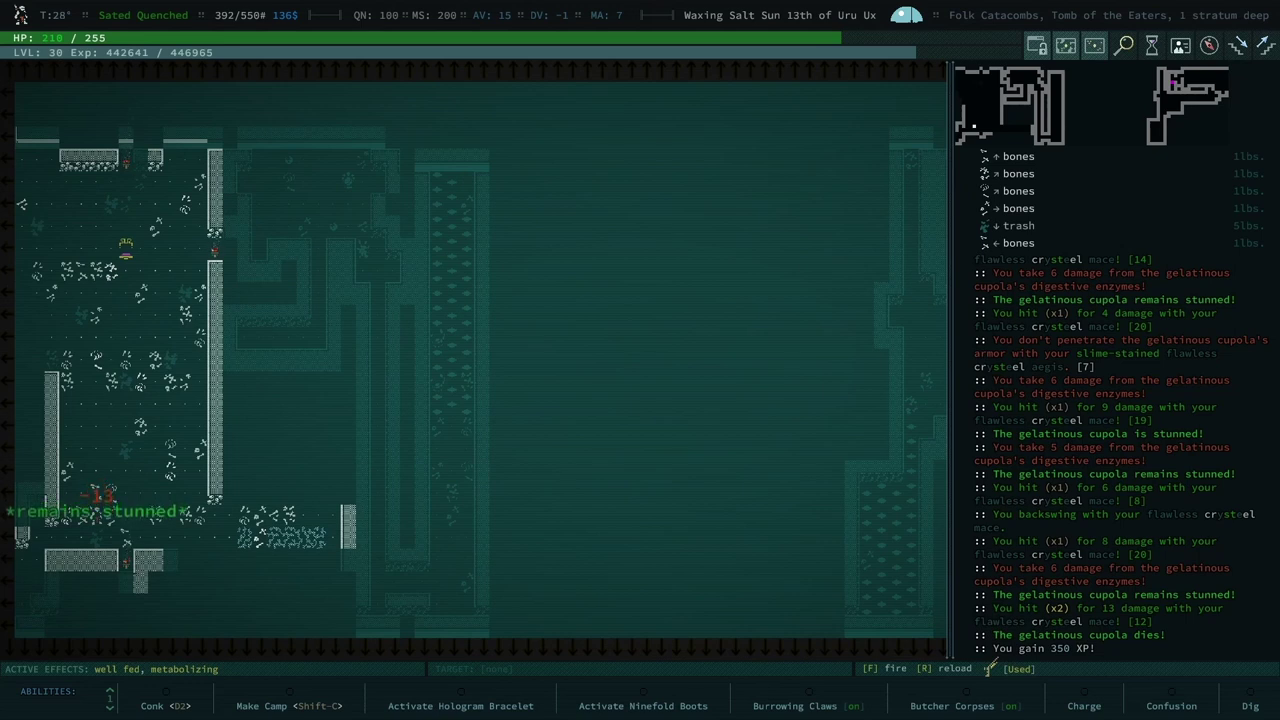
Cross the bone-strewn room, smash the eastern compacted bone walls, and head north into the corridor.
{"action": "key", "text": "Left"}
{"action": "key", "text": "Up"}
{"action": "key", "text": "Up"}
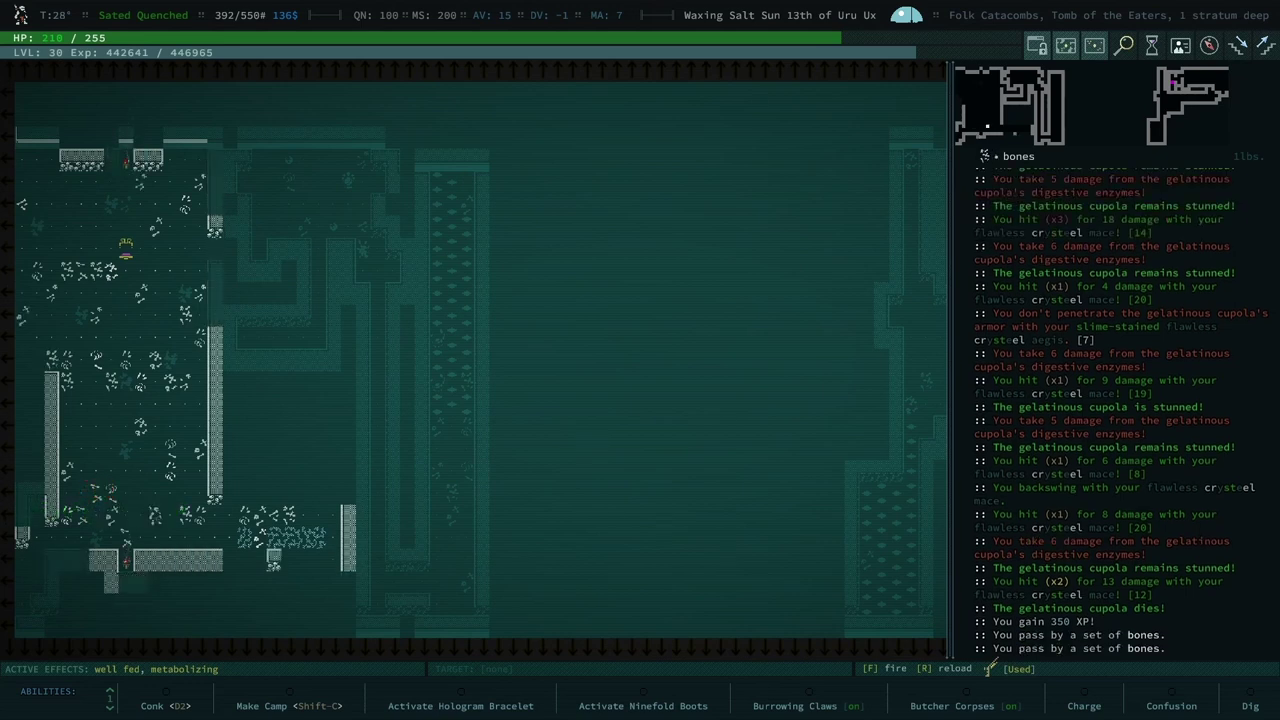
{"action": "key", "text": "Up"}
{"action": "key", "text": "Up"}
{"action": "key", "text": "Up"}
{"action": "key", "text": "Down"}
{"action": "key", "text": "Down"}
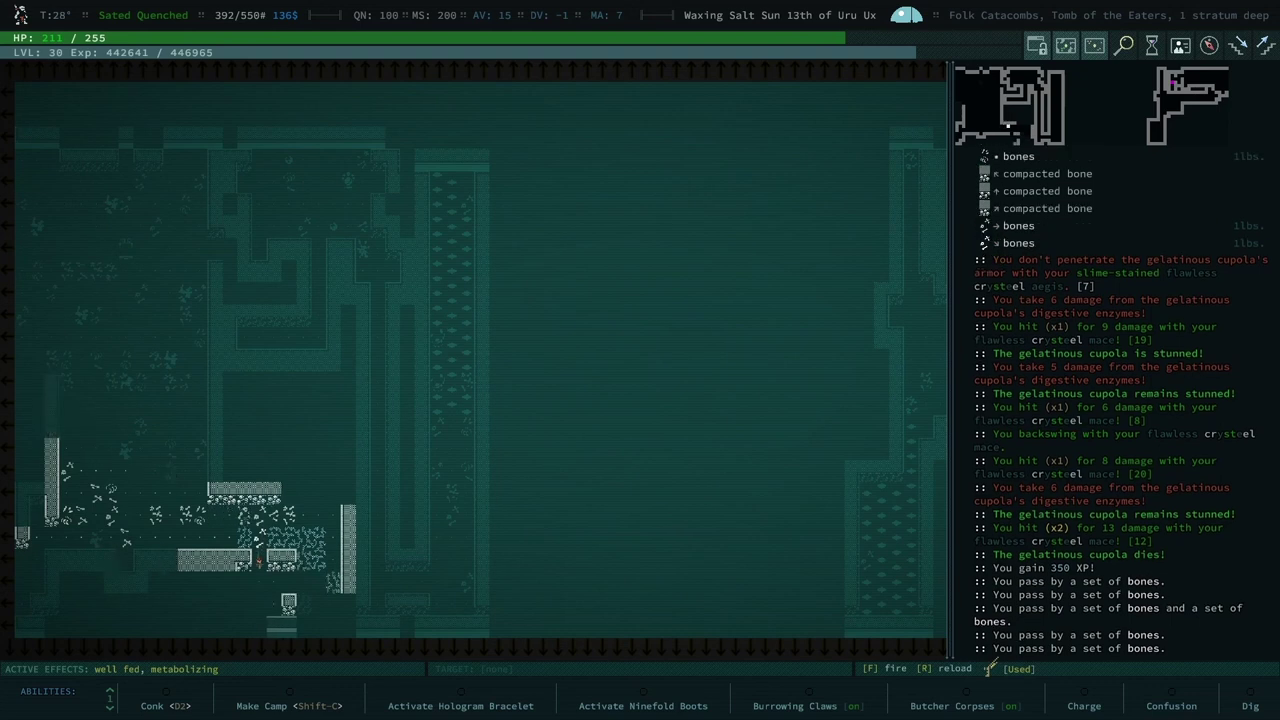
{"action": "key", "text": "Down"}
{"action": "key", "text": "Down"}
{"action": "key", "text": "Right"}
{"action": "key", "text": "Right"}
{"action": "key", "text": "Right"}
{"action": "key", "text": "Right"}
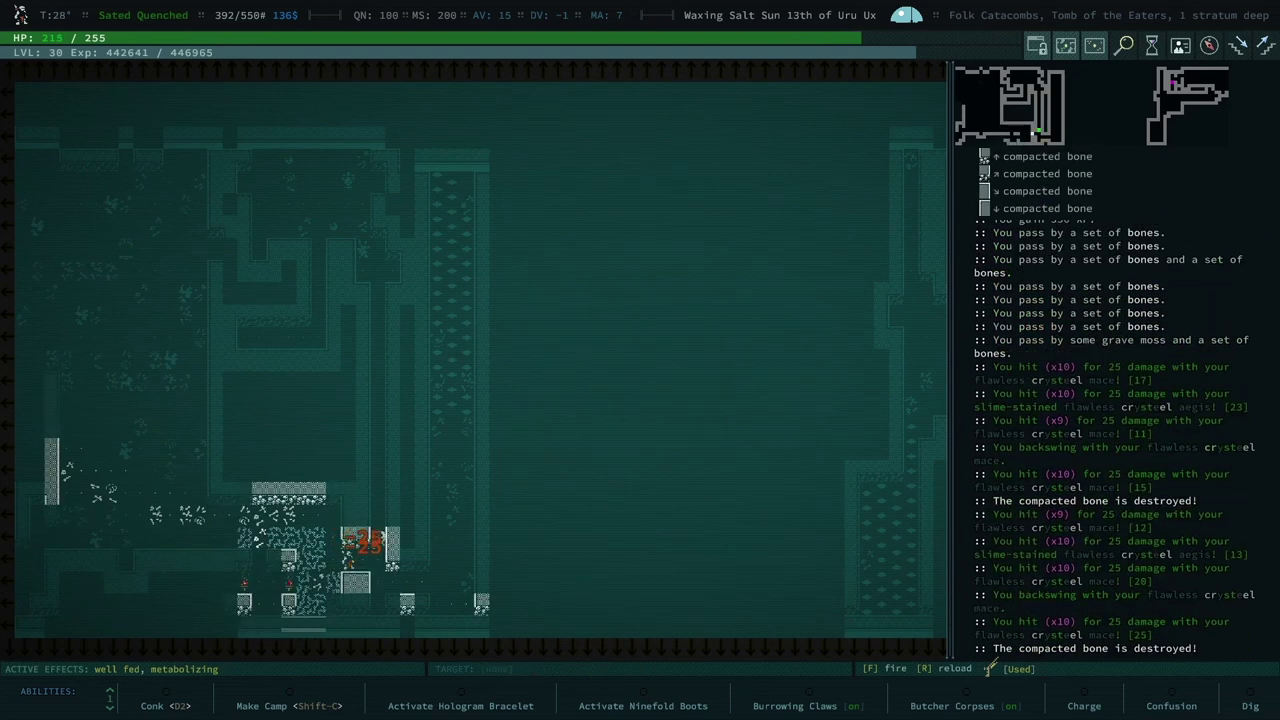
{"action": "key", "text": "Right"}
{"action": "key", "text": "Right"}
{"action": "key", "text": "Right"}
{"action": "key", "text": "Right"}
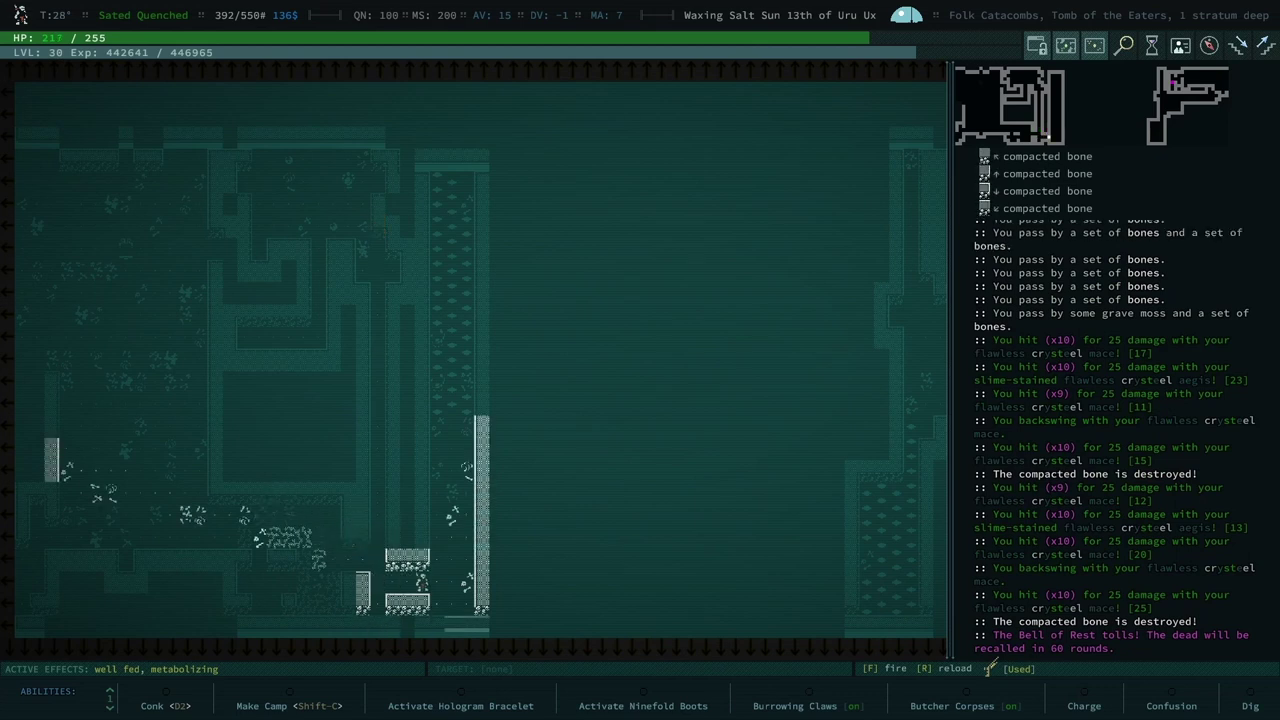
{"action": "key", "text": "Up"}
{"action": "key", "text": "Up"}
{"action": "key", "text": "Up"}
{"action": "key", "text": "Up"}
{"action": "key", "text": "Up"}
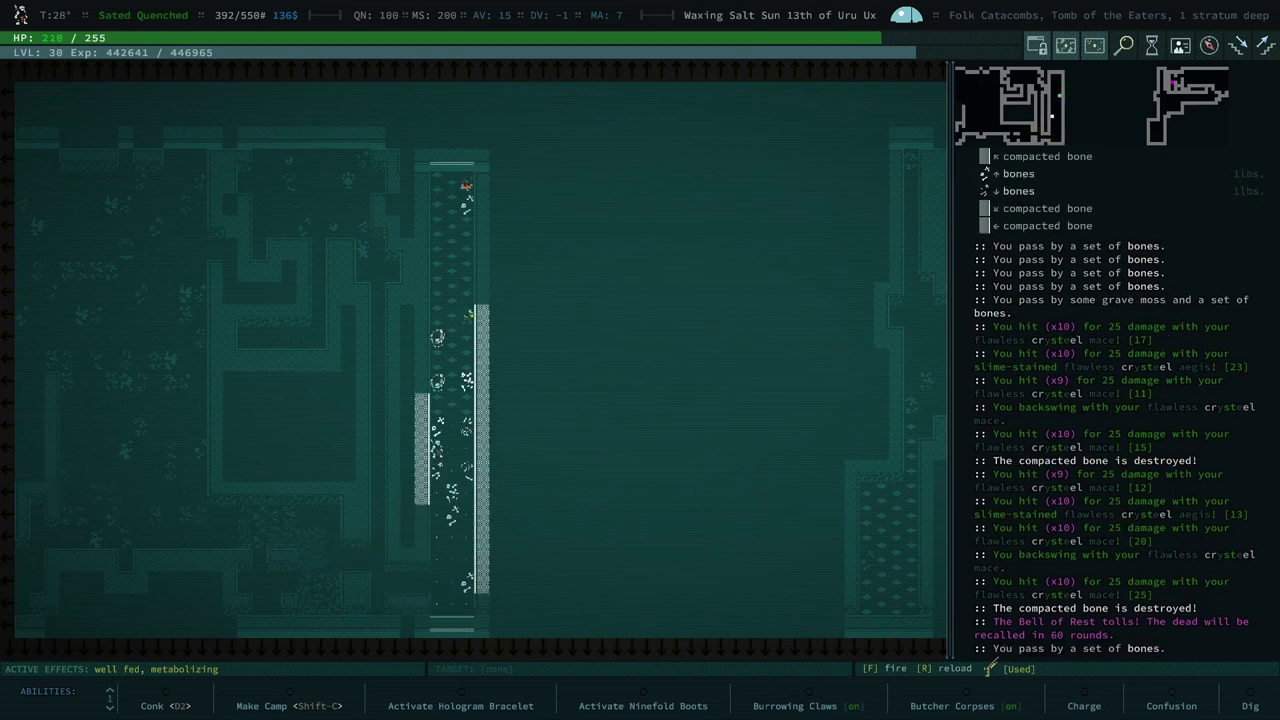
{"action": "key", "text": "Up"}
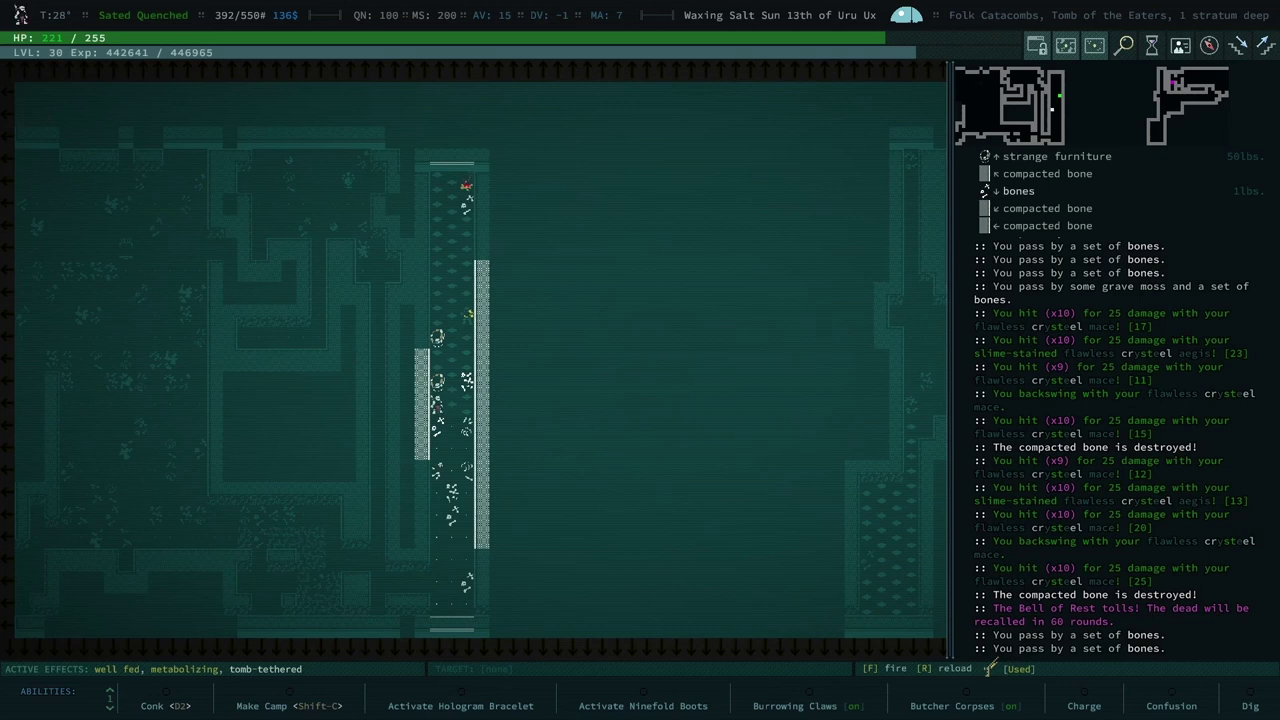
Rest until fully healed, then walk south down the corridor.
{"action": "key", "text": "grave"}
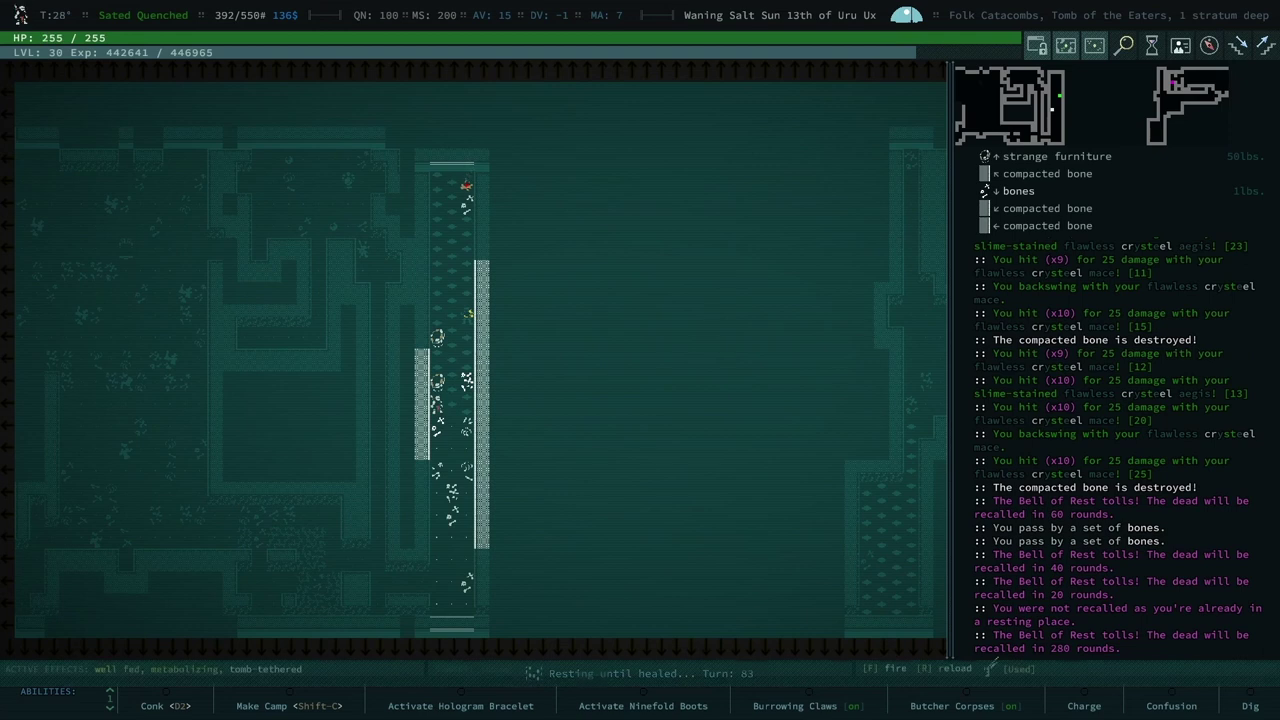
{"action": "key", "text": "KP_2"}
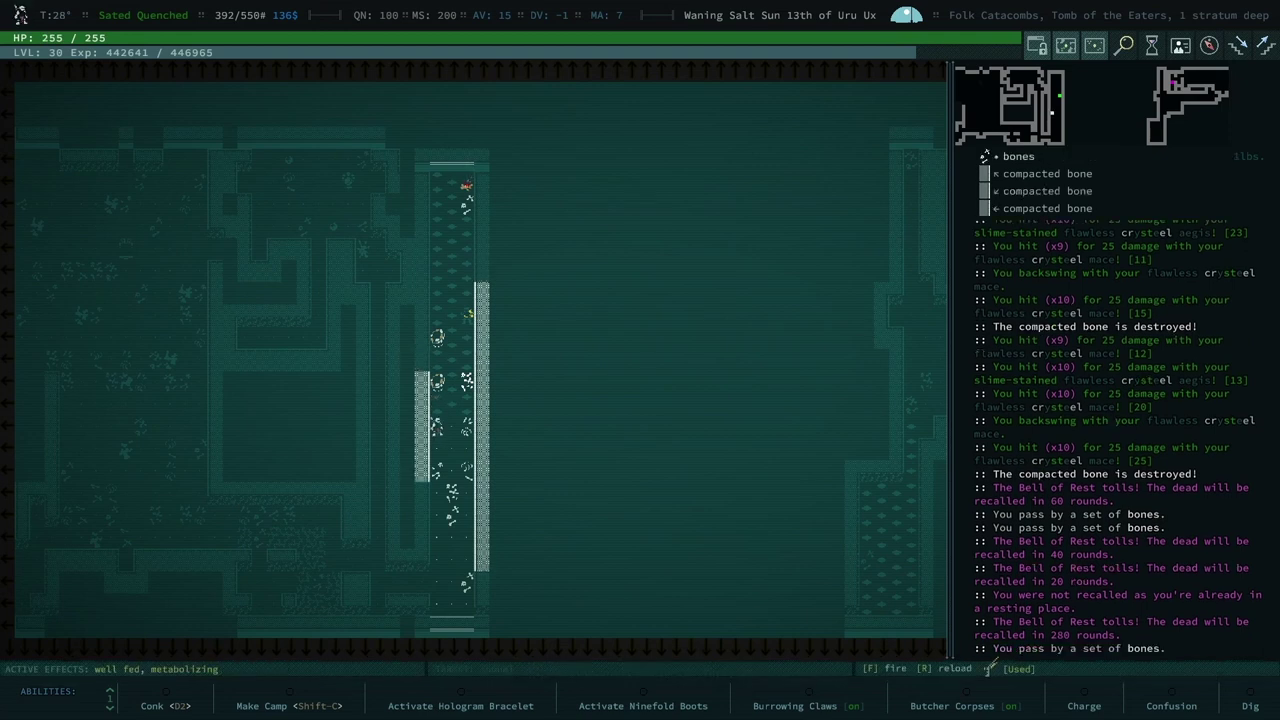
{"action": "key", "text": "KP_2"}
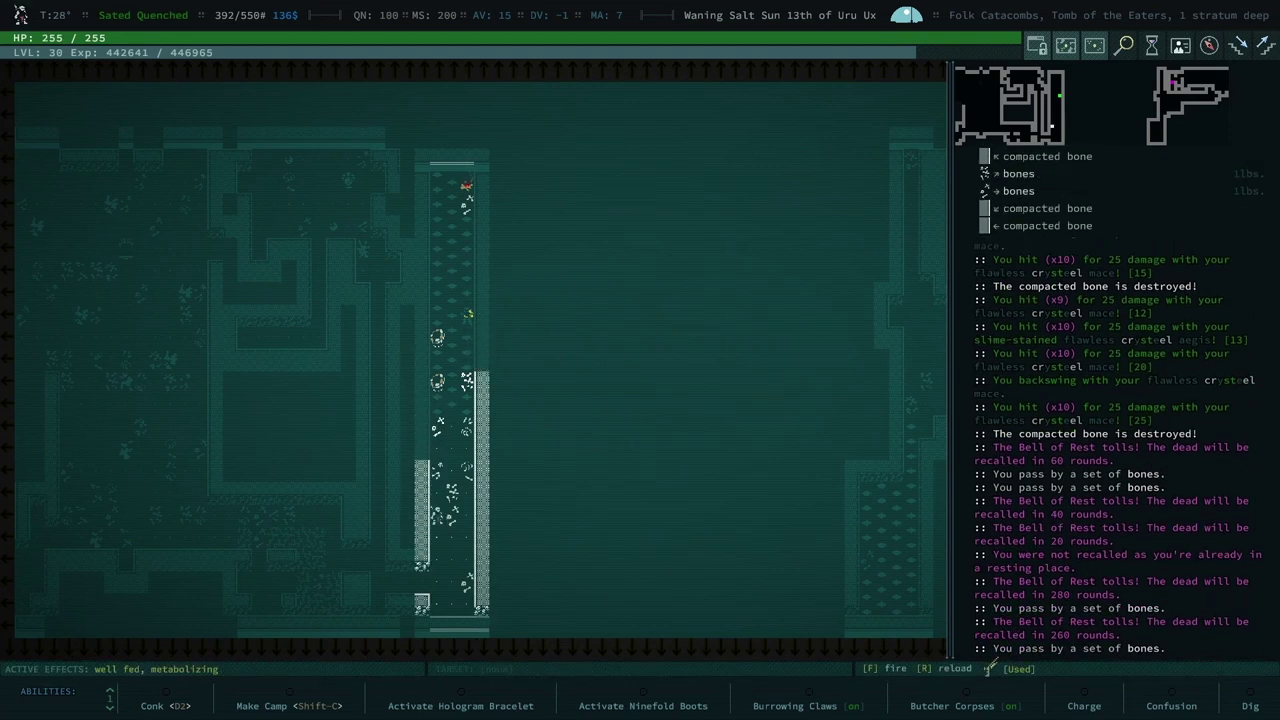
{"action": "key", "text": "KP_2"}
{"action": "key", "text": "KP_2"}
{"action": "key", "text": "KP_2"}
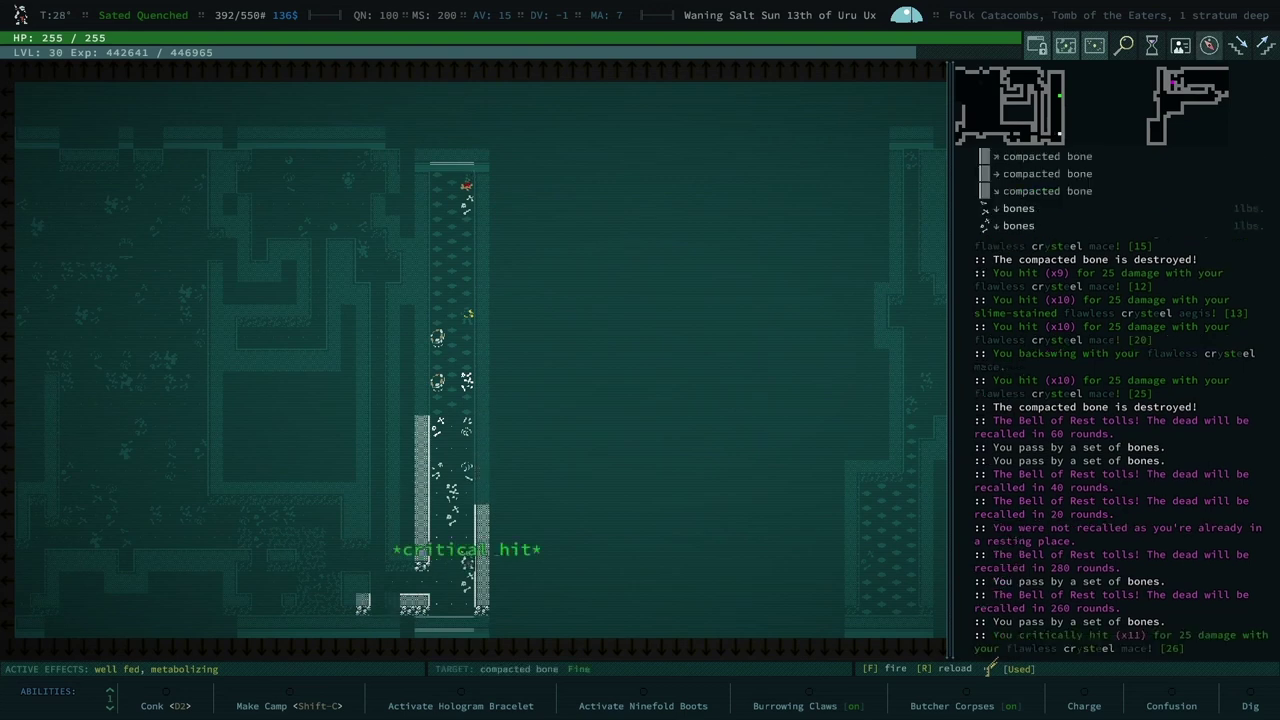
{"action": "key", "text": "KP_2"}
{"action": "key", "text": "KP_2"}
{"action": "key", "text": "KP_2"}
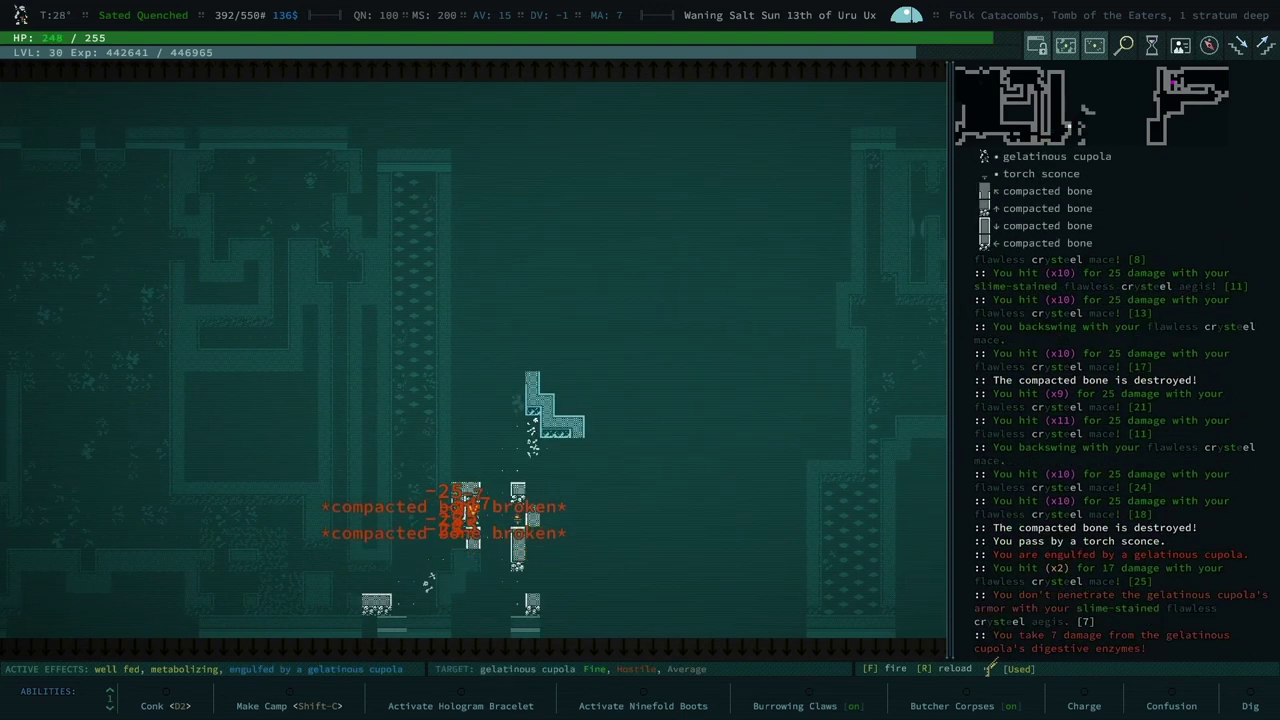
Check the character's description, then strike the engulfing gelatinous cupola repeatedly.
{"action": "key", "text": "l"}
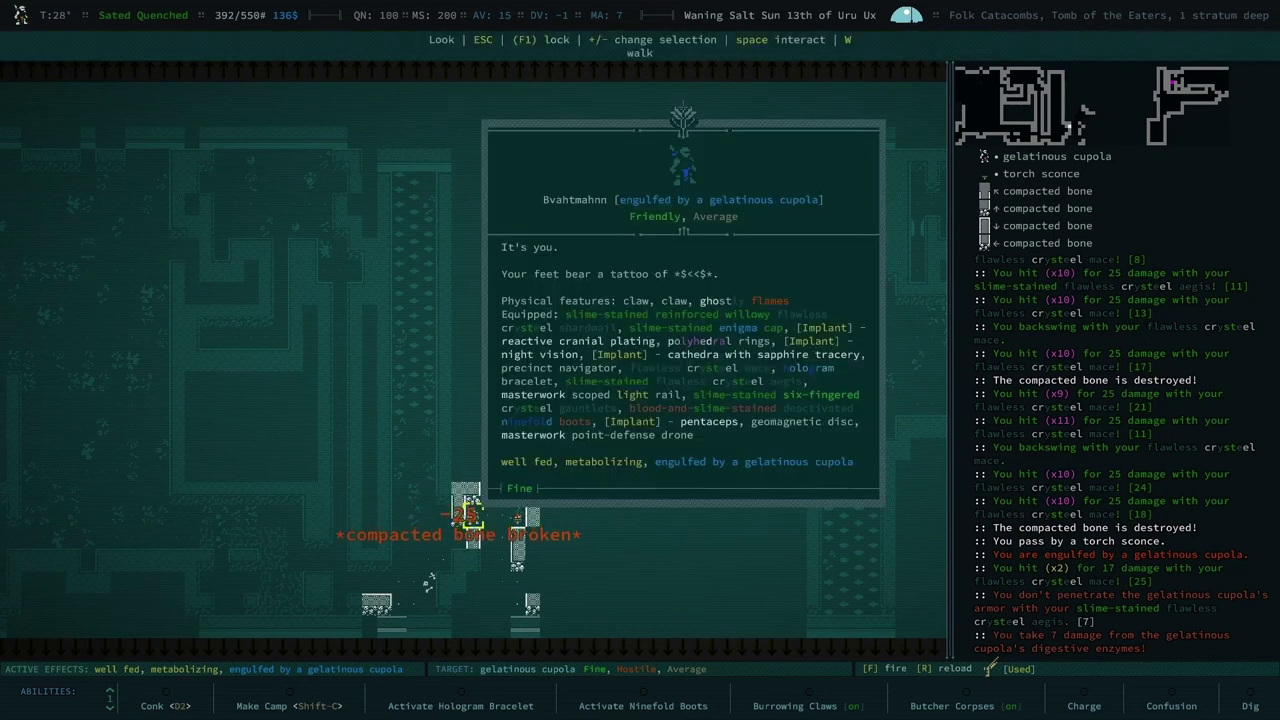
{"action": "key", "text": "Escape"}
{"action": "key", "text": "KP_2"}
{"action": "key", "text": "KP_2"}
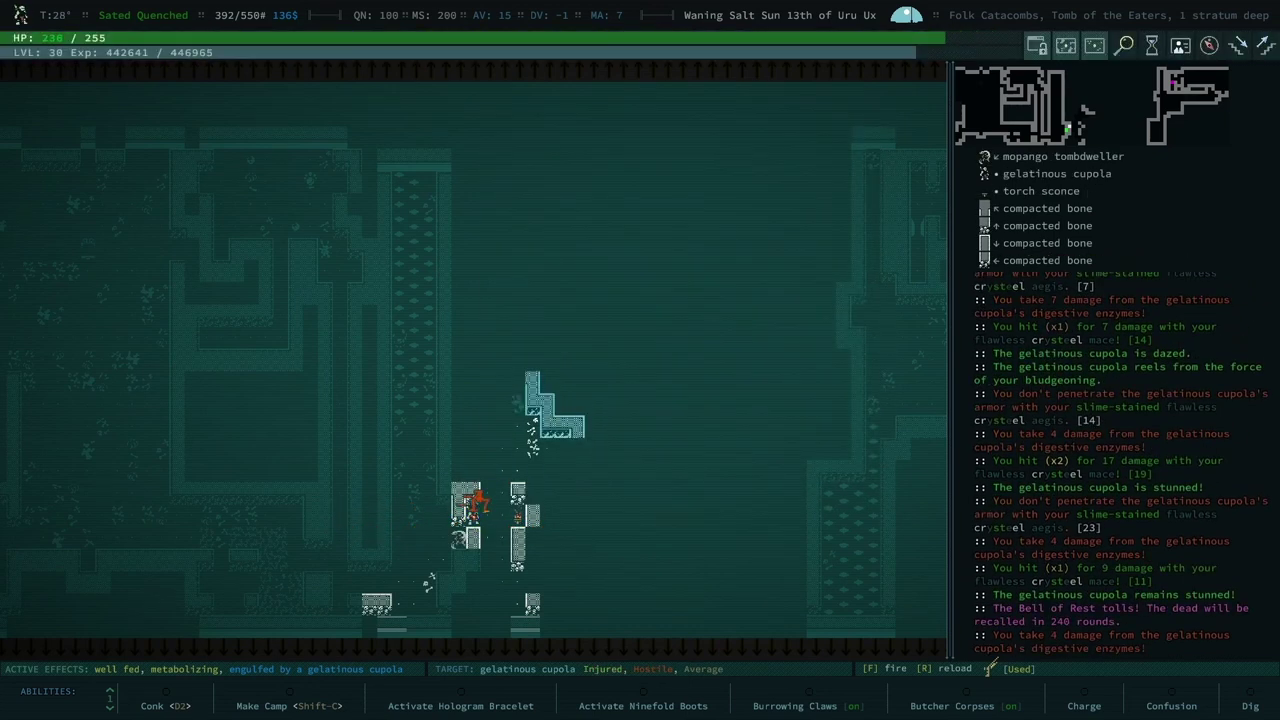
{"action": "key", "text": "KP_2"}
{"action": "key", "text": "KP_2"}
{"action": "key", "text": "KP_2"}
{"action": "key", "text": "KP_2"}
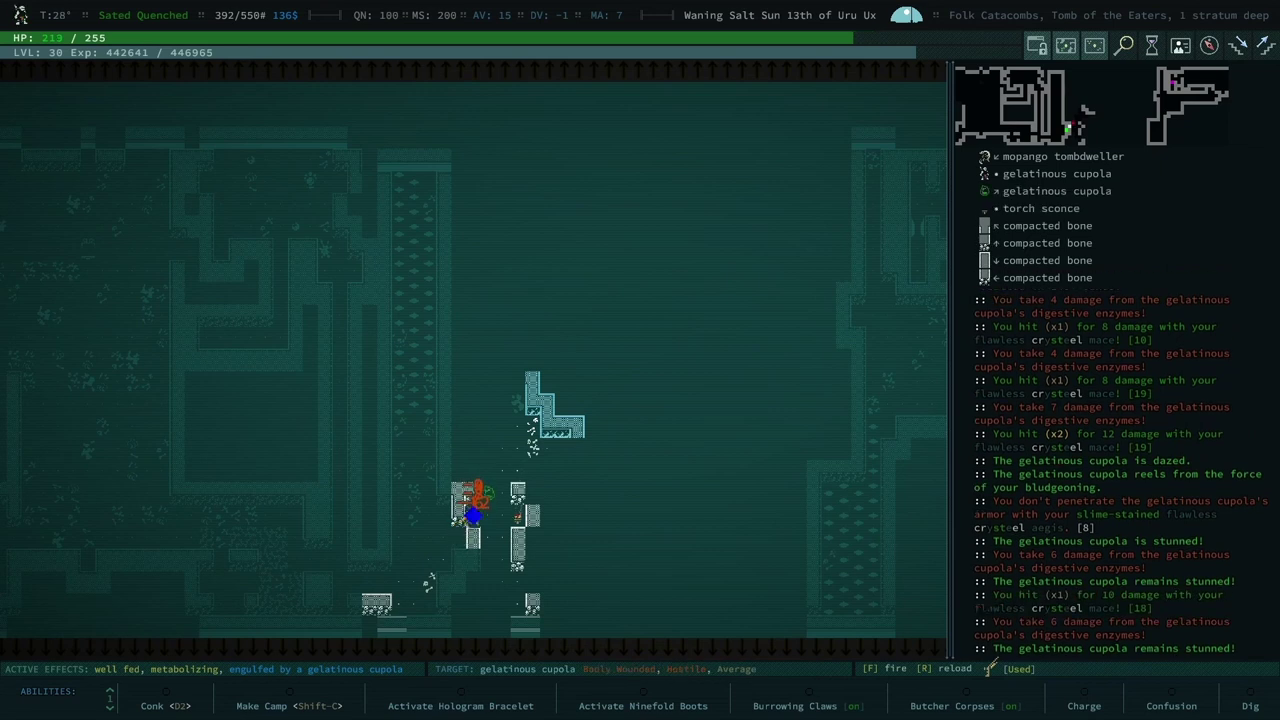
{"action": "key", "text": "KP_2"}
{"action": "key", "text": "KP_2"}
{"action": "key", "text": "KP_2"}
Move west past the torch sconce and examine the engulfed mopango tombdweller.
{"action": "key", "text": "KP_4"}
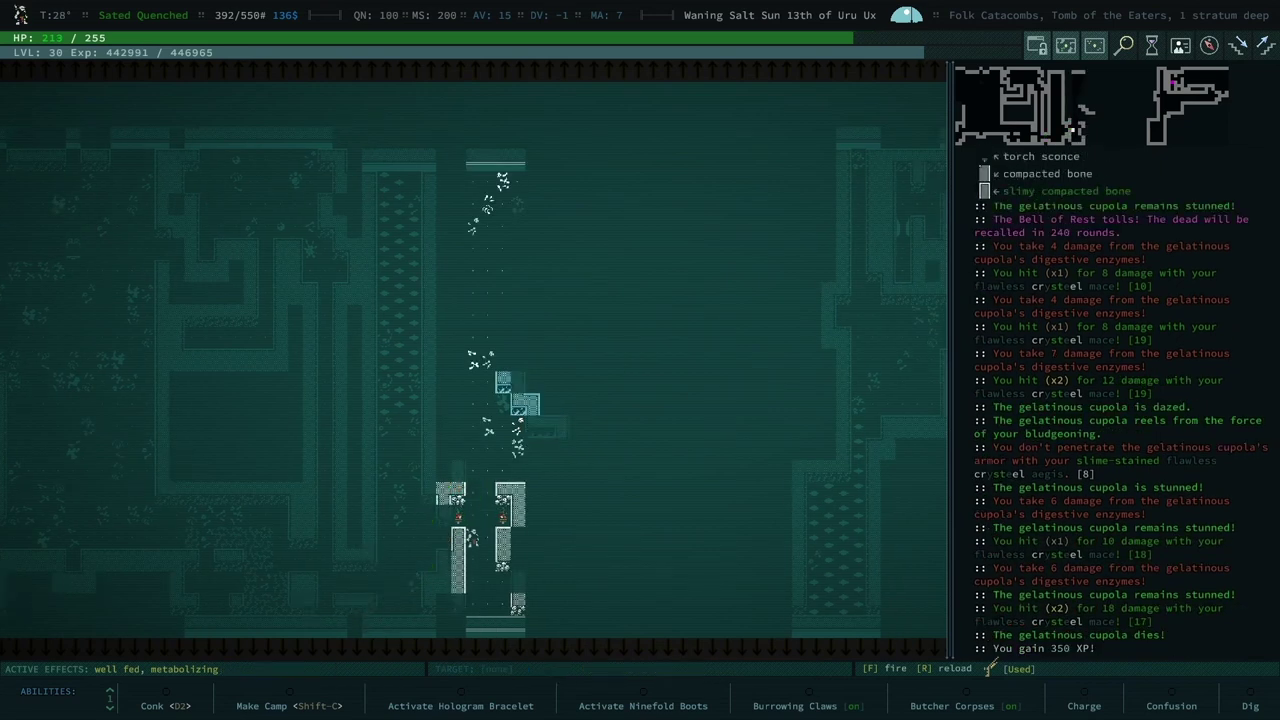
{"action": "key", "text": "KP_4"}
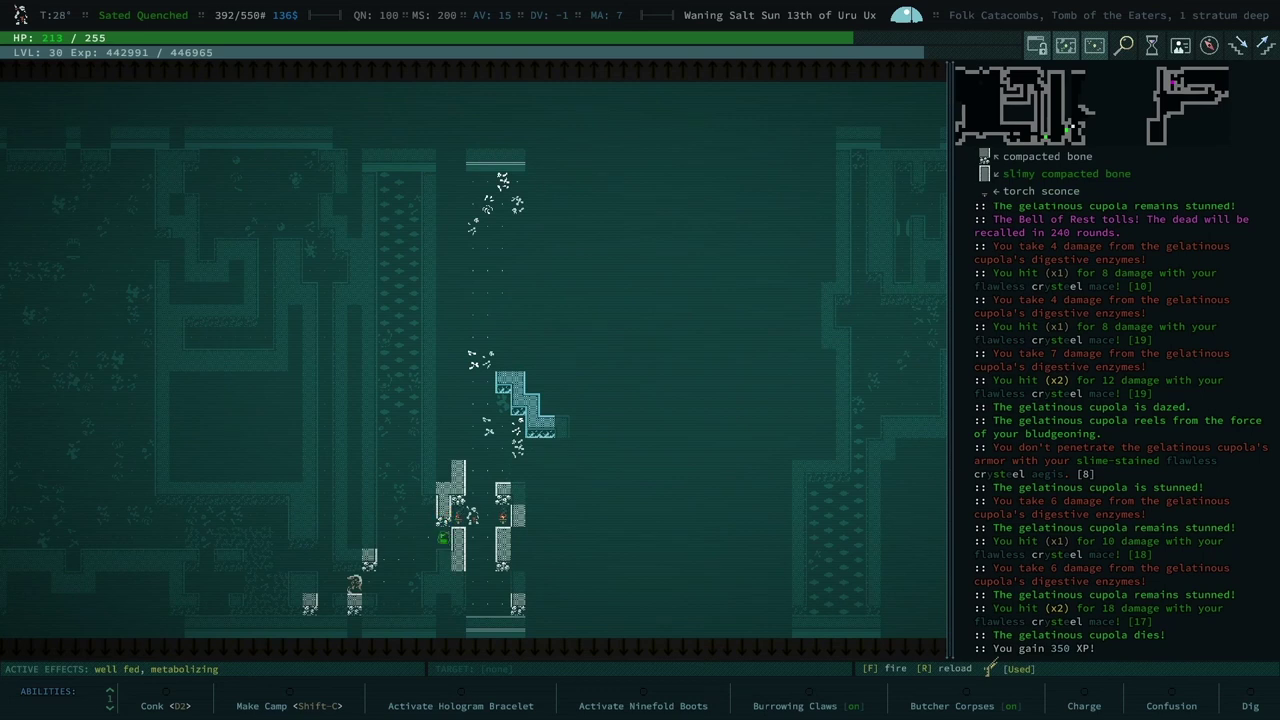
{"action": "key", "text": "KP_4"}
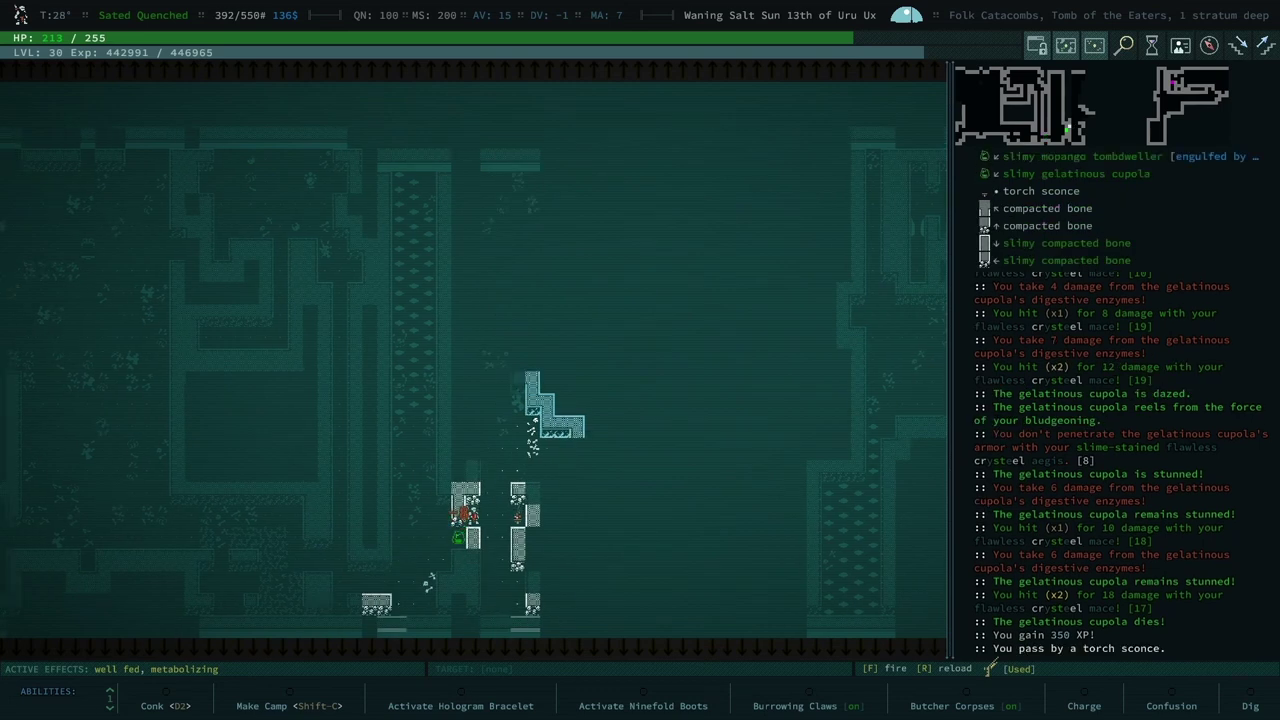
{"action": "key", "text": "l"}
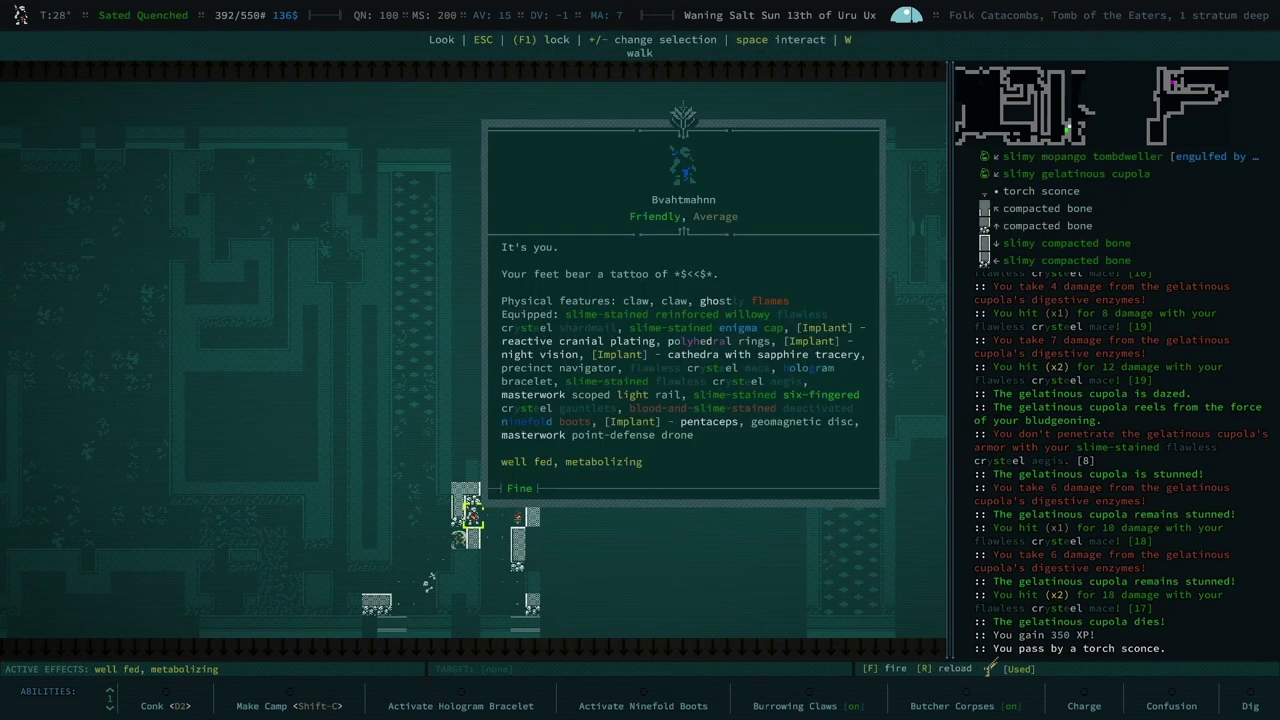
{"action": "key", "text": "KP_2"}
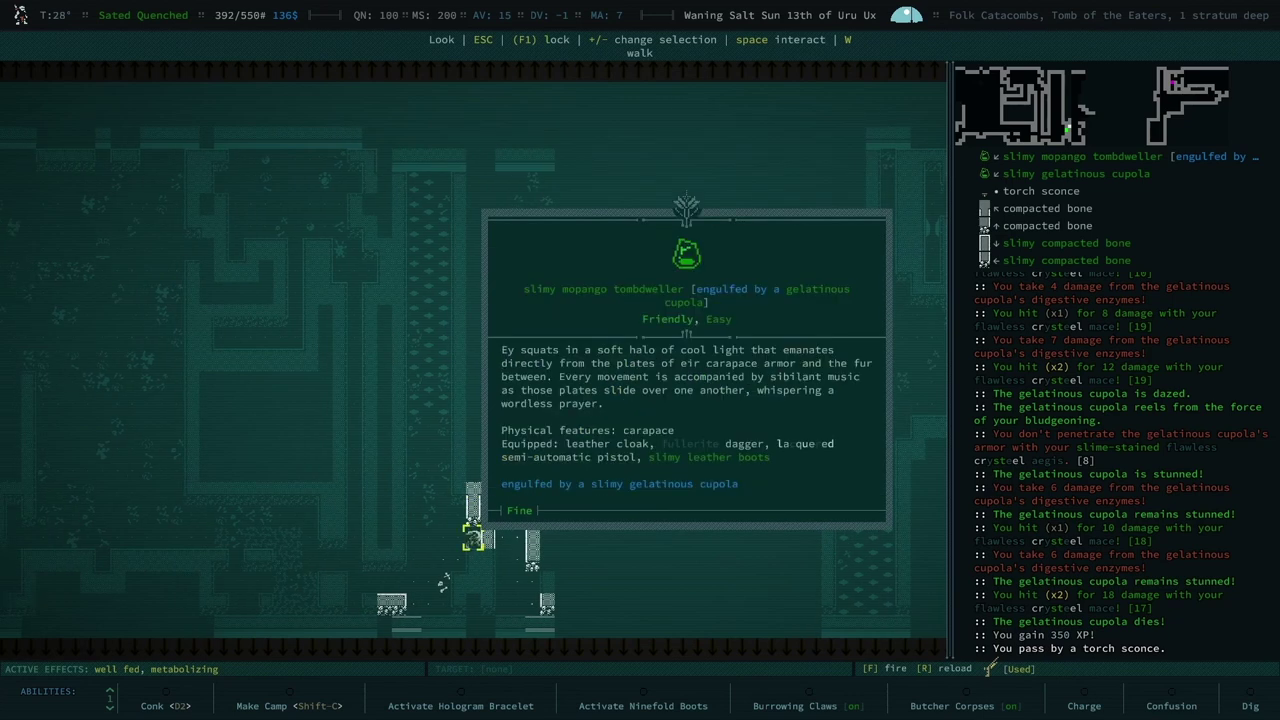
{"action": "key", "text": "Escape"}
{"action": "key", "text": "KP_4"}
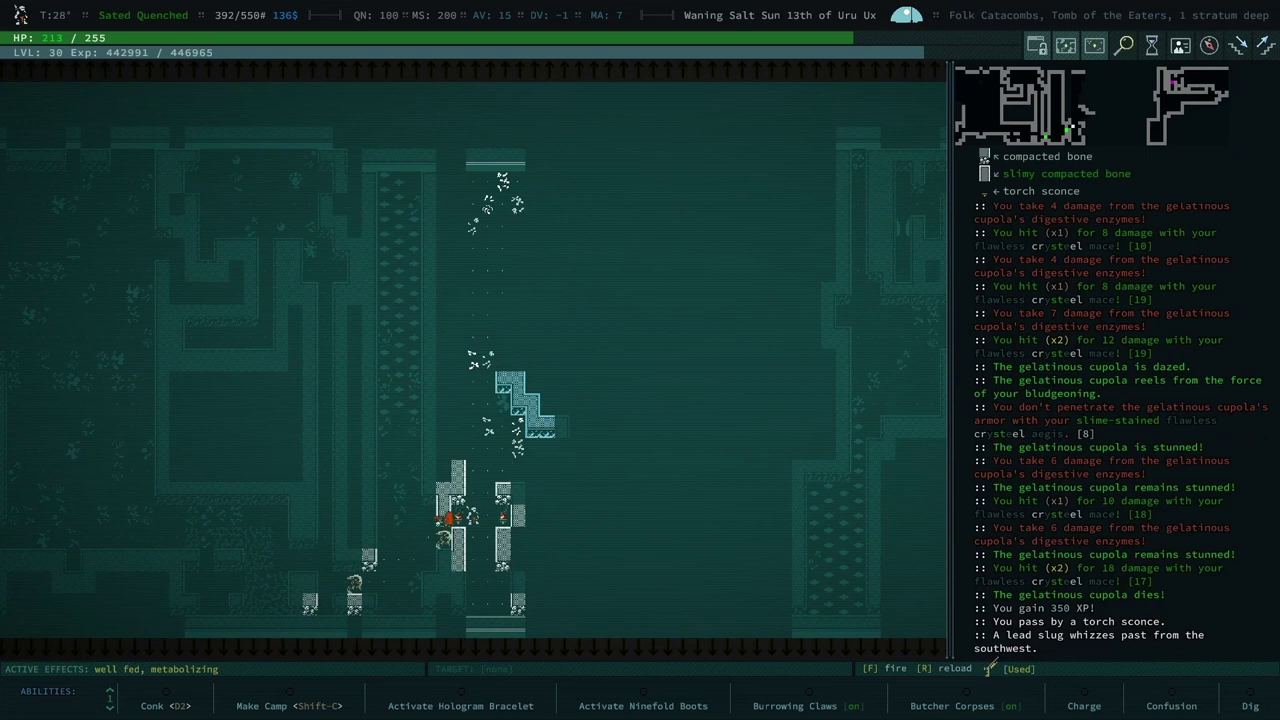
Walk south through the catacomb past trash and bones and attack the burnished azzurum.
{"action": "key", "text": "KP_6"}
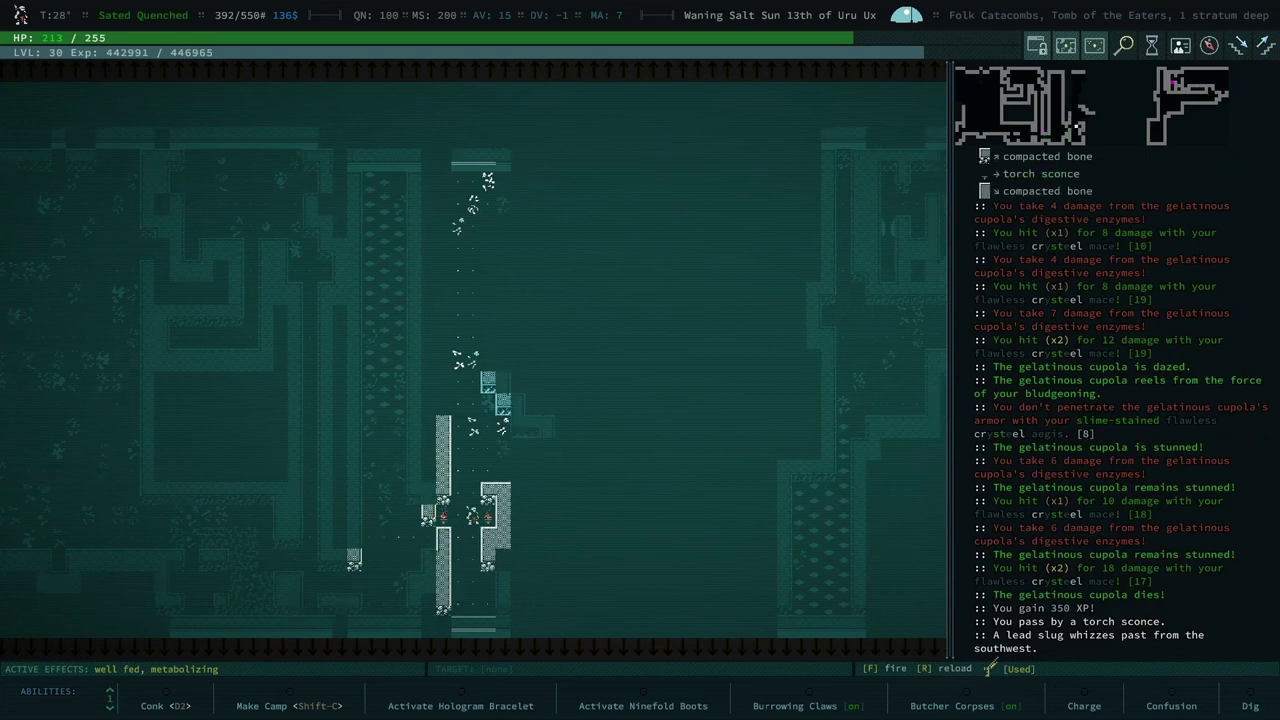
{"action": "key", "text": "KP_2"}
{"action": "key", "text": "KP_1"}
{"action": "key", "text": "KP_1"}
{"action": "key", "text": "KP_1"}
{"action": "key", "text": "KP_1"}
{"action": "key", "text": "KP_1"}
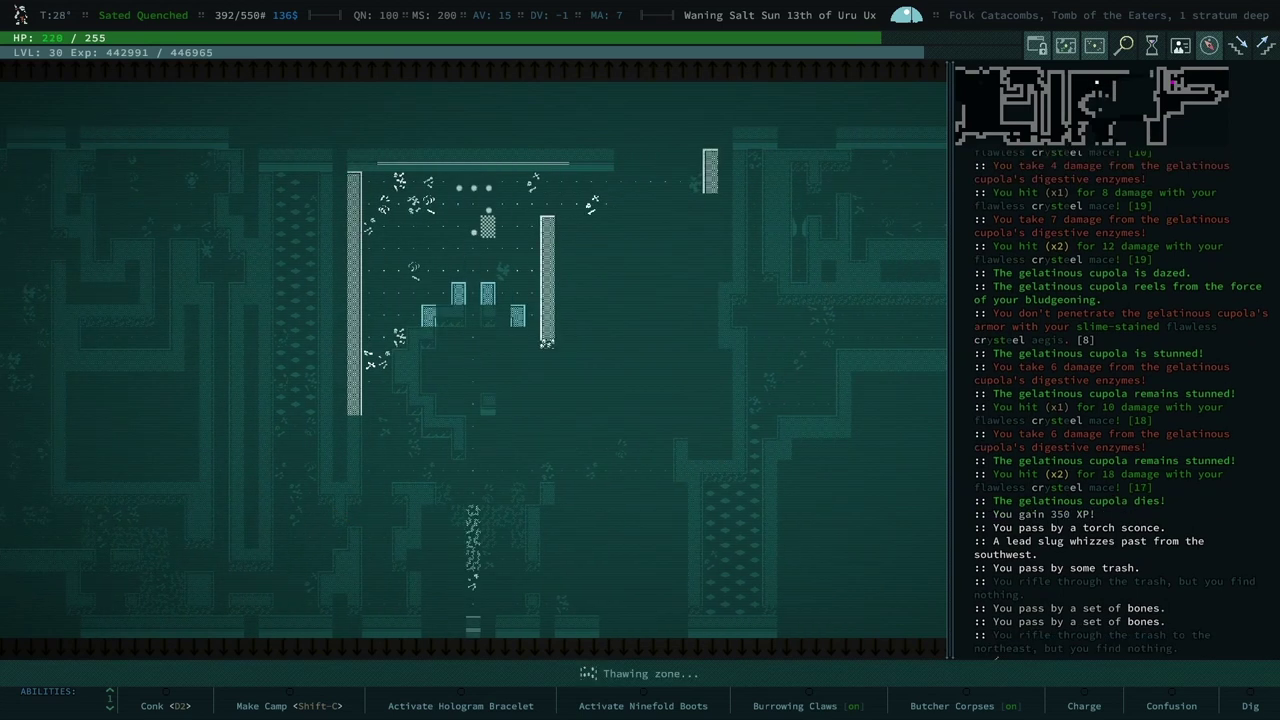
{"action": "key", "text": "KP_1"}
{"action": "key", "text": "KP_1"}
{"action": "key", "text": "KP_2"}
{"action": "key", "text": "KP_2"}
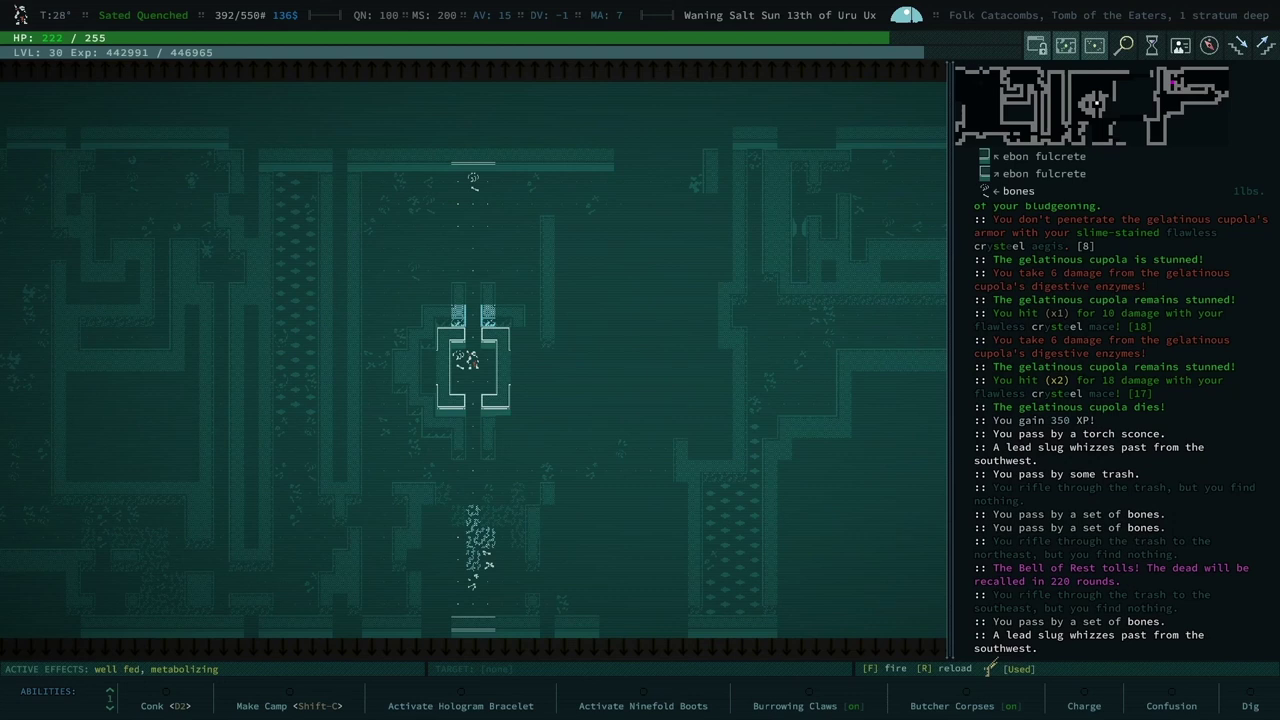
{"action": "key", "text": "KP_2"}
{"action": "key", "text": "KP_2"}
{"action": "key", "text": "KP_2"}
{"action": "key", "text": "KP_2"}
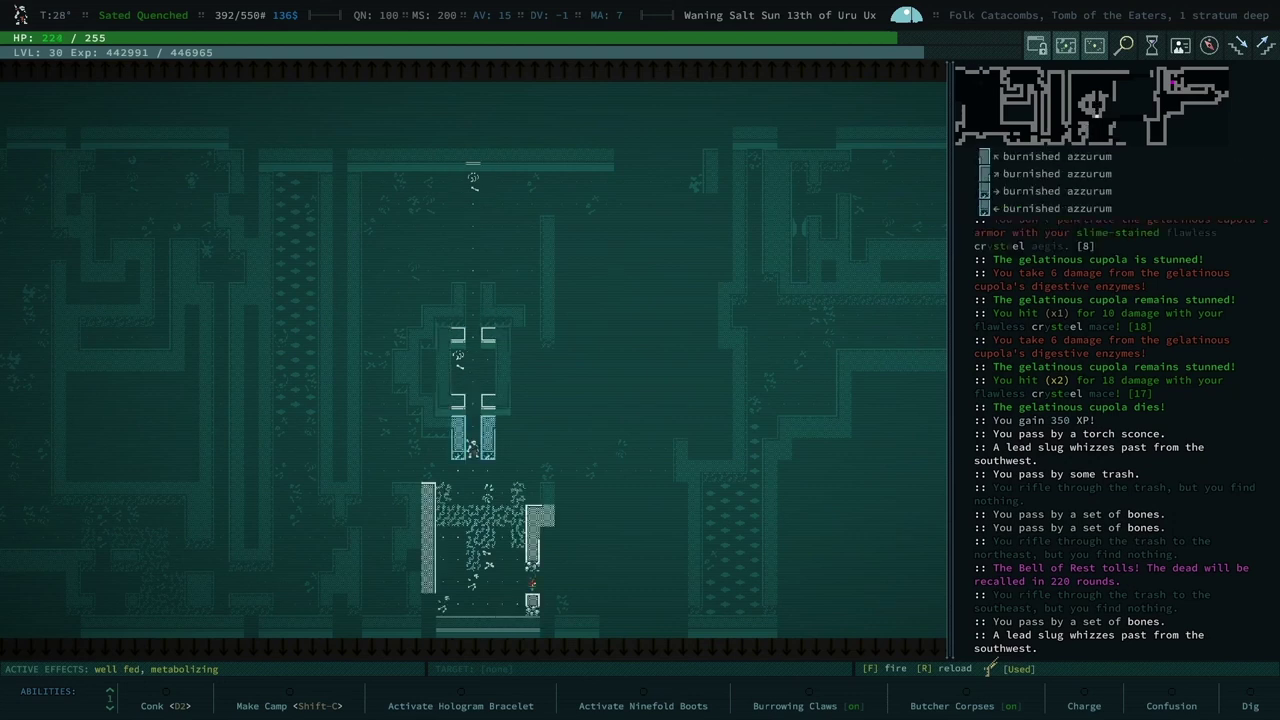
{"action": "key", "text": "KP_2"}
{"action": "key", "text": "KP_2"}
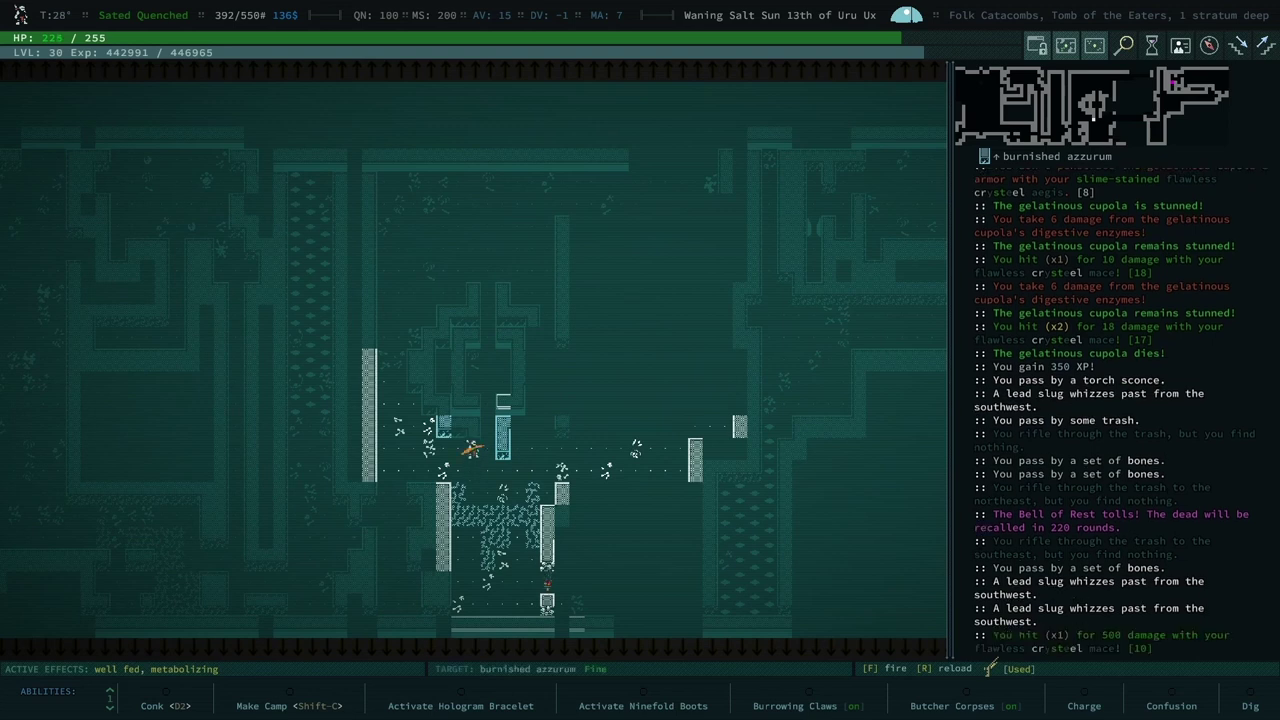
{"action": "key", "text": "KP_2"}
Fire the missile weapon at the salty gelatinous cupola and dismiss the fall-through-floor message.
{"action": "key", "text": "KP_1"}
{"action": "key", "text": "KP_1"}
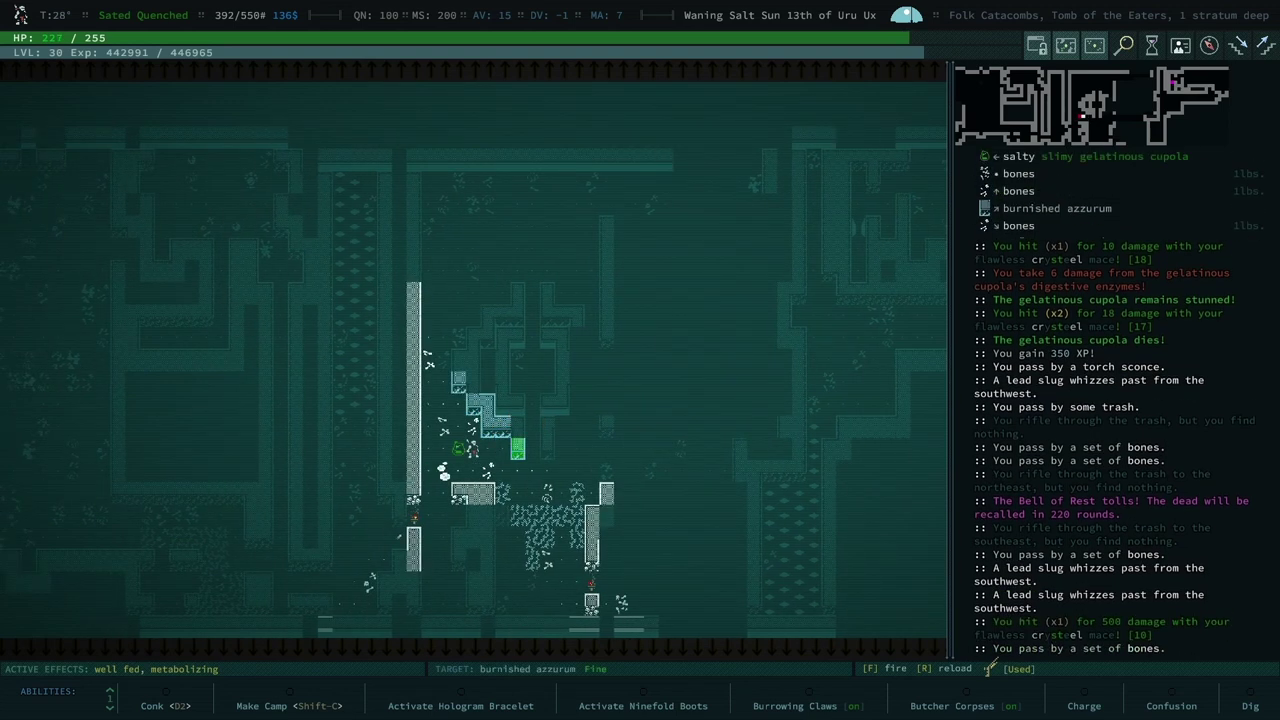
{"action": "key", "text": "f"}
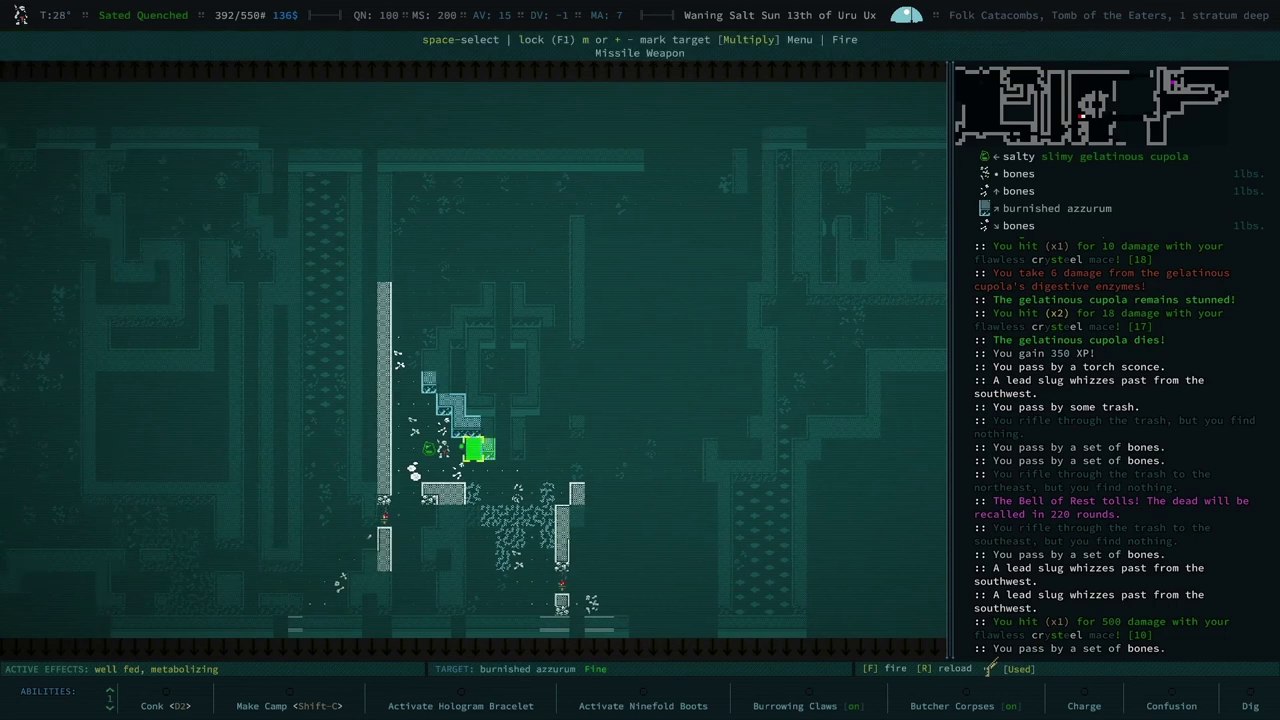
{"action": "key", "text": "KP_6"}
{"action": "key", "text": "KP_6"}
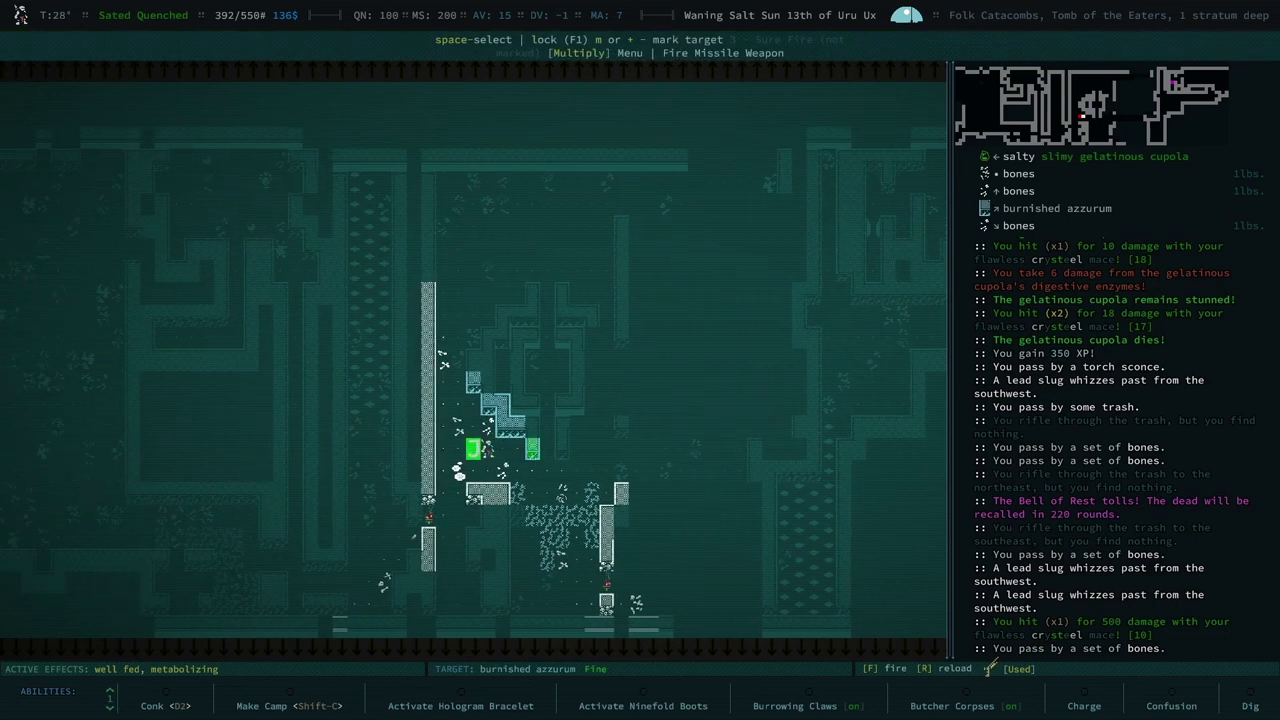
{"action": "key", "text": "space"}
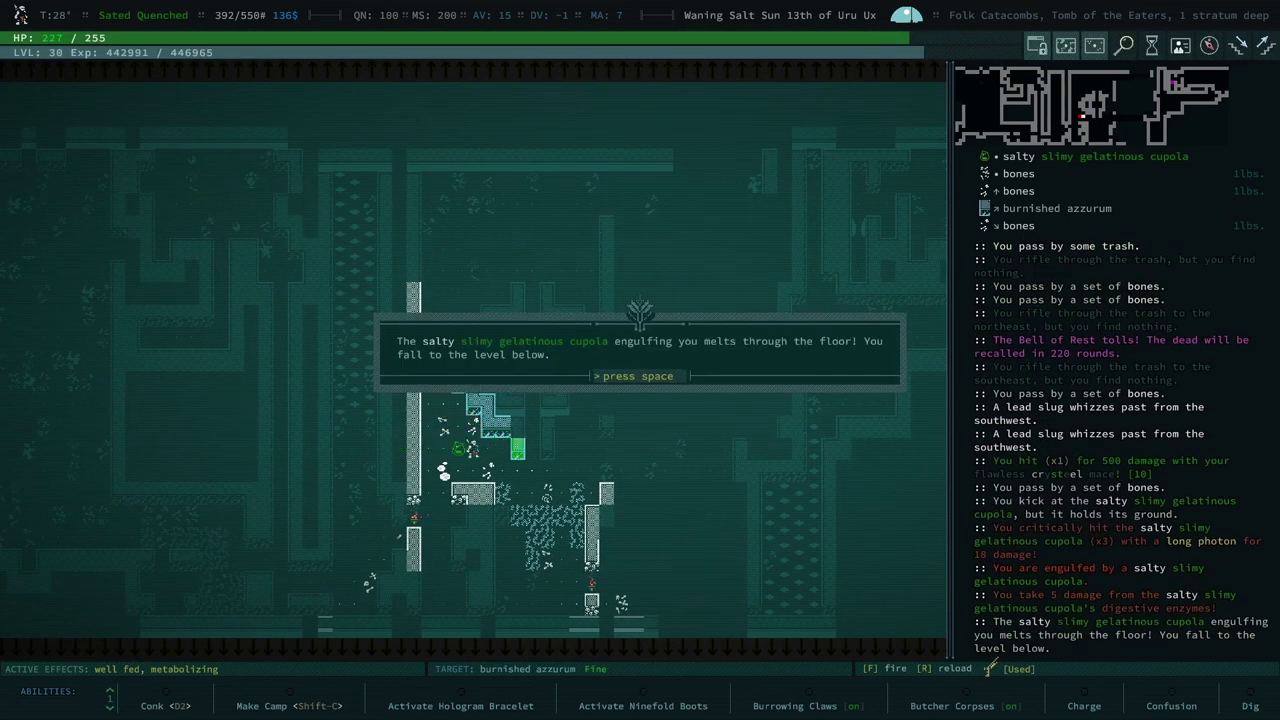
{"action": "key", "text": "space"}
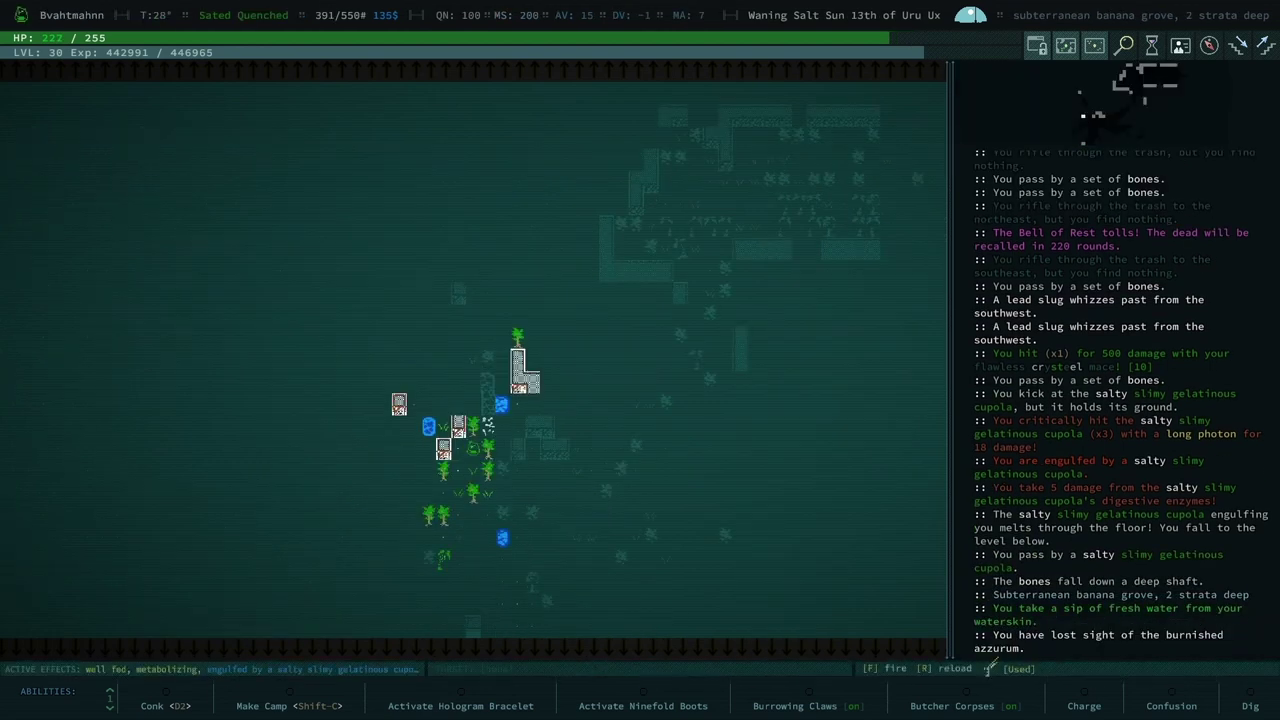
Kill the salty cupola, then open the inventory with all categories collapsed.
{"action": "key", "text": "KP_4"}
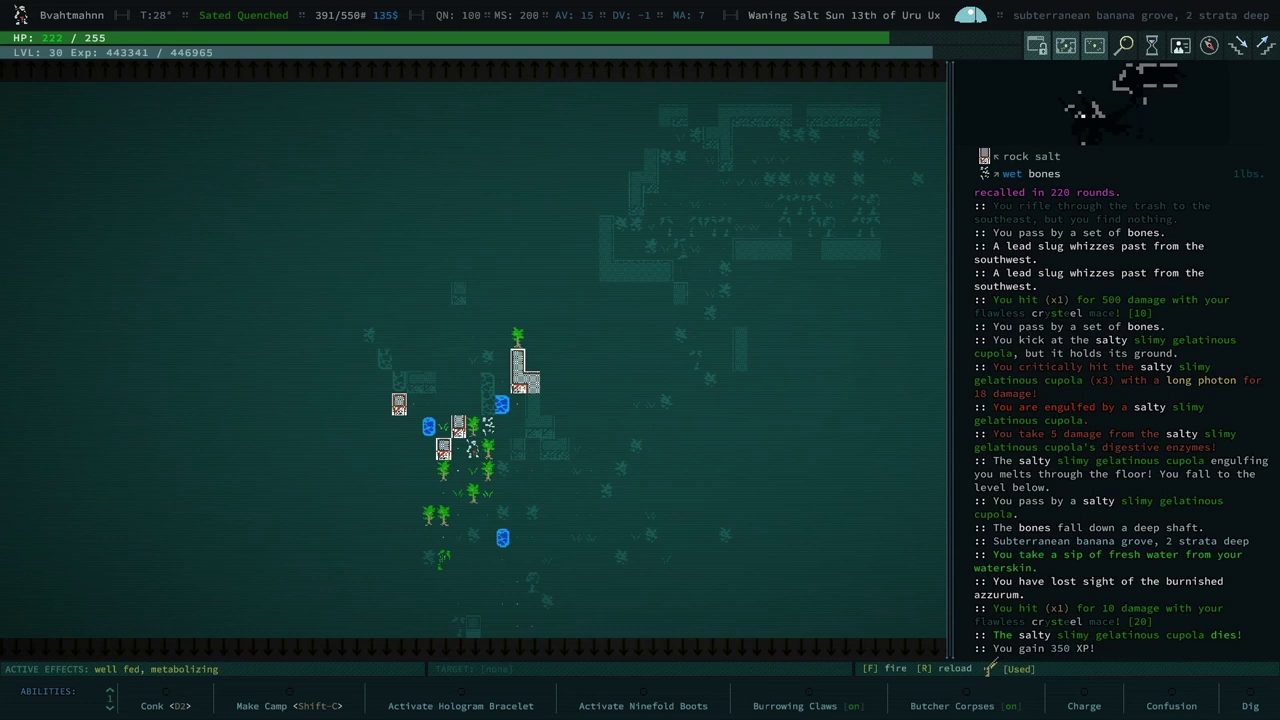
{"action": "key", "text": "KP_2"}
{"action": "key", "text": "KP_2"}
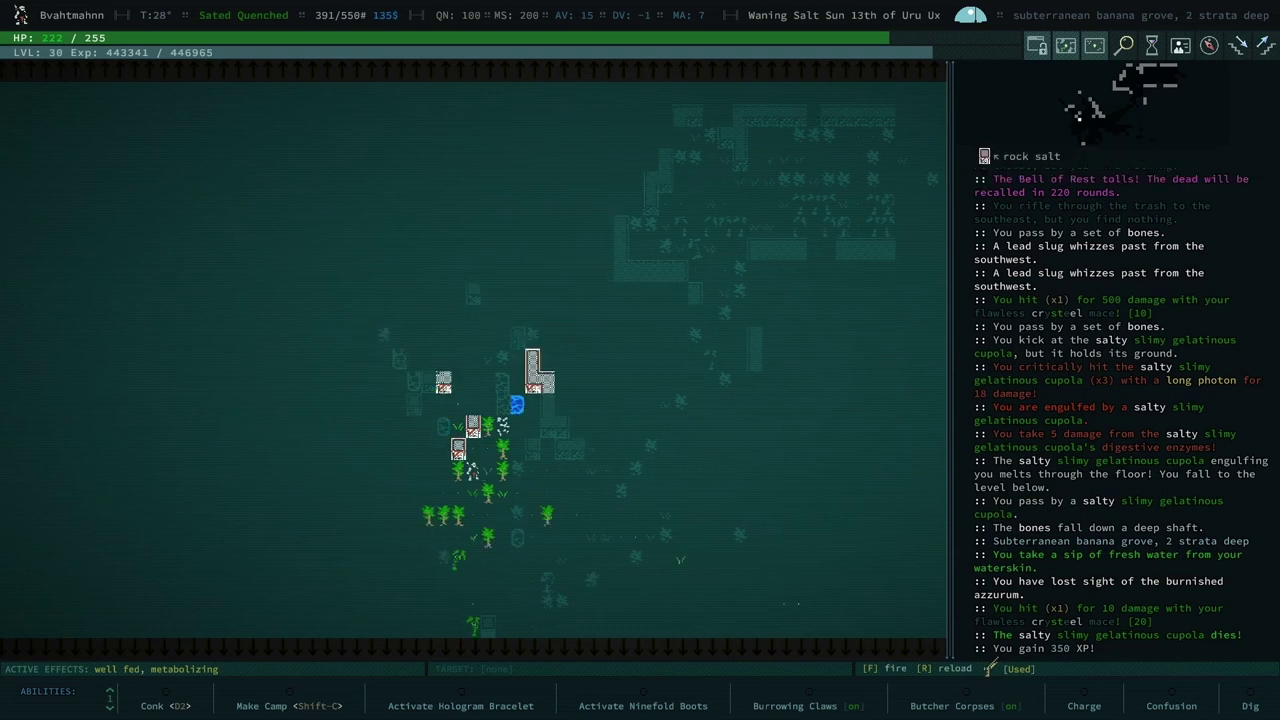
{"action": "key", "text": "i"}
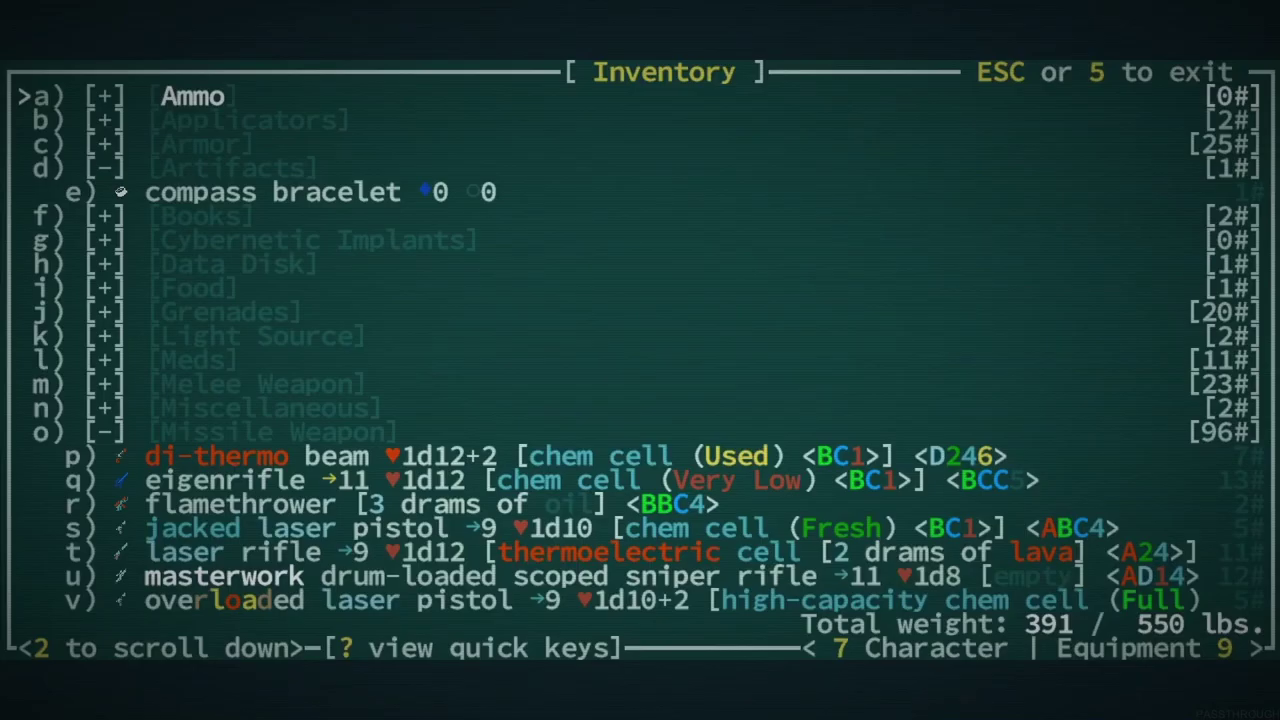
{"action": "key", "text": "KP_Subtract"}
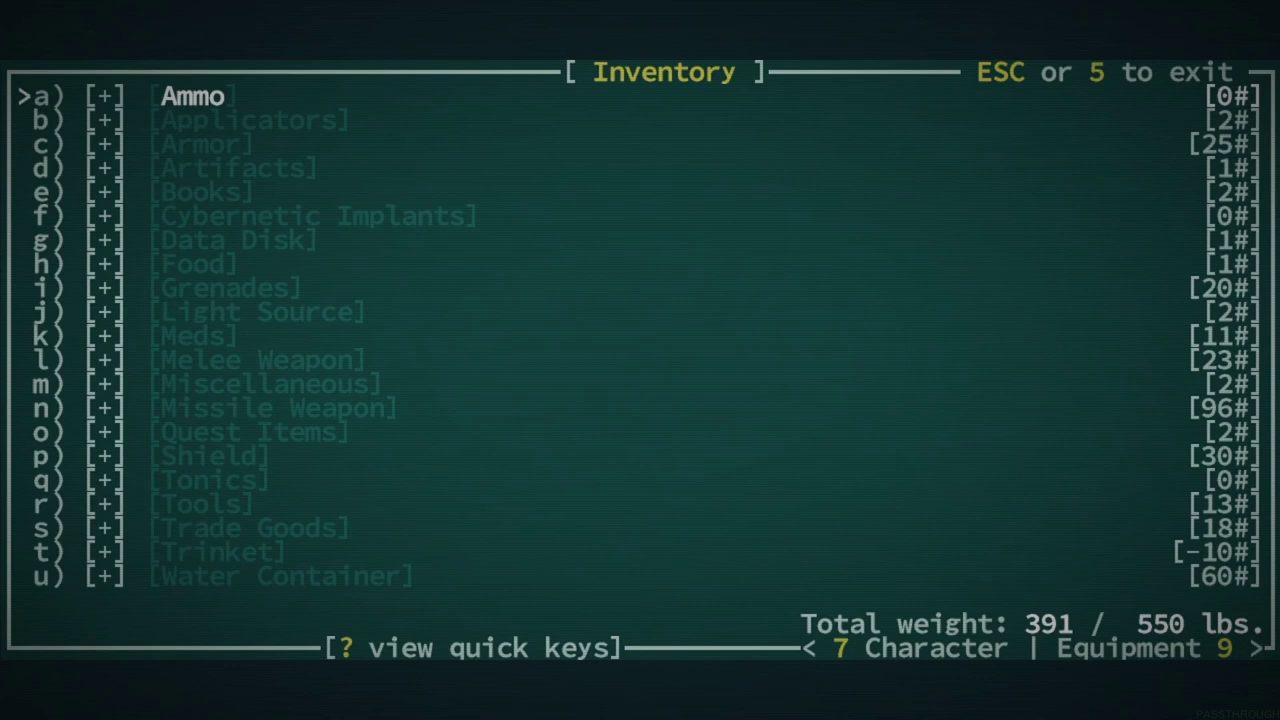
Activate the willowy Ezra recoiler from Tools to teleport to Ezra.
{"action": "key", "text": "KP_2"}
{"action": "key", "text": "KP_2"}
{"action": "key", "text": "KP_2"}
{"action": "key", "text": "KP_2"}
{"action": "key", "text": "KP_2"}
{"action": "key", "text": "KP_2"}
{"action": "key", "text": "KP_2"}
{"action": "key", "text": "KP_2"}
{"action": "key", "text": "Next"}
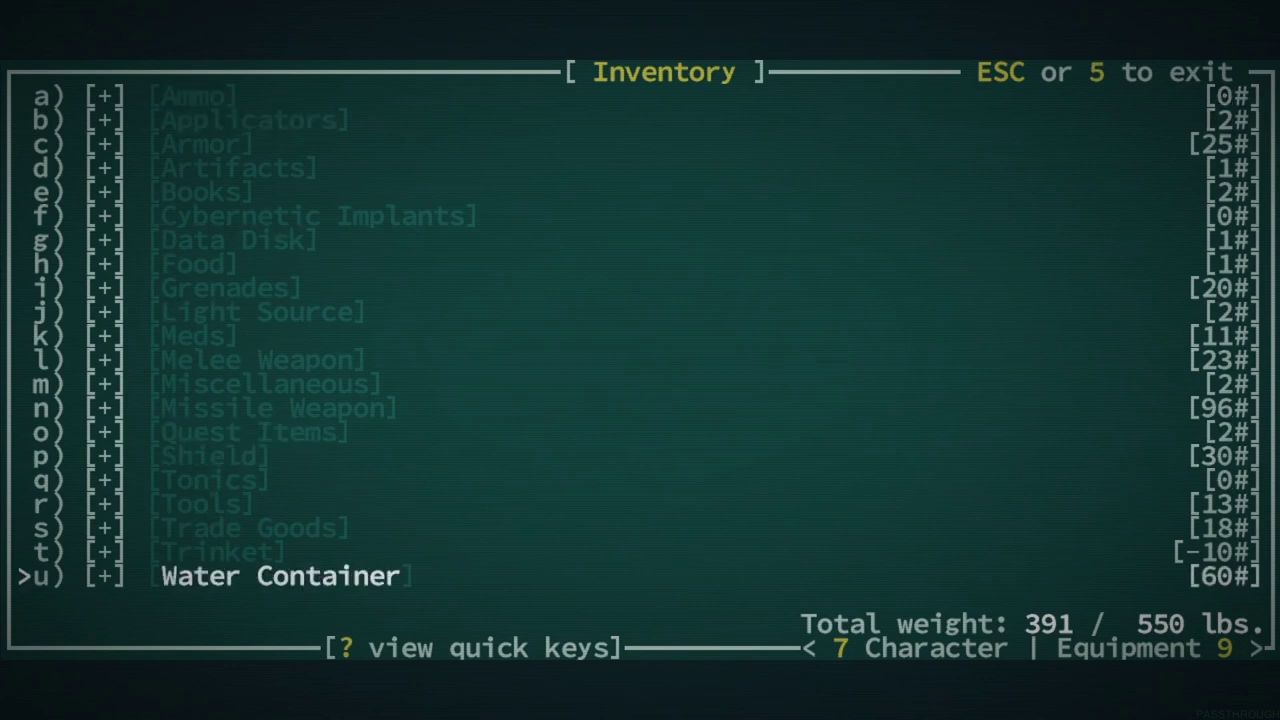
{"action": "key", "text": "KP_8"}
{"action": "key", "text": "KP_8"}
{"action": "key", "text": "KP_8"}
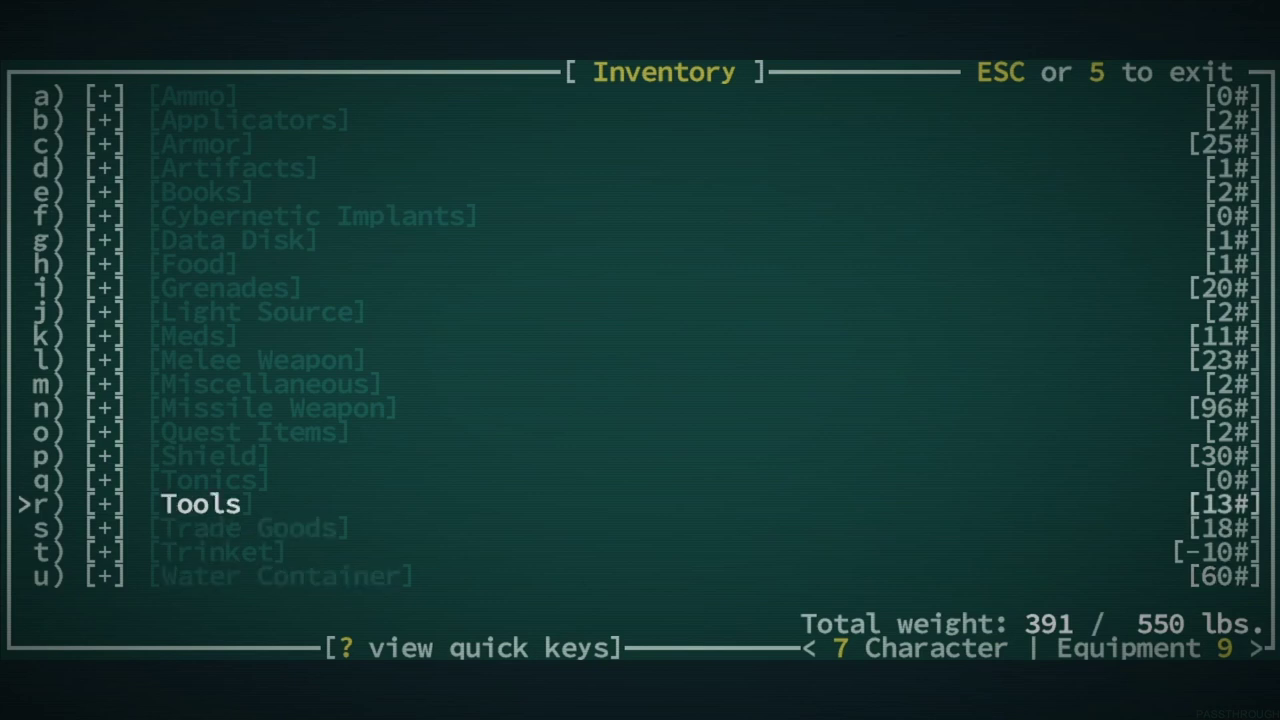
{"action": "key", "text": "Return"}
{"action": "key", "text": "KP_2"}
{"action": "key", "text": "KP_2"}
{"action": "key", "text": "KP_2"}
{"action": "key", "text": "KP_2"}
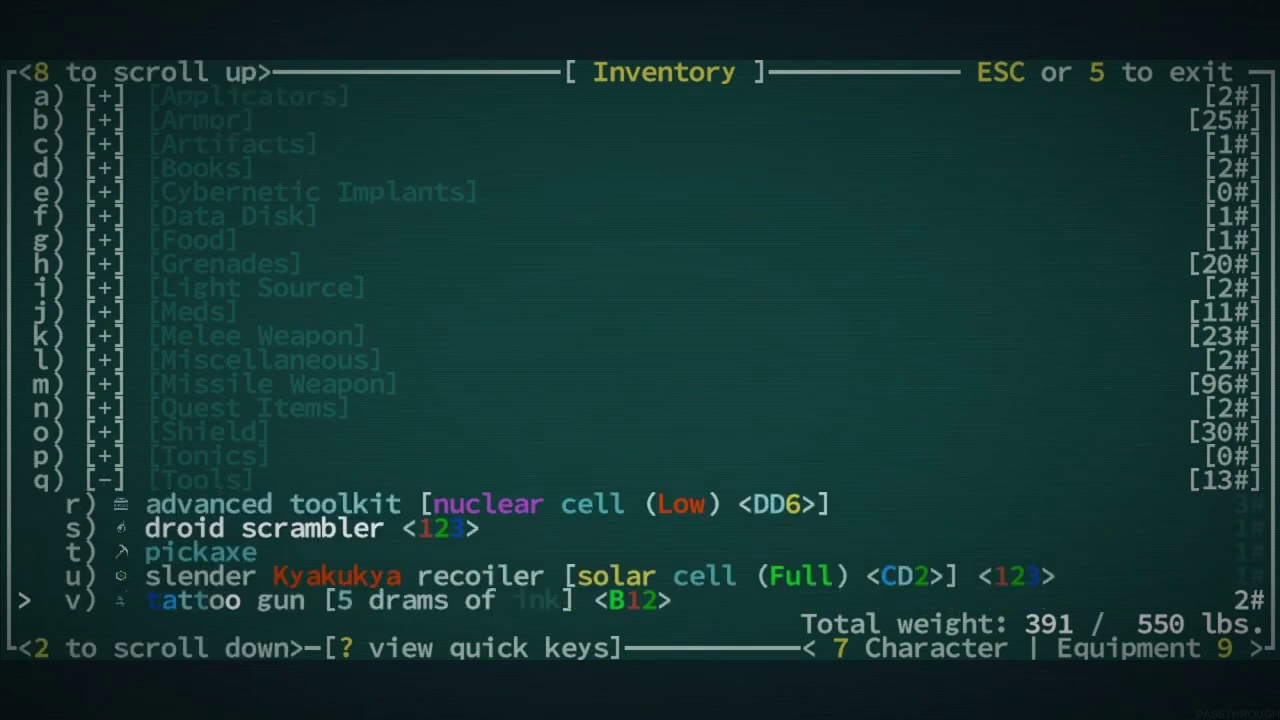
{"action": "key", "text": "KP_2"}
{"action": "key", "text": "KP_2"}
{"action": "key", "text": "Return"}
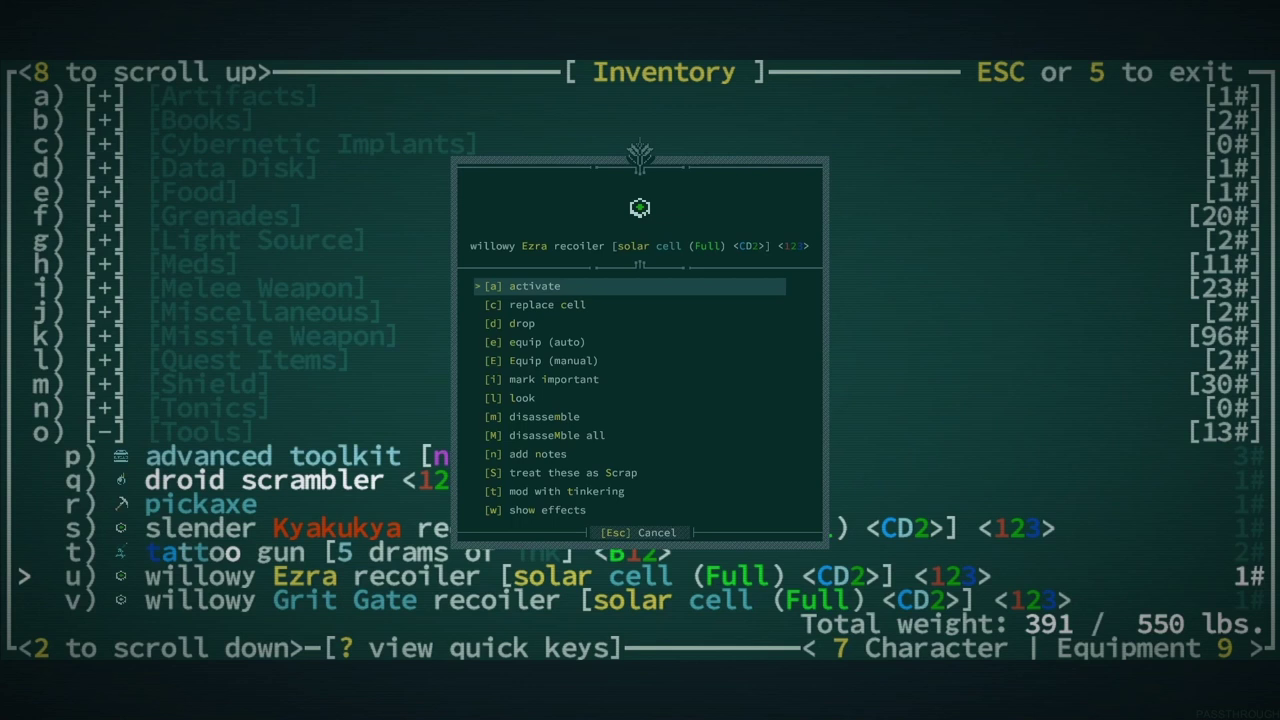
{"action": "key", "text": "a"}
{"action": "key", "text": "space"}
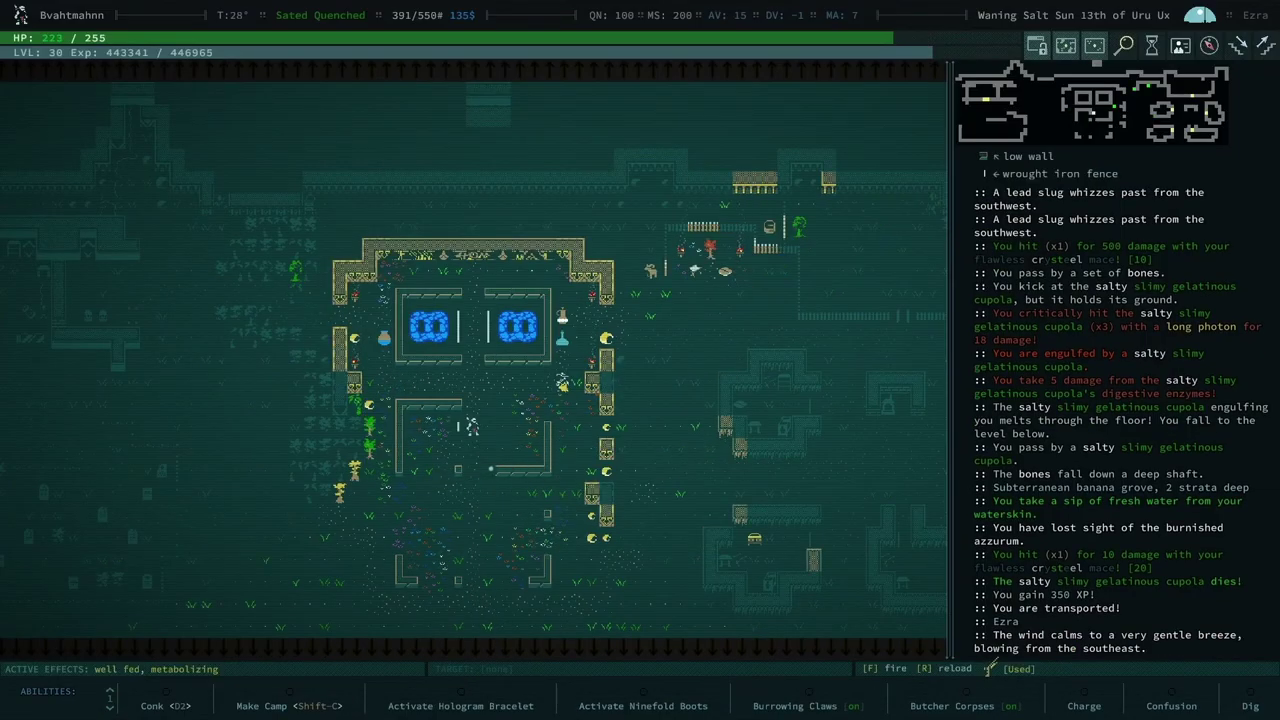
Travel to Sixshrew and open the trade screen with him.
{"action": "key", "text": "KP_4"}
{"action": "key", "text": "BackSpace"}
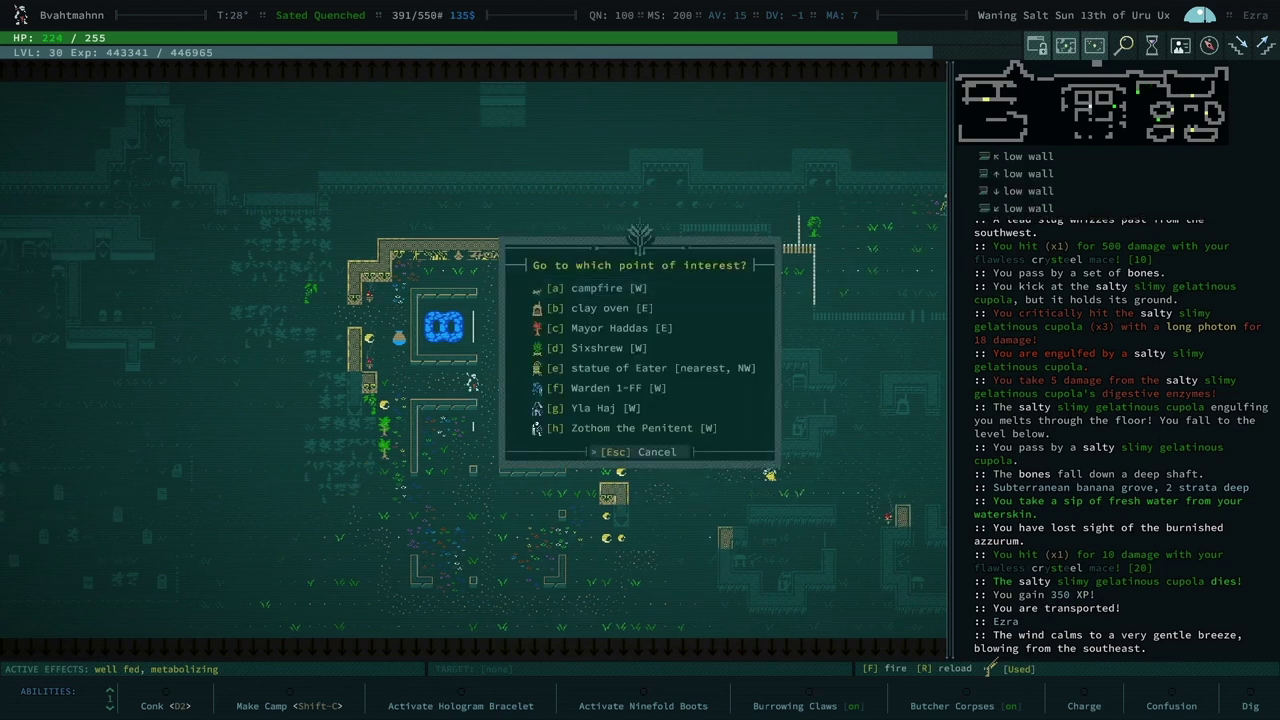
{"action": "key", "text": "a"}
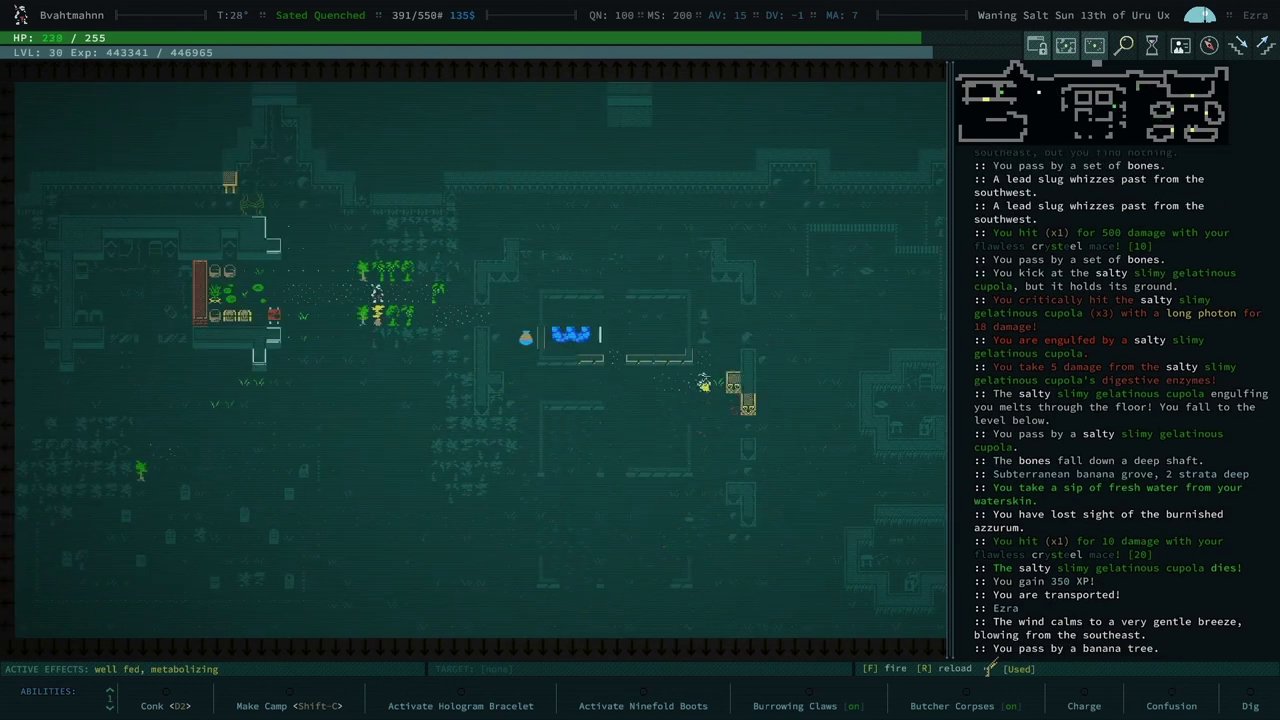
{"action": "key", "text": "ctrl+space"}
{"action": "key", "text": "KP_4"}
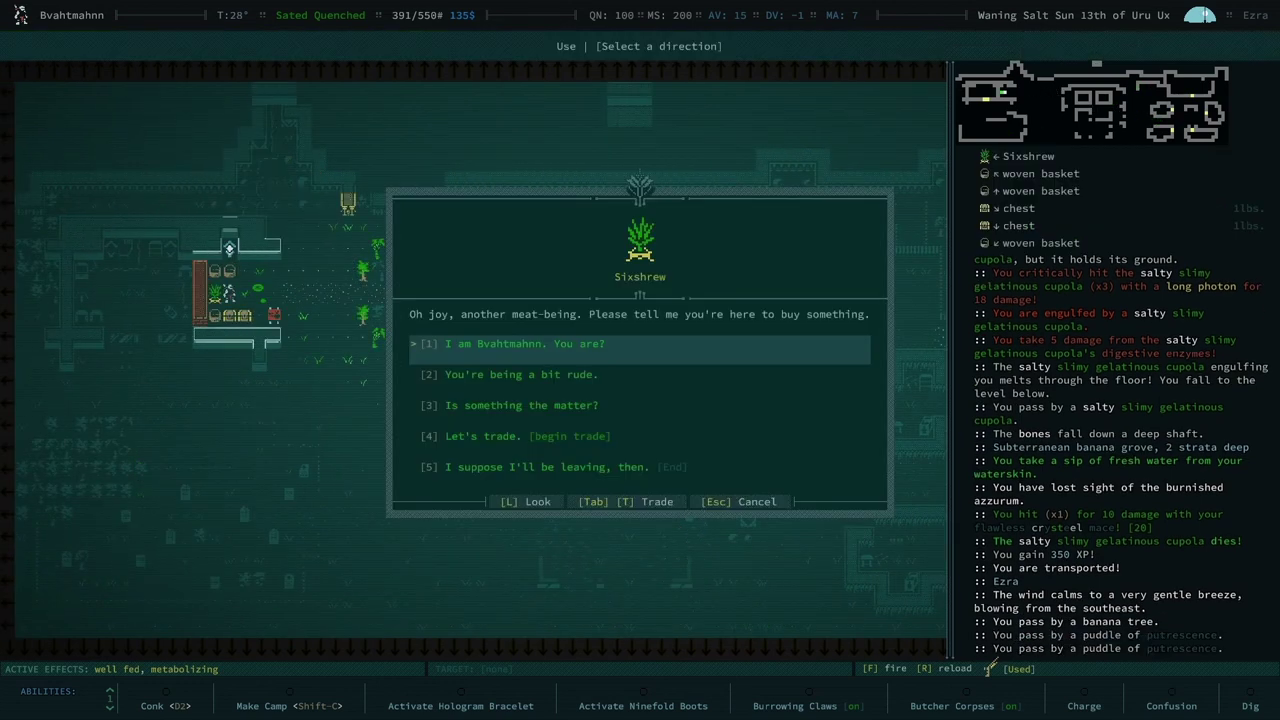
{"action": "key", "text": "Down"}
{"action": "key", "text": "Down"}
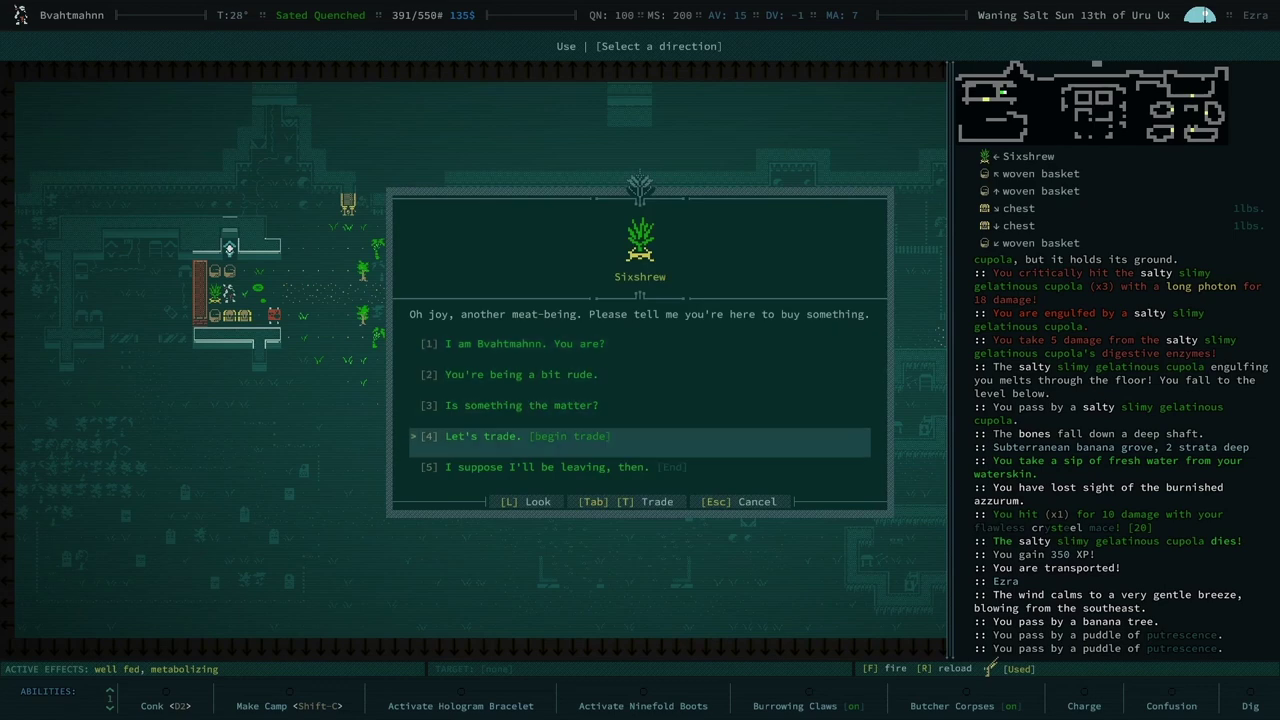
{"action": "key", "text": "Down"}
{"action": "key", "text": "Return"}
Browse Sixshrew's wares and read the painted flawless crysteel mace's description.
{"action": "key", "text": "Down"}
{"action": "key", "text": "Down"}
{"action": "key", "text": "Down"}
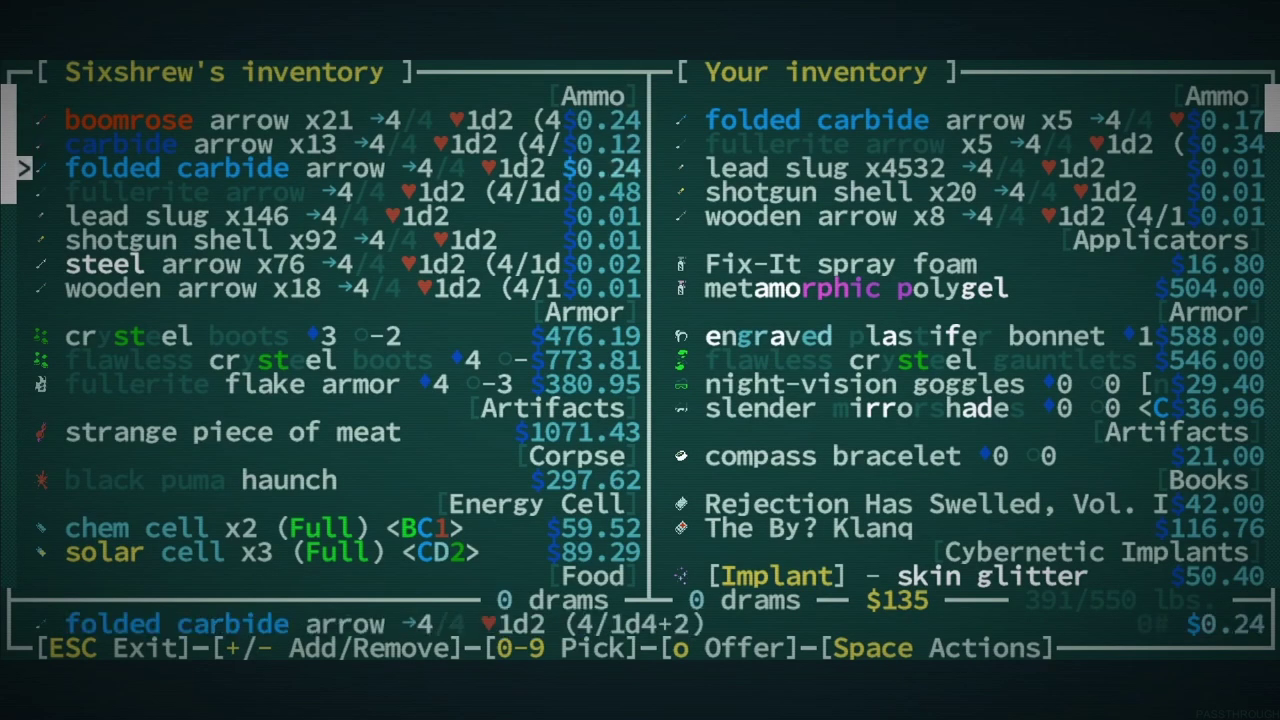
{"action": "key", "text": "Down"}
{"action": "key", "text": "Down"}
{"action": "key", "text": "Down"}
{"action": "key", "text": "Down"}
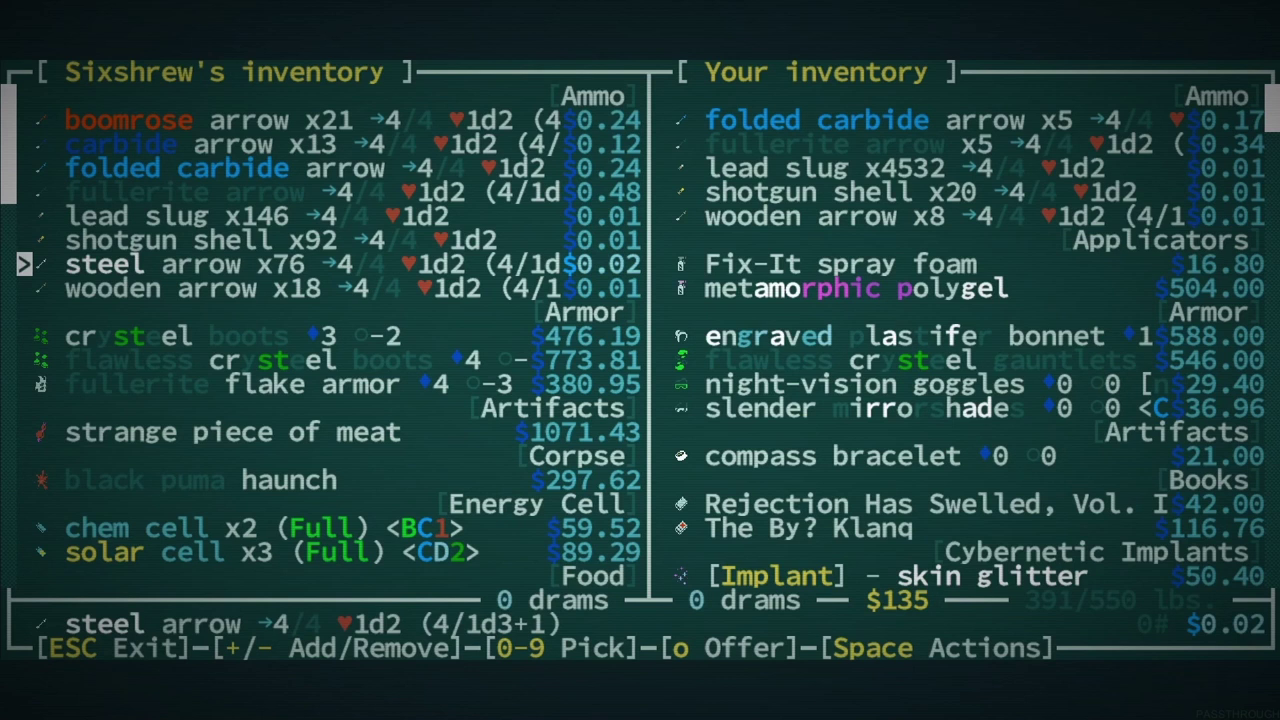
{"action": "key", "text": "Down"}
{"action": "key", "text": "Down"}
{"action": "key", "text": "Down"}
{"action": "key", "text": "Down"}
{"action": "key", "text": "Down"}
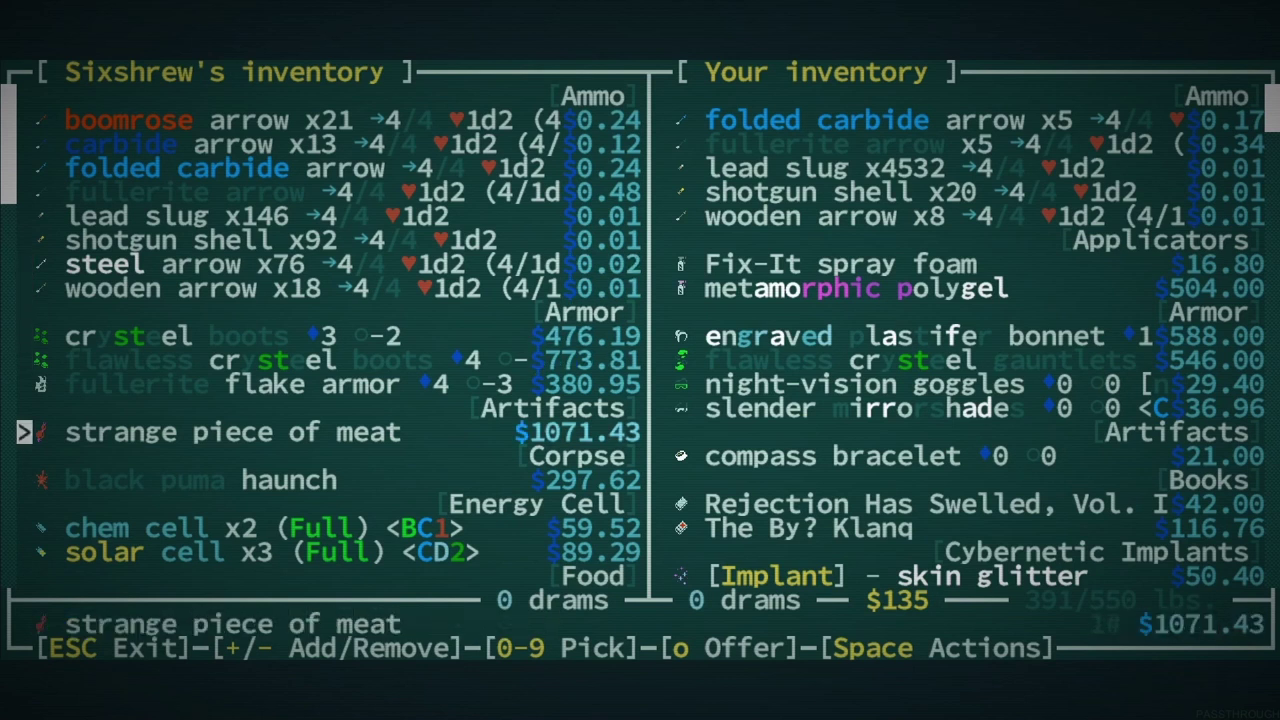
{"action": "key", "text": "Down"}
{"action": "key", "text": "Down"}
{"action": "key", "text": "Down"}
{"action": "key", "text": "Down"}
{"action": "key", "text": "Down"}
{"action": "key", "text": "Down"}
{"action": "key", "text": "Down"}
{"action": "key", "text": "Down"}
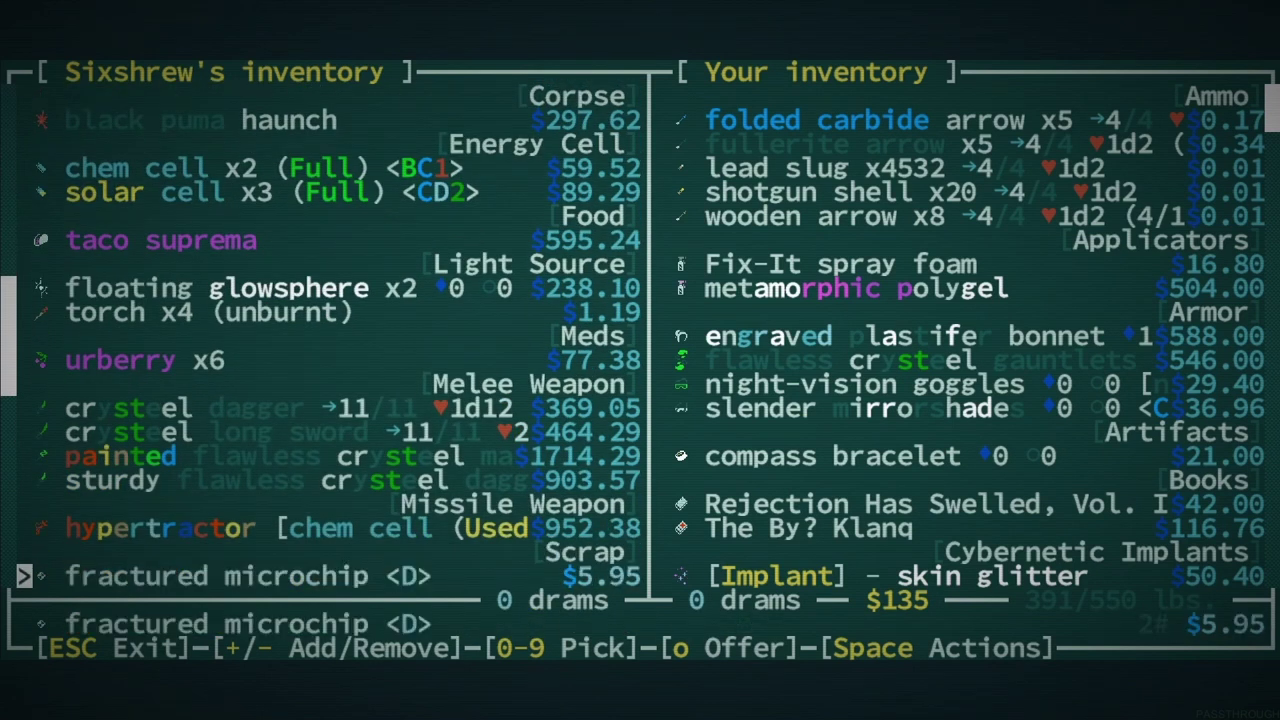
{"action": "key", "text": "Down"}
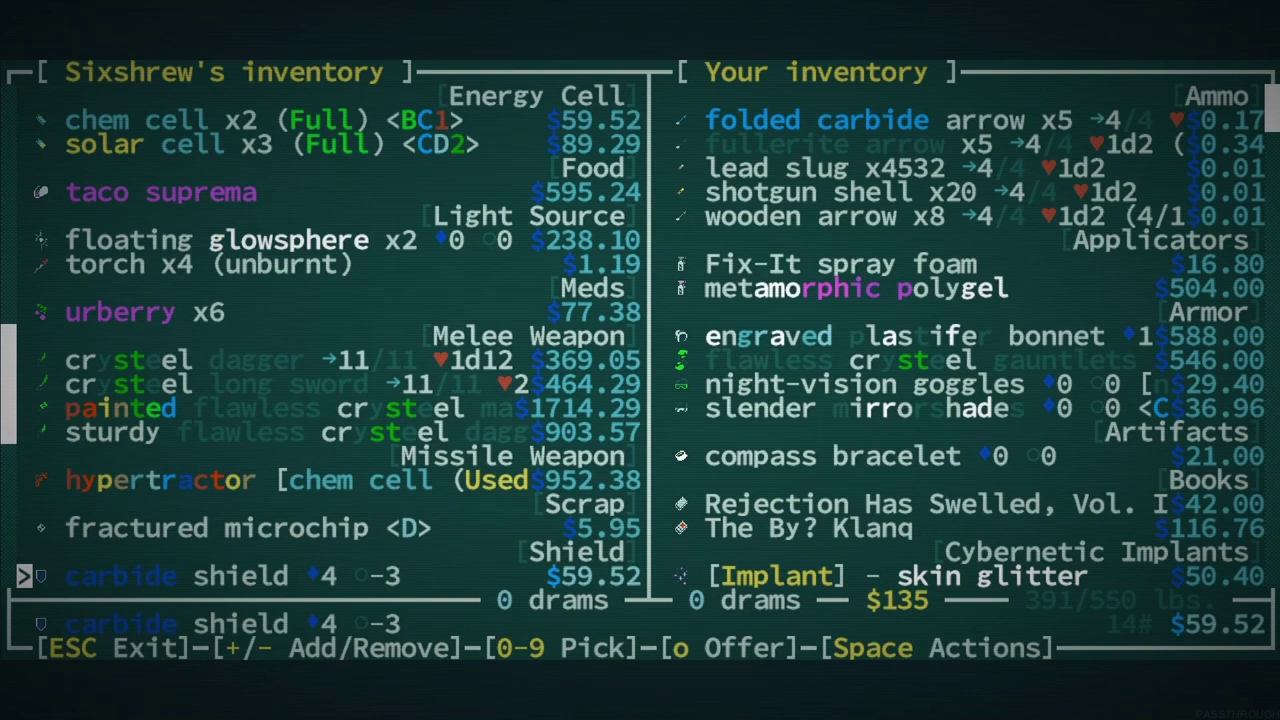
{"action": "key", "text": "Up"}
{"action": "key", "text": "Up"}
{"action": "key", "text": "Up"}
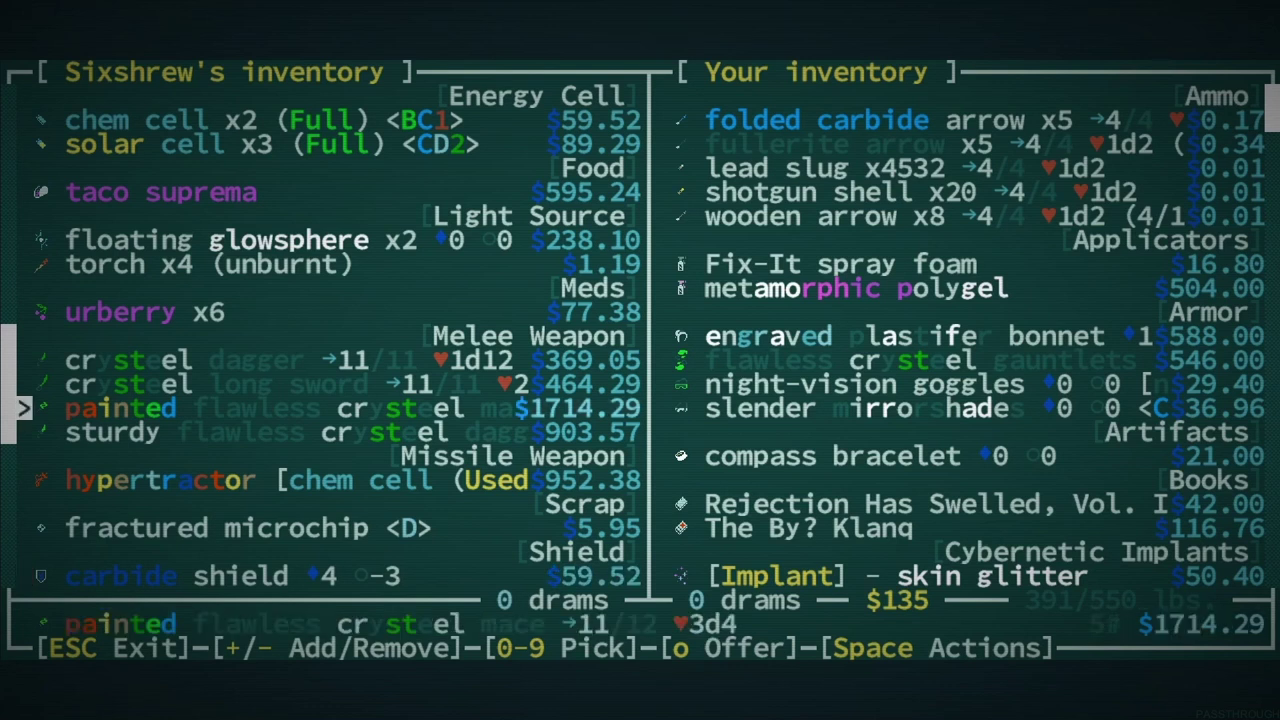
{"action": "key", "text": "Down"}
{"action": "key", "text": "Up"}
{"action": "key", "text": "space"}
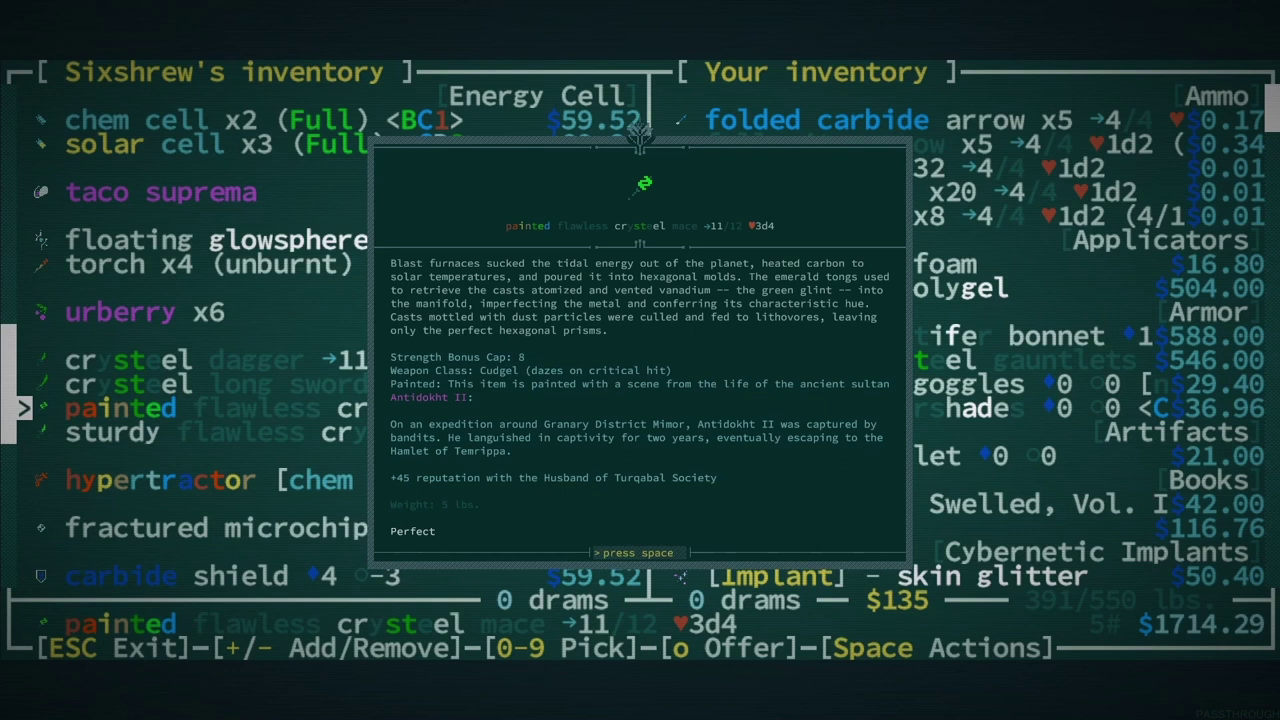
Mark all six urberries for trade, then leave the trade with Sixshrew.
{"action": "key", "text": "Escape"}
{"action": "key", "text": "Up"}
{"action": "key", "text": "Up"}
{"action": "key", "text": "Up"}
{"action": "key", "text": "Up"}
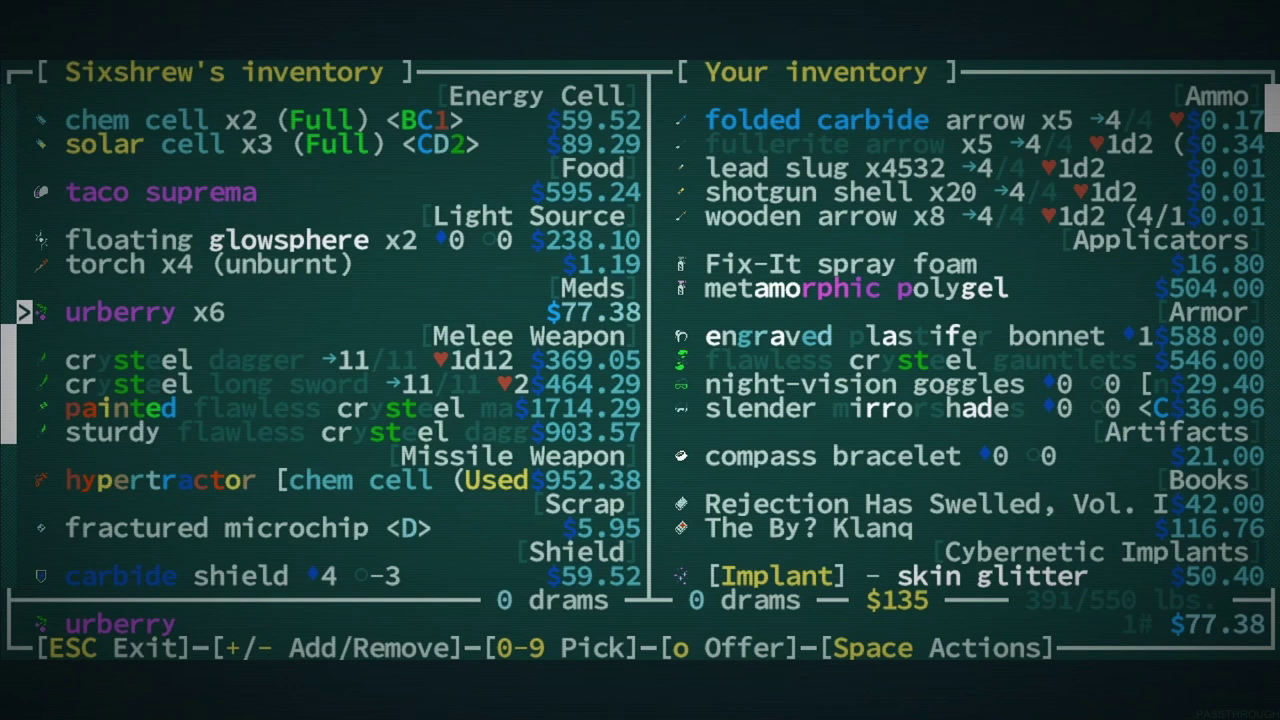
{"action": "key", "text": "6"}
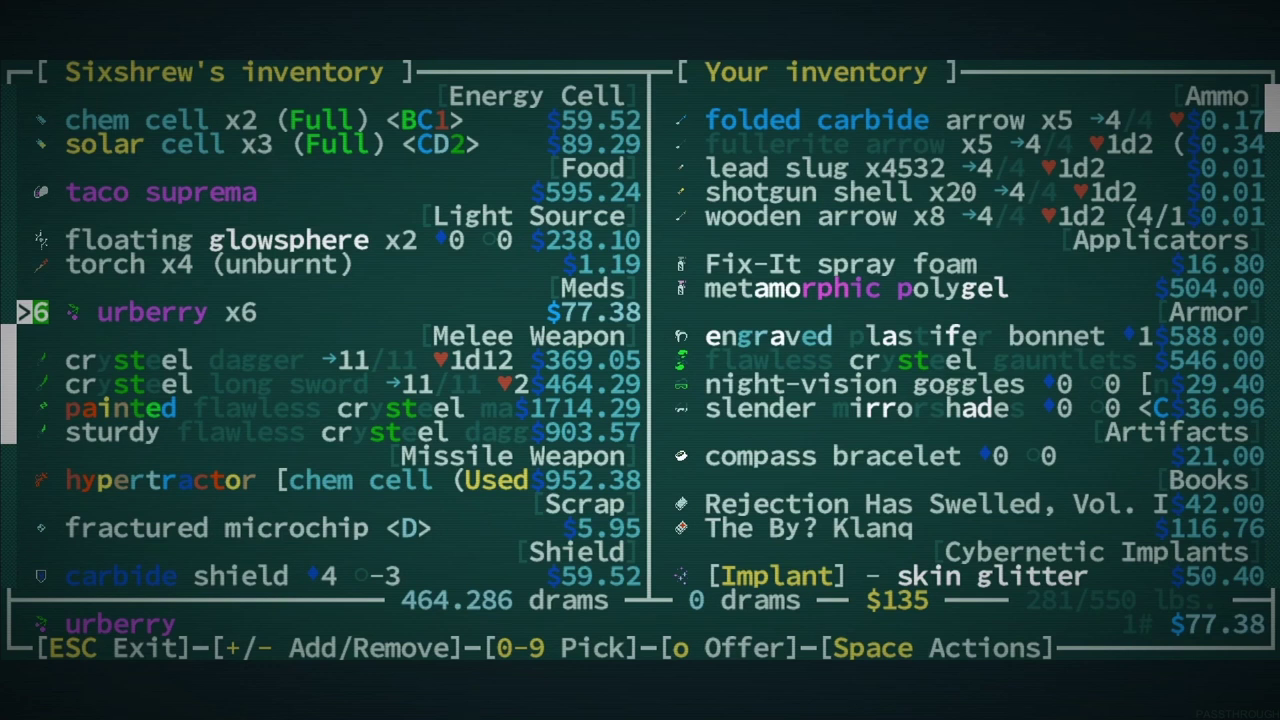
{"action": "key", "text": "Right"}
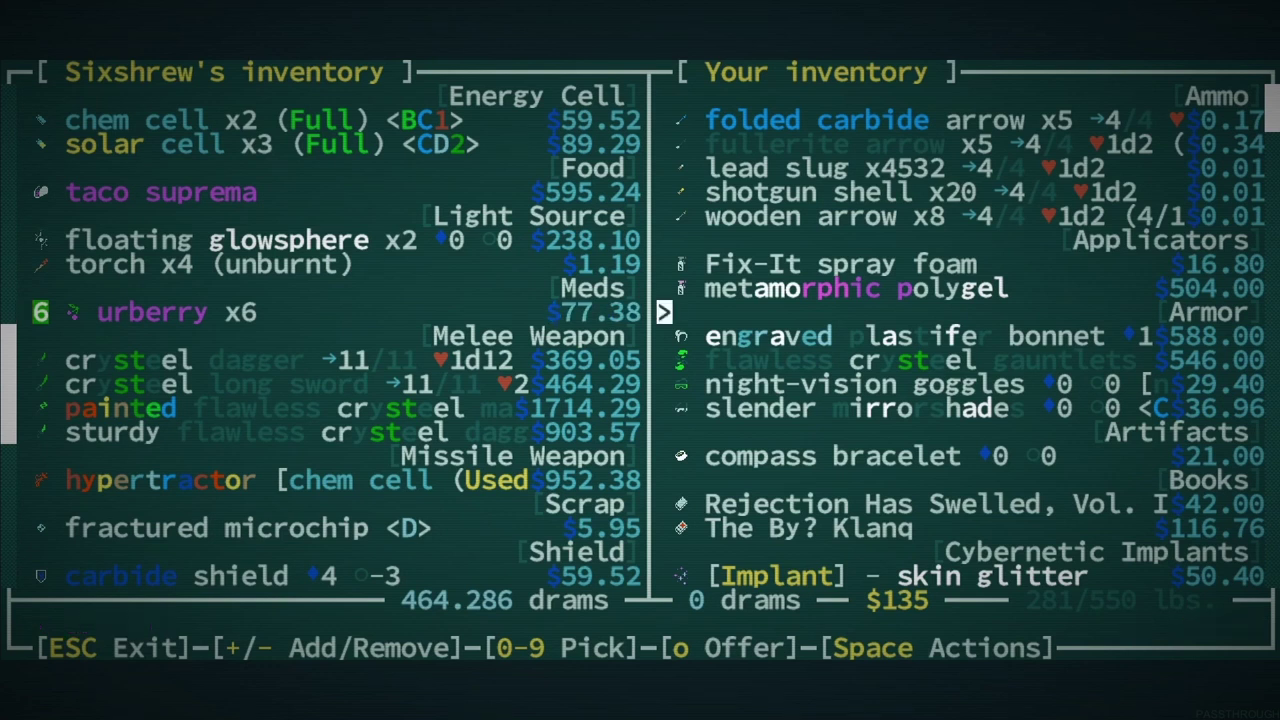
{"action": "key", "text": "Escape"}
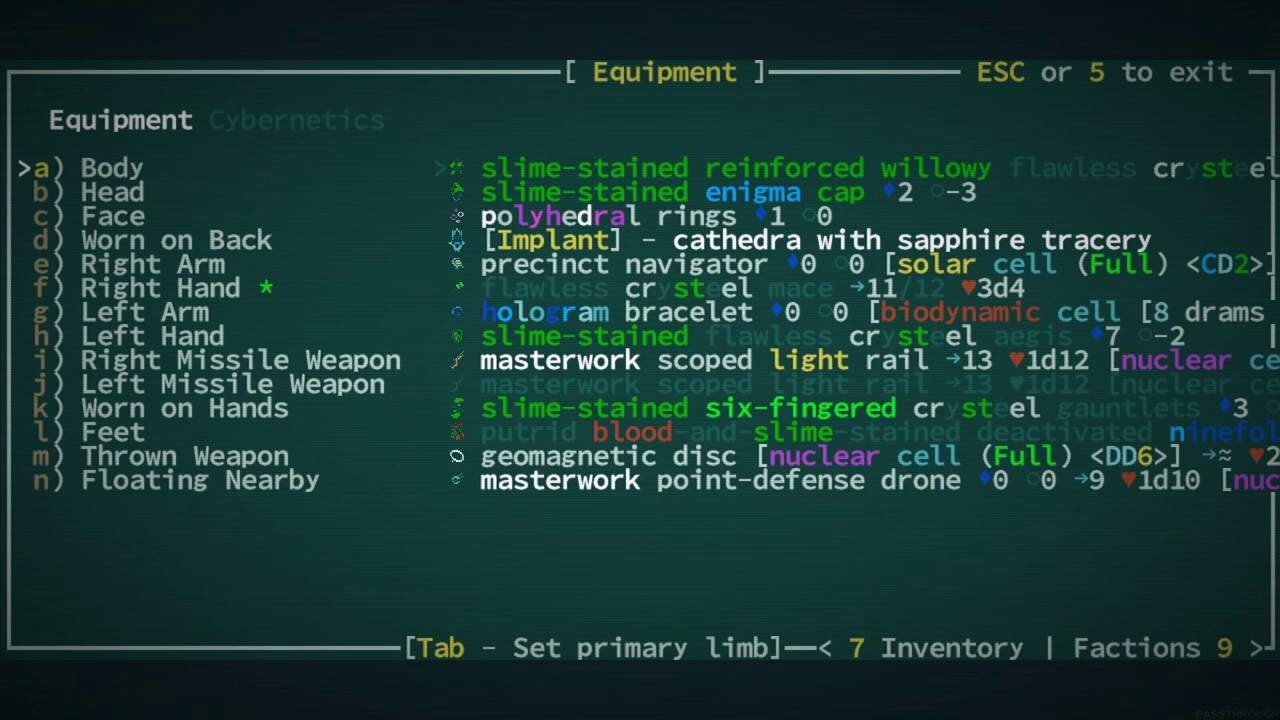
Review the actions for the six-fingered gauntlets in the hands slot.
{"action": "key", "text": "Down"}
{"action": "key", "text": "Down"}
{"action": "key", "text": "Down"}
{"action": "key", "text": "Down"}
{"action": "key", "text": "Down"}
{"action": "key", "text": "Down"}
{"action": "key", "text": "Down"}
{"action": "key", "text": "Down"}
{"action": "key", "text": "Down"}
{"action": "key", "text": "Down"}
{"action": "key", "text": "Return"}
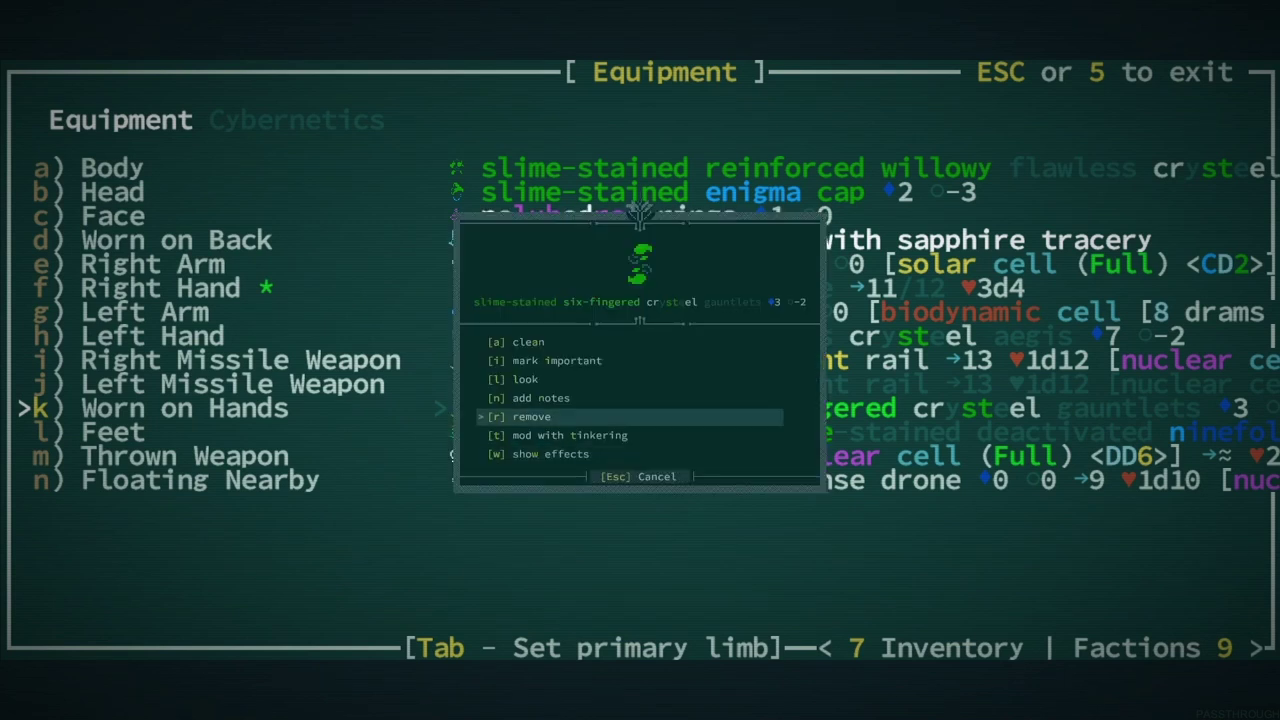
{"action": "key", "text": "Up"}
{"action": "key", "text": "Up"}
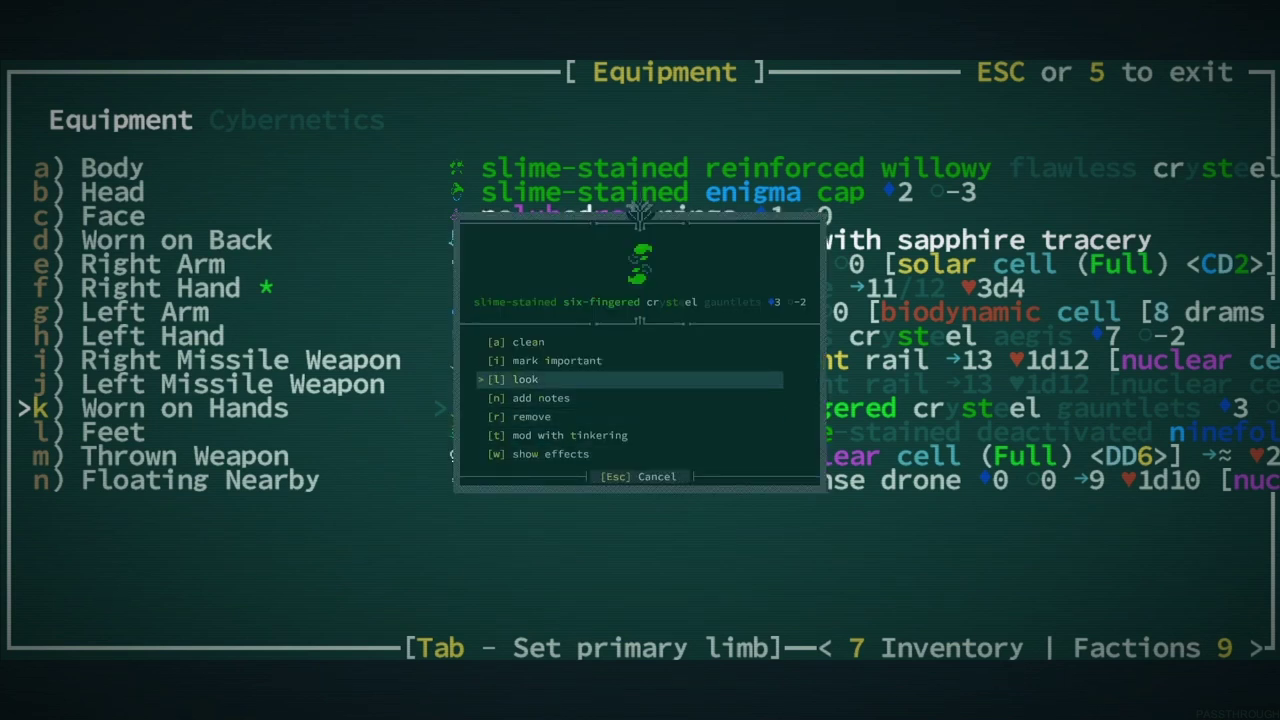
{"action": "key", "text": "Down"}
{"action": "key", "text": "Down"}
{"action": "key", "text": "Escape"}
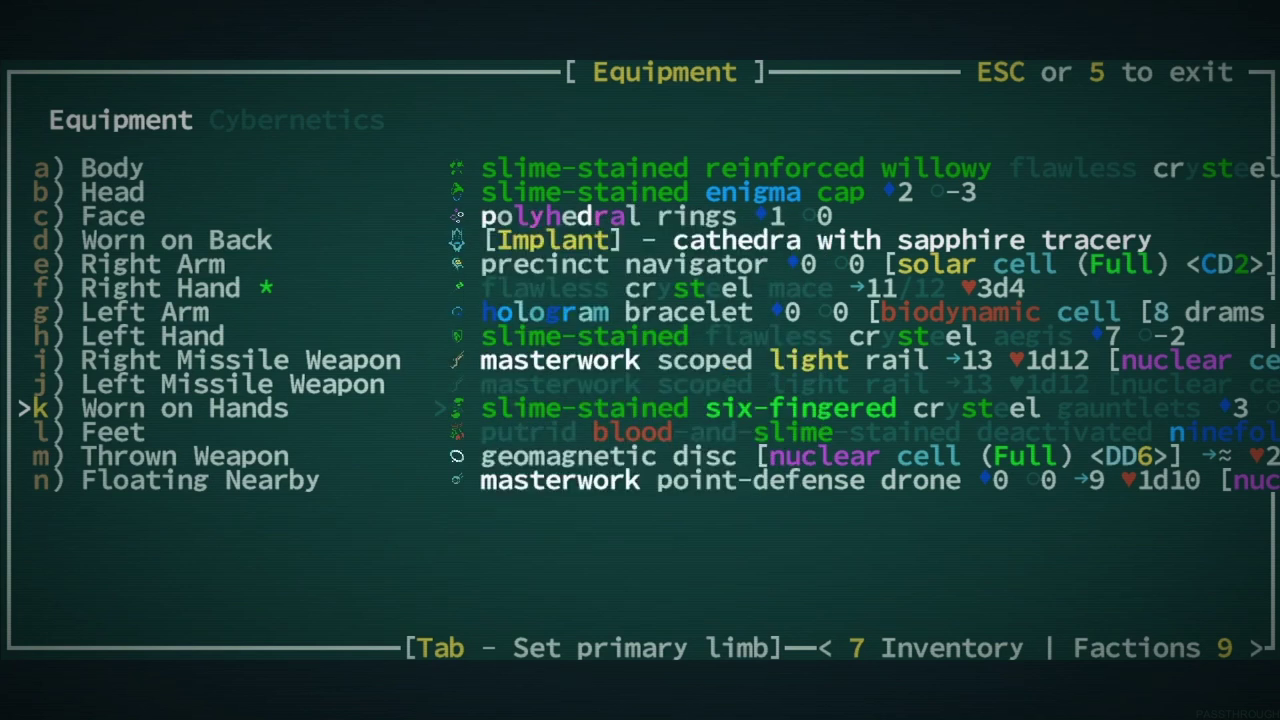
In the inventory's Armor category, open the flawless crysteel gauntlets' action menu.
{"action": "key", "text": "7"}
{"action": "key", "text": "Down"}
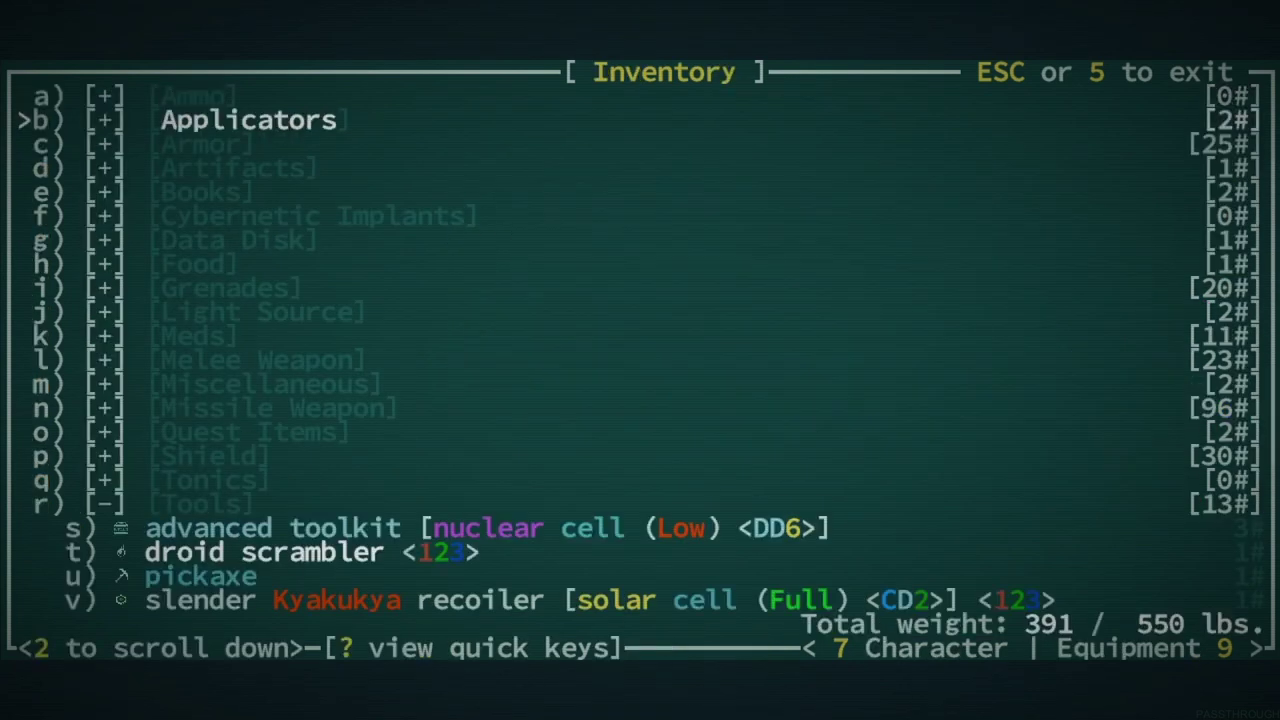
{"action": "key", "text": "Down"}
{"action": "key", "text": "Return"}
{"action": "key", "text": "Down"}
{"action": "key", "text": "Down"}
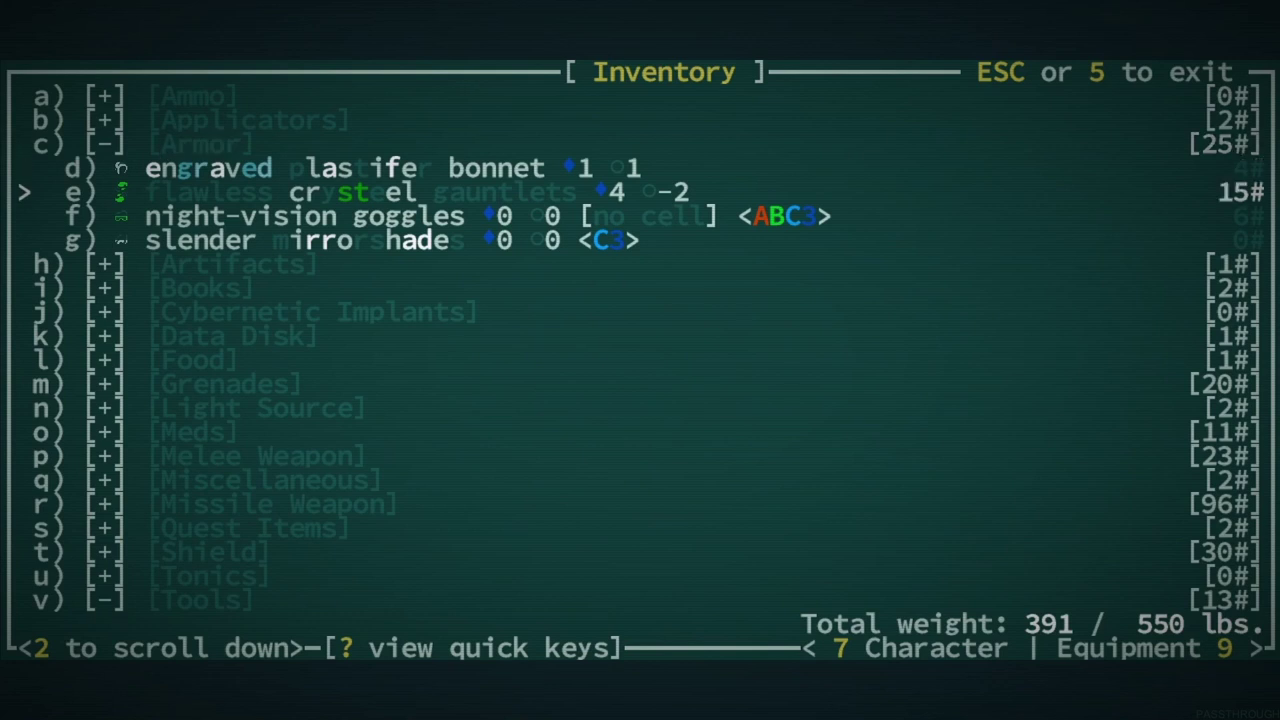
{"action": "key", "text": "Return"}
{"action": "key", "text": "Down"}
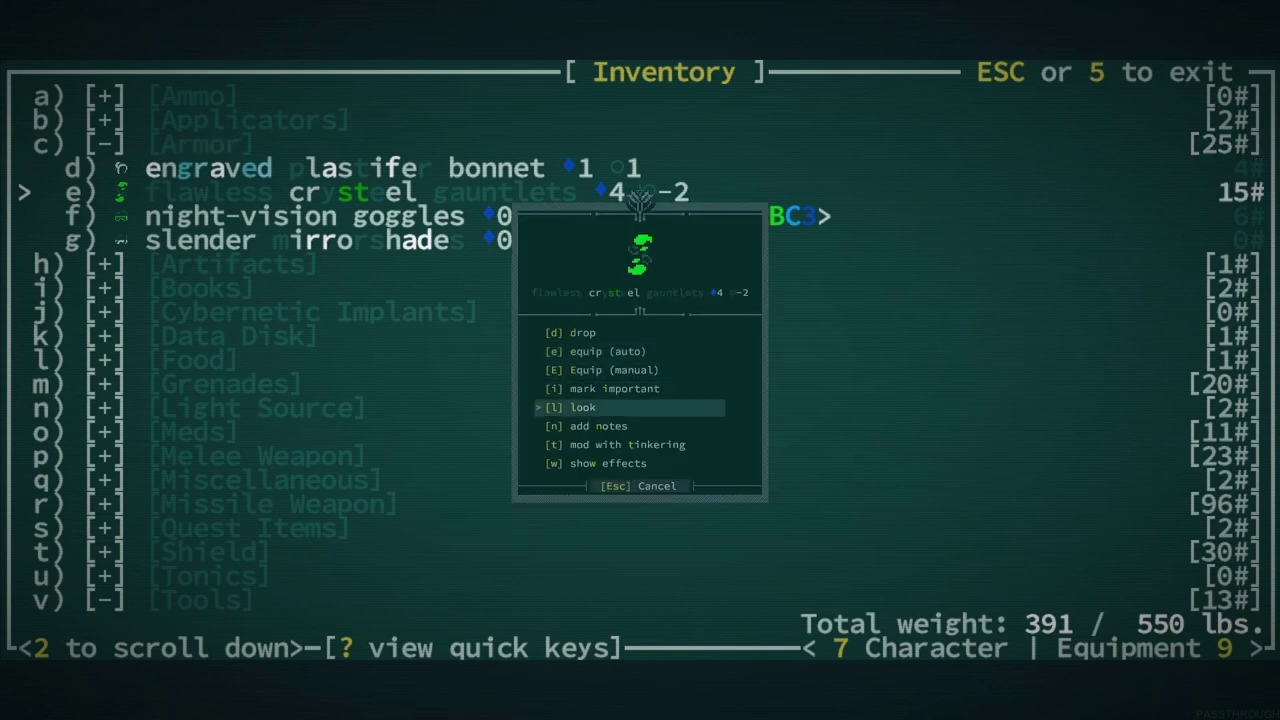
{"action": "key", "text": "Down"}
{"action": "key", "text": "Down"}
{"action": "key", "text": "Down"}
Compare the gauntlets' tinkering mods, then back out without modding.
{"action": "key", "text": "Down"}
{"action": "key", "text": "Return"}
{"action": "key", "text": "Down"}
{"action": "key", "text": "Down"}
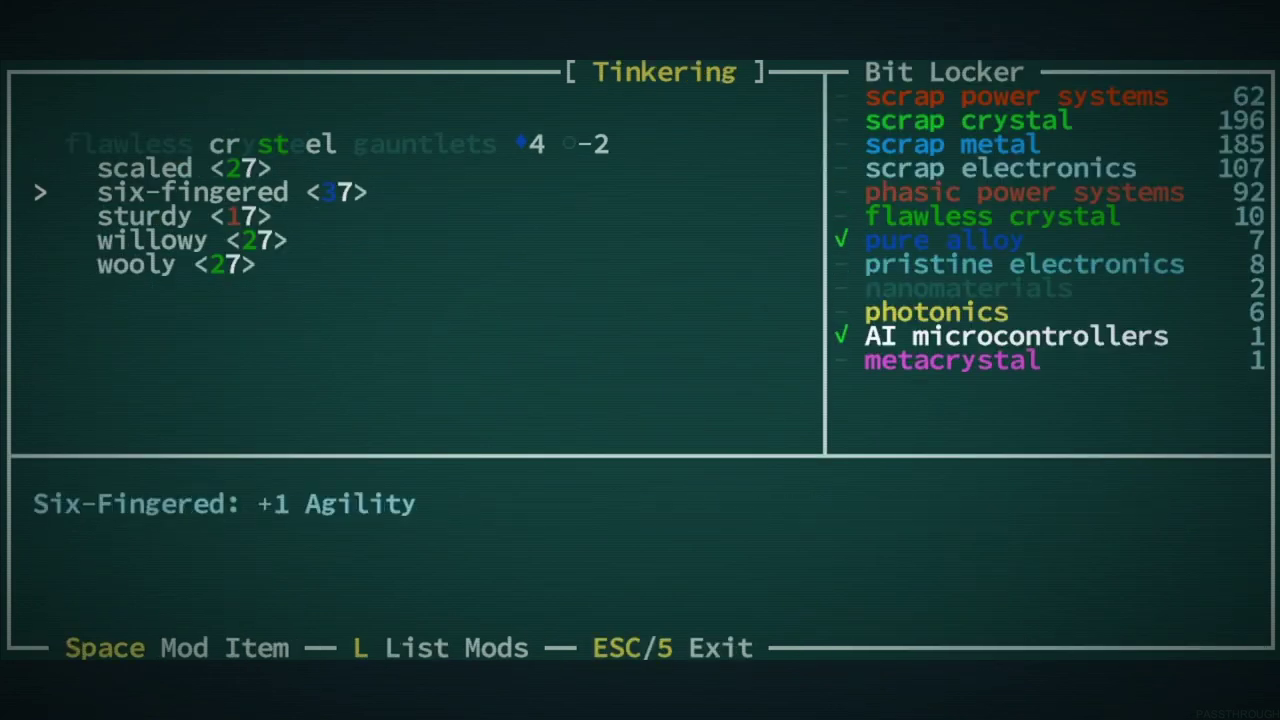
{"action": "key", "text": "Down"}
{"action": "key", "text": "Down"}
{"action": "key", "text": "Up"}
{"action": "key", "text": "Up"}
{"action": "key", "text": "Down"}
{"action": "key", "text": "Down"}
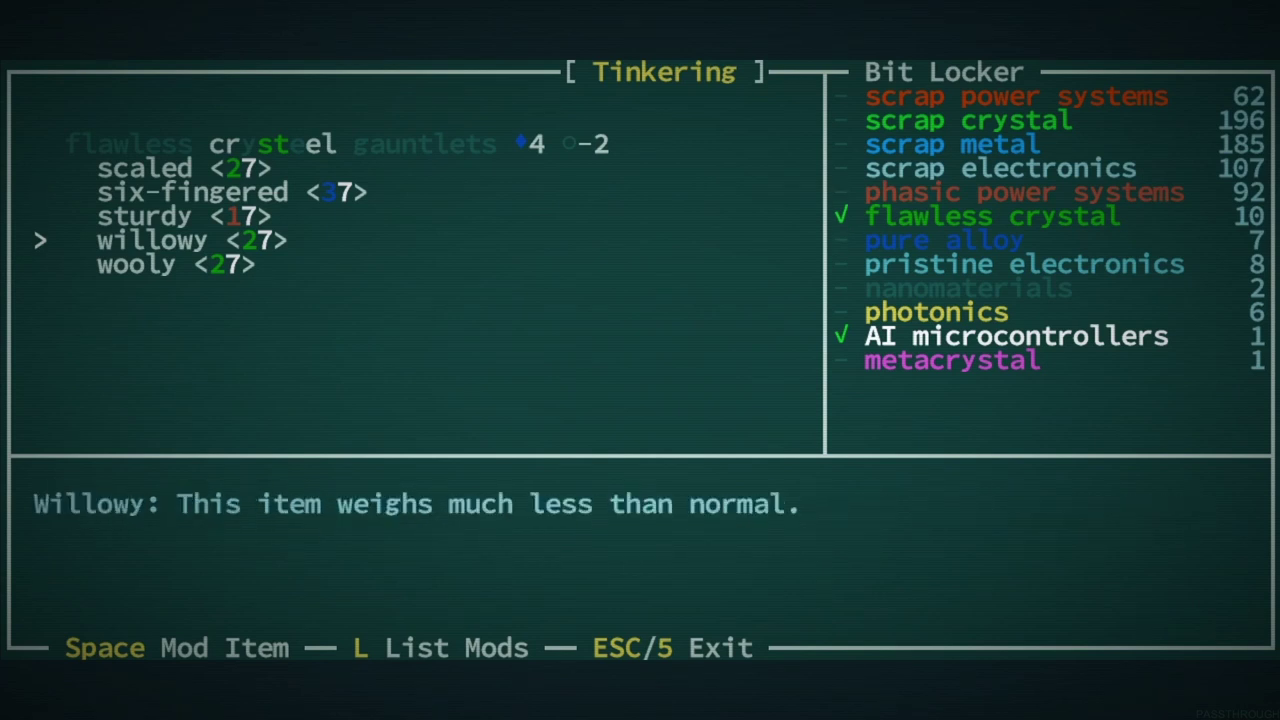
{"action": "key", "text": "Up"}
{"action": "key", "text": "Up"}
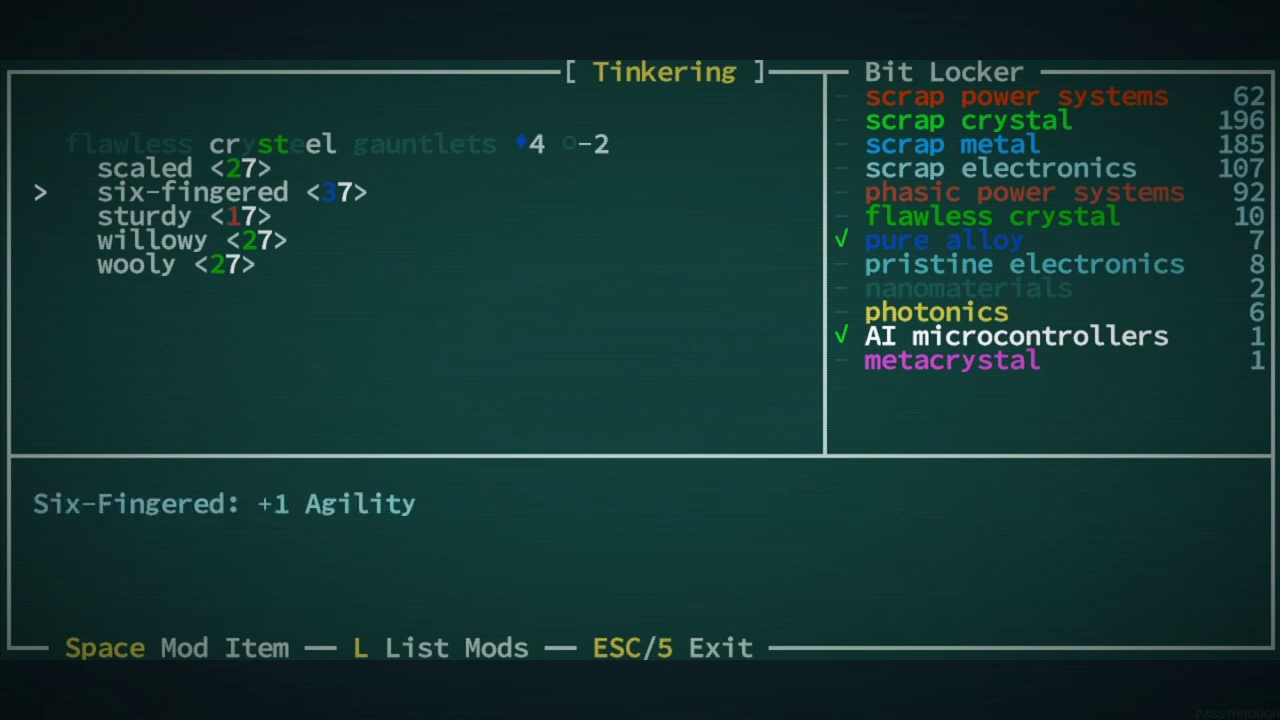
{"action": "key", "text": "Escape"}
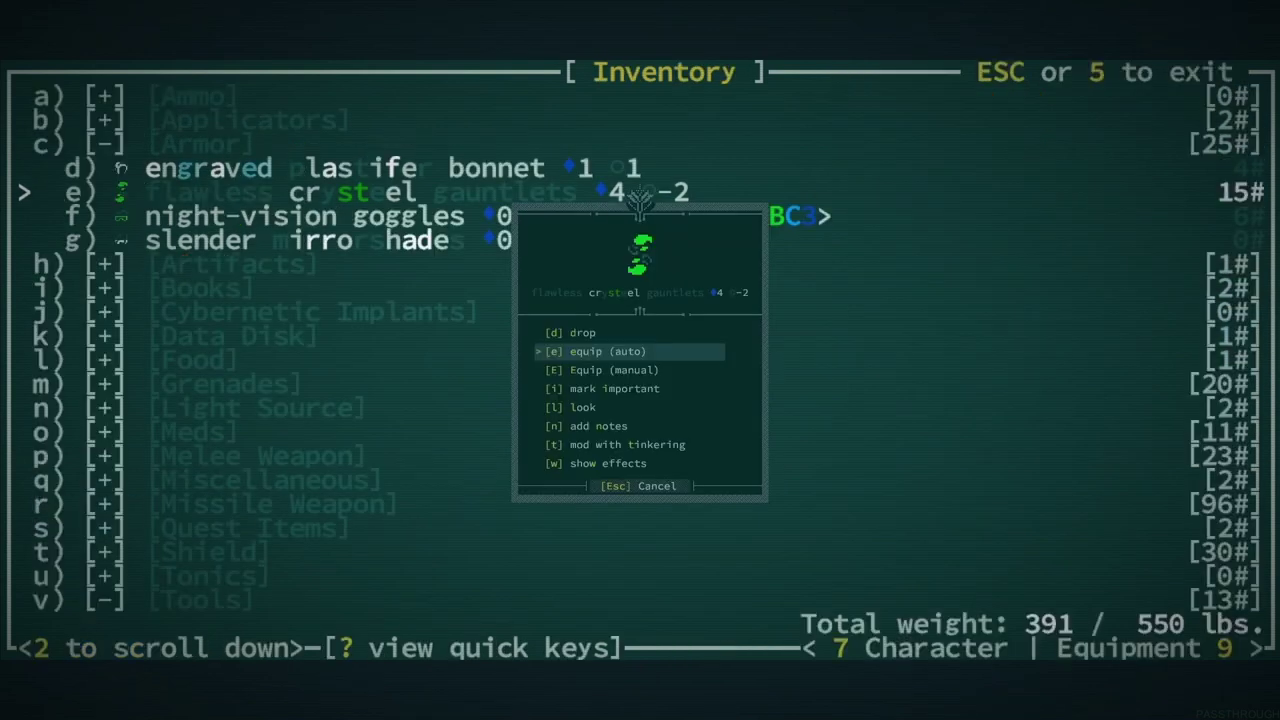
{"action": "key", "text": "Escape"}
Recheck the equipment slots down to the Left Arm, then return to the inventory.
{"action": "key", "text": "9"}
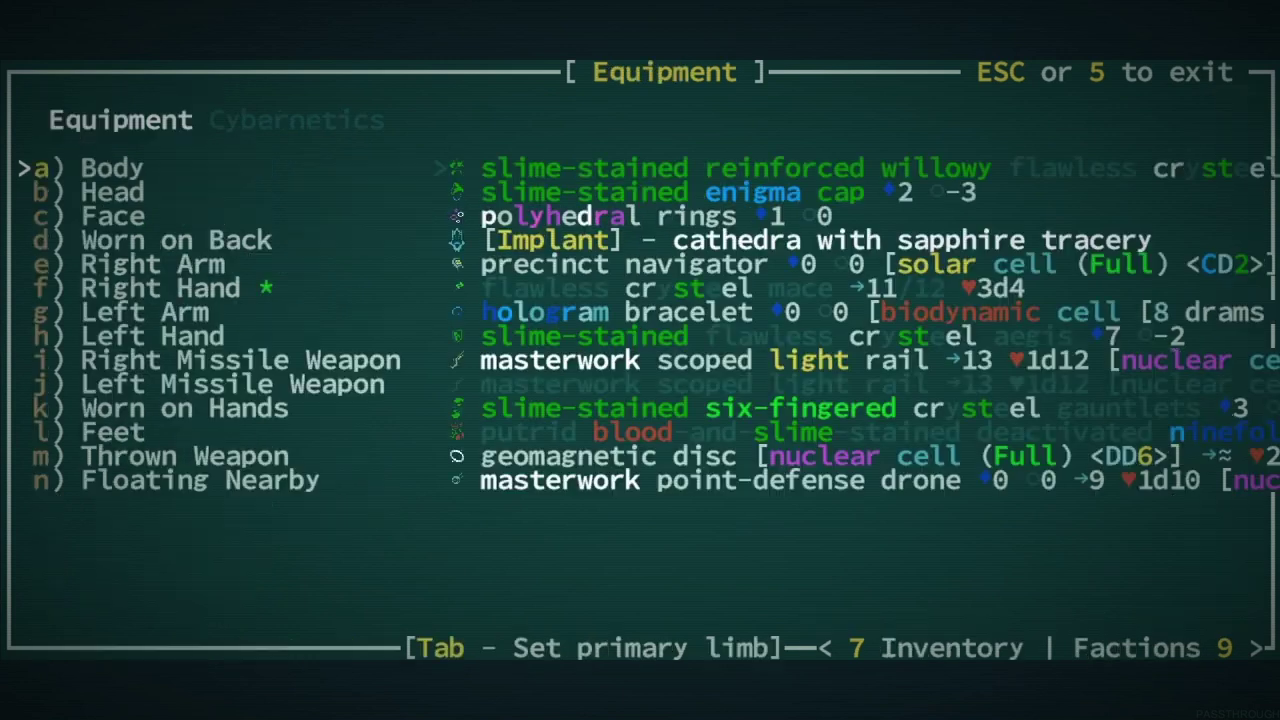
{"action": "key", "text": "Down"}
{"action": "key", "text": "Down"}
{"action": "key", "text": "Down"}
{"action": "key", "text": "Down"}
{"action": "key", "text": "Down"}
{"action": "key", "text": "Down"}
{"action": "key", "text": "Down"}
{"action": "key", "text": "Down"}
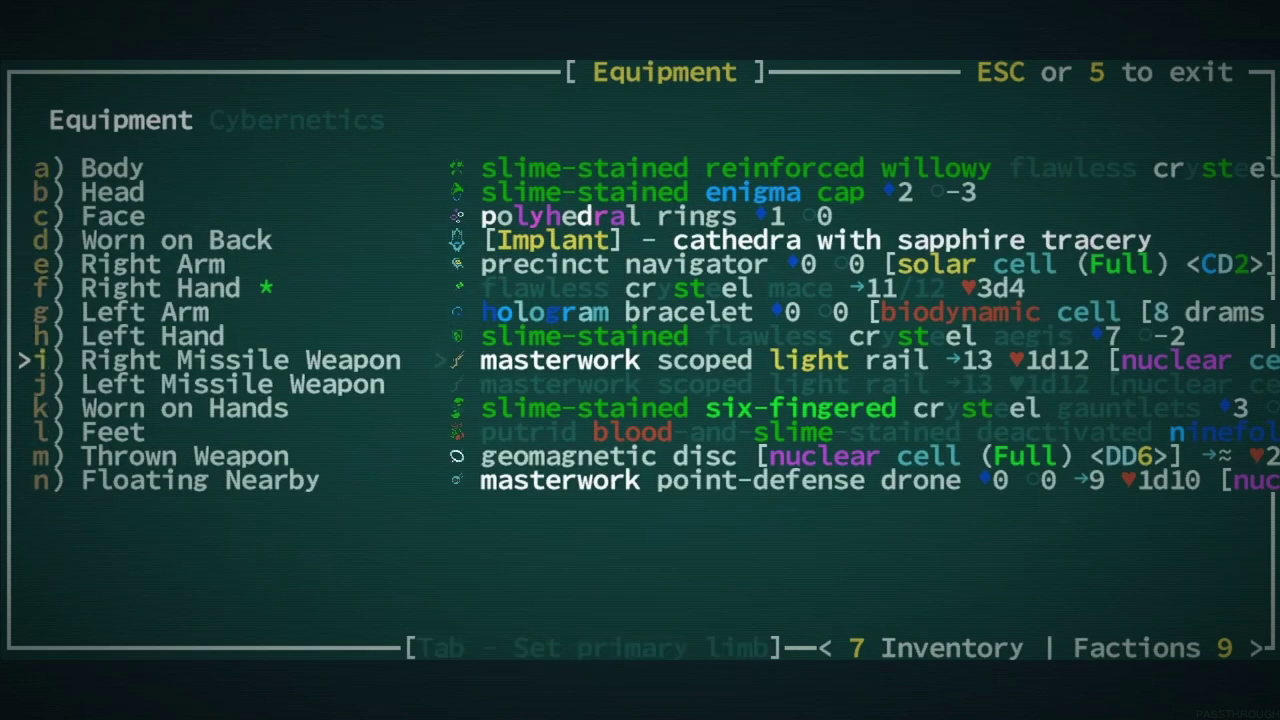
{"action": "key", "text": "Down"}
{"action": "key", "text": "Up"}
{"action": "key", "text": "Up"}
{"action": "key", "text": "Up"}
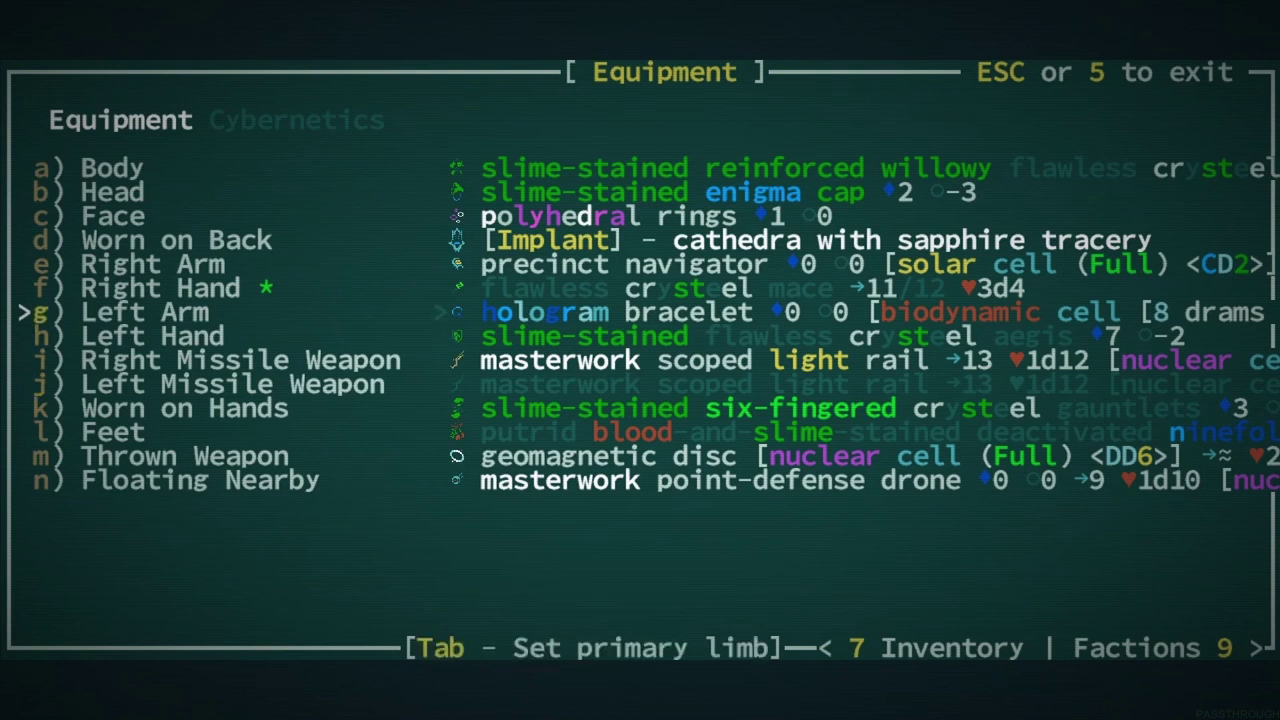
{"action": "key", "text": "7"}
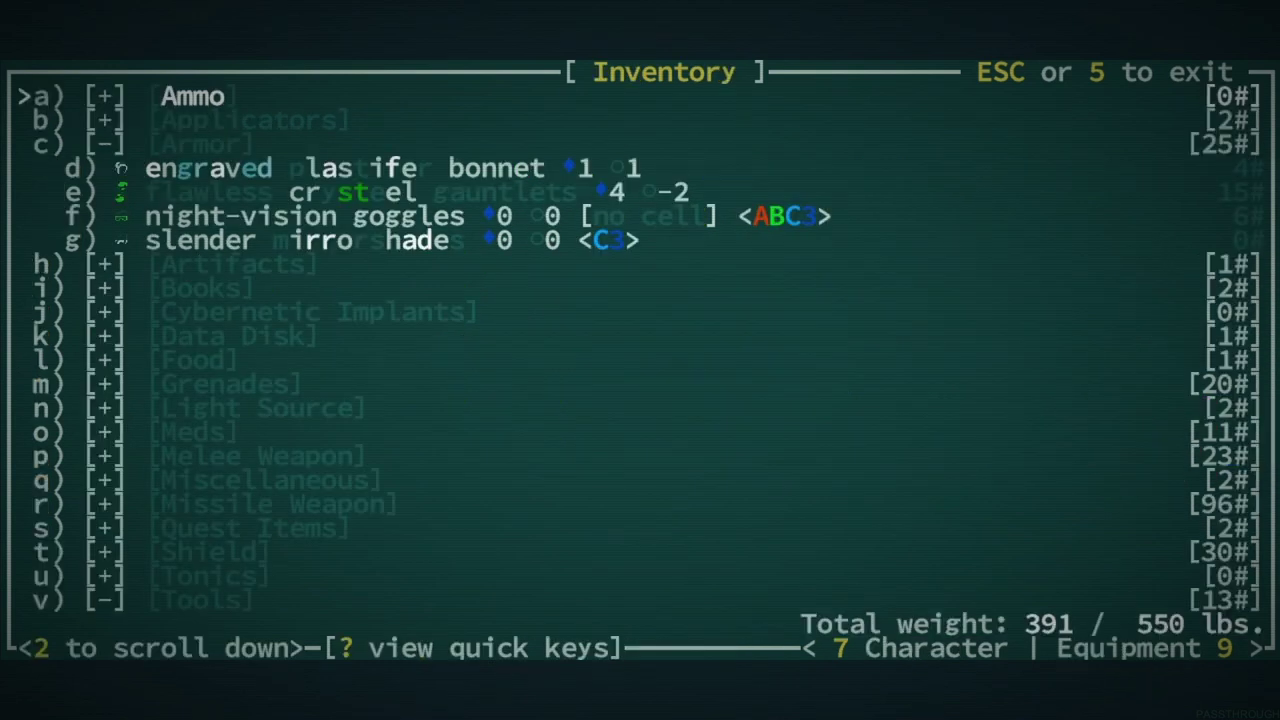
Compare the scaled and willowy mods, then leave tinkering unmodded.
{"action": "key", "text": "Down"}
{"action": "key", "text": "Down"}
{"action": "key", "text": "Down"}
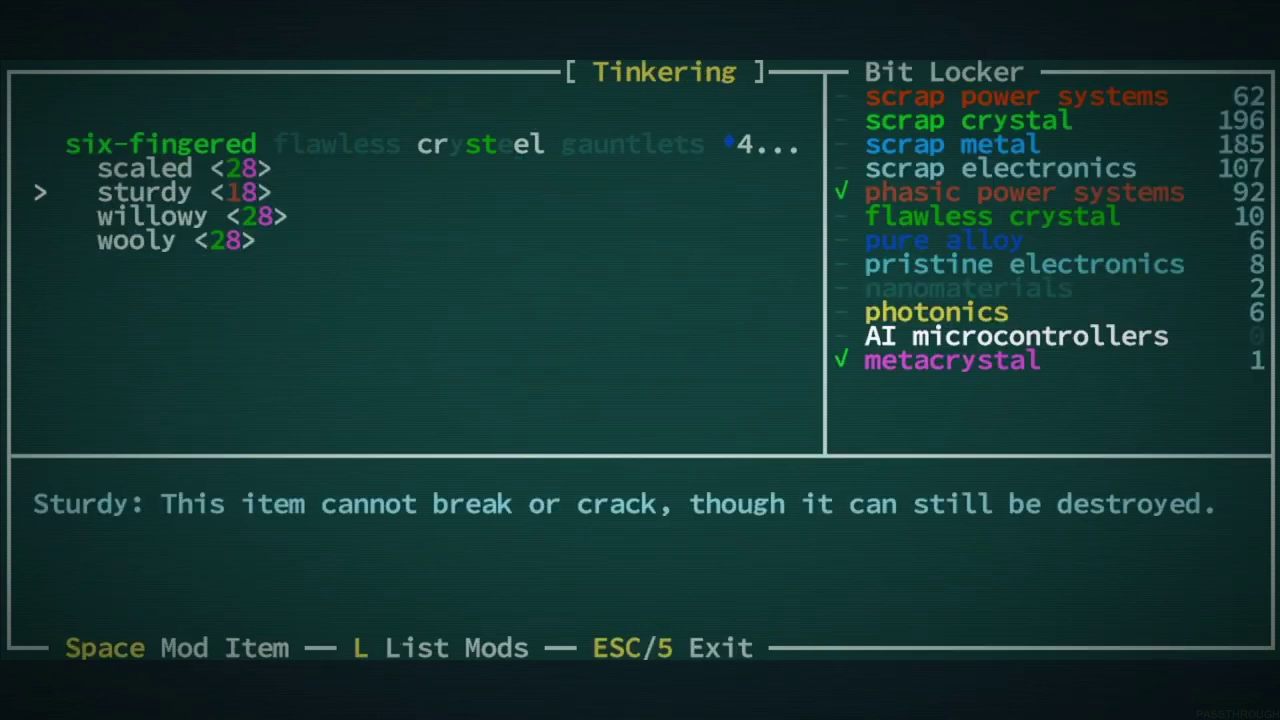
{"action": "key", "text": "Down"}
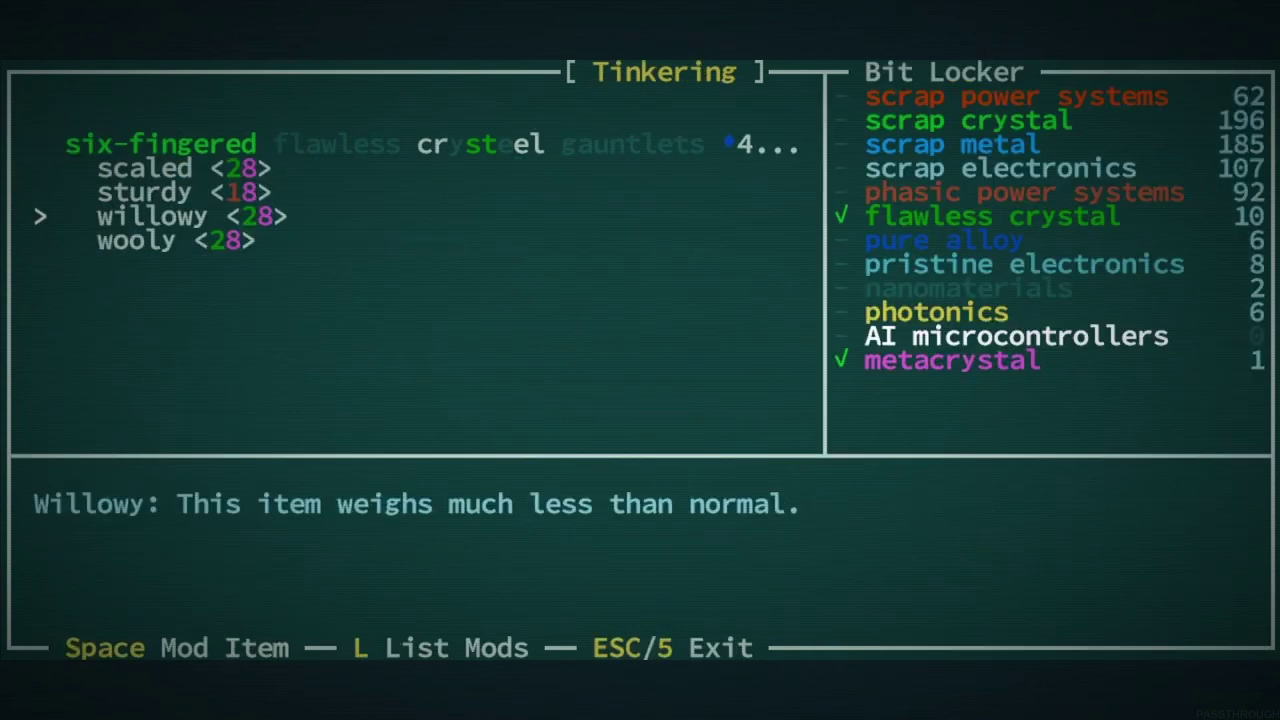
{"action": "key", "text": "Up"}
{"action": "key", "text": "Up"}
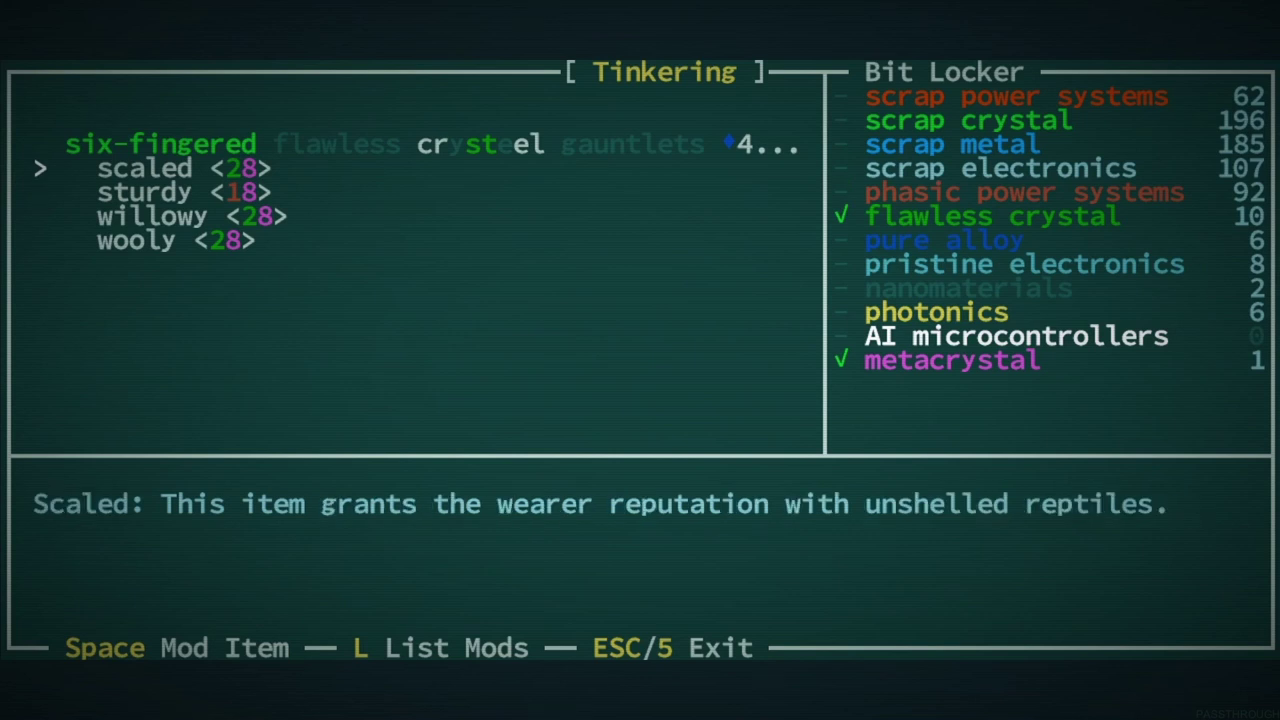
{"action": "key", "text": "Down"}
{"action": "key", "text": "Down"}
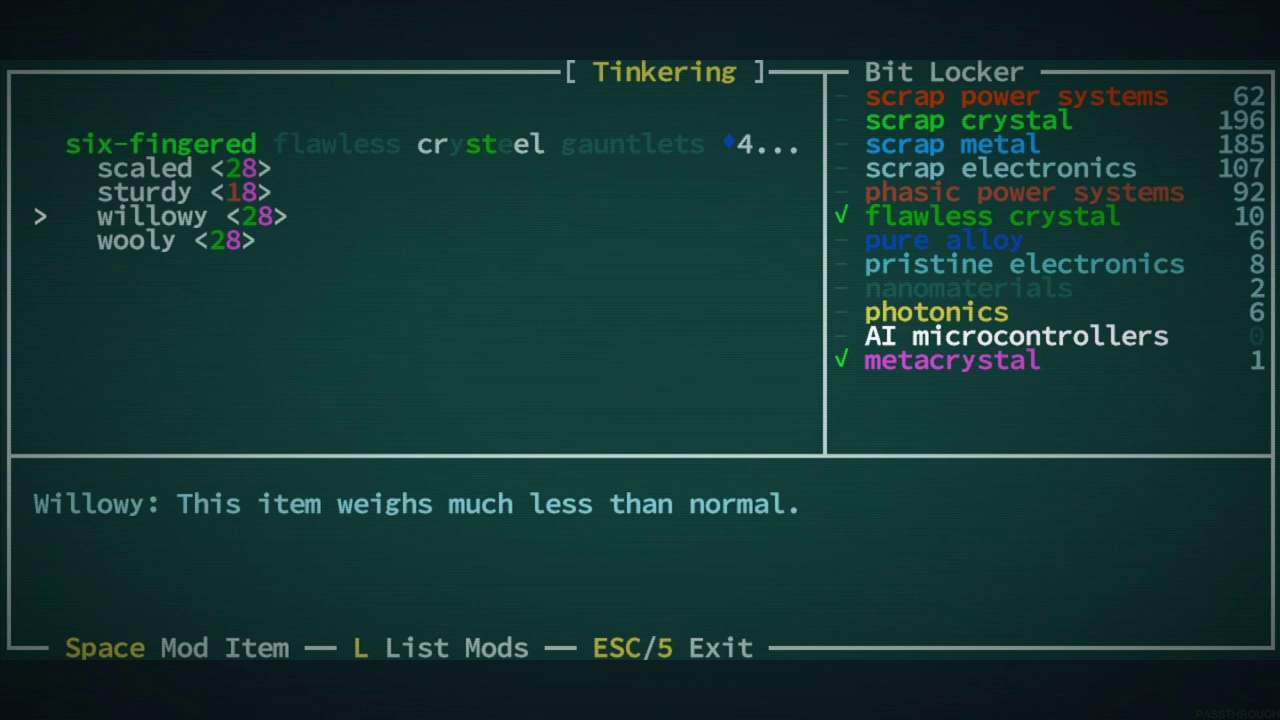
{"action": "key", "text": "Escape"}
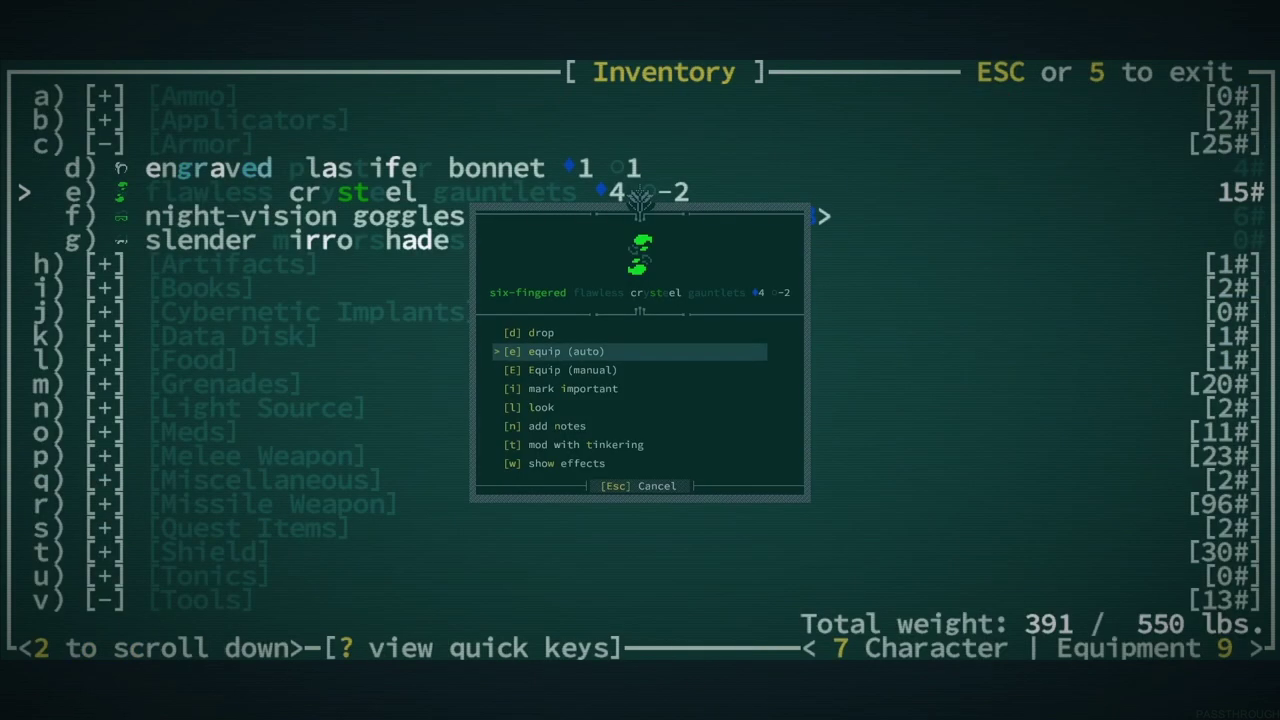
{"action": "key", "text": "Escape"}
Equip the six-fingered flawless crysteel gauntlets and view the equipment screen.
{"action": "key", "text": "Down"}
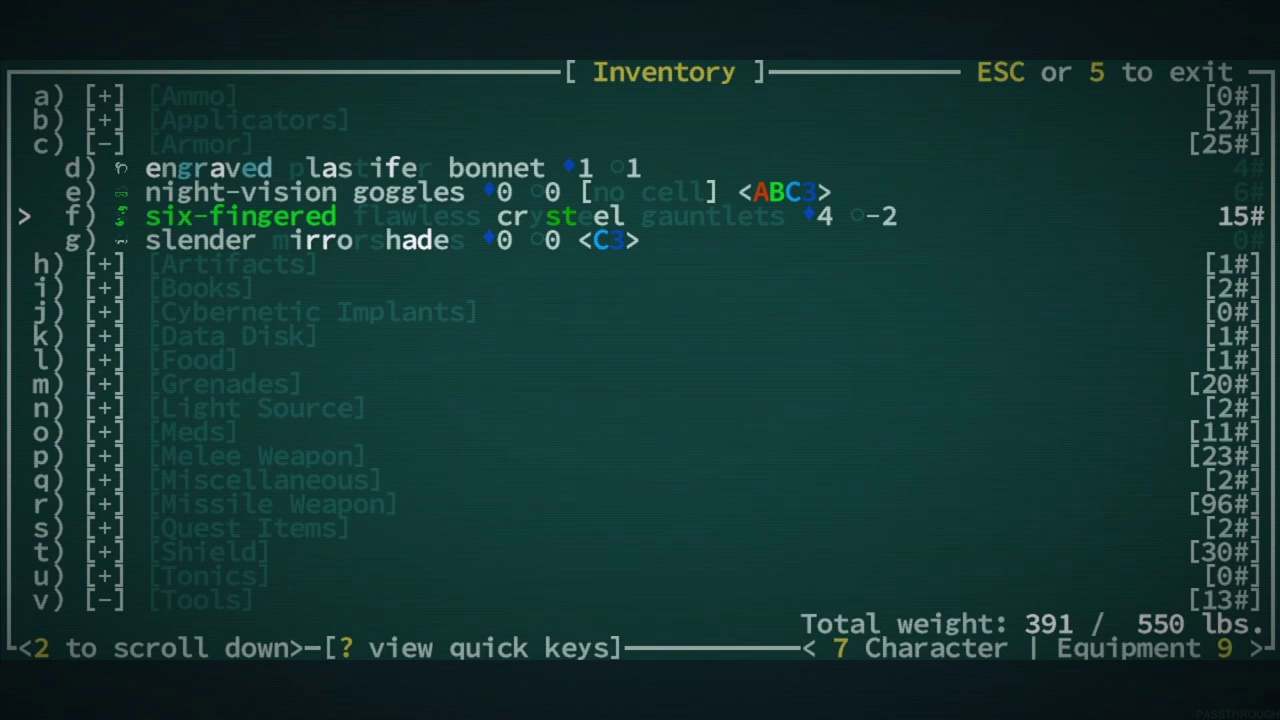
{"action": "key", "text": "Return"}
{"action": "key", "text": "e"}
{"action": "key", "text": "space"}
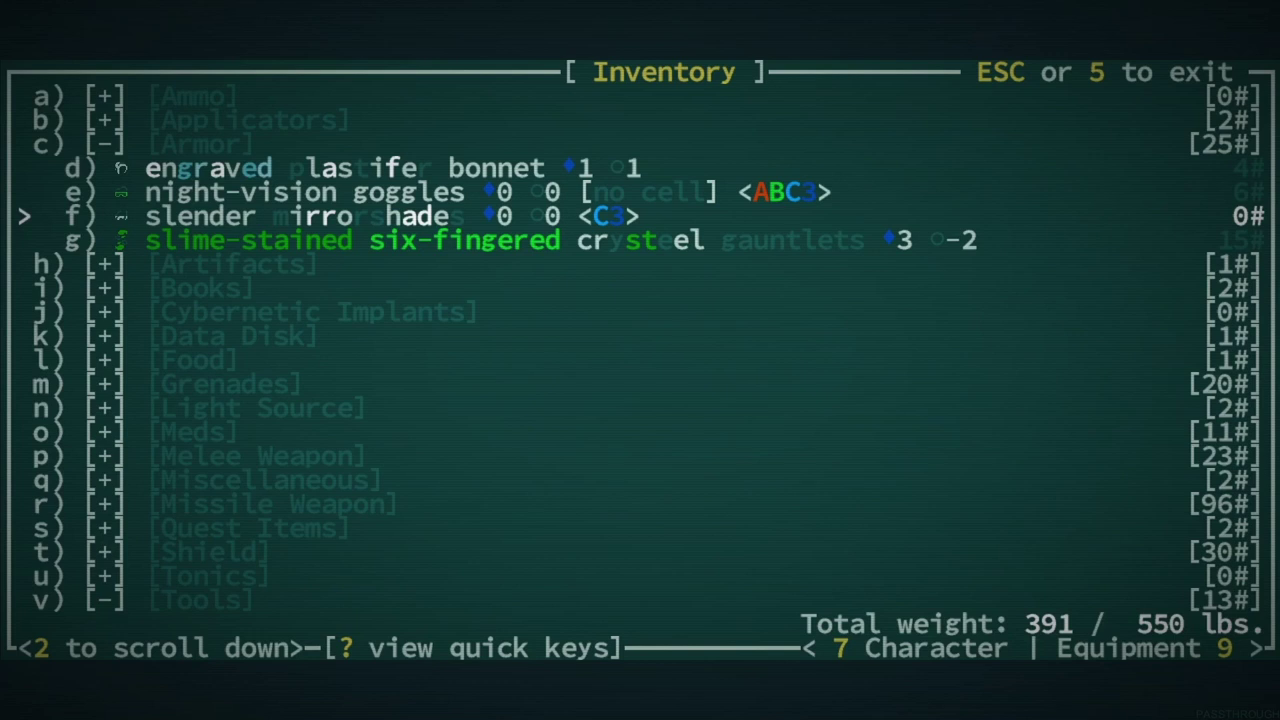
{"action": "key", "text": "9"}
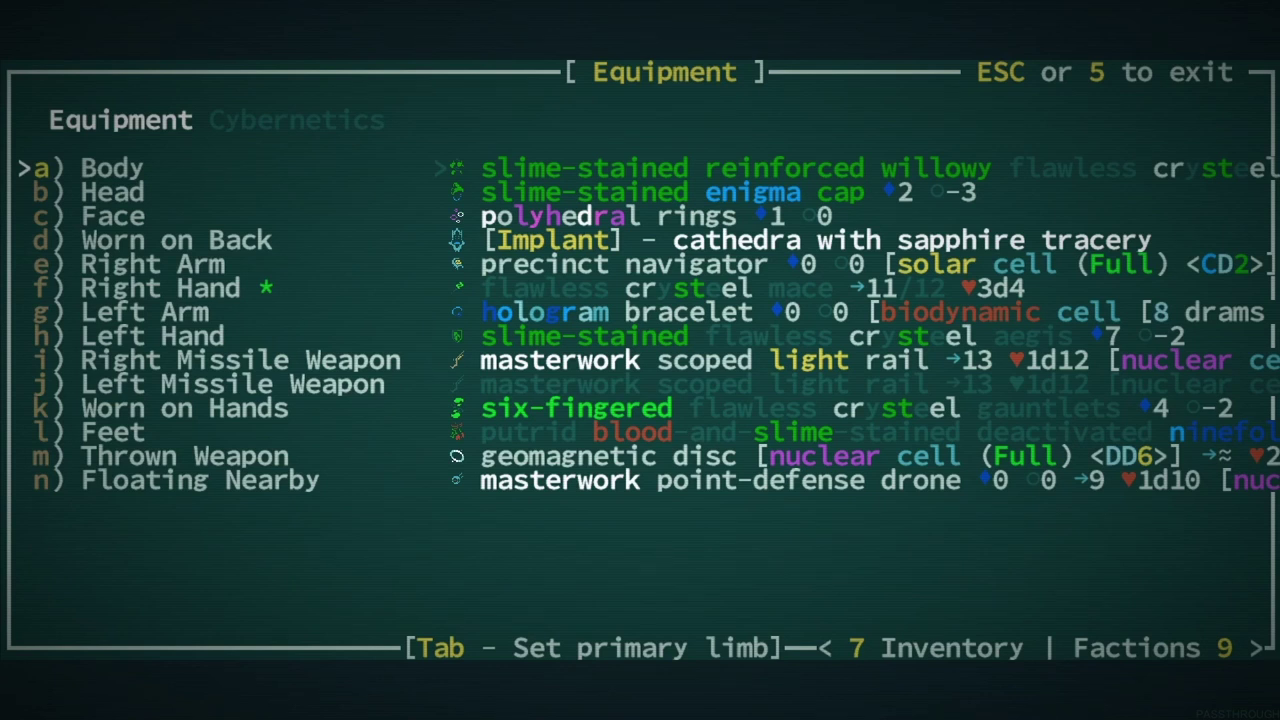
{"action": "key", "text": "Down"}
{"action": "key", "text": "Down"}
{"action": "key", "text": "Return"}
{"action": "key", "text": "Down"}
{"action": "key", "text": "Return"}
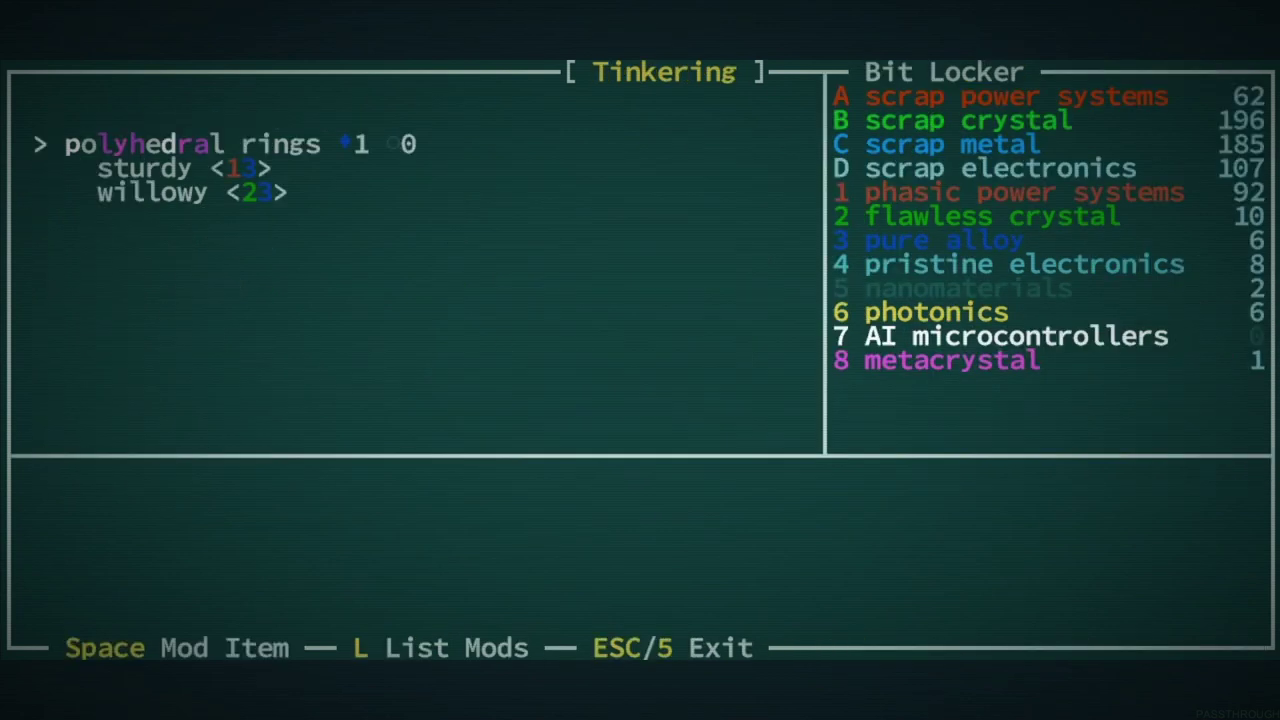
{"action": "key", "text": "Escape"}
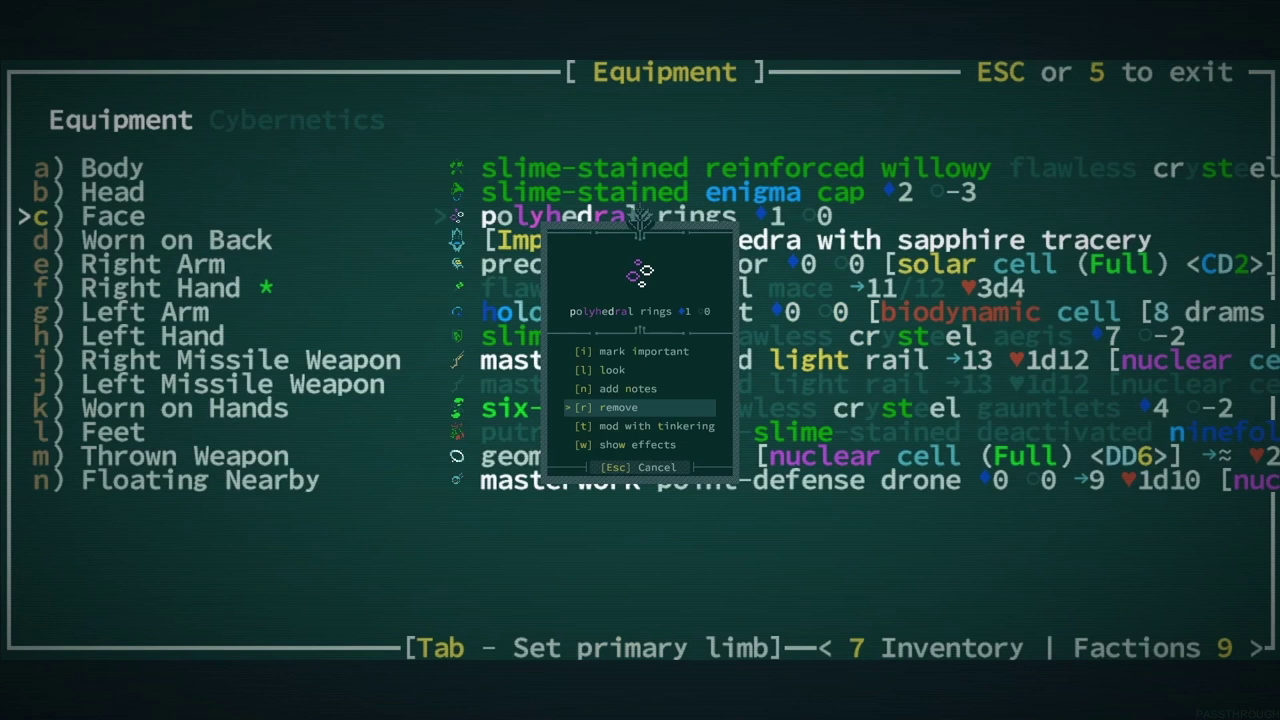
{"action": "key", "text": "Escape"}
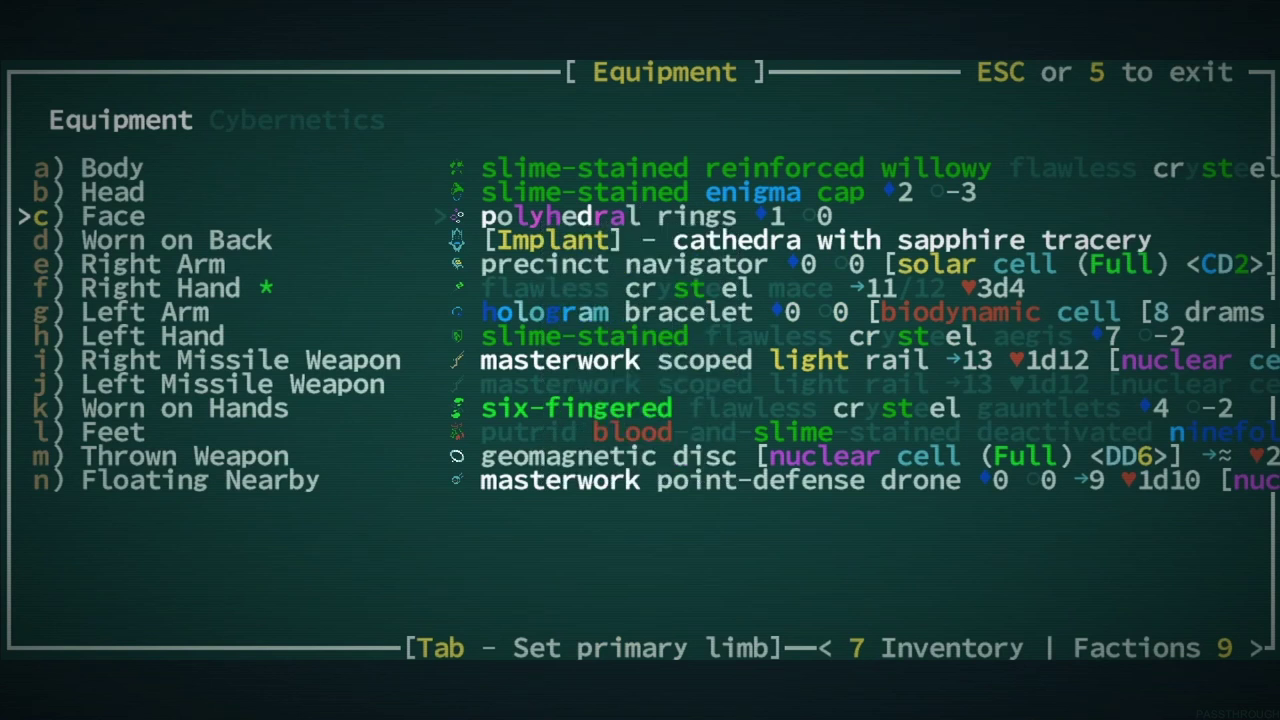
{"action": "key", "text": "f"}
{"action": "key", "text": "Return"}
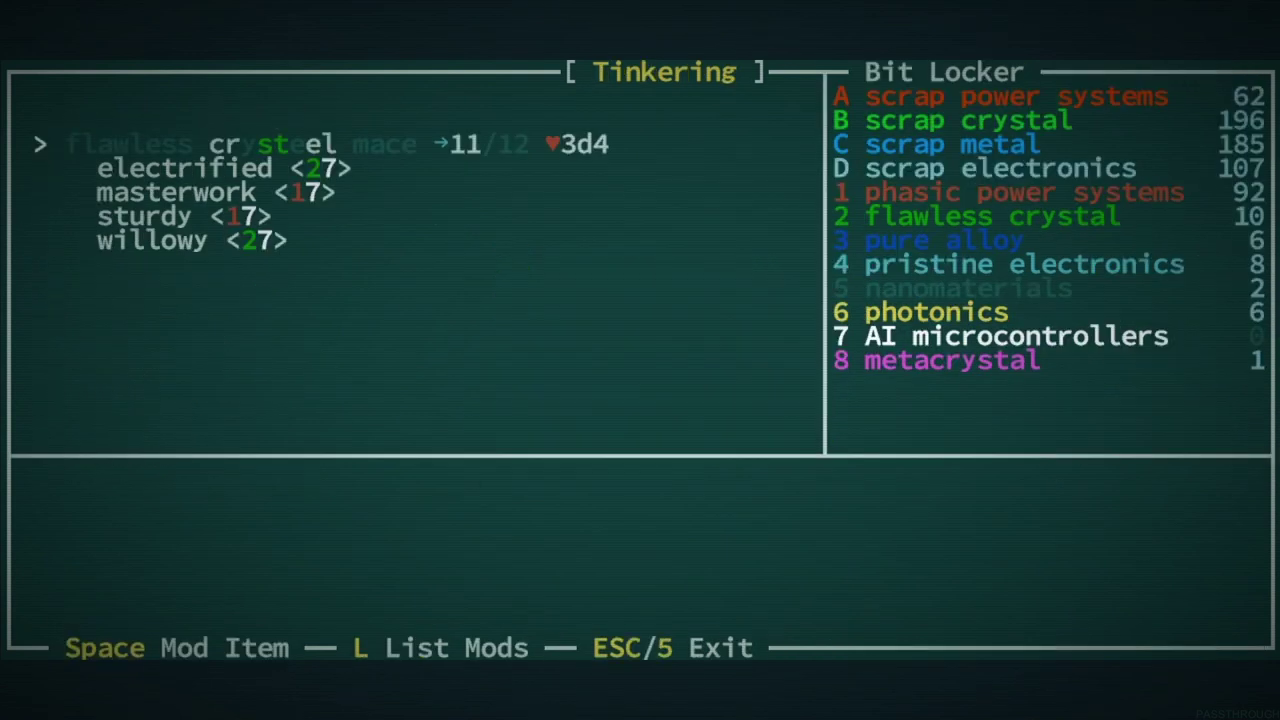
{"action": "key", "text": "Down"}
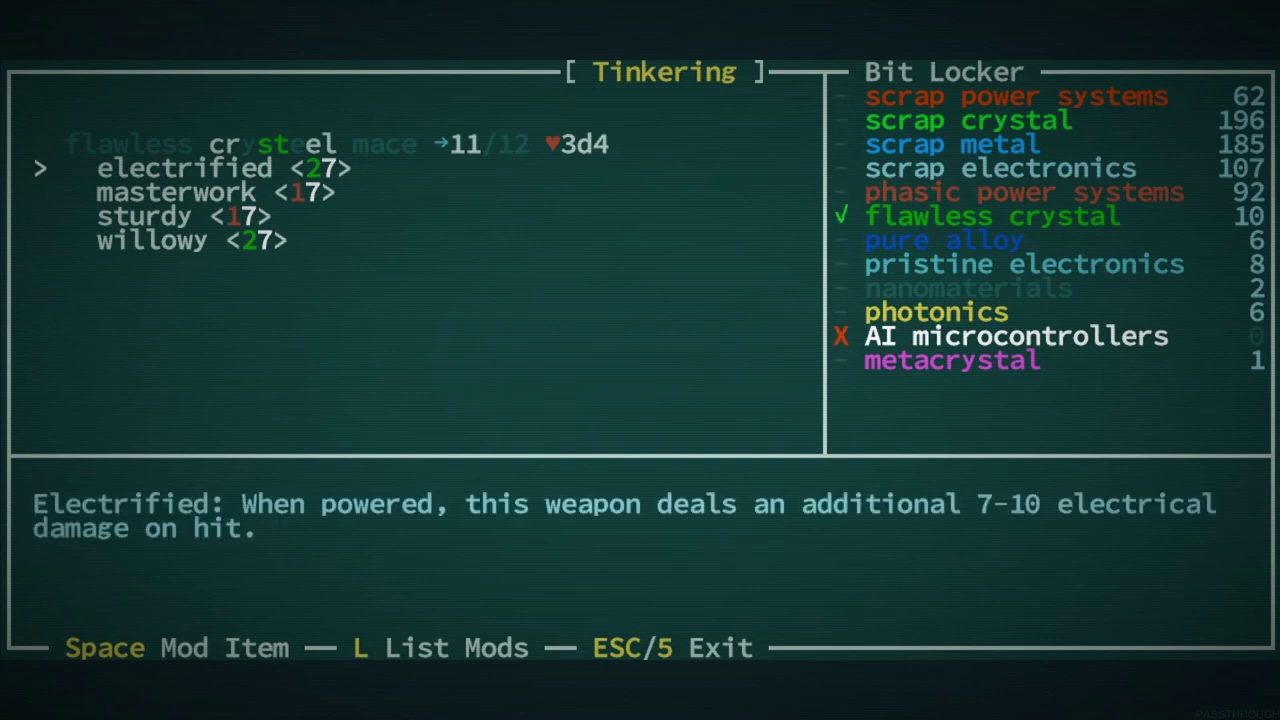
{"action": "key", "text": "Down"}
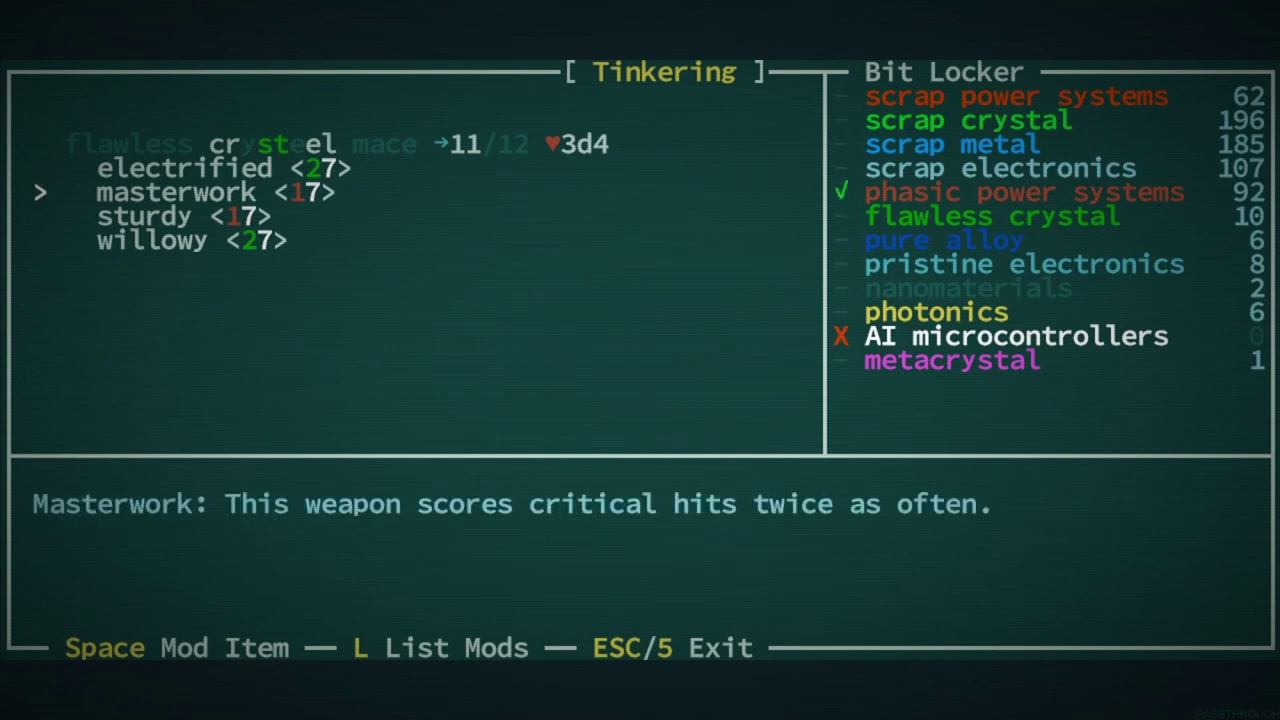
{"action": "key", "text": "Down"}
{"action": "key", "text": "Down"}
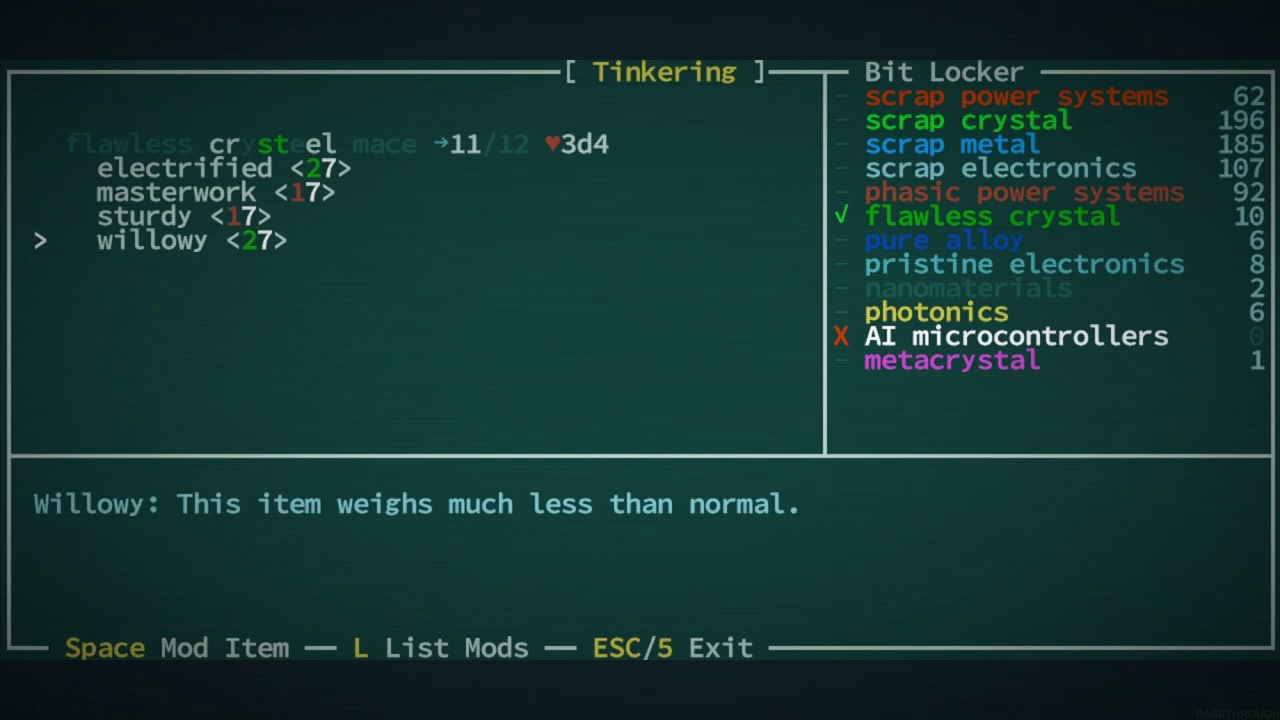
{"action": "key", "text": "Up"}
{"action": "key", "text": "Up"}
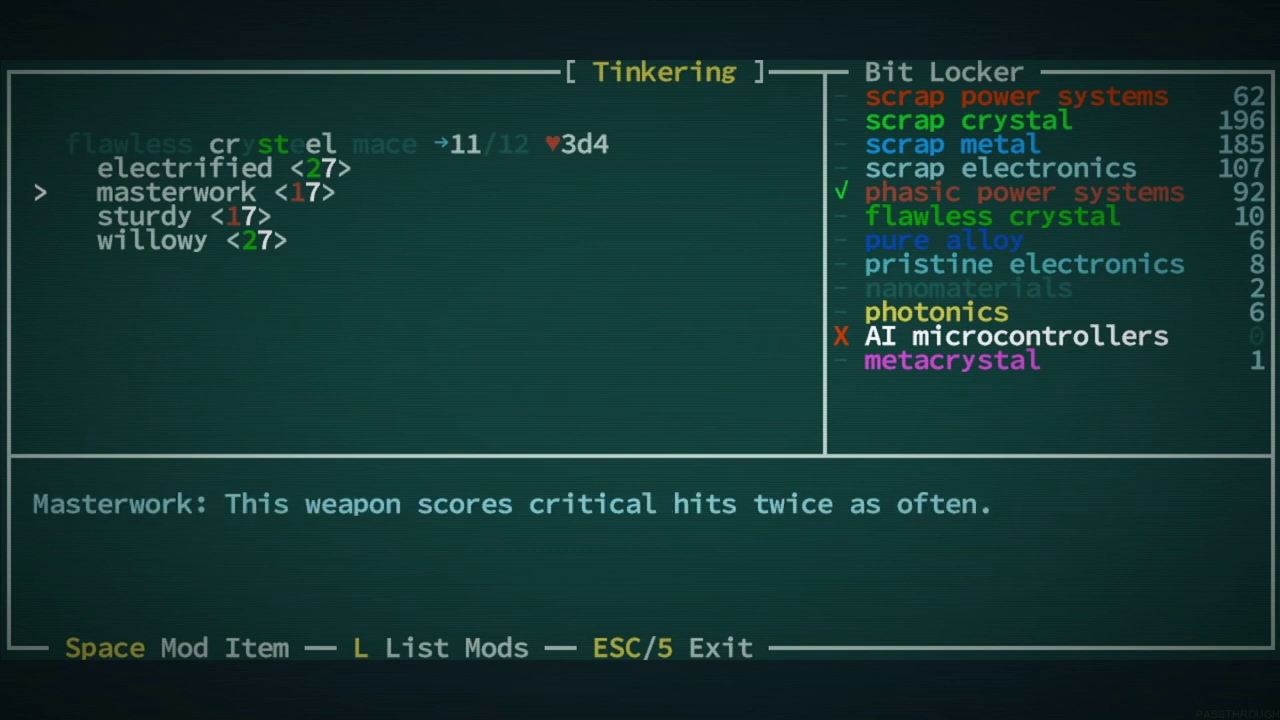
Exit mace tinkering unmodded and browse the Melee Weapon category, including the engraved halberd.
{"action": "key", "text": "Escape"}
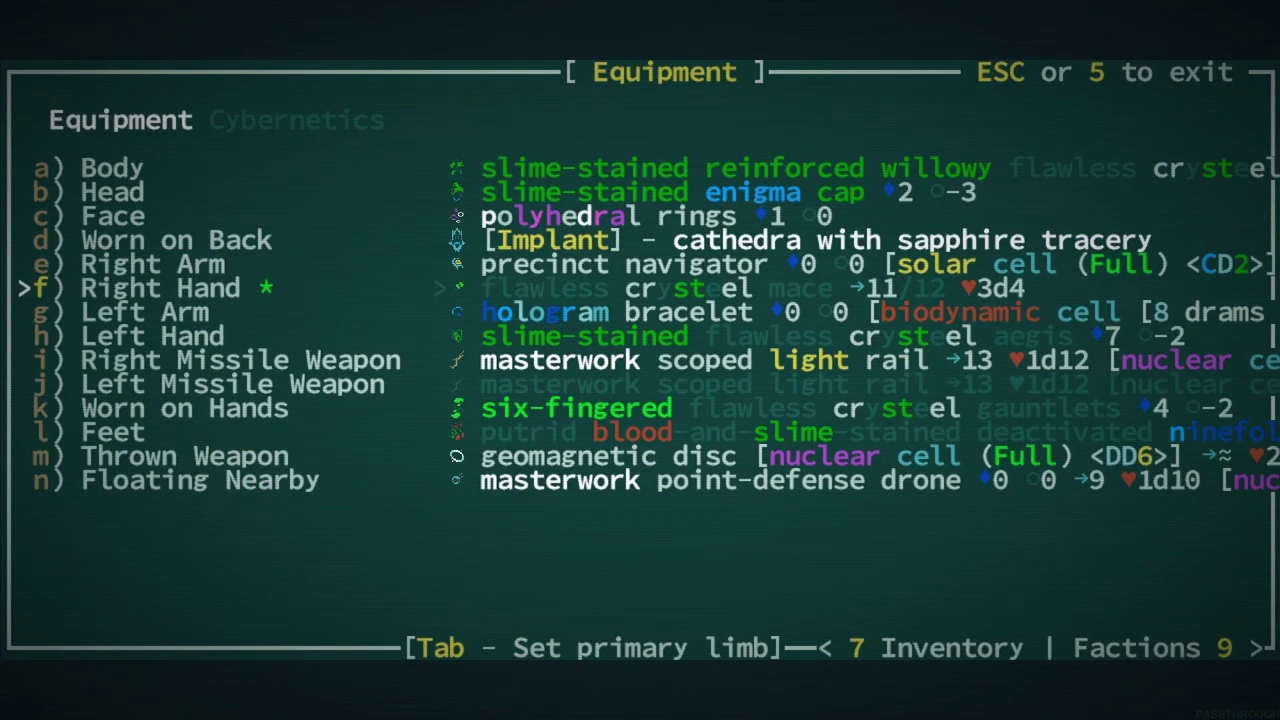
{"action": "key", "text": "7"}
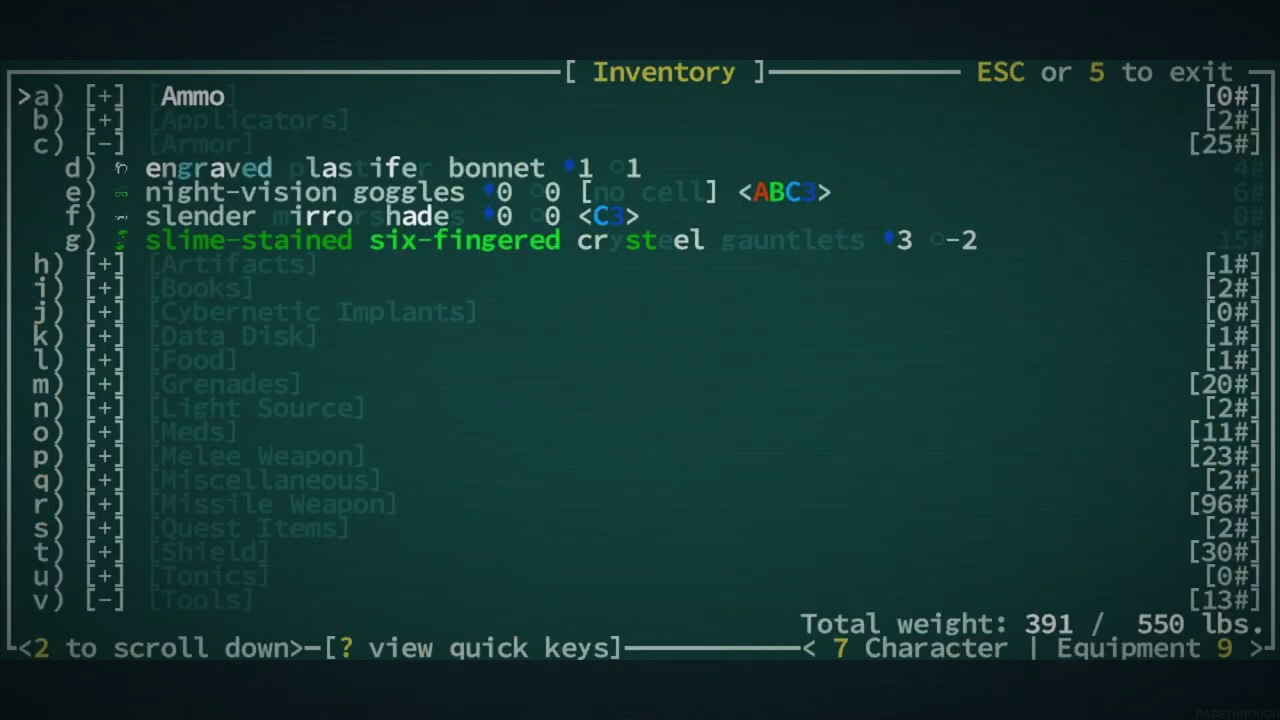
{"action": "key", "text": "Down"}
{"action": "key", "text": "Down"}
{"action": "key", "text": "Down"}
{"action": "key", "text": "Down"}
{"action": "key", "text": "Down"}
{"action": "key", "text": "Down"}
{"action": "key", "text": "Down"}
{"action": "key", "text": "Down"}
{"action": "key", "text": "Down"}
{"action": "key", "text": "Down"}
{"action": "key", "text": "Down"}
{"action": "key", "text": "Down"}
{"action": "key", "text": "Down"}
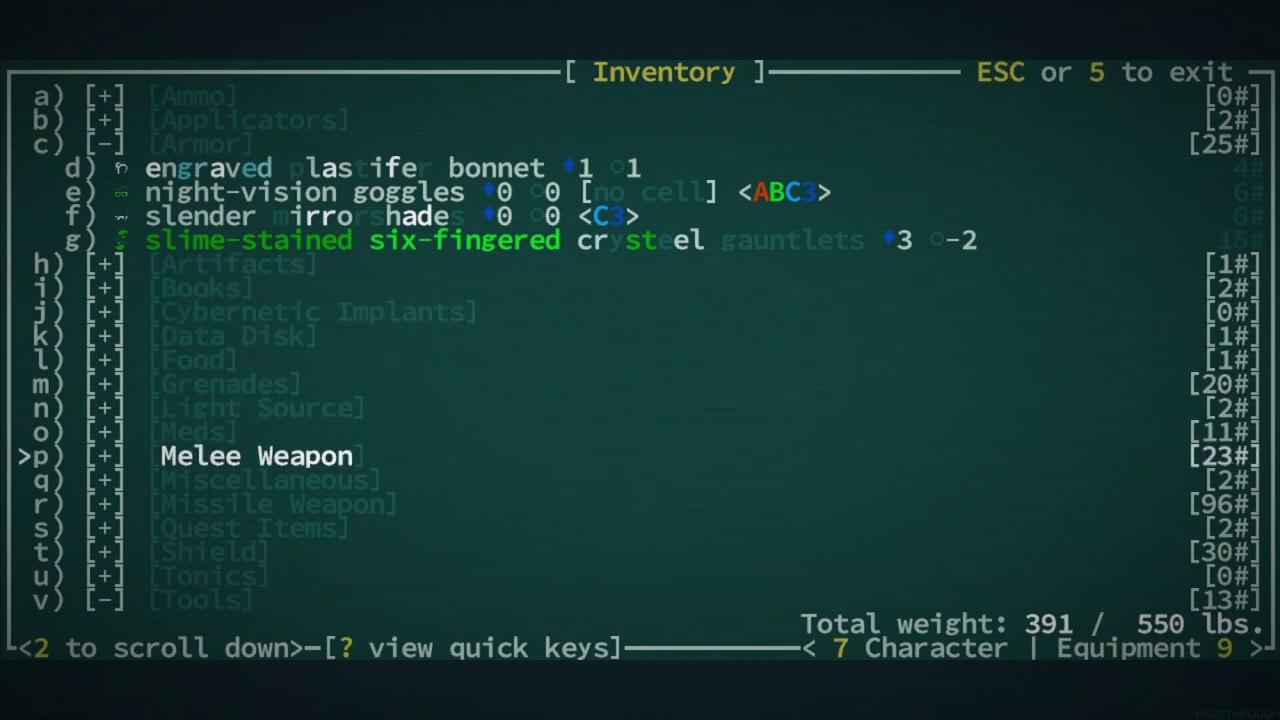
{"action": "key", "text": "Return"}
{"action": "key", "text": "Down"}
{"action": "key", "text": "Down"}
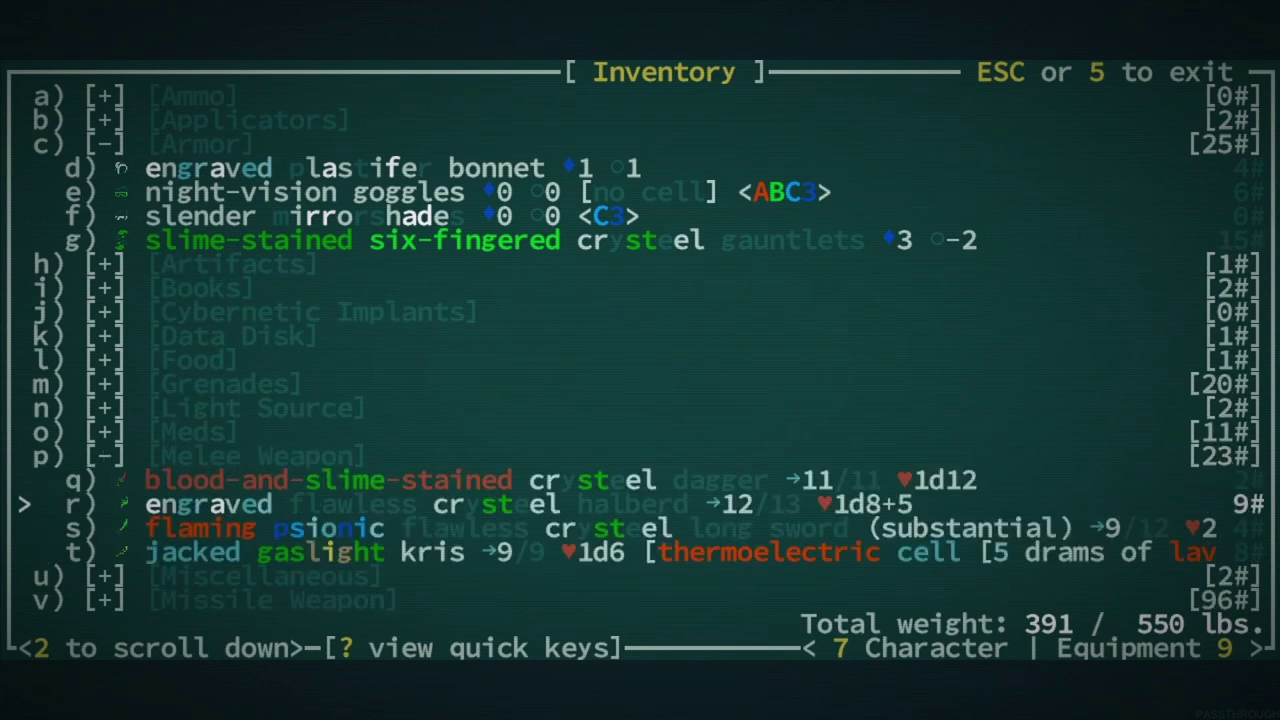
{"action": "key", "text": "Down"}
{"action": "key", "text": "Up"}
{"action": "key", "text": "Up"}
{"action": "key", "text": "Up"}
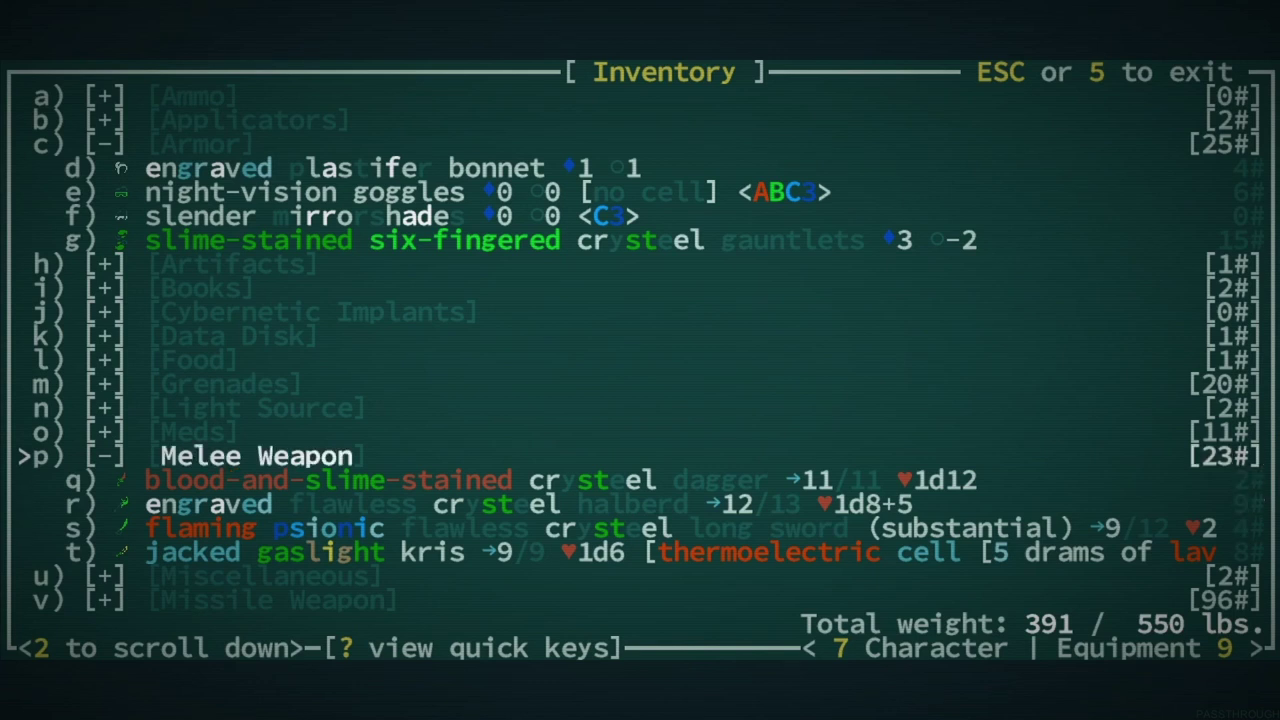
{"action": "key", "text": "Return"}
Disassemble the spaser rifle from Missile Weapons into tinkering bits and reopen the inventory.
{"action": "key", "text": "Down"}
{"action": "key", "text": "Down"}
{"action": "key", "text": "Return"}
{"action": "key", "text": "Down"}
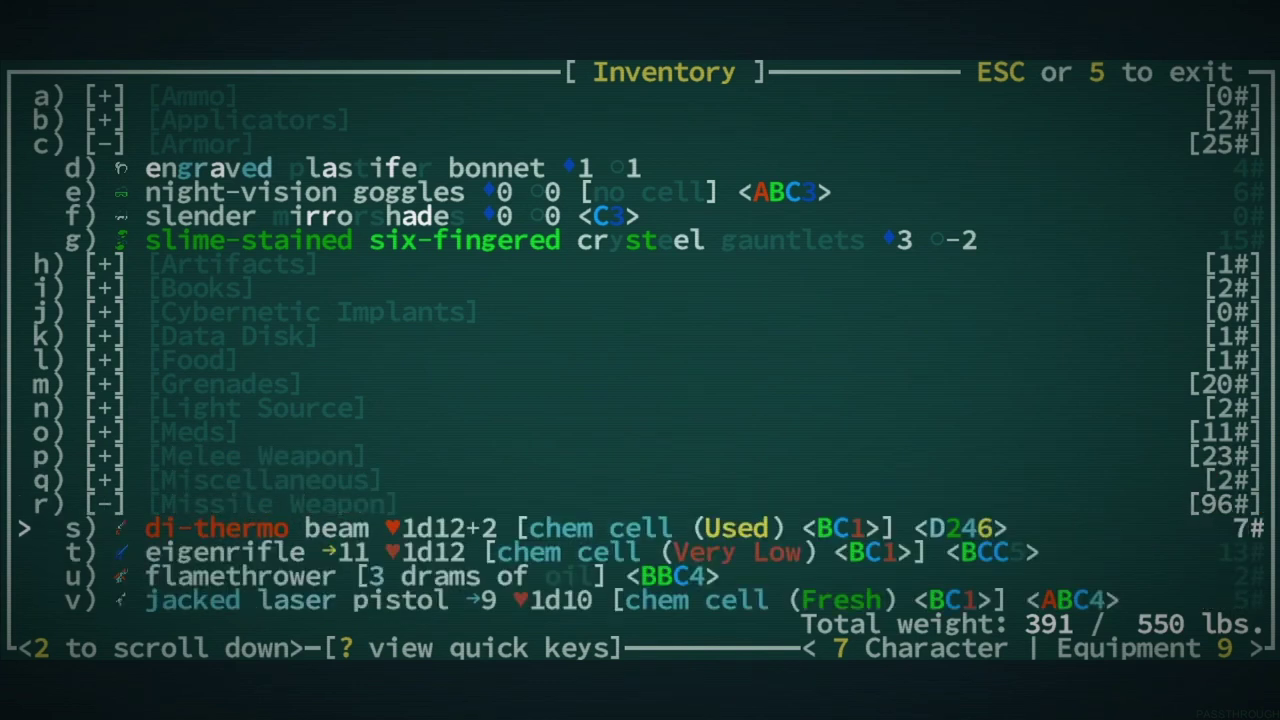
{"action": "key", "text": "Down"}
{"action": "key", "text": "Down"}
{"action": "key", "text": "Down"}
{"action": "key", "text": "Down"}
{"action": "key", "text": "Down"}
{"action": "key", "text": "Down"}
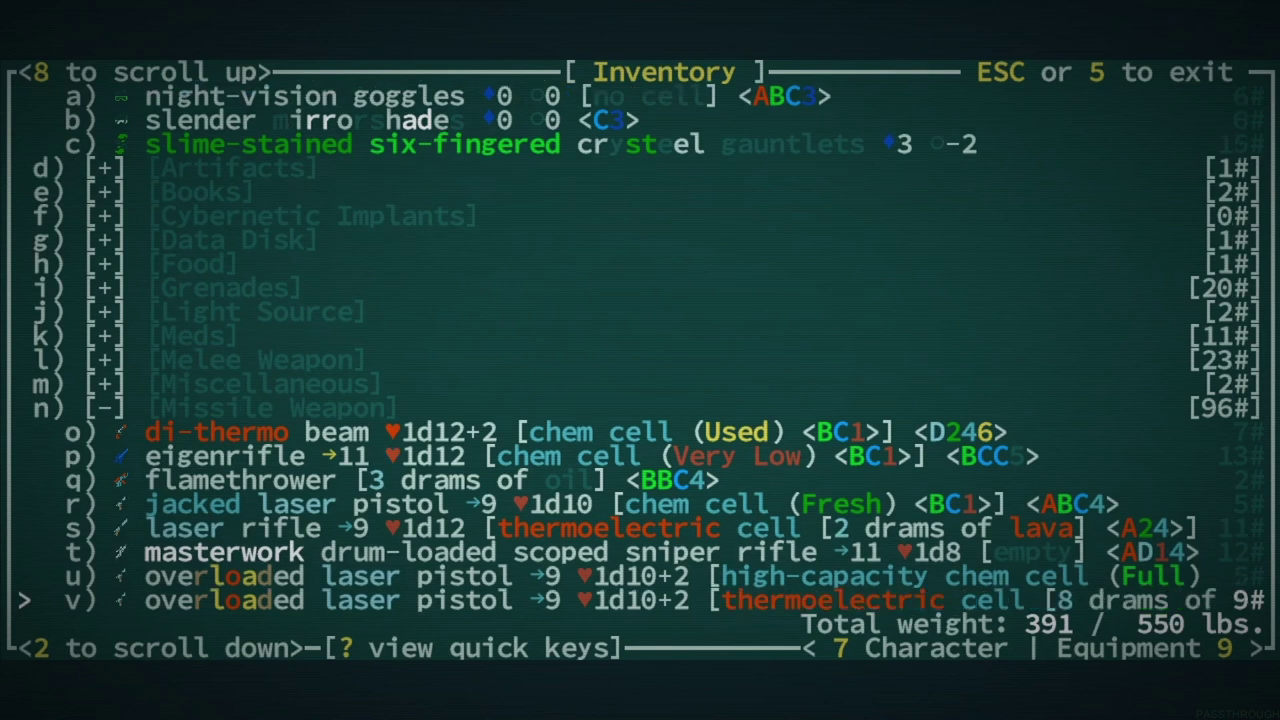
{"action": "key", "text": "Down"}
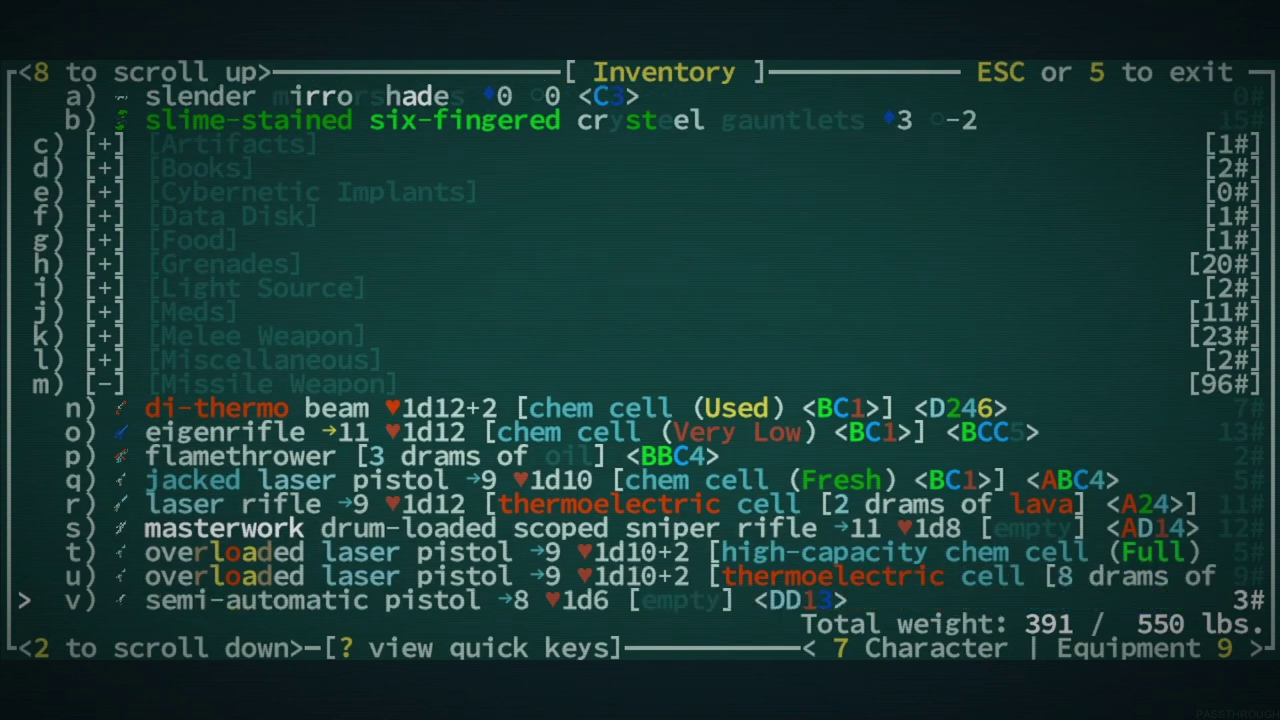
{"action": "key", "text": "Down"}
{"action": "key", "text": "Down"}
{"action": "key", "text": "Down"}
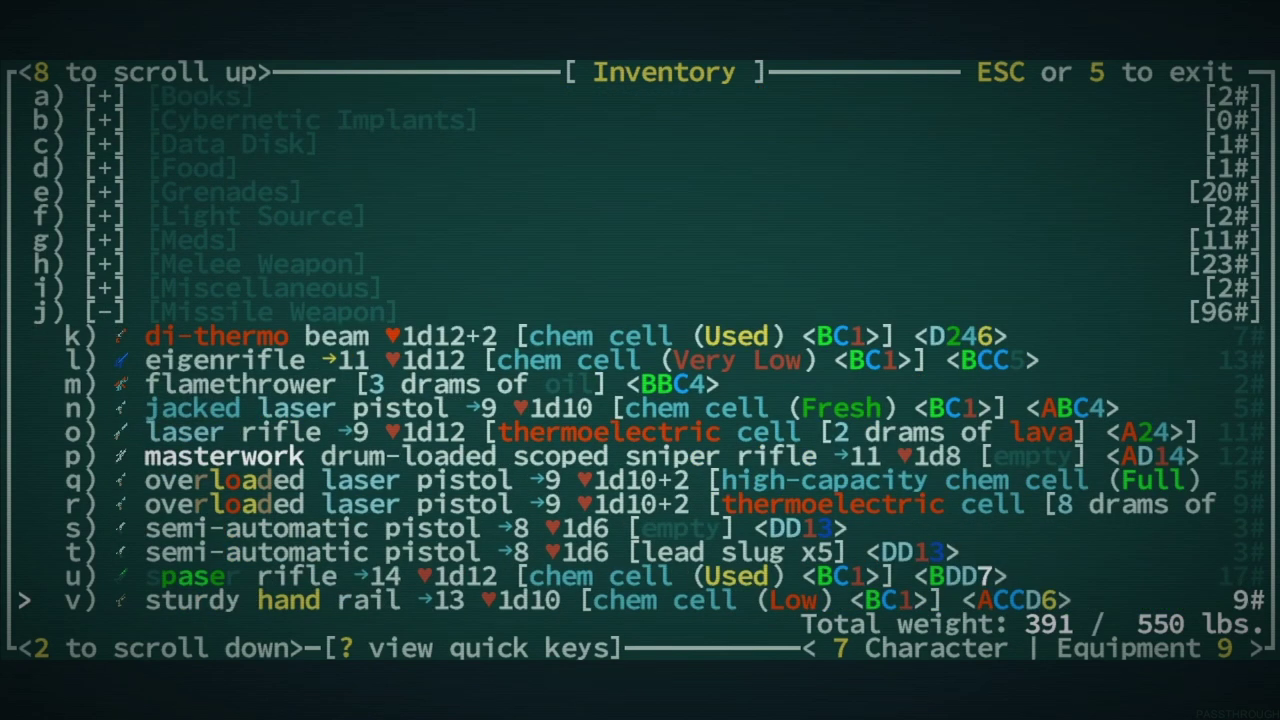
{"action": "key", "text": "Up"}
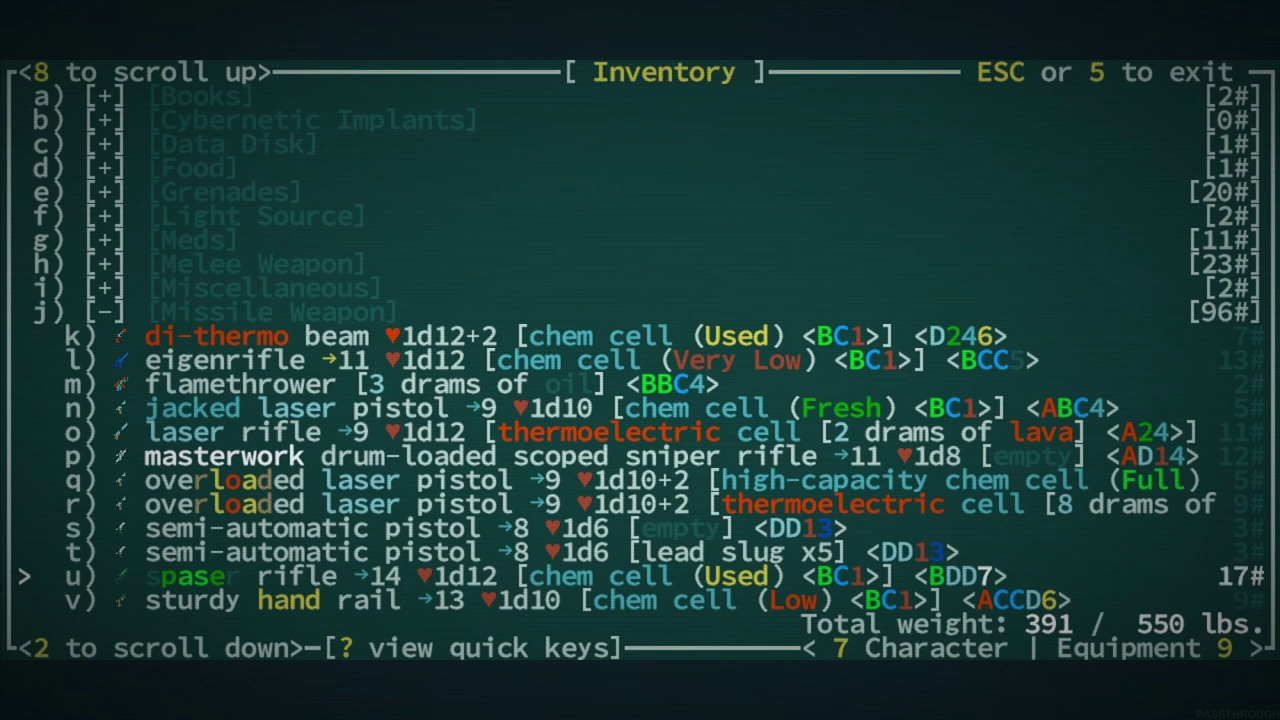
{"action": "key", "text": "space"}
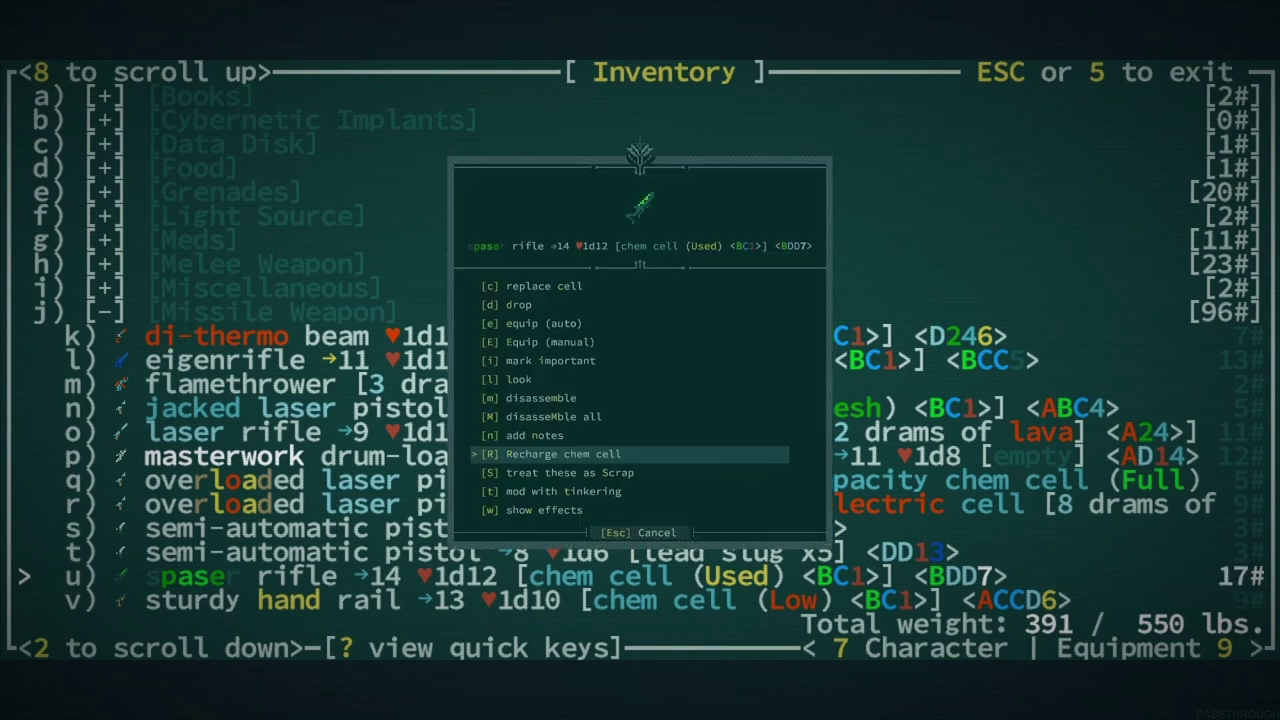
{"action": "key", "text": "Up"}
{"action": "key", "text": "Up"}
{"action": "key", "text": "Up"}
{"action": "key", "text": "Return"}
{"action": "key", "text": "Escape"}
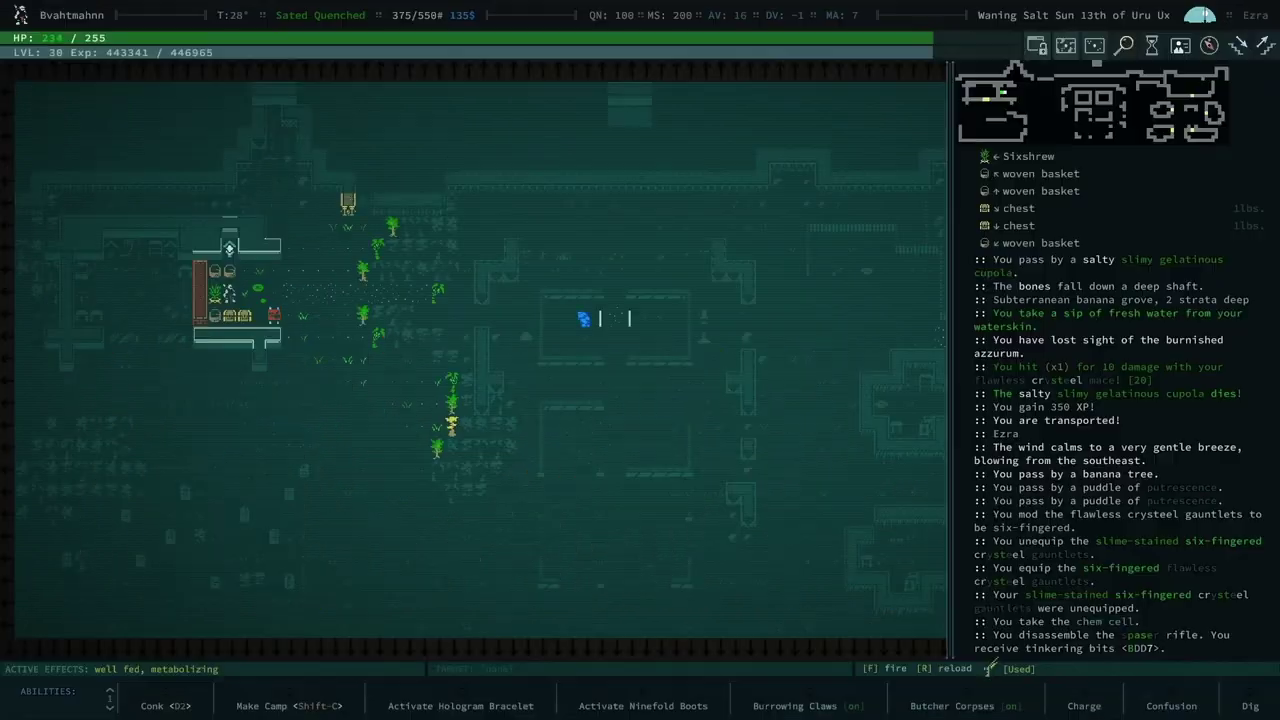
{"action": "key", "text": "i"}
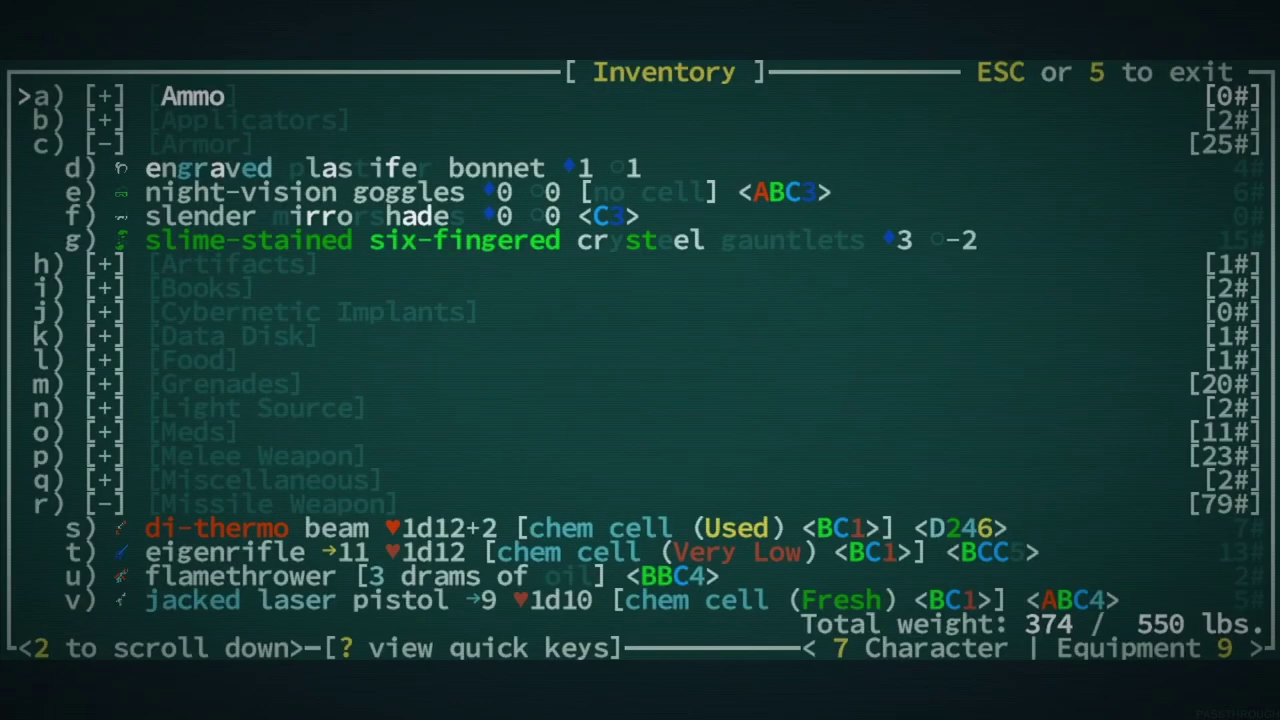
Tinker the masterwork mod onto the right-hand flawless crysteel mace, then return to the map.
{"action": "key", "text": "9"}
{"action": "key", "text": "Down"}
{"action": "key", "text": "Down"}
{"action": "key", "text": "Down"}
{"action": "key", "text": "Down"}
{"action": "key", "text": "Down"}
{"action": "key", "text": "Down"}
{"action": "key", "text": "Down"}
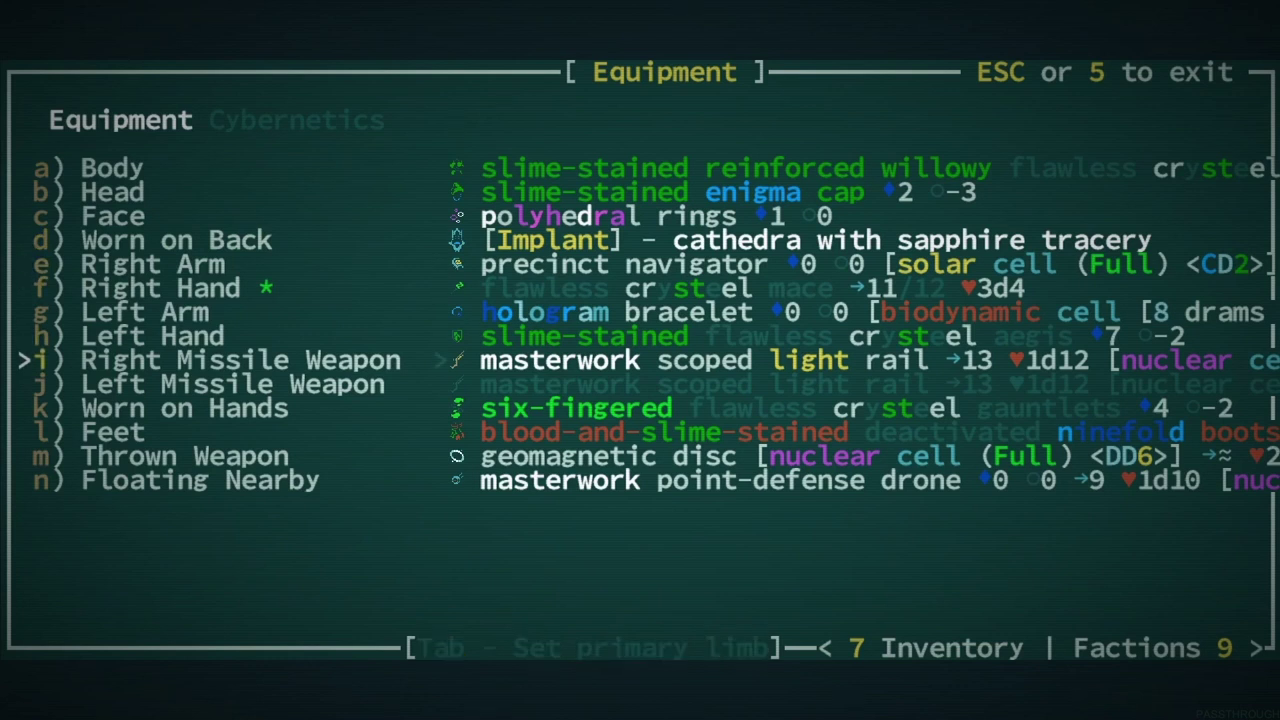
{"action": "key", "text": "Up"}
{"action": "key", "text": "Up"}
{"action": "key", "text": "Return"}
{"action": "key", "text": "space"}
{"action": "key", "text": "space"}
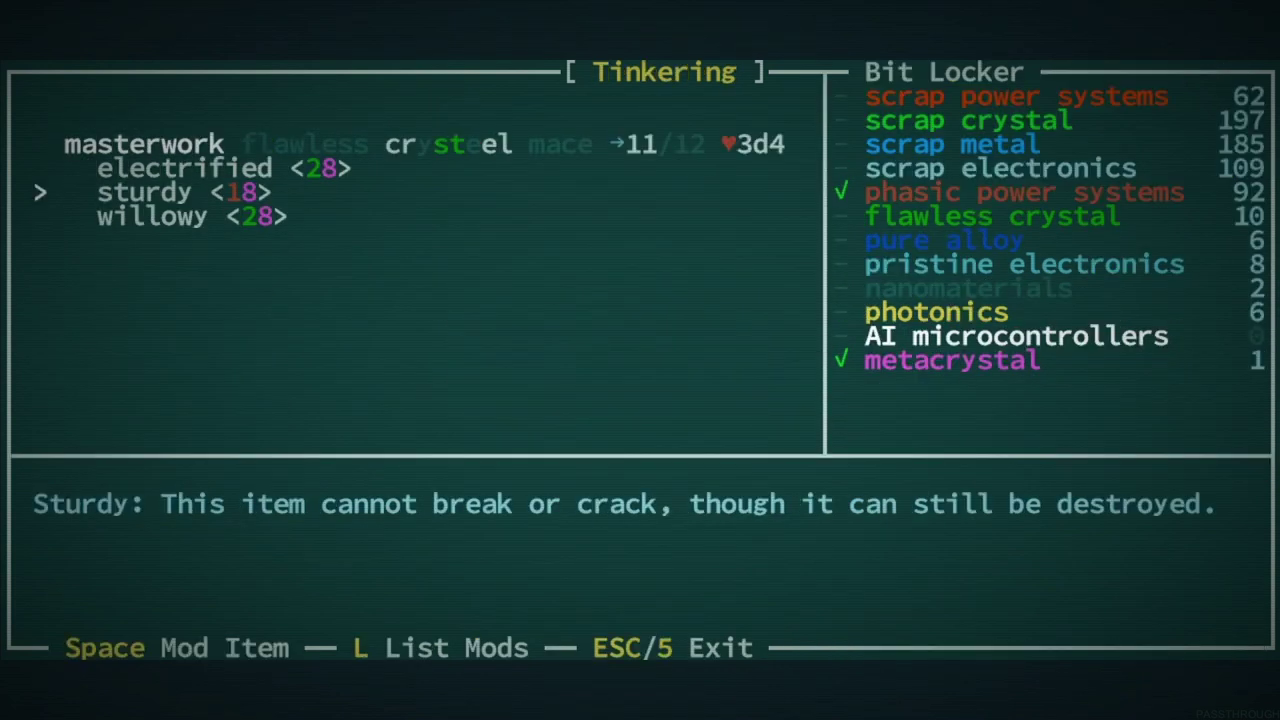
{"action": "key", "text": "Escape"}
{"action": "key", "text": "Escape"}
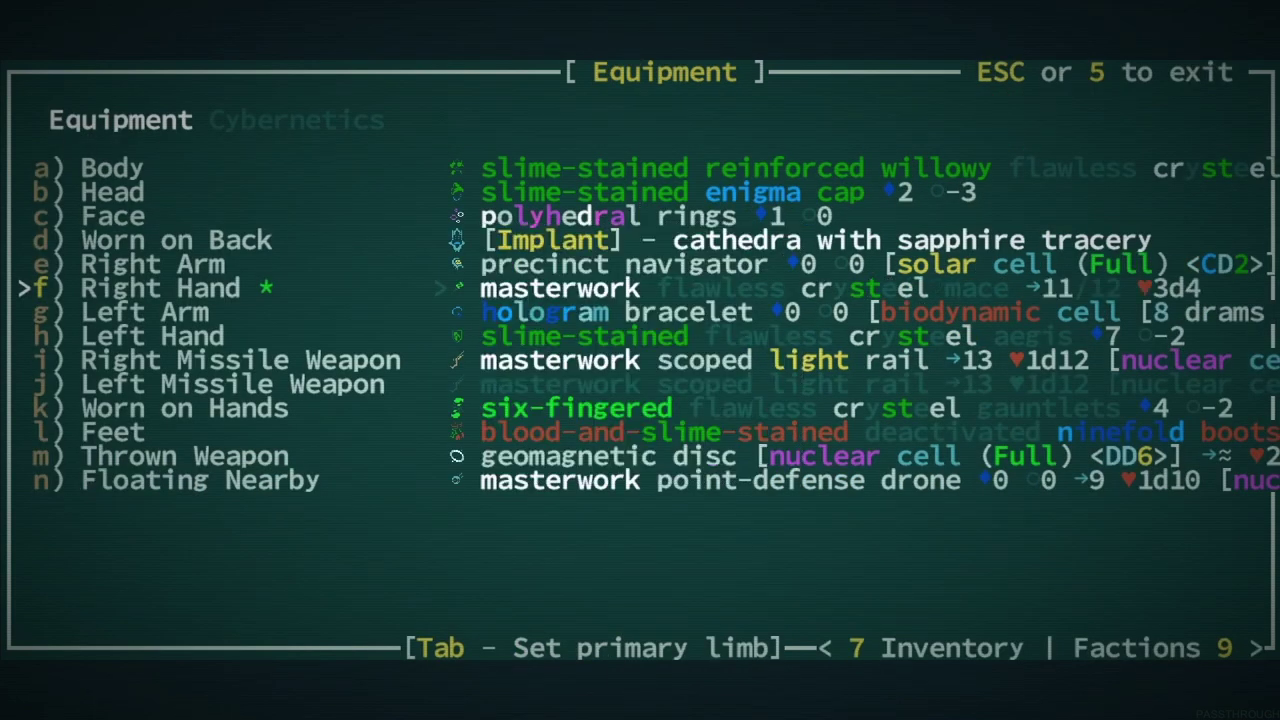
{"action": "key", "text": "Escape"}
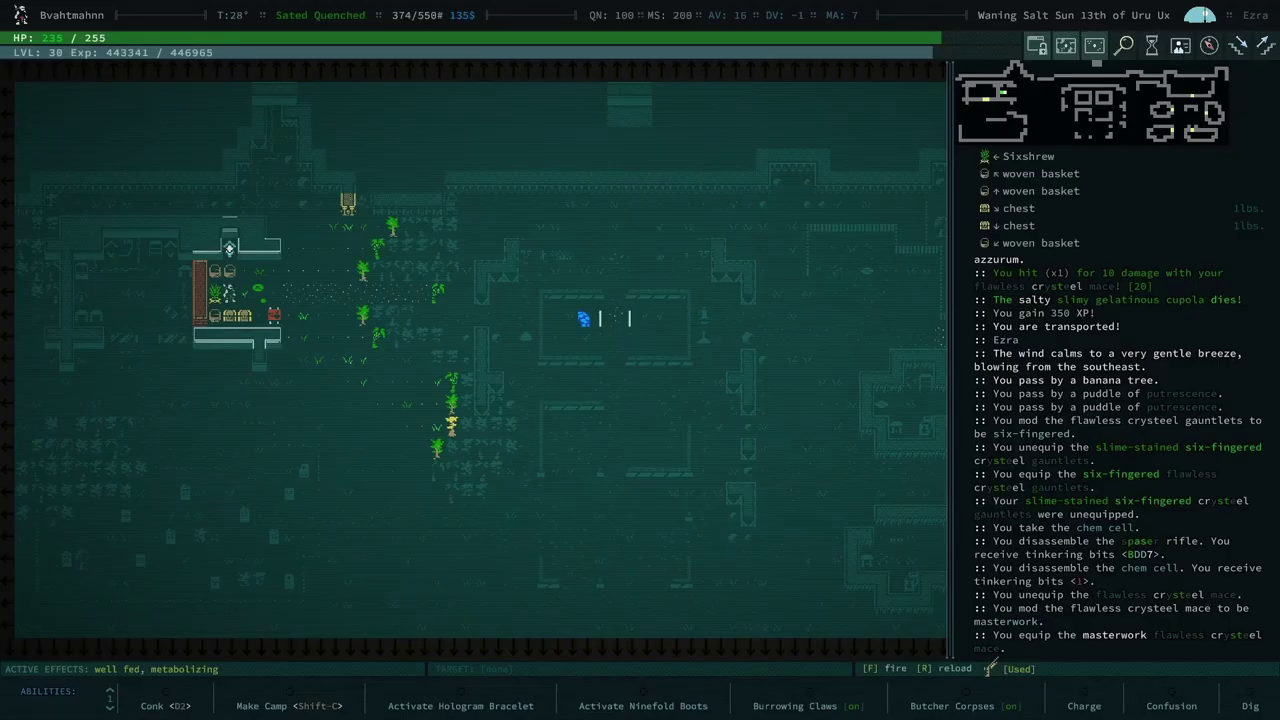
Talk to Sixshrew and choose the Trade dialogue option.
{"action": "key", "text": "space"}
{"action": "key", "text": "Left"}
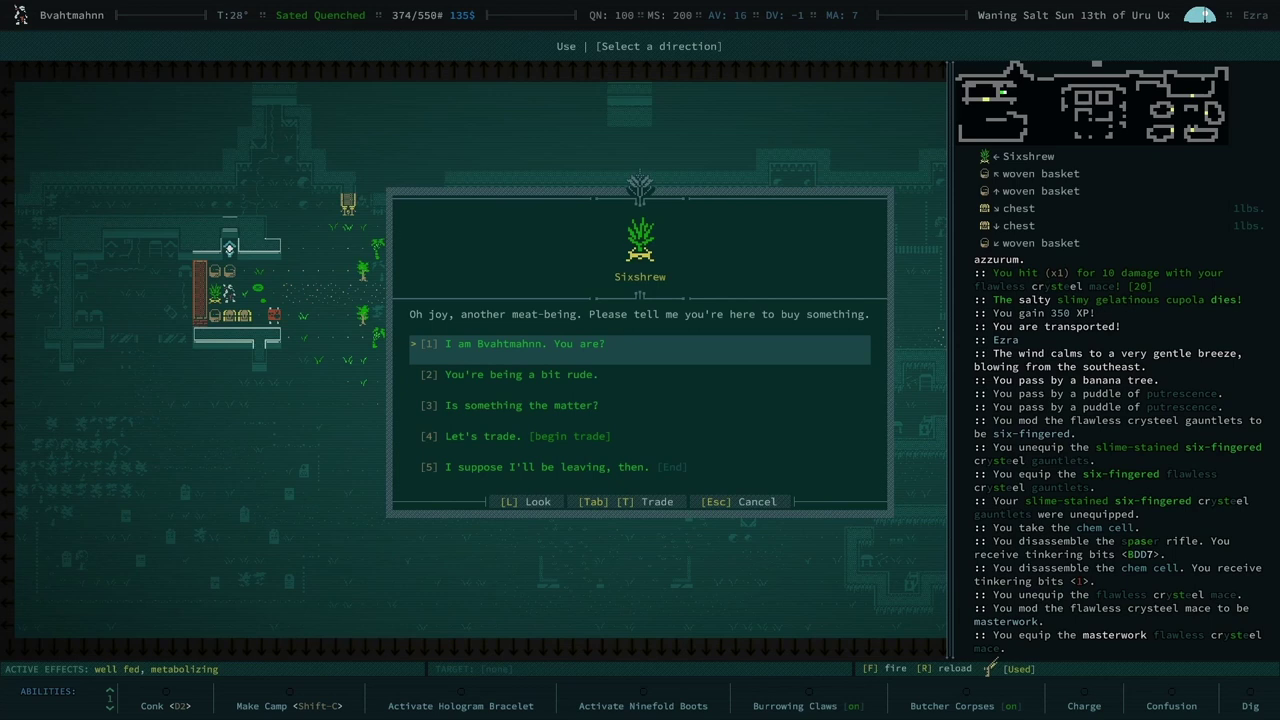
{"action": "key", "text": "Down"}
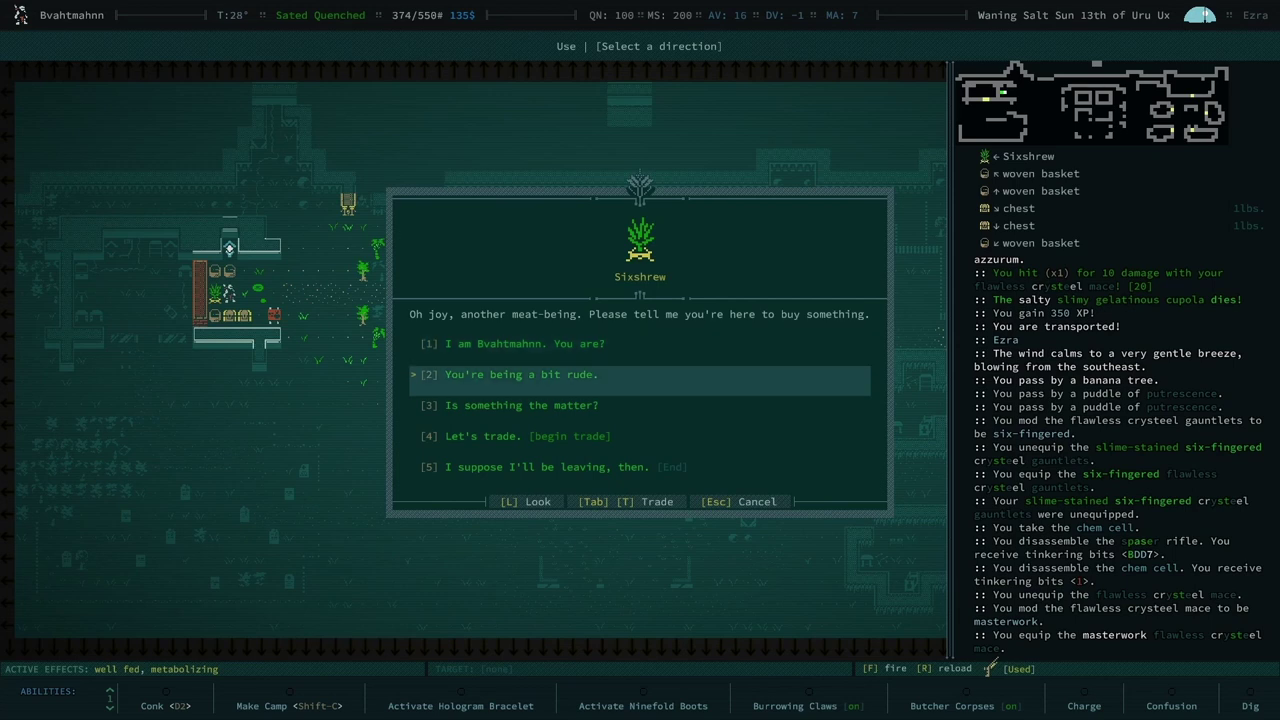
{"action": "key", "text": "Down"}
{"action": "key", "text": "Down"}
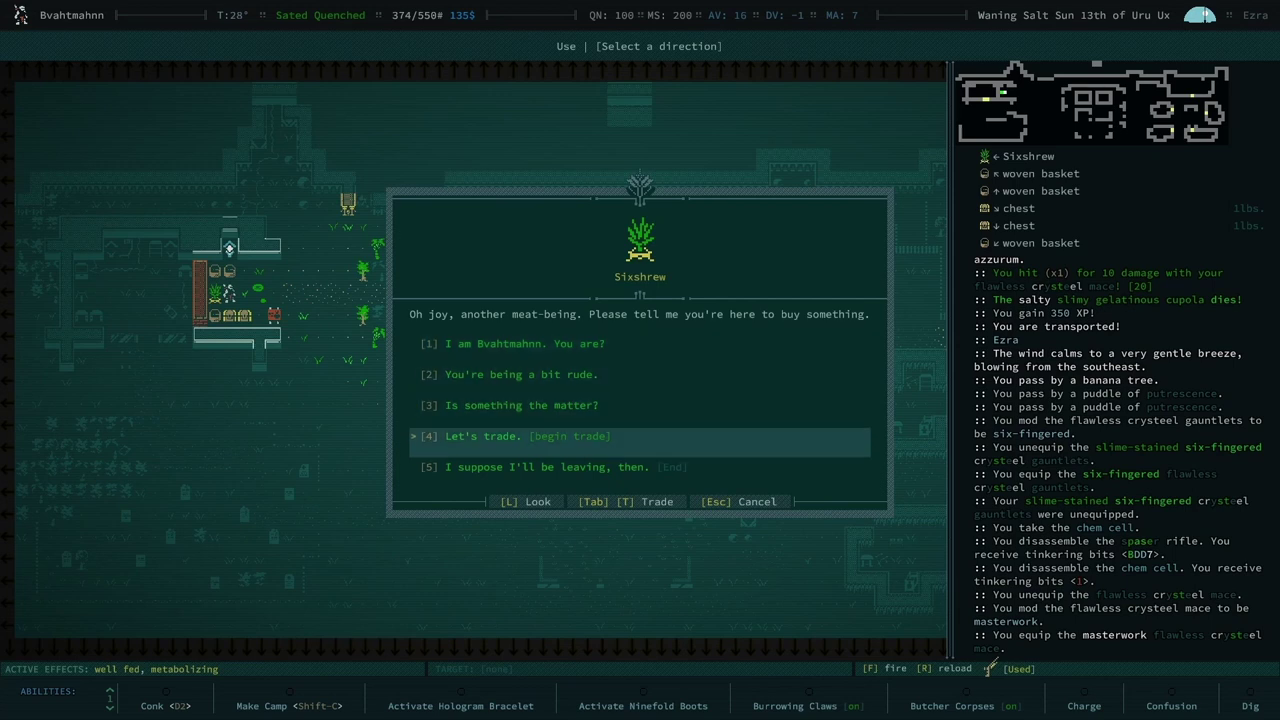
{"action": "key", "text": "Return"}
Mark all six urberries in Sixshrew's stock for purchase.
{"action": "key", "text": "Down"}
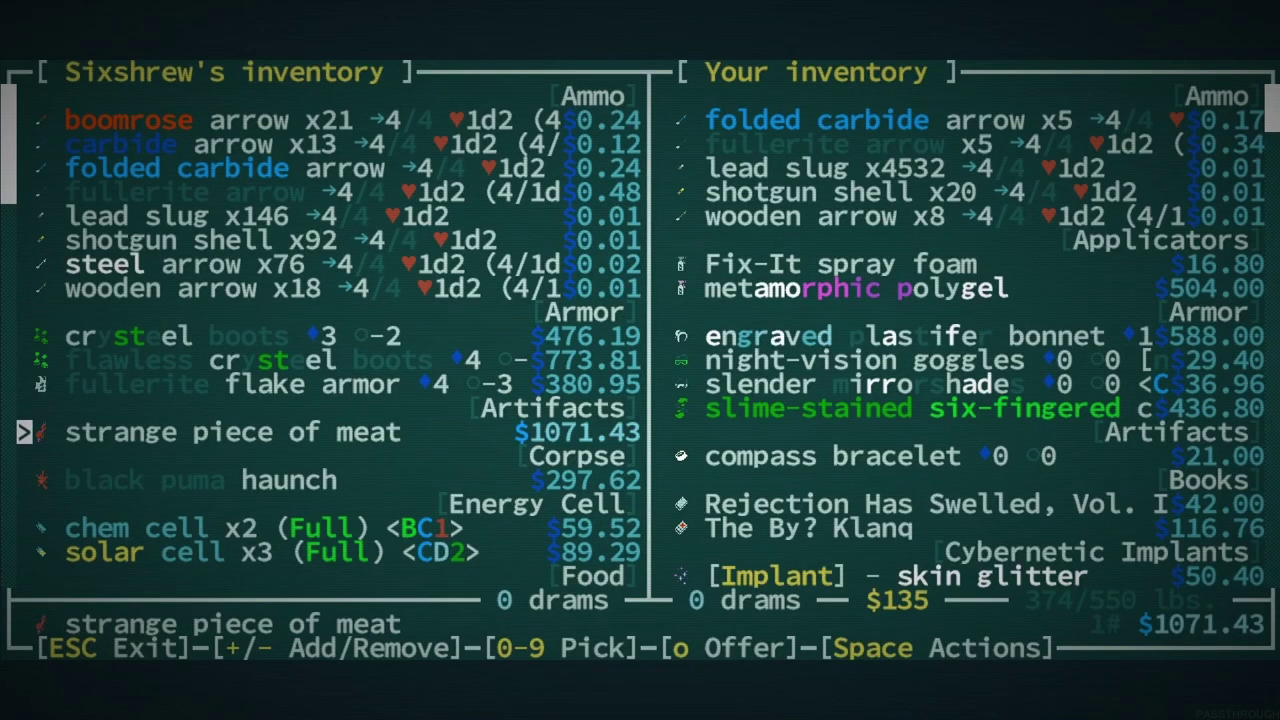
{"action": "key", "text": "Down"}
{"action": "key", "text": "Down"}
{"action": "key", "text": "Down"}
{"action": "key", "text": "Down"}
{"action": "key", "text": "Down"}
{"action": "key", "text": "Down"}
{"action": "key", "text": "Down"}
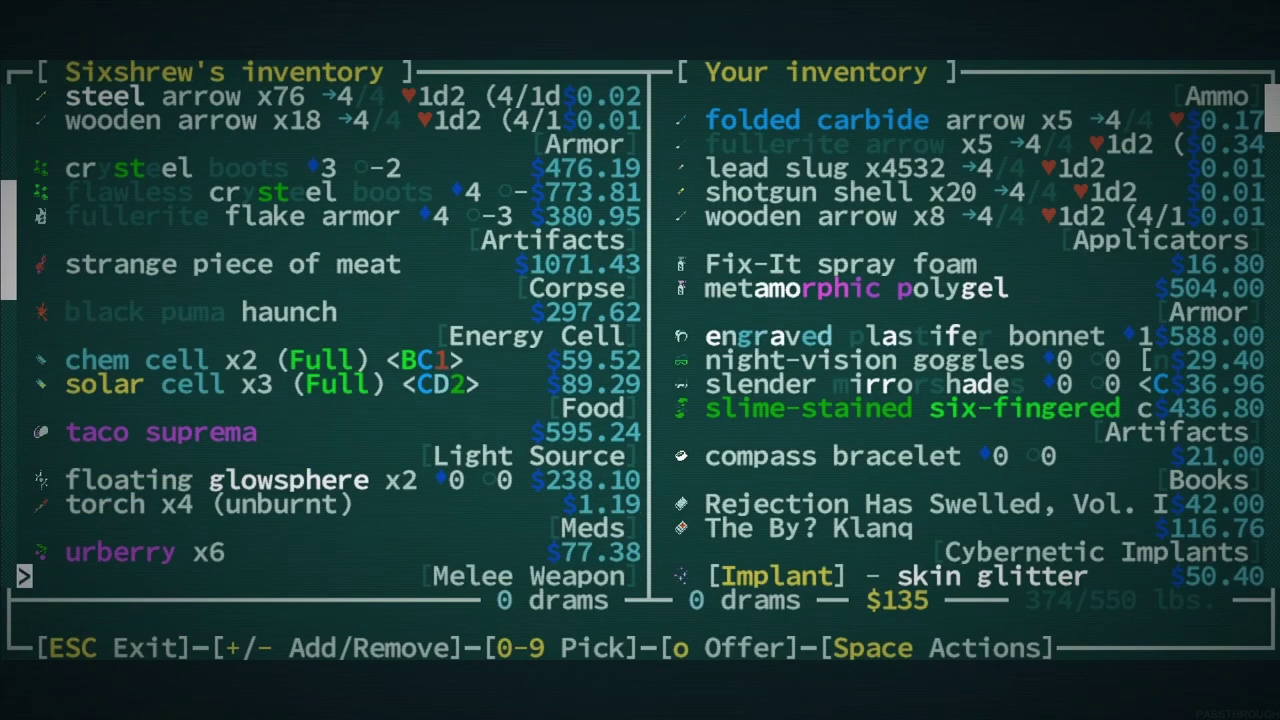
{"action": "key", "text": "Up"}
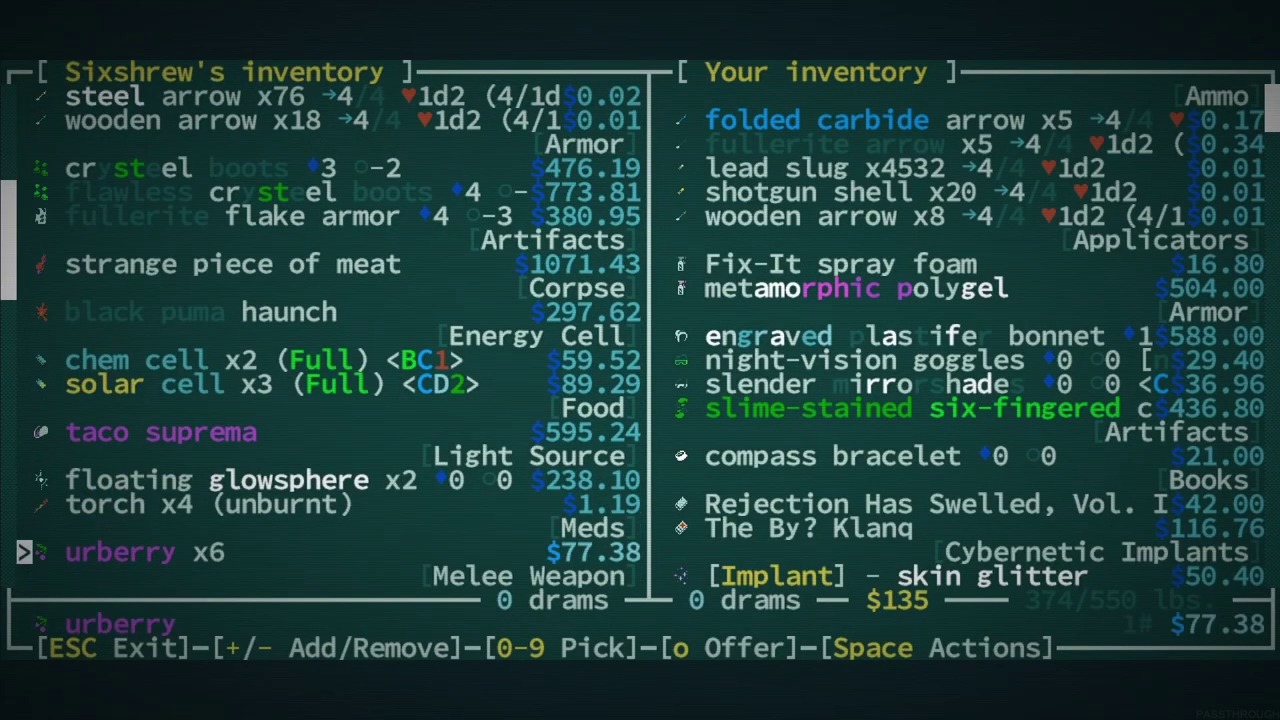
{"action": "key", "text": "6"}
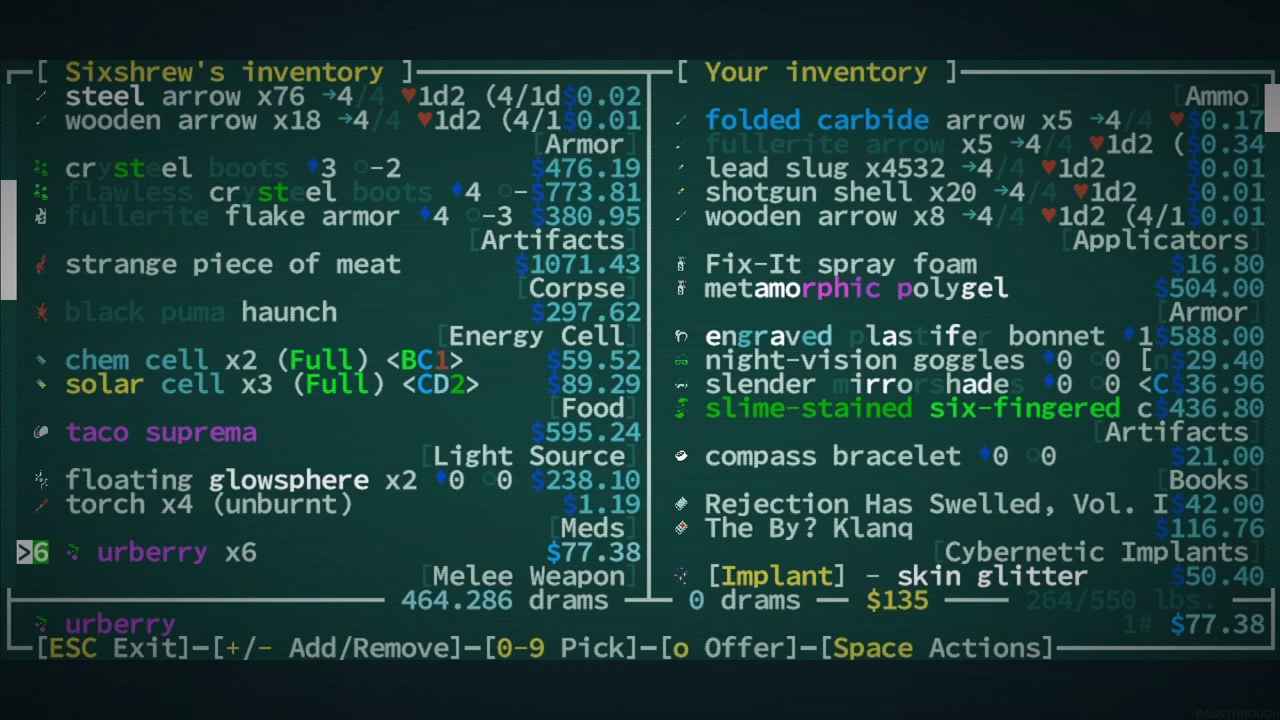
{"action": "key", "text": "Up"}
{"action": "key", "text": "Up"}
{"action": "key", "text": "Up"}
{"action": "key", "text": "Up"}
{"action": "key", "text": "Up"}
{"action": "key", "text": "Up"}
{"action": "key", "text": "Up"}
{"action": "key", "text": "Up"}
{"action": "key", "text": "Up"}
{"action": "key", "text": "Up"}
{"action": "key", "text": "Up"}
{"action": "key", "text": "Up"}
{"action": "key", "text": "Up"}
{"action": "key", "text": "Up"}
{"action": "key", "text": "Up"}
{"action": "key", "text": "Up"}
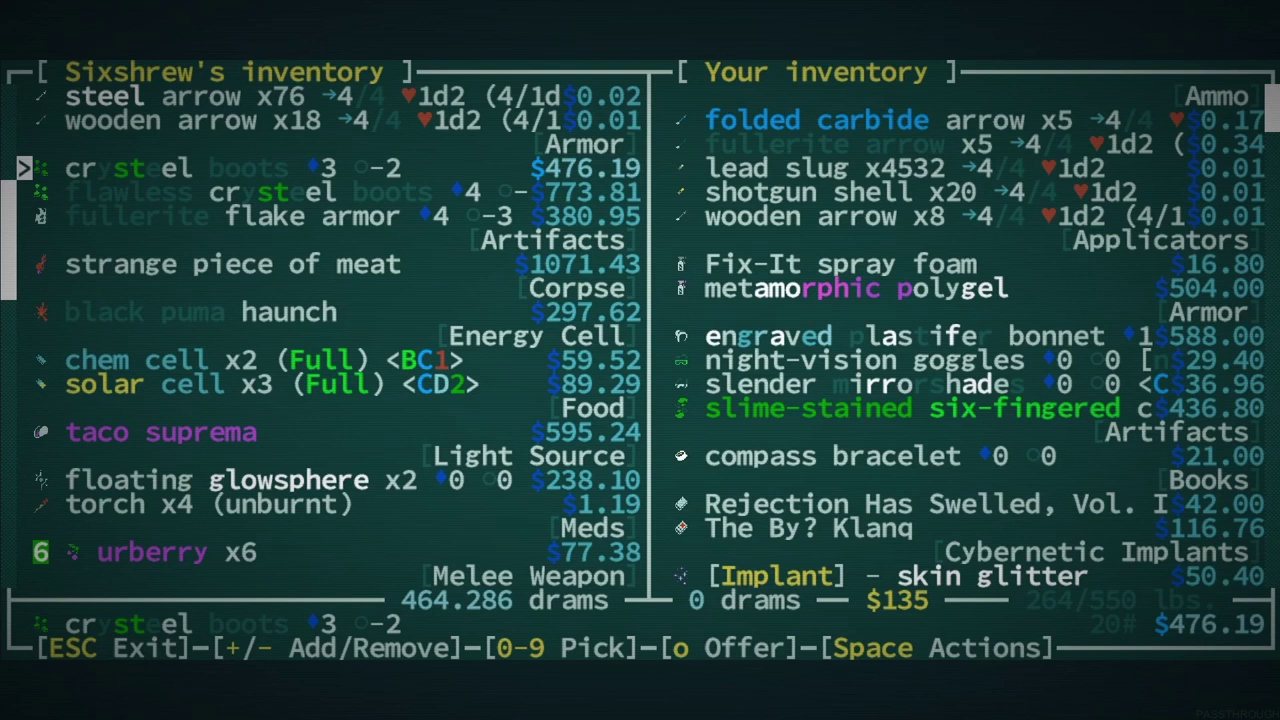
{"action": "key", "text": "Down"}
{"action": "key", "text": "Down"}
{"action": "key", "text": "Down"}
{"action": "key", "text": "Down"}
{"action": "key", "text": "Down"}
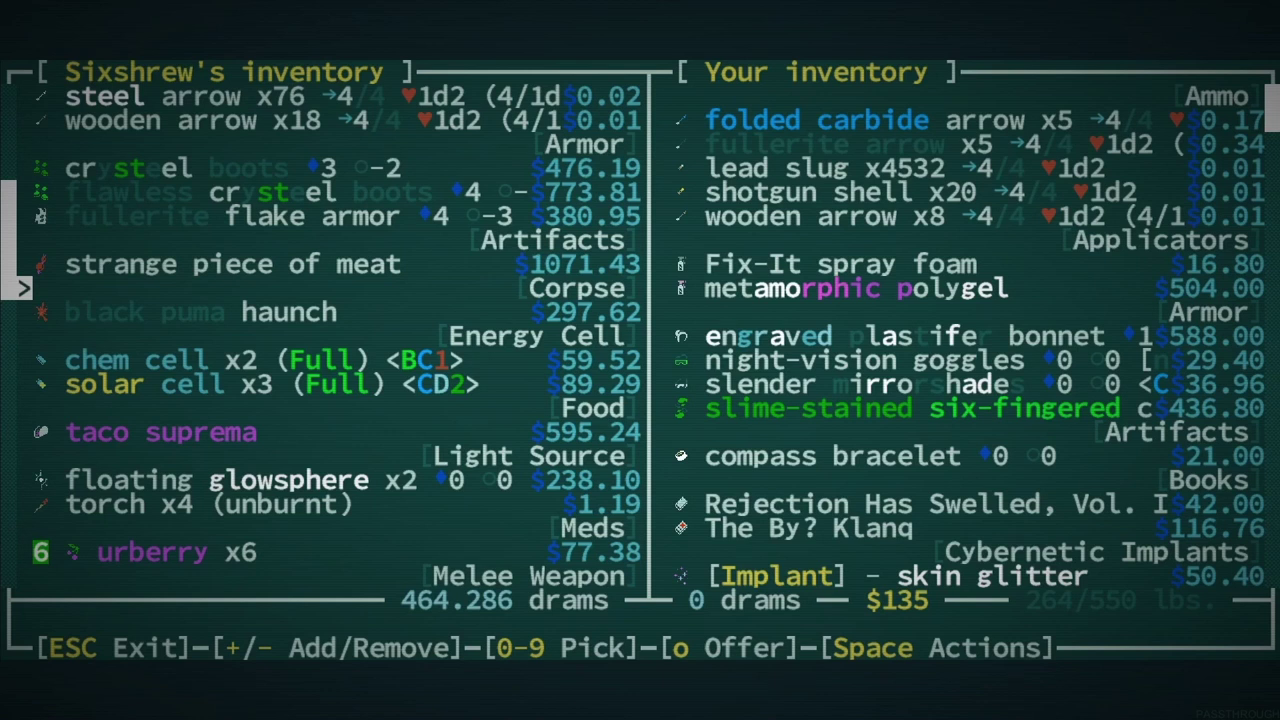
Offer the engraved flawless crysteel halberd (1451.52 drams) from your inventory in the trade.
{"action": "key", "text": "Right"}
{"action": "key", "text": "Down"}
{"action": "key", "text": "Down"}
{"action": "key", "text": "Down"}
{"action": "key", "text": "Down"}
{"action": "key", "text": "Down"}
{"action": "key", "text": "Down"}
{"action": "key", "text": "Down"}
{"action": "key", "text": "Down"}
{"action": "key", "text": "Down"}
{"action": "key", "text": "Down"}
{"action": "key", "text": "Down"}
{"action": "key", "text": "Down"}
{"action": "key", "text": "Down"}
{"action": "key", "text": "Down"}
{"action": "key", "text": "Down"}
{"action": "key", "text": "Down"}
{"action": "key", "text": "Down"}
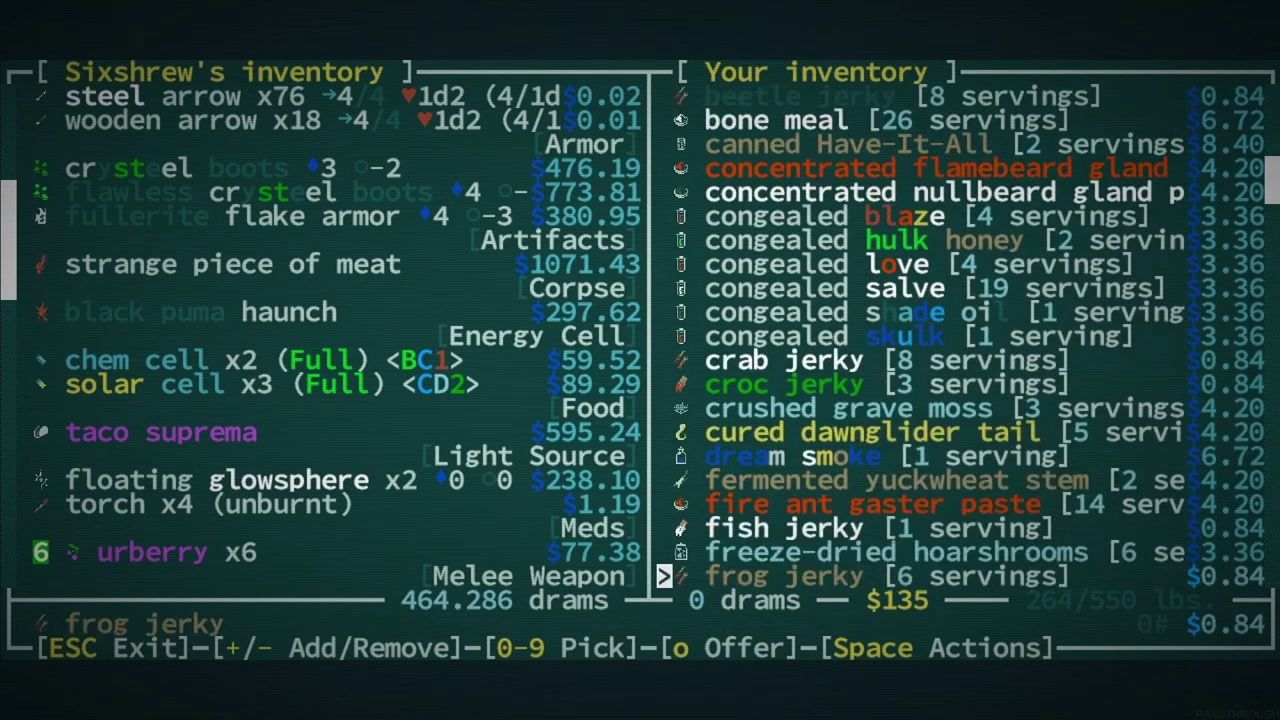
{"action": "key", "text": "Down"}
{"action": "key", "text": "Down"}
{"action": "key", "text": "Down"}
{"action": "key", "text": "Down"}
{"action": "key", "text": "Down"}
{"action": "key", "text": "Down"}
{"action": "key", "text": "Down"}
{"action": "key", "text": "Down"}
{"action": "key", "text": "Down"}
{"action": "key", "text": "Down"}
{"action": "key", "text": "Page_Down"}
{"action": "key", "text": "Down"}
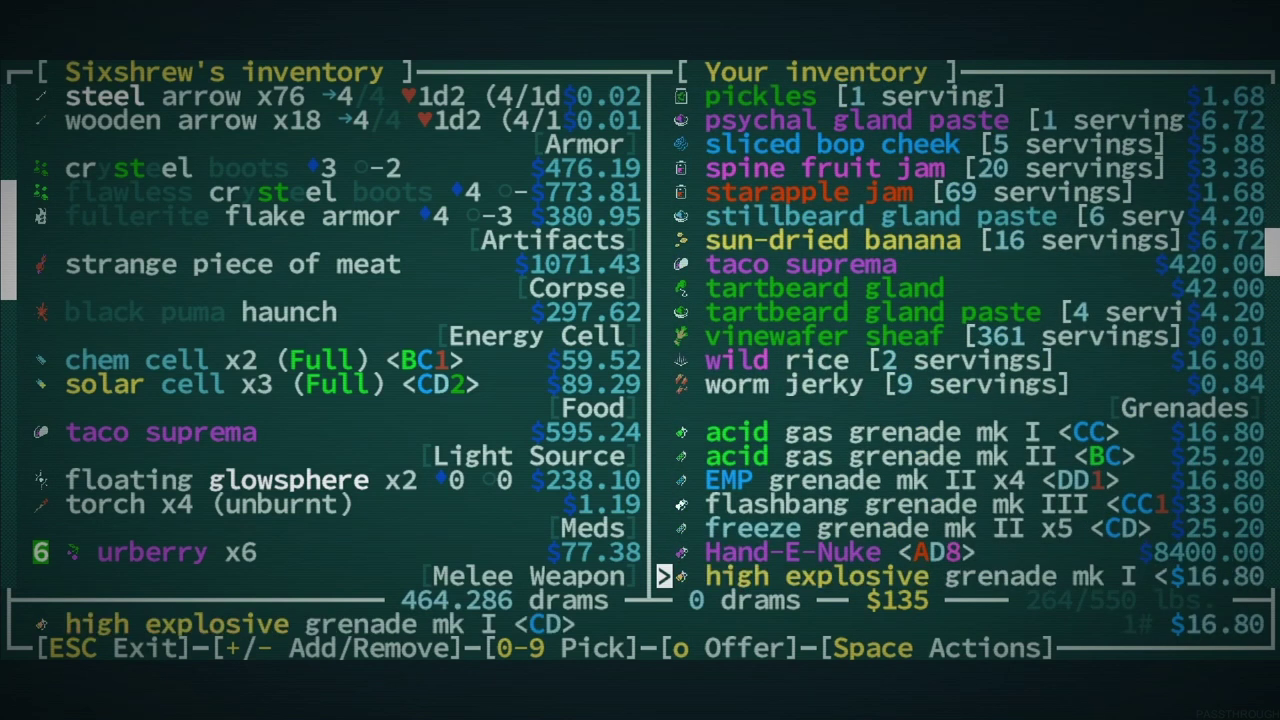
{"action": "key", "text": "Down"}
{"action": "key", "text": "Down"}
{"action": "key", "text": "Down"}
{"action": "key", "text": "Down"}
{"action": "key", "text": "Down"}
{"action": "key", "text": "Down"}
{"action": "key", "text": "Down"}
{"action": "key", "text": "Down"}
{"action": "key", "text": "Down"}
{"action": "key", "text": "Down"}
{"action": "key", "text": "Down"}
{"action": "key", "text": "Down"}
{"action": "key", "text": "Down"}
{"action": "key", "text": "Down"}
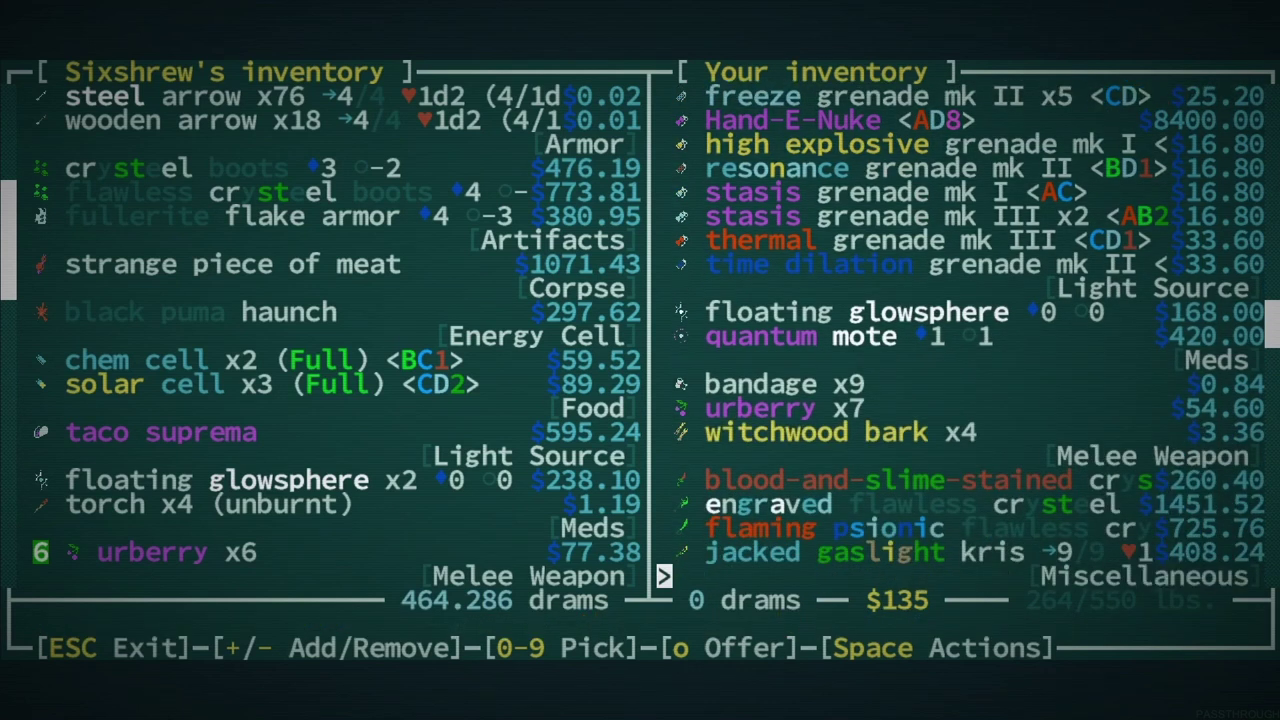
{"action": "key", "text": "Up"}
{"action": "key", "text": "Up"}
{"action": "key", "text": "Up"}
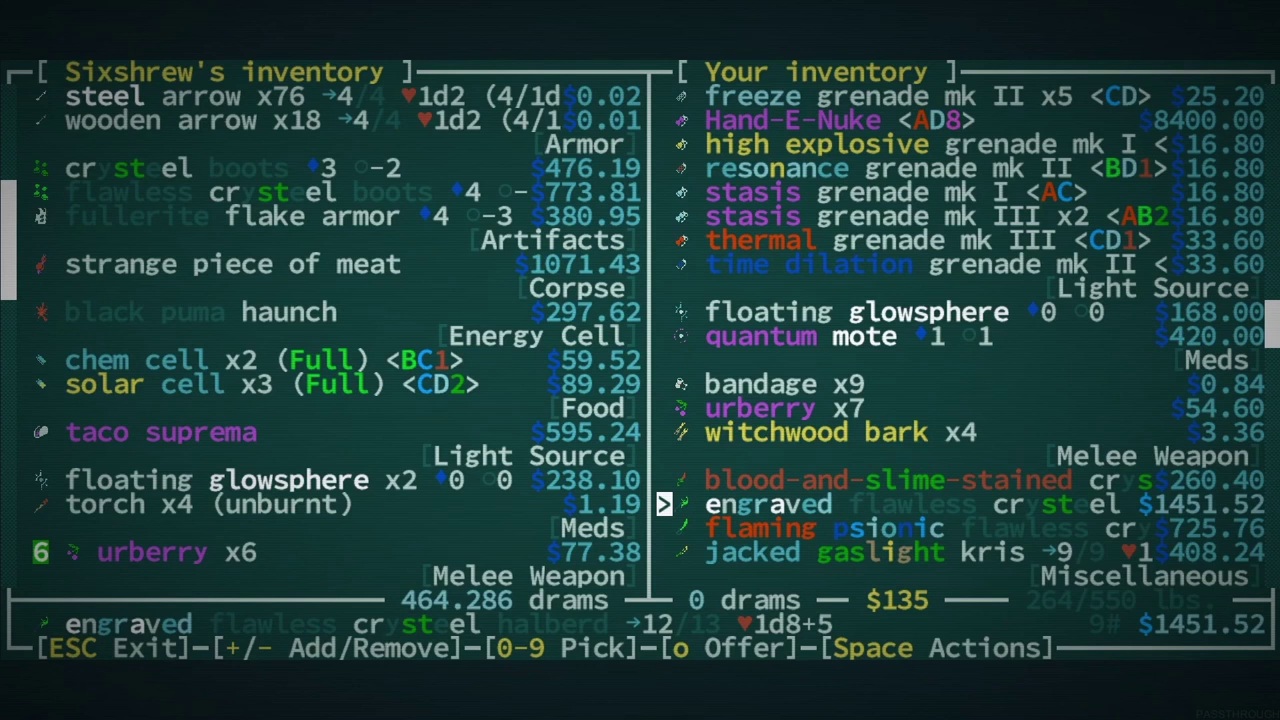
{"action": "key", "text": "plus"}
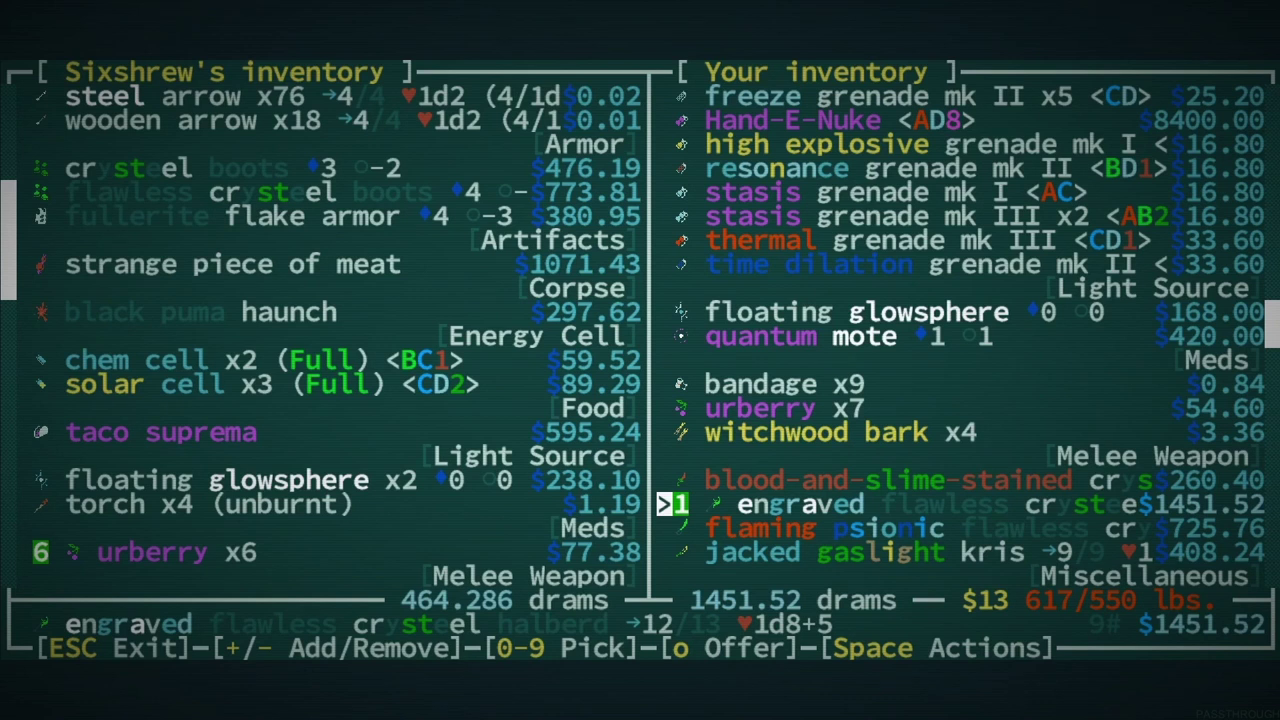
{"action": "key", "text": "Left"}
Mark the taco suprema in Sixshrew's stock for purchase.
{"action": "key", "text": "Up"}
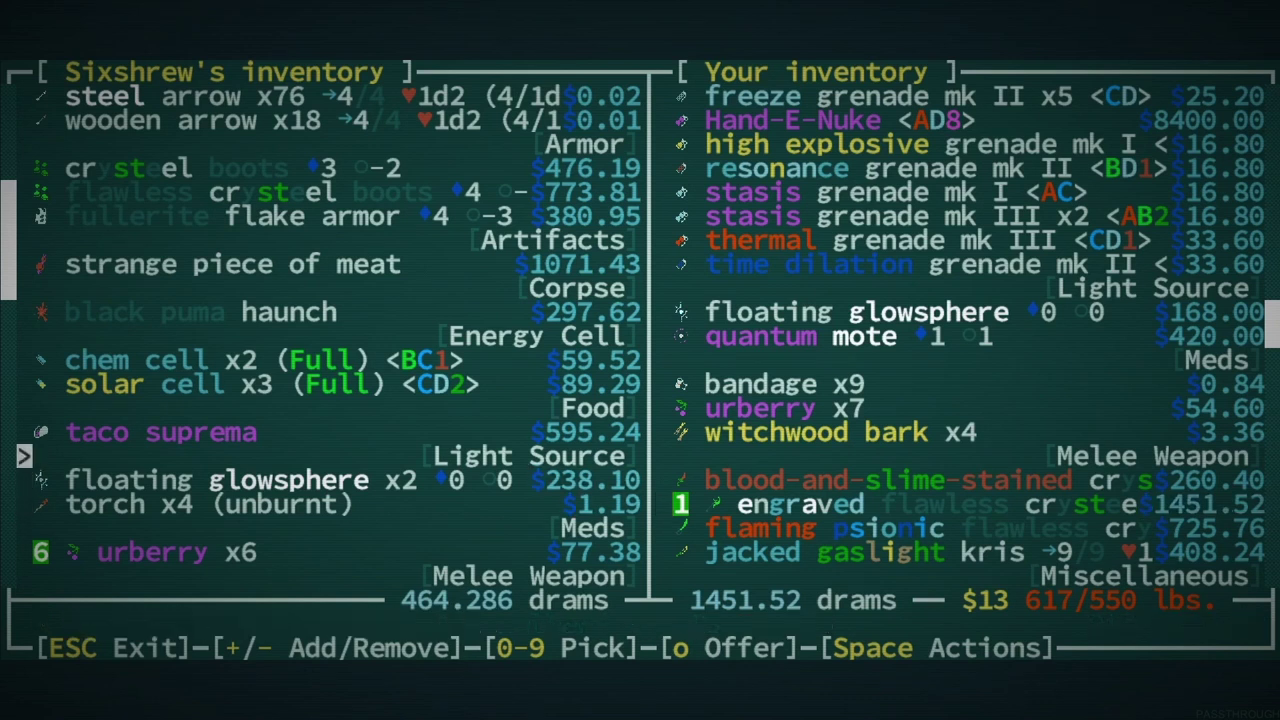
{"action": "key", "text": "Up"}
{"action": "key", "text": "plus"}
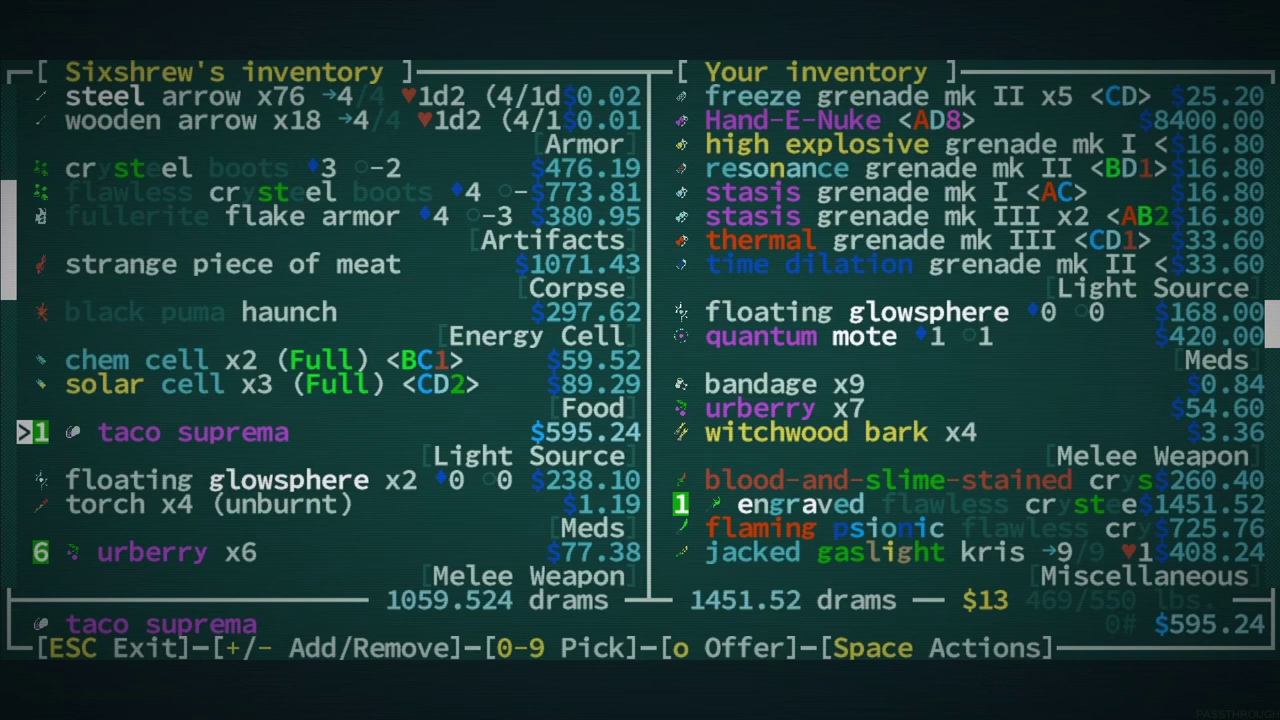
{"action": "key", "text": "Down"}
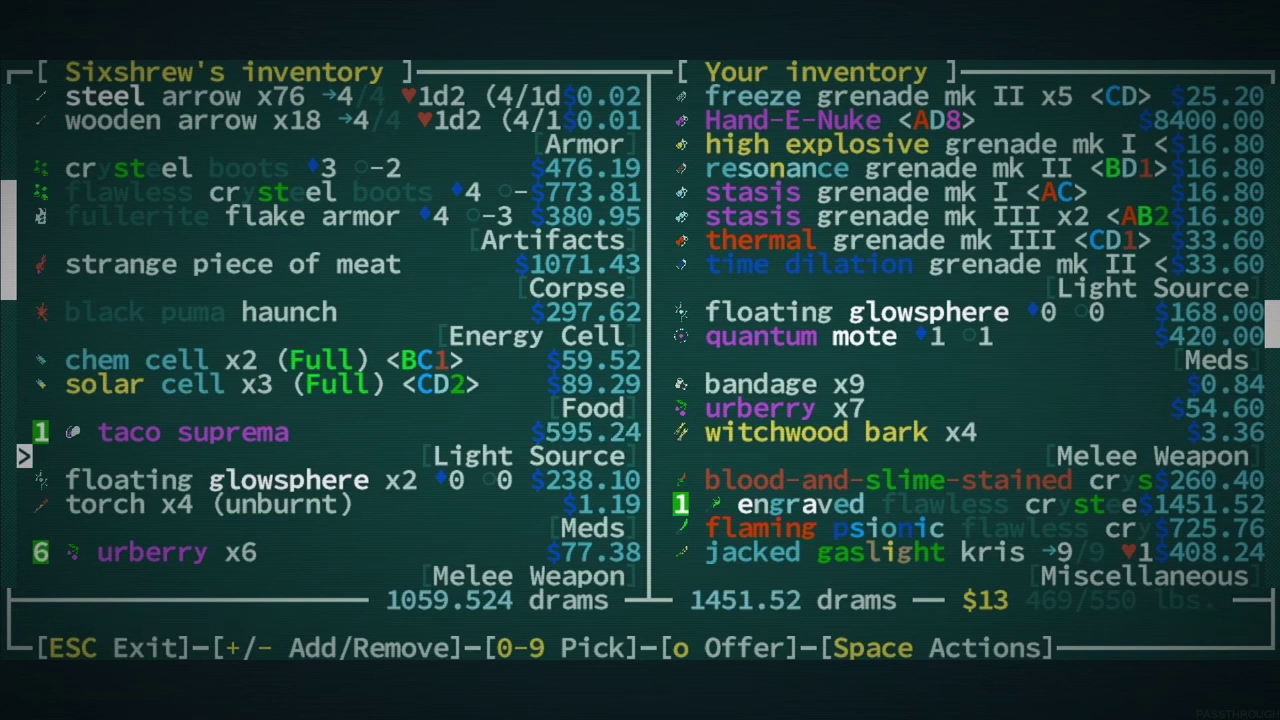
{"action": "key", "text": "Down"}
{"action": "key", "text": "Down"}
{"action": "key", "text": "Down"}
{"action": "key", "text": "Down"}
{"action": "key", "text": "Down"}
{"action": "key", "text": "Down"}
{"action": "key", "text": "Down"}
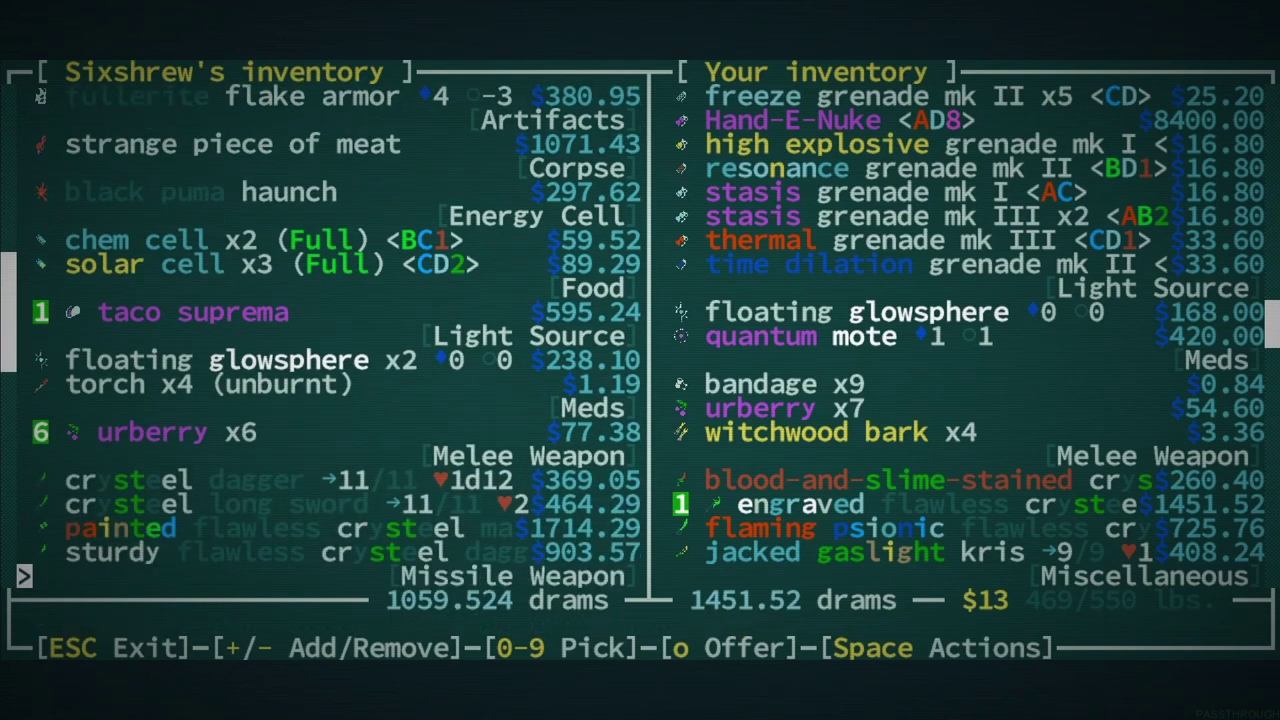
{"action": "key", "text": "Up"}
{"action": "key", "text": "Up"}
{"action": "key", "text": "Up"}
{"action": "key", "text": "Up"}
{"action": "key", "text": "Up"}
{"action": "key", "text": "Up"}
{"action": "key", "text": "Up"}
{"action": "key", "text": "Up"}
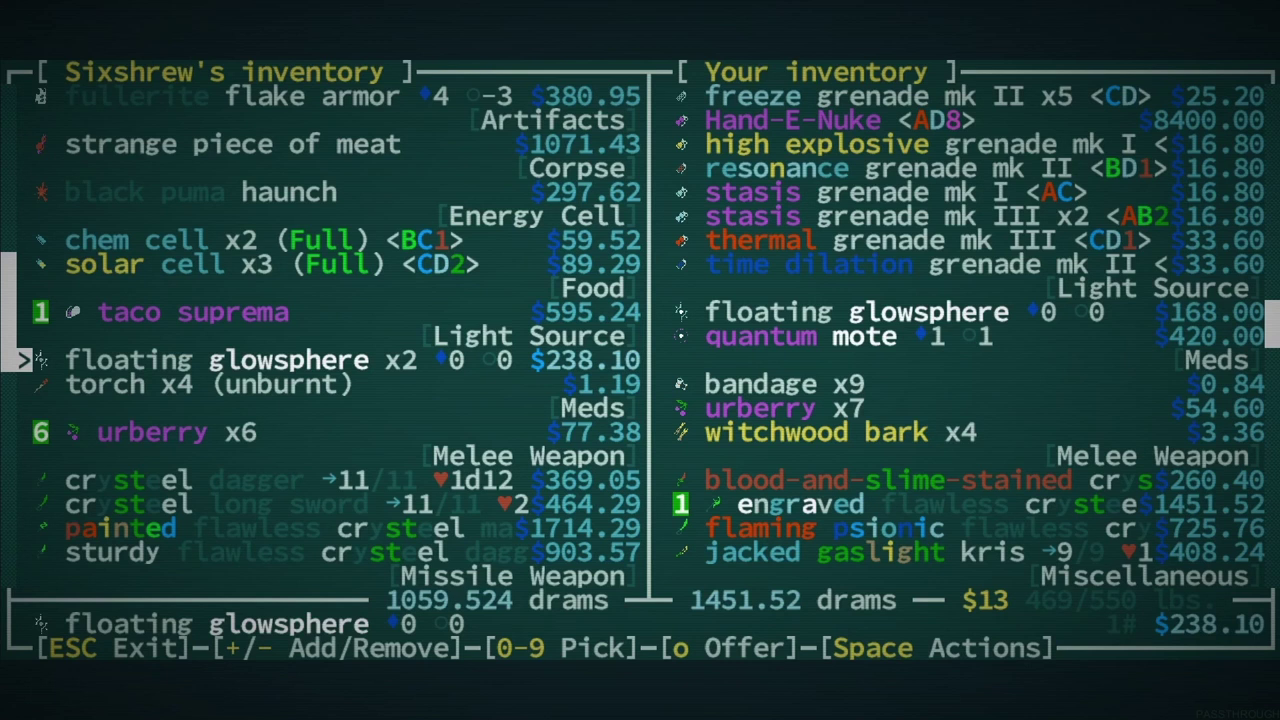
Mark one floating glowsphere and one gold nugget for purchase.
{"action": "key", "text": "1"}
{"action": "key", "text": "Down"}
{"action": "key", "text": "Down"}
{"action": "key", "text": "Down"}
{"action": "key", "text": "Down"}
{"action": "key", "text": "Down"}
{"action": "key", "text": "Down"}
{"action": "key", "text": "Down"}
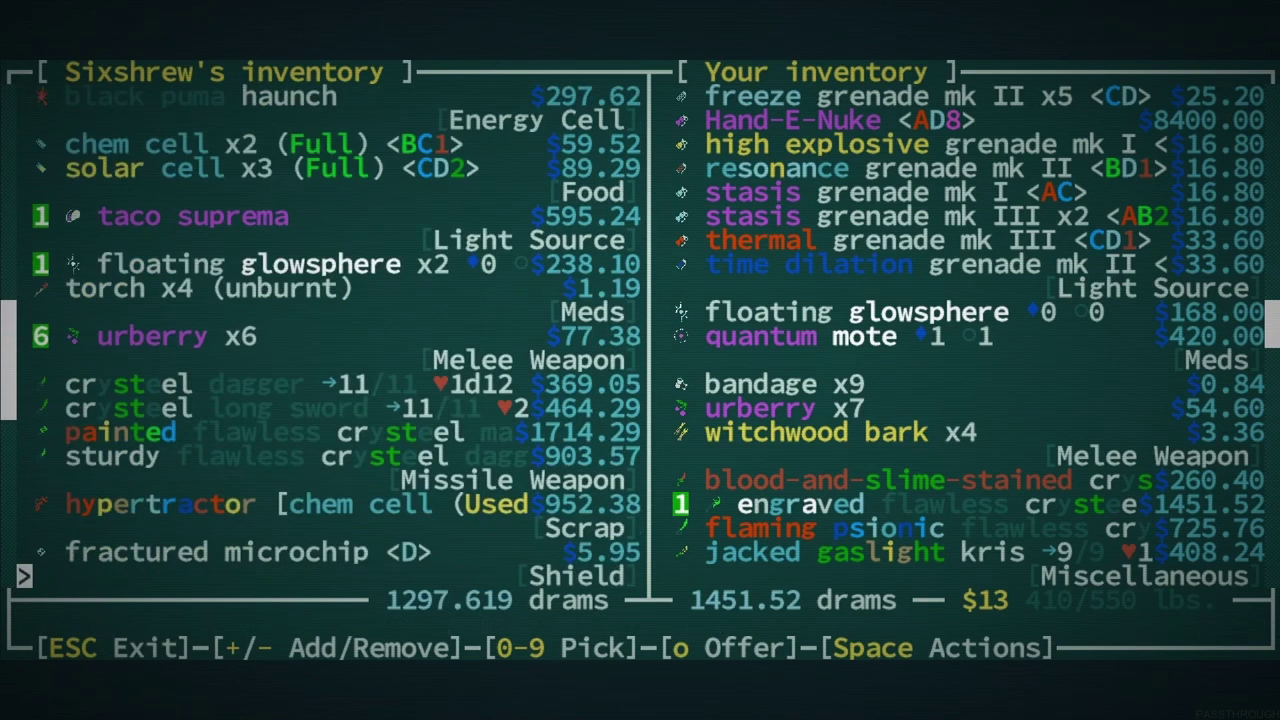
{"action": "key", "text": "Down"}
{"action": "key", "text": "Down"}
{"action": "key", "text": "Down"}
{"action": "key", "text": "Down"}
{"action": "key", "text": "Down"}
{"action": "key", "text": "Down"}
{"action": "key", "text": "Down"}
{"action": "key", "text": "Down"}
{"action": "key", "text": "Down"}
{"action": "key", "text": "Up"}
{"action": "key", "text": "Up"}
{"action": "key", "text": "1"}
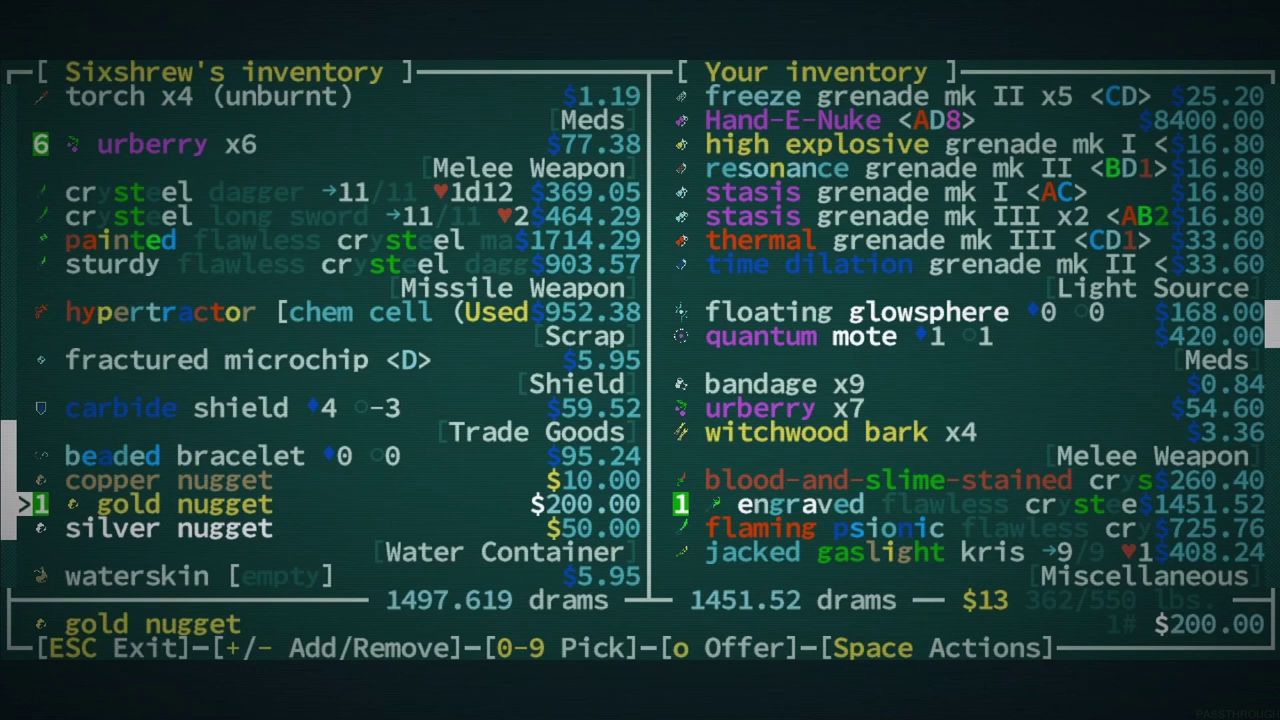
Complete the trade, swapping the halberd for the marked goods and reaching 89 drams of water.
{"action": "key", "text": "Down"}
{"action": "key", "text": "Down"}
{"action": "key", "text": "Down"}
{"action": "key", "text": "Page_Up"}
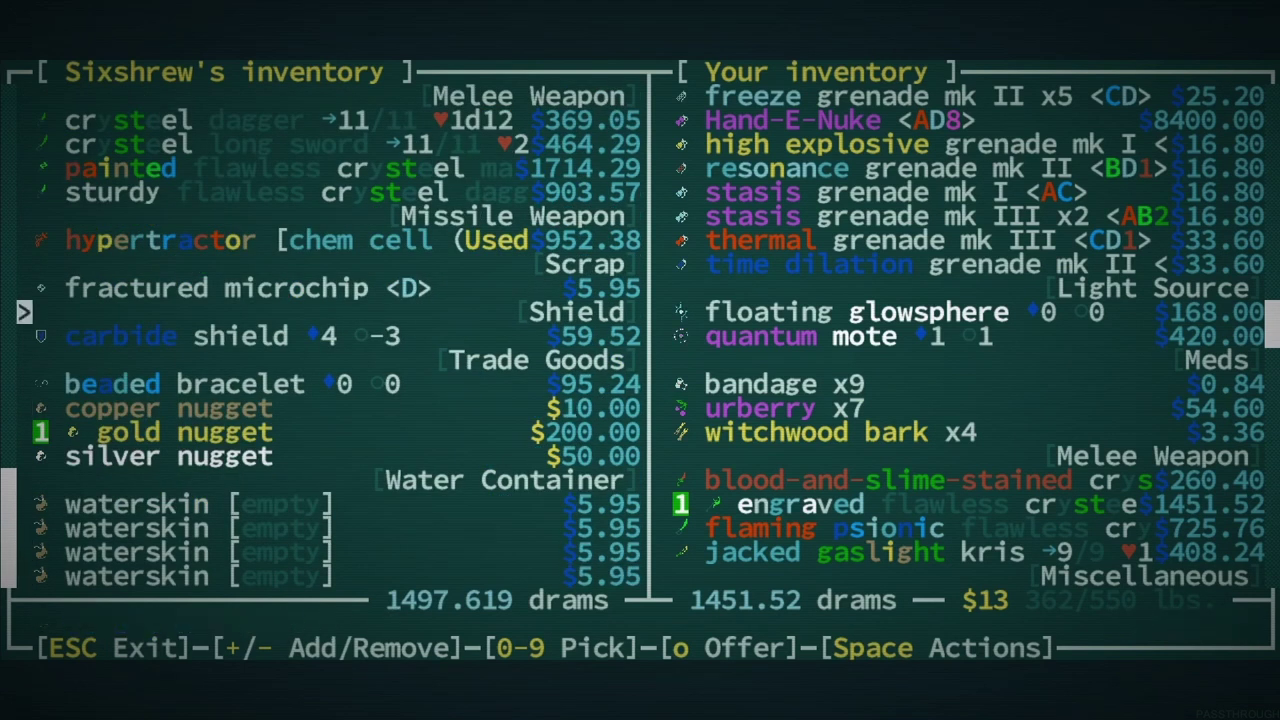
{"action": "key", "text": "Page_Up"}
{"action": "key", "text": "Up"}
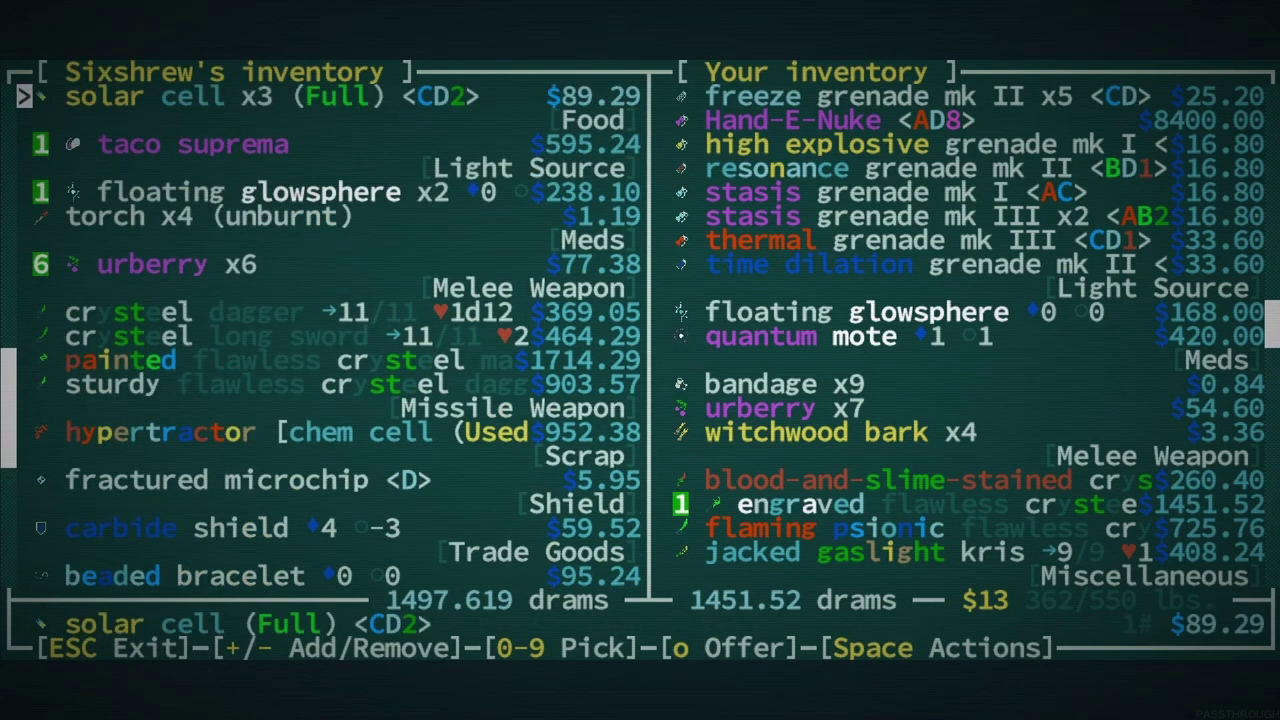
{"action": "key", "text": "Up"}
{"action": "key", "text": "o"}
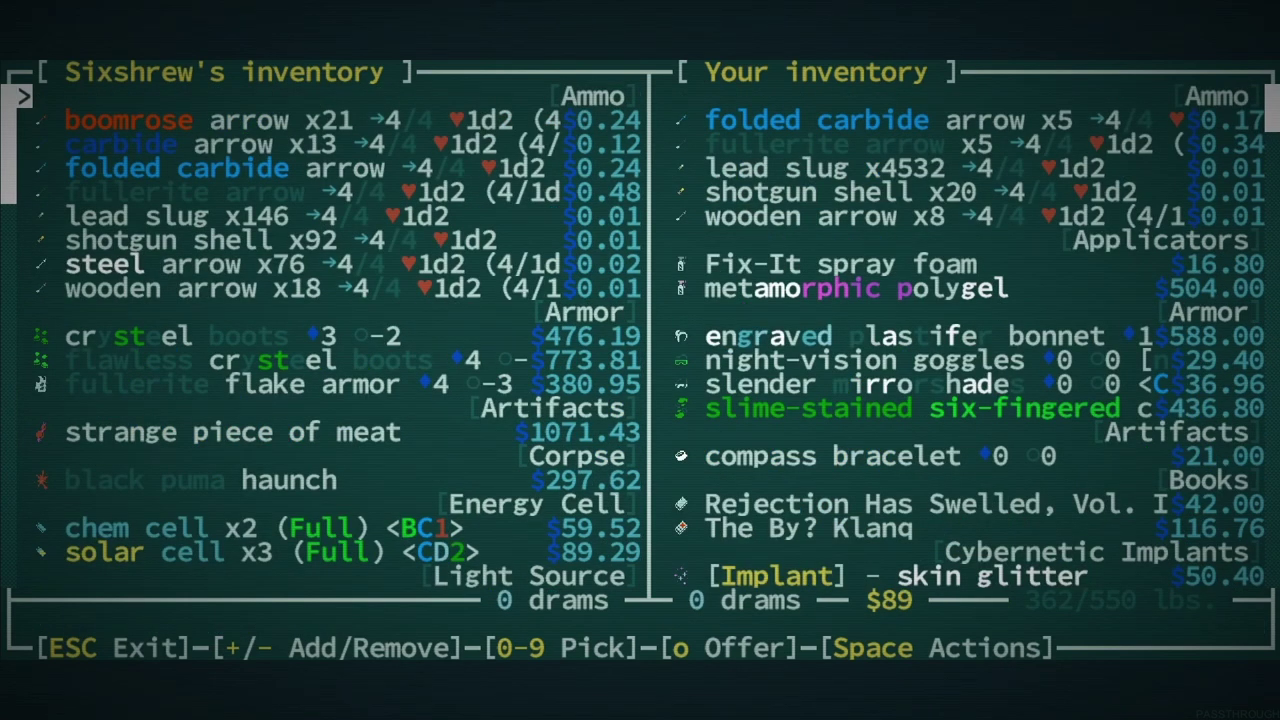
Close the trade and walk south-east out of Ezra village into the neighbouring zone.
{"action": "key", "text": "Escape"}
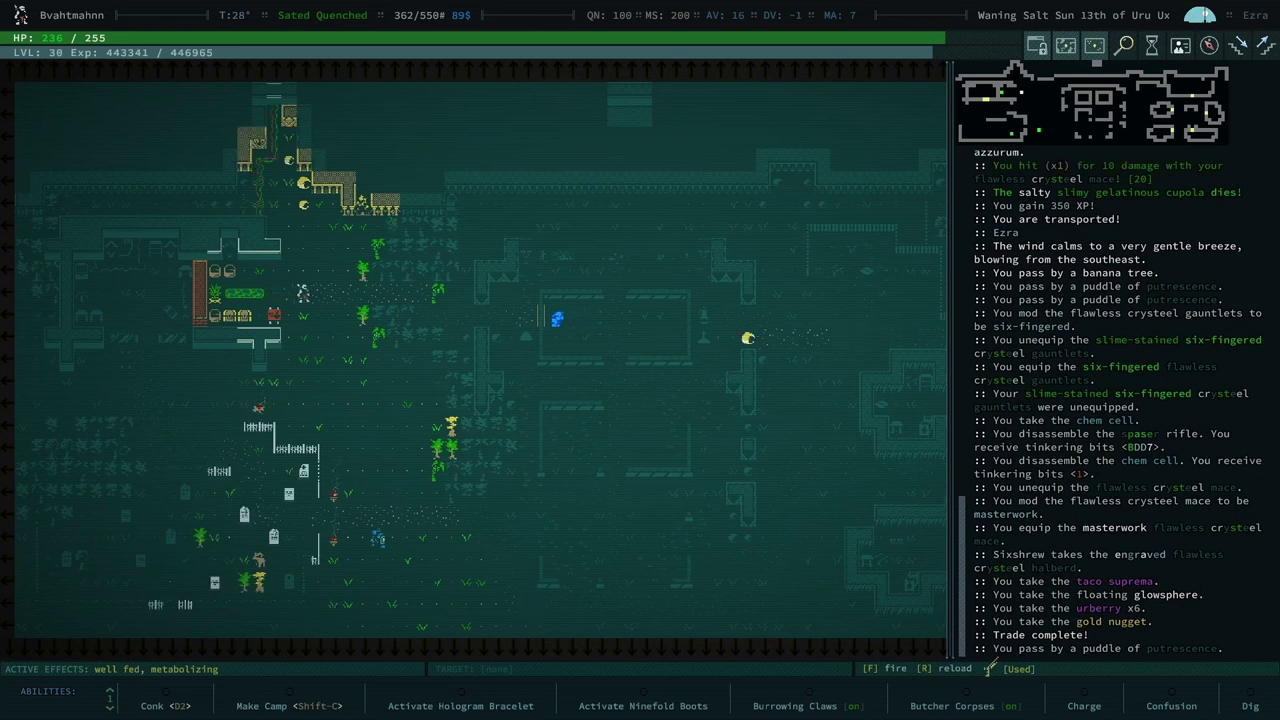
{"action": "key", "text": "KP_6"}
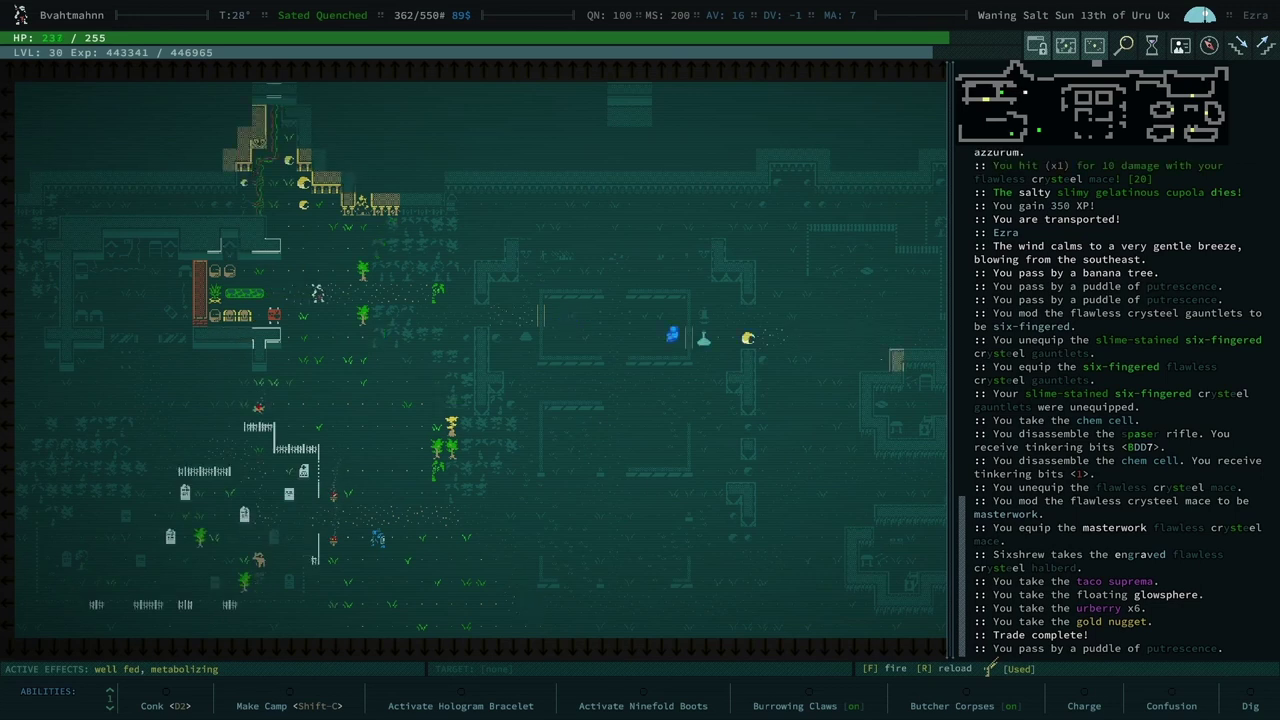
{"action": "key", "text": "KP_3"}
{"action": "key", "text": "KP_2"}
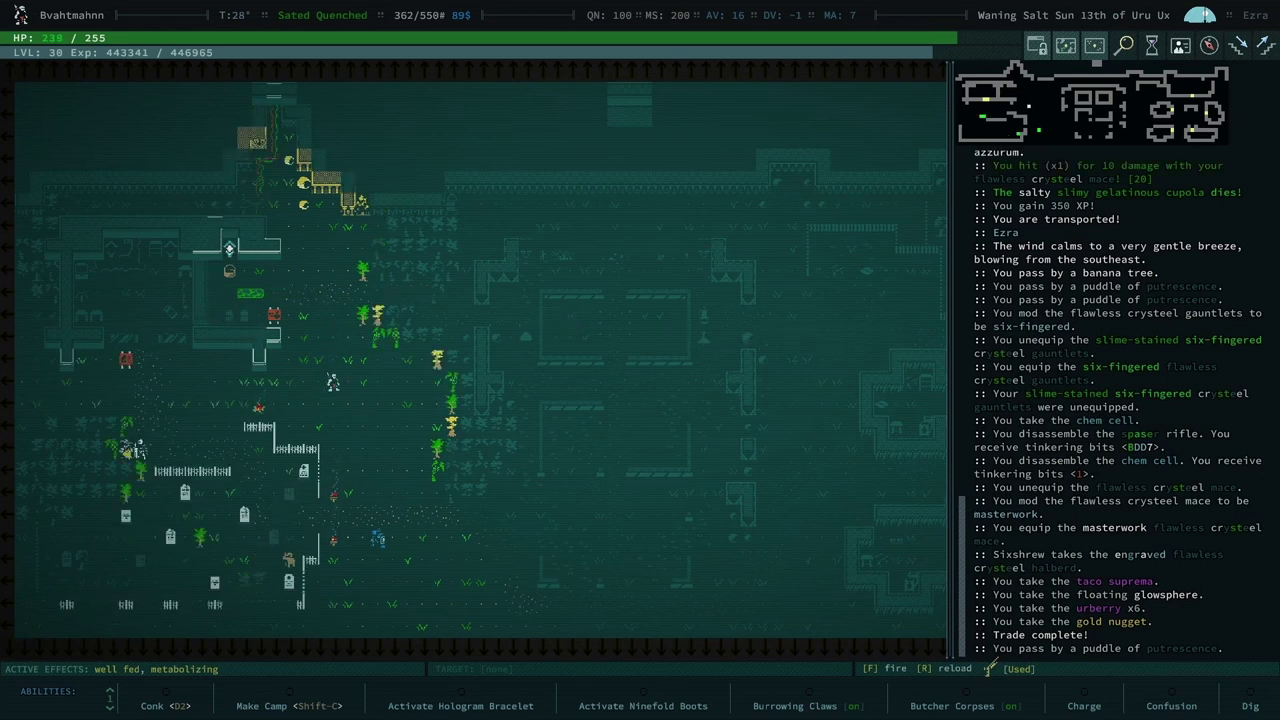
{"action": "key", "text": "KP_3"}
{"action": "key", "text": "KP_3"}
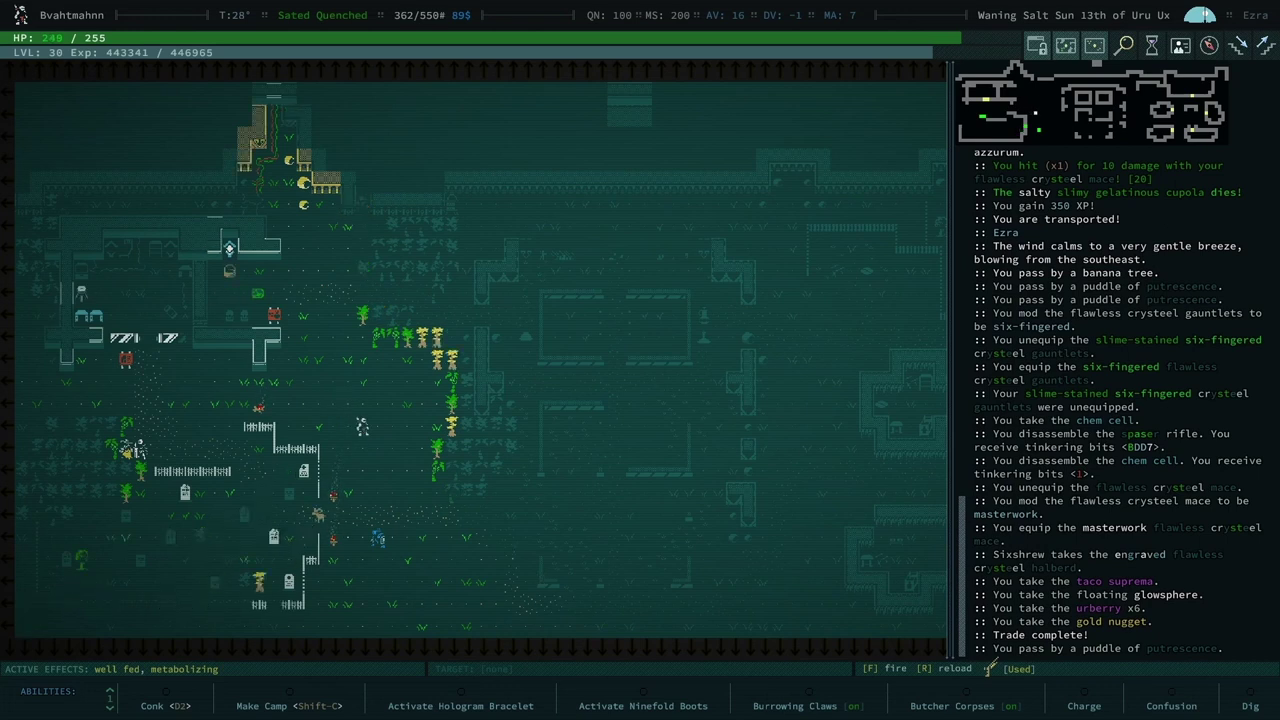
{"action": "key", "text": "KP_2"}
{"action": "key", "text": "KP_3"}
{"action": "key", "text": "KP_3"}
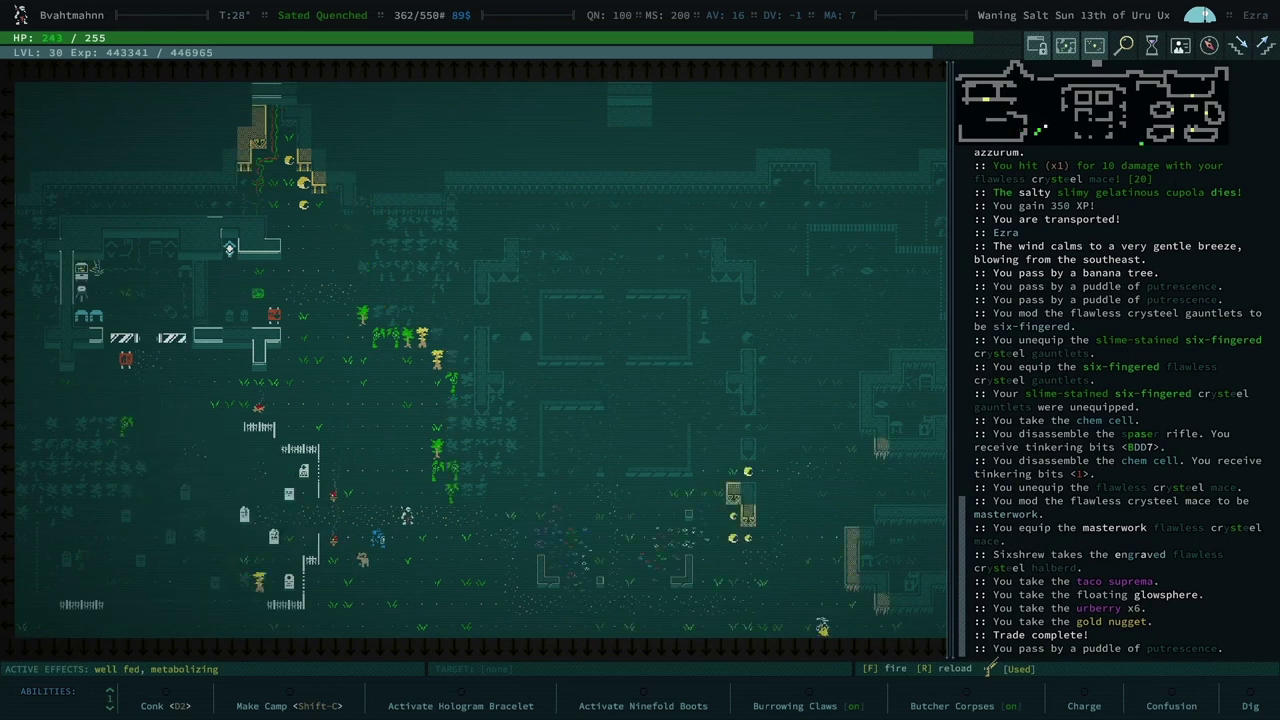
{"action": "key", "text": "KP_3"}
{"action": "key", "text": "KP_3"}
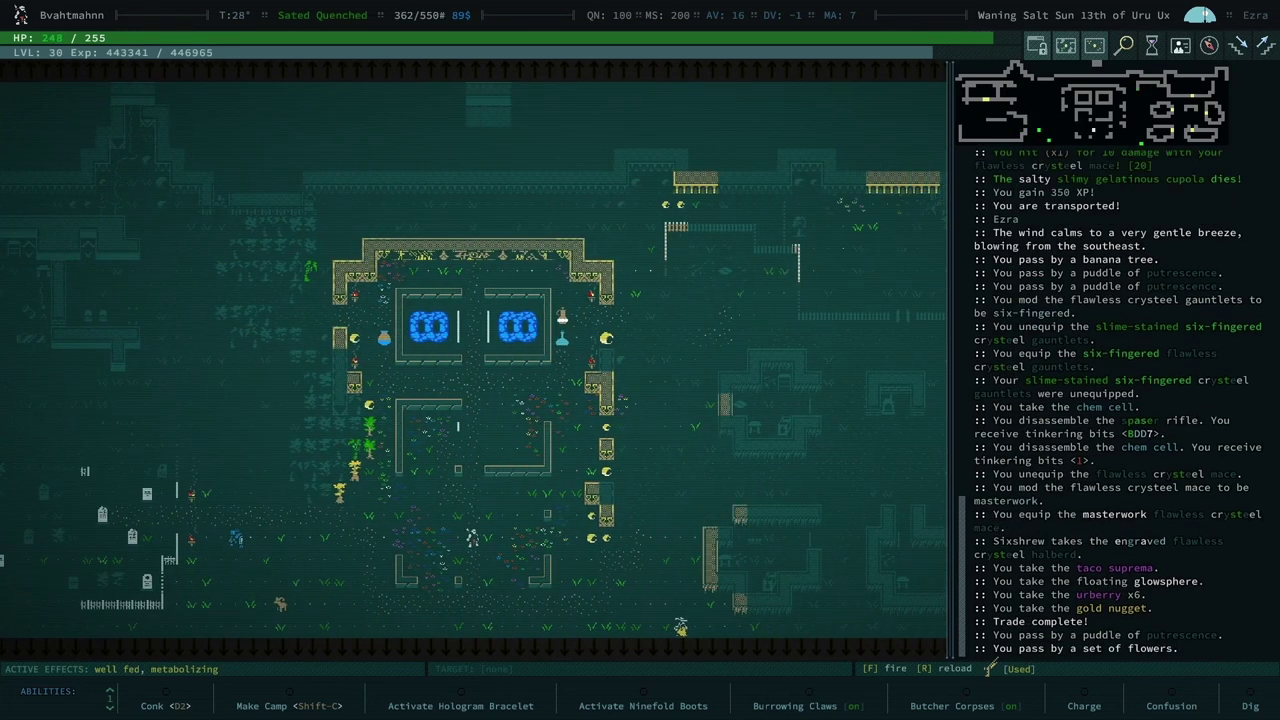
{"action": "key", "text": "KP_3"}
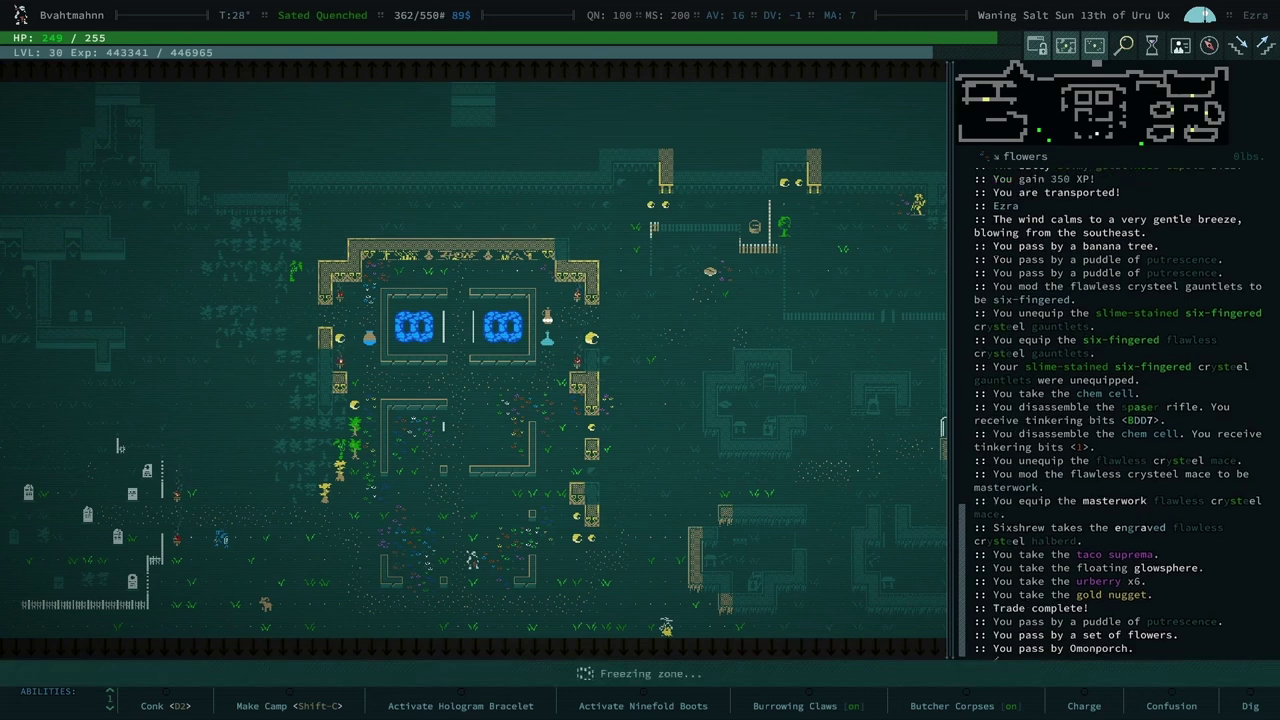
Ascend from Ezra to the world map and pick Center as the travel destination.
{"action": "key", "text": "minus"}
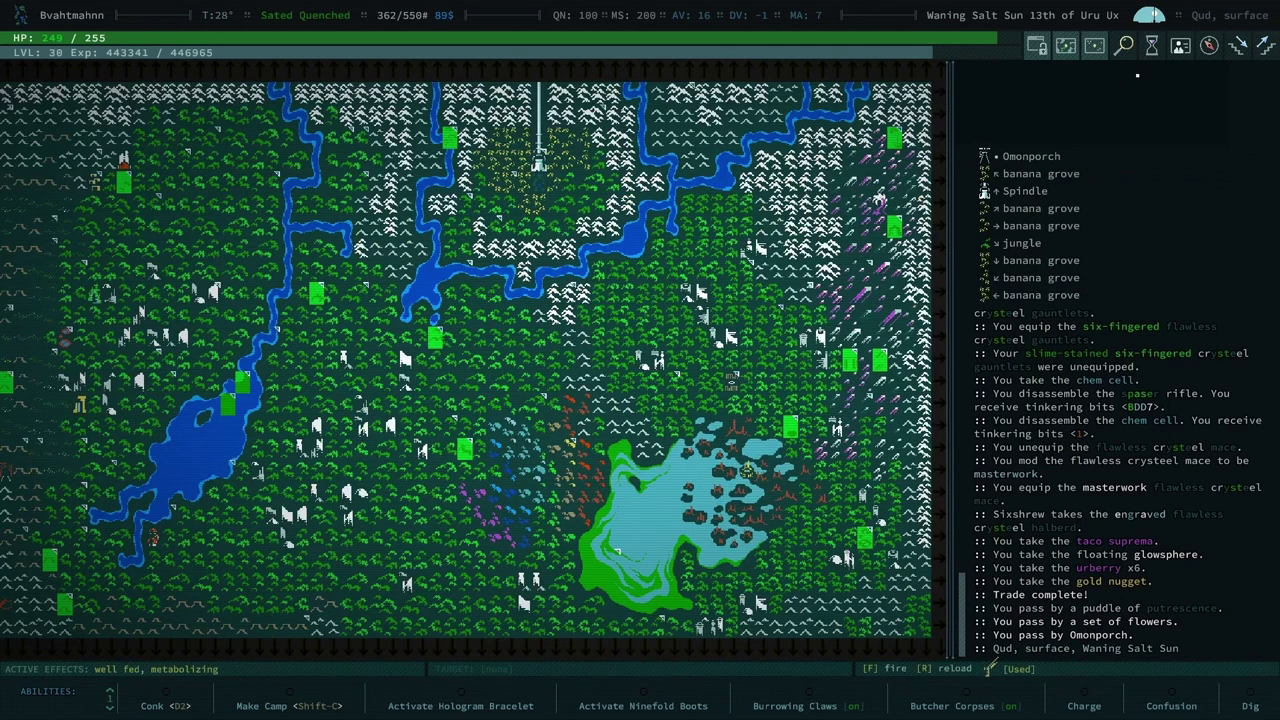
{"action": "key", "text": "plus"}
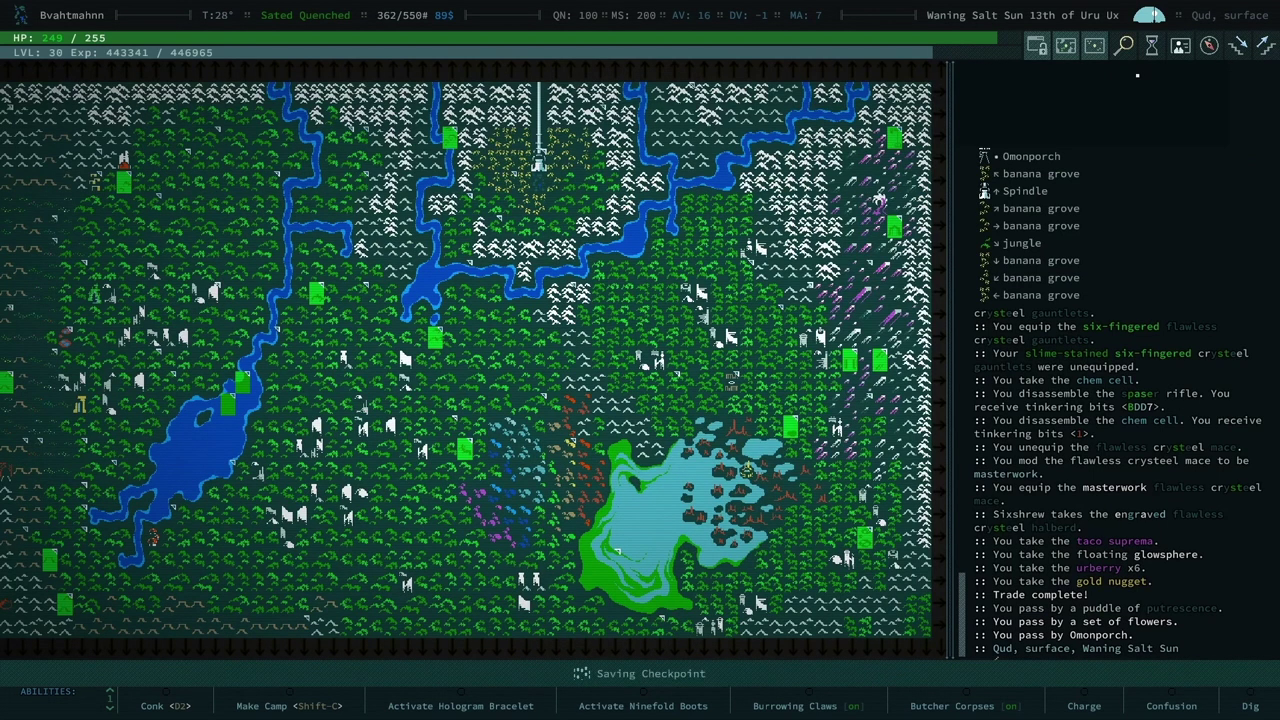
{"action": "key", "text": "Down"}
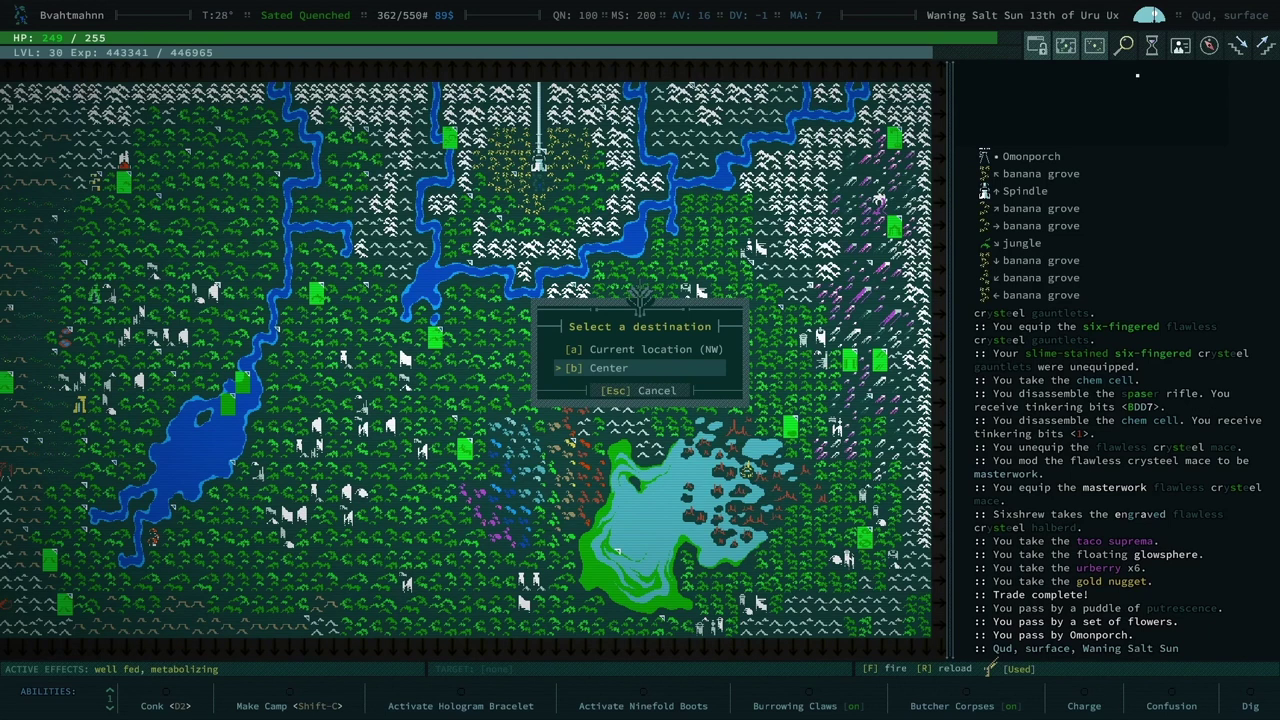